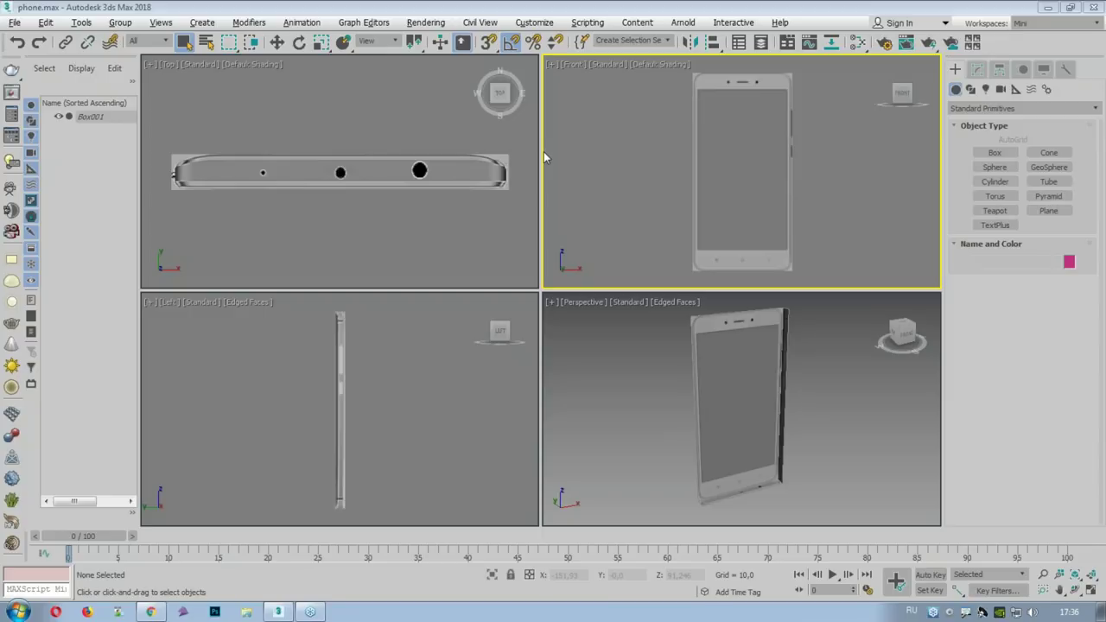
# Step: Draw a box over the phone in the Top view and raise its height to match
pyautogui.click(994, 152)
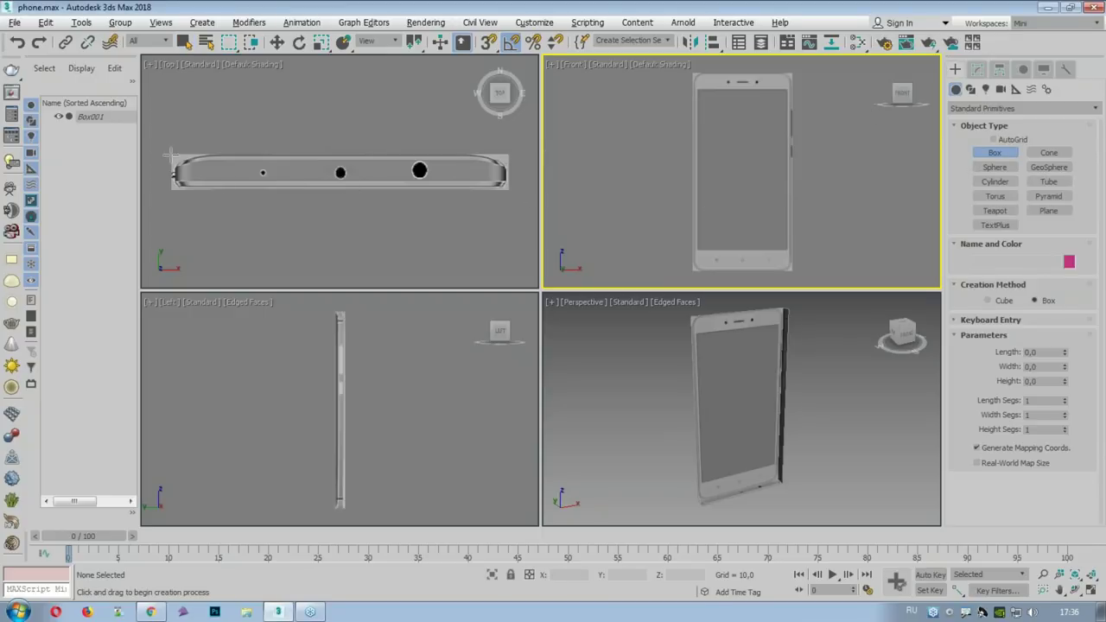
pyautogui.moveTo(171, 155); pyautogui.dragTo(508, 186)
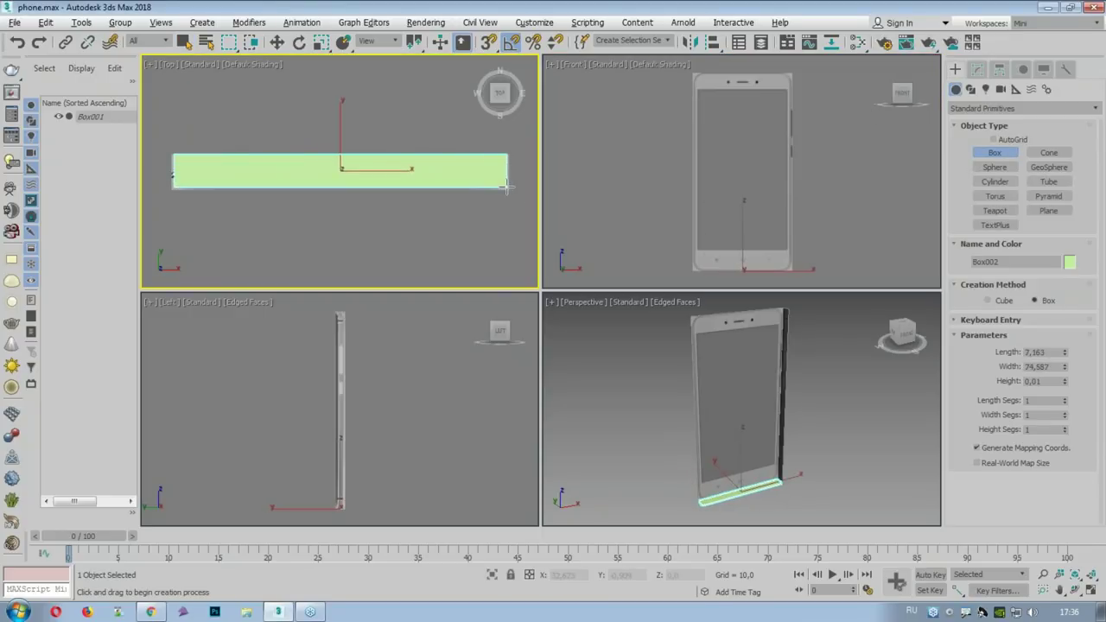
pyautogui.click(523, 10)
pyautogui.moveTo(1065, 381); pyautogui.dragTo(1061, 204)
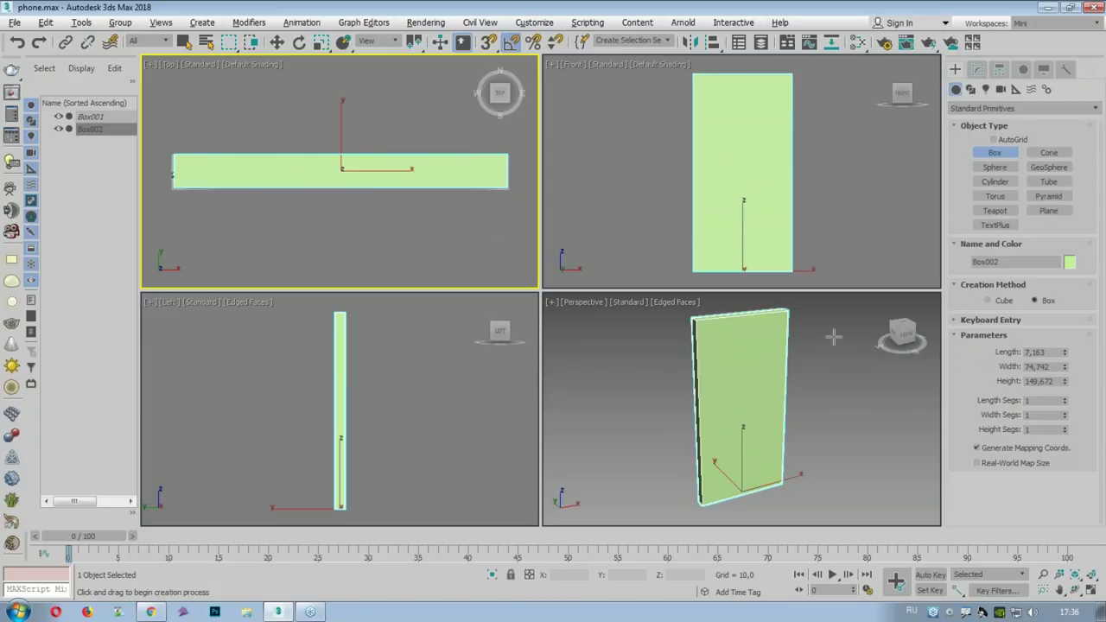
# Step: Show the box with edged faces and give it 4 width and 5 height segments
pyautogui.hotkey('alt', 'w')
pyautogui.keyDown('alt'); pyautogui.moveTo(685, 363); pyautogui.dragTo(540, 300, button='middle'); pyautogui.keyUp('alt')
pyautogui.press('F4')
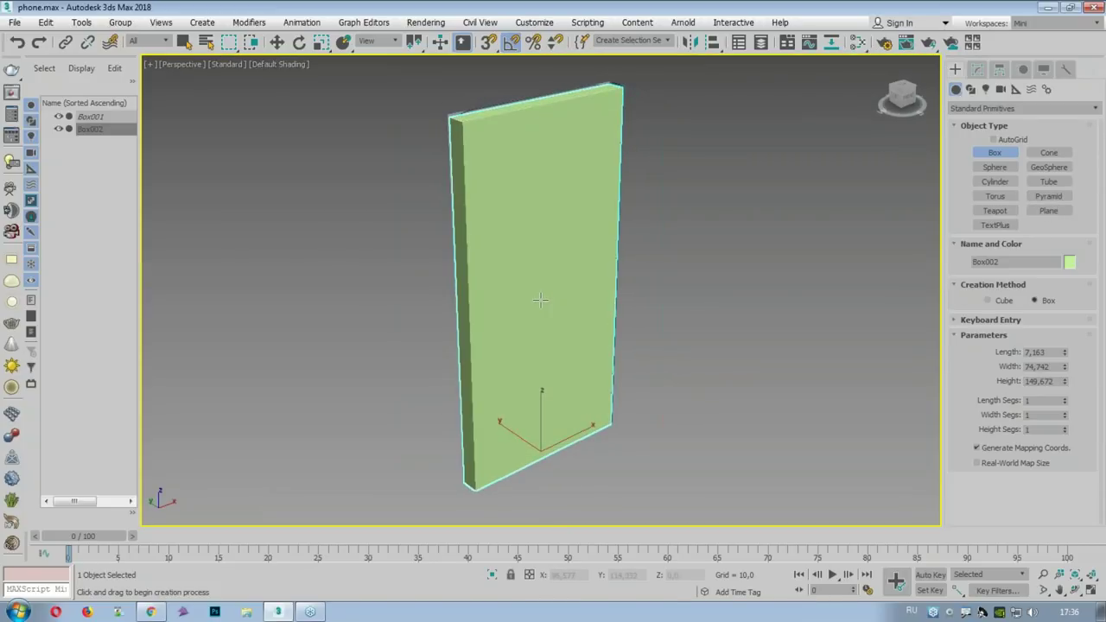
pyautogui.press('F4')
pyautogui.click(977, 69)
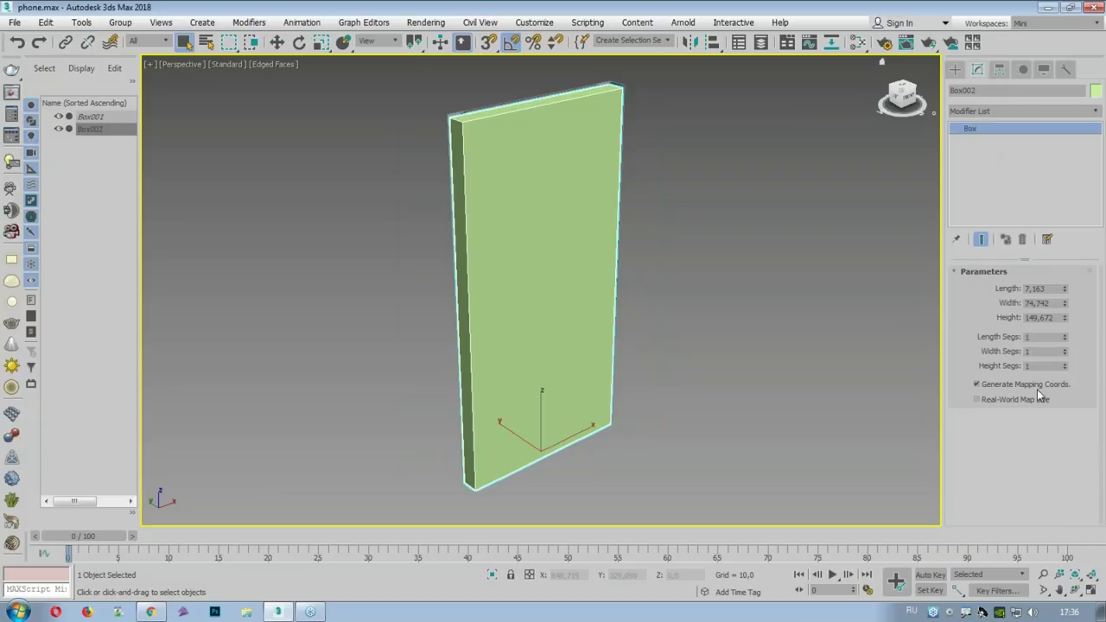
pyautogui.click(1064, 339)
pyautogui.click(1065, 348)
pyautogui.click(1064, 348)
pyautogui.click(1064, 348)
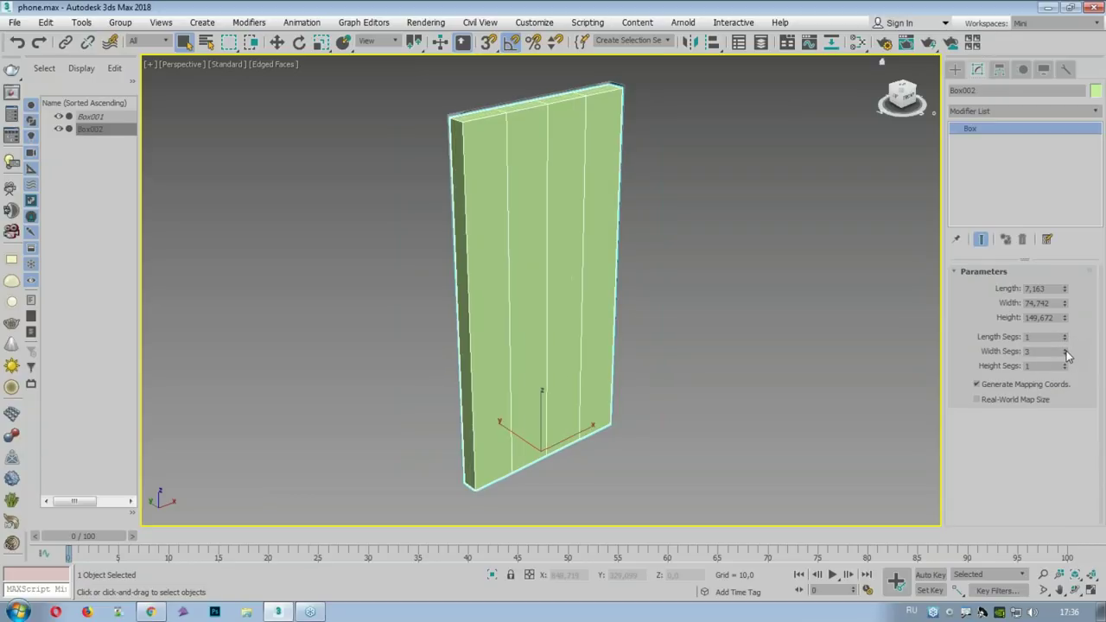
pyautogui.click(1065, 364)
pyautogui.click(1065, 364)
pyautogui.click(1065, 364)
# Step: Bring up the viewport quad menu on the segmented box in the four-view layout
pyautogui.moveTo(884, 375)
pyautogui.keyDown('alt'); pyautogui.mouseDown(button='middle')
pyautogui.moveTo(622, 308)
pyautogui.moveTo(730, 334)
pyautogui.moveTo(758, 328)
pyautogui.moveTo(726, 358)
pyautogui.moveTo(590, 348)
pyautogui.moveTo(675, 354)
pyautogui.moveTo(639, 345)
pyautogui.mouseUp(button='middle'); pyautogui.keyUp('alt')
pyautogui.hotkey('alt', 'w')
pyautogui.hotkey('alt', 'w')
pyautogui.rightClick(557, 222)
pyautogui.moveTo(585, 372)
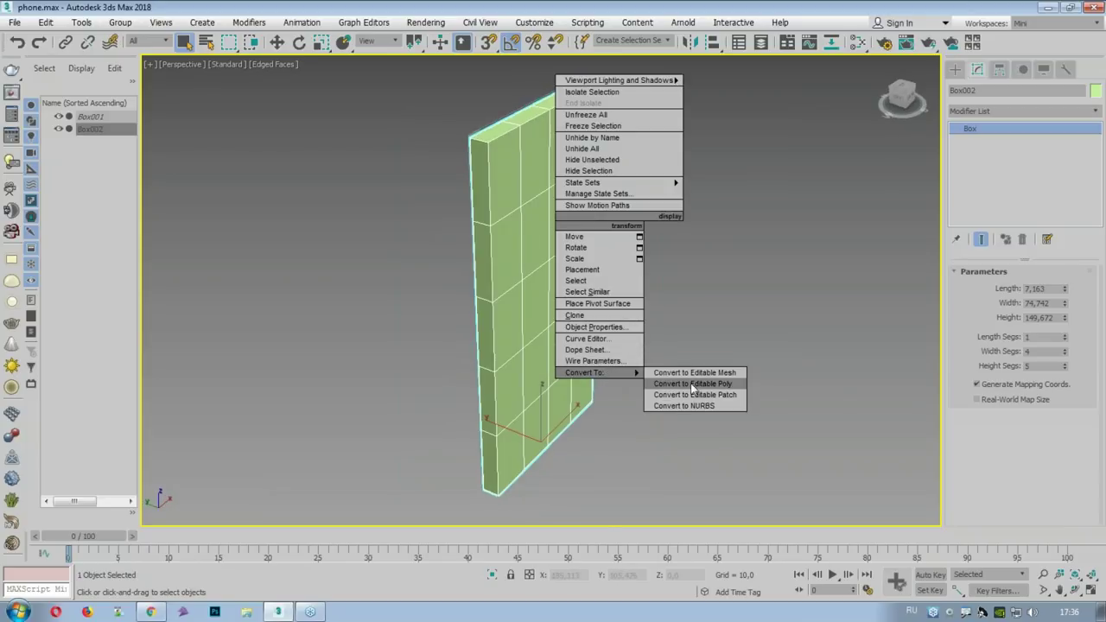
pyautogui.keyDown('alt'); pyautogui.moveTo(724, 300); pyautogui.dragTo(687, 285, button='middle'); pyautogui.keyUp('alt')
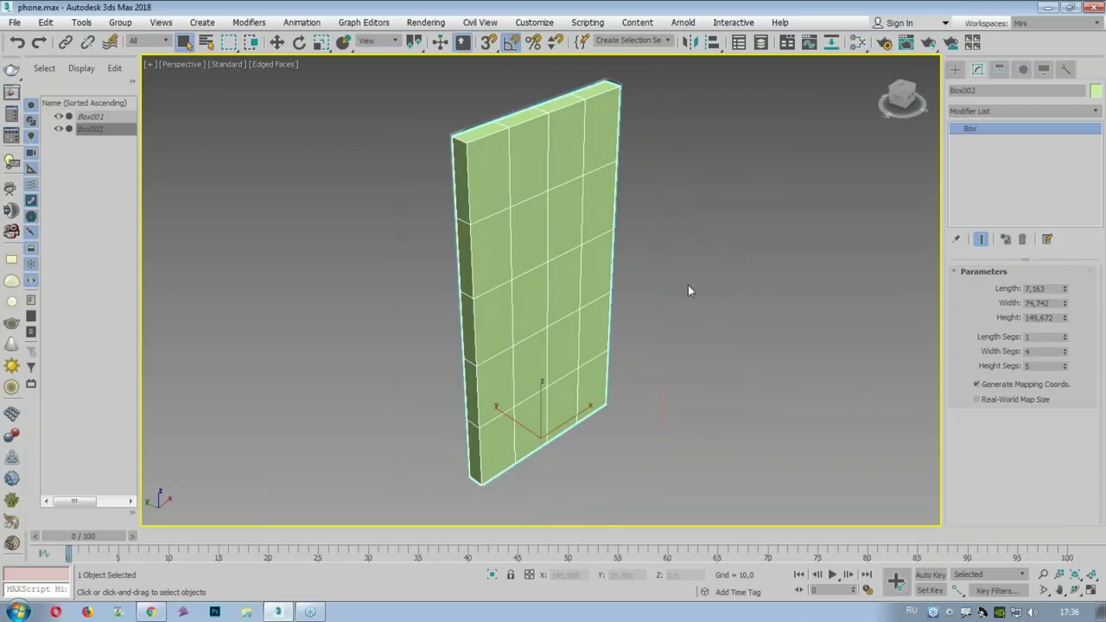
pyautogui.rightClick(563, 223)
# Step: Convert the box to an editable poly and delete its right-half polygons
pyautogui.click(701, 386)
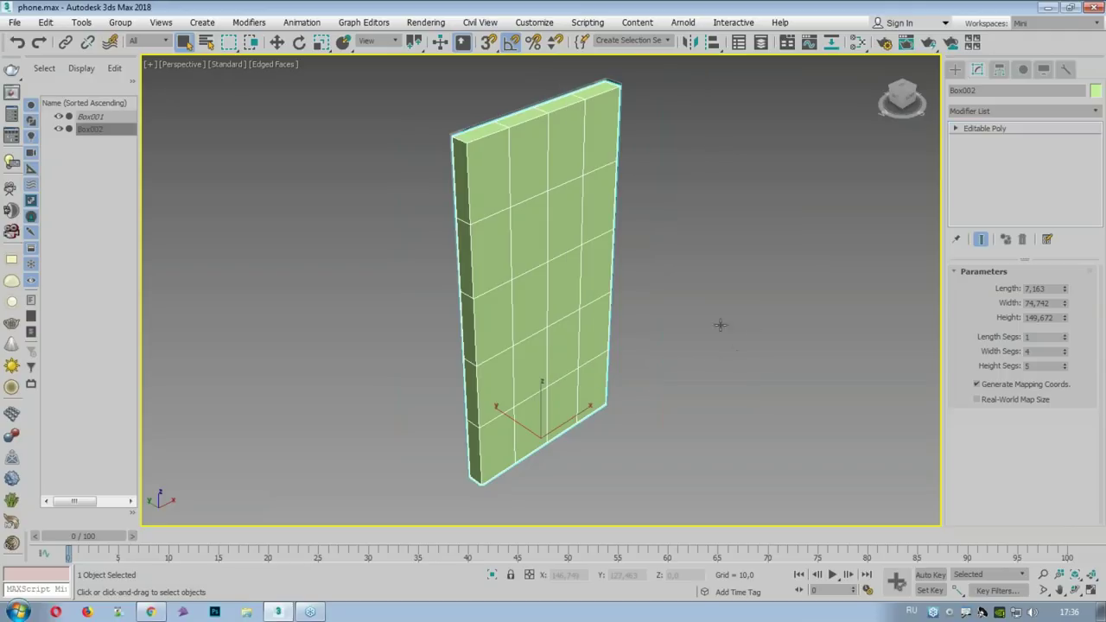
pyautogui.keyDown('alt'); pyautogui.moveTo(547, 301); pyautogui.dragTo(511, 302, button='middle'); pyautogui.keyUp('alt')
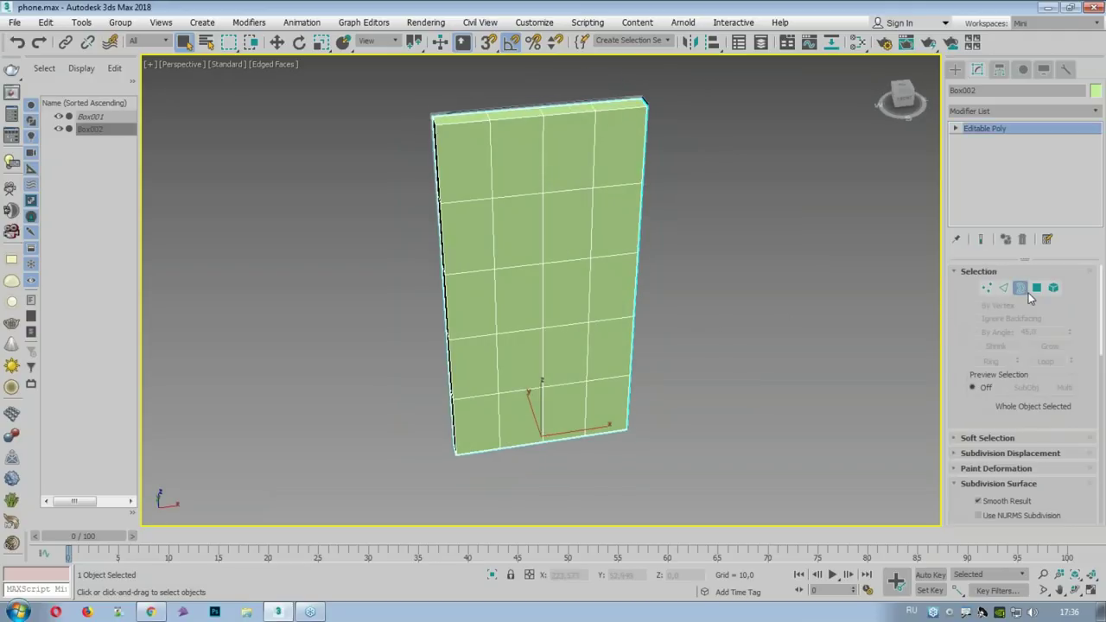
pyautogui.click(1019, 287)
pyautogui.click(1035, 288)
pyautogui.click(1035, 288)
pyautogui.click(1035, 288)
pyautogui.keyDown('alt'); pyautogui.moveTo(735, 286); pyautogui.dragTo(708, 244, button='middle'); pyautogui.keyUp('alt')
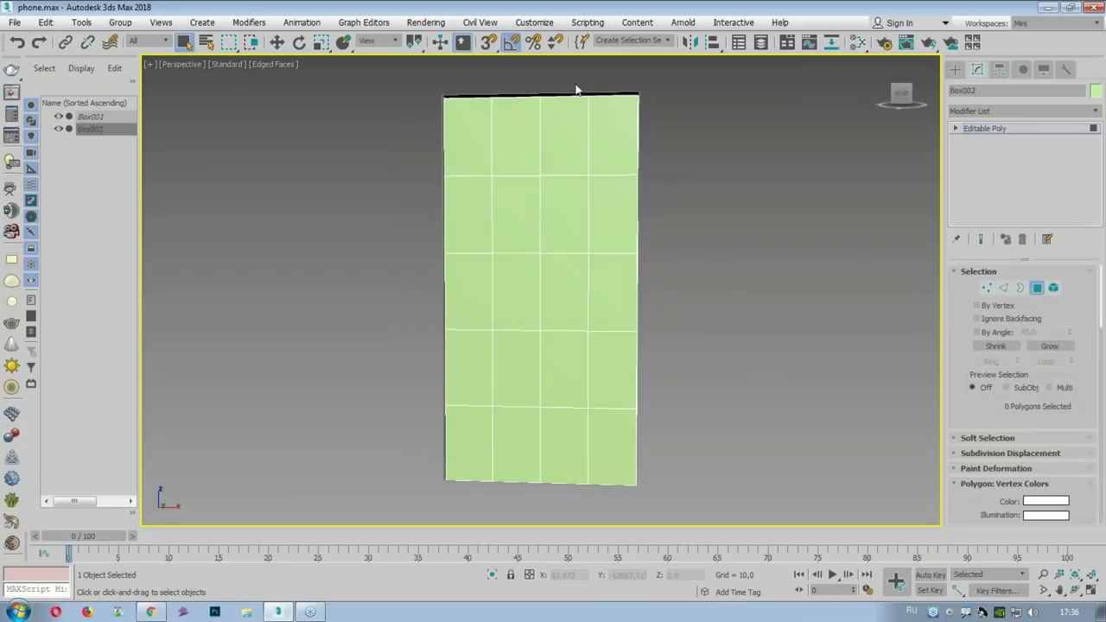
pyautogui.moveTo(747, 463); pyautogui.dragTo(748, 462)
pyautogui.press('Delete')
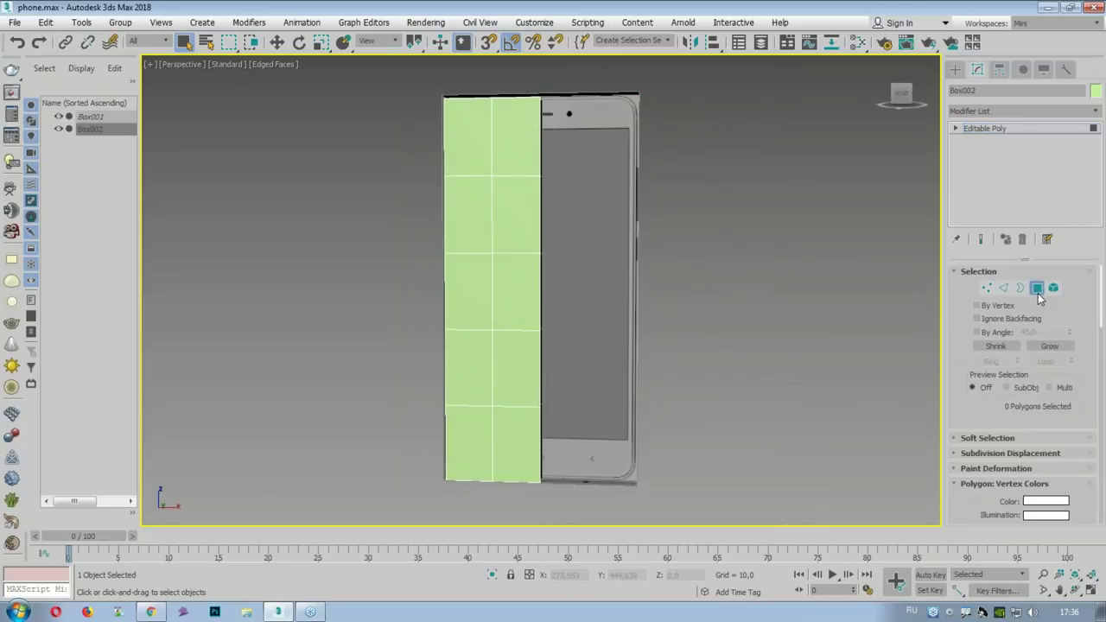
pyautogui.click(1035, 288)
pyautogui.keyDown('alt'); pyautogui.moveTo(612, 196); pyautogui.dragTo(644, 177, button='middle'); pyautogui.keyUp('alt')
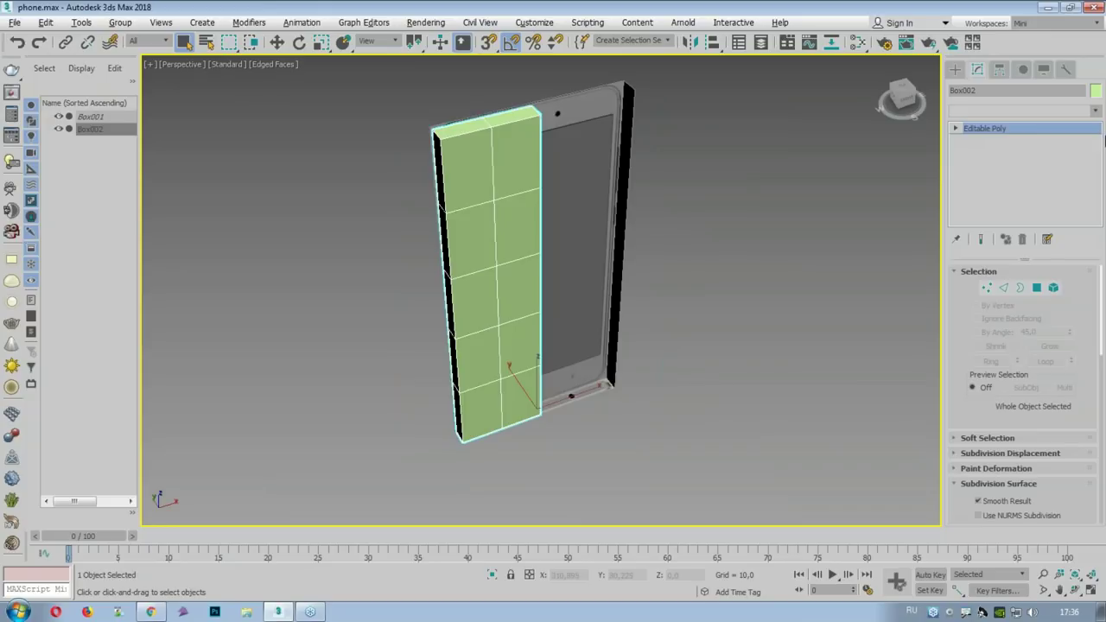
# Step: Add a Symmetry modifier with Flip enabled to restore the missing half
pyautogui.click(1080, 110)
pyautogui.scroll(2, 1035, 380)
pyautogui.scroll(-15, 1036, 380)
pyautogui.scroll(-5, 1035, 380)
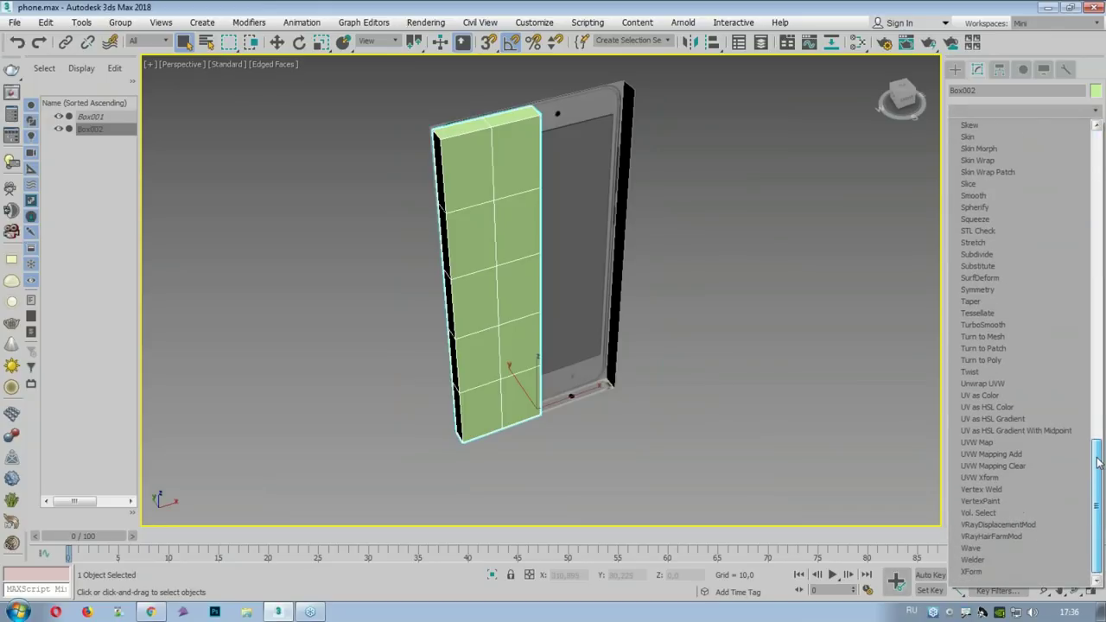
pyautogui.click(999, 291)
pyautogui.click(995, 313)
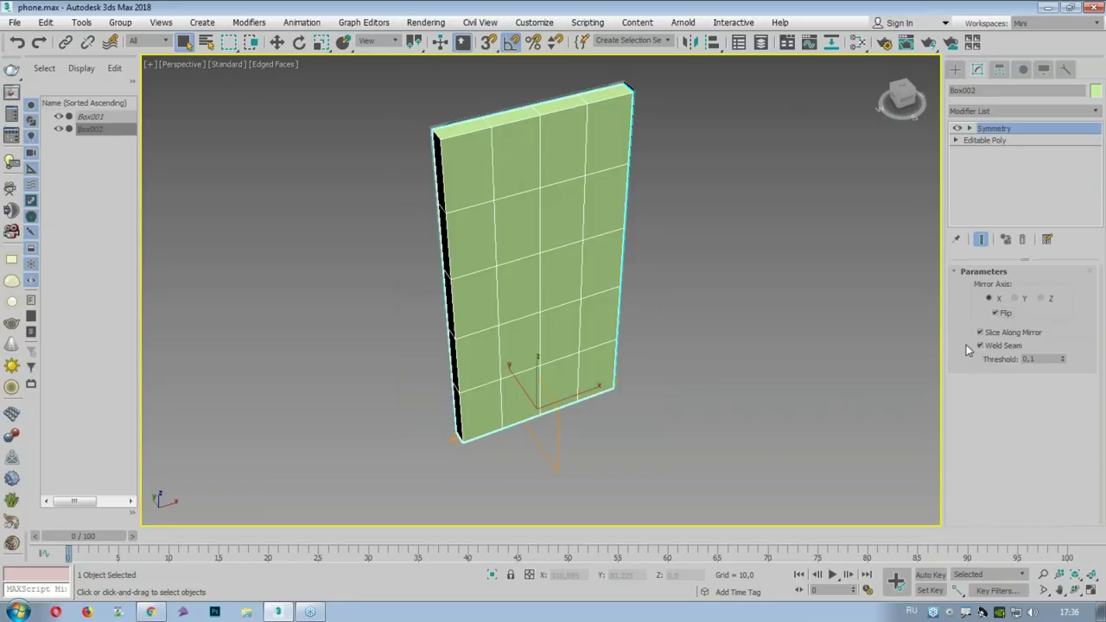
# Step: Add an OpenSubdiv modifier and set its iterations to 3
pyautogui.click(988, 109)
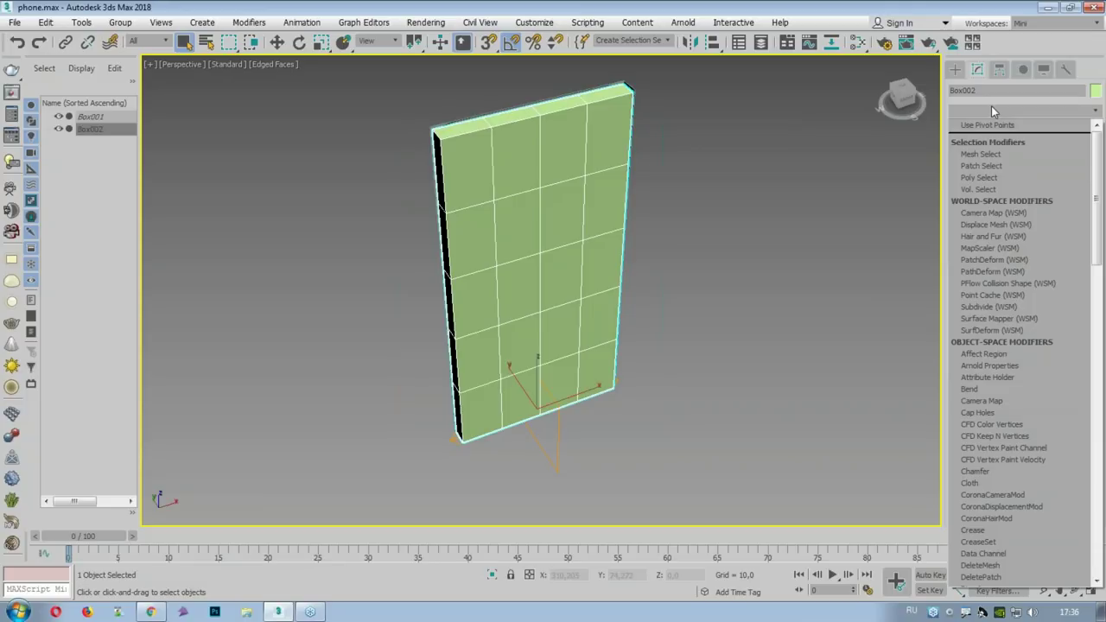
pyautogui.write('OpenSubdiv')
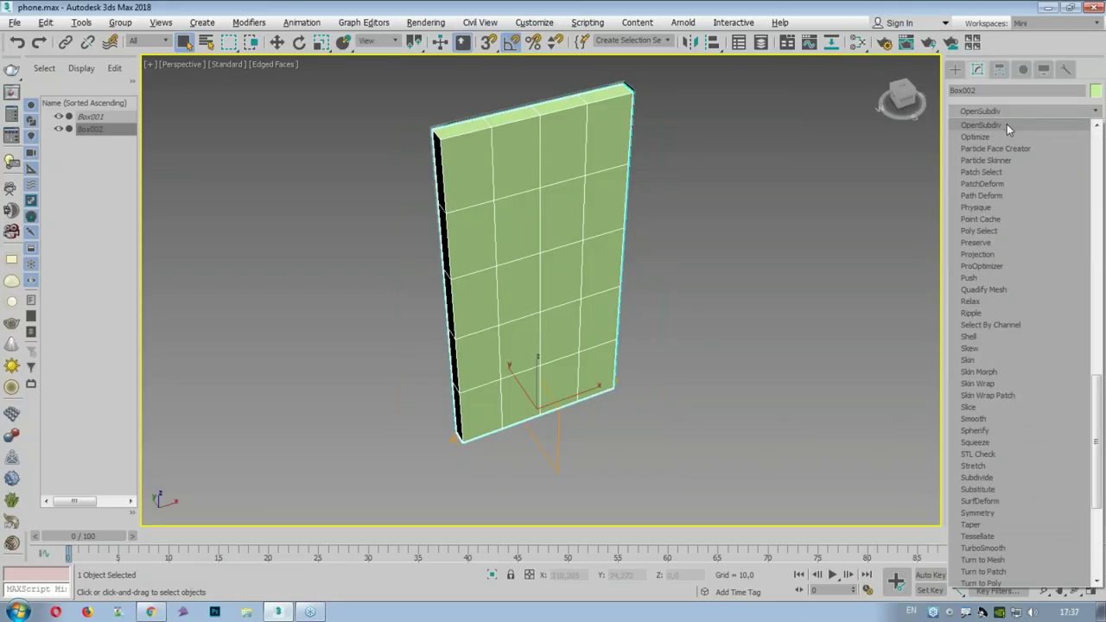
pyautogui.click(1006, 124)
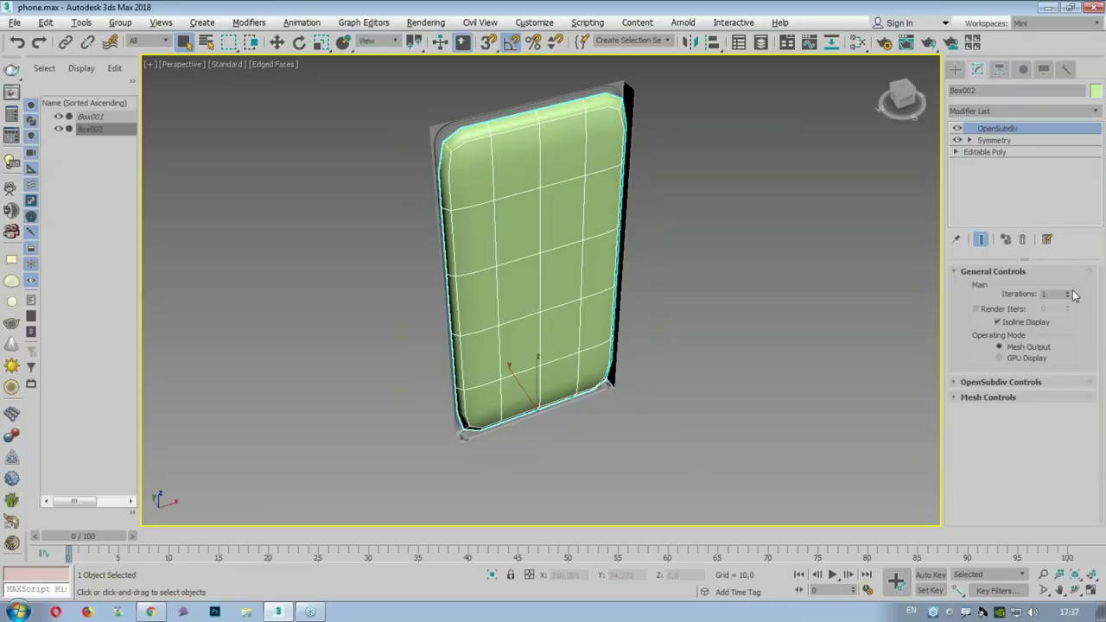
pyautogui.click(1069, 292)
# Step: Inspect the smoothed phone body and expand the Editable Poly base level in the Top view
pyautogui.moveTo(686, 218)
pyautogui.keyDown('alt'); pyautogui.mouseDown(button='middle')
pyautogui.moveTo(712, 181)
pyautogui.moveTo(321, 192)
pyautogui.moveTo(575, 195)
pyautogui.moveTo(555, 198)
pyautogui.mouseUp(button='middle'); pyautogui.keyUp('alt')
pyautogui.scroll(5, 605, 190)
pyautogui.scroll(-3, 568, 202)
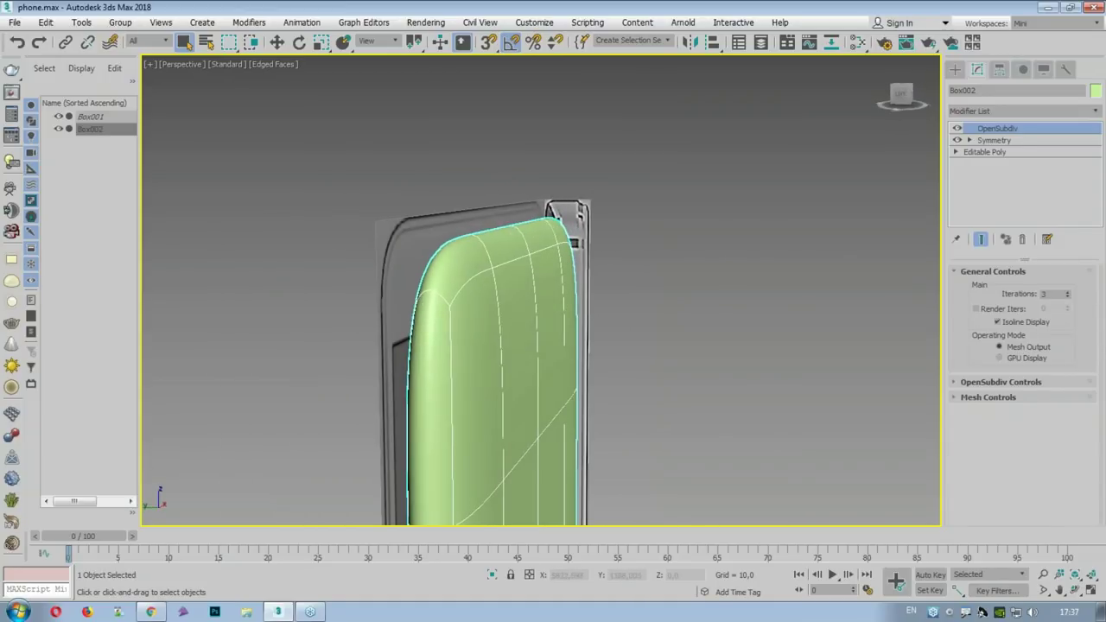
pyautogui.moveTo(584, 212)
pyautogui.keyDown('alt'); pyautogui.mouseDown(button='middle')
pyautogui.moveTo(379, 211)
pyautogui.moveTo(526, 219)
pyautogui.mouseUp(button='middle'); pyautogui.keyUp('alt')
pyautogui.hotkey('alt', 'w')
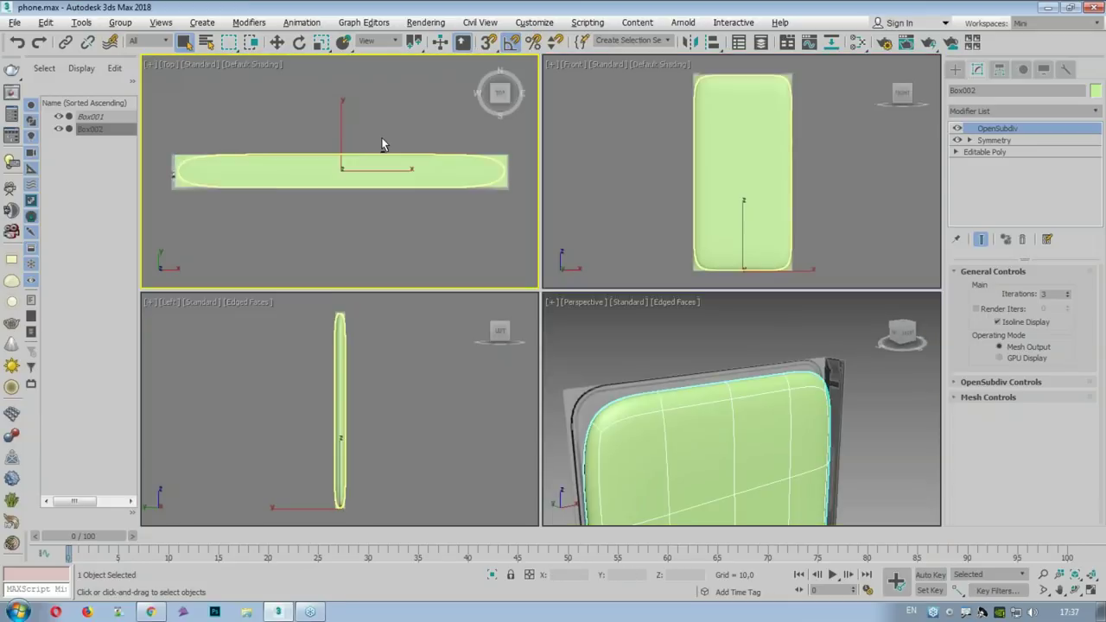
pyautogui.hotkey('alt', 'w')
pyautogui.click(955, 152)
# Step: Enter Vertex level with edges shown and work on the base mesh vertices in the Top view
pyautogui.click(967, 165)
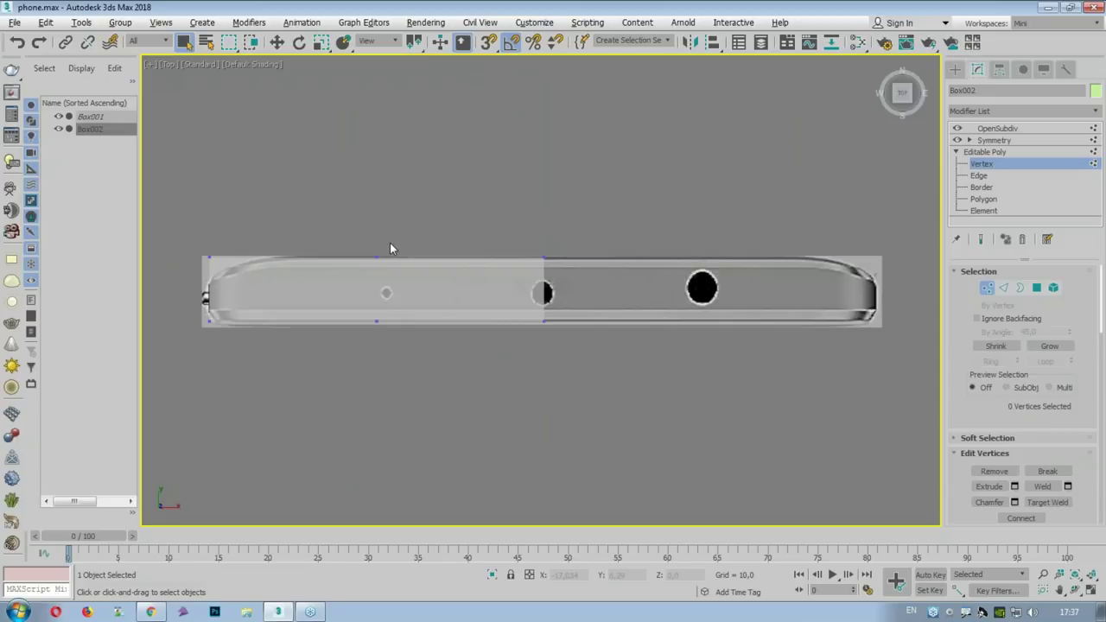
pyautogui.press('F4')
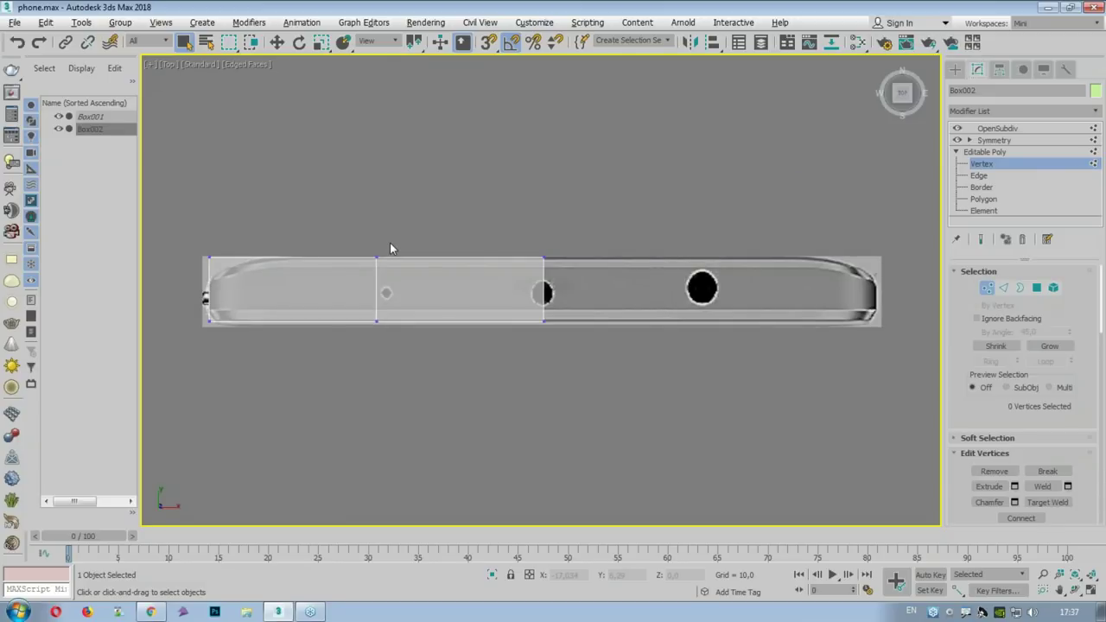
pyautogui.moveTo(374, 236); pyautogui.dragTo(371, 325)
pyautogui.moveTo(207, 256); pyautogui.dragTo(214, 337)
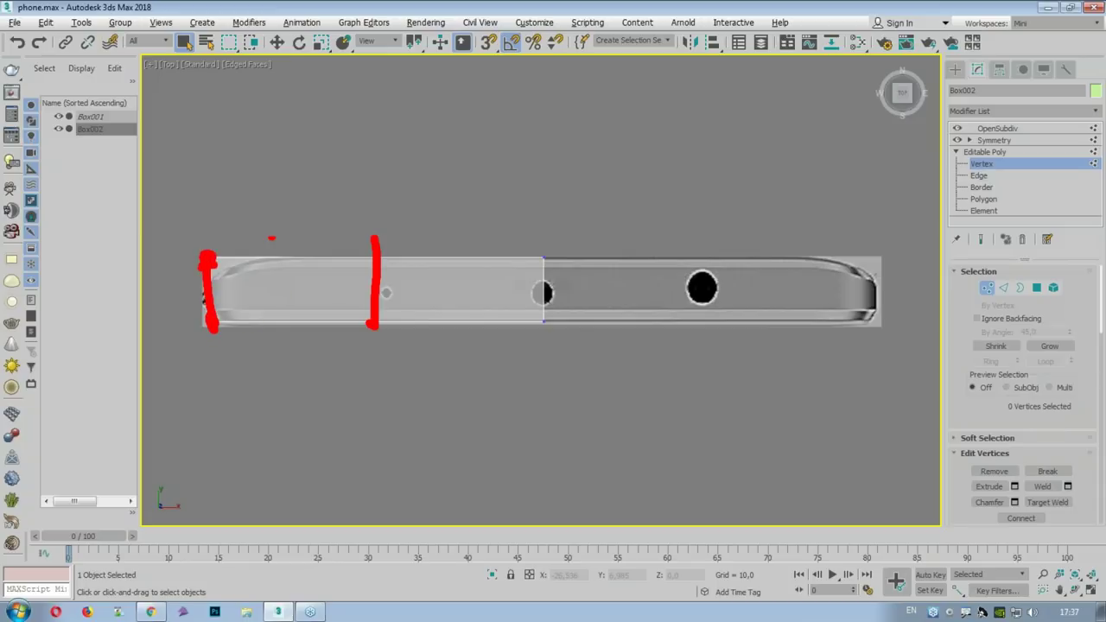
pyautogui.moveTo(536, 270)
pyautogui.mouseDown()
pyautogui.moveTo(259, 263)
pyautogui.moveTo(198, 301)
pyautogui.moveTo(271, 325)
pyautogui.moveTo(543, 324)
pyautogui.mouseUp()
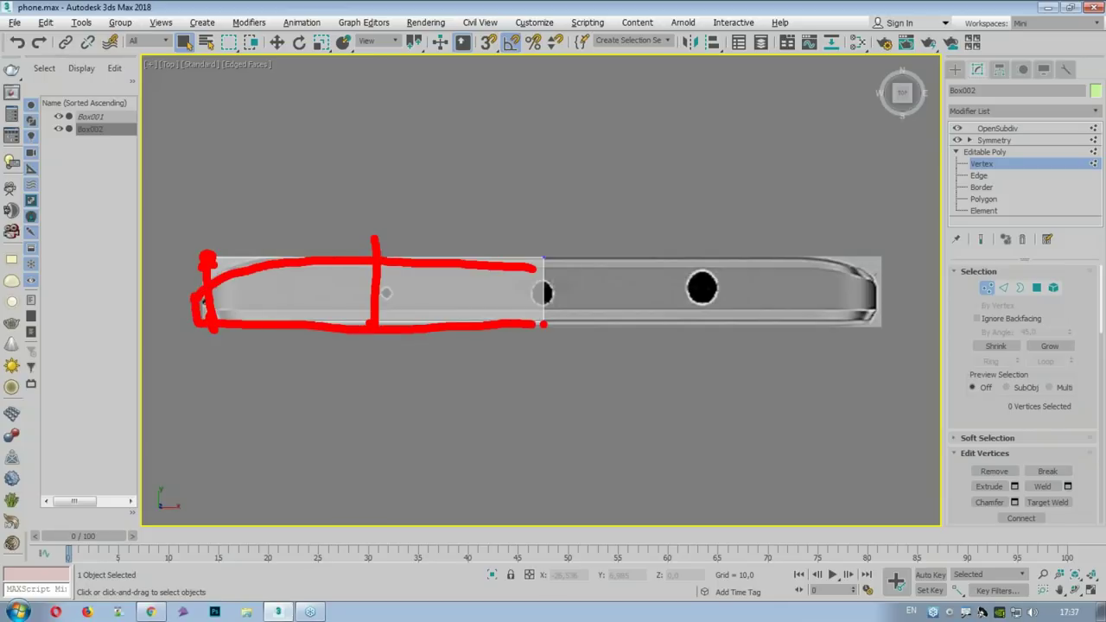
# Step: Connect the long side edges into a new edge loop and slide it toward the phone's end
pyautogui.press('Escape')
pyautogui.press('2')
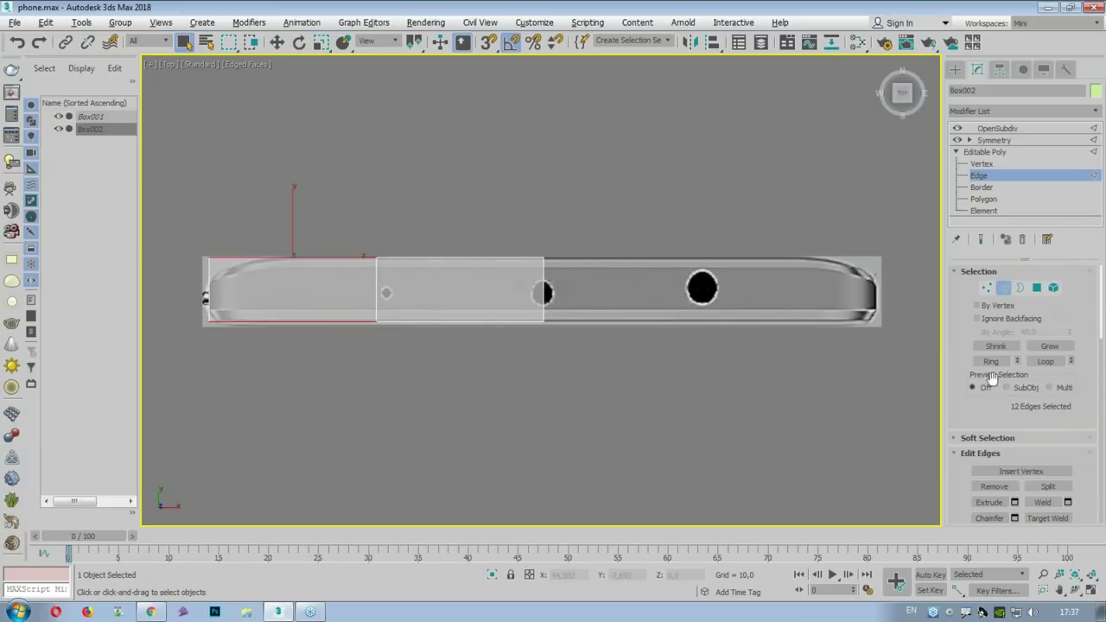
pyautogui.scroll(-3, 991, 378)
pyautogui.scroll(-1, 990, 378)
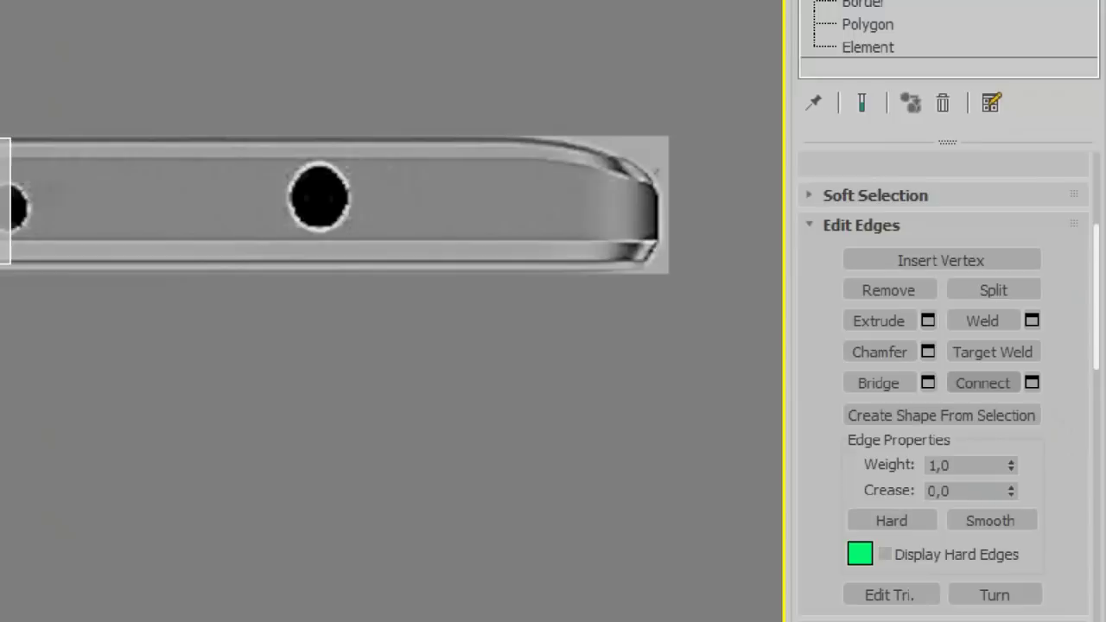
pyautogui.moveTo(955, 399); pyautogui.dragTo(1031, 399)
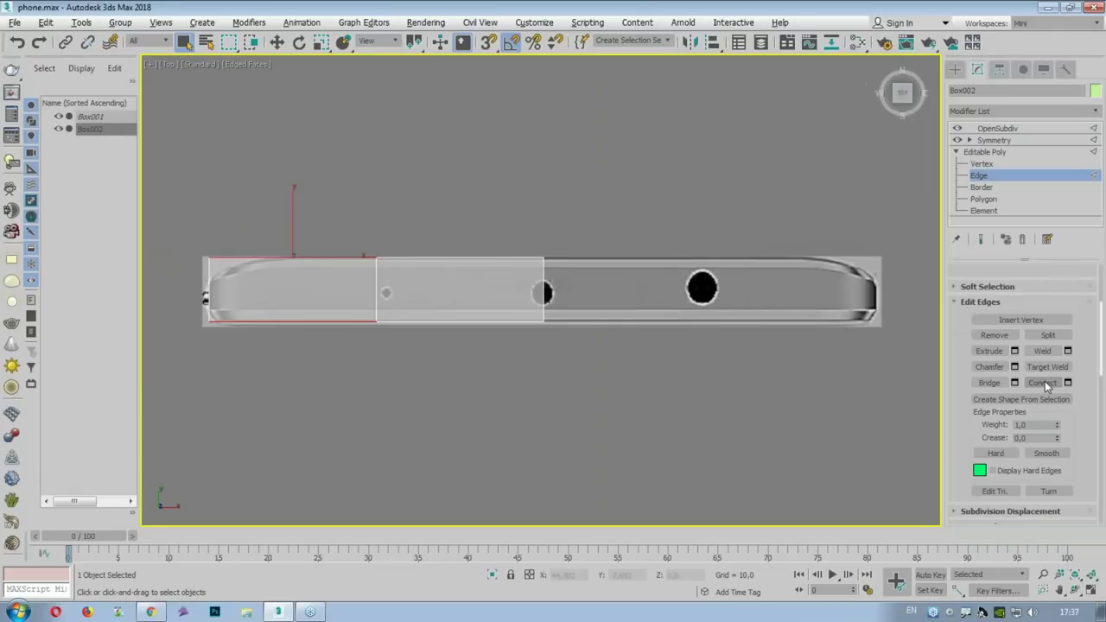
pyautogui.click(1045, 380)
pyautogui.scroll(3, 324, 234)
pyautogui.moveTo(325, 235); pyautogui.dragTo(452, 247, button='middle')
pyautogui.press('w')
pyautogui.moveTo(452, 241); pyautogui.dragTo(421, 242)
# Step: Move the corner vertex and the new loop's top vertex down to follow the curve, then select the bottom vertex row
pyautogui.press('1')
pyautogui.click(309, 197)
pyautogui.moveTo(309, 166); pyautogui.dragTo(309, 198)
pyautogui.click(395, 197)
pyautogui.moveTo(398, 171); pyautogui.dragTo(399, 176)
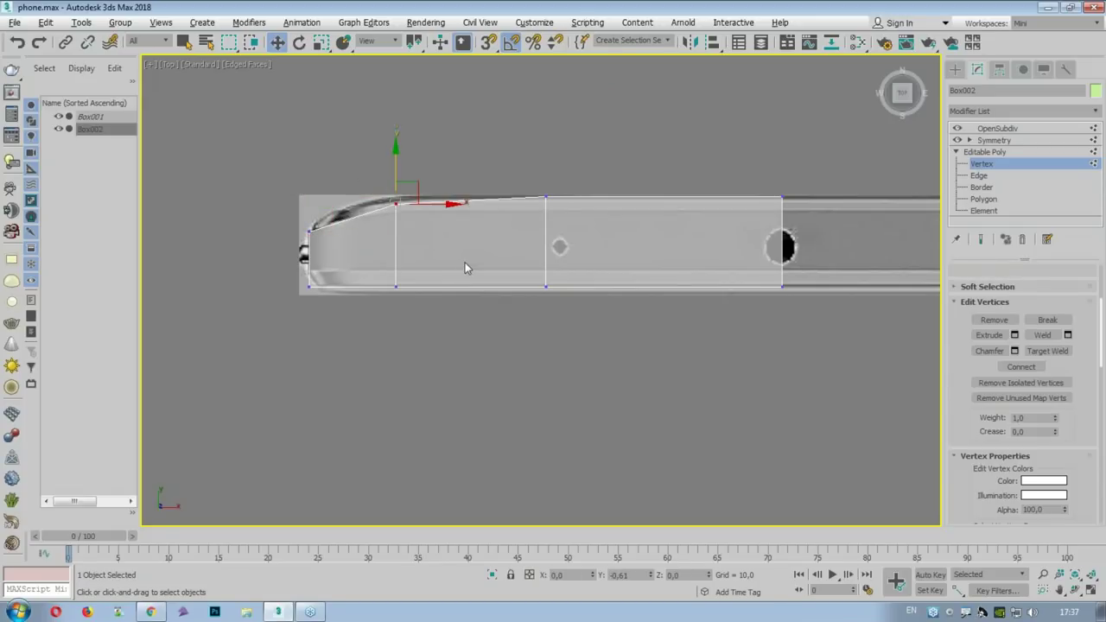
pyautogui.click(464, 268)
pyautogui.moveTo(304, 232)
pyautogui.mouseDown()
pyautogui.moveTo(491, 197)
pyautogui.moveTo(781, 197)
pyautogui.mouseUp()
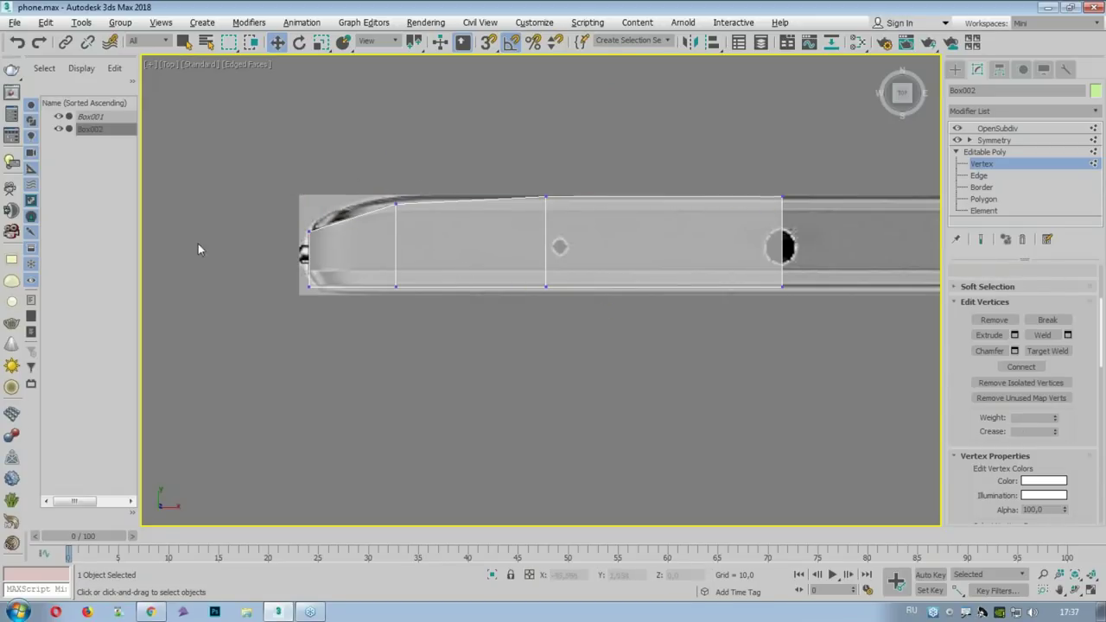
pyautogui.moveTo(267, 274); pyautogui.dragTo(801, 299)
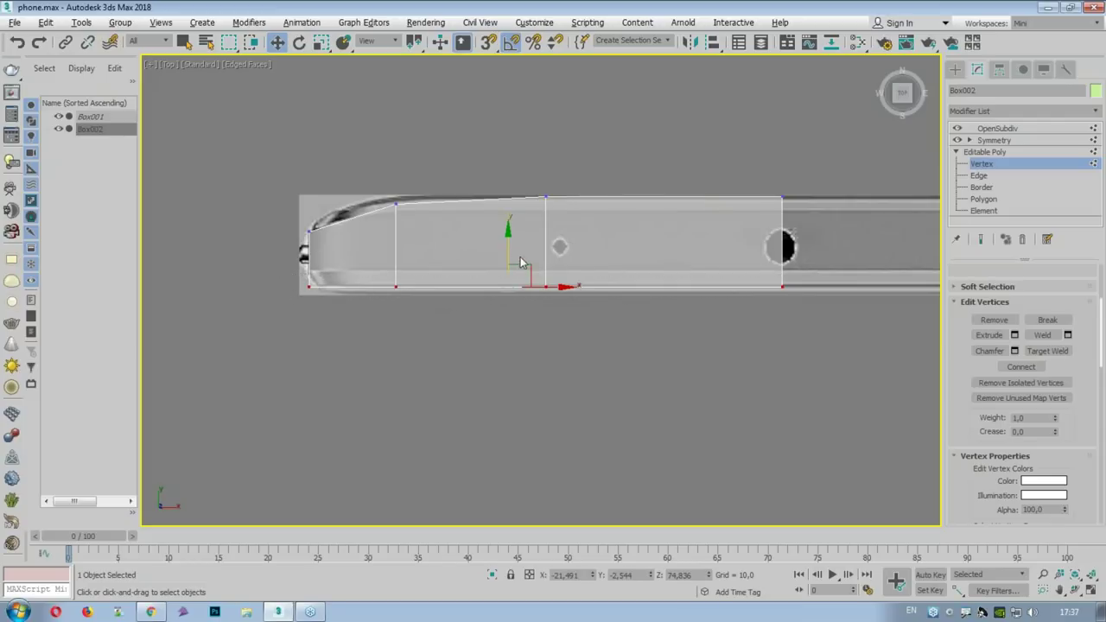
# Step: Inspect the phone body close up in the enlarged side view
pyautogui.hotkey('alt', 'w')
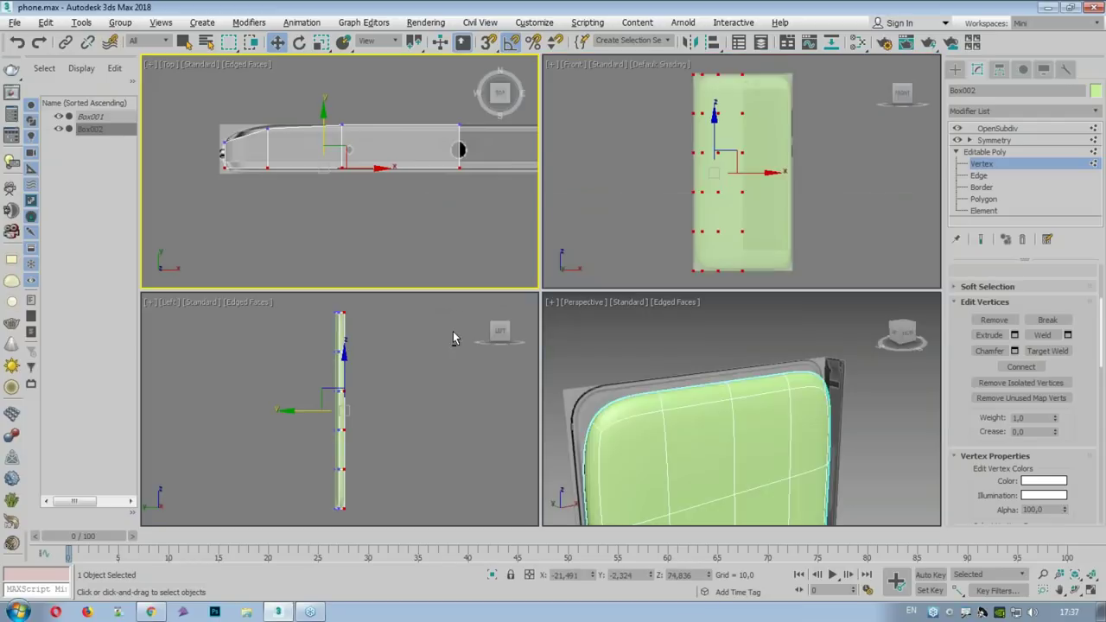
pyautogui.middleClick(424, 364)
pyautogui.hotkey('alt', 'w')
pyautogui.moveTo(557, 111); pyautogui.dragTo(553, 171, button='middle')
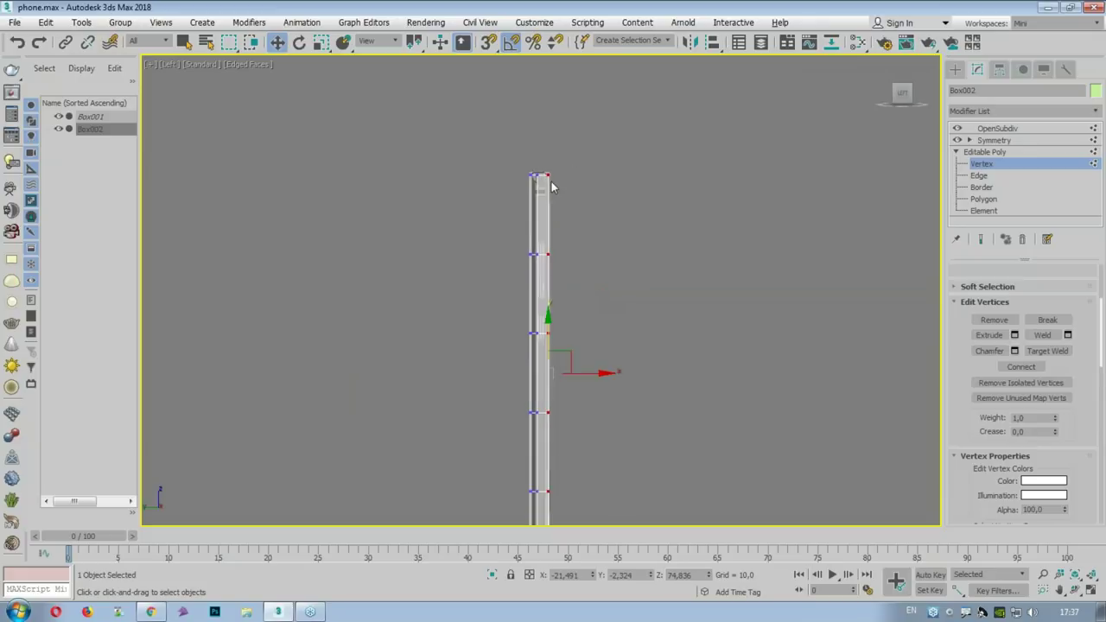
pyautogui.scroll(5, 553, 171)
pyautogui.scroll(-1, 553, 171)
pyautogui.scroll(-1, 553, 171)
pyautogui.scroll(-2, 480, 223)
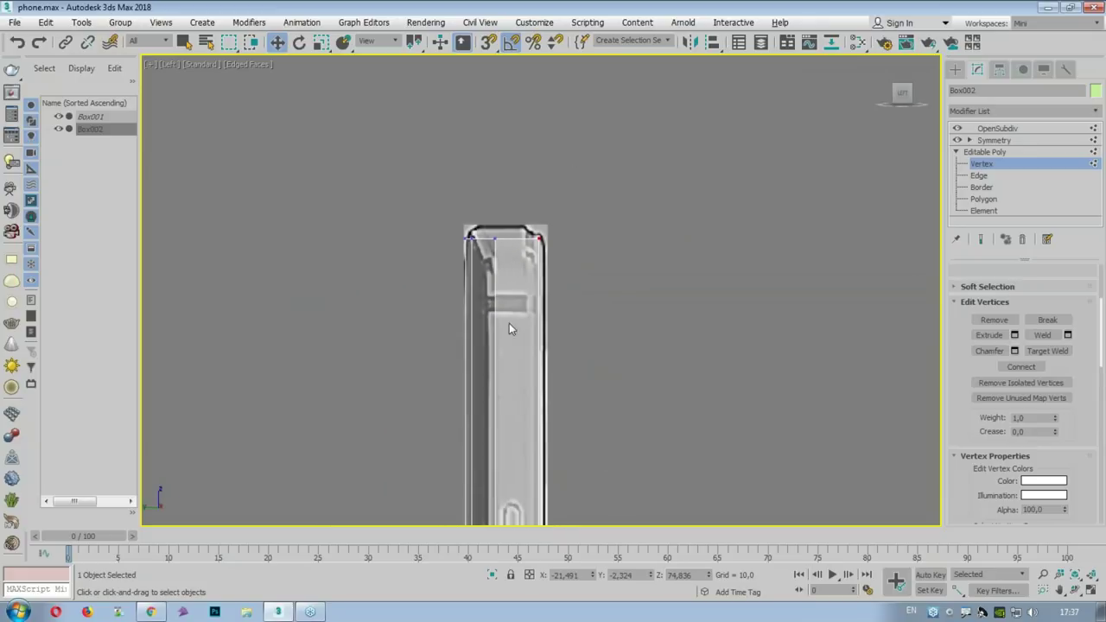
pyautogui.scroll(-2, 492, 259)
pyautogui.moveTo(499, 363)
pyautogui.mouseDown(button='middle')
pyautogui.moveTo(499, 161)
pyautogui.moveTo(499, 290)
pyautogui.mouseUp(button='middle')
pyautogui.scroll(3, 499, 291)
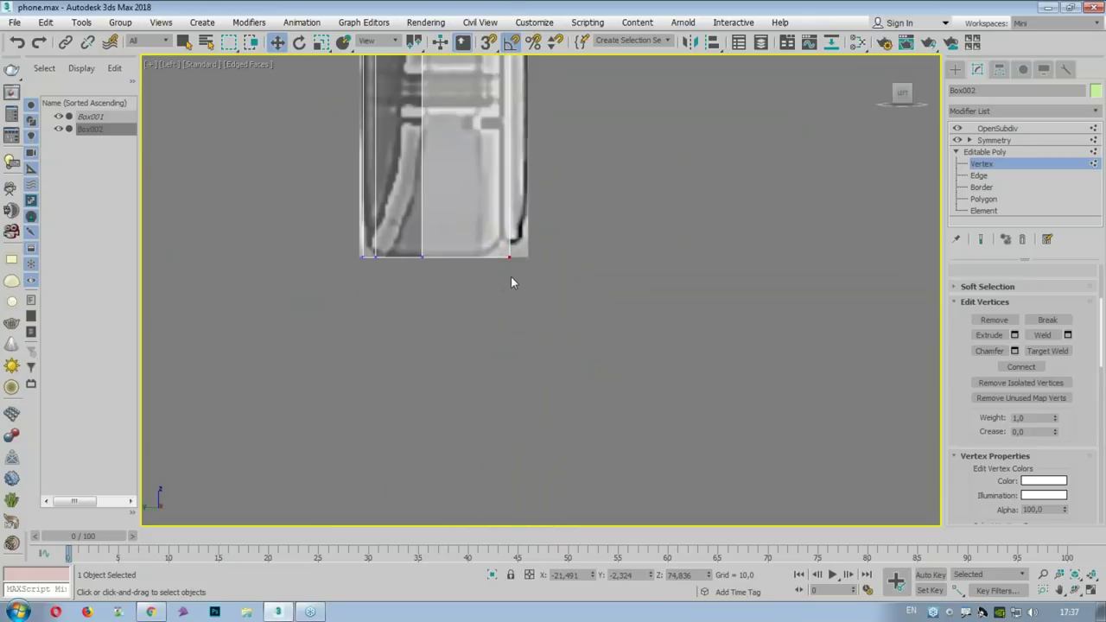
pyautogui.scroll(-4, 511, 274)
pyautogui.scroll(1, 571, 216)
pyautogui.hotkey('alt', 'w')
# Step: Enlarge the front view with edged faces and preview the OpenSubdiv result
pyautogui.rightClick(627, 128)
pyautogui.hotkey('alt', 'w')
pyautogui.press('F4')
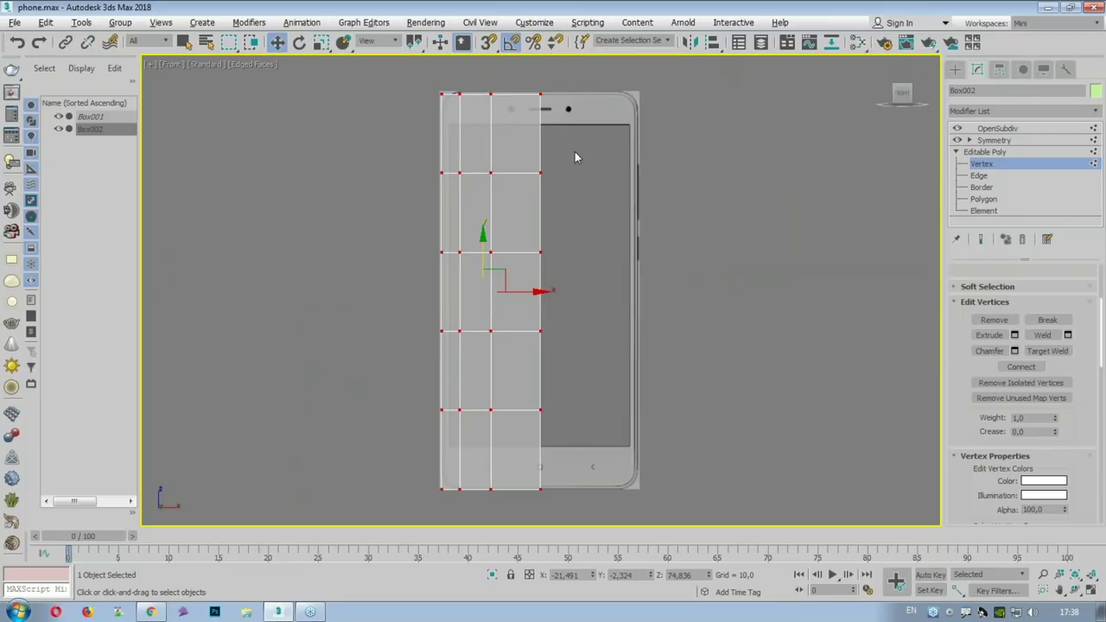
pyautogui.click(984, 152)
pyautogui.click(995, 128)
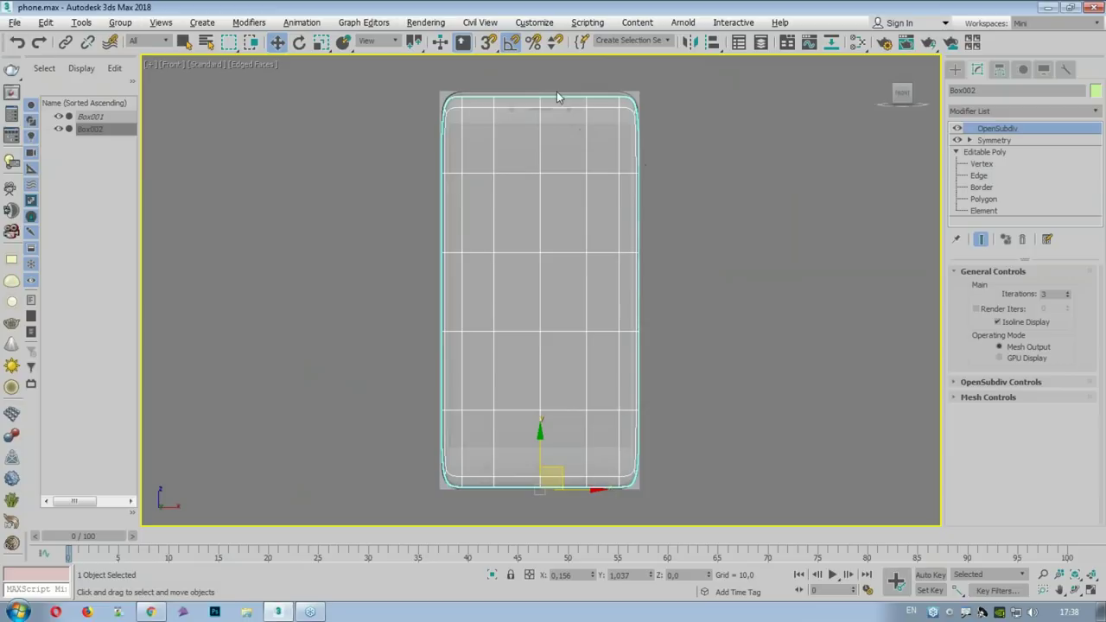
pyautogui.hotkey('alt', 'w')
pyautogui.hotkey('alt', 'w')
pyautogui.scroll(3, 512, 153)
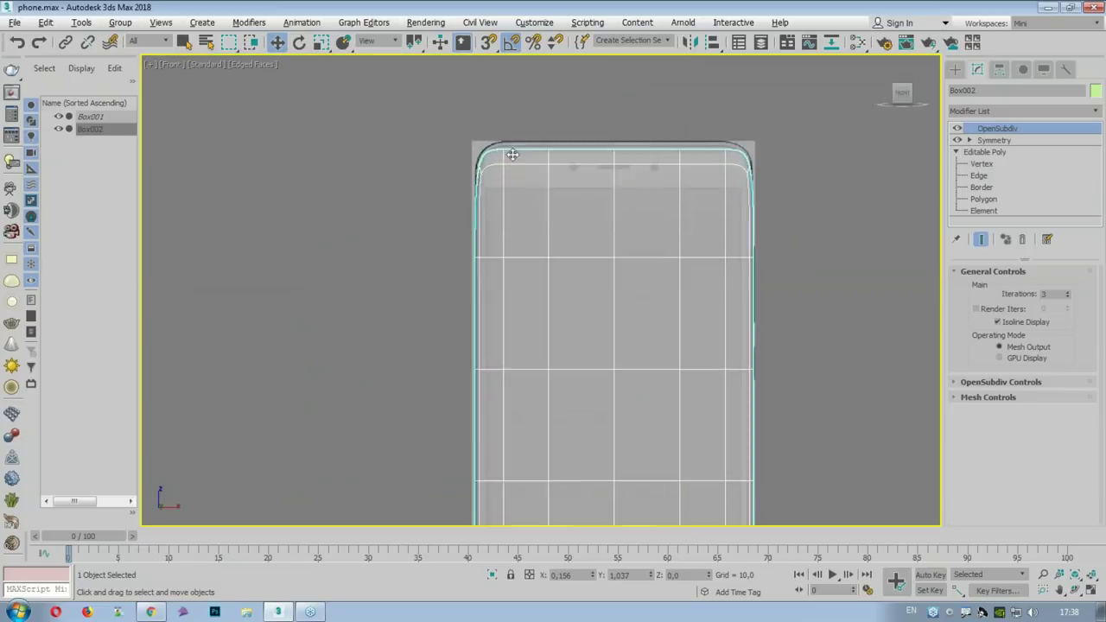
pyautogui.scroll(3, 512, 154)
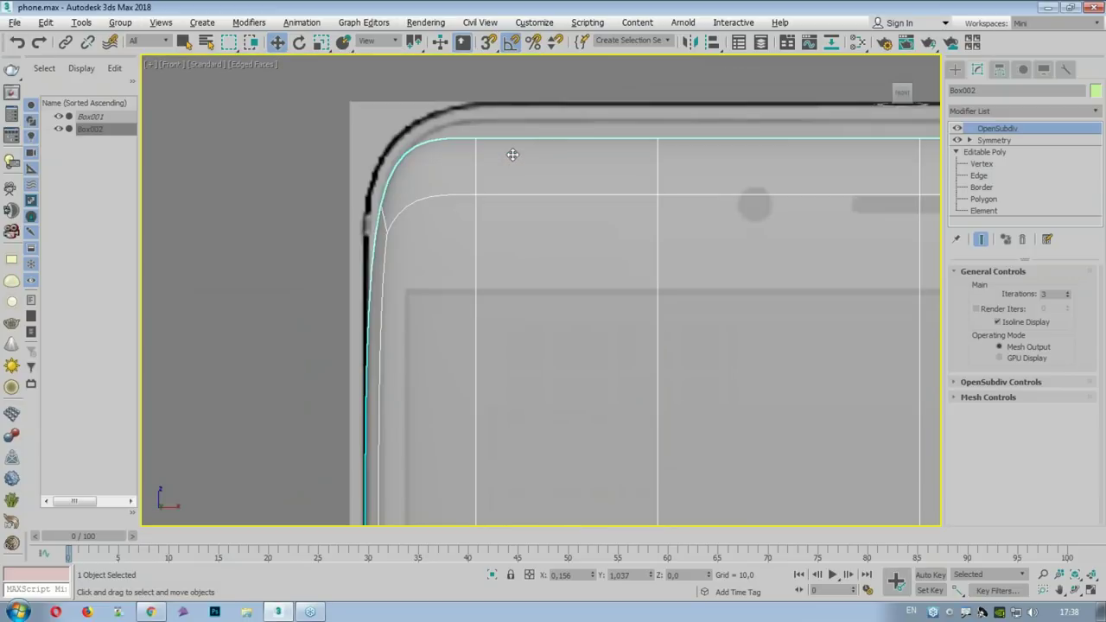
# Step: At Edge level, move the selected vertical edge loop slightly right along X, then return to Vertex level
pyautogui.click(1000, 177)
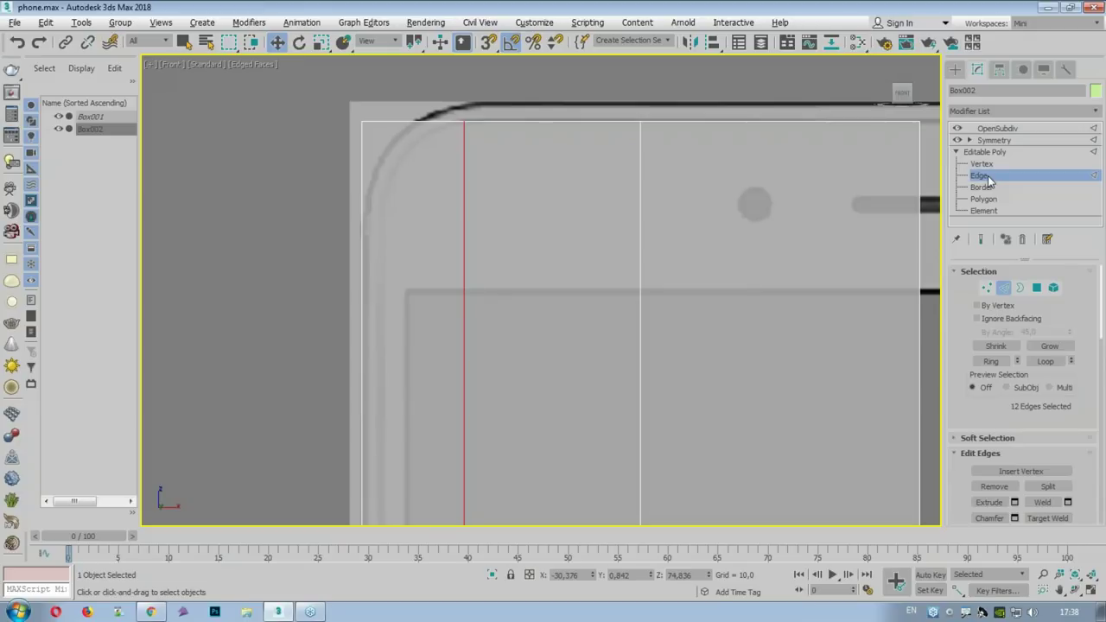
pyautogui.scroll(-3, 548, 158)
pyautogui.scroll(-3, 548, 158)
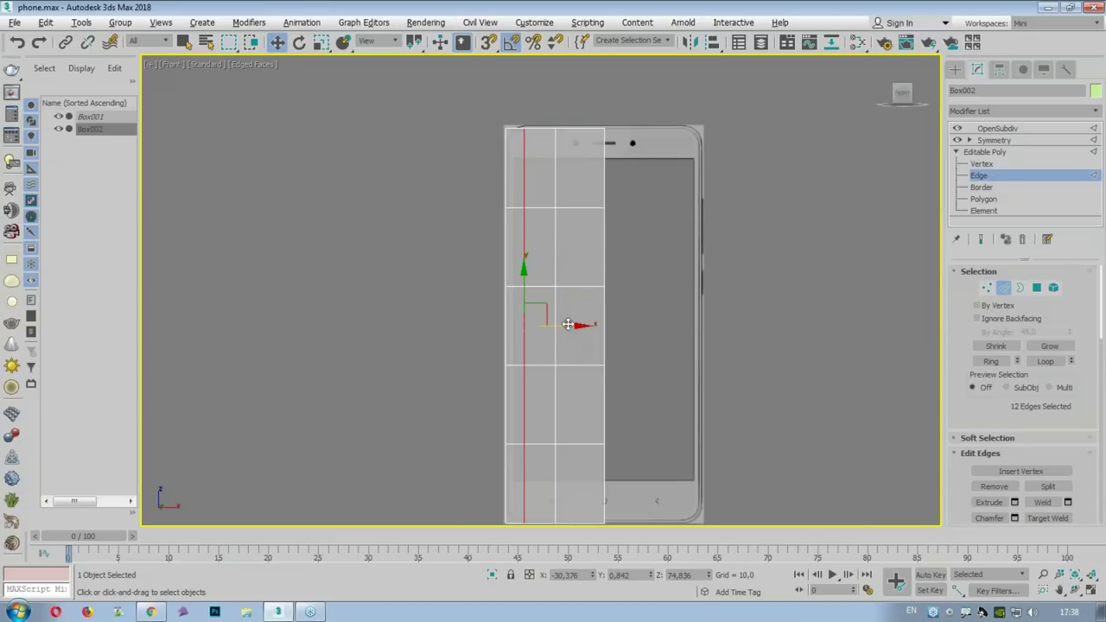
pyautogui.moveTo(570, 325); pyautogui.dragTo(558, 322)
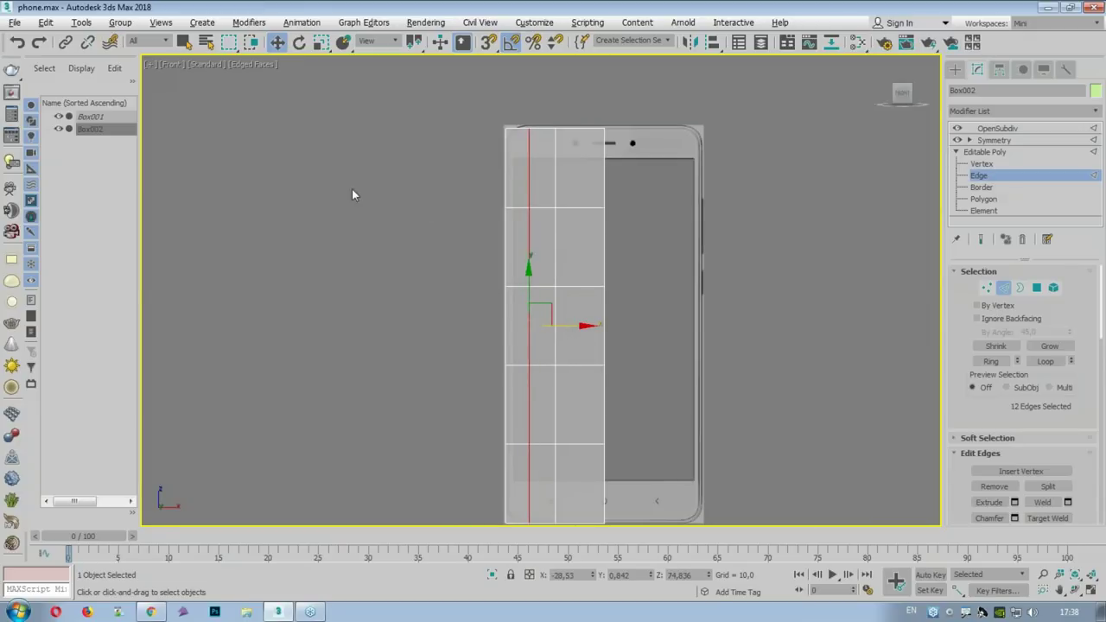
pyautogui.hotkey('alt', 'w')
pyautogui.press('1')
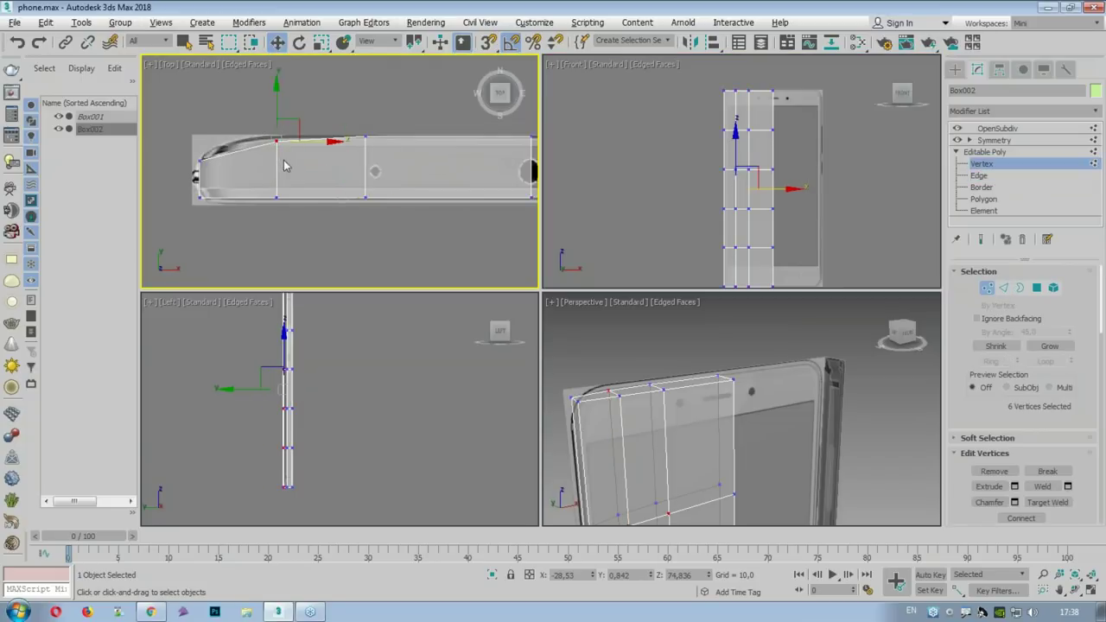
pyautogui.hotkey('alt', 'w')
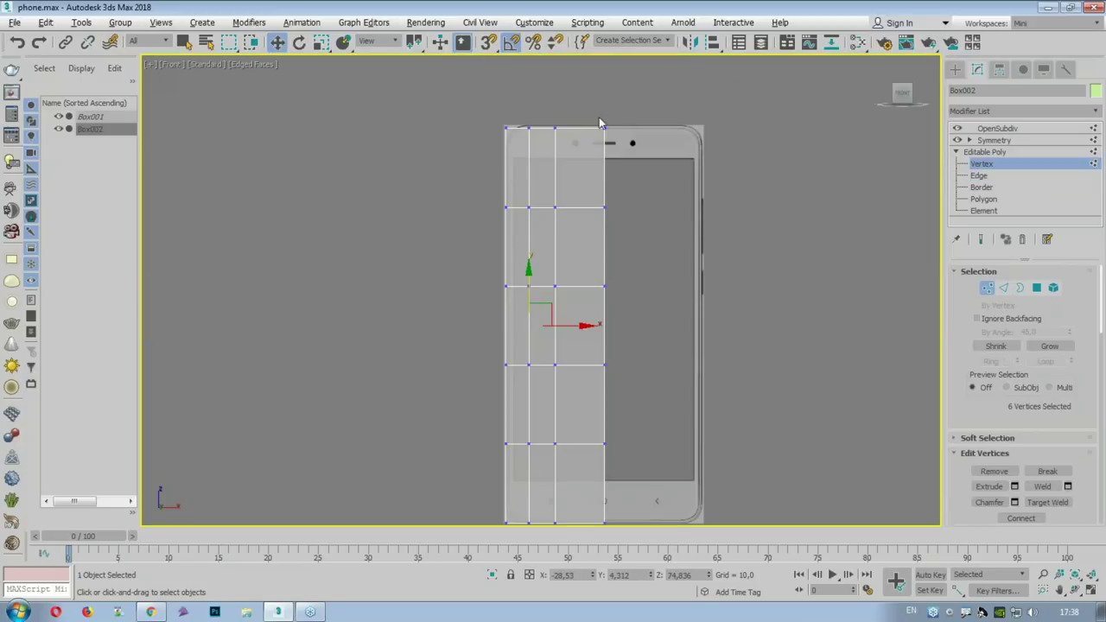
# Step: Box-select the top row of vertices and raise it slightly to meet the reference's top edge
pyautogui.scroll(1, 598, 116)
pyautogui.scroll(3, 547, 138)
pyautogui.scroll(-2, 431, 113)
pyautogui.moveTo(432, 119); pyautogui.dragTo(669, 143)
pyautogui.scroll(3, 477, 92)
pyautogui.moveTo(469, 90); pyautogui.dragTo(468, 84)
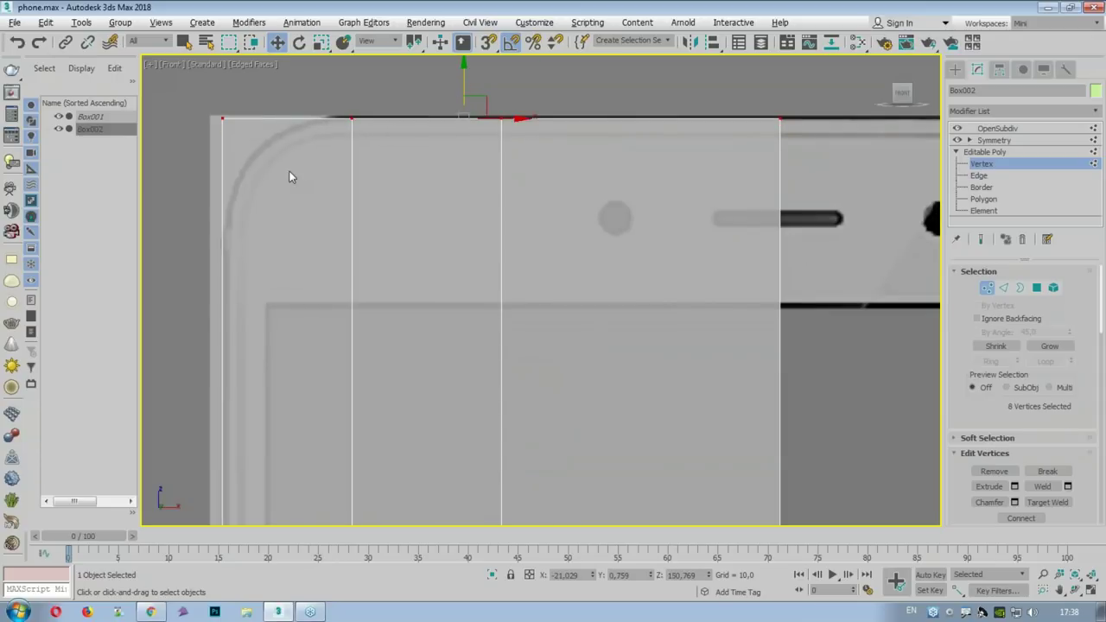
# Step: Annotate the phone's top and left edges and where the new support loops go, then clear the marks
pyautogui.moveTo(218, 120); pyautogui.dragTo(782, 124)
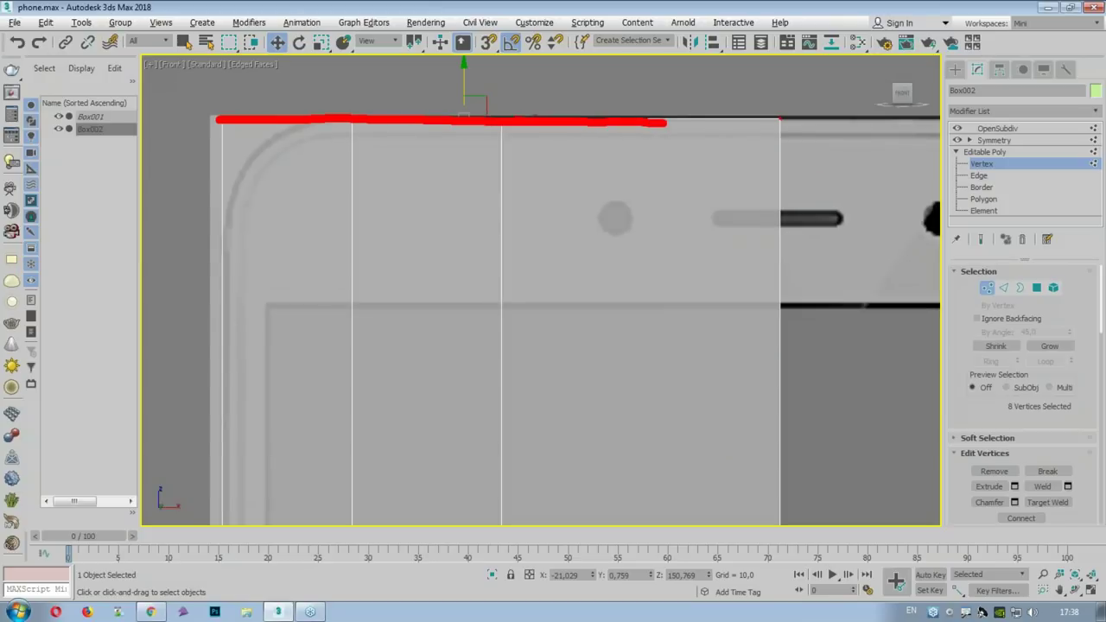
pyautogui.moveTo(220, 121); pyautogui.dragTo(220, 540)
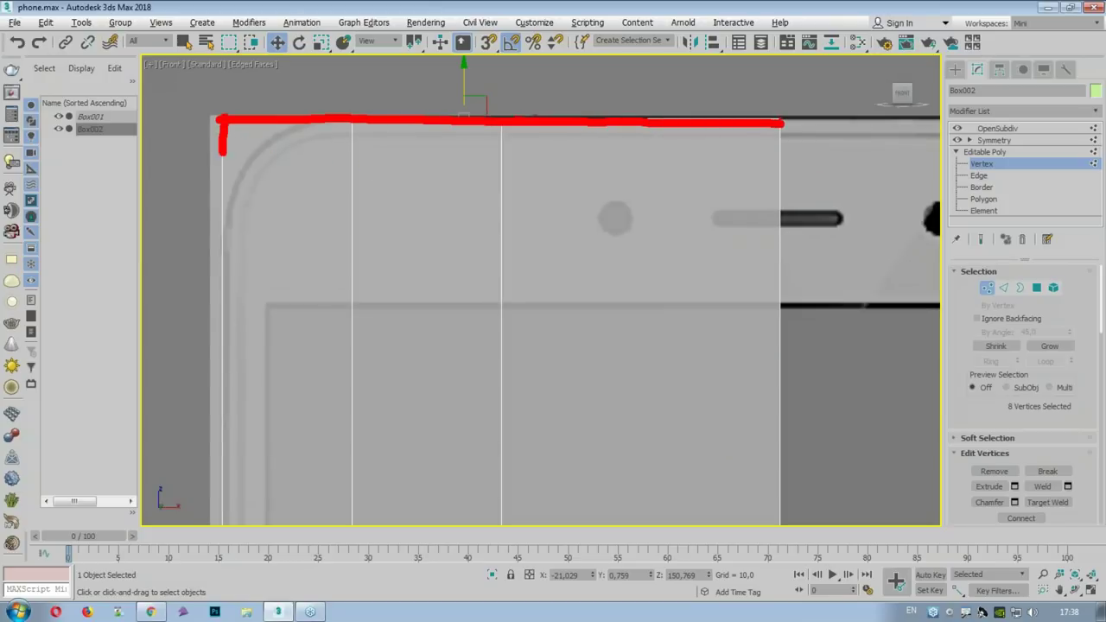
pyautogui.moveTo(224, 144); pyautogui.dragTo(798, 154)
pyautogui.moveTo(254, 118); pyautogui.dragTo(257, 555)
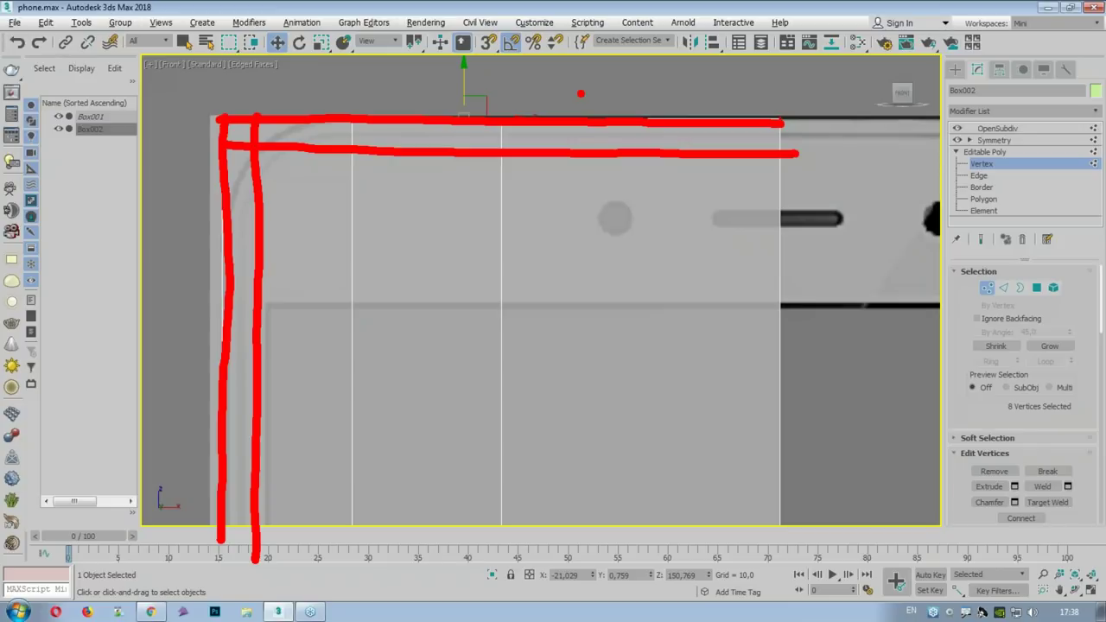
pyautogui.press('Escape')
# Step: Connect the top row's vertical edges into a new loop and move it up near the top edge
pyautogui.click(979, 175)
pyautogui.click(352, 173)
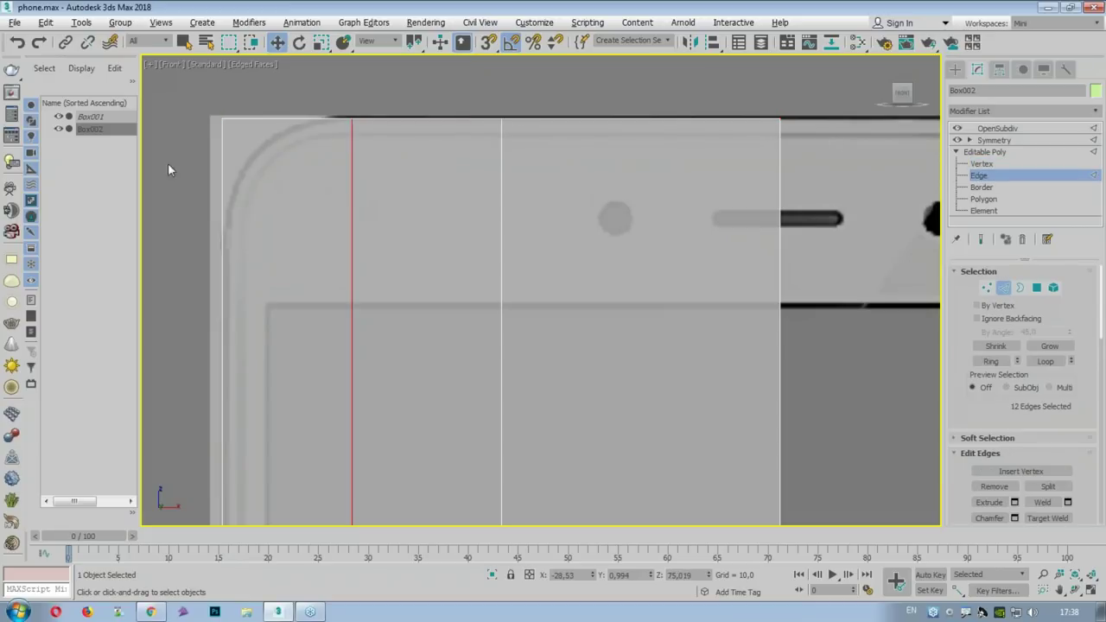
pyautogui.moveTo(168, 162); pyautogui.dragTo(838, 236)
pyautogui.scroll(-5, 961, 406)
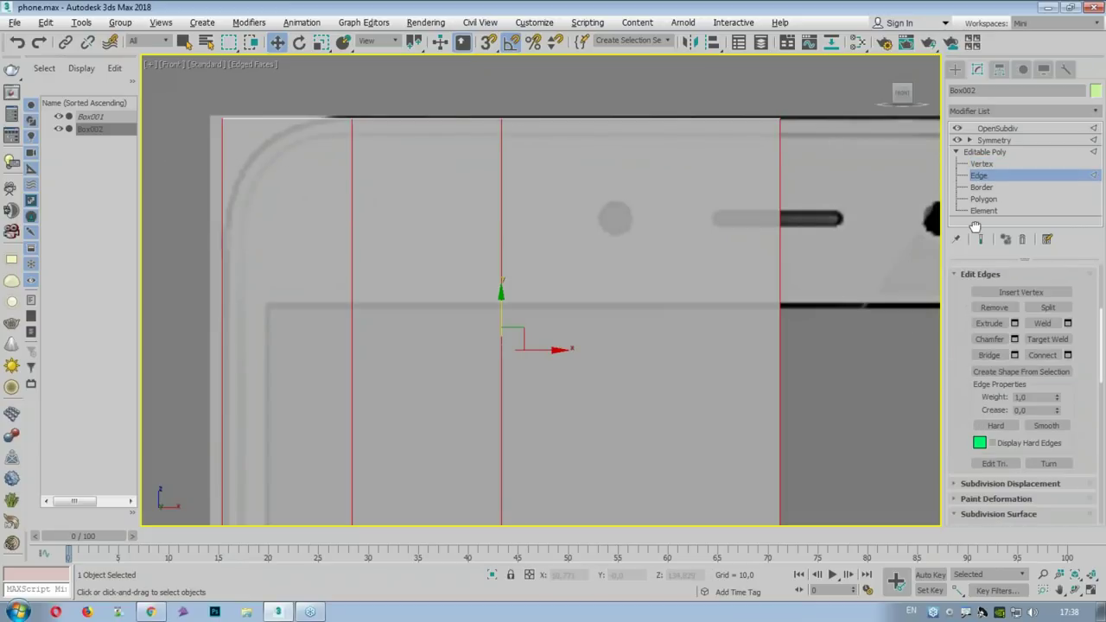
pyautogui.click(1041, 355)
pyautogui.moveTo(448, 308); pyautogui.dragTo(434, 103)
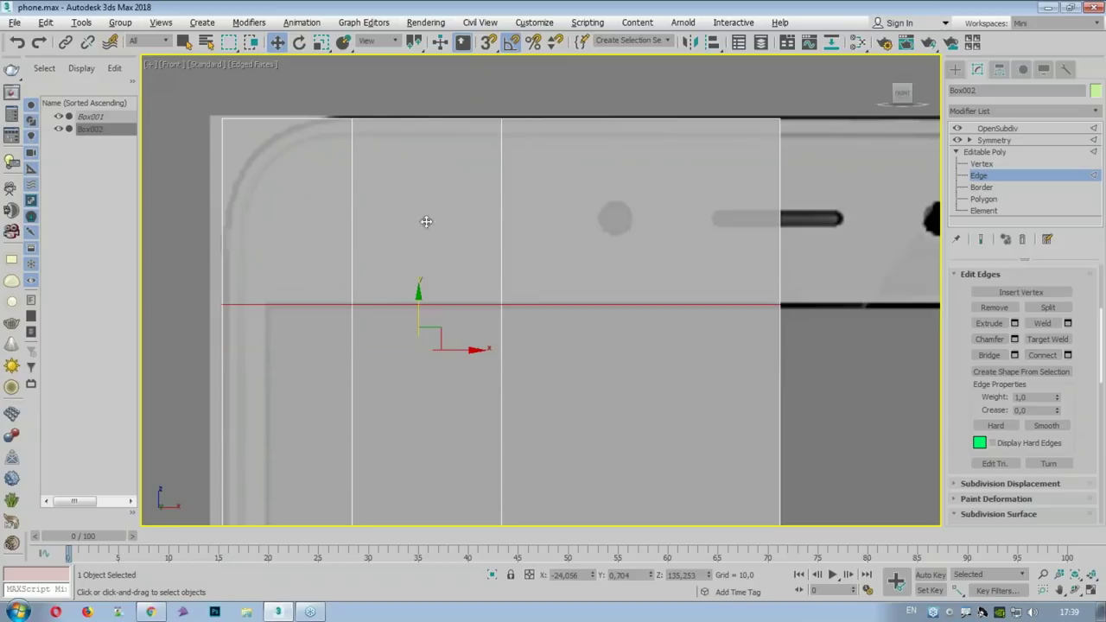
# Step: Connect the bottom row's vertical edges into a loop and move it down near the bottom edge
pyautogui.scroll(-4, 494, 279)
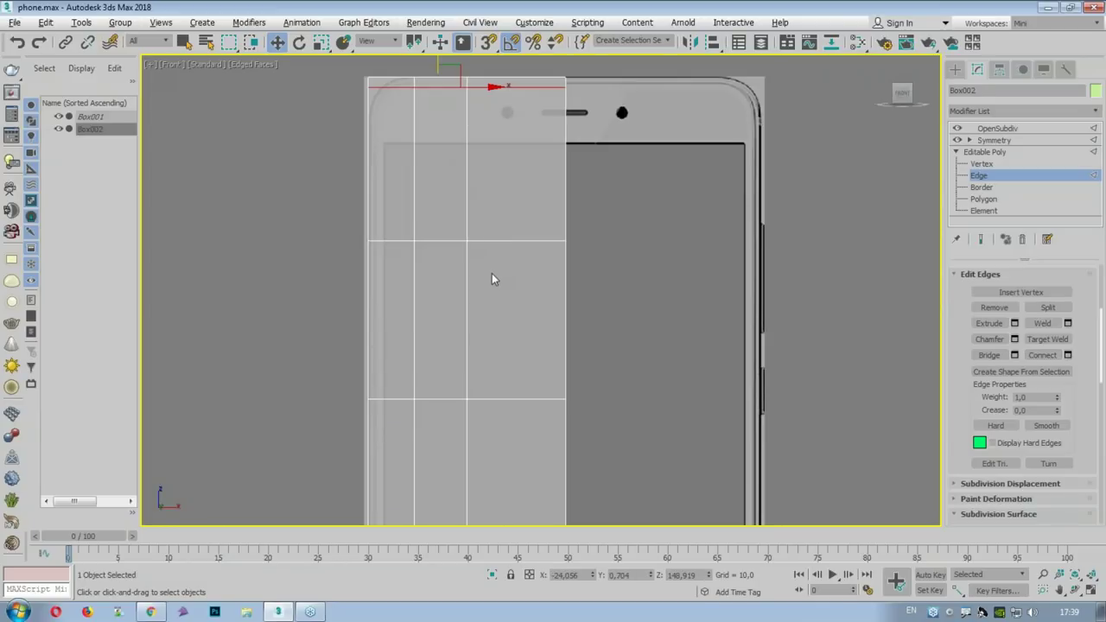
pyautogui.moveTo(439, 340); pyautogui.dragTo(325, 304, button='middle')
pyautogui.moveTo(325, 303); pyautogui.dragTo(604, 350)
pyautogui.click(1042, 355)
pyautogui.moveTo(459, 292); pyautogui.dragTo(451, 352)
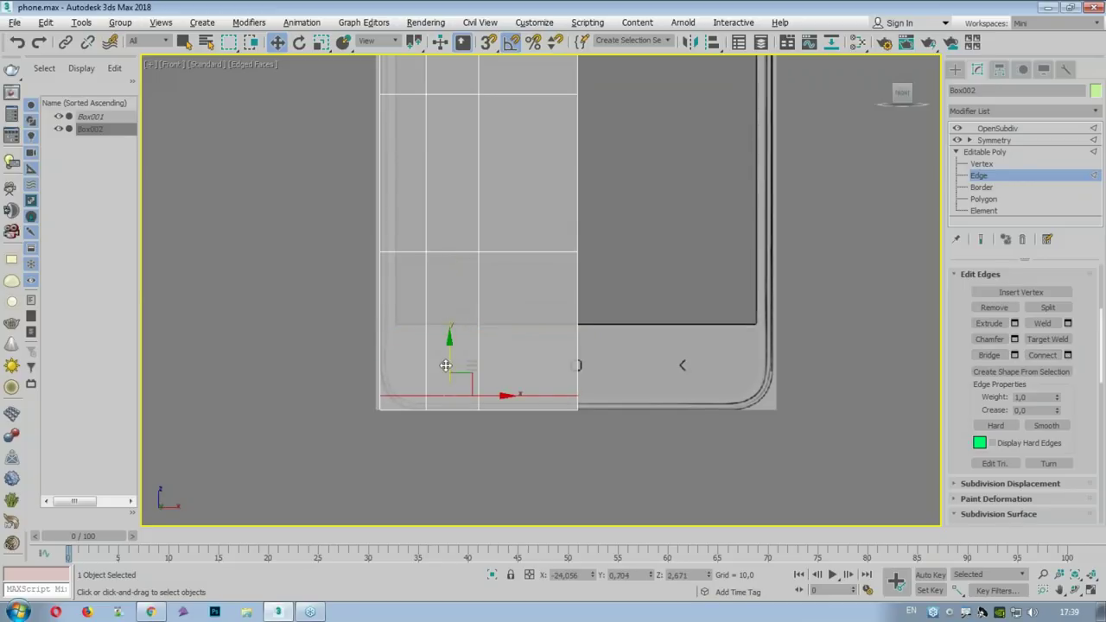
# Step: Connect the left column's horizontal edges to add a vertical loop near the left edge
pyautogui.hotkey('alt', 'w')
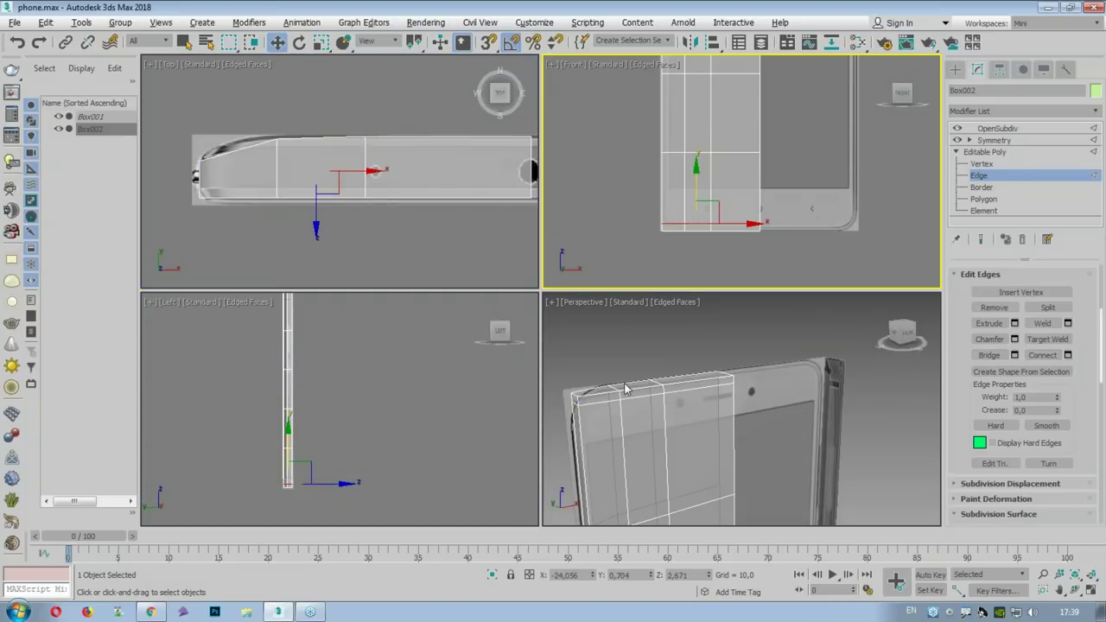
pyautogui.hotkey('alt', 'w')
pyautogui.hotkey('alt', 'w')
pyautogui.rightClick(652, 166)
pyautogui.hotkey('alt', 'w')
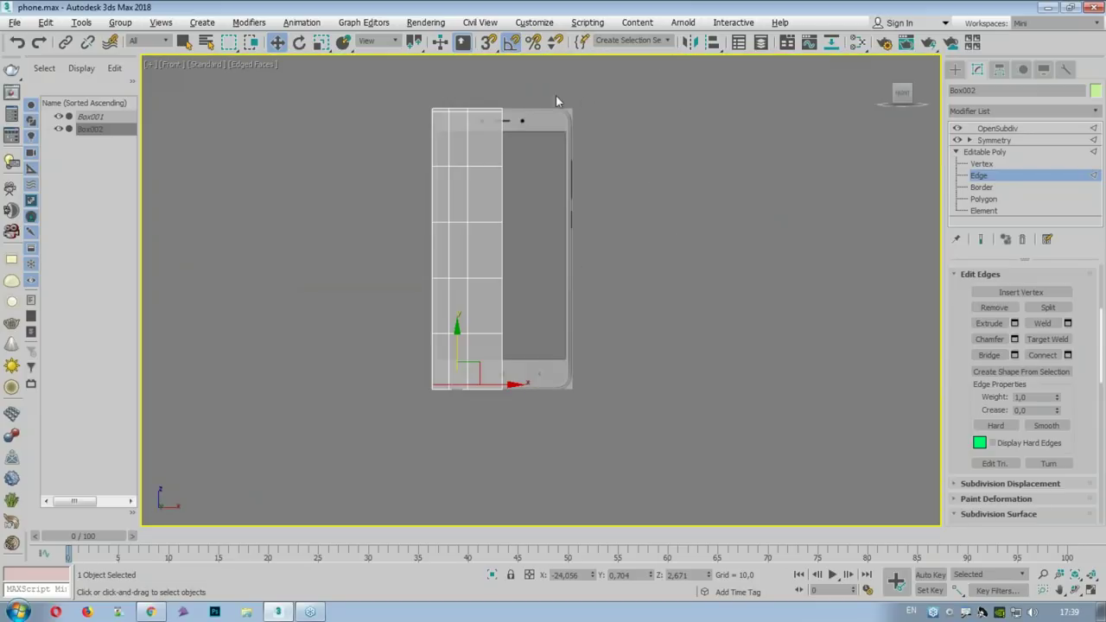
pyautogui.moveTo(448, 438); pyautogui.dragTo(448, 439)
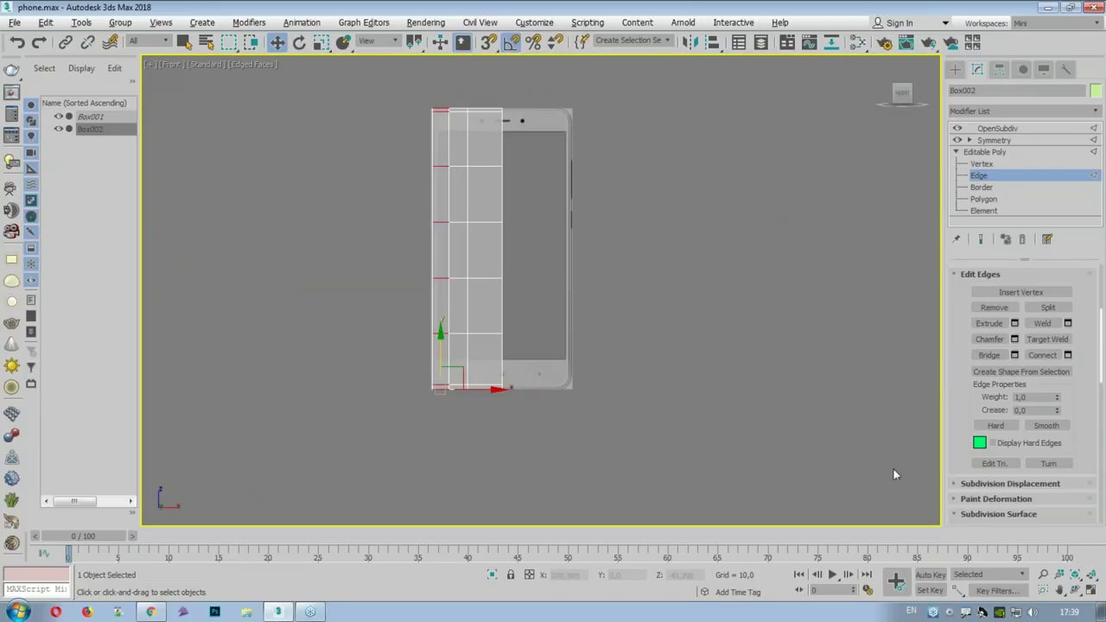
pyautogui.click(1053, 359)
pyautogui.scroll(2, 483, 294)
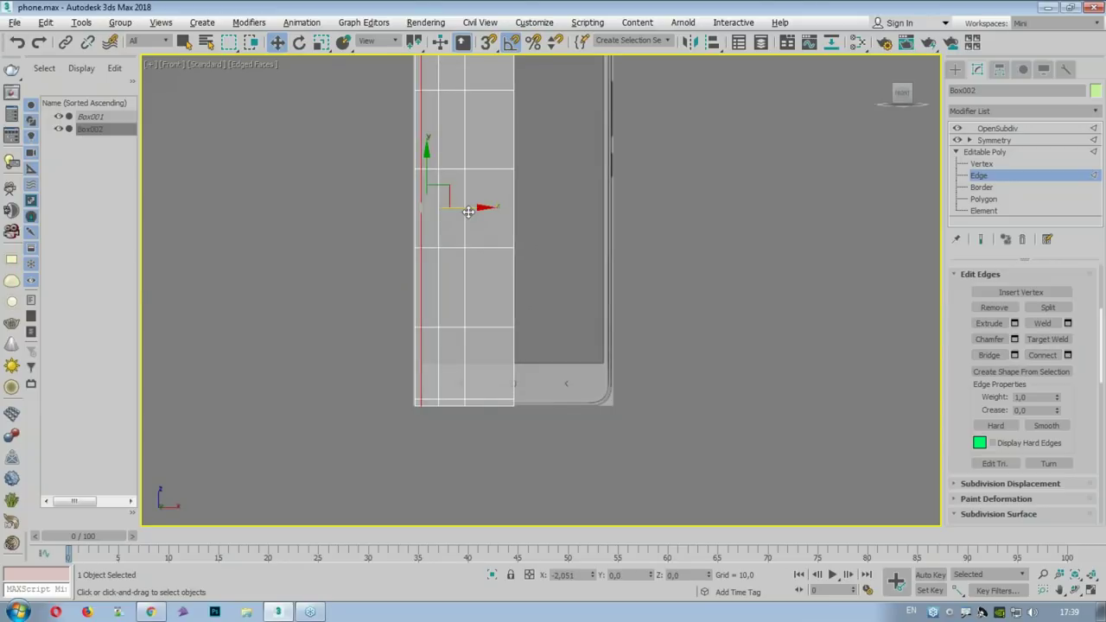
pyautogui.hotkey('alt', 'w')
pyautogui.hotkey('alt', 'w')
pyautogui.moveTo(475, 328)
pyautogui.keyDown('alt'); pyautogui.mouseDown(button='middle')
pyautogui.moveTo(437, 259)
pyautogui.moveTo(857, 176)
pyautogui.mouseUp(button='middle'); pyautogui.keyUp('alt')
# Step: Preview OpenSubdiv with See-Through off (Alt+X), inspect the corners, then return to Vertex level
pyautogui.click(995, 130)
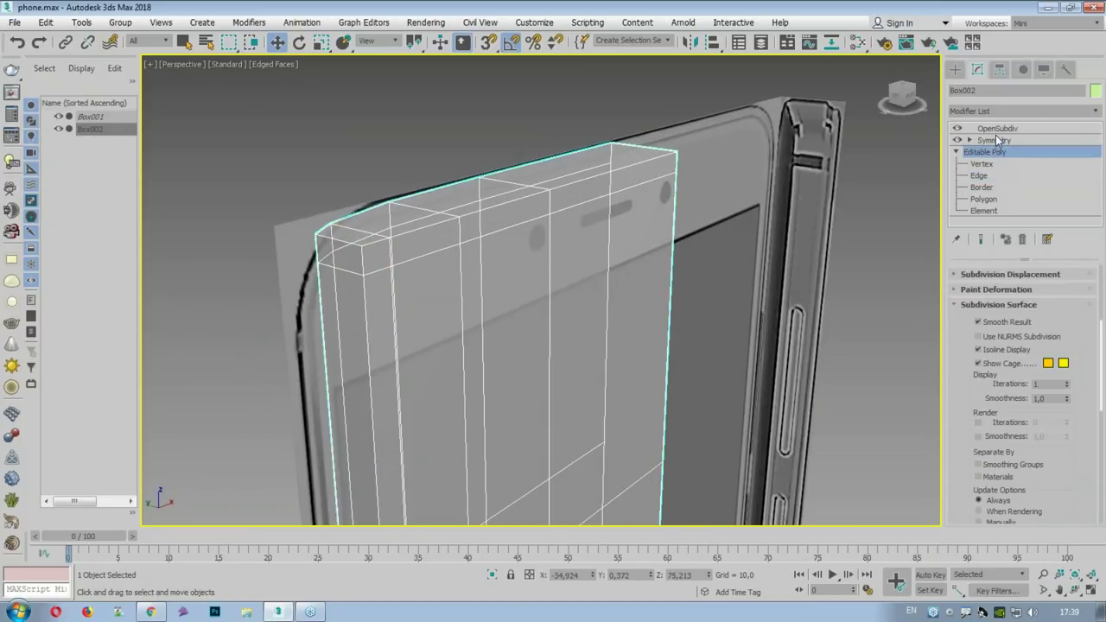
pyautogui.moveTo(821, 216)
pyautogui.keyDown('alt'); pyautogui.mouseDown(button='middle')
pyautogui.moveTo(619, 306)
pyautogui.moveTo(471, 288)
pyautogui.moveTo(555, 284)
pyautogui.mouseUp(button='middle'); pyautogui.keyUp('alt')
pyautogui.hotkey('alt', 'x')
pyautogui.scroll(-4, 605, 282)
pyautogui.moveTo(651, 282)
pyautogui.keyDown('alt'); pyautogui.mouseDown(button='middle')
pyautogui.moveTo(635, 360)
pyautogui.moveTo(614, 306)
pyautogui.moveTo(660, 460)
pyautogui.mouseUp(button='middle'); pyautogui.keyUp('alt')
pyautogui.scroll(6, 657, 279)
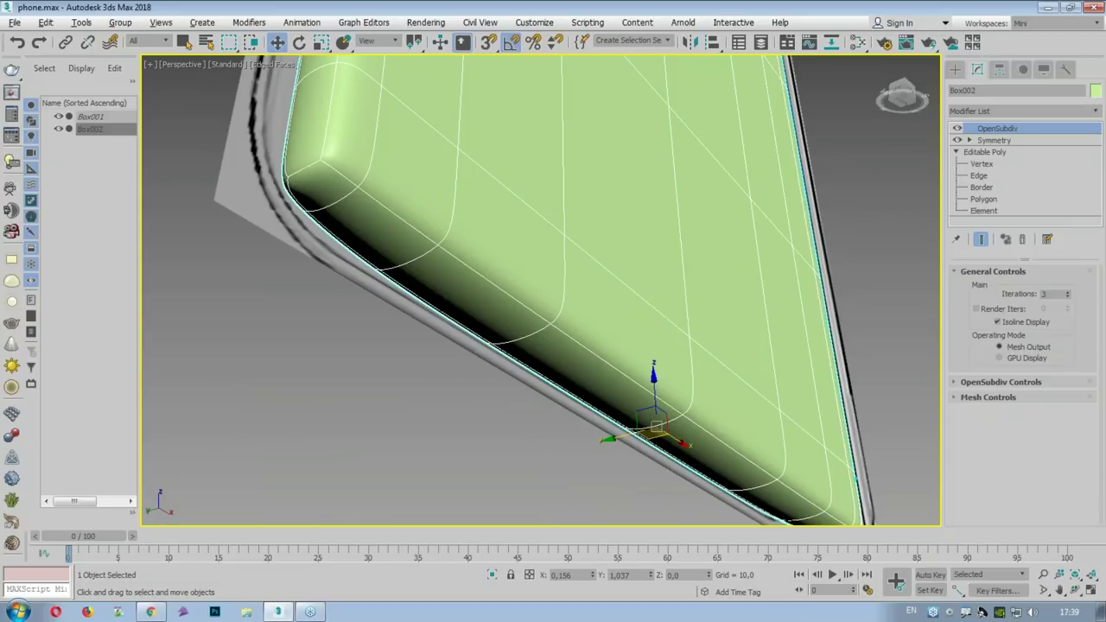
pyautogui.moveTo(426, 235)
pyautogui.mouseDown(button='middle')
pyautogui.moveTo(429, 262)
pyautogui.moveTo(481, 190)
pyautogui.mouseUp(button='middle')
pyautogui.hotkey('alt', 'w')
pyautogui.hotkey('alt', 'w')
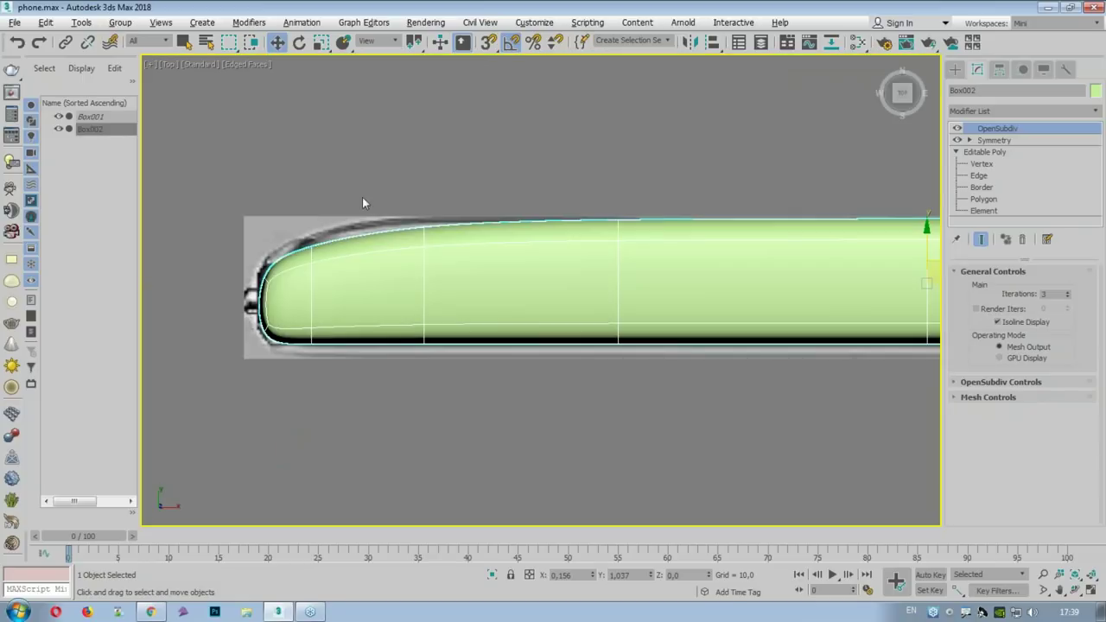
pyautogui.click(984, 164)
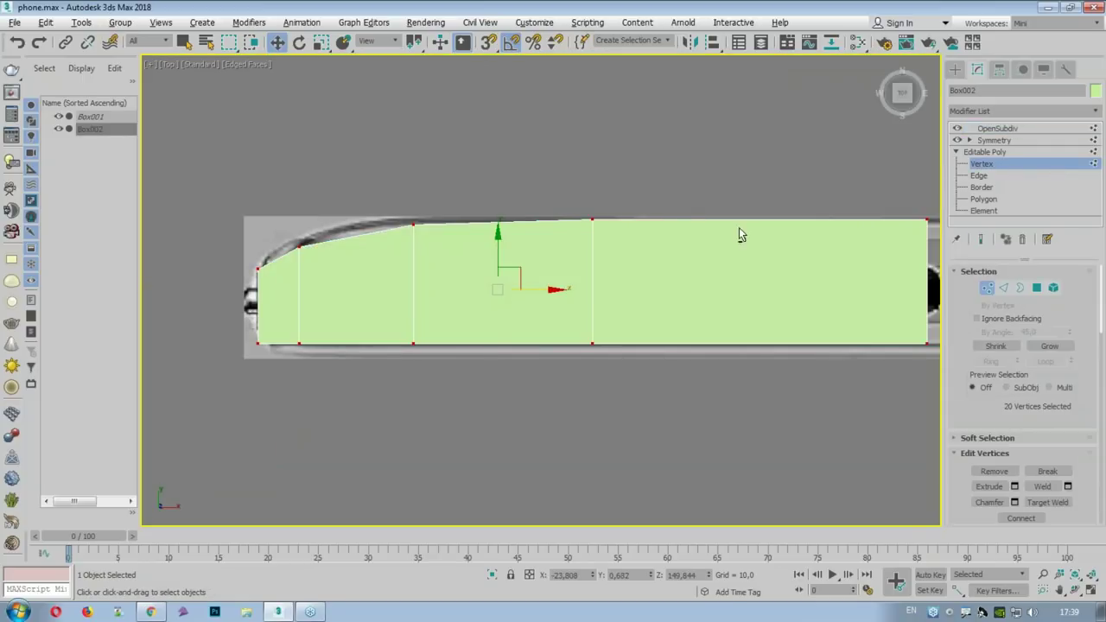
pyautogui.hotkey('alt', 'w')
pyautogui.hotkey('alt', 'w')
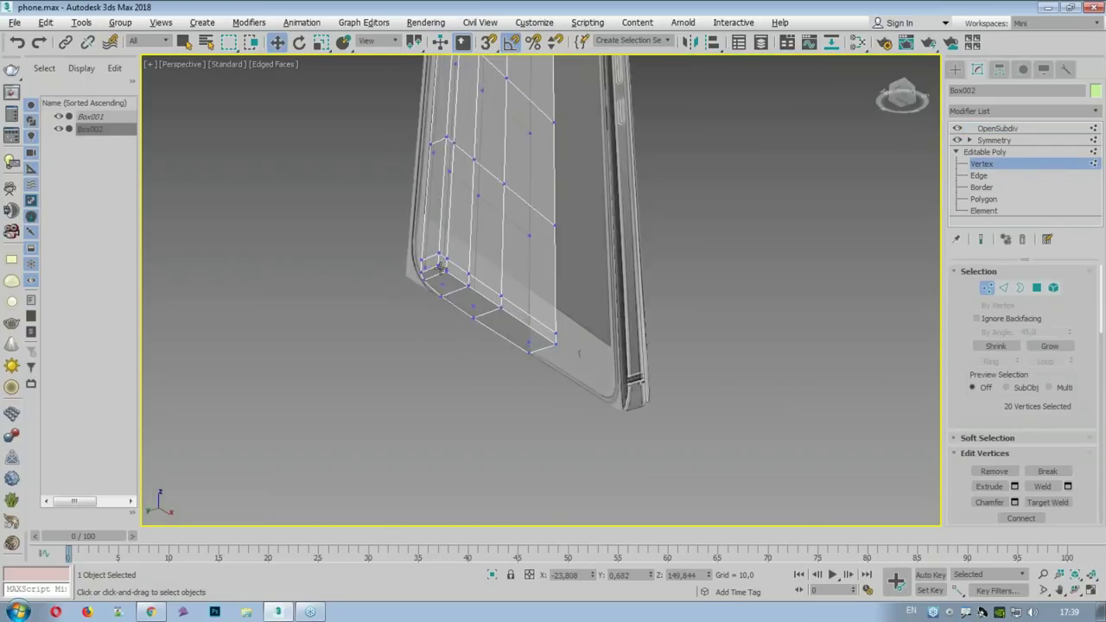
pyautogui.scroll(5, 432, 285)
pyautogui.scroll(3, 441, 269)
pyautogui.scroll(3, 424, 266)
pyautogui.scroll(3, 415, 241)
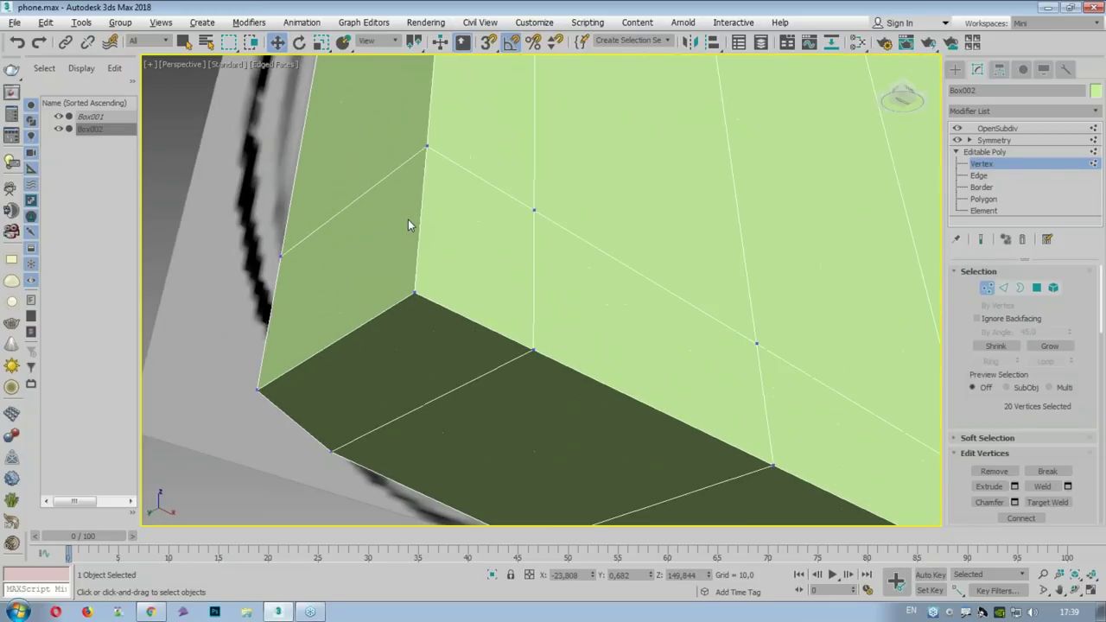
pyautogui.moveTo(428, 145); pyautogui.dragTo(425, 185)
pyautogui.moveTo(449, 307); pyautogui.dragTo(539, 354)
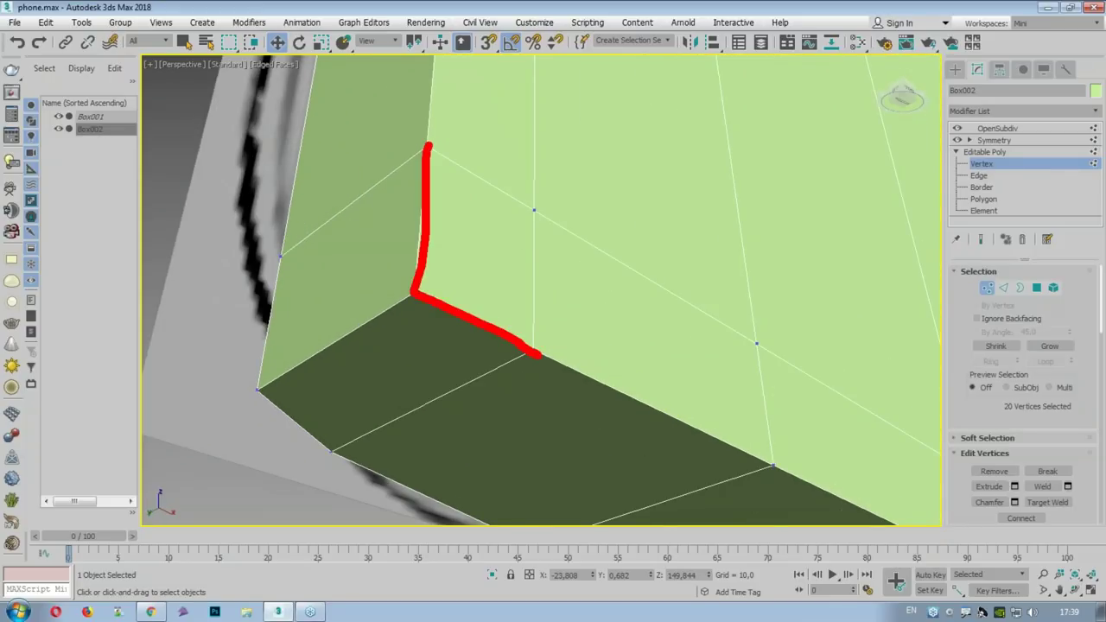
pyautogui.moveTo(366, 333); pyautogui.dragTo(243, 378)
pyautogui.moveTo(525, 216); pyautogui.dragTo(418, 287)
pyautogui.moveTo(535, 216); pyautogui.dragTo(524, 214)
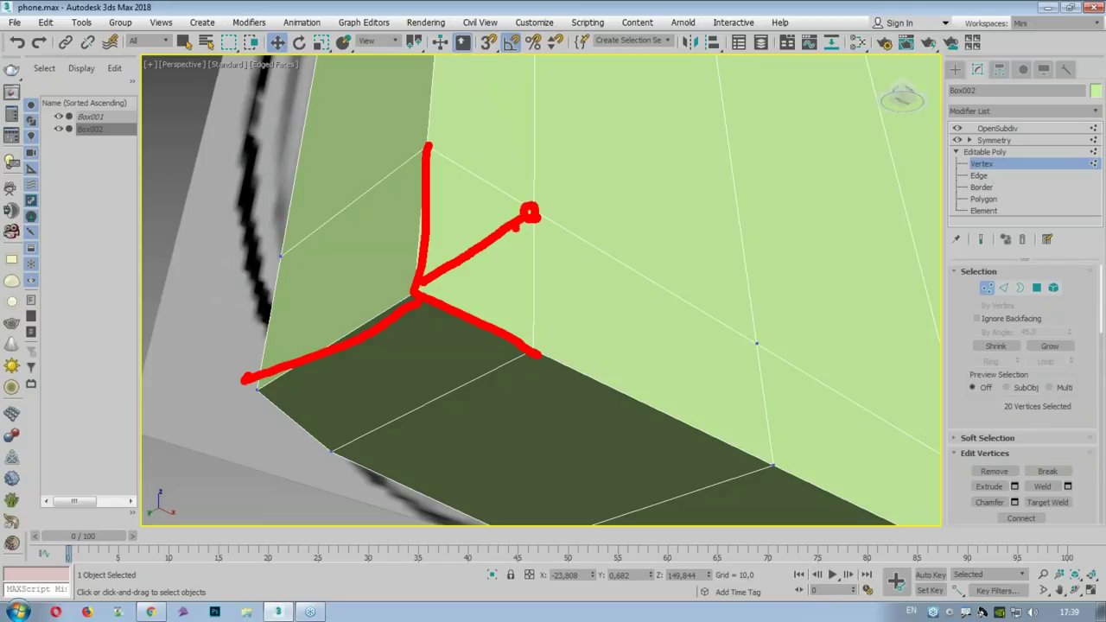
pyautogui.press('Escape')
pyautogui.moveTo(444, 207)
pyautogui.keyDown('alt'); pyautogui.mouseDown(button='middle')
pyautogui.moveTo(509, 250)
pyautogui.moveTo(599, 279)
pyautogui.moveTo(590, 283)
pyautogui.mouseUp(button='middle'); pyautogui.keyUp('alt')
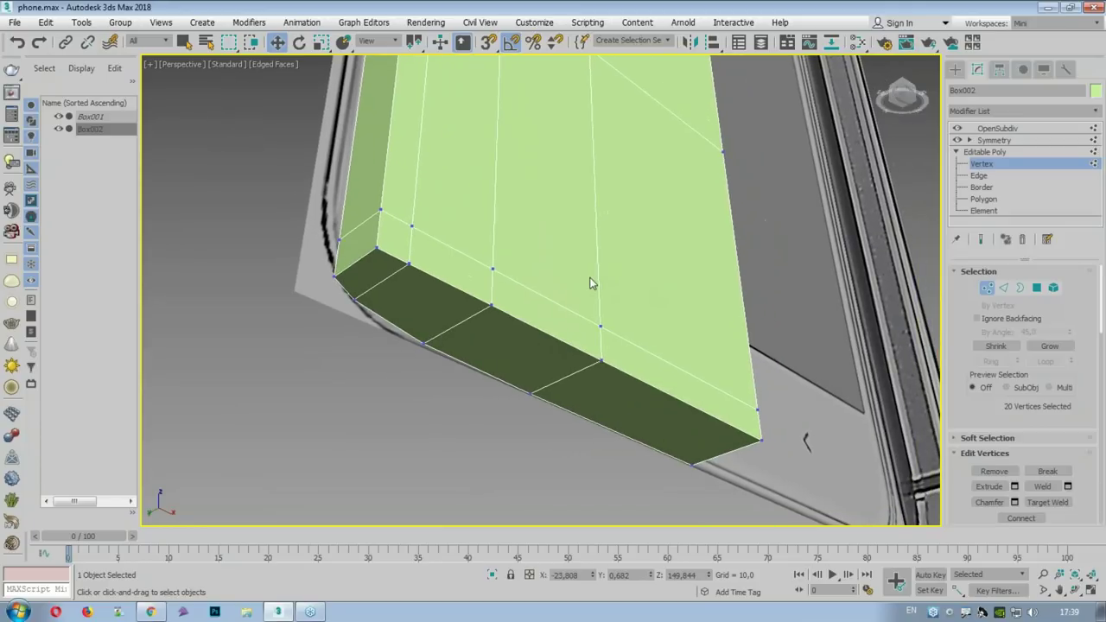
# Step: Switch Box002 to Edge level and try selecting the vertical edge loop on the front face
pyautogui.click(979, 175)
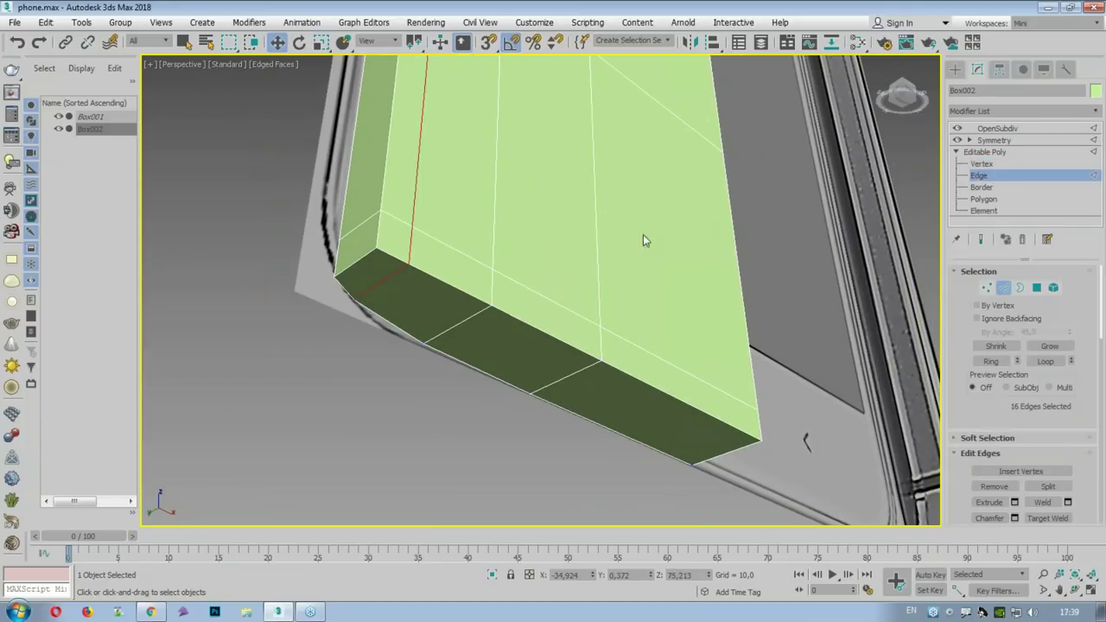
pyautogui.moveTo(607, 188); pyautogui.dragTo(593, 177)
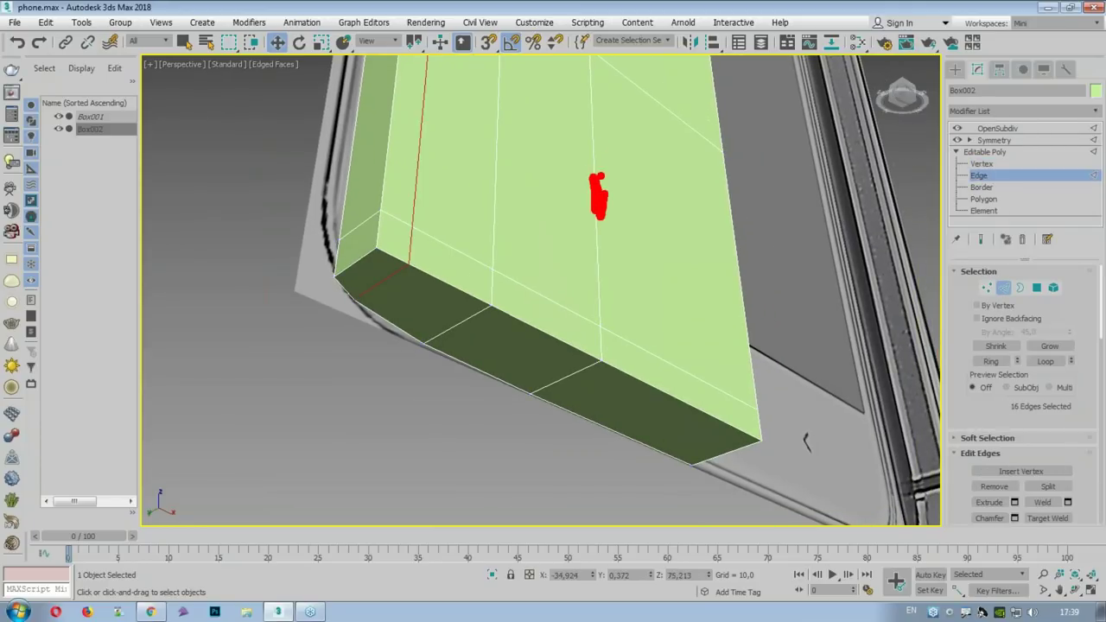
pyautogui.press('Escape')
pyautogui.keyDown('alt'); pyautogui.moveTo(592, 212); pyautogui.dragTo(593, 229, button='middle'); pyautogui.keyUp('alt')
pyautogui.click(583, 226)
pyautogui.doubleClick(583, 226)
pyautogui.moveTo(577, 39)
pyautogui.mouseDown()
pyautogui.moveTo(531, 296)
pyautogui.moveTo(535, 7)
pyautogui.mouseUp()
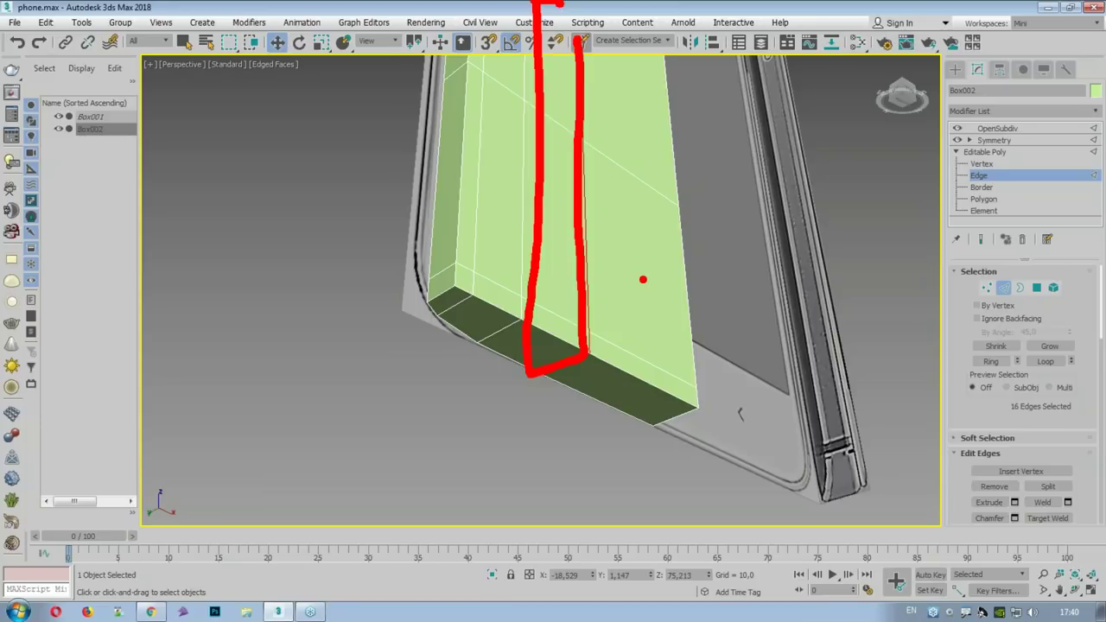
pyautogui.press('Escape')
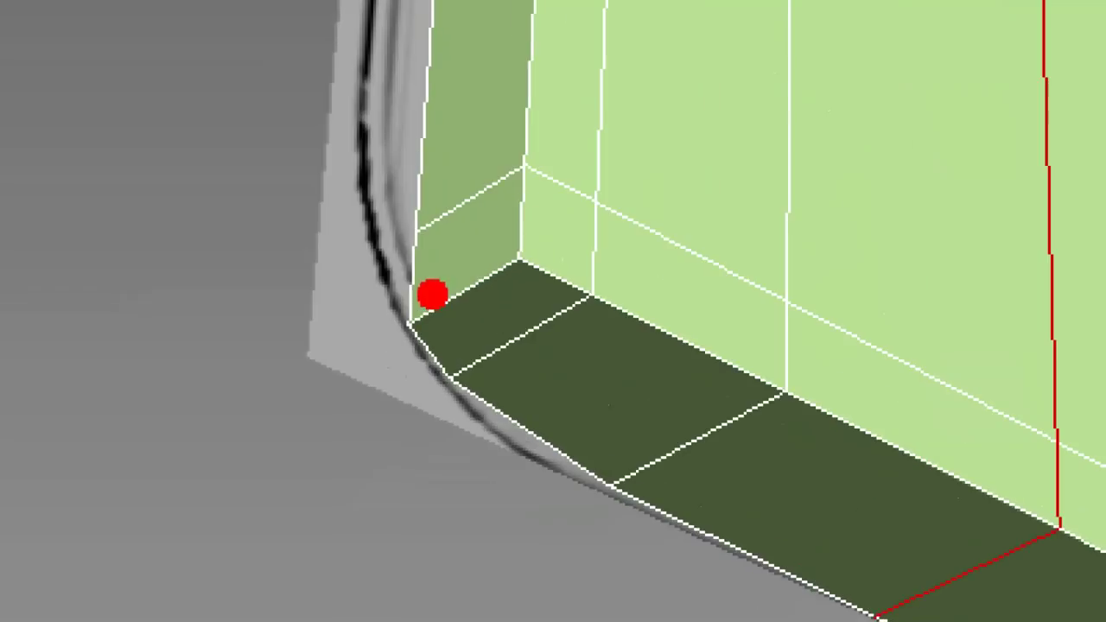
pyautogui.moveTo(514, 182); pyautogui.dragTo(613, 311)
pyautogui.moveTo(510, 263); pyautogui.dragTo(363, 362)
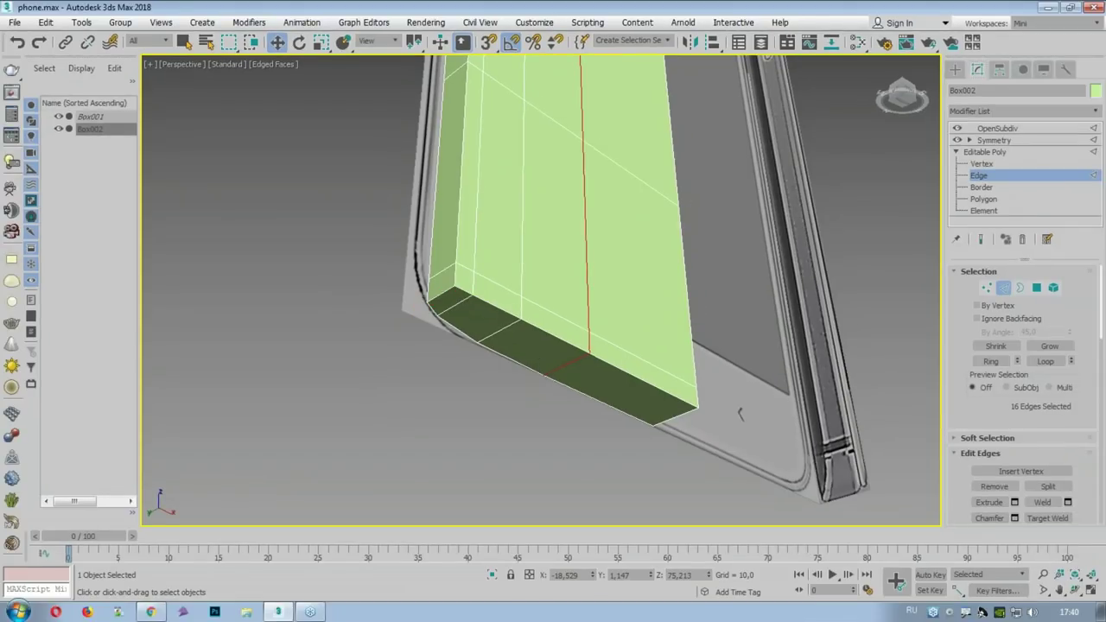
# Step: Chamfer the single edge at the lower corner bevel with Ctrl+Shift+C
pyautogui.doubleClick(625, 370)
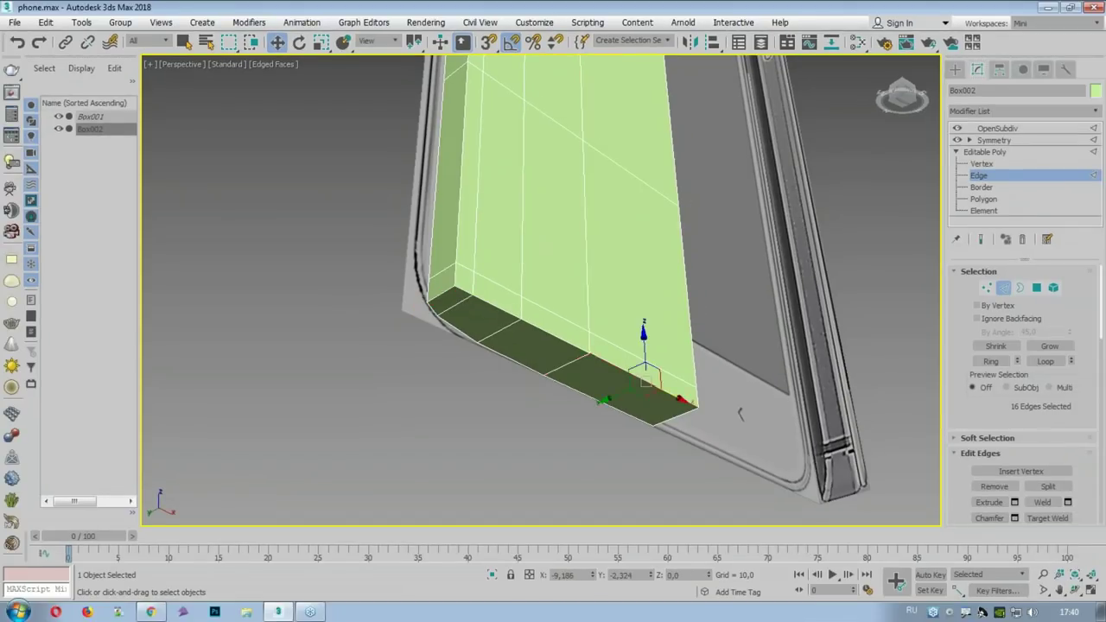
pyautogui.moveTo(696, 405)
pyautogui.mouseDown()
pyautogui.moveTo(467, 287)
pyautogui.moveTo(456, 298)
pyautogui.mouseUp()
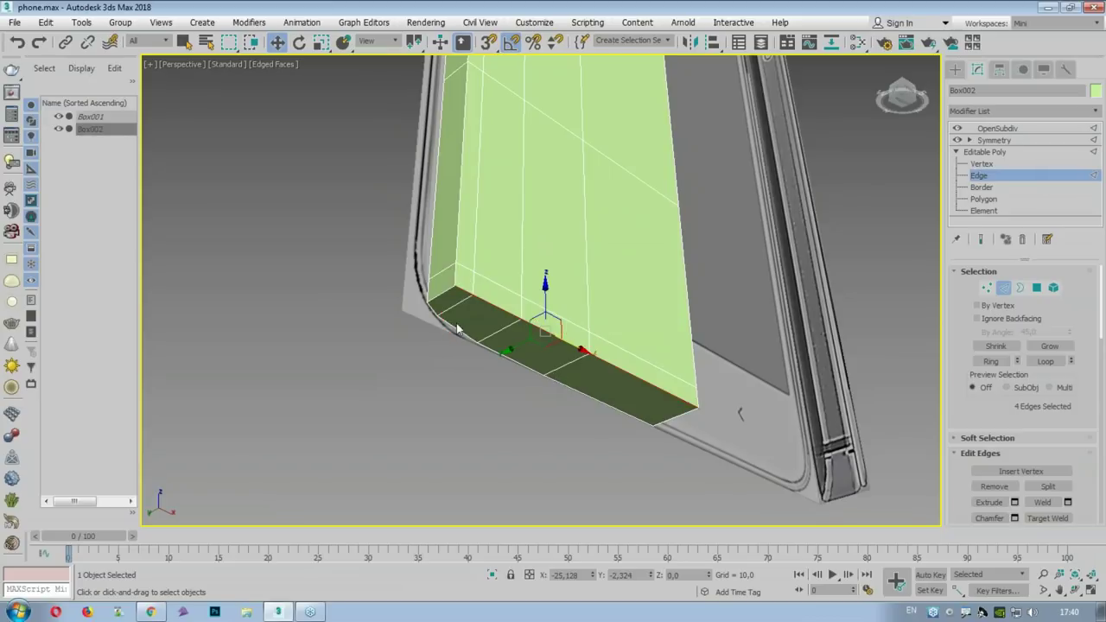
pyautogui.scroll(3, 448, 287)
pyautogui.click(444, 249)
pyautogui.hotkey('ctrl', 'shift', 'c')
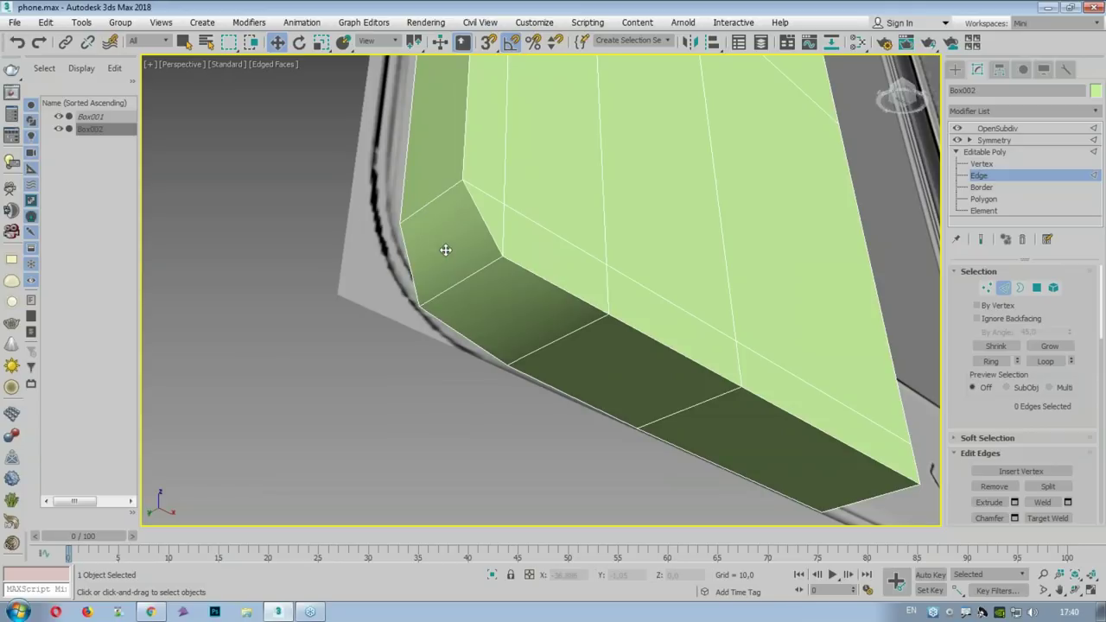
# Step: Select the front-border edge loop and apply Ctrl+D so the long side shades smoothly
pyautogui.doubleClick(695, 361)
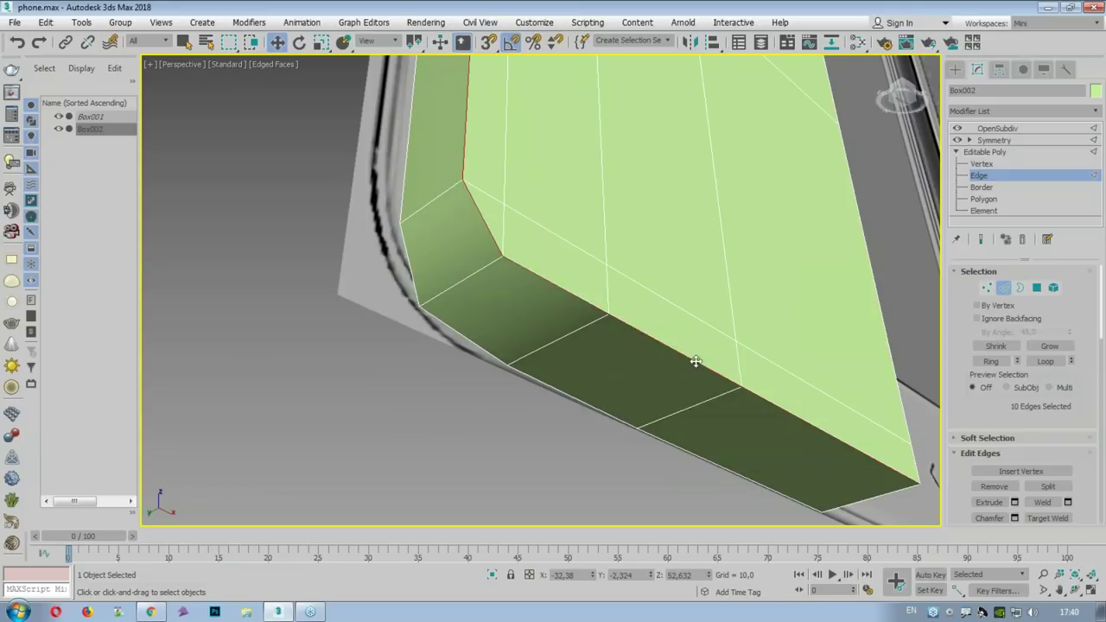
pyautogui.scroll(-2, 497, 95)
pyautogui.moveTo(536, 267)
pyautogui.keyDown('alt'); pyautogui.mouseDown(button='middle')
pyautogui.moveTo(518, 198)
pyautogui.moveTo(548, 455)
pyautogui.moveTo(467, 164)
pyautogui.moveTo(516, 344)
pyautogui.mouseUp(button='middle'); pyautogui.keyUp('alt')
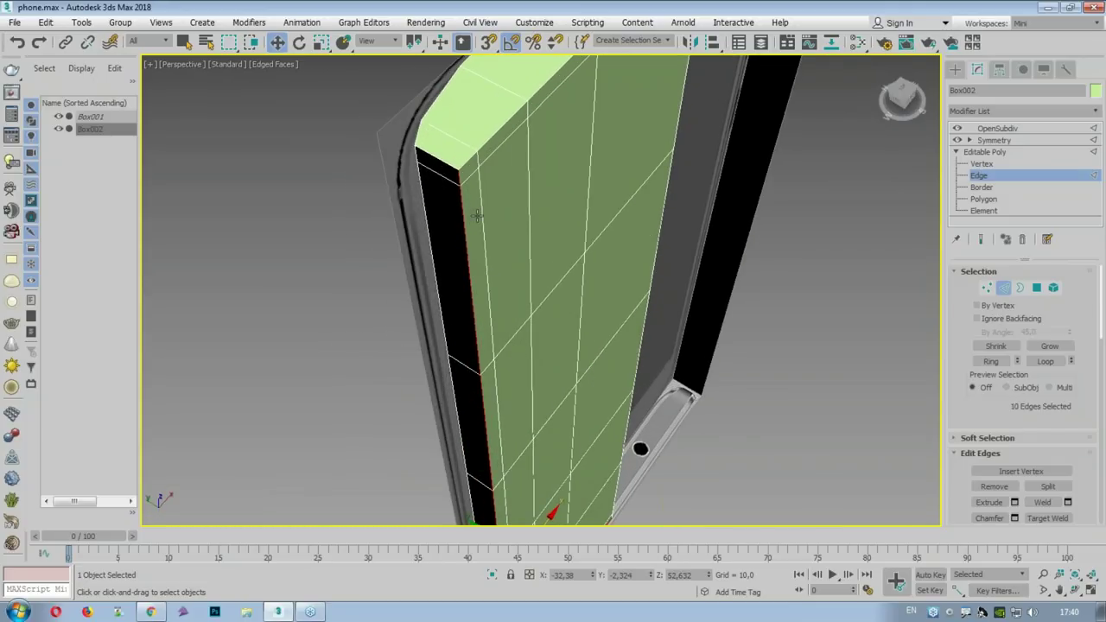
pyautogui.keyDown('alt'); pyautogui.moveTo(477, 216); pyautogui.dragTo(432, 132, button='middle'); pyautogui.keyUp('alt')
pyautogui.hotkey('ctrl', 'd')
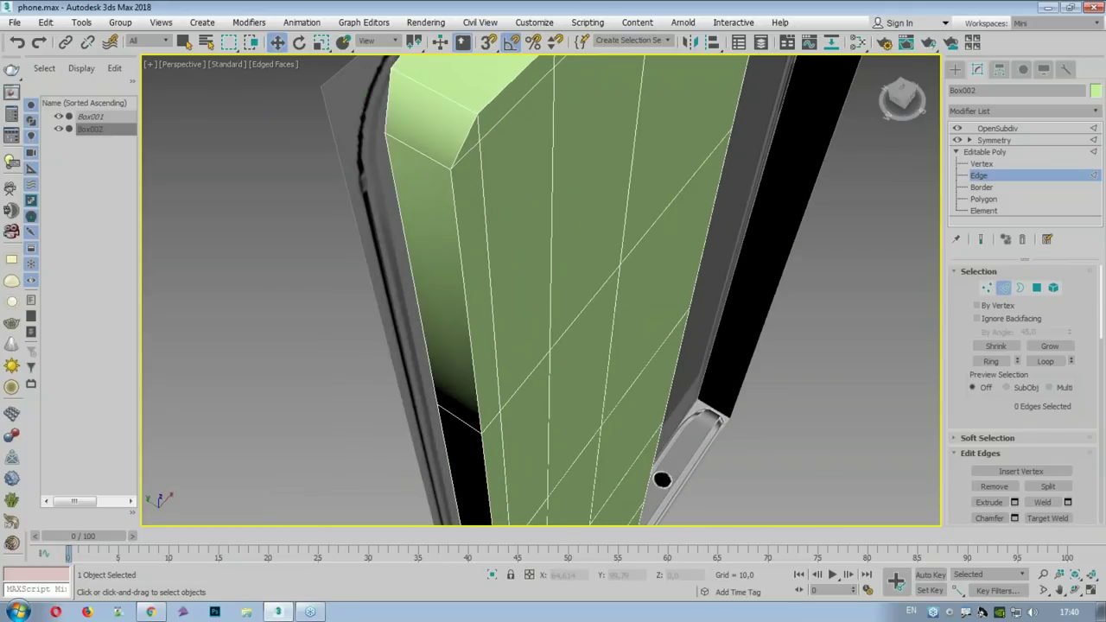
pyautogui.moveTo(489, 180)
pyautogui.keyDown('alt'); pyautogui.mouseDown(button='middle')
pyautogui.moveTo(489, 165)
pyautogui.moveTo(415, 126)
pyautogui.mouseUp(button='middle'); pyautogui.keyUp('alt')
pyautogui.moveTo(707, 80)
pyautogui.mouseDown()
pyautogui.moveTo(615, 76)
pyautogui.moveTo(444, 97)
pyautogui.moveTo(400, 230)
pyautogui.moveTo(424, 467)
pyautogui.mouseUp()
pyautogui.press('Escape')
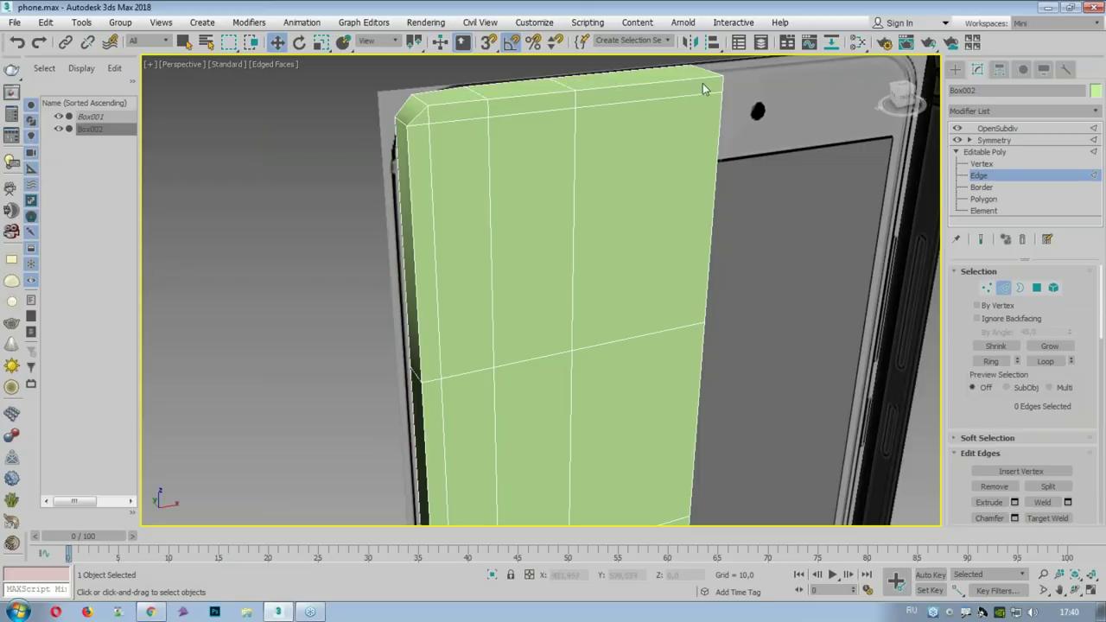
pyautogui.keyDown('alt'); pyautogui.moveTo(641, 143); pyautogui.dragTo(501, 153, button='middle'); pyautogui.keyUp('alt')
pyautogui.scroll(2, 466, 157)
# Step: Test edge loops at the top corner, then show Box002's OpenSubdiv result with 3 iterations
pyautogui.scroll(1, 419, 162)
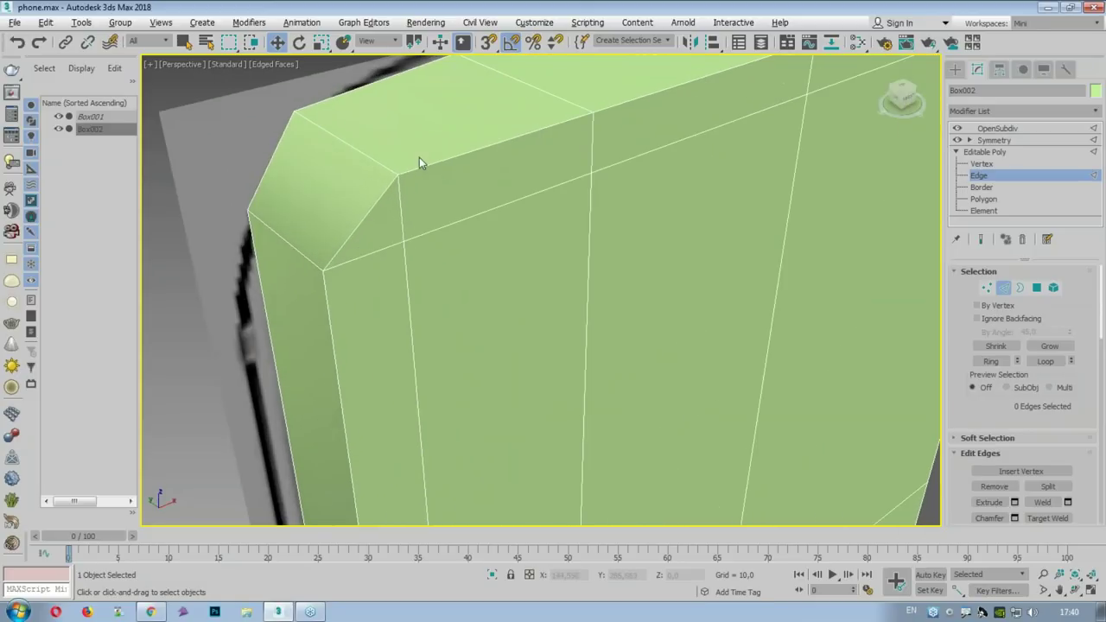
pyautogui.moveTo(341, 140)
pyautogui.mouseDown()
pyautogui.moveTo(394, 173)
pyautogui.moveTo(402, 233)
pyautogui.moveTo(393, 176)
pyautogui.moveTo(451, 161)
pyautogui.mouseUp()
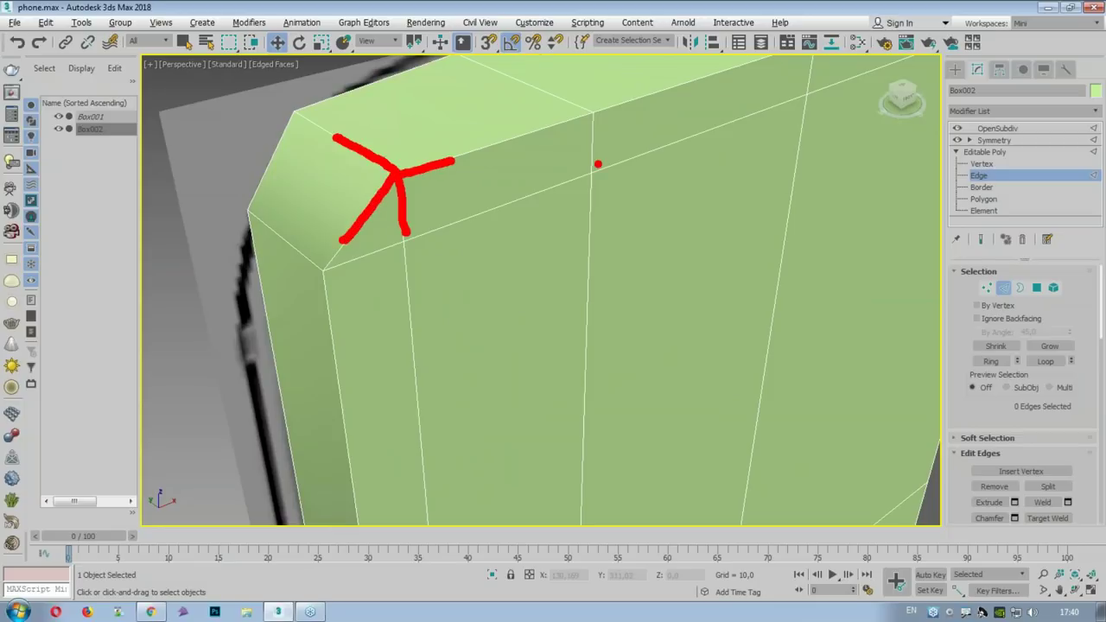
pyautogui.moveTo(592, 135); pyautogui.dragTo(591, 248)
pyautogui.moveTo(548, 187); pyautogui.dragTo(636, 173)
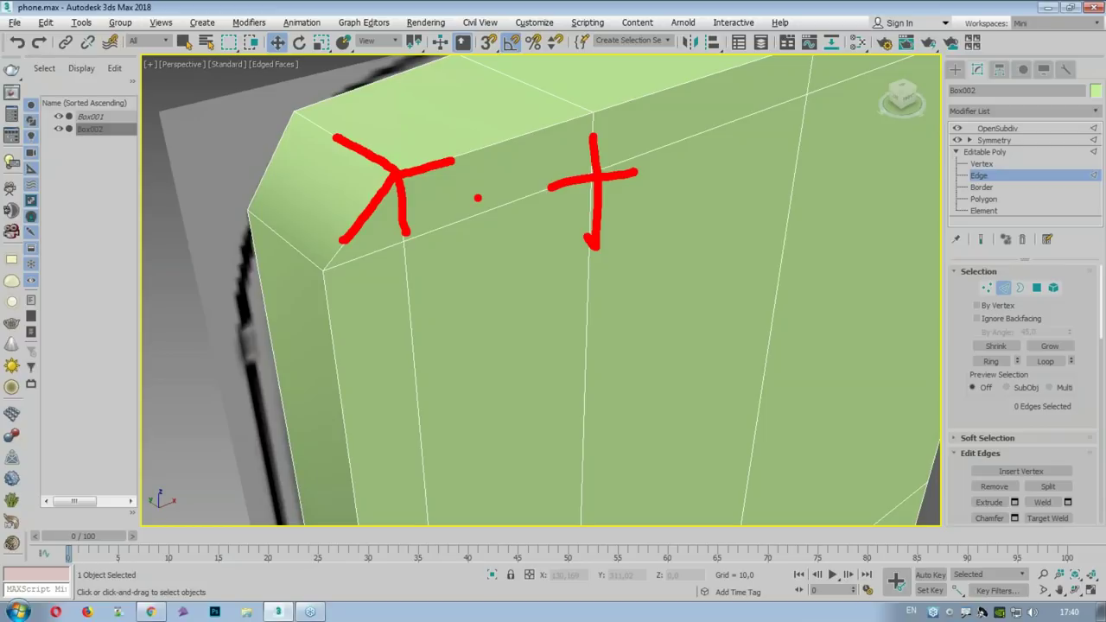
pyautogui.press('Escape')
pyautogui.doubleClick(472, 154)
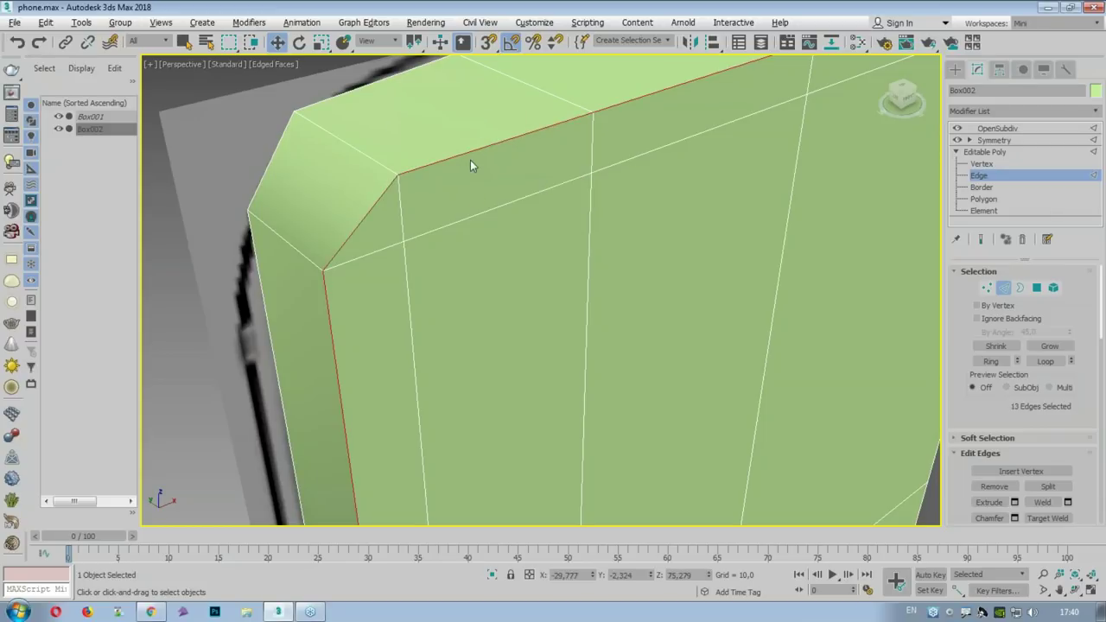
pyautogui.doubleClick(399, 208)
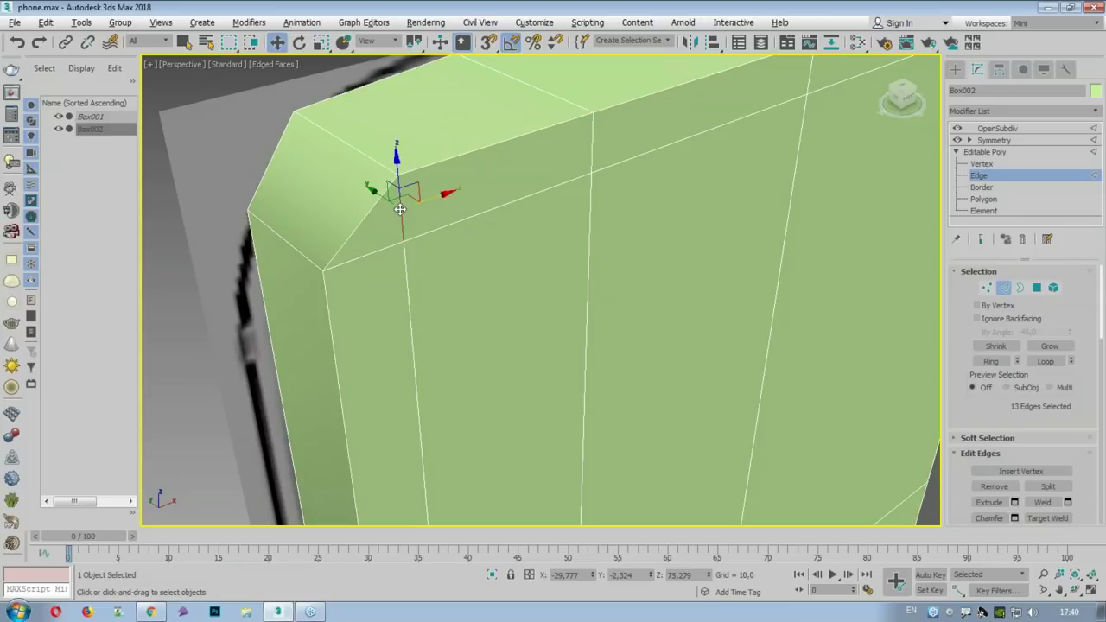
pyautogui.doubleClick(438, 229)
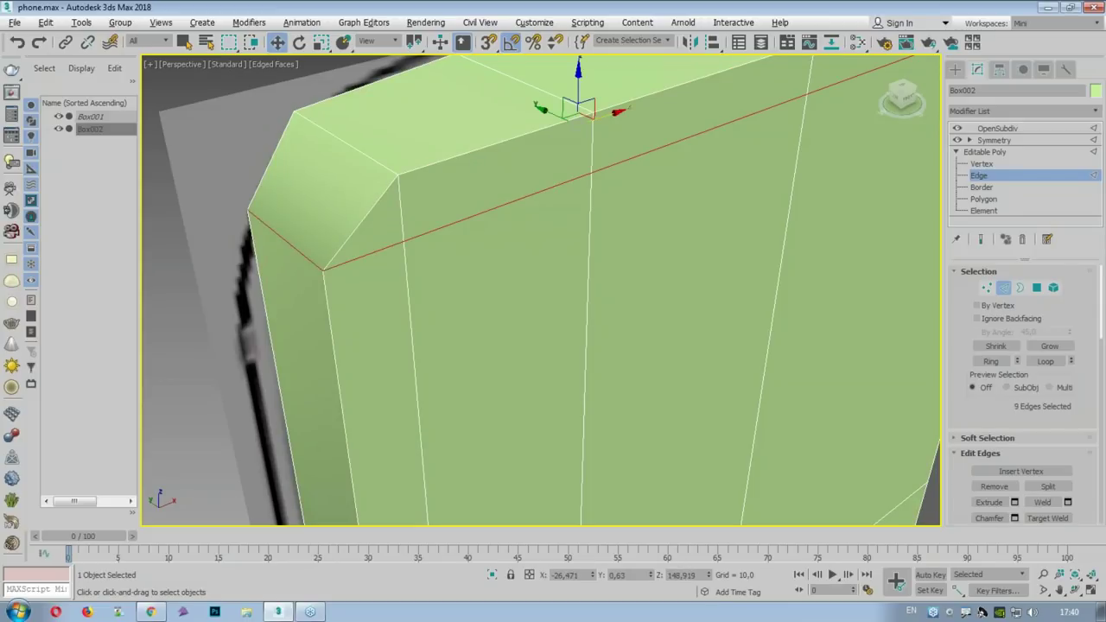
pyautogui.click(985, 176)
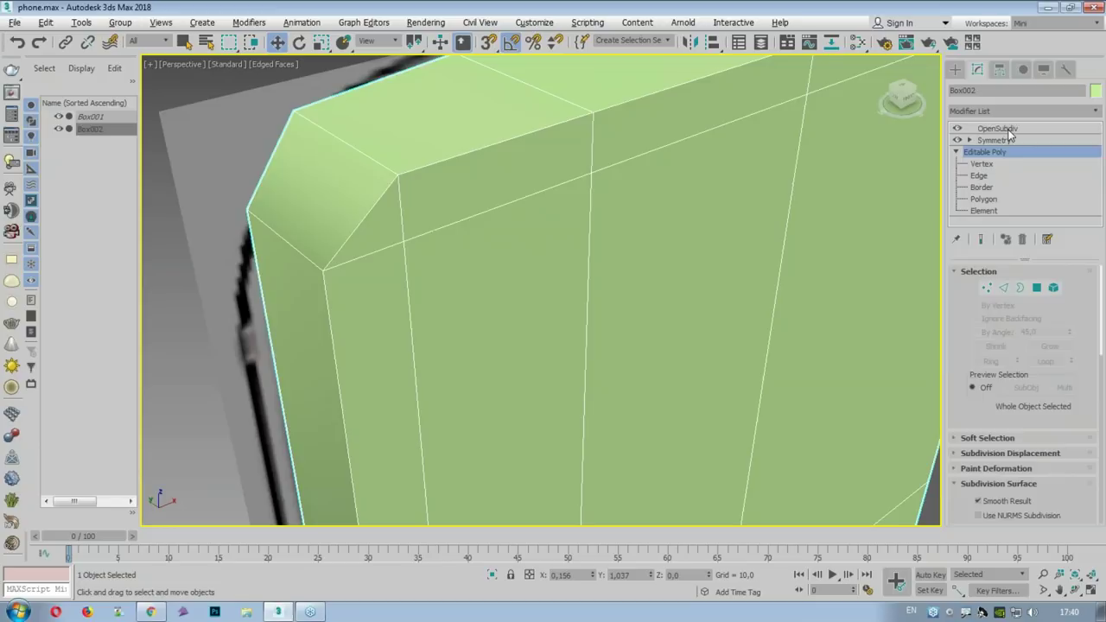
pyautogui.click(997, 128)
# Step: Maximize the Front viewport and frame the top of the phone body
pyautogui.press('z')
pyautogui.keyDown('alt'); pyautogui.moveTo(515, 229); pyautogui.dragTo(555, 239, button='middle'); pyautogui.keyUp('alt')
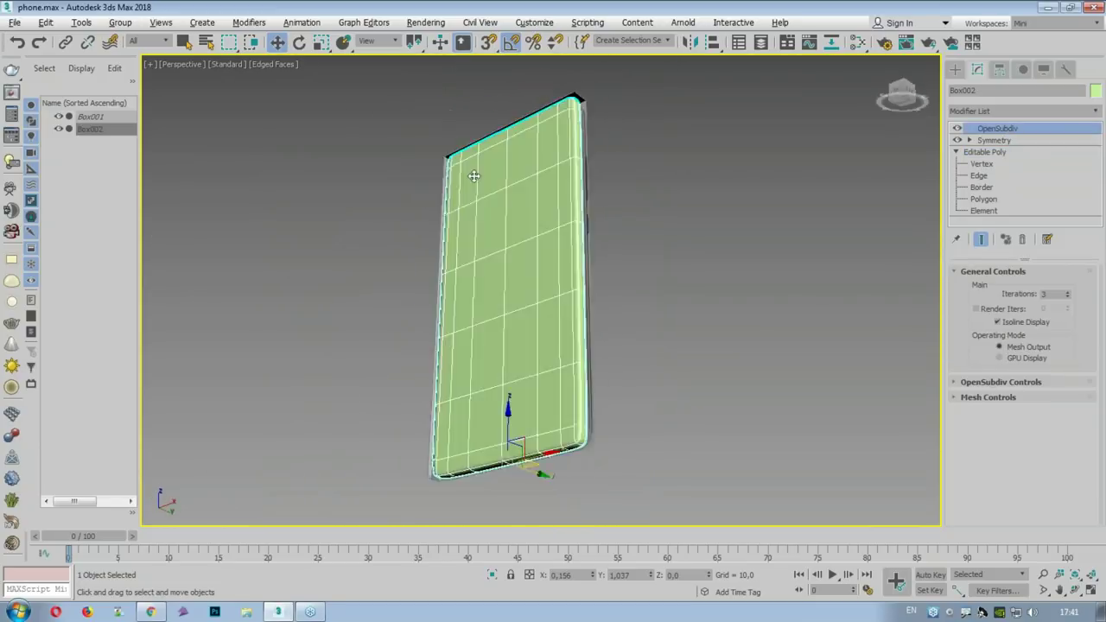
pyautogui.hotkey('alt', 'w')
pyautogui.rightClick(595, 111)
pyautogui.hotkey('alt', 'w')
pyautogui.moveTo(594, 110); pyautogui.dragTo(526, 250, button='middle')
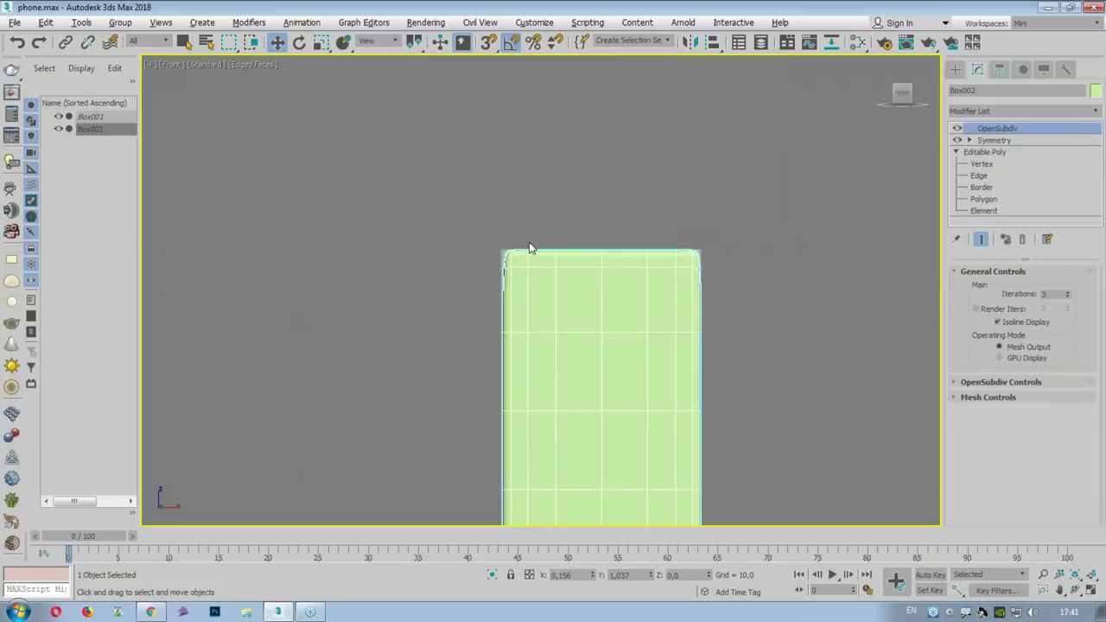
pyautogui.scroll(4, 506, 271)
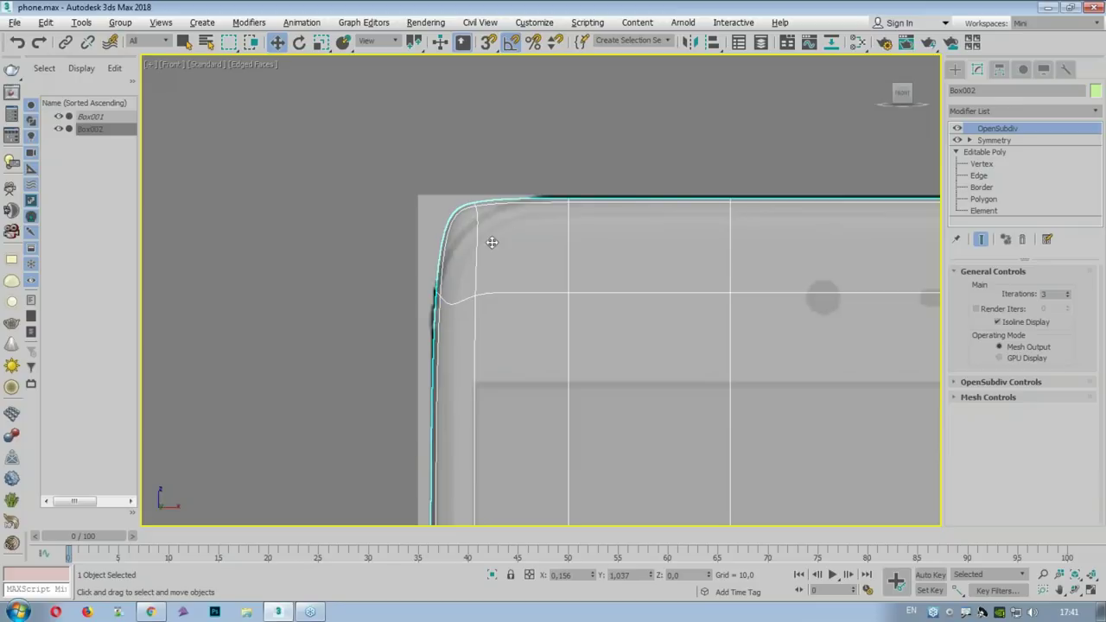
# Step: At Edge level, select the horizontal loop near the top and turn on Show End Result
pyautogui.click(981, 163)
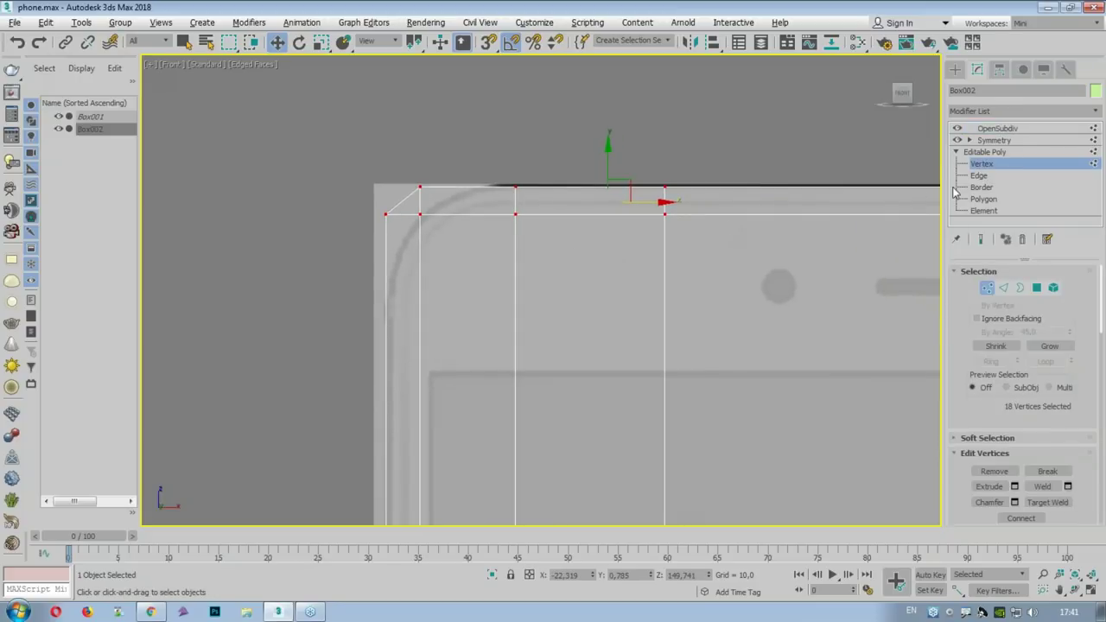
pyautogui.click(978, 175)
pyautogui.click(572, 242)
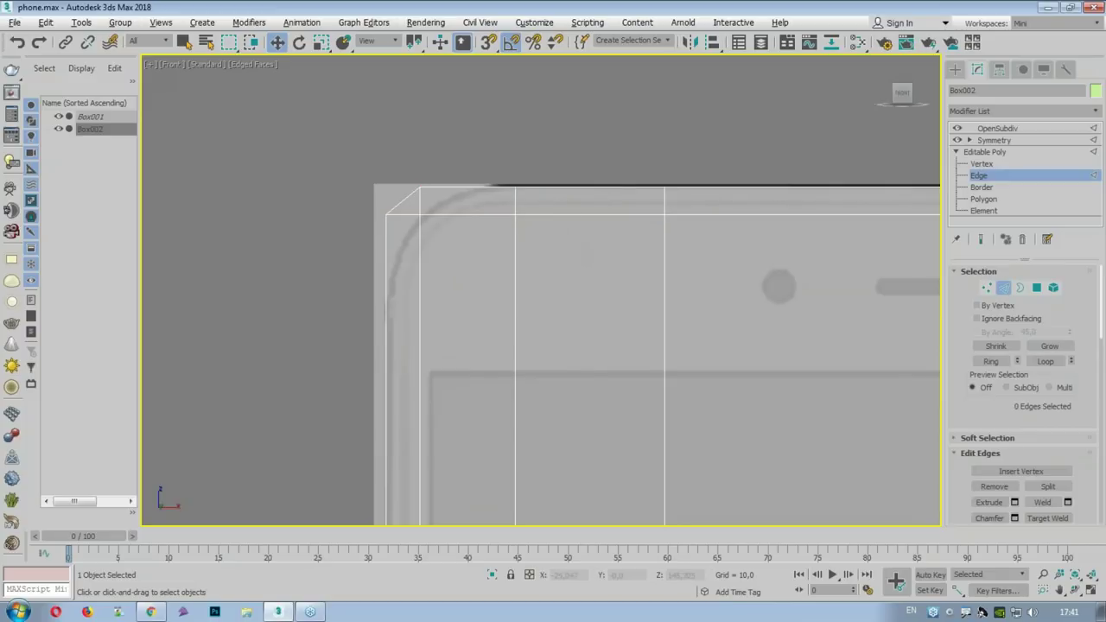
pyautogui.click(635, 214)
pyautogui.click(625, 250)
pyautogui.doubleClick(608, 215)
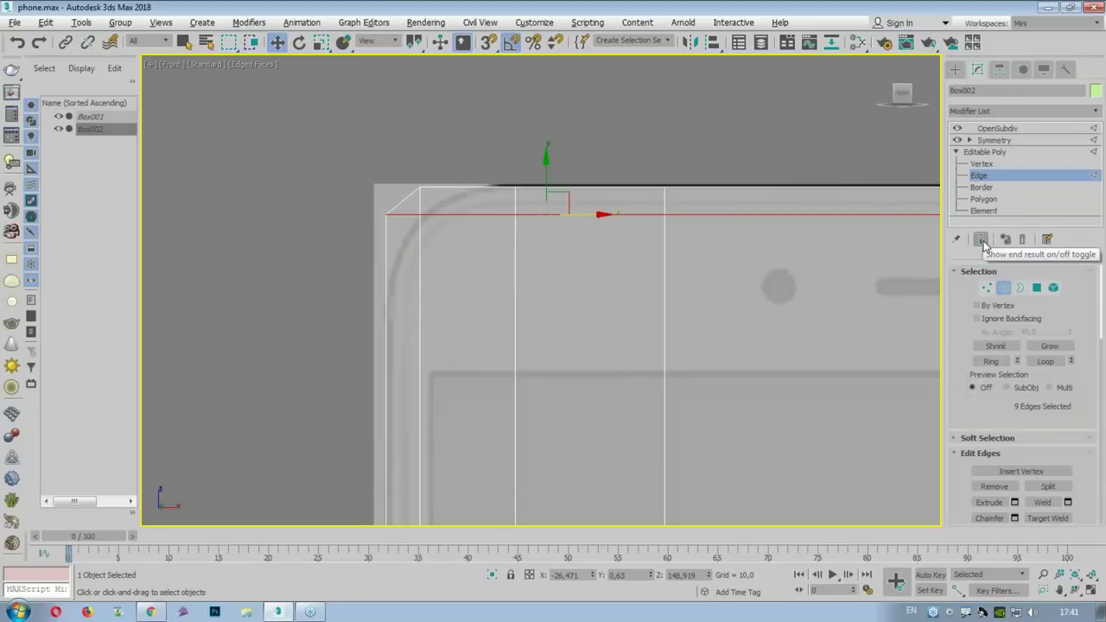
pyautogui.click(981, 239)
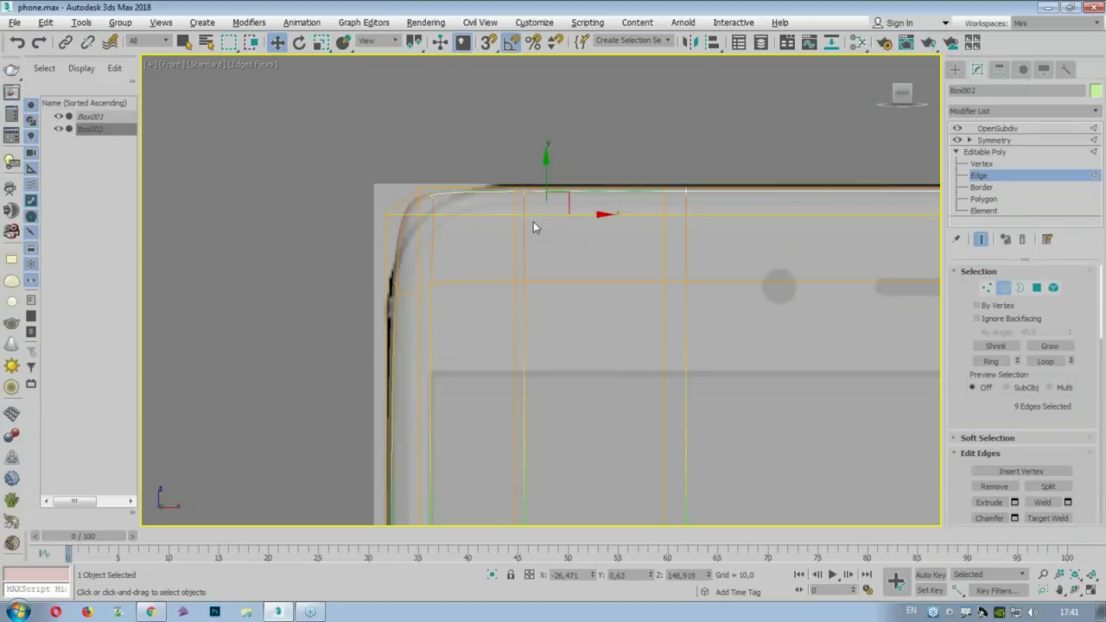
# Step: Move the selected corner edge loop upward to tighten the corner, checking with See-Through
pyautogui.scroll(4, 533, 227)
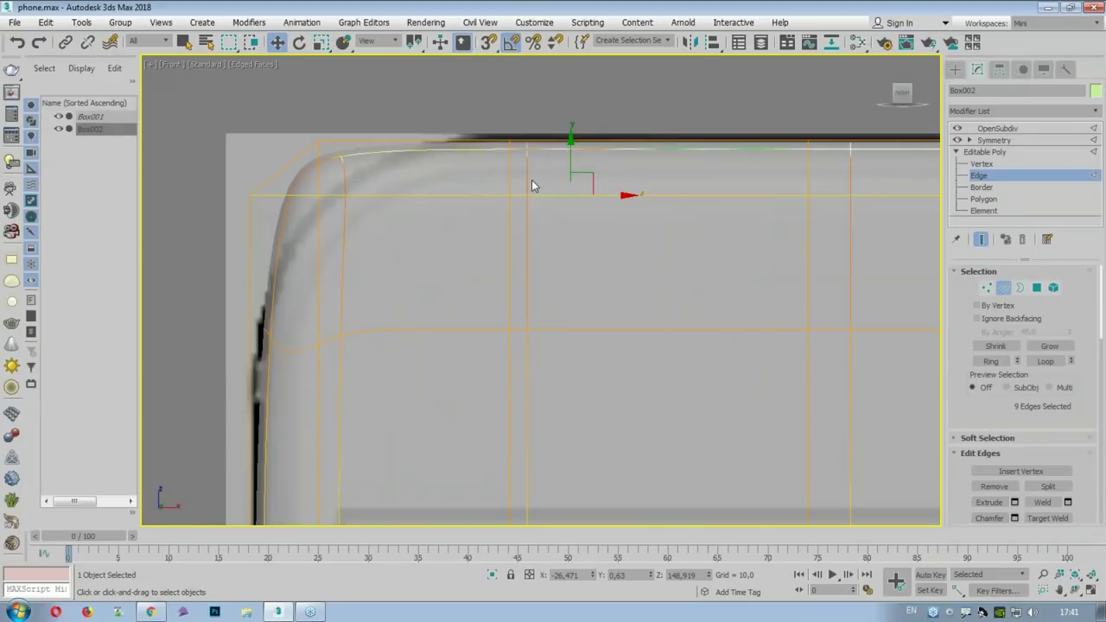
pyautogui.scroll(-3, 532, 186)
pyautogui.moveTo(581, 222); pyautogui.dragTo(596, 209)
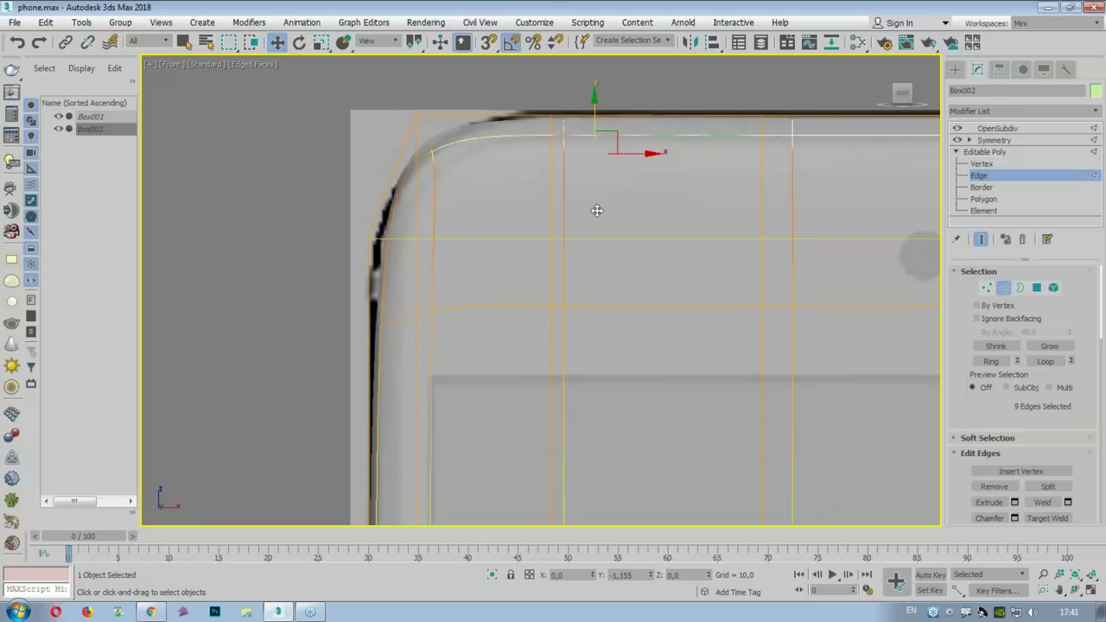
pyautogui.moveTo(596, 209); pyautogui.dragTo(595, 215)
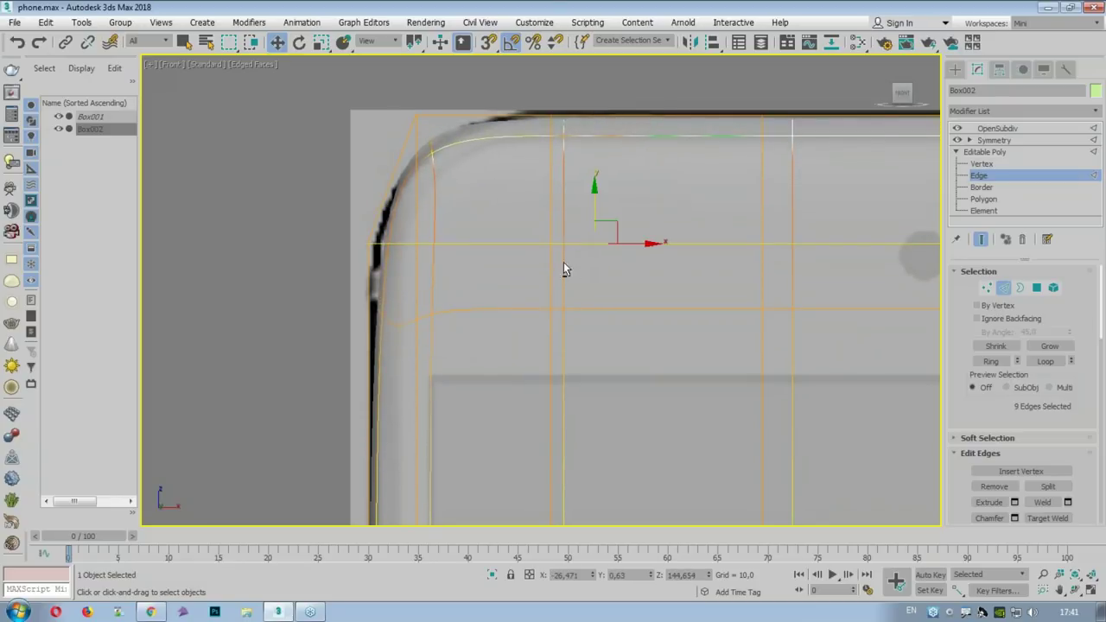
pyautogui.hotkey('alt', 'x')
pyautogui.hotkey('alt', 'x')
pyautogui.scroll(-3, 627, 168)
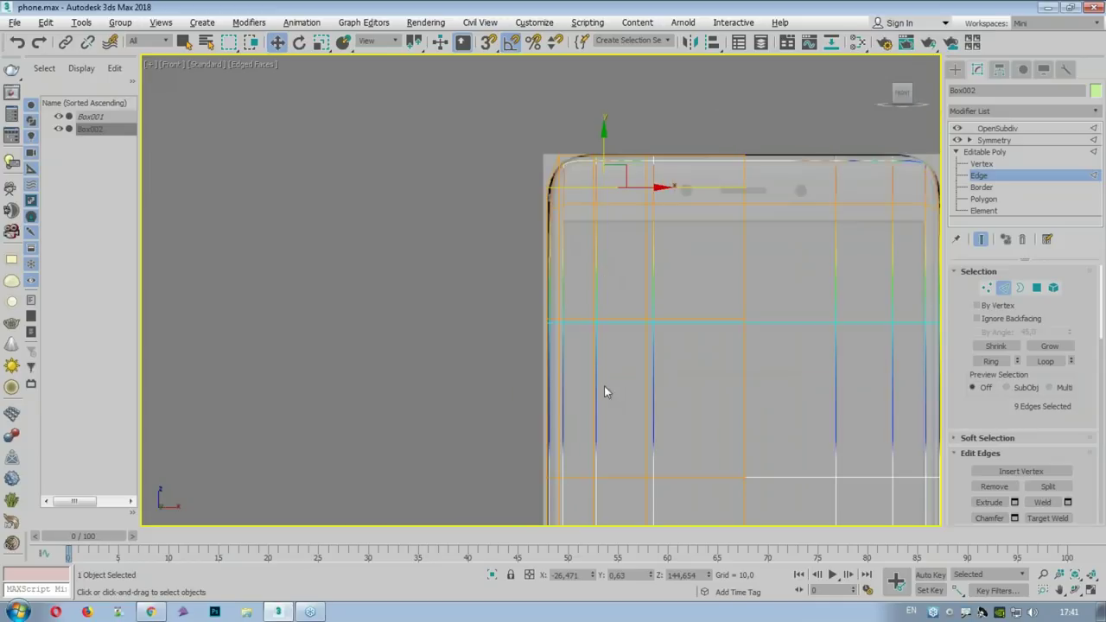
pyautogui.scroll(-3, 604, 388)
pyautogui.scroll(-1, 536, 225)
pyautogui.scroll(5, 529, 317)
pyautogui.hotkey('alt', 'x')
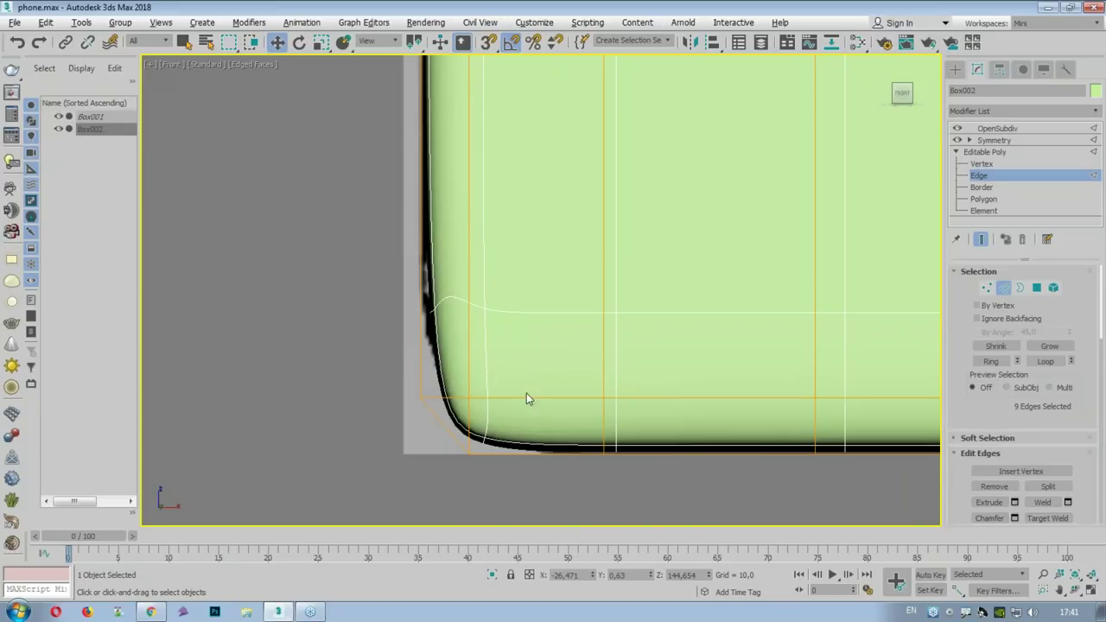
pyautogui.moveTo(658, 367); pyautogui.dragTo(644, 290)
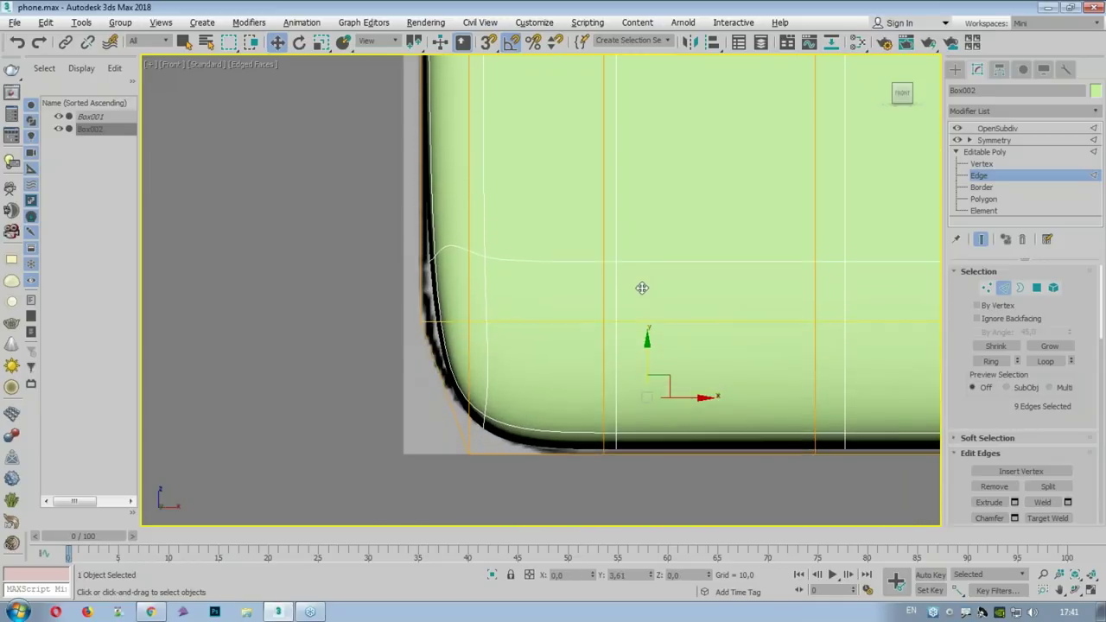
# Step: Select the corner edge loops and shift them right to meet the reference's rounded corner
pyautogui.doubleClick(468, 372)
pyautogui.moveTo(479, 372); pyautogui.dragTo(483, 345, button='middle')
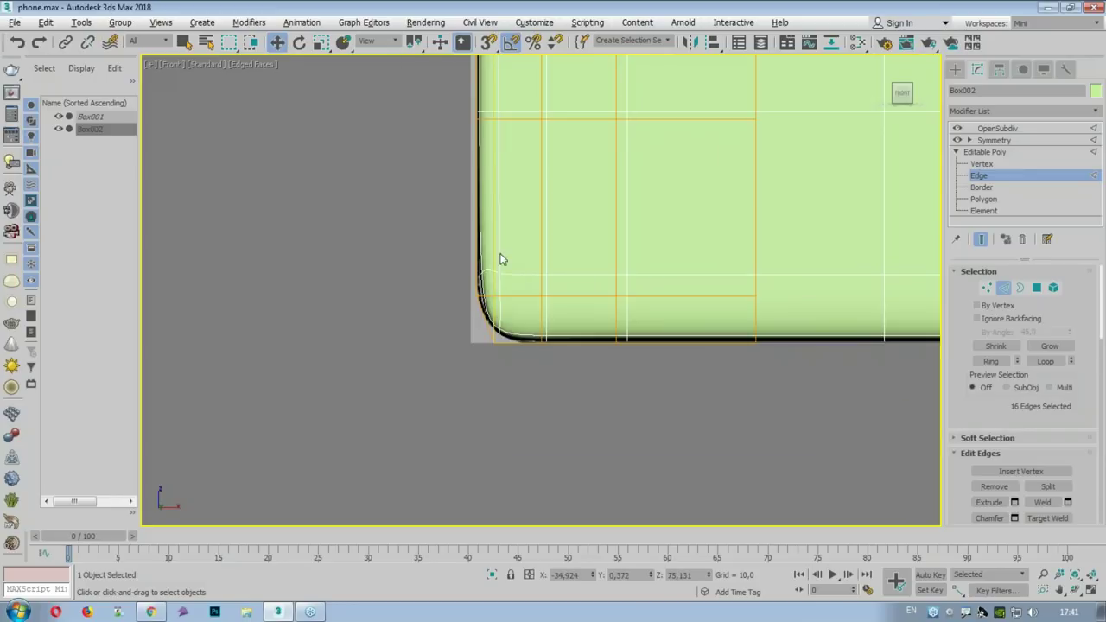
pyautogui.moveTo(504, 307)
pyautogui.mouseDown()
pyautogui.moveTo(535, 312)
pyautogui.moveTo(518, 316)
pyautogui.mouseUp()
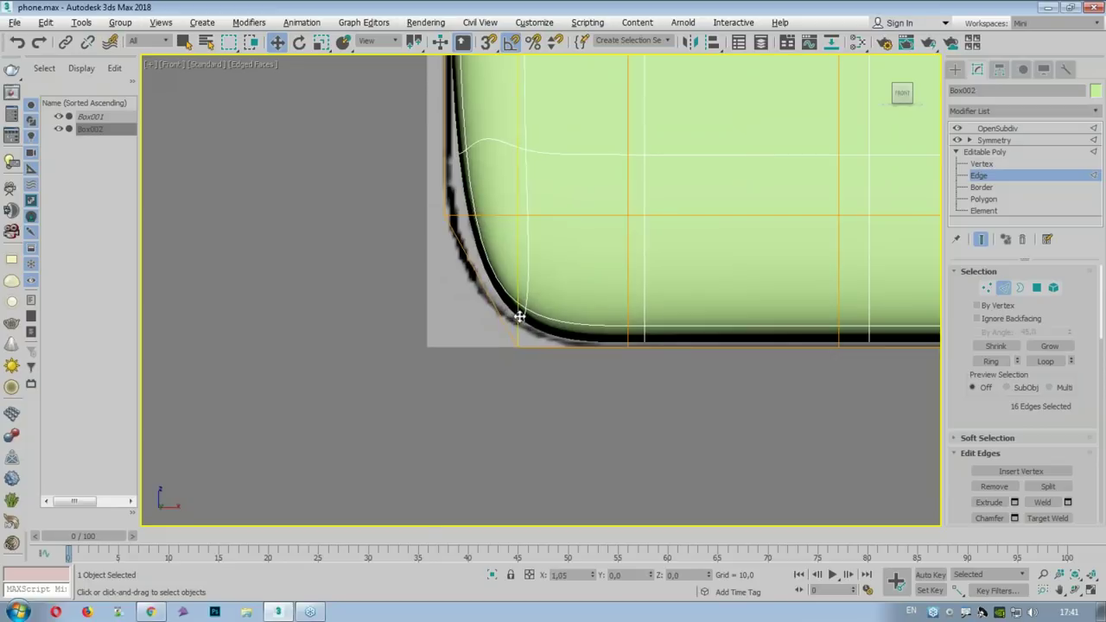
pyautogui.scroll(-2, 509, 259)
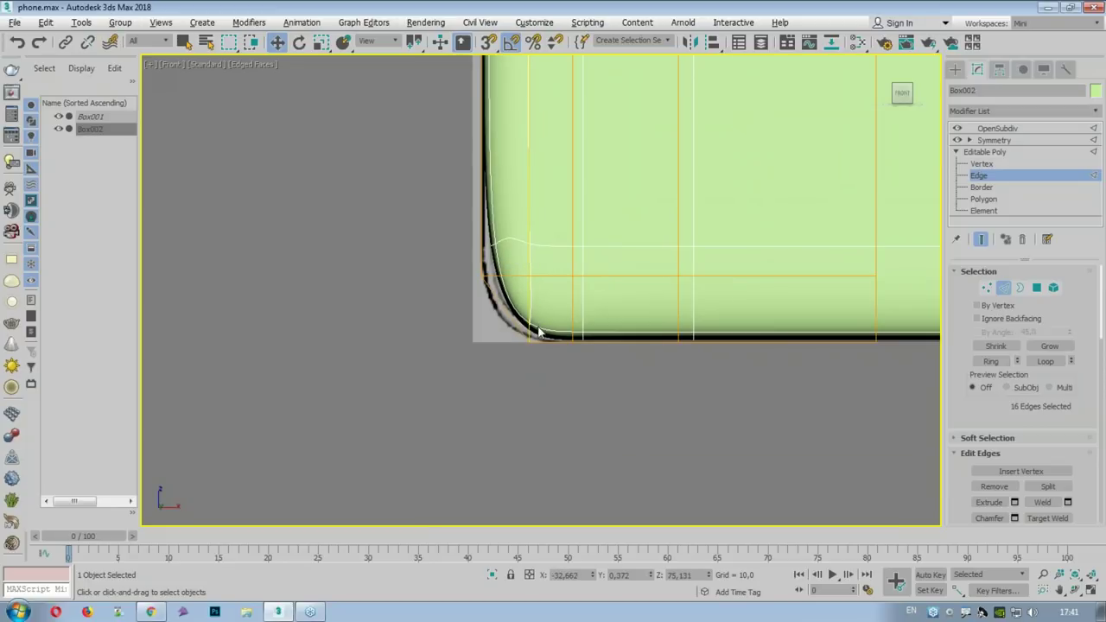
pyautogui.hotkey('alt', 'x')
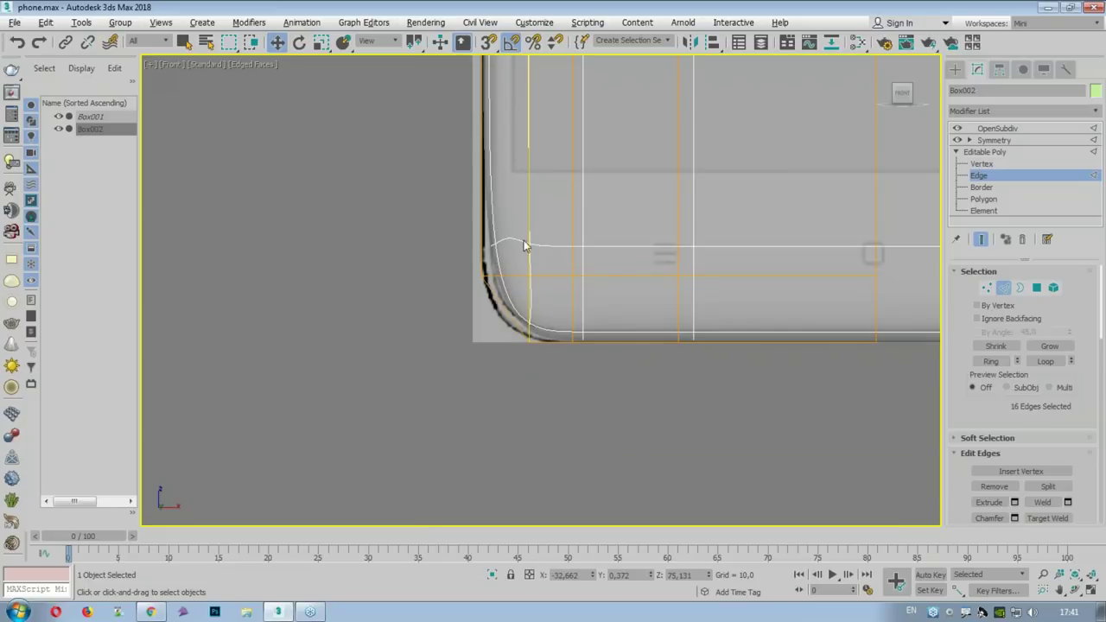
pyautogui.hotkey('alt', 'x')
pyautogui.scroll(2, 547, 325)
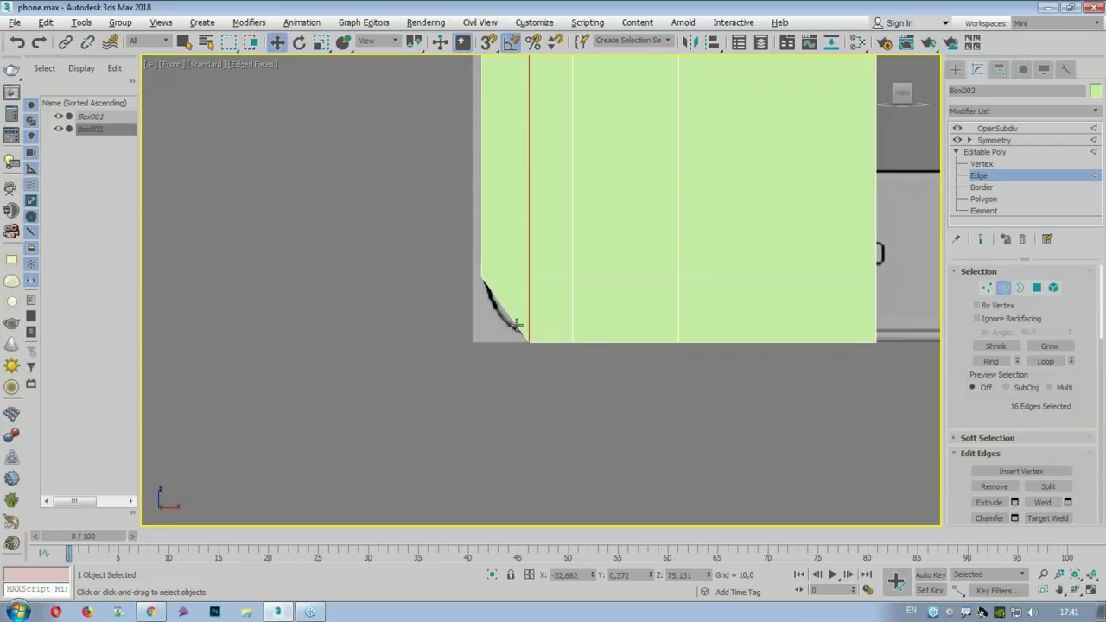
pyautogui.scroll(2, 547, 326)
pyautogui.hotkey('alt', 'x')
pyautogui.moveTo(546, 320); pyautogui.dragTo(579, 322)
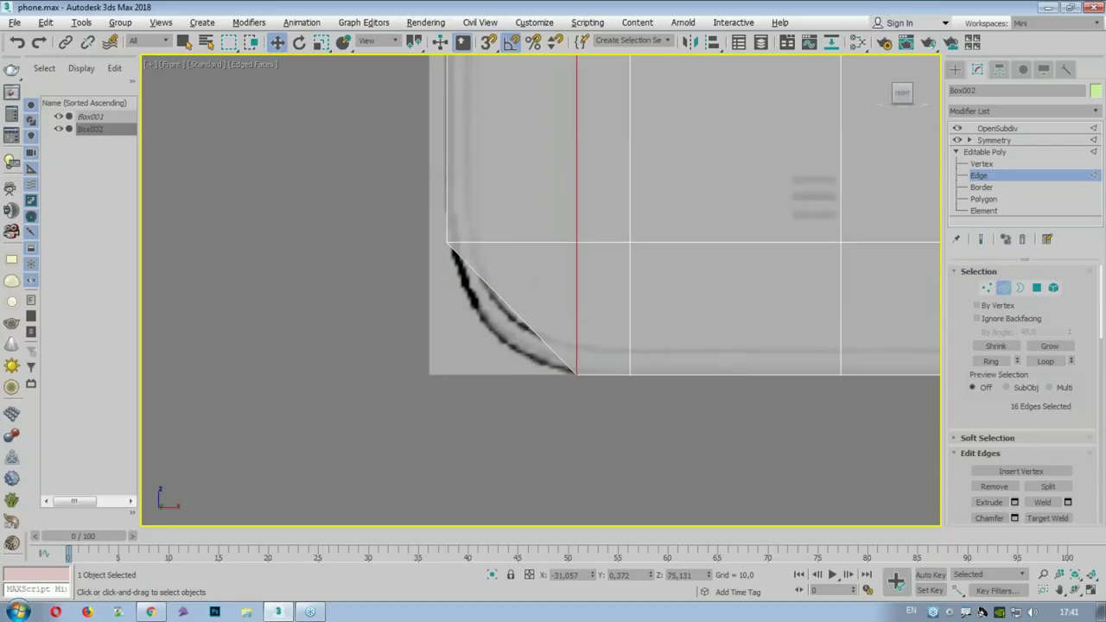
# Step: Preview the smoothed end result and compare it against the reference with See-Through
pyautogui.scroll(-3, 573, 320)
pyautogui.scroll(-2, 574, 113)
pyautogui.scroll(3, 573, 113)
pyautogui.scroll(3, 584, 171)
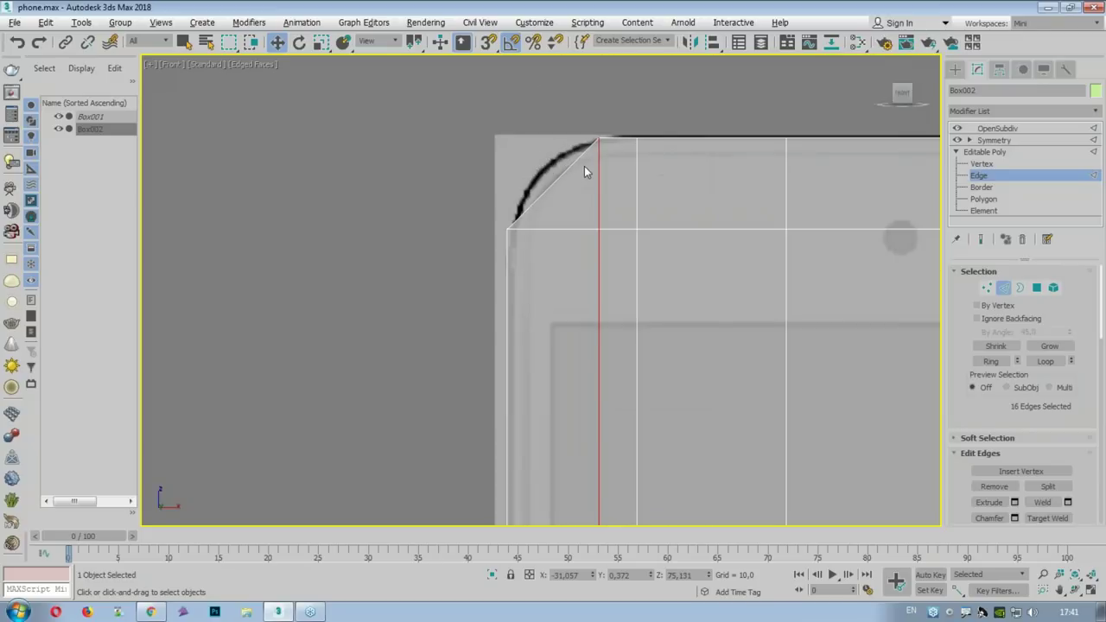
pyautogui.click(981, 240)
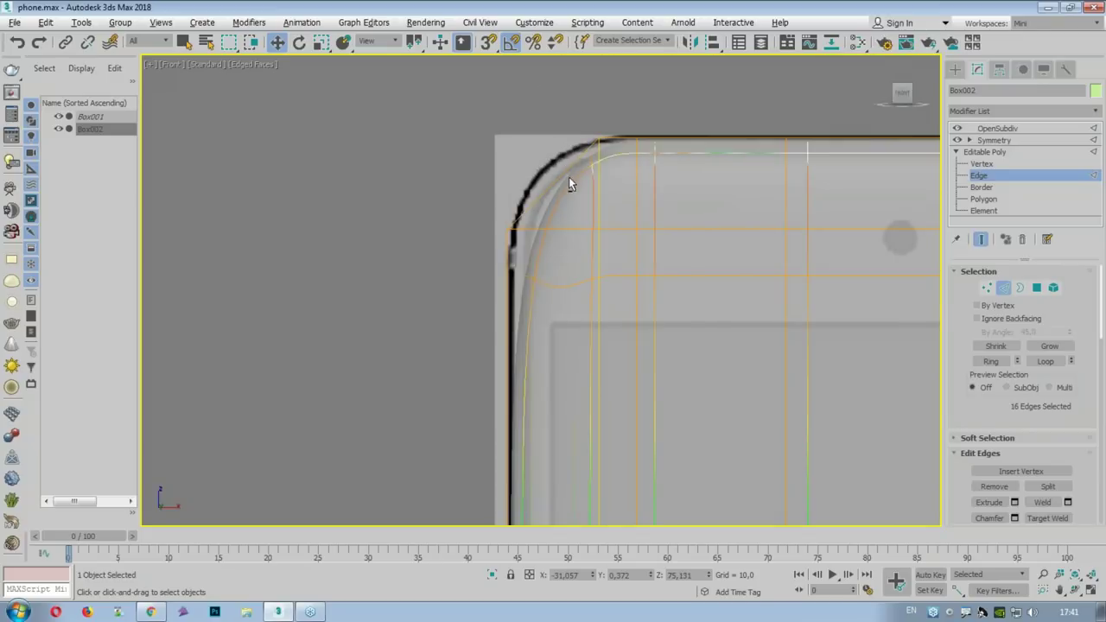
pyautogui.hotkey('alt', 'x')
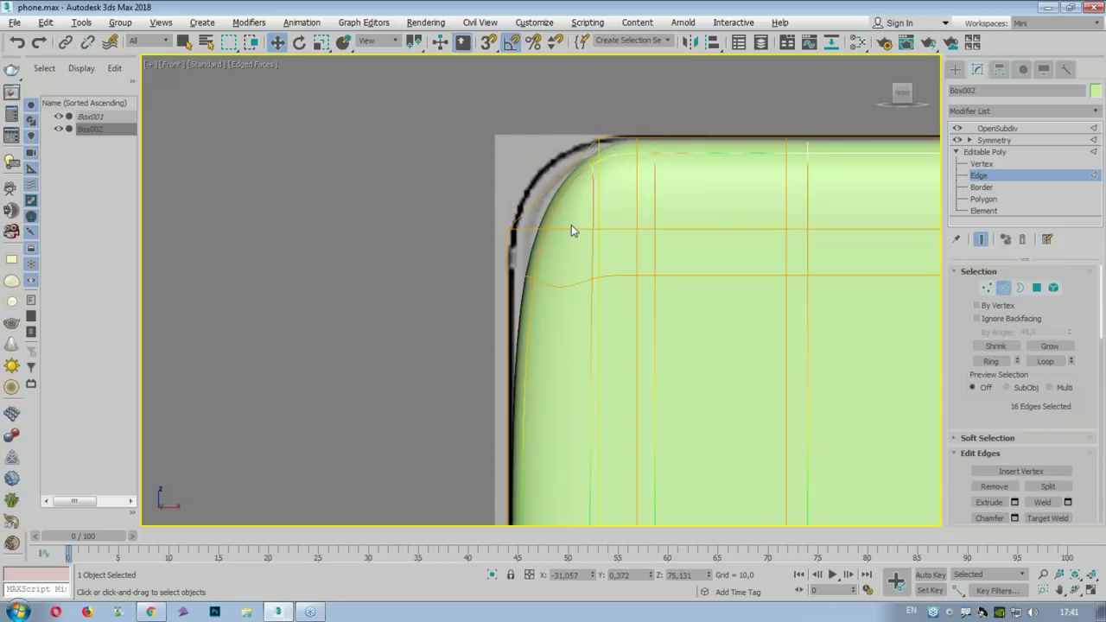
pyautogui.hotkey('alt', 'x')
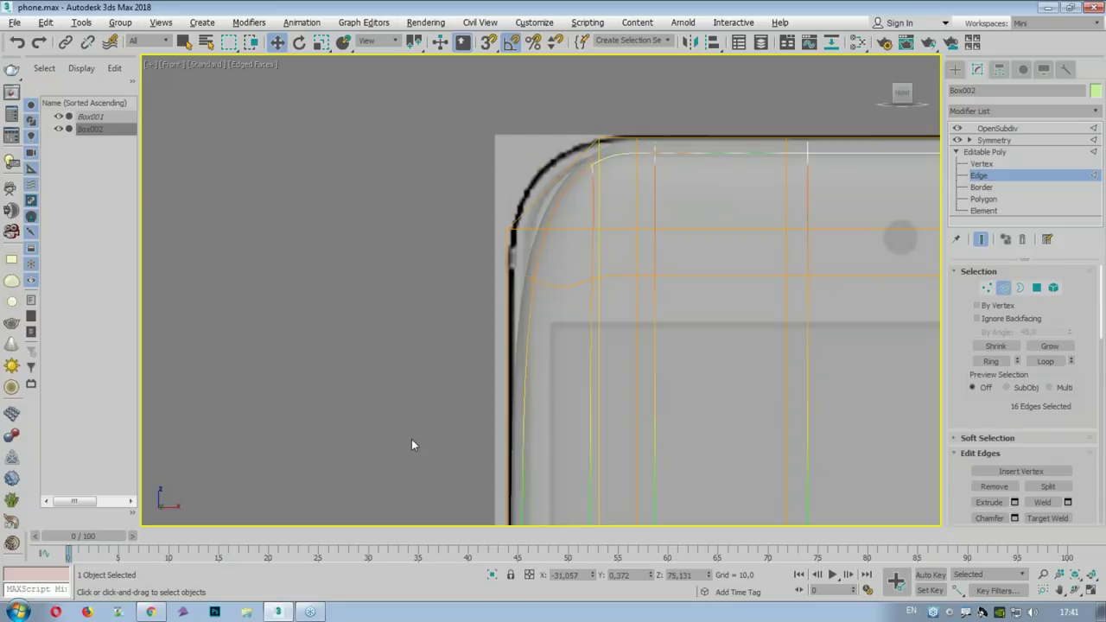
# Step: Hide the end result, sketch the planned edge flow, then marquee-select the ten top vertical edges
pyautogui.click(980, 241)
pyautogui.scroll(3, 509, 212)
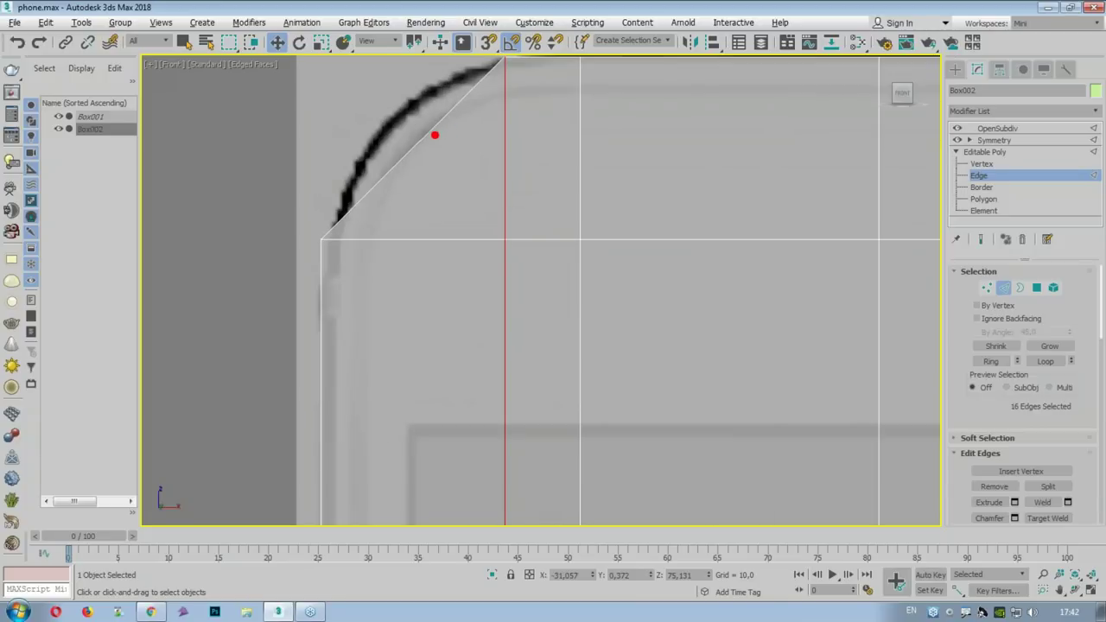
pyautogui.moveTo(432, 116); pyautogui.dragTo(855, 158)
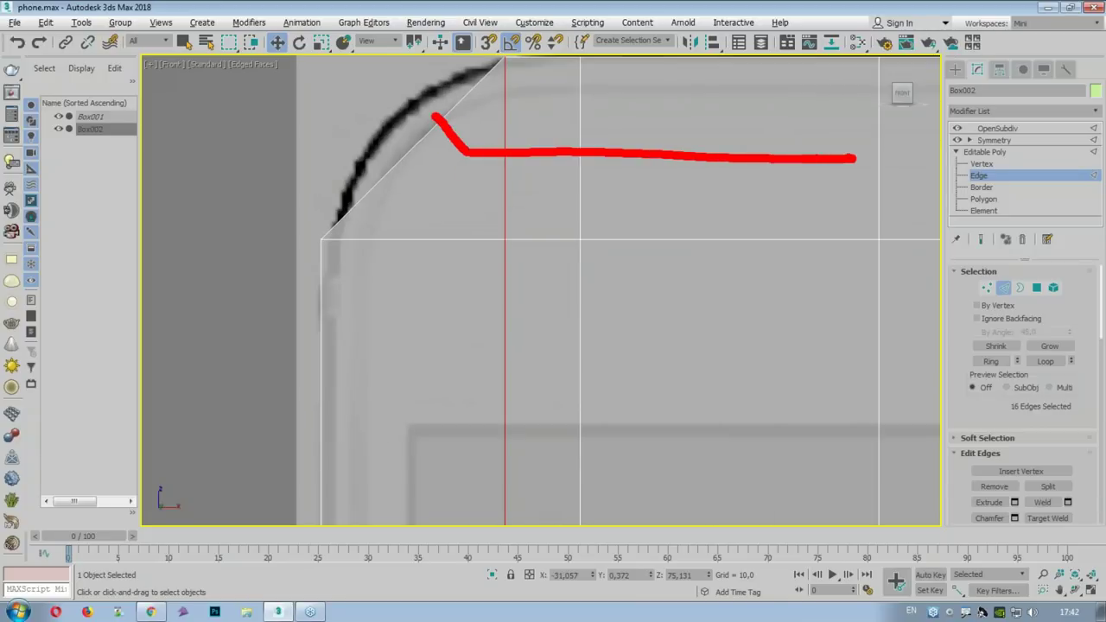
pyautogui.moveTo(377, 175); pyautogui.dragTo(368, 596)
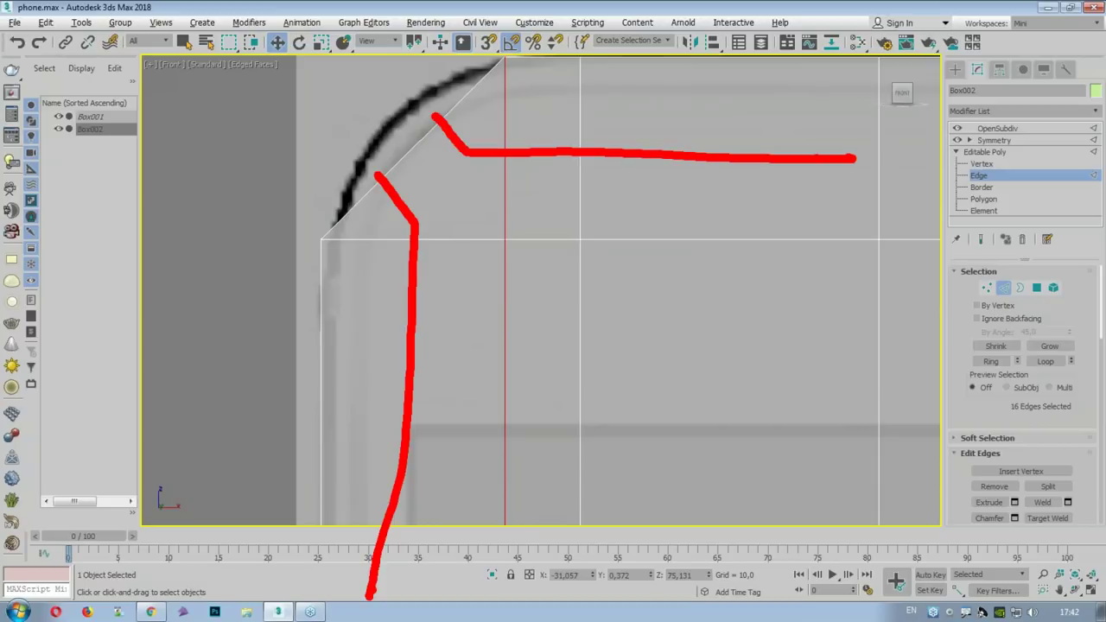
pyautogui.moveTo(321, 237)
pyautogui.mouseDown()
pyautogui.moveTo(365, 110)
pyautogui.moveTo(515, 45)
pyautogui.mouseUp()
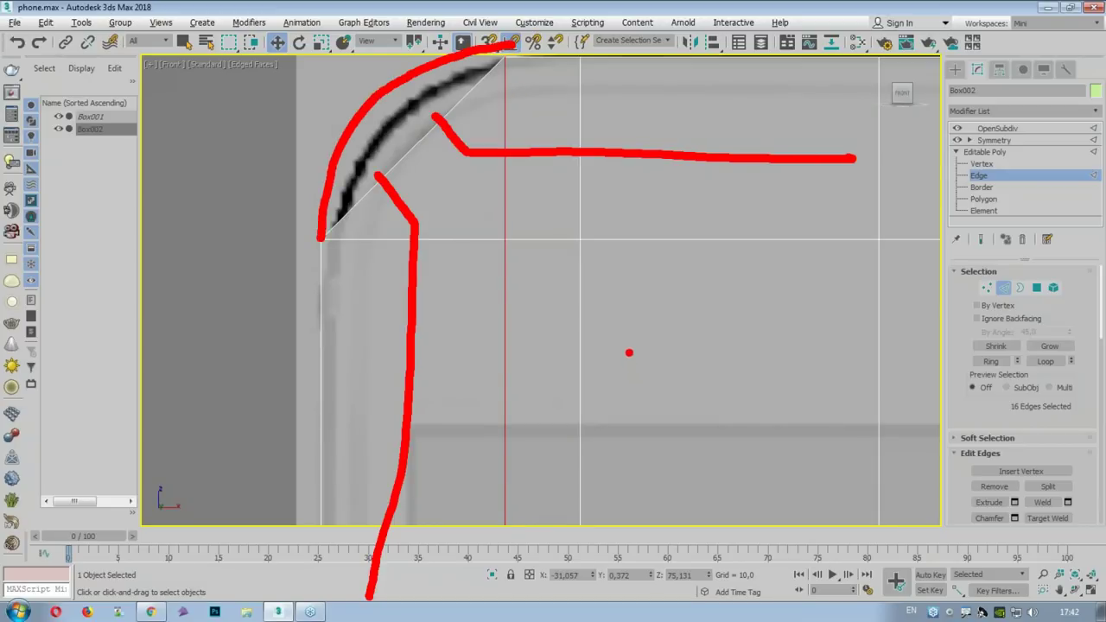
pyautogui.press('Escape')
pyautogui.scroll(-4, 423, 227)
pyautogui.moveTo(373, 223); pyautogui.dragTo(631, 210)
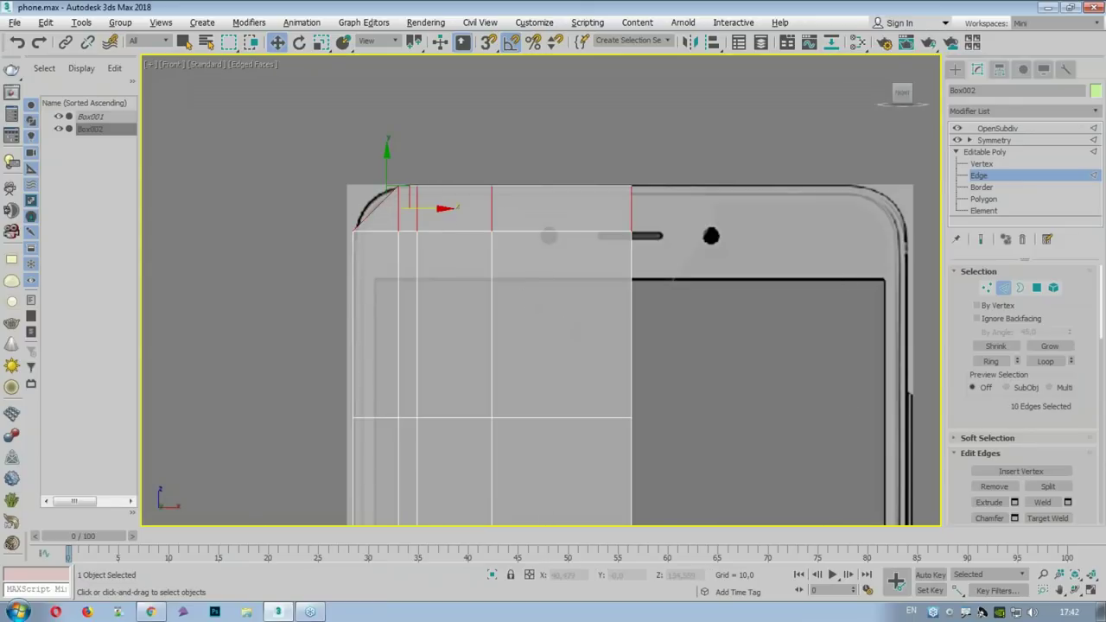
# Step: Connect the top vertical edges and the bottom vertical edges with new horizontal loops
pyautogui.scroll(-3, 953, 437)
pyautogui.click(1043, 348)
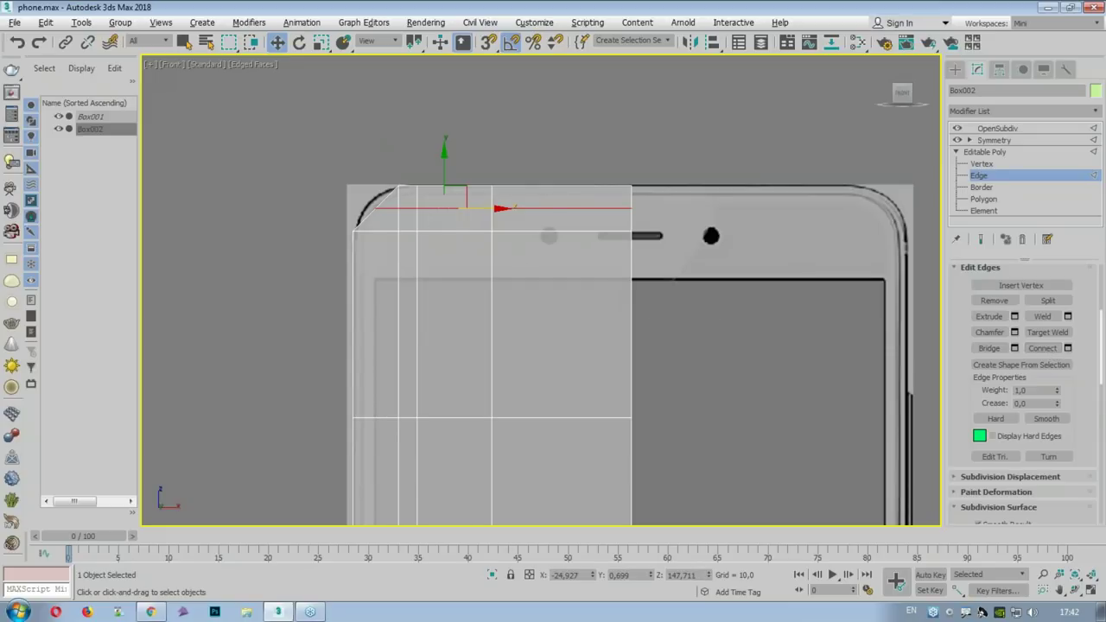
pyautogui.press('1')
pyautogui.scroll(-5, 399, 279)
pyautogui.scroll(4, 416, 331)
pyautogui.scroll(2, 415, 331)
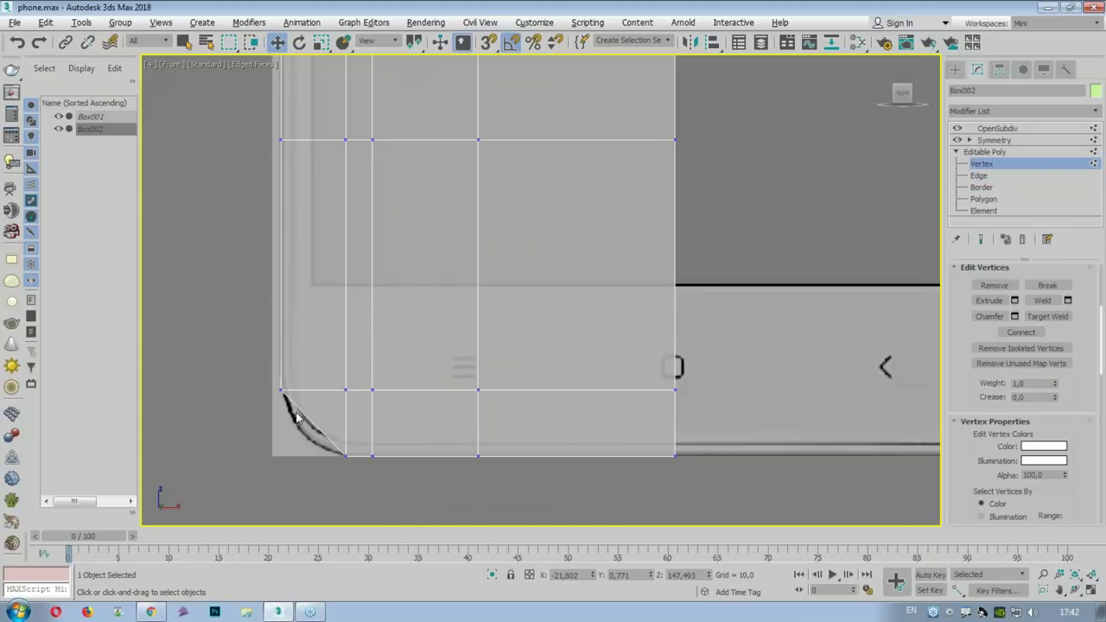
pyautogui.press('2')
pyautogui.moveTo(294, 427); pyautogui.dragTo(699, 427)
pyautogui.click(1042, 348)
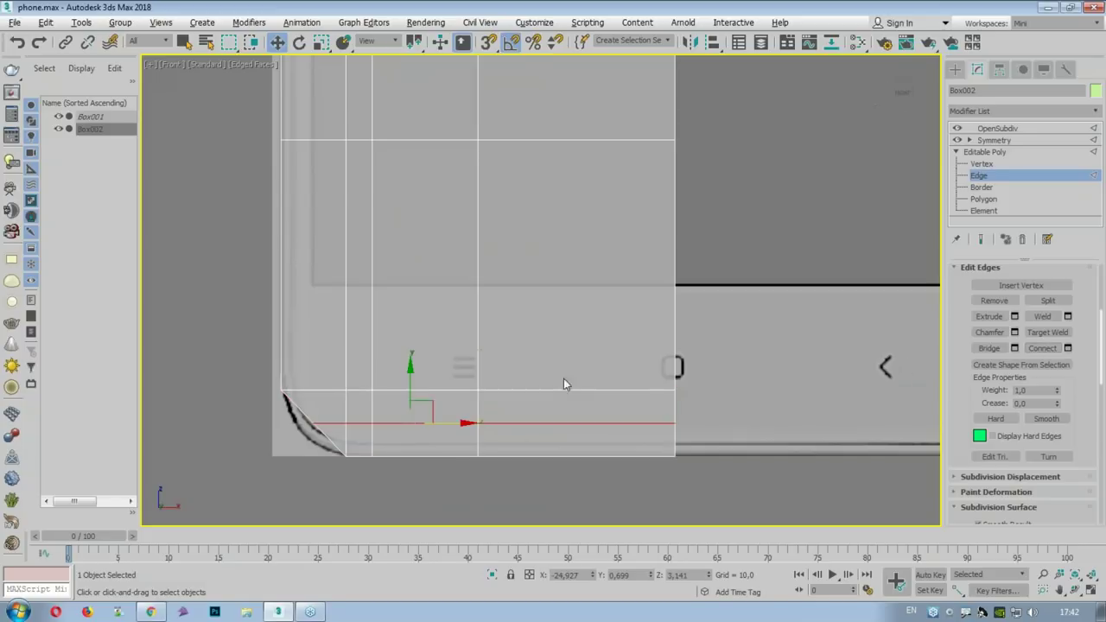
pyautogui.scroll(3, 354, 366)
# Step: Select the corner and side edges and connect them with a new edge near the corner
pyautogui.press('1')
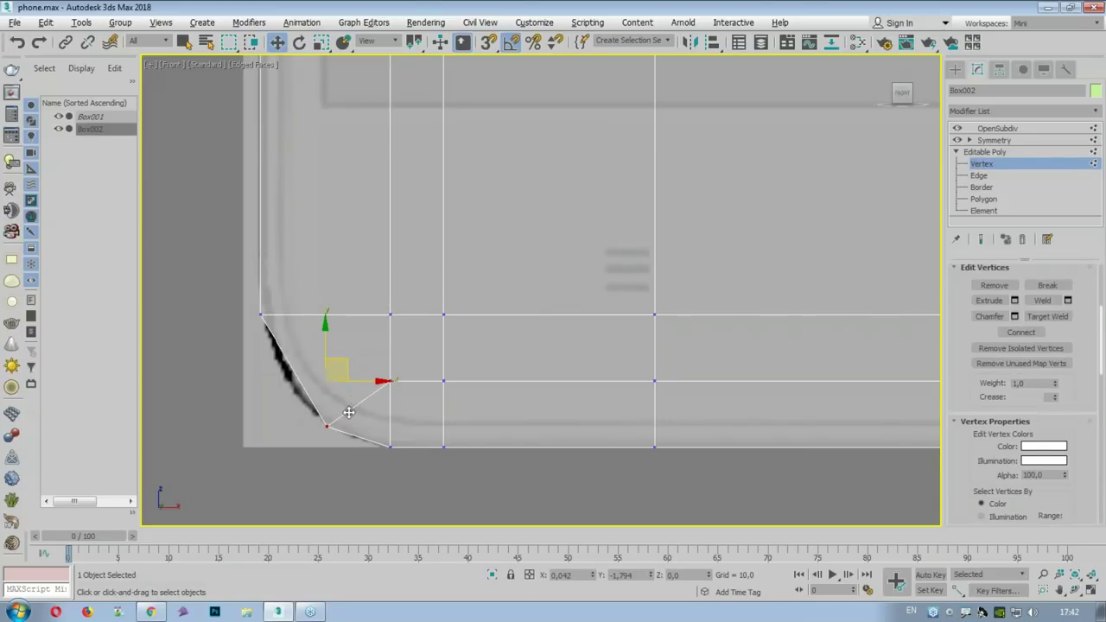
pyautogui.click(336, 415)
pyautogui.scroll(-4, 353, 226)
pyautogui.moveTo(387, 74); pyautogui.dragTo(378, 345, button='middle')
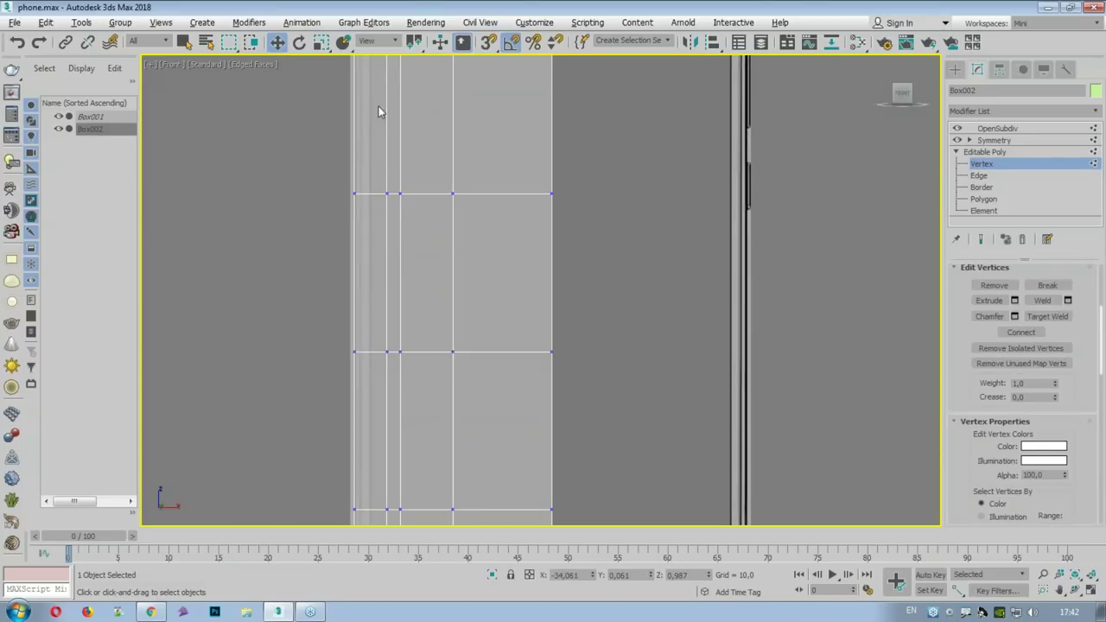
pyautogui.scroll(3, 363, 164)
pyautogui.click(357, 102)
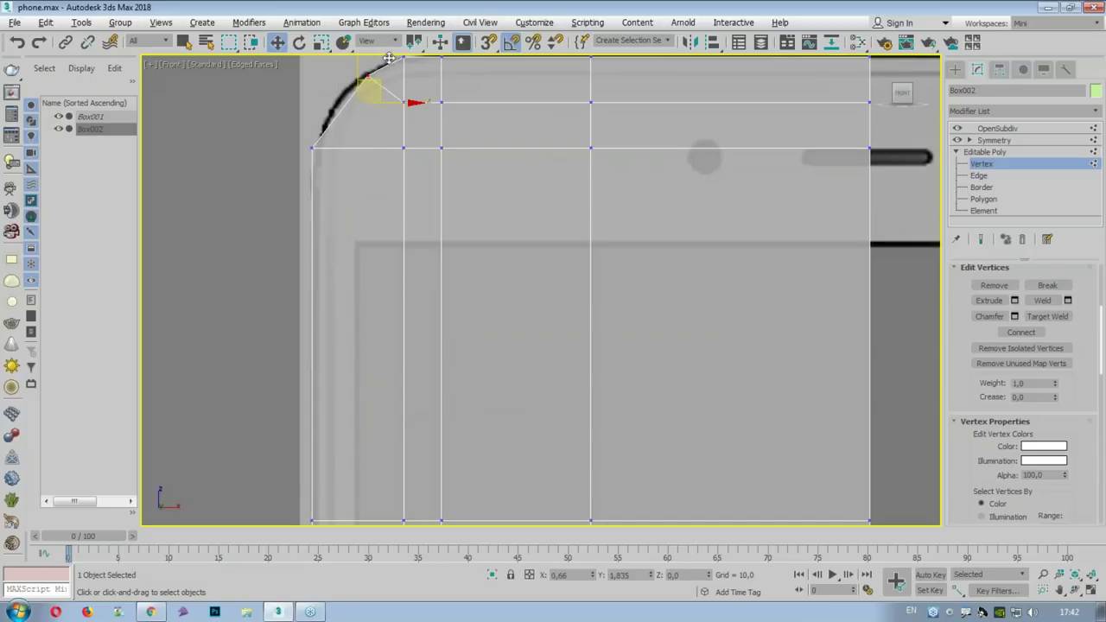
pyautogui.press('2')
pyautogui.click(369, 89)
pyautogui.scroll(-4, 369, 96)
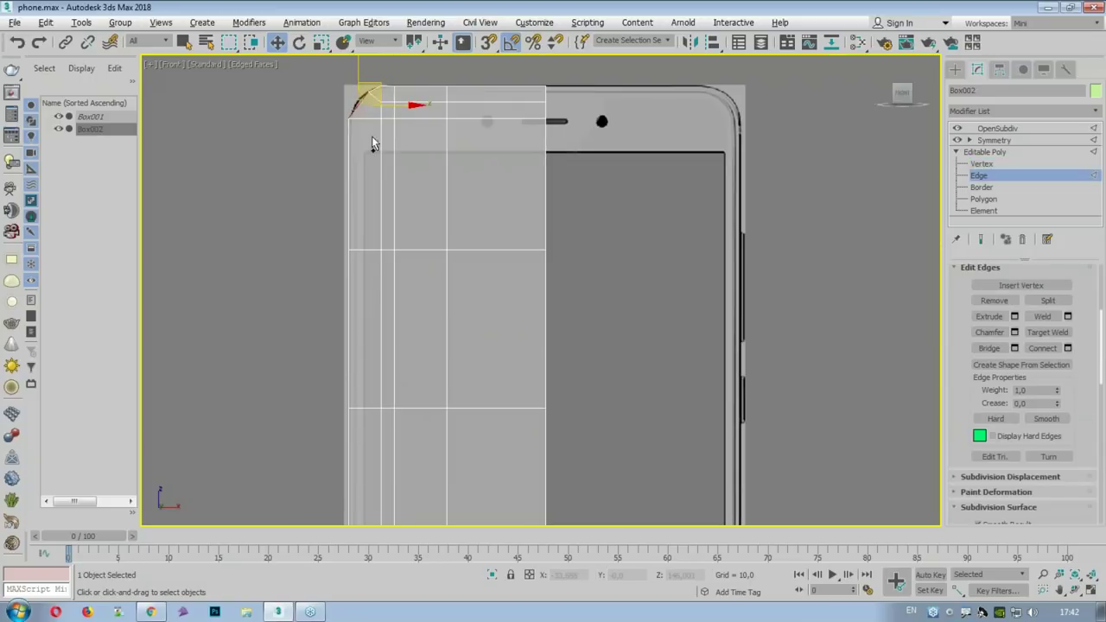
pyautogui.moveTo(366, 113); pyautogui.dragTo(391, 215, button='middle')
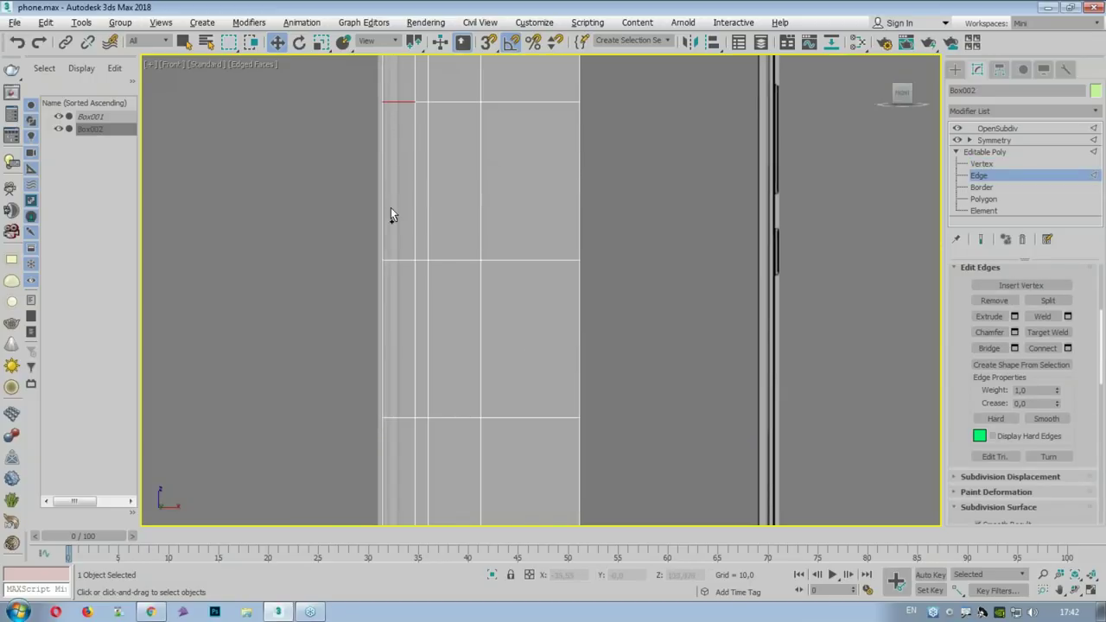
pyautogui.moveTo(404, 408); pyautogui.dragTo(403, 404)
pyautogui.moveTo(400, 378); pyautogui.dragTo(487, 265, button='middle')
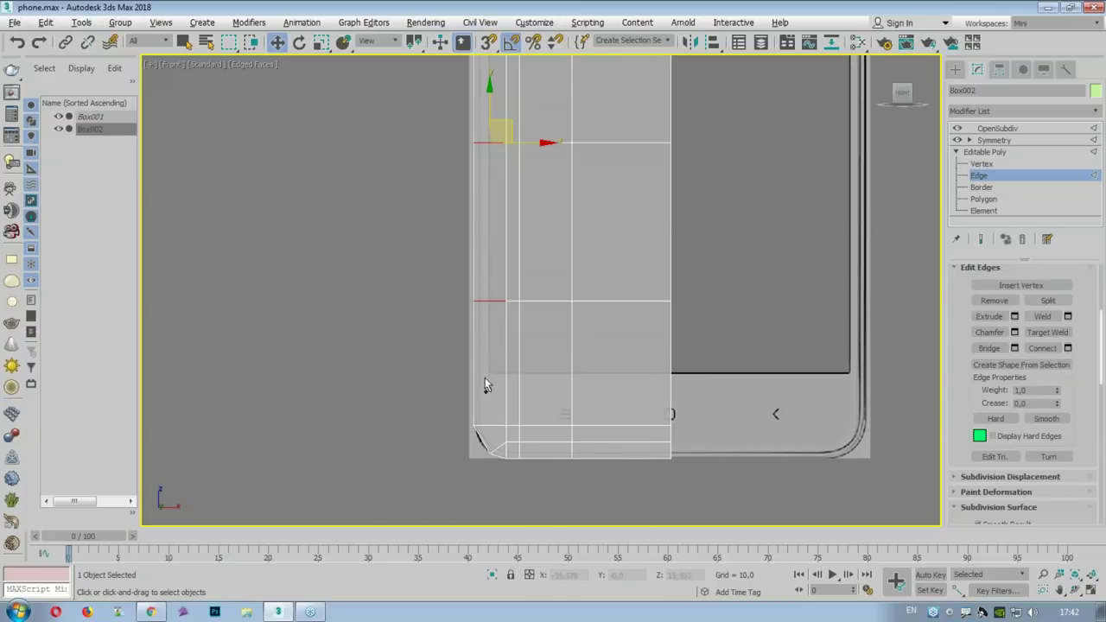
pyautogui.scroll(2, 492, 439)
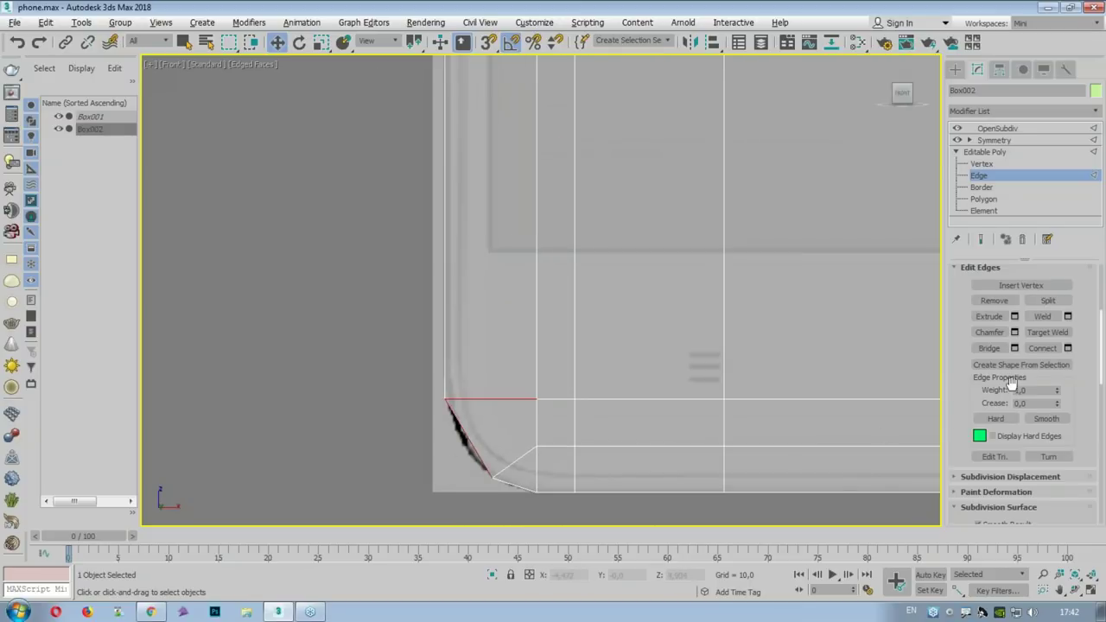
pyautogui.click(1042, 347)
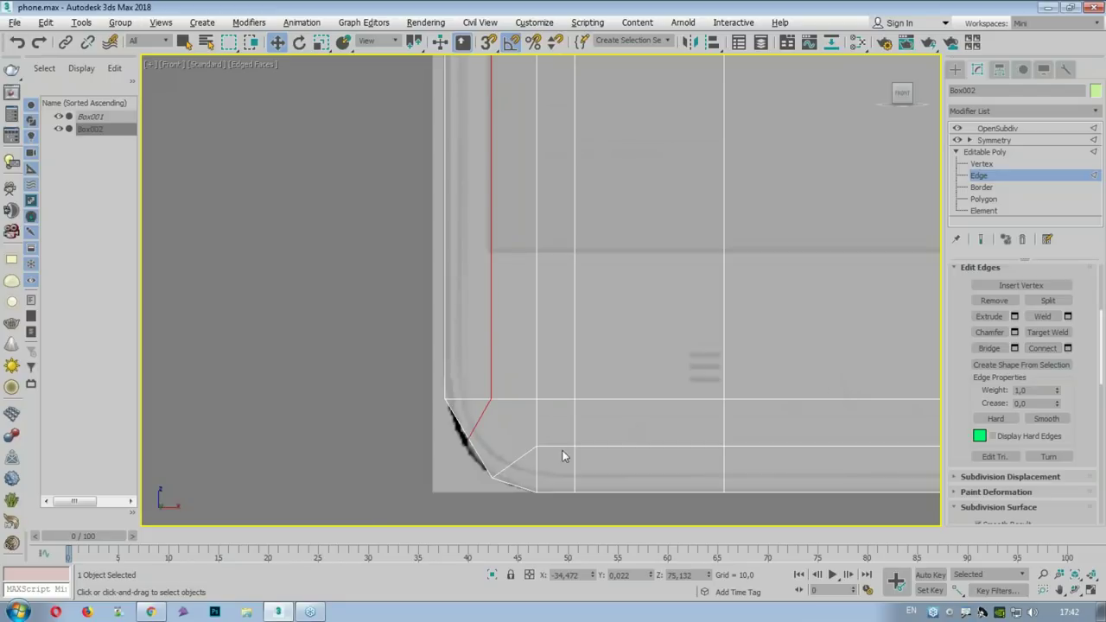
# Step: Move the top-left corner vertices up-left onto the reference's rounded curve
pyautogui.scroll(3, 540, 325)
pyautogui.scroll(-1, 541, 324)
pyautogui.press('1')
pyautogui.click(473, 342)
pyautogui.scroll(-3, 531, 302)
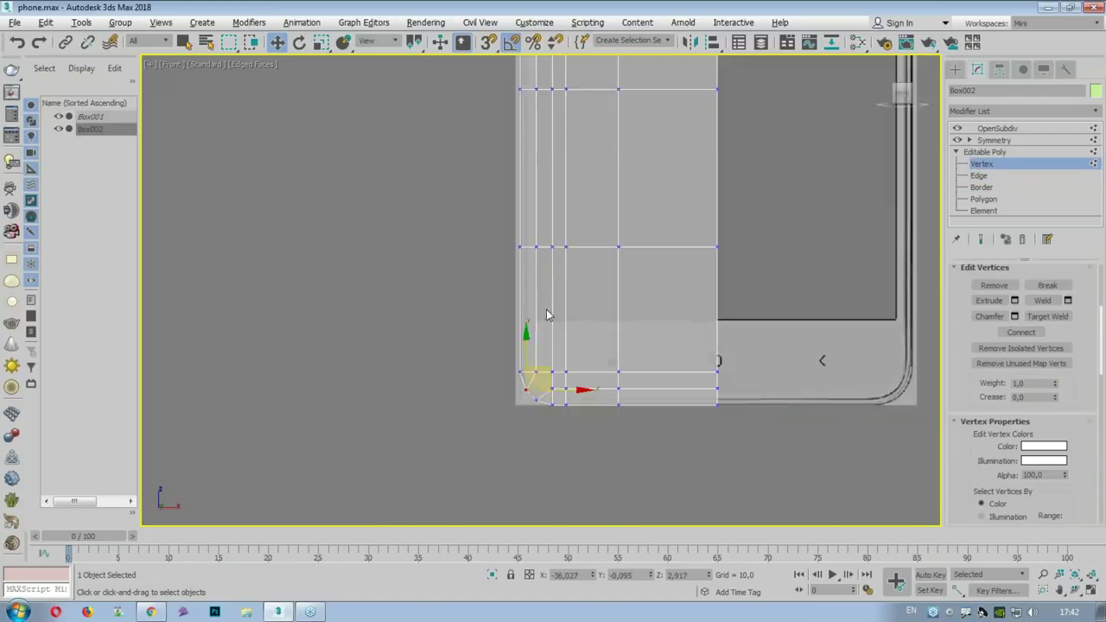
pyautogui.moveTo(821, 361); pyautogui.dragTo(545, 254, button='middle')
pyautogui.scroll(3, 544, 254)
pyautogui.click(464, 216)
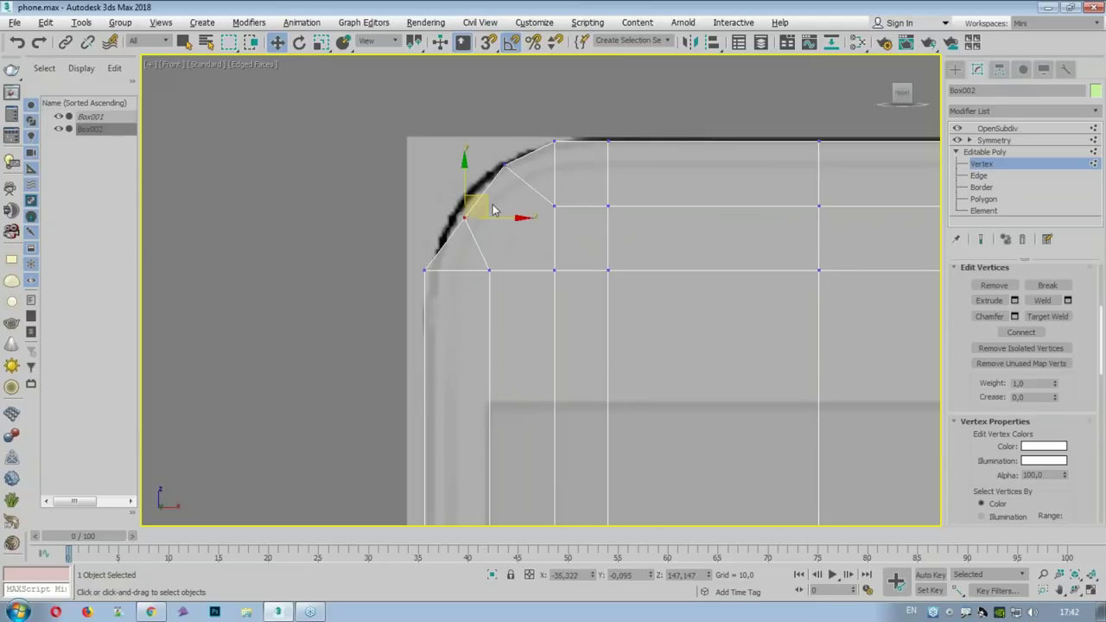
pyautogui.moveTo(466, 207); pyautogui.dragTo(454, 200)
pyautogui.click(504, 163)
pyautogui.moveTo(510, 157); pyautogui.dragTo(502, 158)
# Step: Pull the remaining corner vertices onto the reference curve, then show OpenSubdiv with See-Through off
pyautogui.click(984, 152)
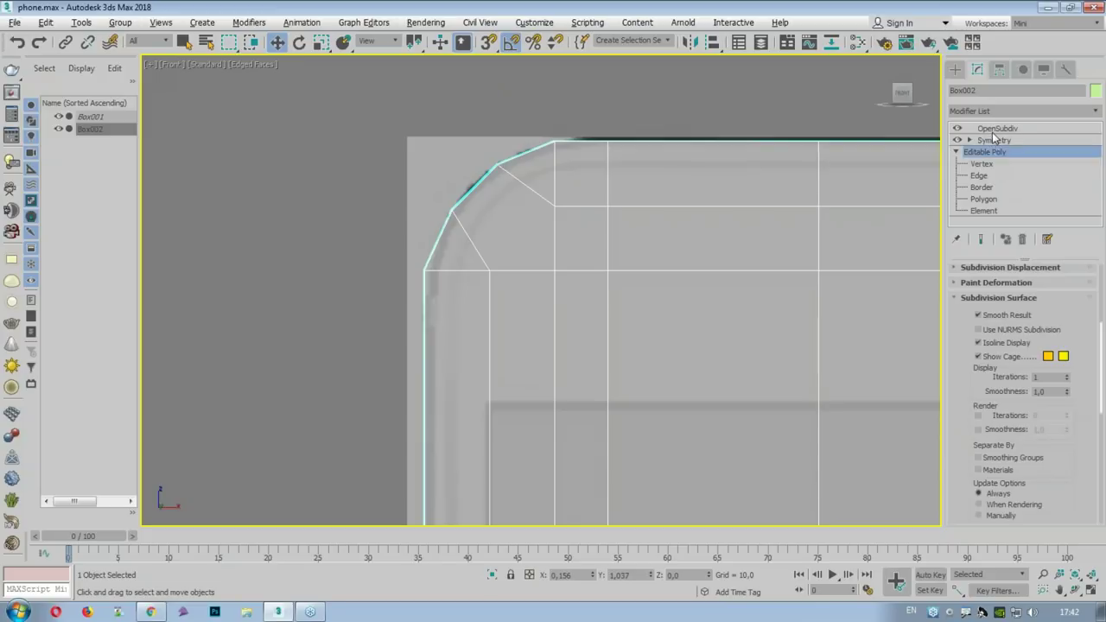
pyautogui.click(997, 128)
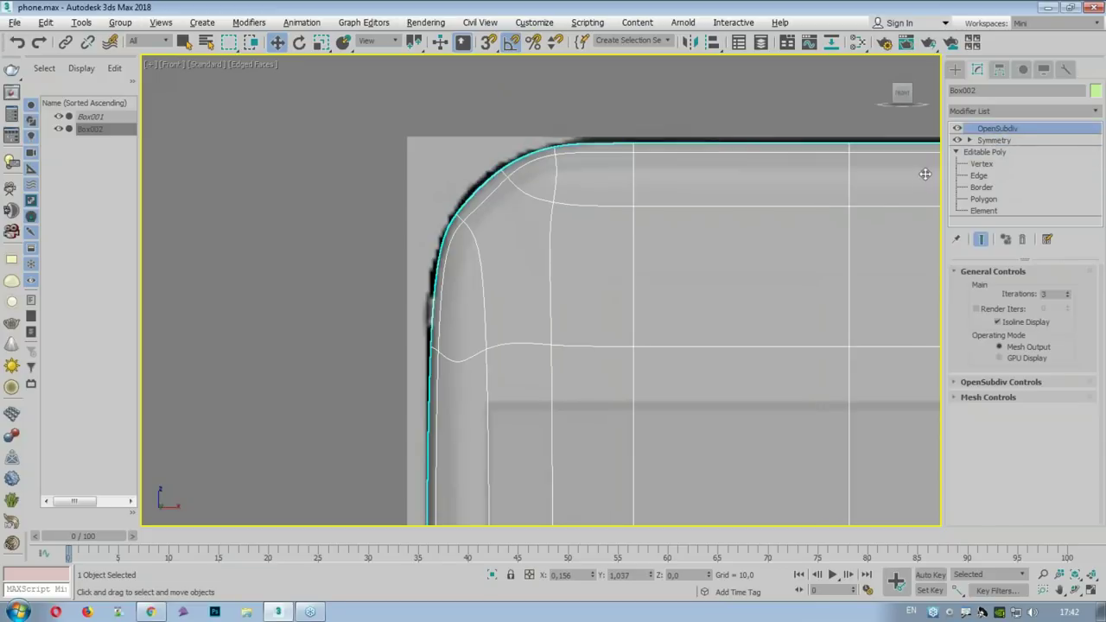
pyautogui.click(981, 164)
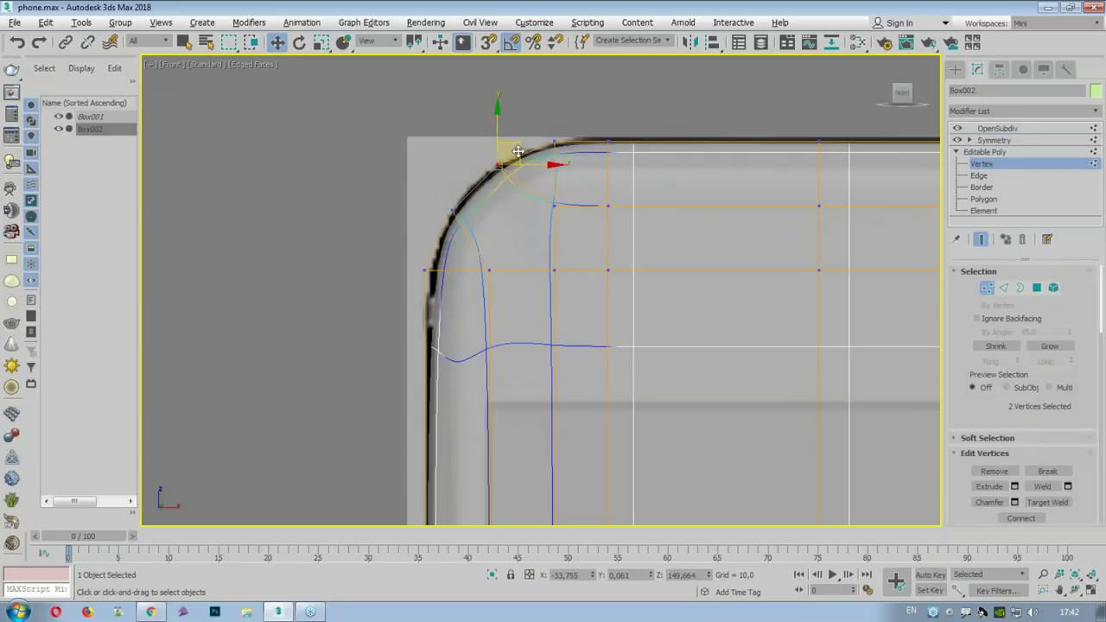
pyautogui.moveTo(516, 154)
pyautogui.mouseDown()
pyautogui.moveTo(477, 196)
pyautogui.moveTo(477, 183)
pyautogui.mouseUp()
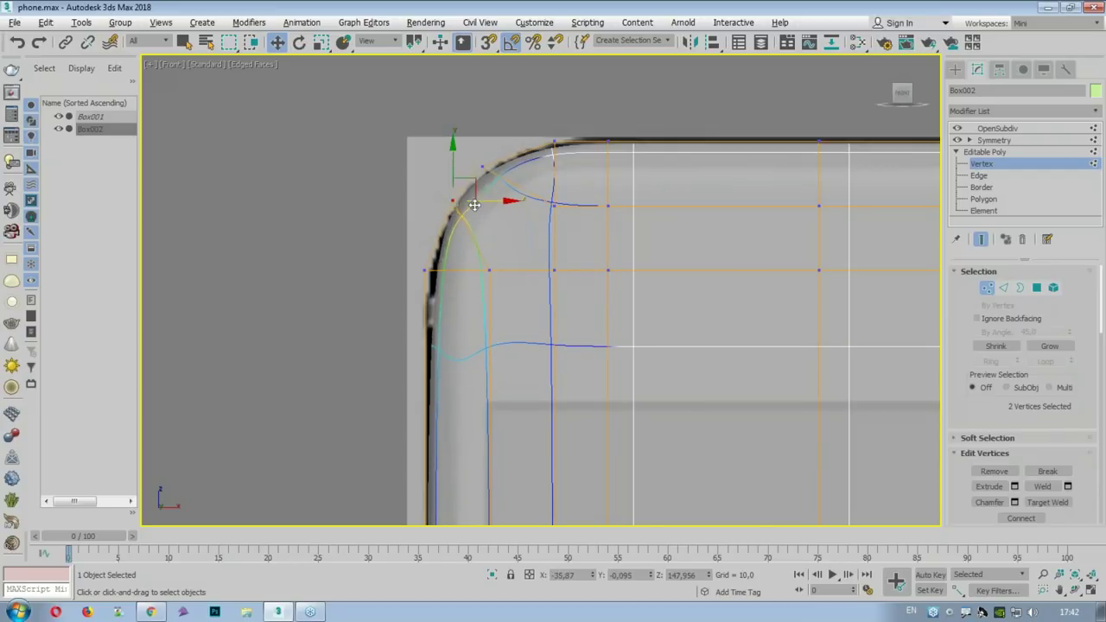
pyautogui.scroll(1, 530, 313)
pyautogui.scroll(-5, 530, 314)
pyautogui.scroll(5, 563, 285)
pyautogui.scroll(3, 562, 284)
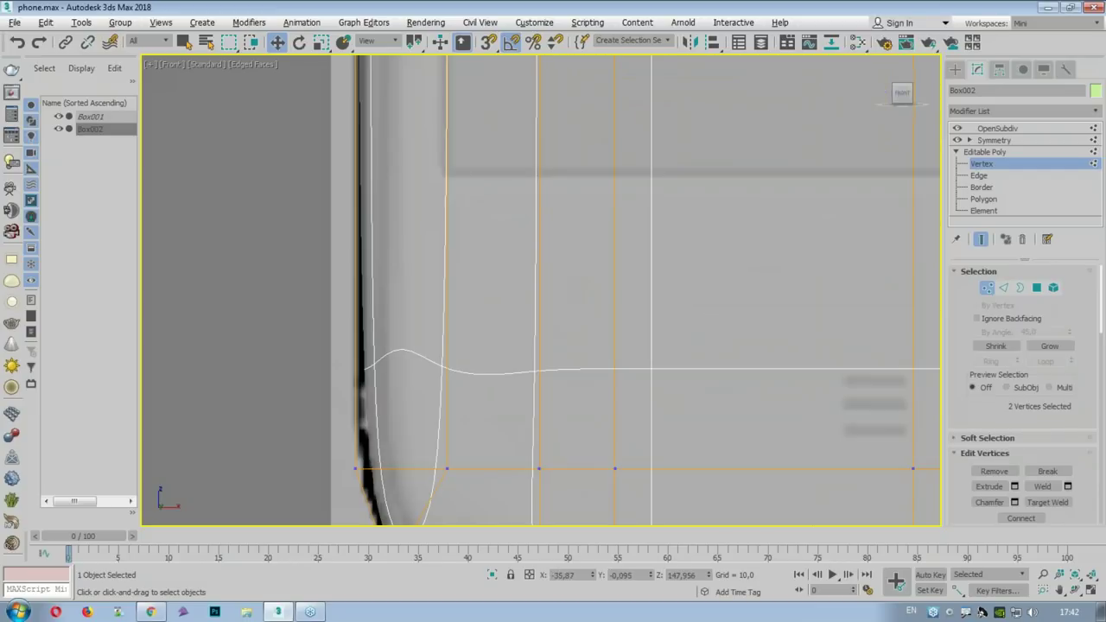
pyautogui.scroll(-2, 484, 380)
pyautogui.moveTo(471, 382); pyautogui.dragTo(541, 446)
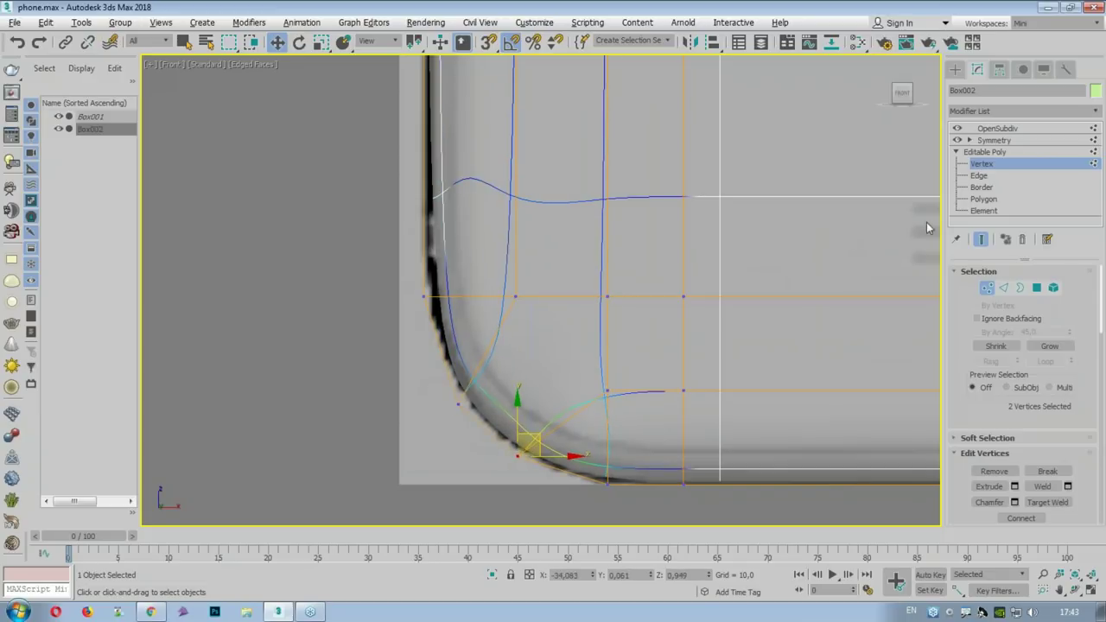
pyautogui.click(993, 151)
pyautogui.hotkey('alt', 'x')
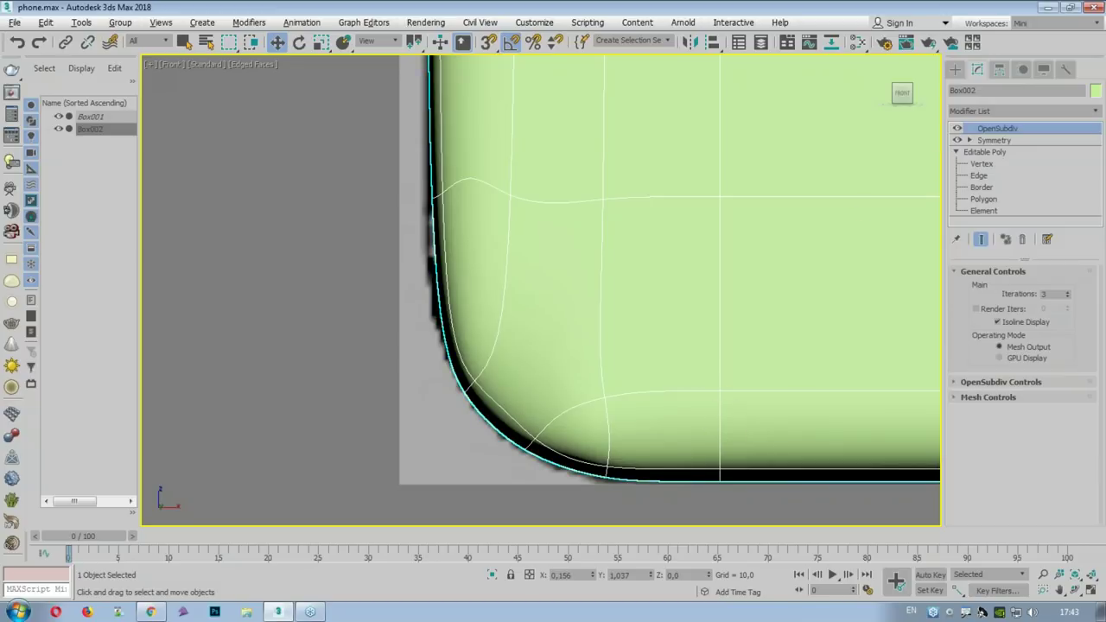
# Step: Turn off Show End Result and select Box002's outer border edge loop
pyautogui.click(979, 175)
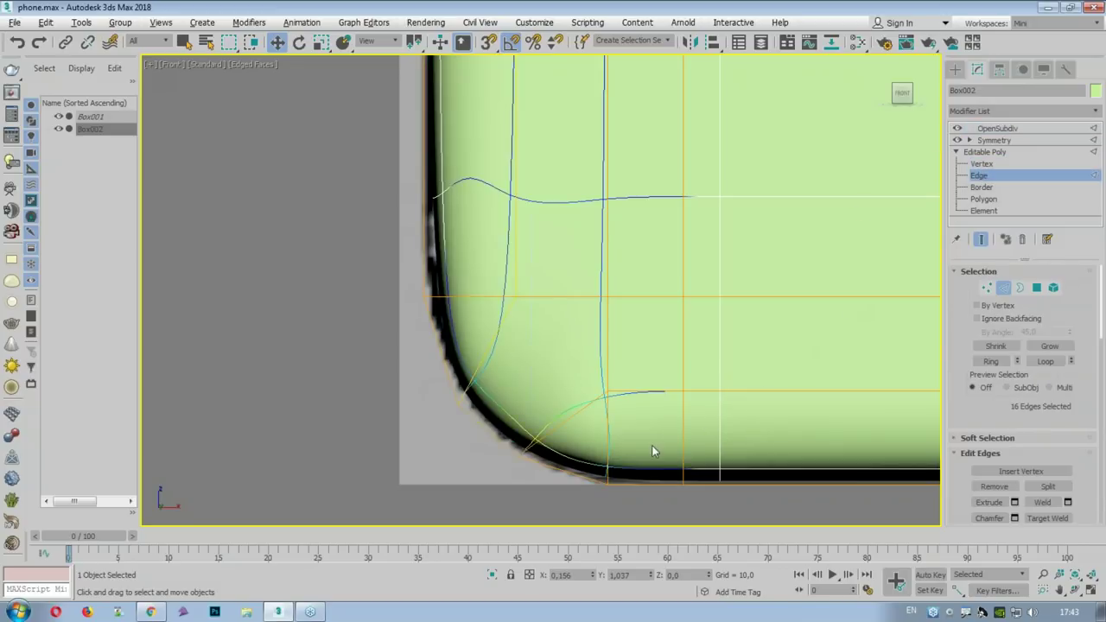
pyautogui.click(656, 467)
pyautogui.click(980, 239)
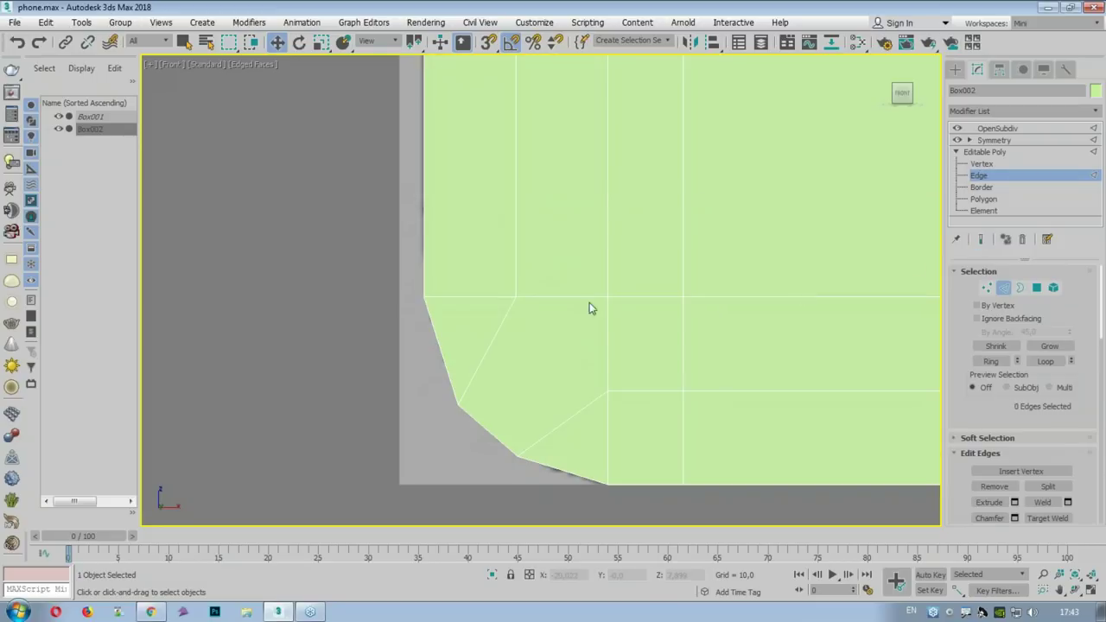
pyautogui.doubleClick(422, 275)
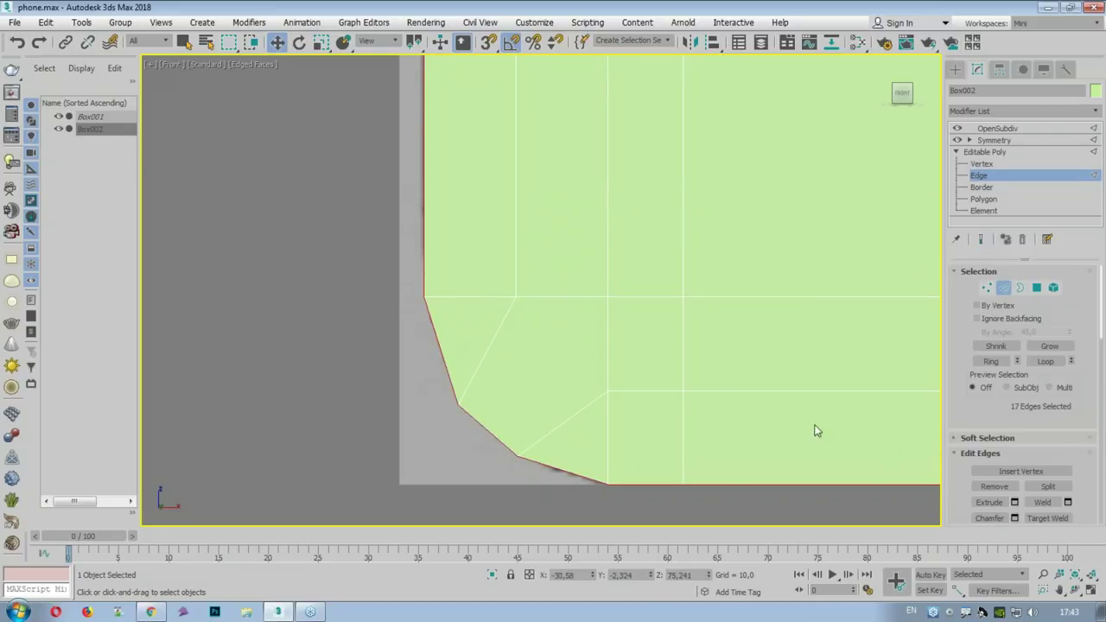
pyautogui.hotkey('alt', 'w')
pyautogui.hotkey('alt', 'w')
pyautogui.scroll(3, 434, 122)
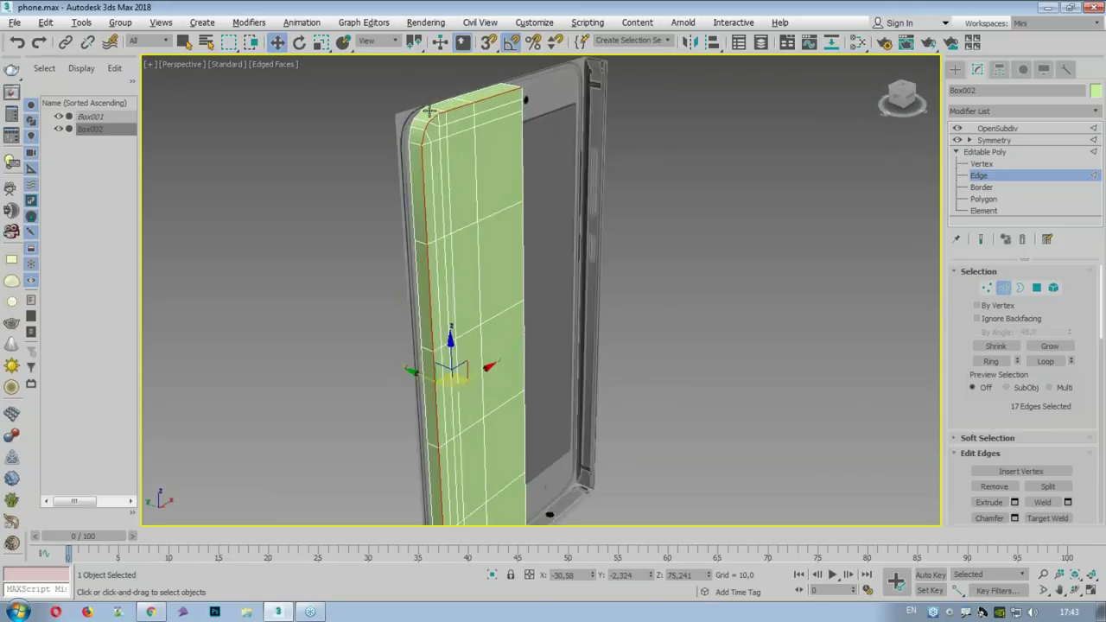
pyautogui.scroll(3, 435, 122)
pyautogui.hotkey('alt', 'w')
pyautogui.hotkey('alt', 'w')
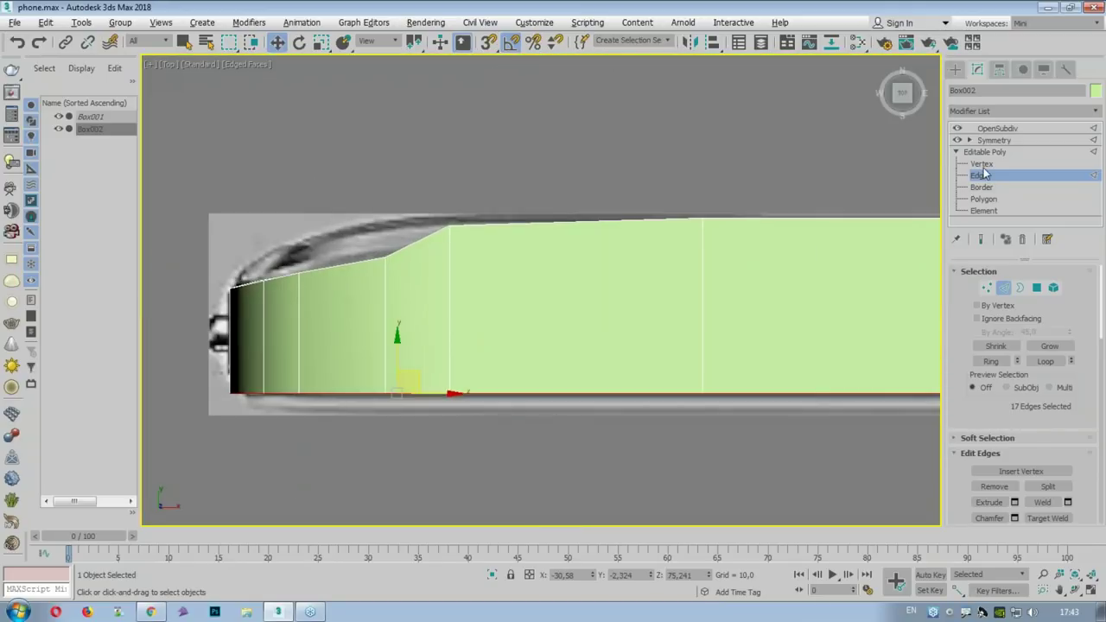
# Step: In the Top view, raise the end vertices onto the reference's curved profile
pyautogui.click(981, 164)
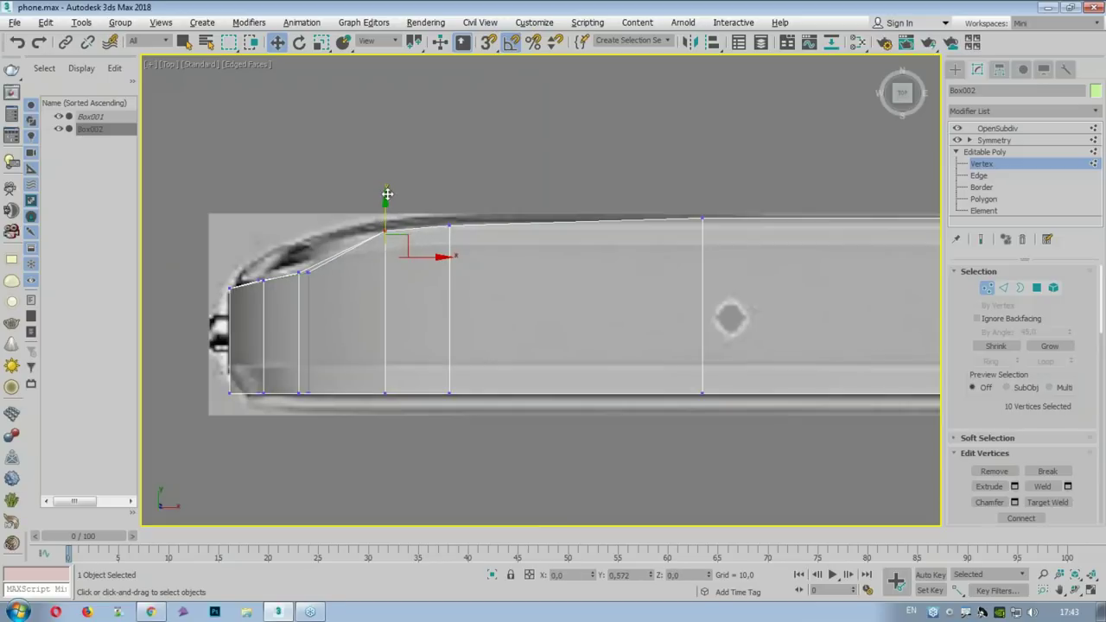
pyautogui.moveTo(302, 273); pyautogui.dragTo(302, 251)
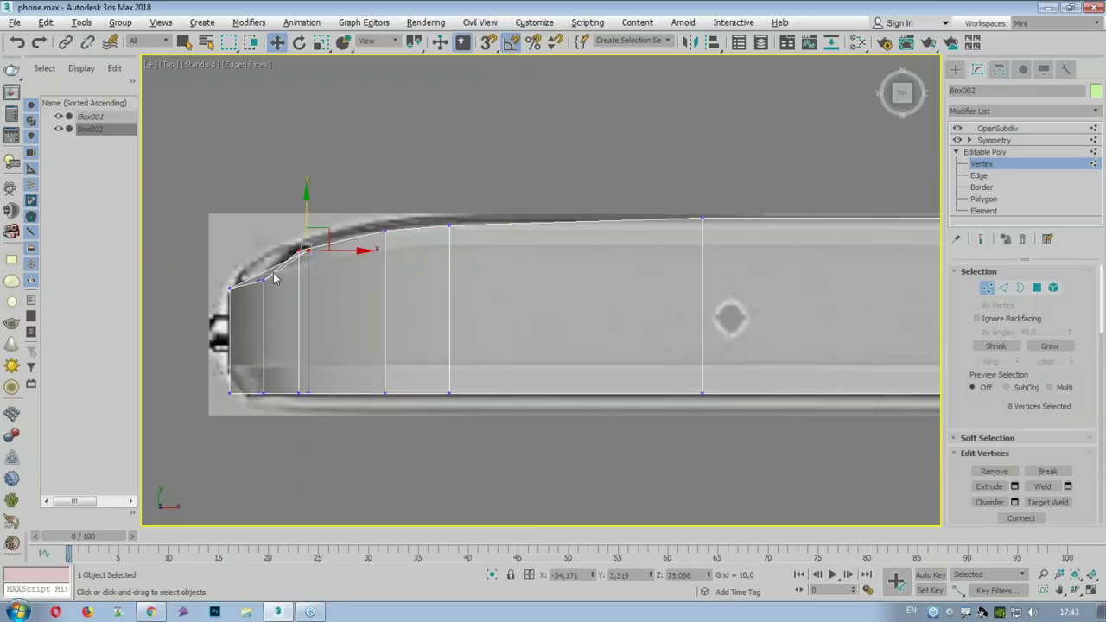
pyautogui.moveTo(275, 307)
pyautogui.mouseDown()
pyautogui.moveTo(250, 268)
pyautogui.moveTo(305, 243)
pyautogui.mouseUp()
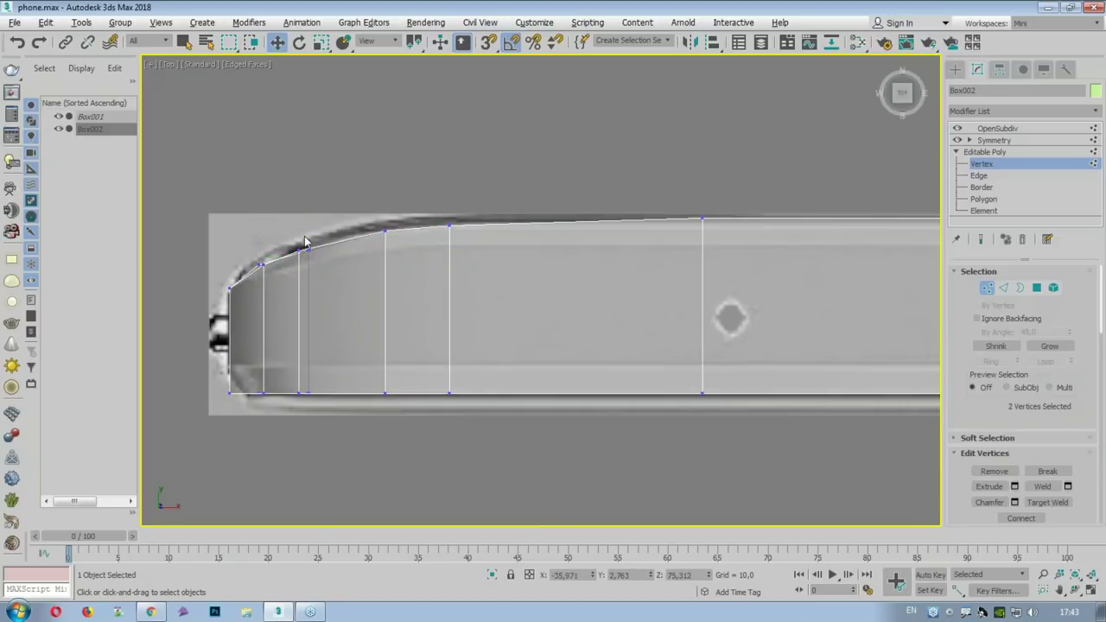
pyautogui.click(659, 227)
pyautogui.scroll(-4, 629, 234)
pyautogui.press('p')
pyautogui.moveTo(588, 237)
pyautogui.keyDown('alt'); pyautogui.mouseDown(button='middle')
pyautogui.moveTo(647, 341)
pyautogui.moveTo(521, 259)
pyautogui.moveTo(565, 220)
pyautogui.moveTo(703, 277)
pyautogui.moveTo(593, 228)
pyautogui.moveTo(541, 230)
pyautogui.moveTo(592, 229)
pyautogui.mouseUp(button='middle'); pyautogui.keyUp('alt')
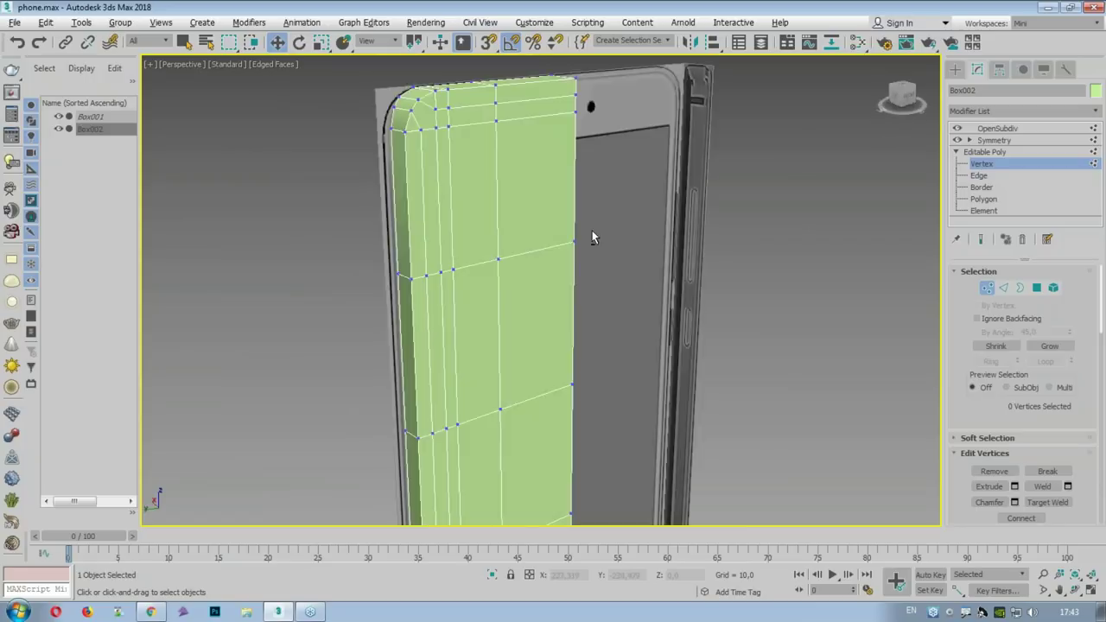
# Step: Enable the OpenSubdiv result and orbit to inspect the smoothed phone body edge-on
pyautogui.scroll(-5, 591, 229)
pyautogui.keyDown('alt'); pyautogui.moveTo(760, 199); pyautogui.dragTo(811, 184, button='middle'); pyautogui.keyUp('alt')
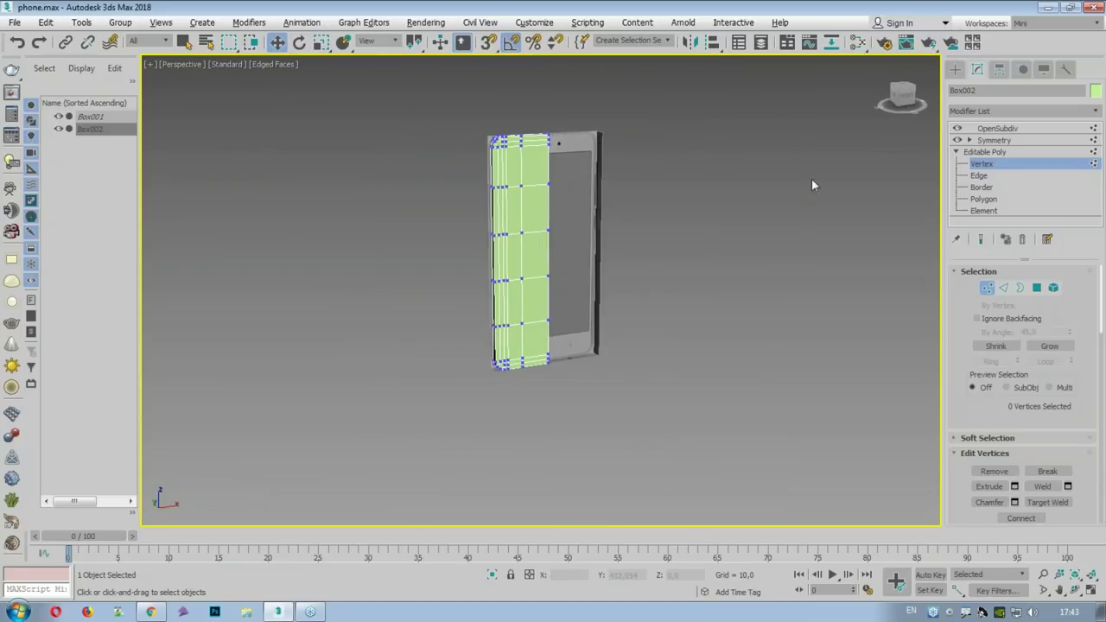
pyautogui.click(983, 151)
pyautogui.click(996, 128)
pyautogui.keyDown('alt'); pyautogui.moveTo(709, 216); pyautogui.dragTo(653, 203, button='middle'); pyautogui.keyUp('alt')
pyautogui.scroll(5, 555, 160)
pyautogui.moveTo(555, 160)
pyautogui.keyDown('alt'); pyautogui.mouseDown(button='middle')
pyautogui.moveTo(564, 203)
pyautogui.moveTo(540, 226)
pyautogui.mouseUp(button='middle'); pyautogui.keyUp('alt')
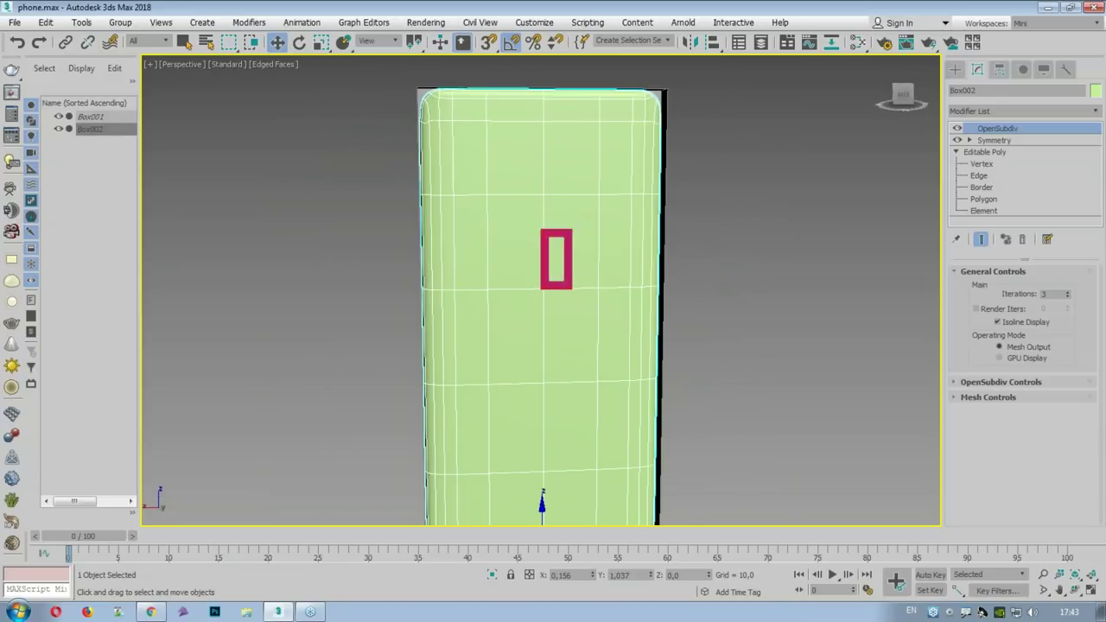
pyautogui.moveTo(614, 279)
pyautogui.keyDown('alt'); pyautogui.mouseDown(button='middle')
pyautogui.moveTo(530, 301)
pyautogui.moveTo(558, 92)
pyautogui.mouseUp(button='middle'); pyautogui.keyUp('alt')
# Step: Check side and three-quarter views, then put Box002 at Polygon level
pyautogui.keyDown('alt'); pyautogui.moveTo(421, 263); pyautogui.dragTo(576, 394, button='middle'); pyautogui.keyUp('alt')
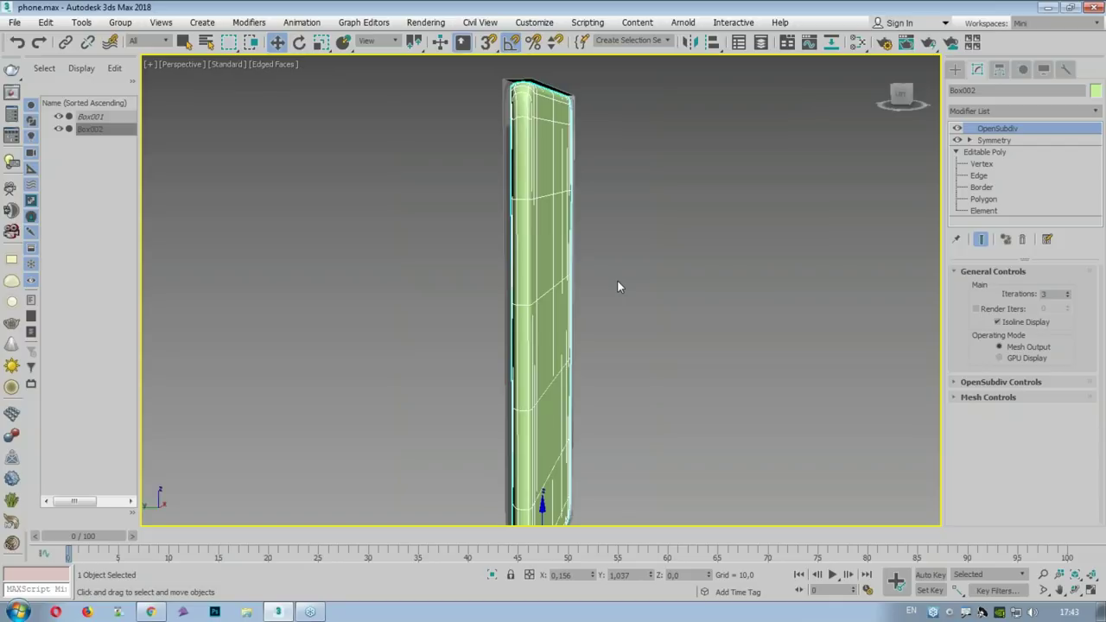
pyautogui.moveTo(625, 207)
pyautogui.keyDown('alt'); pyautogui.mouseDown(button='middle')
pyautogui.moveTo(521, 252)
pyautogui.moveTo(486, 209)
pyautogui.moveTo(551, 199)
pyautogui.moveTo(471, 164)
pyautogui.moveTo(481, 224)
pyautogui.mouseUp(button='middle'); pyautogui.keyUp('alt')
pyautogui.scroll(3, 484, 169)
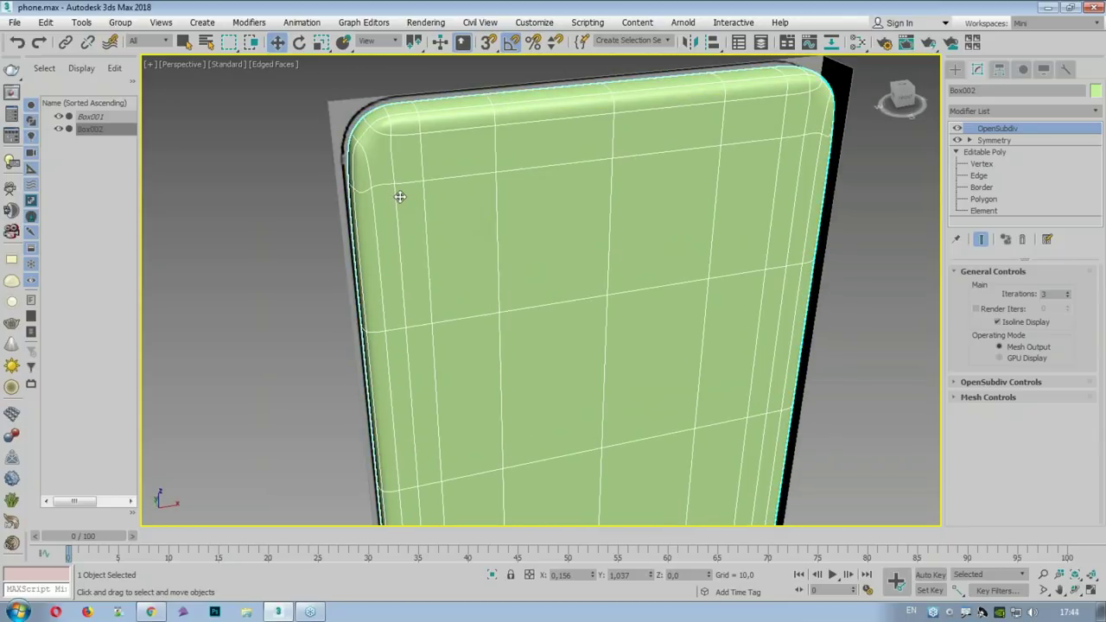
pyautogui.click(984, 199)
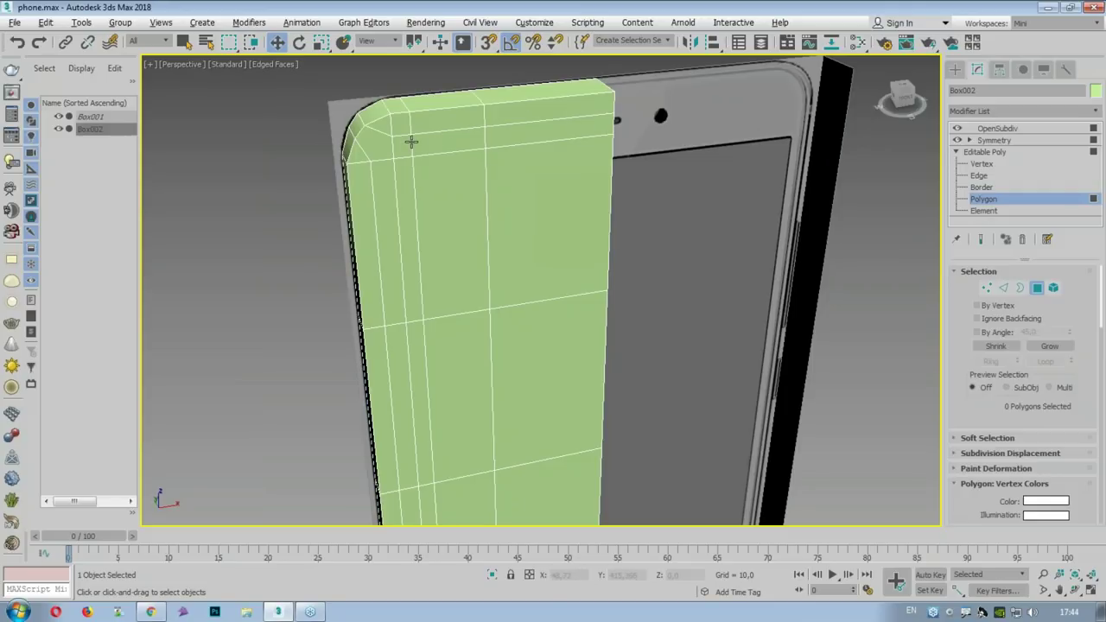
pyautogui.keyDown('alt'); pyautogui.moveTo(412, 142); pyautogui.dragTo(442, 140, button='middle'); pyautogui.keyUp('alt')
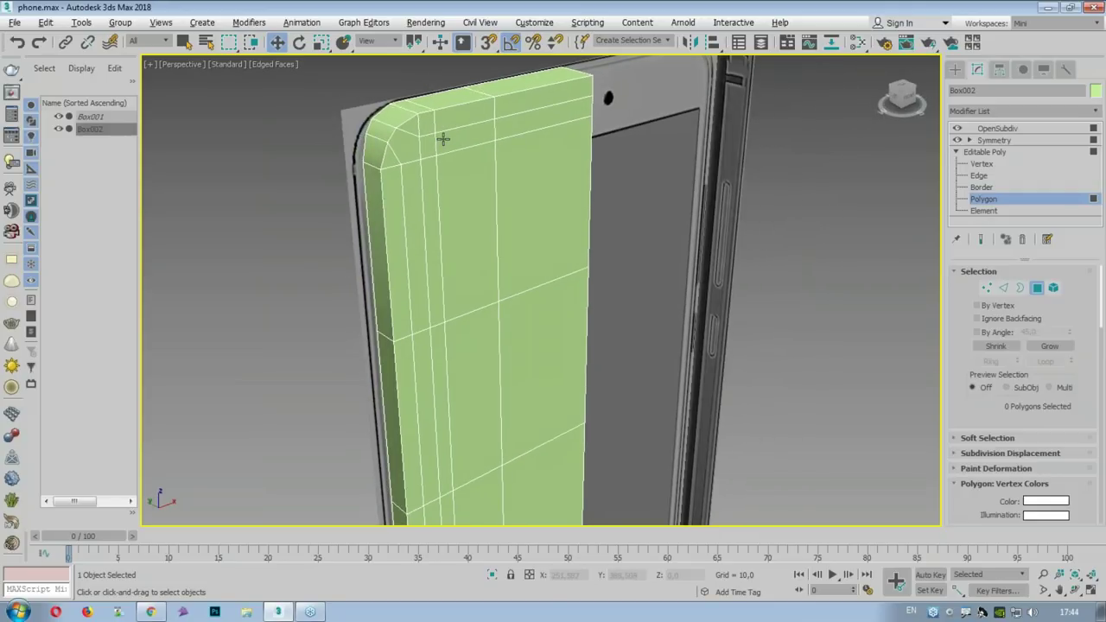
pyautogui.keyDown('alt'); pyautogui.moveTo(443, 139); pyautogui.dragTo(406, 147, button='middle'); pyautogui.keyUp('alt')
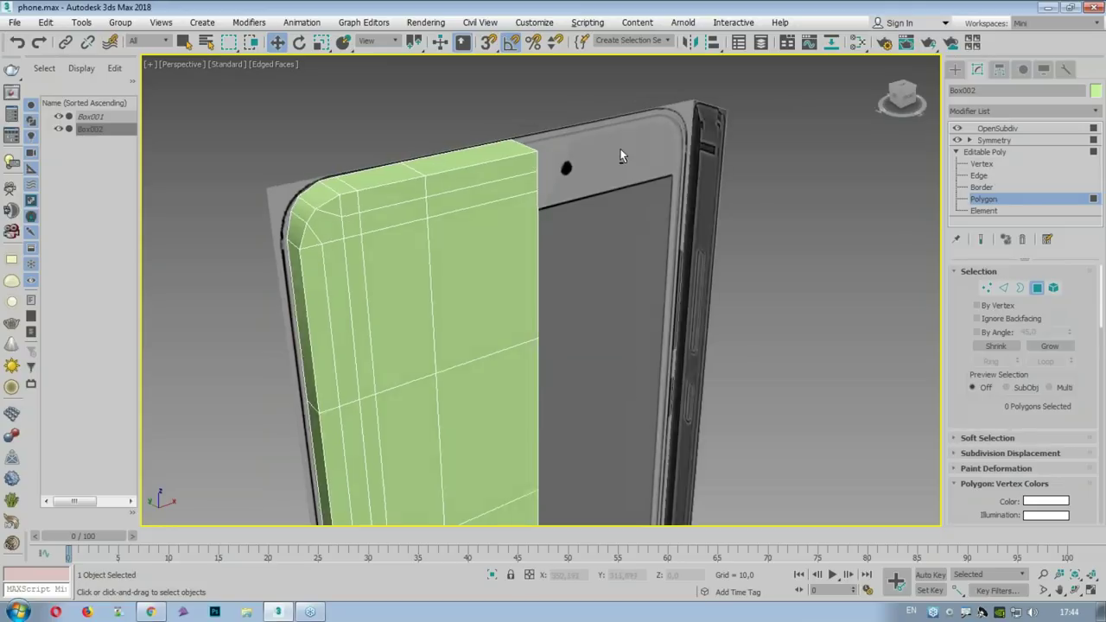
pyautogui.keyDown('alt'); pyautogui.moveTo(518, 302); pyautogui.dragTo(484, 294, button='middle'); pyautogui.keyUp('alt')
pyautogui.moveTo(489, 105)
pyautogui.mouseDown()
pyautogui.moveTo(650, 93)
pyautogui.moveTo(661, 311)
pyautogui.moveTo(652, 412)
pyautogui.mouseUp()
pyautogui.keyDown('alt'); pyautogui.moveTo(631, 335); pyautogui.dragTo(769, 94, button='middle'); pyautogui.keyUp('alt')
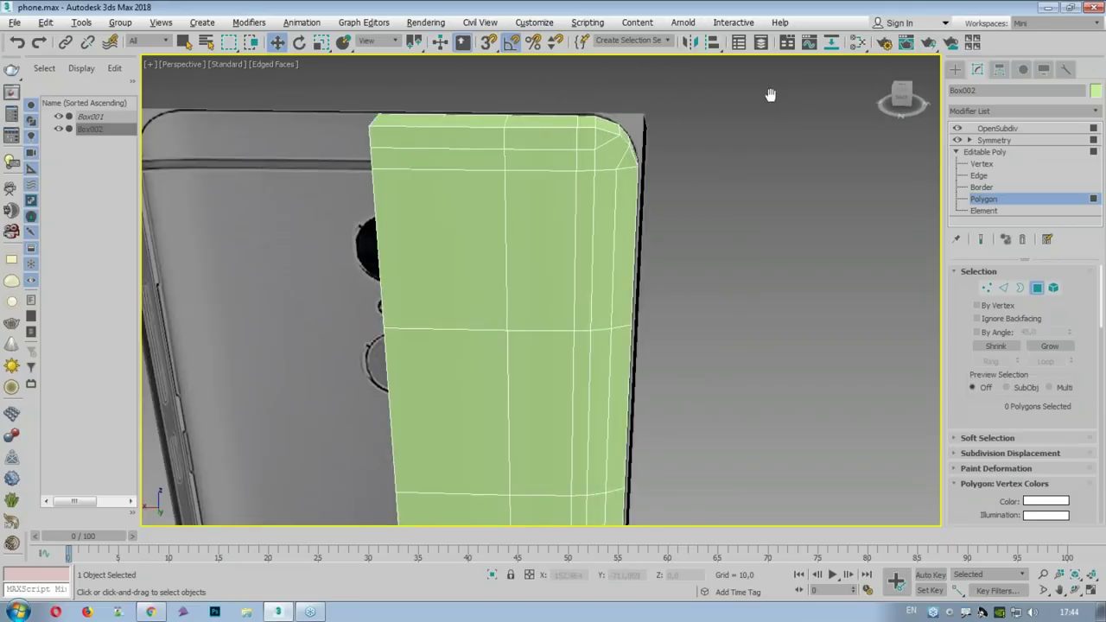
pyautogui.moveTo(458, 128)
pyautogui.mouseDown()
pyautogui.moveTo(290, 123)
pyautogui.moveTo(255, 237)
pyautogui.moveTo(256, 288)
pyautogui.mouseUp()
pyautogui.moveTo(371, 173)
pyautogui.keyDown('alt'); pyautogui.mouseDown(button='middle')
pyautogui.moveTo(425, 142)
pyautogui.moveTo(519, 122)
pyautogui.mouseUp(button='middle'); pyautogui.keyUp('alt')
pyautogui.moveTo(584, 153); pyautogui.dragTo(567, 314)
pyautogui.moveTo(596, 341)
pyautogui.keyDown('alt'); pyautogui.mouseDown(button='middle')
pyautogui.moveTo(673, 247)
pyautogui.moveTo(765, 247)
pyautogui.moveTo(642, 275)
pyautogui.moveTo(573, 353)
pyautogui.mouseUp(button='middle'); pyautogui.keyUp('alt')
pyautogui.moveTo(573, 353)
pyautogui.mouseDown()
pyautogui.moveTo(570, 366)
pyautogui.moveTo(553, 304)
pyautogui.moveTo(689, 138)
pyautogui.moveTo(557, 373)
pyautogui.mouseUp()
pyautogui.click(537, 387)
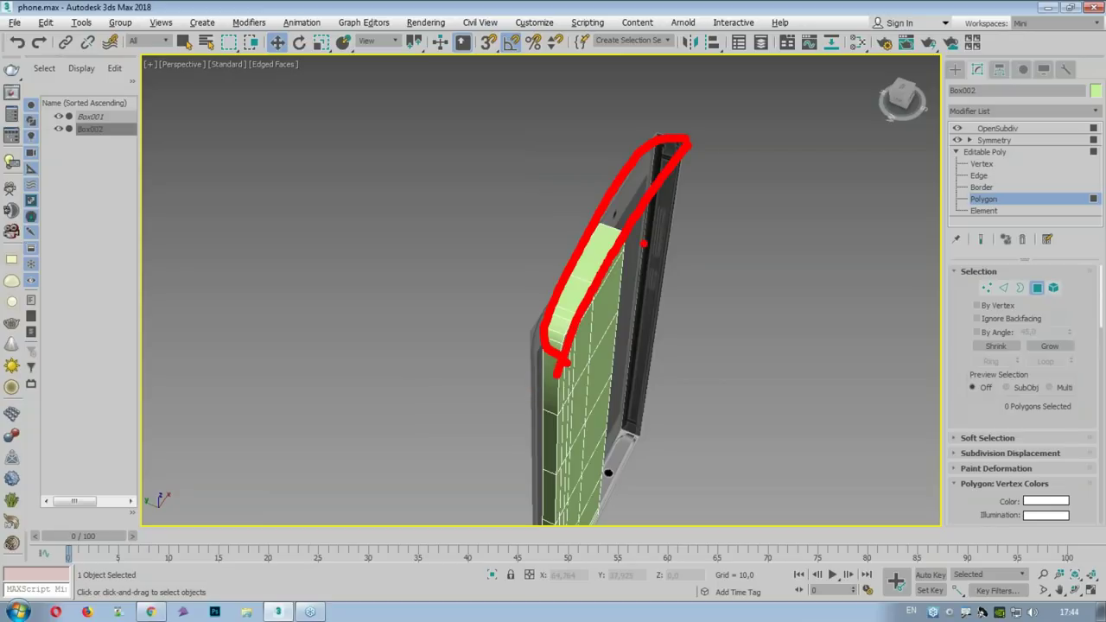
pyautogui.moveTo(691, 148)
pyautogui.mouseDown()
pyautogui.moveTo(576, 367)
pyautogui.moveTo(596, 518)
pyautogui.mouseUp()
pyautogui.moveTo(716, 168); pyautogui.dragTo(698, 473)
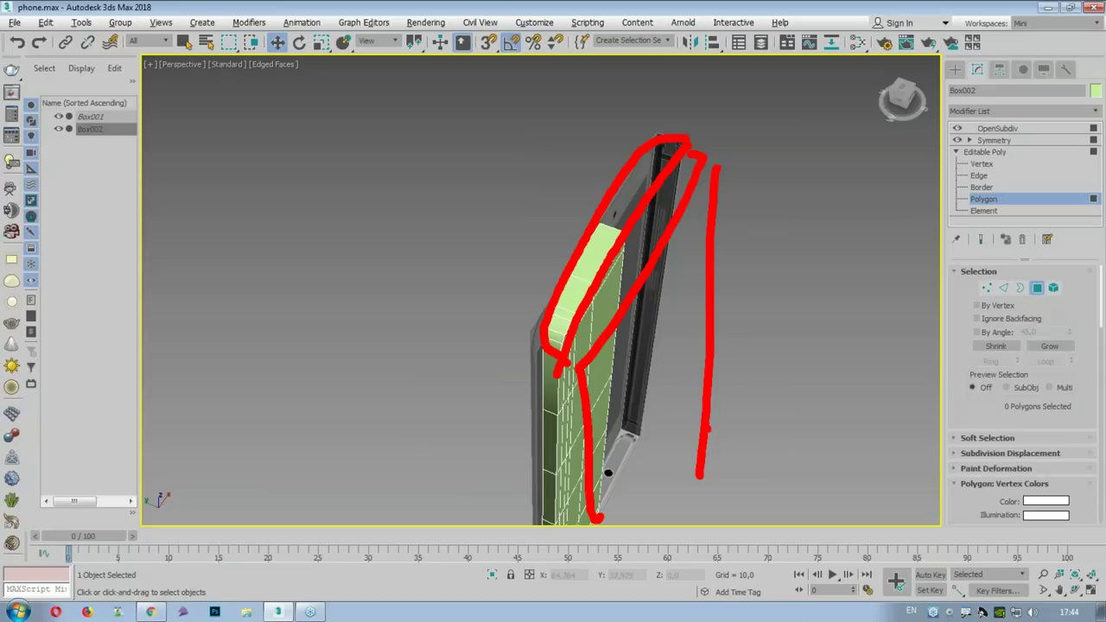
pyautogui.press('e')
pyautogui.keyDown('alt'); pyautogui.moveTo(574, 352); pyautogui.dragTo(562, 131, button='middle'); pyautogui.keyUp('alt')
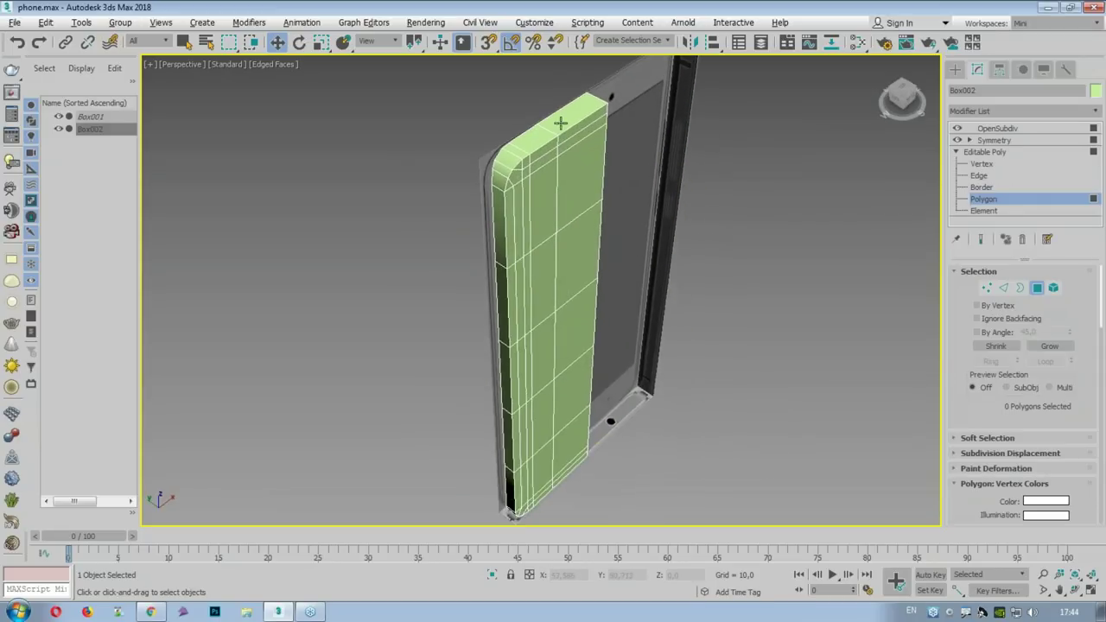
pyautogui.moveTo(619, 103)
pyautogui.mouseDown()
pyautogui.moveTo(628, 100)
pyautogui.moveTo(485, 202)
pyautogui.moveTo(473, 342)
pyautogui.moveTo(498, 498)
pyautogui.mouseUp()
pyautogui.press('e')
pyautogui.scroll(2, 536, 81)
pyautogui.scroll(3, 535, 81)
pyautogui.scroll(3, 545, 77)
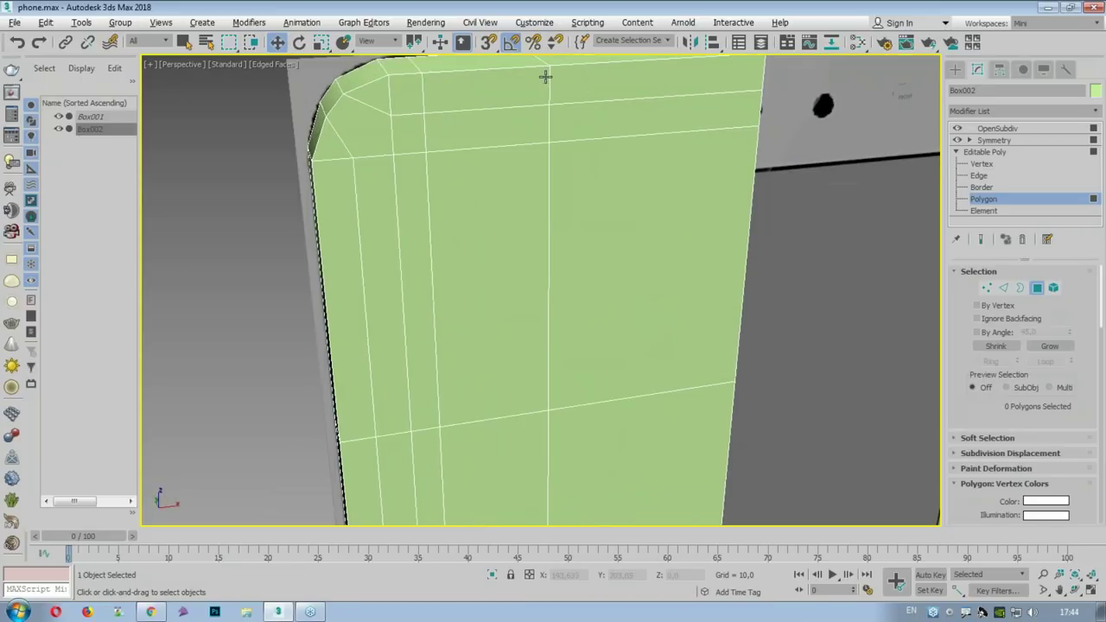
pyautogui.scroll(-5, 545, 77)
pyautogui.keyDown('alt'); pyautogui.moveTo(481, 180); pyautogui.dragTo(553, 185, button='middle'); pyautogui.keyUp('alt')
pyautogui.moveTo(652, 136)
pyautogui.mouseDown()
pyautogui.moveTo(671, 152)
pyautogui.moveTo(515, 139)
pyautogui.moveTo(395, 153)
pyautogui.mouseUp()
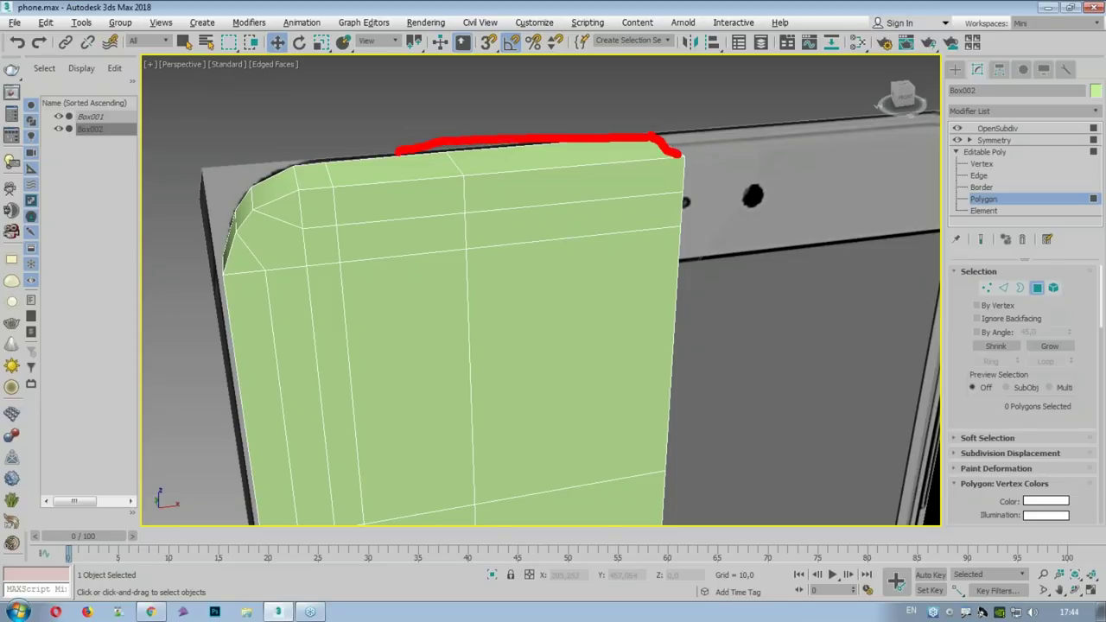
pyautogui.moveTo(679, 171)
pyautogui.mouseDown()
pyautogui.moveTo(316, 207)
pyautogui.moveTo(248, 246)
pyautogui.moveTo(260, 525)
pyautogui.mouseUp()
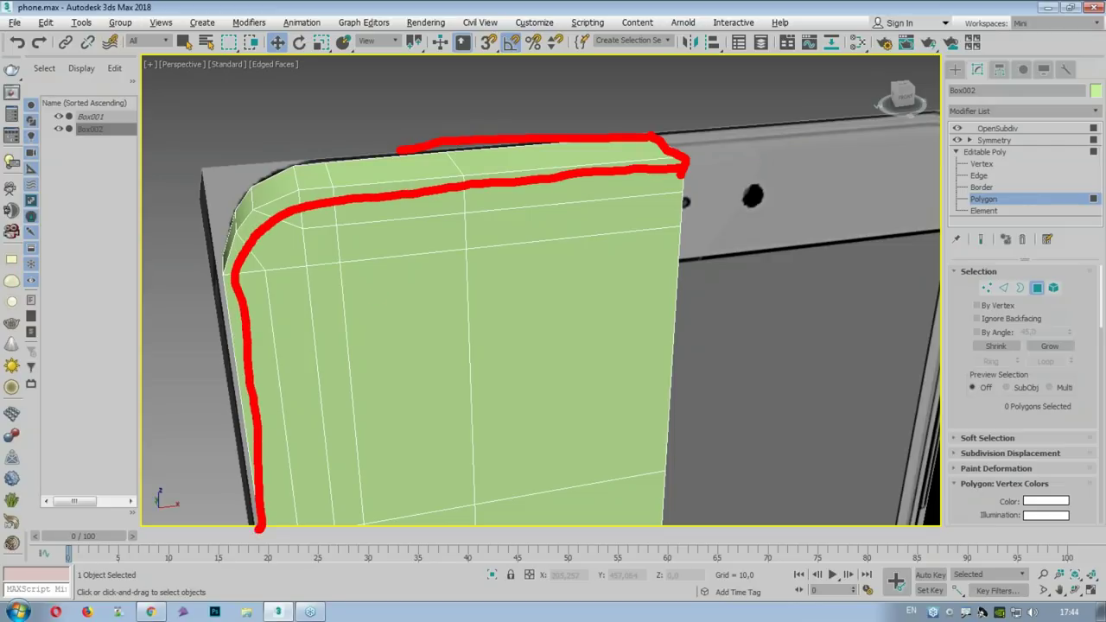
pyautogui.press('Escape')
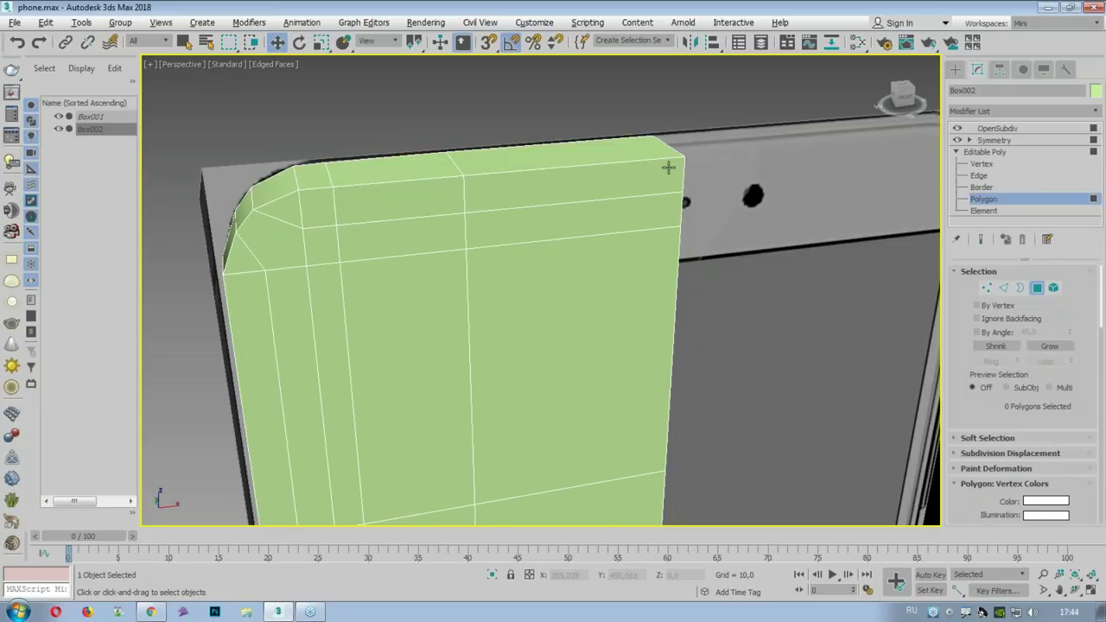
# Step: Cut new edges across the rounded top-right corner of the base cage
pyautogui.click(993, 164)
pyautogui.scroll(-5, 976, 406)
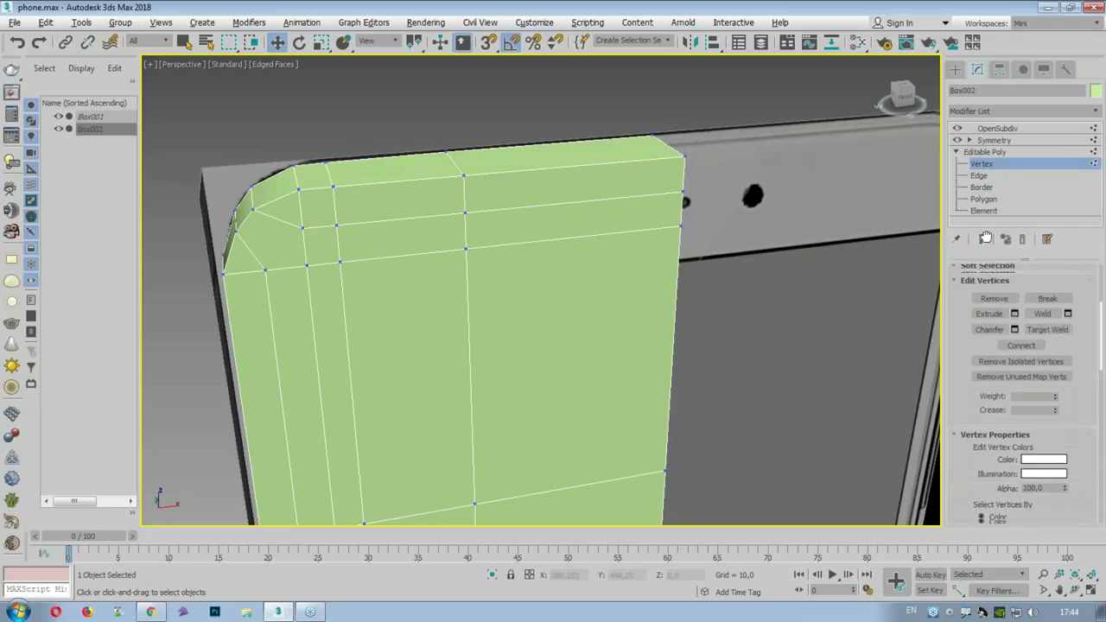
pyautogui.scroll(-5, 1002, 402)
pyautogui.scroll(-5, 961, 346)
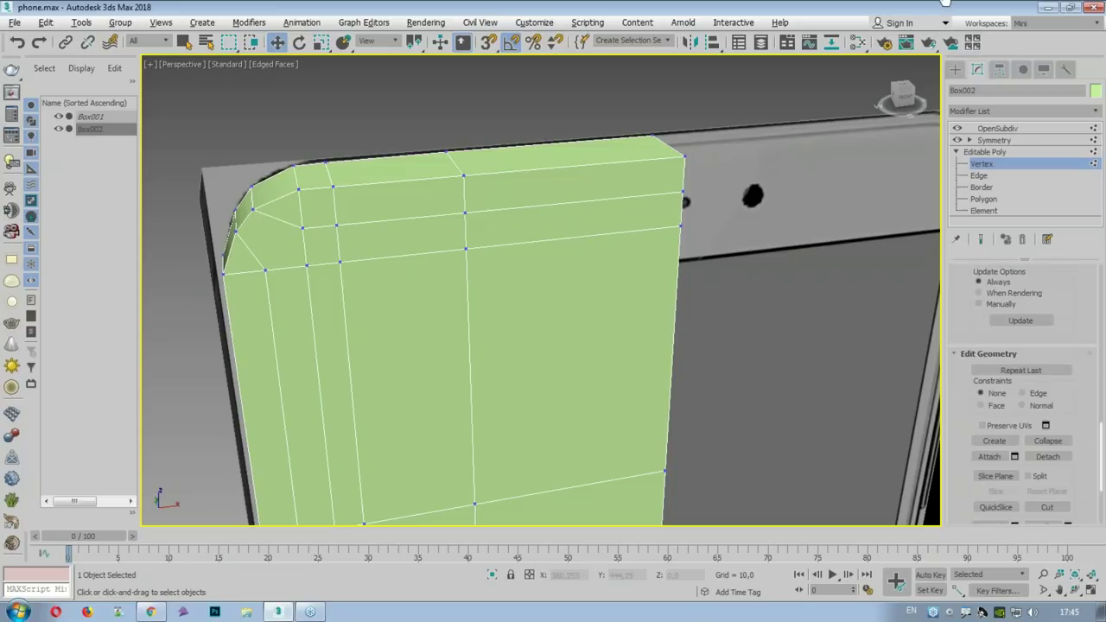
pyautogui.click(1046, 507)
pyautogui.click(683, 161)
pyautogui.click(464, 178)
pyautogui.click(334, 193)
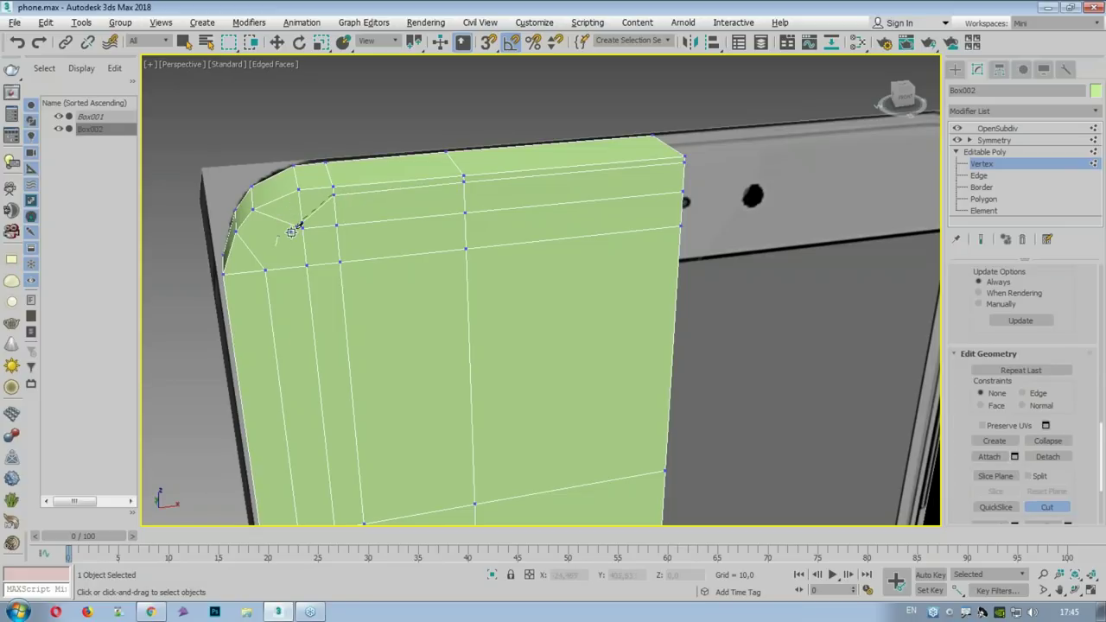
pyautogui.rightClick(476, 235)
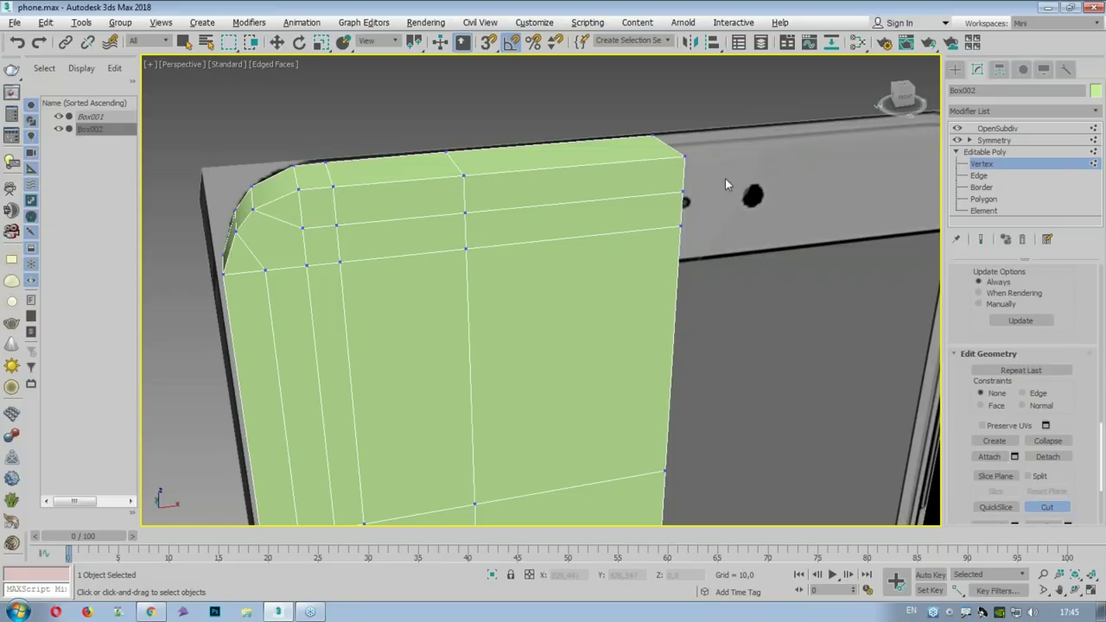
# Step: In Edge mode, select the short edges crossing the top front rim and corner
pyautogui.press('w')
pyautogui.click(977, 175)
pyautogui.click(674, 152)
pyautogui.click(461, 188)
pyautogui.keyDown('ctrl'); pyautogui.click(332, 205); pyautogui.keyUp('ctrl')
pyautogui.keyDown('ctrl'); pyautogui.click(302, 213); pyautogui.keyUp('ctrl')
pyautogui.keyDown('ctrl'); pyautogui.click(278, 219); pyautogui.keyUp('ctrl')
pyautogui.keyDown('ctrl'); pyautogui.click(251, 244); pyautogui.keyUp('ctrl')
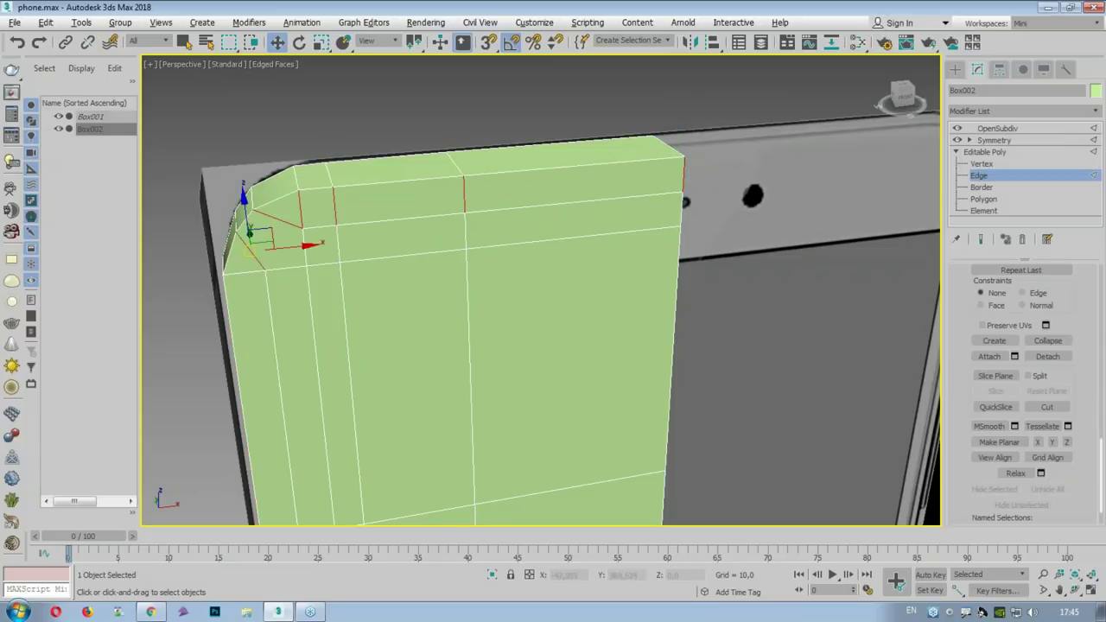
# Step: Add the side, bottom-corner and bottom rim crossing edges to the selection
pyautogui.keyDown('alt'); pyautogui.moveTo(245, 273); pyautogui.dragTo(293, 331, button='middle'); pyautogui.keyUp('alt')
pyautogui.click(282, 184)
pyautogui.click(307, 362)
pyautogui.moveTo(307, 363); pyautogui.dragTo(334, 314, button='middle')
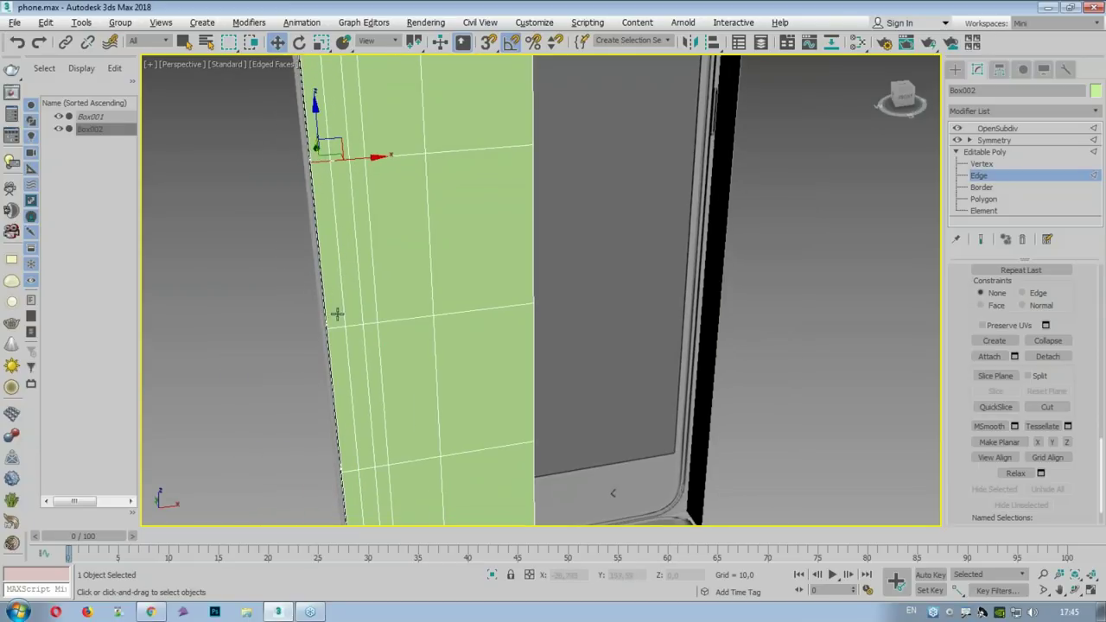
pyautogui.scroll(-2, 336, 323)
pyautogui.scroll(3, 363, 259)
pyautogui.click(362, 316)
pyautogui.scroll(3, 393, 429)
pyautogui.click(393, 383)
pyautogui.keyDown('ctrl'); pyautogui.click(403, 412); pyautogui.keyUp('ctrl')
pyautogui.keyDown('ctrl'); pyautogui.click(446, 438); pyautogui.keyUp('ctrl')
pyautogui.keyDown('ctrl'); pyautogui.click(471, 446); pyautogui.keyUp('ctrl')
pyautogui.keyDown('ctrl'); pyautogui.click(509, 437); pyautogui.keyUp('ctrl')
pyautogui.keyDown('ctrl'); pyautogui.click(656, 412); pyautogui.keyUp('ctrl')
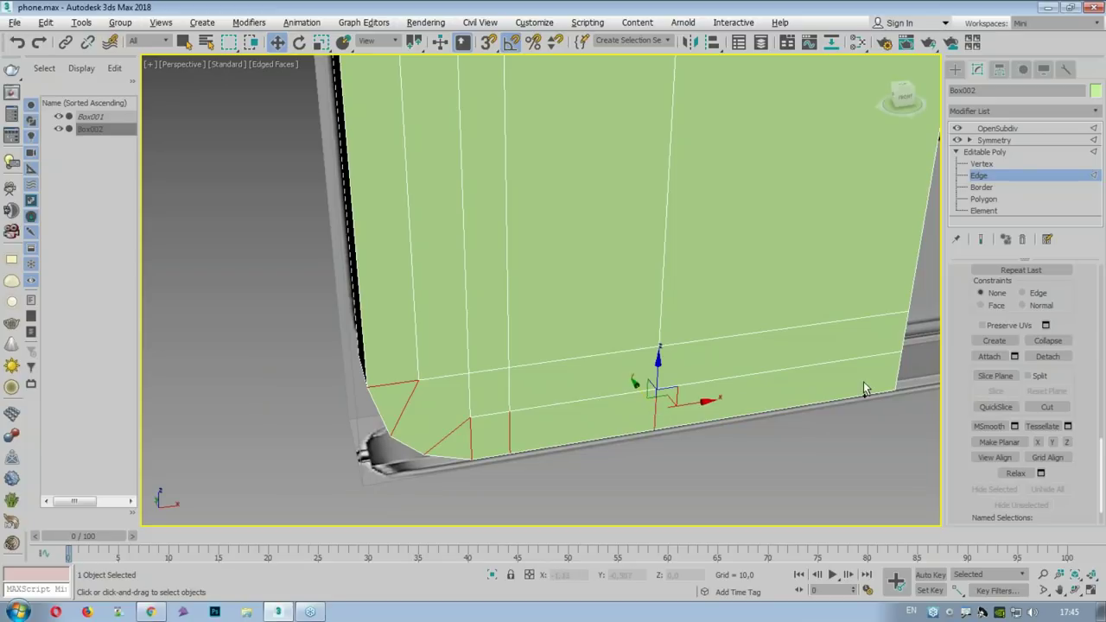
pyautogui.keyDown('ctrl'); pyautogui.click(894, 380); pyautogui.keyUp('ctrl')
# Step: Scroll the command panel down to the edge tools and adjust the view
pyautogui.moveTo(1091, 329); pyautogui.dragTo(1091, 284)
pyautogui.scroll(-3, 1091, 284)
pyautogui.scroll(-3, 1037, 286)
pyautogui.scroll(-3, 994, 289)
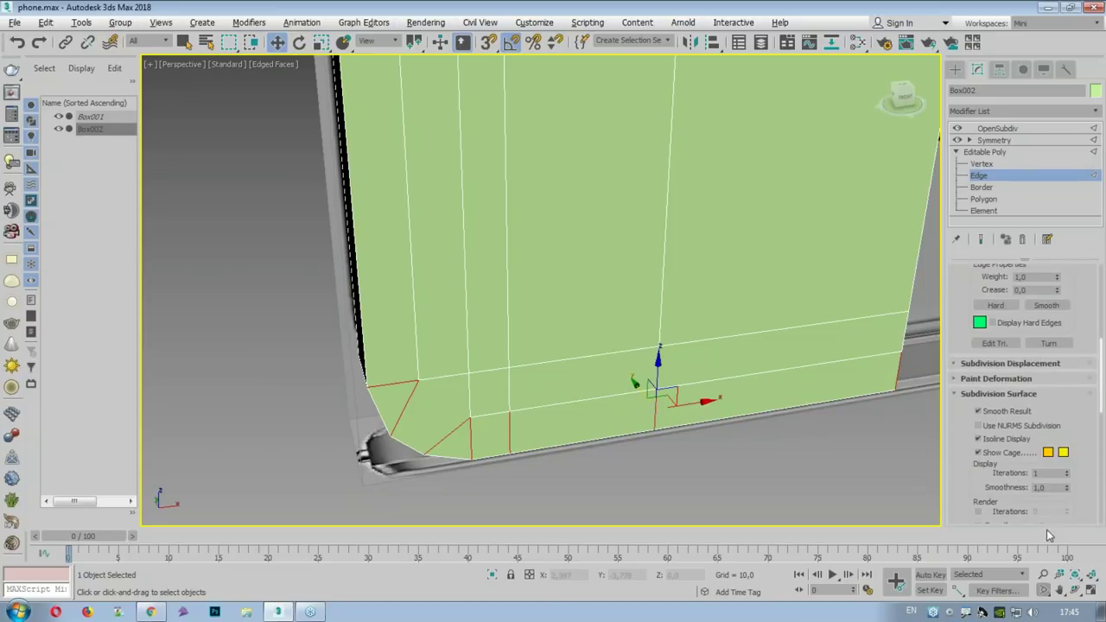
pyautogui.moveTo(966, 289); pyautogui.dragTo(973, 436)
pyautogui.moveTo(894, 373); pyautogui.dragTo(471, 427)
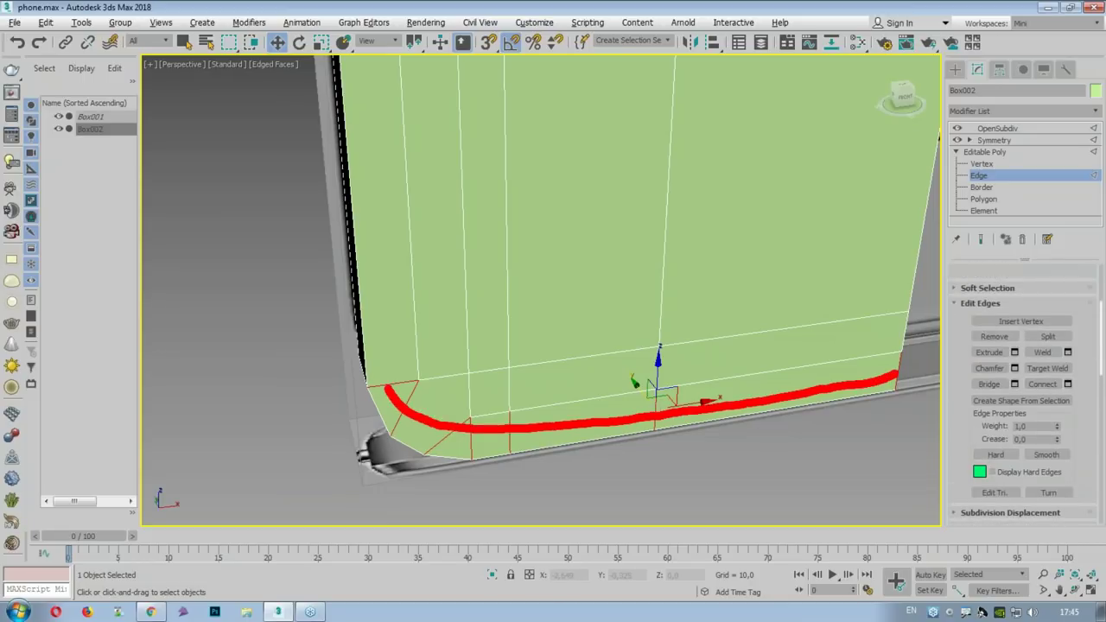
pyautogui.moveTo(471, 427); pyautogui.dragTo(326, 1)
pyautogui.press('Escape')
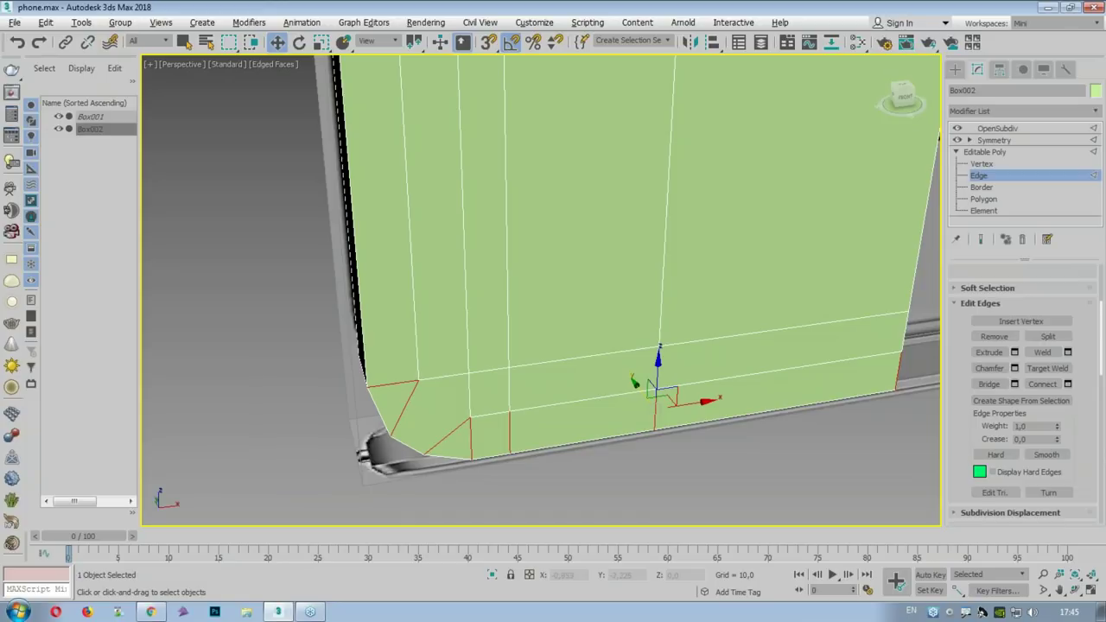
# Step: Connect the selected edges with 1 segment and Slide set to -39
pyautogui.click(1067, 384)
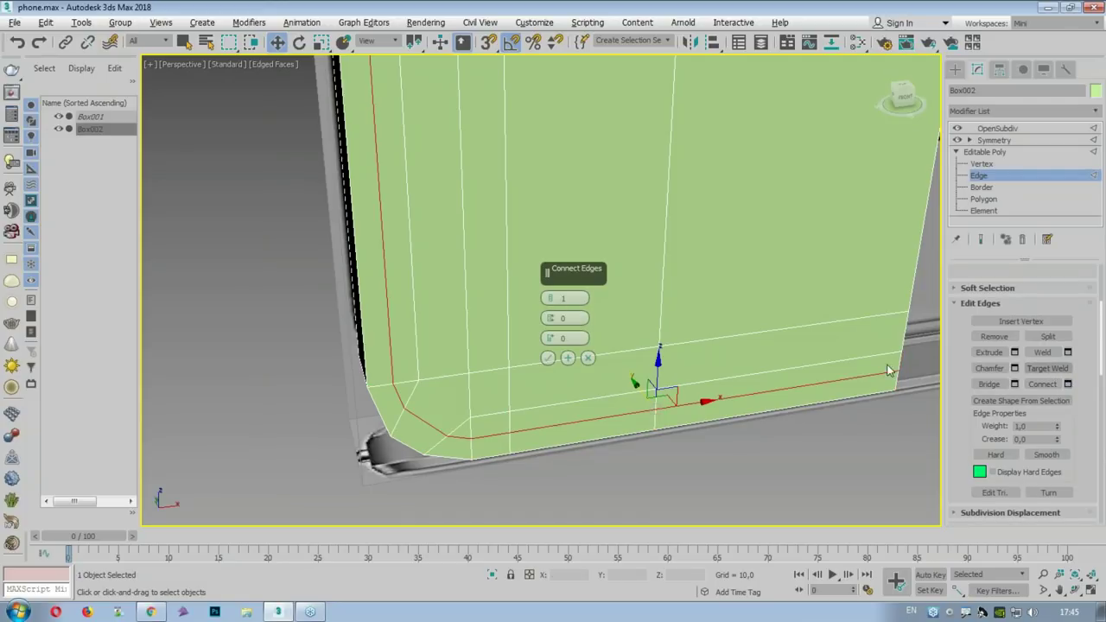
pyautogui.moveTo(550, 337)
pyautogui.mouseDown()
pyautogui.moveTo(551, 255)
pyautogui.moveTo(594, 512)
pyautogui.moveTo(640, 353)
pyautogui.moveTo(646, 436)
pyautogui.mouseUp()
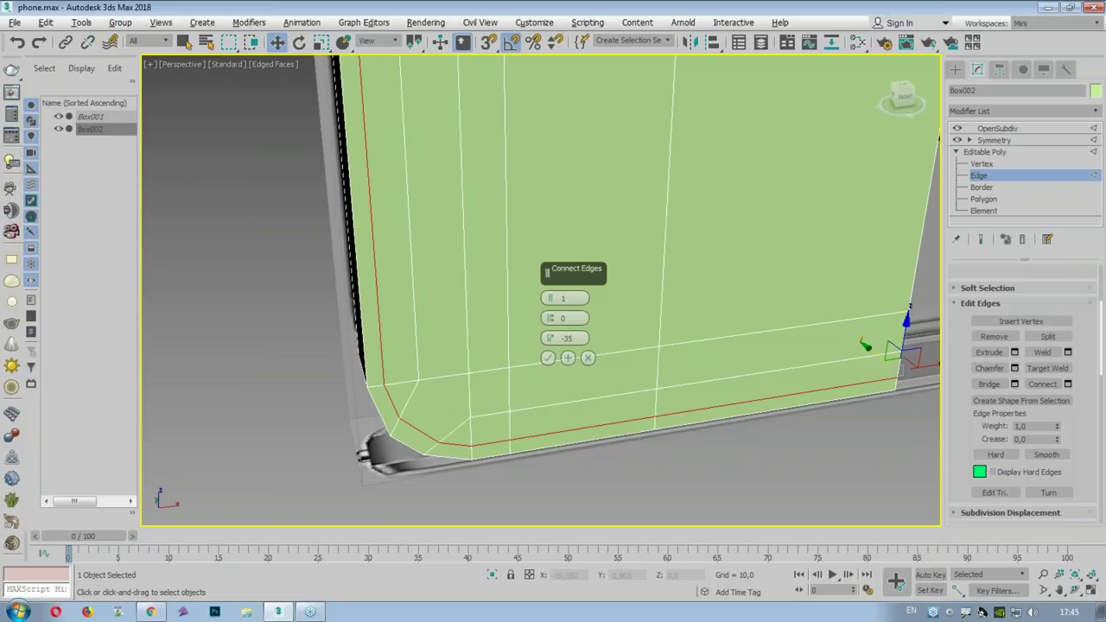
pyautogui.moveTo(566, 337); pyautogui.dragTo(562, 341)
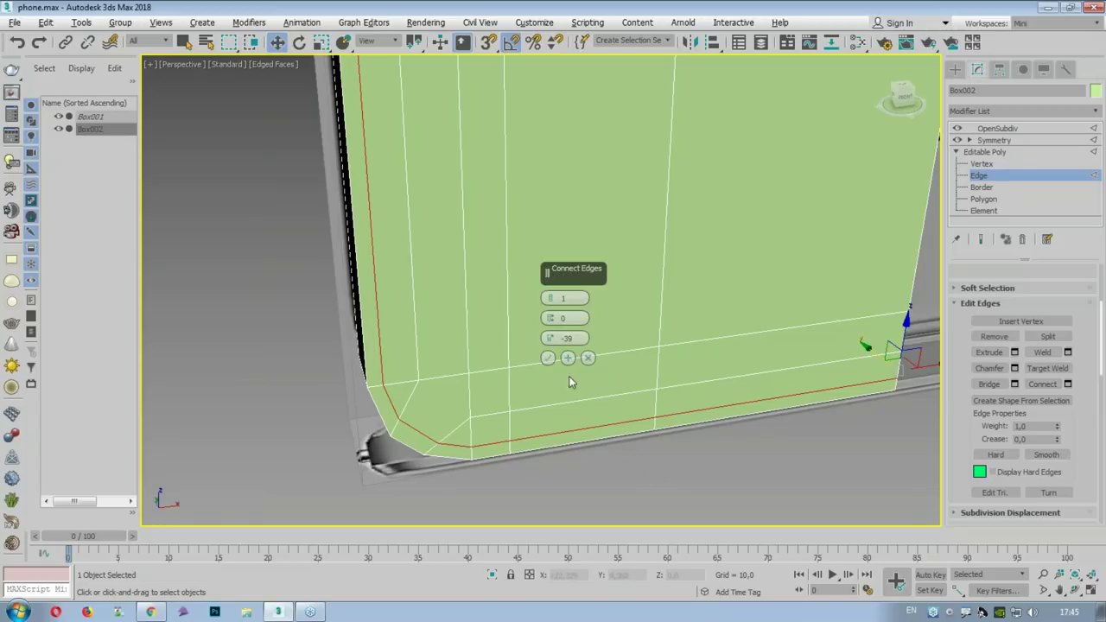
pyautogui.click(548, 358)
# Step: Orbit around the phone's top edge to inspect the new loop
pyautogui.scroll(-3, 617, 273)
pyautogui.moveTo(576, 234)
pyautogui.mouseDown(button='middle')
pyautogui.moveTo(553, 319)
pyautogui.moveTo(509, 316)
pyautogui.moveTo(556, 378)
pyautogui.mouseUp(button='middle')
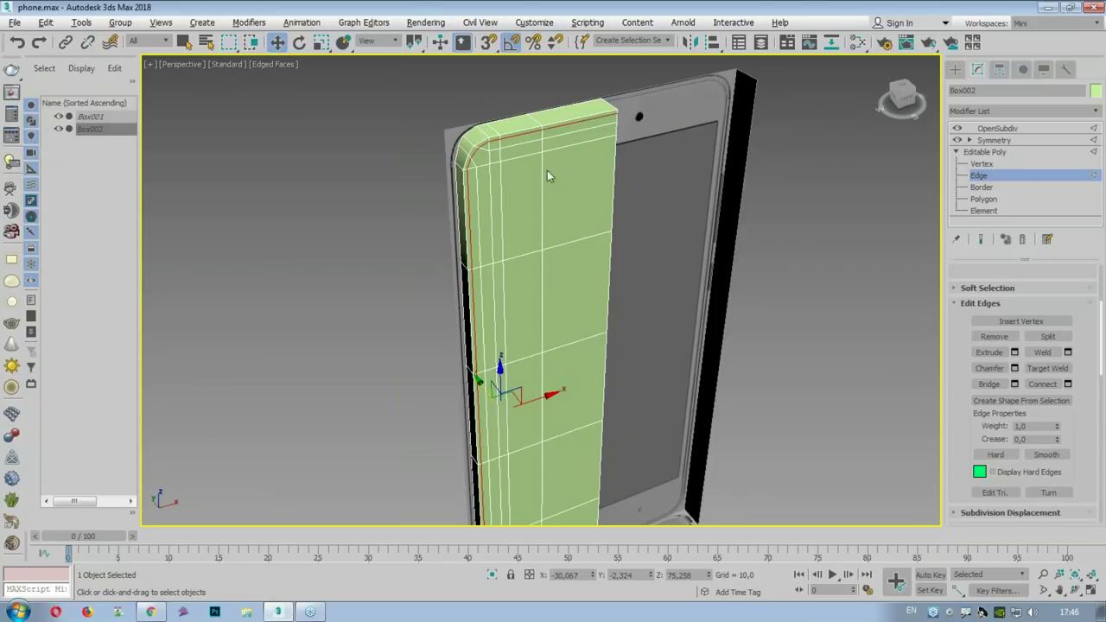
pyautogui.moveTo(598, 213)
pyautogui.keyDown('alt'); pyautogui.mouseDown(button='middle')
pyautogui.moveTo(592, 135)
pyautogui.moveTo(716, 136)
pyautogui.mouseUp(button='middle'); pyautogui.keyUp('alt')
pyautogui.scroll(5, 591, 158)
pyautogui.scroll(-3, 751, 187)
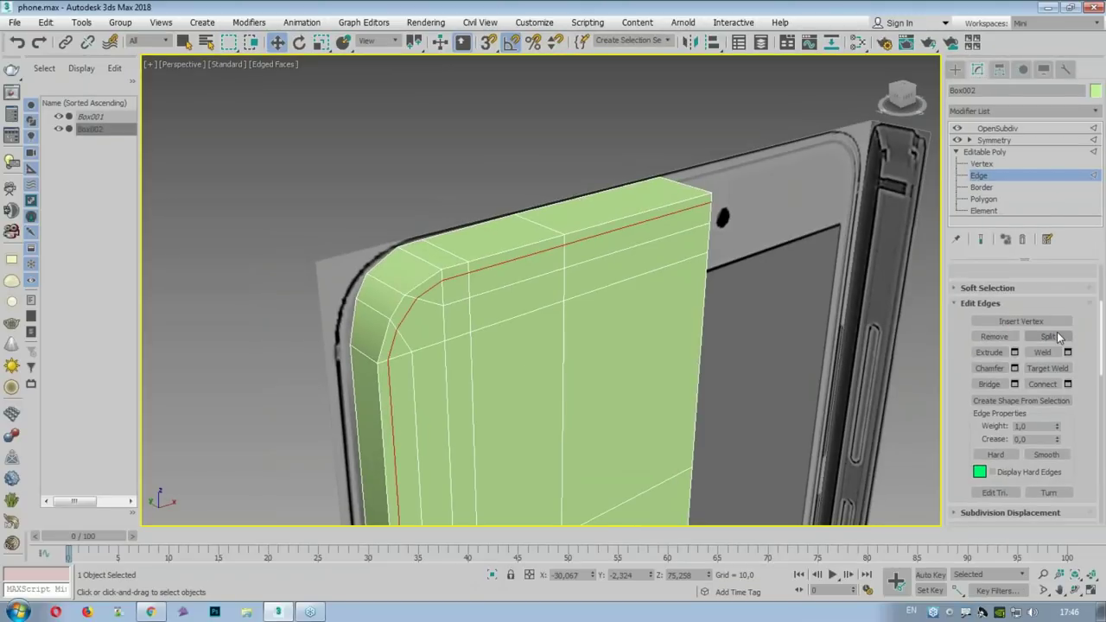
pyautogui.click(1056, 335)
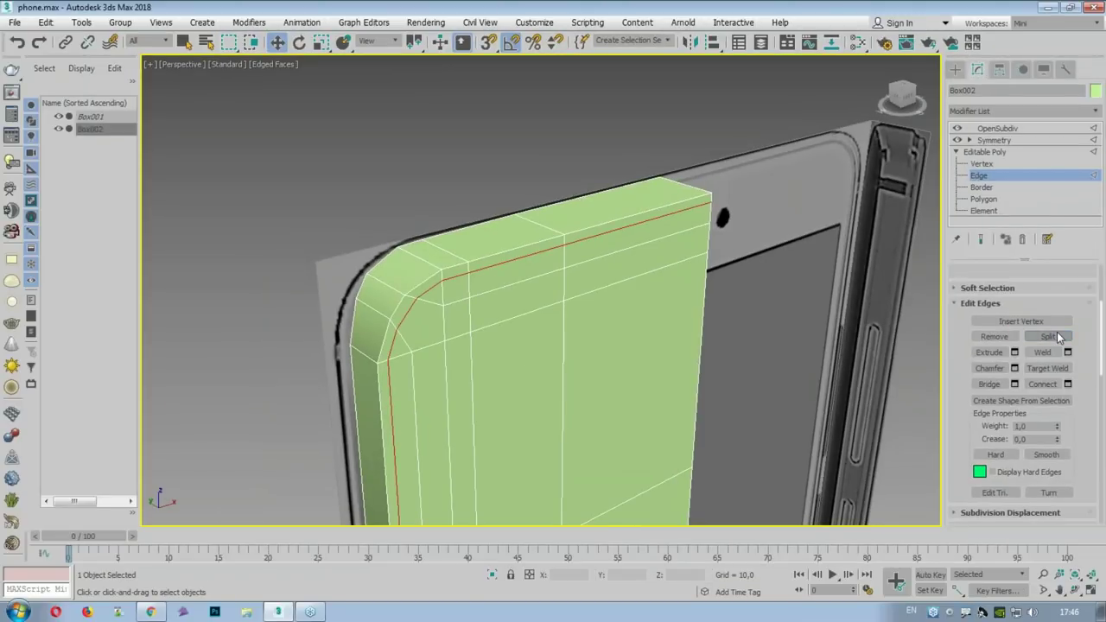
# Step: At Element level, select the phone's flat front face element
pyautogui.click(1004, 211)
pyautogui.click(666, 196)
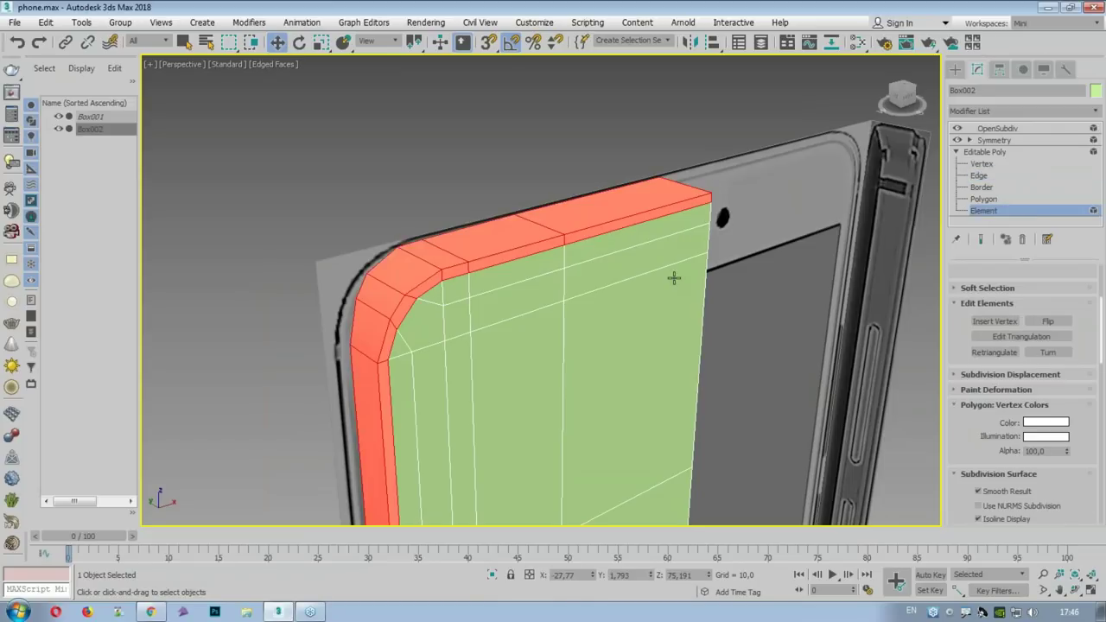
pyautogui.click(674, 278)
pyautogui.click(635, 213)
pyautogui.click(661, 258)
# Step: Collapse the vertex colour, subdivision surface and material ID rollouts to reach Detach
pyautogui.scroll(-5, 965, 349)
pyautogui.scroll(-5, 965, 348)
pyautogui.scroll(15, 965, 349)
pyautogui.moveTo(968, 419); pyautogui.dragTo(976, 307)
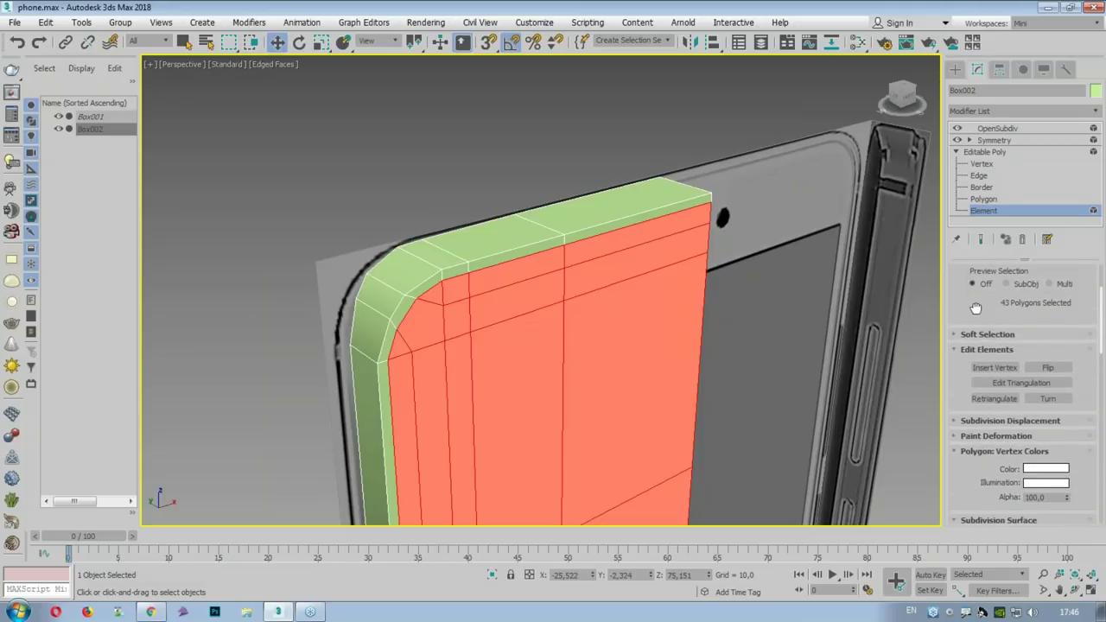
pyautogui.scroll(-2, 975, 328)
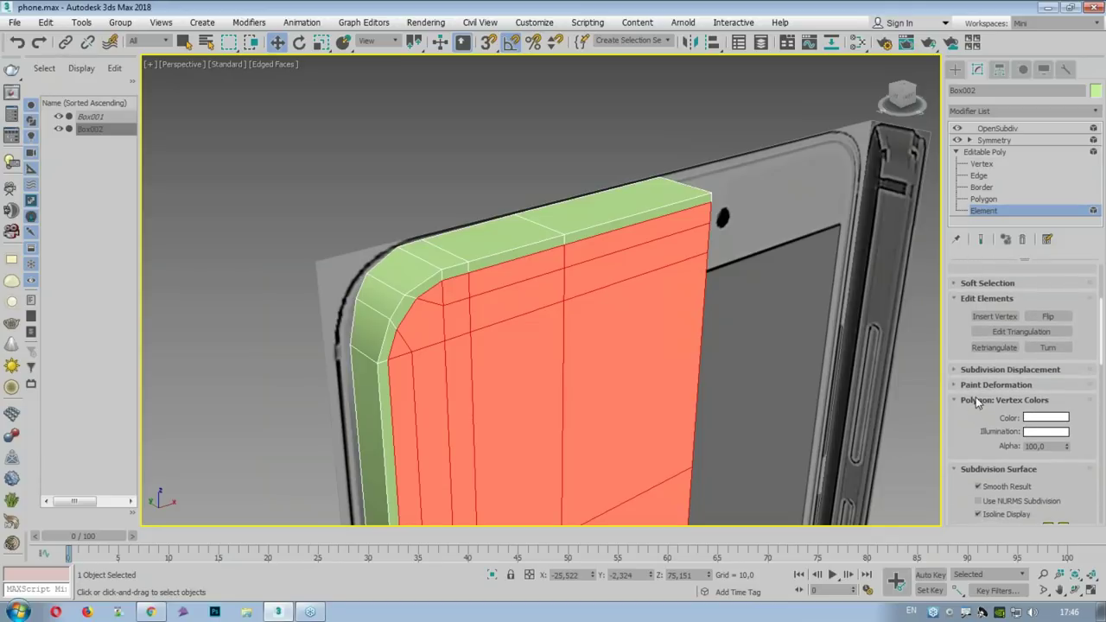
pyautogui.click(976, 401)
pyautogui.click(973, 416)
pyautogui.click(969, 431)
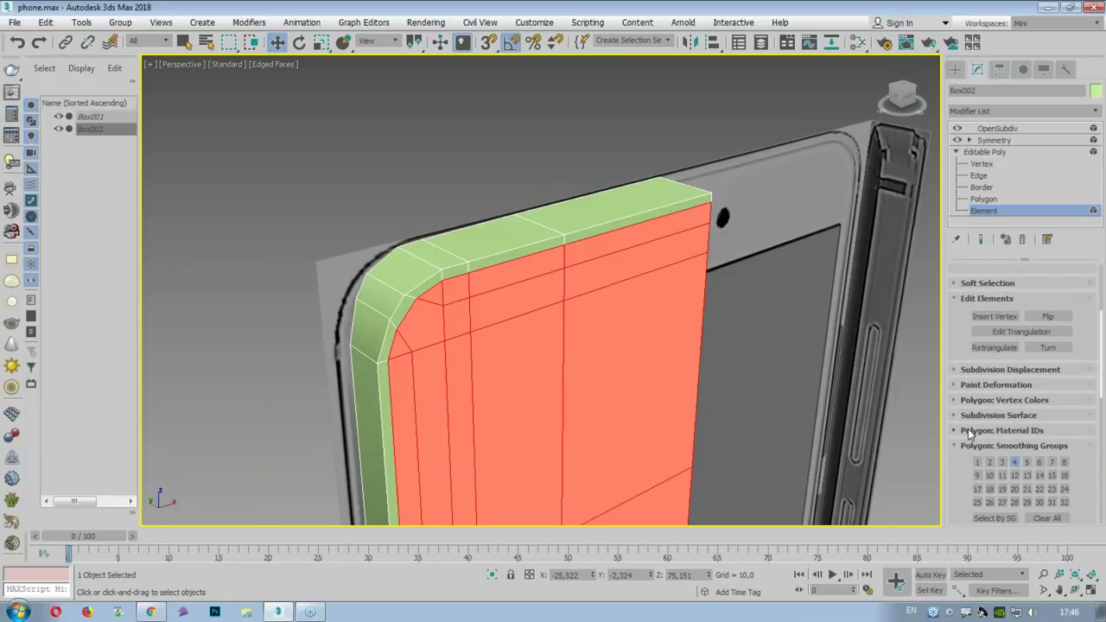
pyautogui.moveTo(957, 465); pyautogui.dragTo(962, 212)
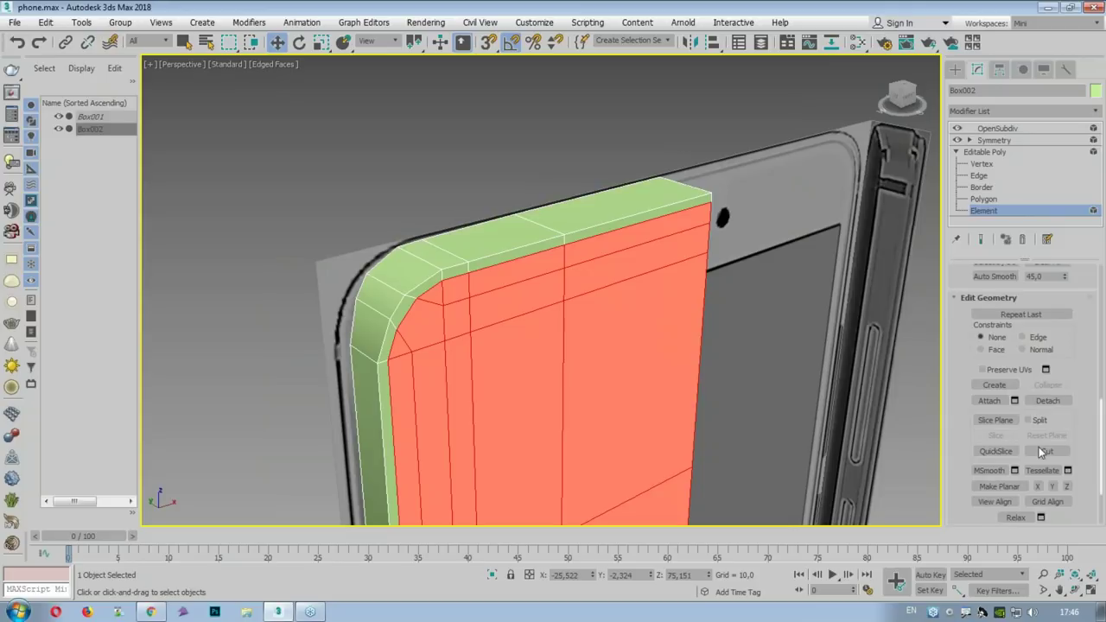
# Step: Detach the front face element as a new object named 'screen'
pyautogui.click(1046, 401)
pyautogui.write('screen')
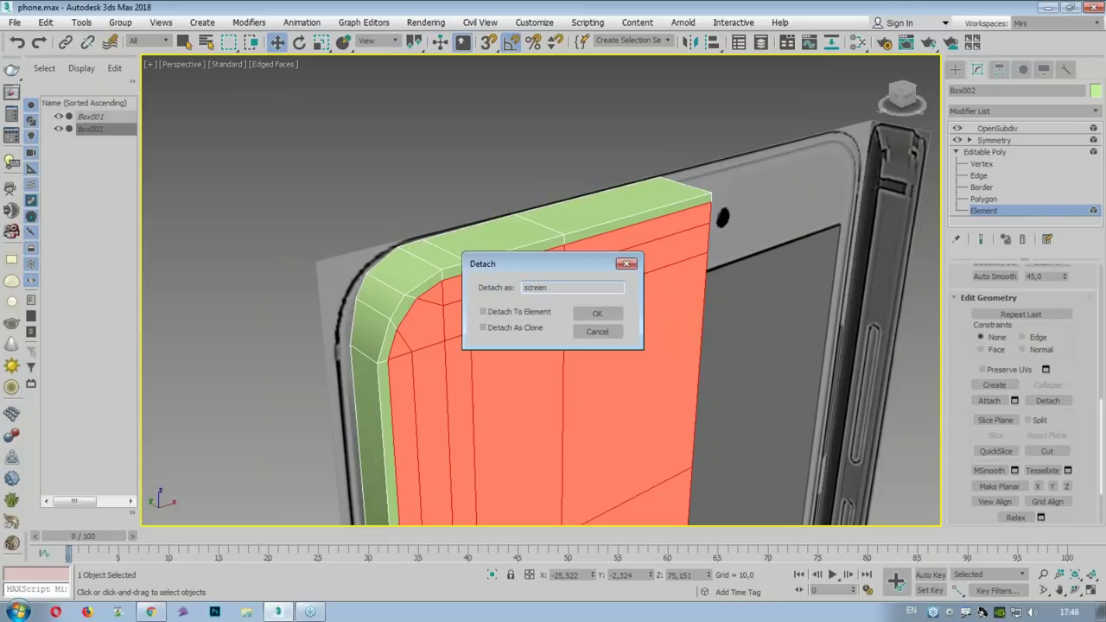
pyautogui.click(596, 314)
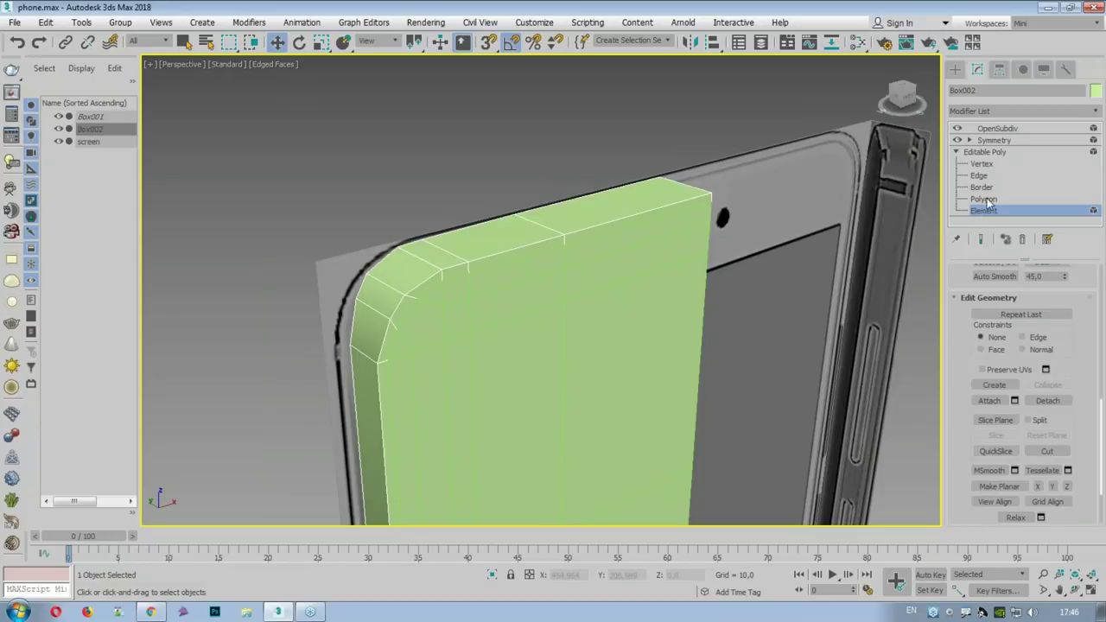
pyautogui.click(993, 128)
# Step: Copy Box002's OpenSubdiv and Symmetry modifiers and paste them onto the screen
pyautogui.rightClick(993, 133)
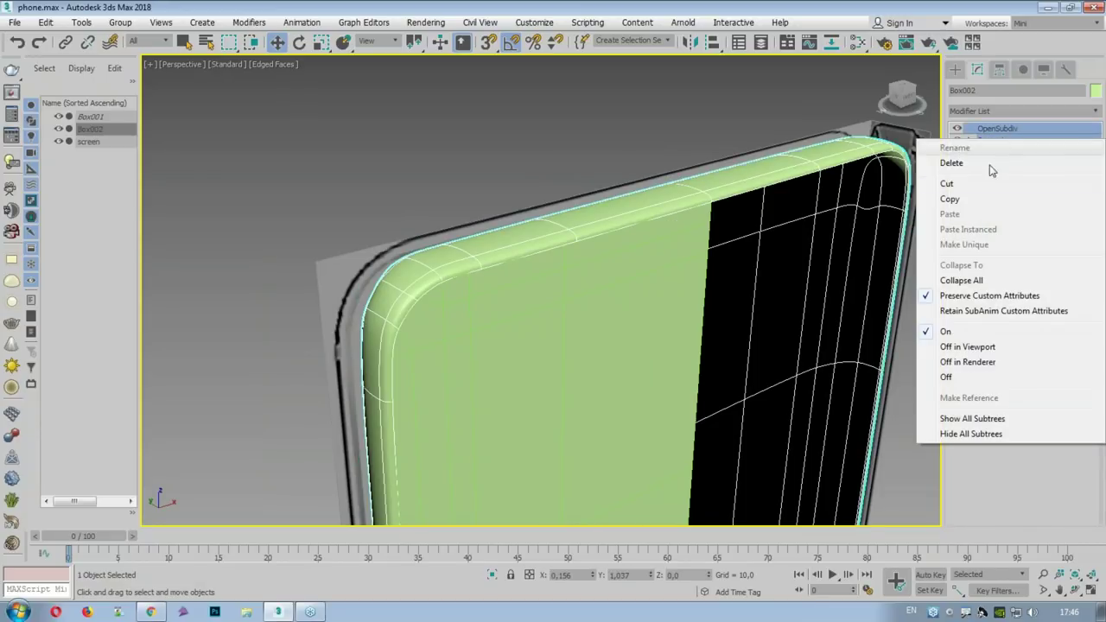
pyautogui.press('Escape')
pyautogui.keyDown('ctrl'); pyautogui.click(1010, 139); pyautogui.keyUp('ctrl')
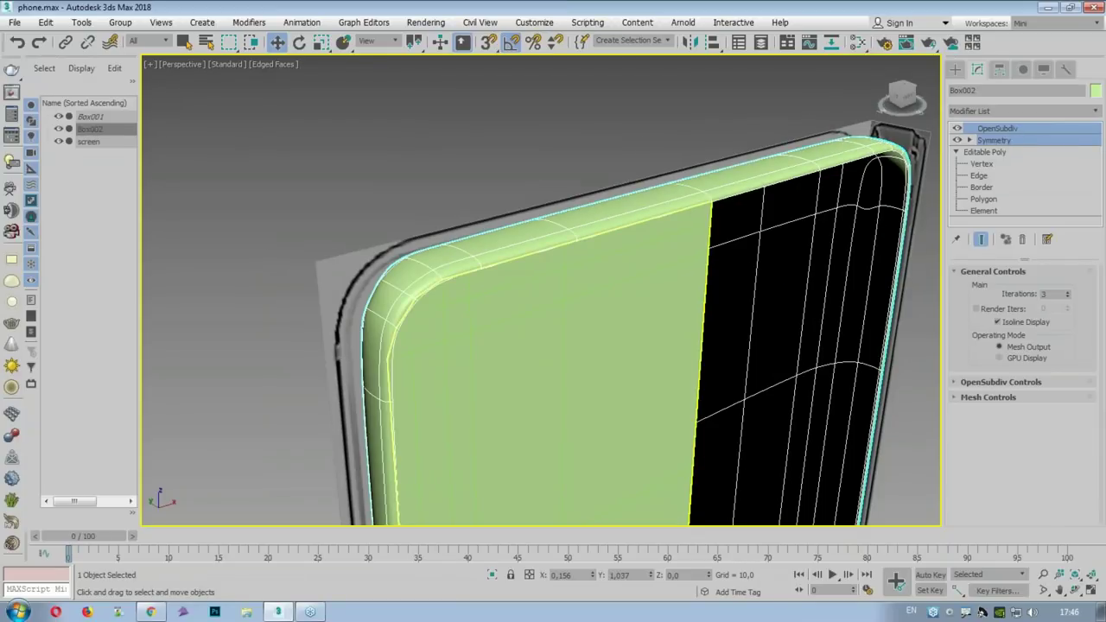
pyautogui.click(1021, 239)
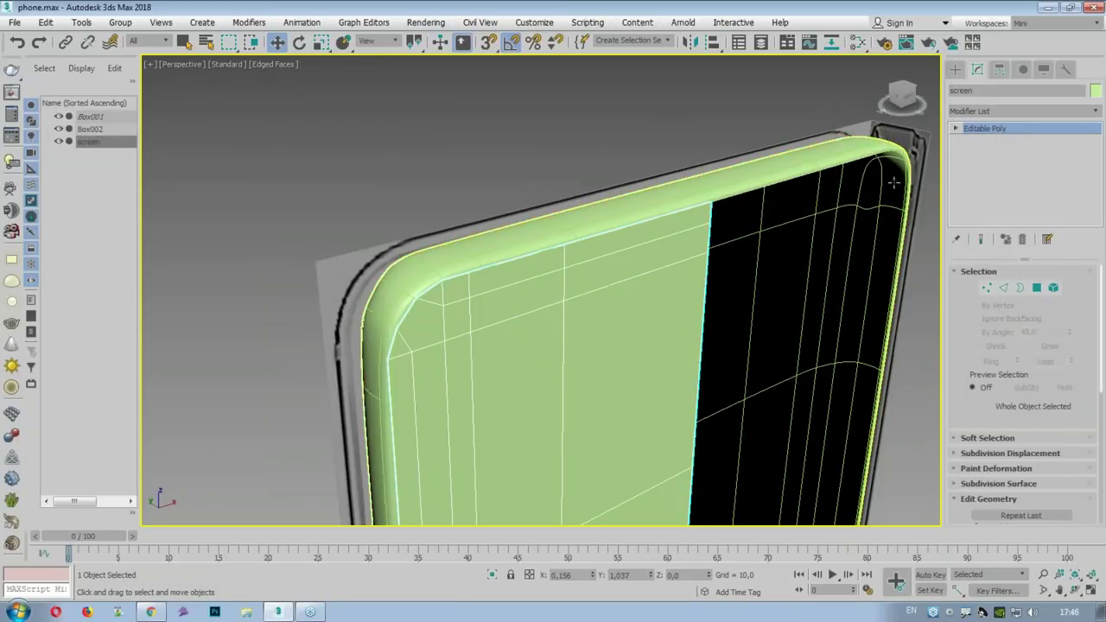
pyautogui.rightClick(981, 131)
pyautogui.click(995, 139)
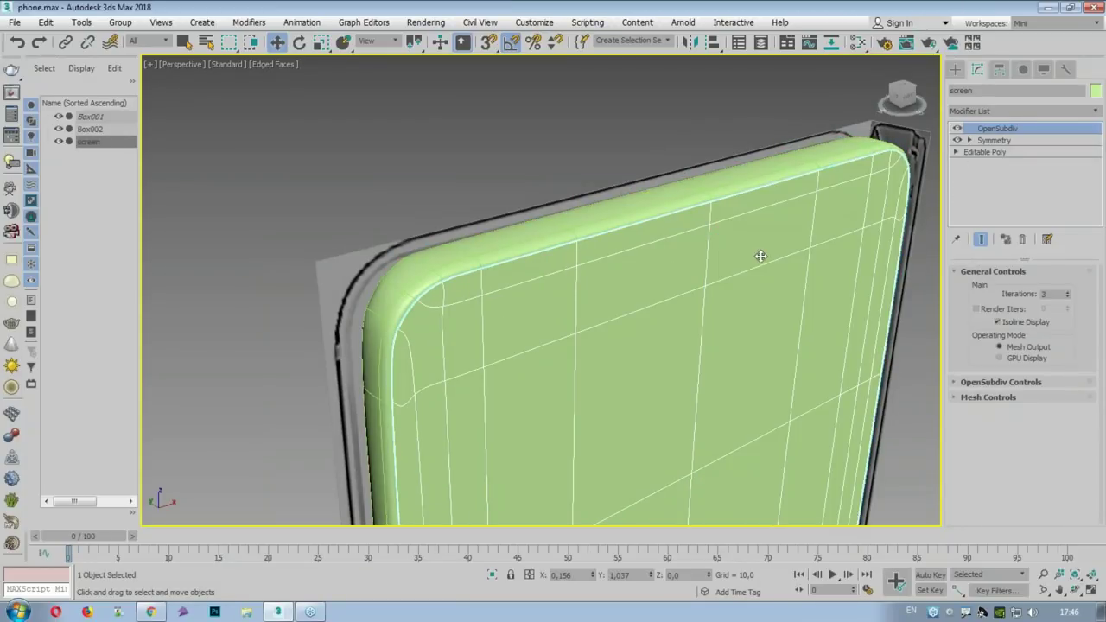
# Step: Center the screen's pivot to the object using Affect Pivot Only
pyautogui.scroll(-6, 670, 296)
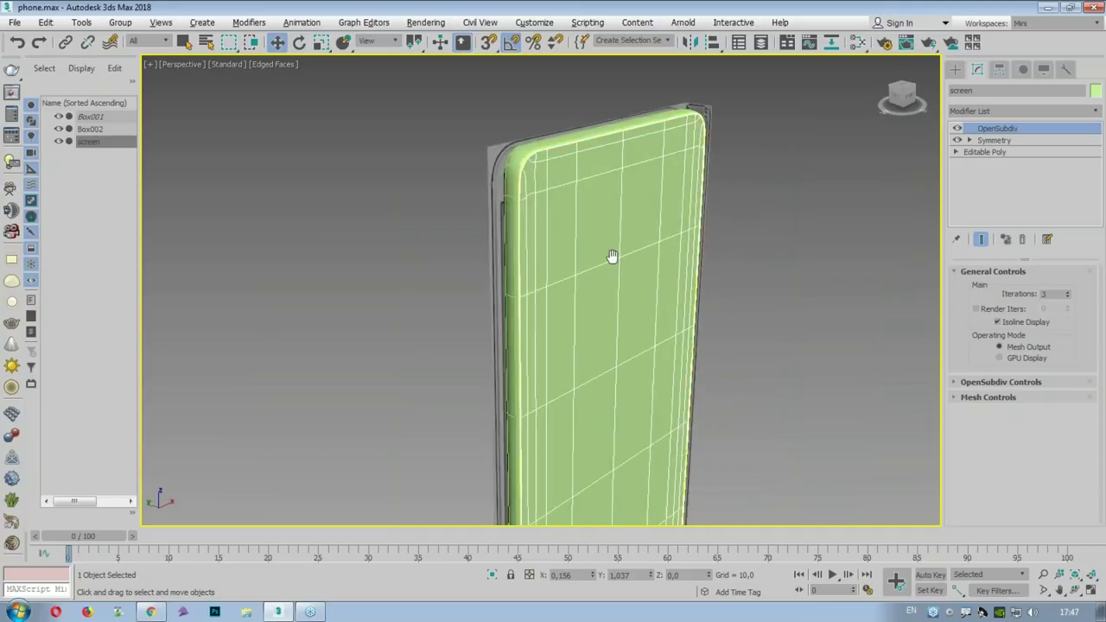
pyautogui.click(999, 70)
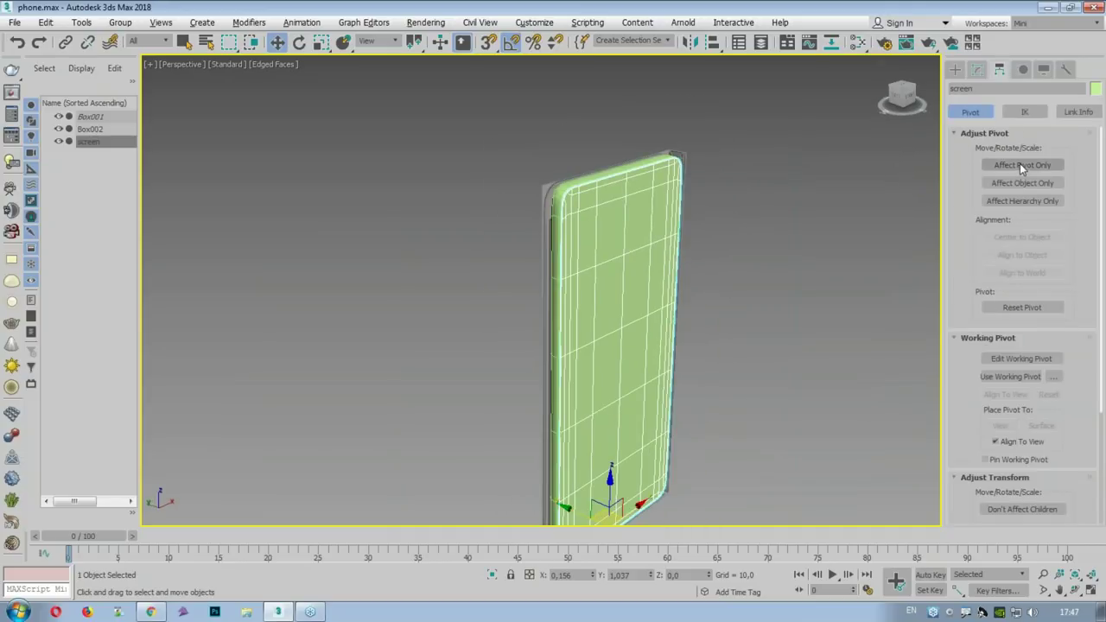
pyautogui.click(1022, 164)
pyautogui.click(1022, 237)
pyautogui.click(1017, 164)
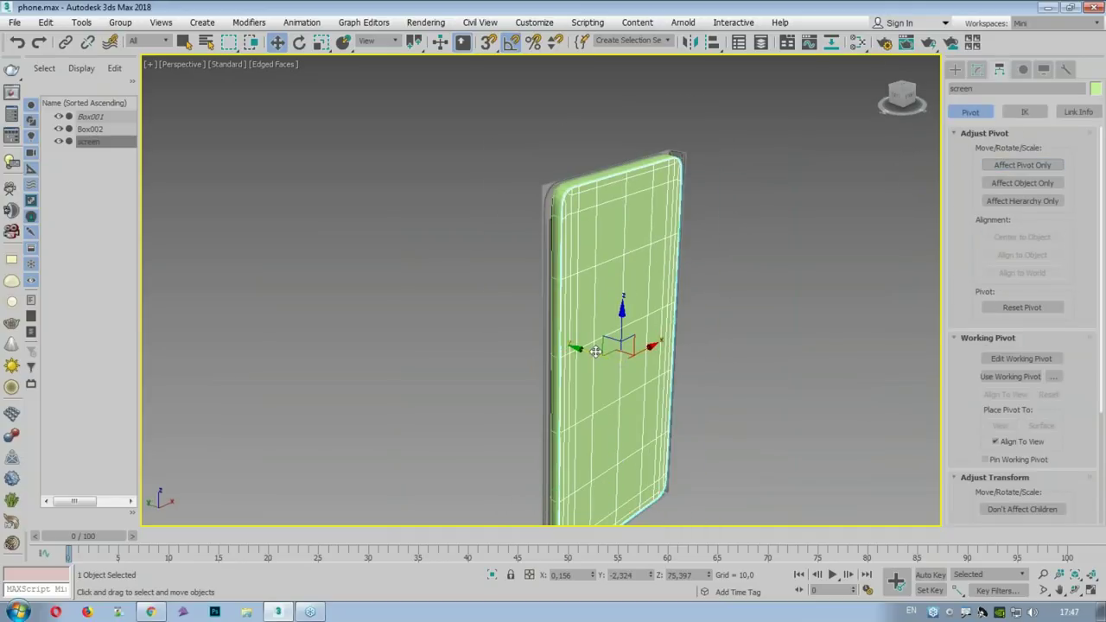
pyautogui.moveTo(595, 350); pyautogui.dragTo(645, 365)
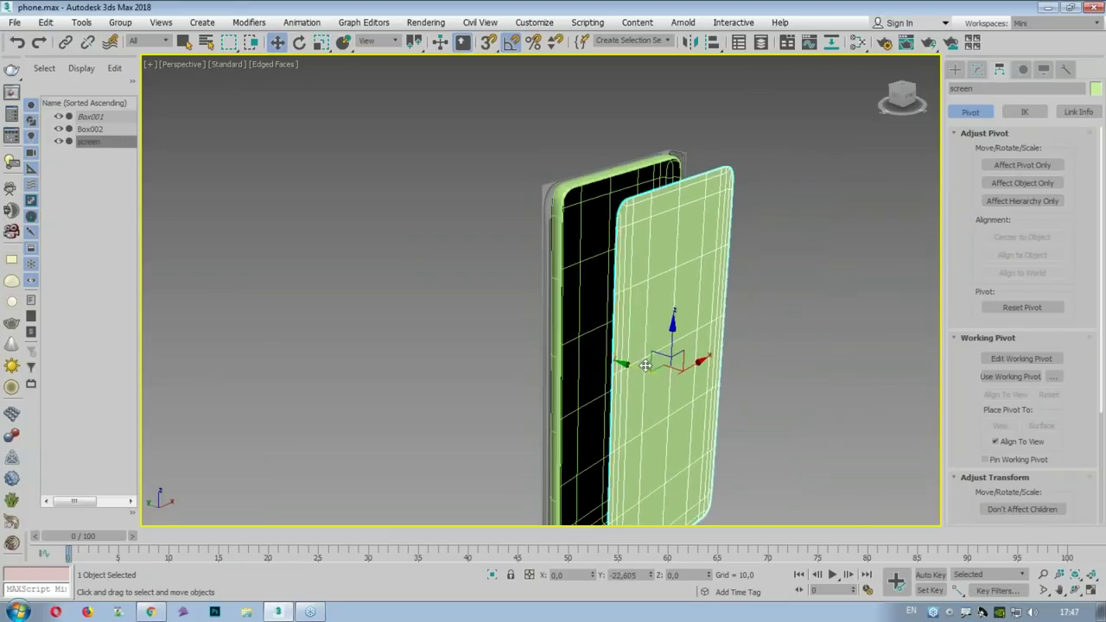
pyautogui.hotkey('ctrl', 'z')
# Step: Hide the screen object and reselect the phone body Box002
pyautogui.rightClick(627, 264)
pyautogui.click(656, 216)
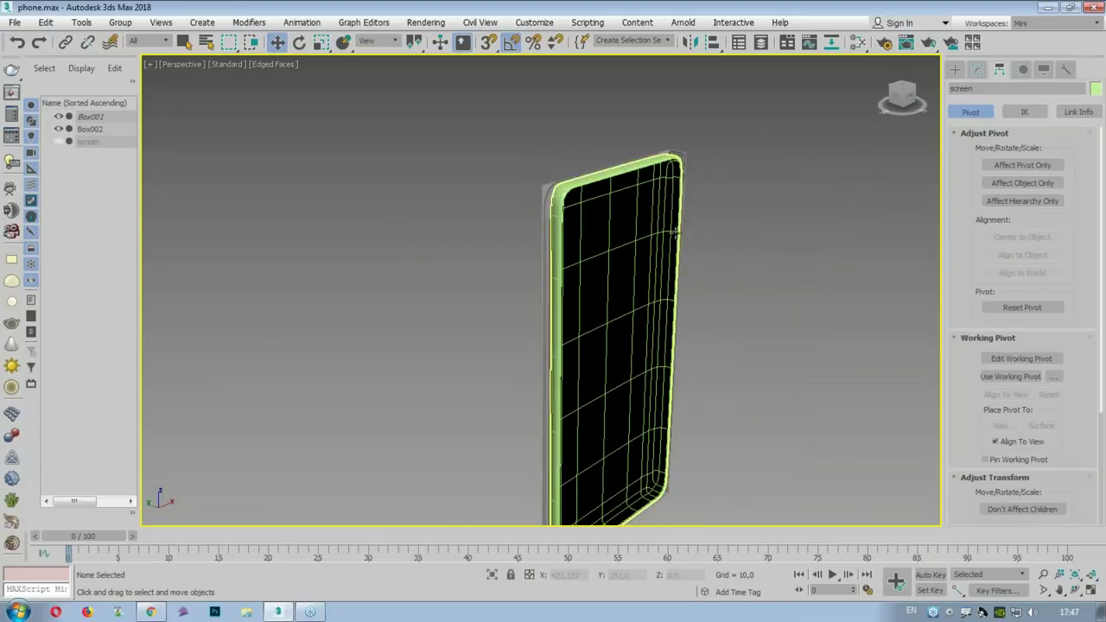
pyautogui.click(581, 199)
pyautogui.moveTo(581, 199)
pyautogui.keyDown('alt'); pyautogui.mouseDown(button='middle')
pyautogui.moveTo(780, 199)
pyautogui.moveTo(727, 201)
pyautogui.moveTo(657, 178)
pyautogui.moveTo(671, 175)
pyautogui.mouseUp(button='middle'); pyautogui.keyUp('alt')
# Step: Zoom and orbit to an angled view of the phone's edge, then back to front
pyautogui.scroll(5, 728, 201)
pyautogui.scroll(1, 710, 185)
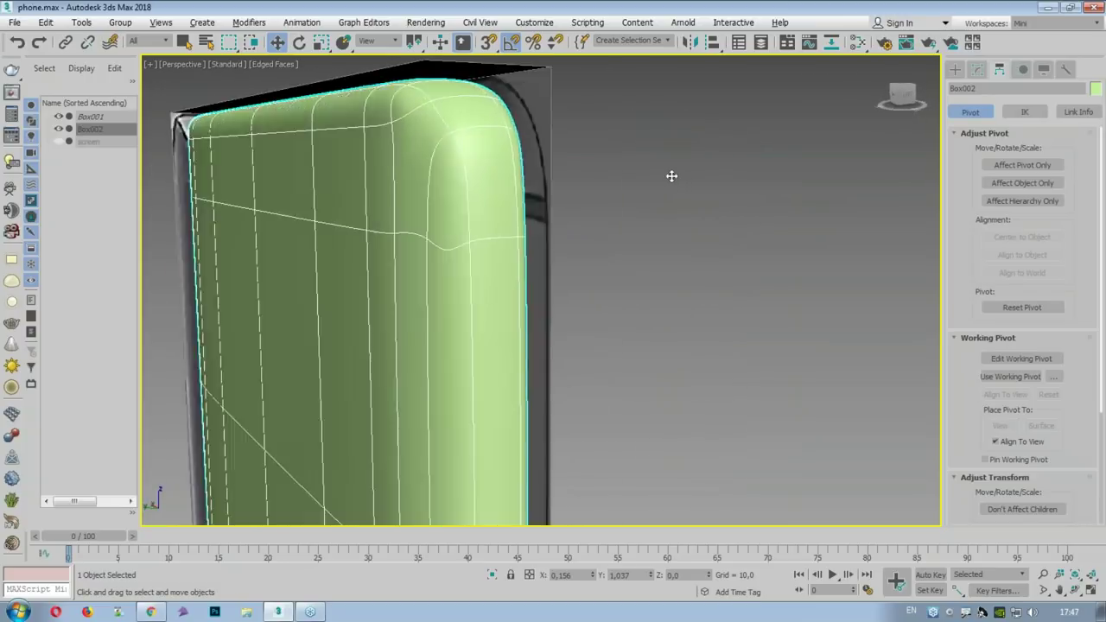
pyautogui.scroll(2, 672, 176)
pyautogui.scroll(2, 703, 178)
pyautogui.moveTo(772, 178)
pyautogui.keyDown('alt'); pyautogui.mouseDown(button='middle')
pyautogui.moveTo(904, 182)
pyautogui.moveTo(550, 176)
pyautogui.mouseUp(button='middle'); pyautogui.keyUp('alt')
pyautogui.moveTo(492, 167)
pyautogui.mouseDown()
pyautogui.moveTo(543, 217)
pyautogui.moveTo(547, 361)
pyautogui.moveTo(456, 148)
pyautogui.moveTo(365, 134)
pyautogui.mouseUp()
pyautogui.press('Escape')
pyautogui.moveTo(550, 177)
pyautogui.keyDown('alt'); pyautogui.mouseDown(button='middle')
pyautogui.moveTo(608, 227)
pyautogui.moveTo(499, 222)
pyautogui.moveTo(563, 228)
pyautogui.mouseUp(button='middle'); pyautogui.keyUp('alt')
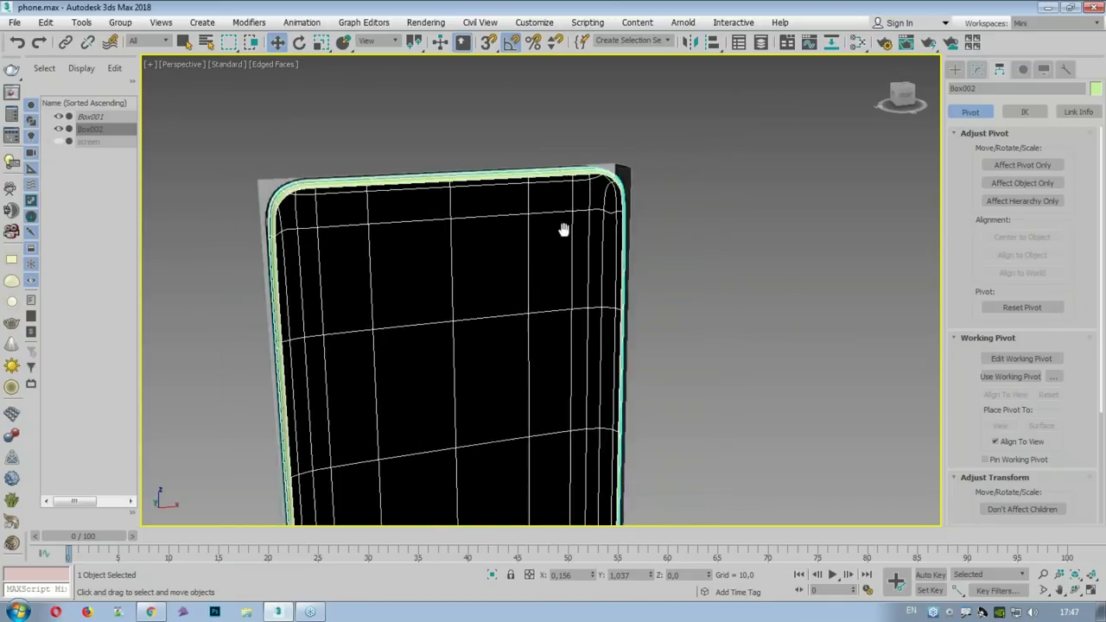
pyautogui.scroll(3, 666, 198)
pyautogui.scroll(2, 666, 198)
# Step: Take Box002 from Vertex level to Edge level, viewing the top rim
pyautogui.click(977, 69)
pyautogui.click(983, 163)
pyautogui.scroll(-4, 708, 173)
pyautogui.moveTo(518, 240)
pyautogui.keyDown('alt'); pyautogui.mouseDown(button='middle')
pyautogui.moveTo(446, 223)
pyautogui.moveTo(476, 217)
pyautogui.moveTo(377, 133)
pyautogui.mouseUp(button='middle'); pyautogui.keyUp('alt')
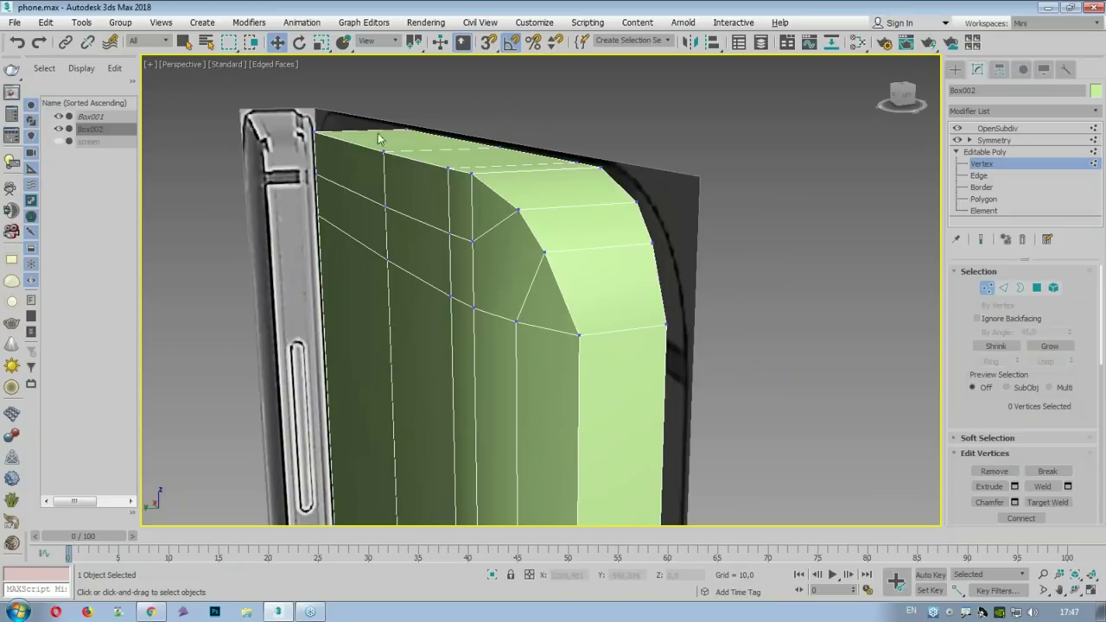
pyautogui.moveTo(337, 142)
pyautogui.mouseDown()
pyautogui.moveTo(458, 170)
pyautogui.moveTo(534, 226)
pyautogui.moveTo(579, 337)
pyautogui.moveTo(584, 522)
pyautogui.mouseUp()
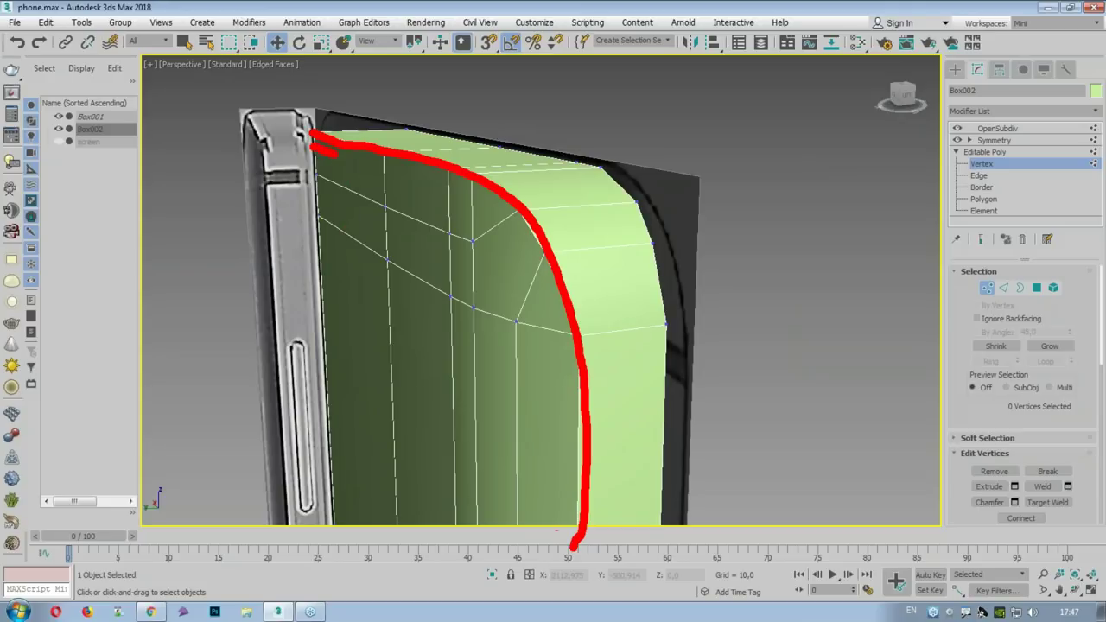
pyautogui.moveTo(454, 197)
pyautogui.mouseDown()
pyautogui.moveTo(548, 264)
pyautogui.moveTo(562, 557)
pyautogui.mouseUp()
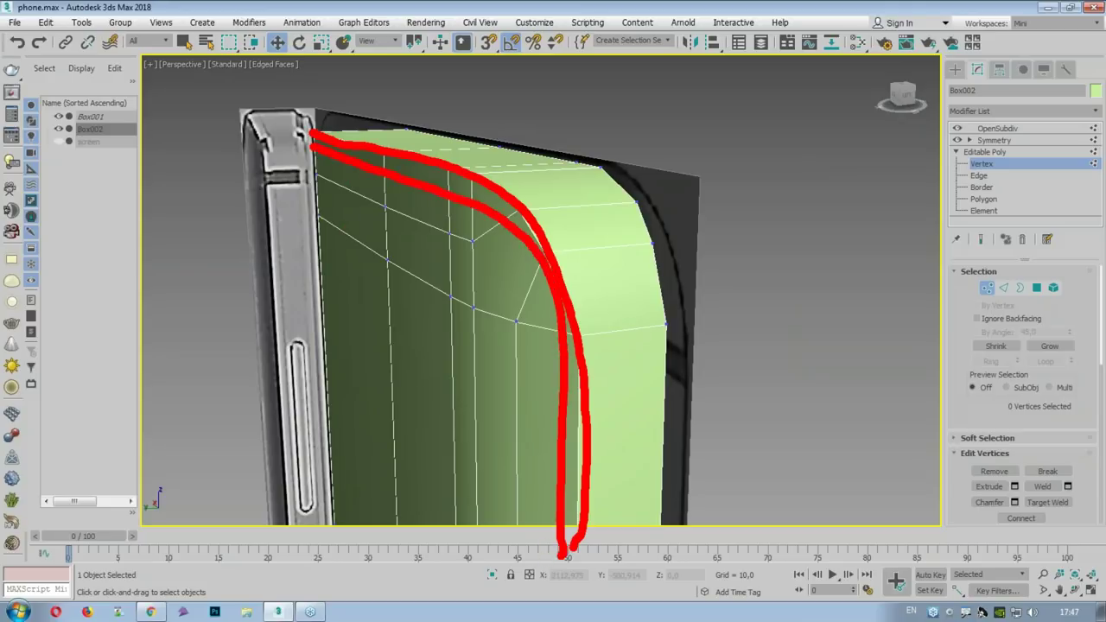
pyautogui.press('Escape')
pyautogui.moveTo(554, 424)
pyautogui.keyDown('alt'); pyautogui.mouseDown(button='middle')
pyautogui.moveTo(538, 247)
pyautogui.moveTo(461, 178)
pyautogui.mouseUp(button='middle'); pyautogui.keyUp('alt')
pyautogui.hotkey('ctrl', '2')
pyautogui.moveTo(404, 157)
pyautogui.mouseDown()
pyautogui.moveTo(441, 155)
pyautogui.moveTo(234, 198)
pyautogui.moveTo(217, 227)
pyautogui.mouseUp()
pyautogui.press('Escape')
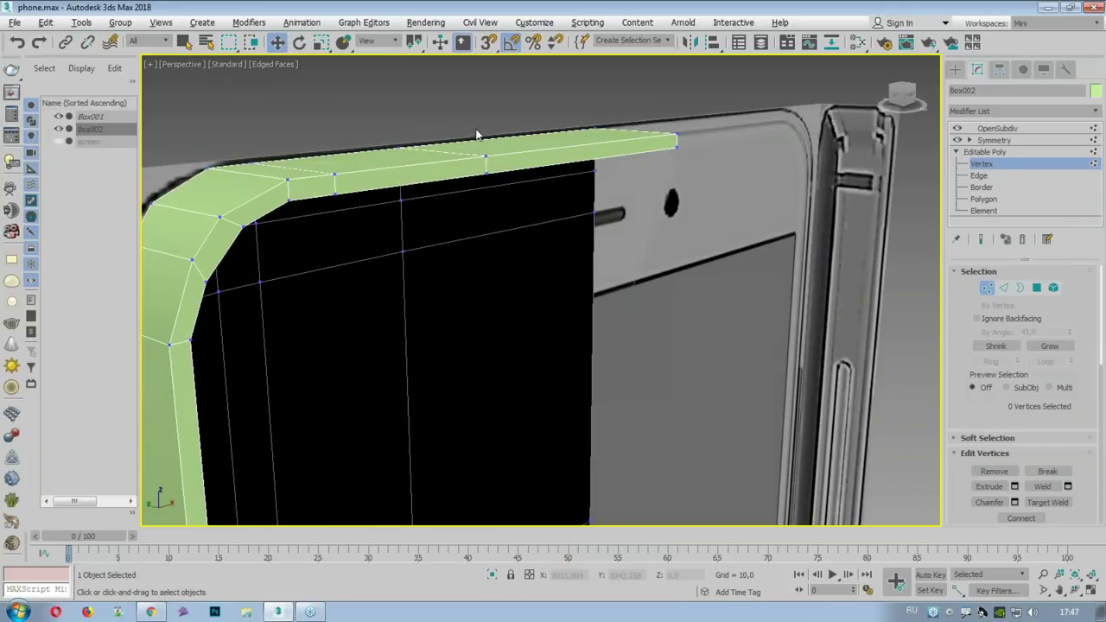
# Step: At Edge level, select the body's front rim edge loop and chamfer it
pyautogui.press('2')
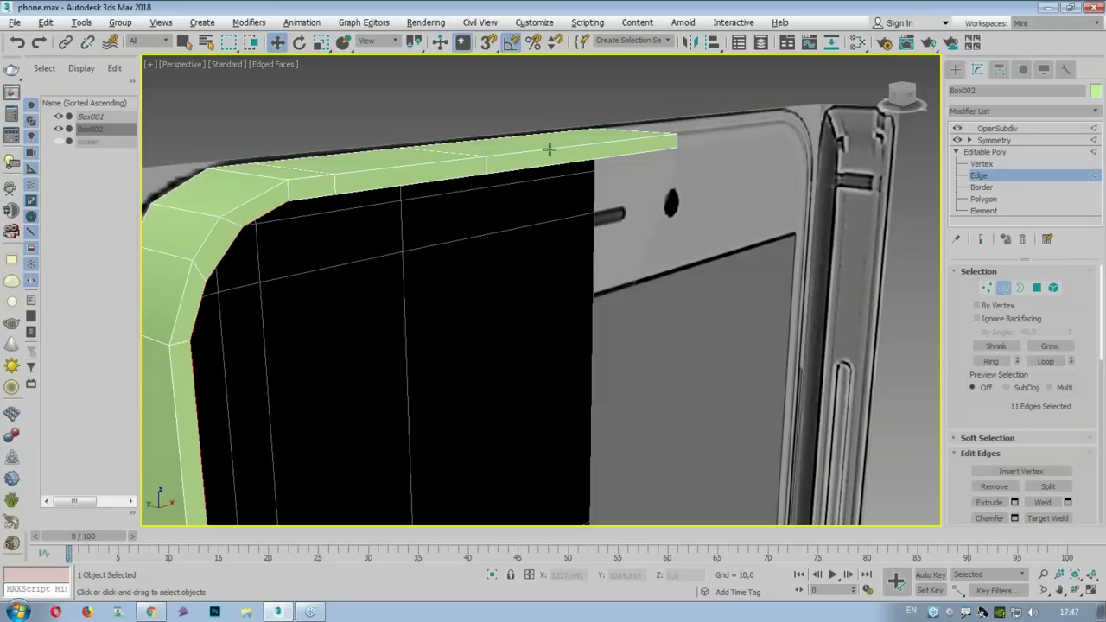
pyautogui.keyDown('ctrl'); pyautogui.click(549, 148); pyautogui.keyUp('ctrl')
pyautogui.moveTo(549, 149)
pyautogui.keyDown('alt'); pyautogui.mouseDown(button='middle')
pyautogui.moveTo(472, 124)
pyautogui.moveTo(500, 197)
pyautogui.mouseUp(button='middle'); pyautogui.keyUp('alt')
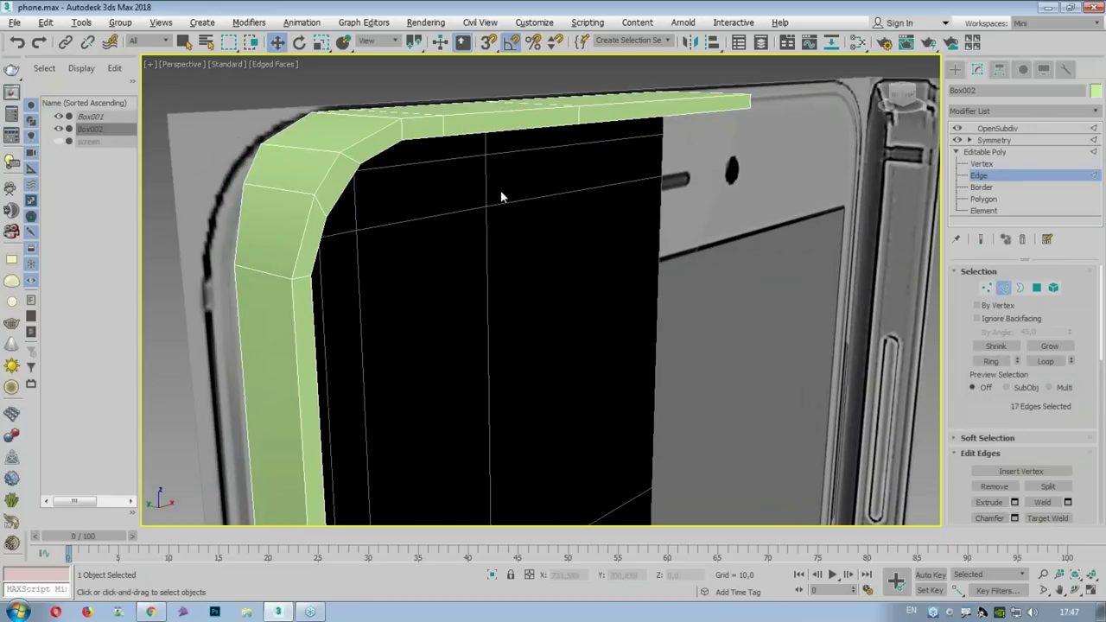
pyautogui.doubleClick(470, 116)
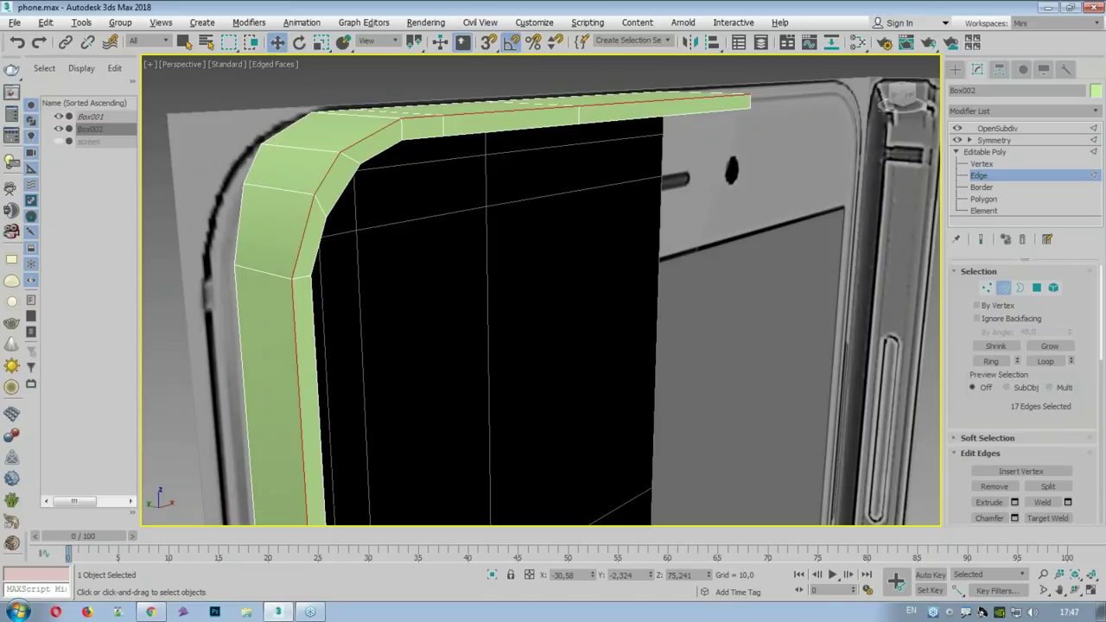
pyautogui.scroll(3, 389, 166)
pyautogui.scroll(-4, 984, 294)
pyautogui.scroll(-1, 985, 294)
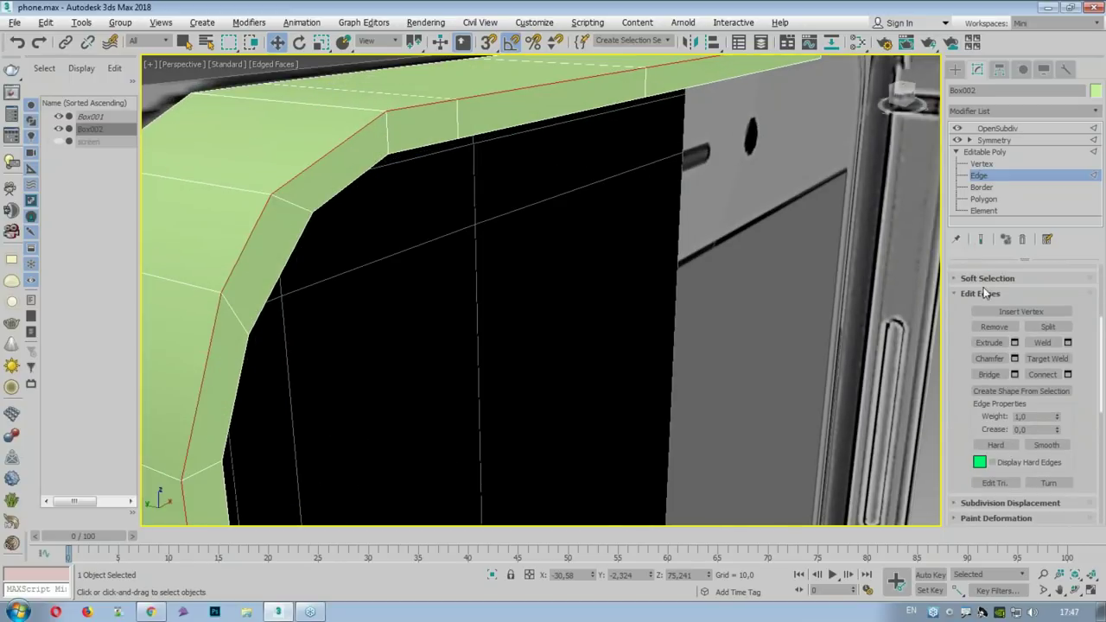
pyautogui.click(1015, 359)
pyautogui.moveTo(553, 320); pyautogui.dragTo(546, 319)
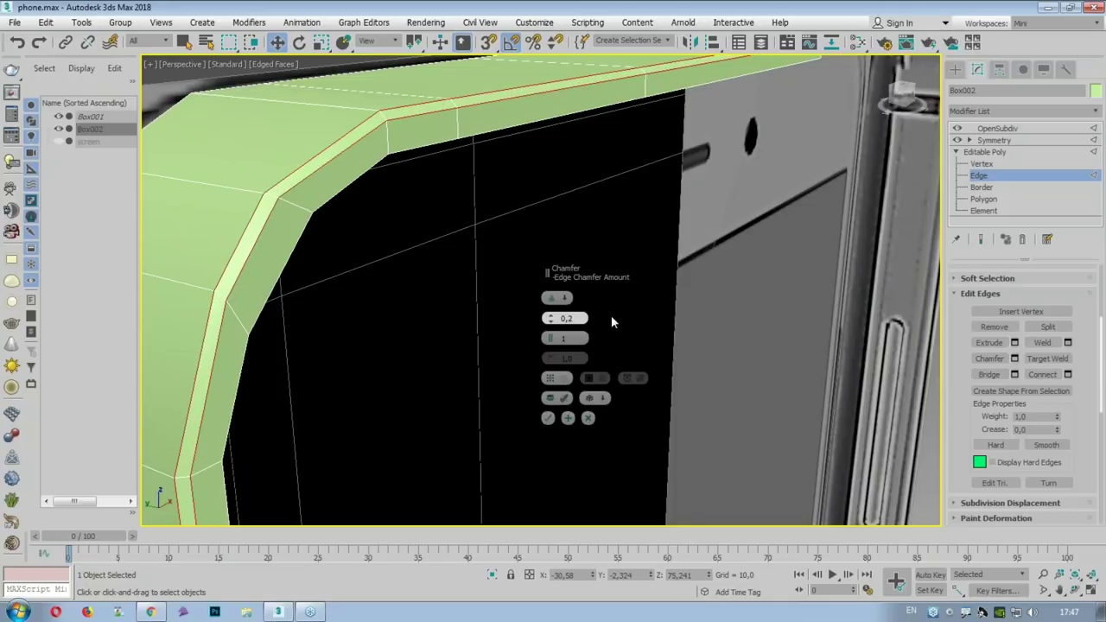
pyautogui.click(548, 418)
# Step: Select the chamfer's inner edge loop and chamfer it wider, ending at 0,774
pyautogui.keyDown('alt'); pyautogui.moveTo(469, 340); pyautogui.dragTo(573, 345, button='middle'); pyautogui.keyUp('alt')
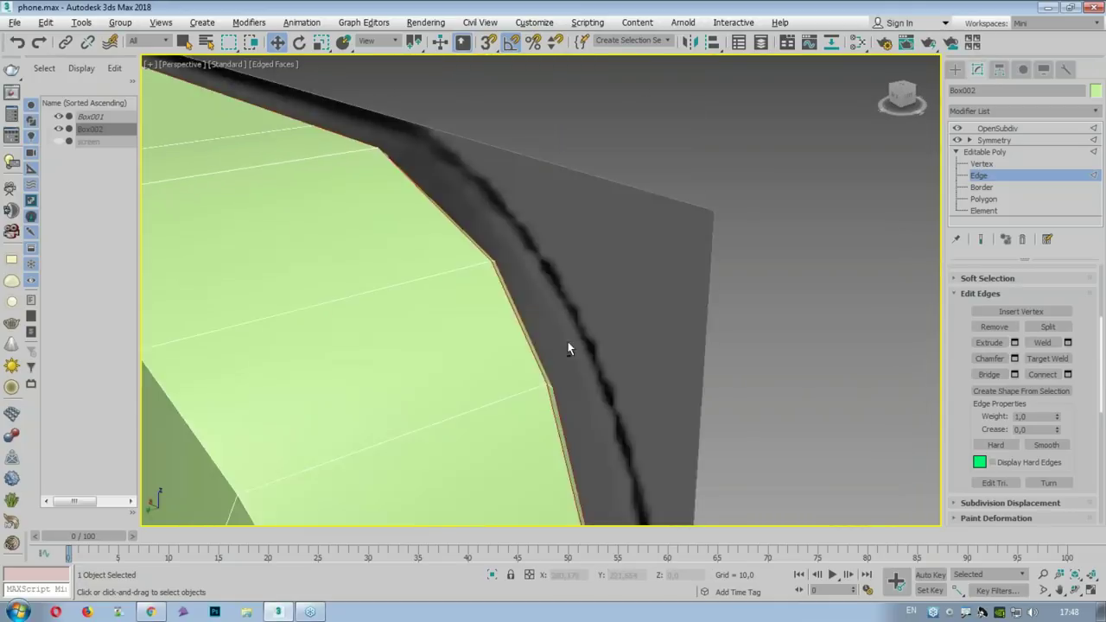
pyautogui.scroll(3, 594, 294)
pyautogui.doubleClick(541, 269)
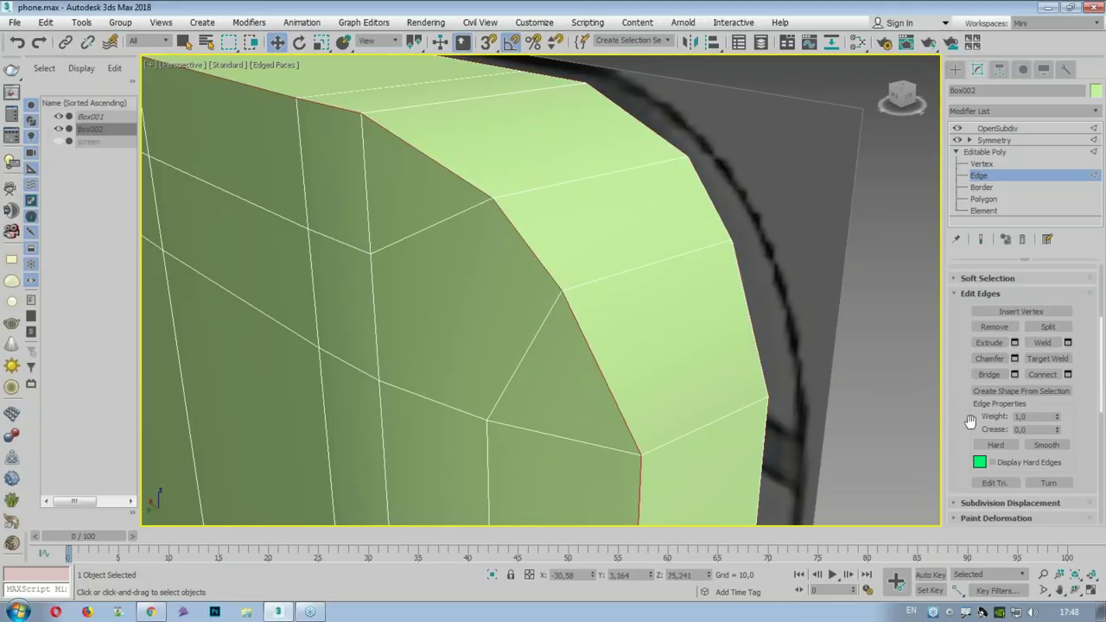
pyautogui.keyDown('shift'); pyautogui.click(980, 361); pyautogui.keyUp('shift')
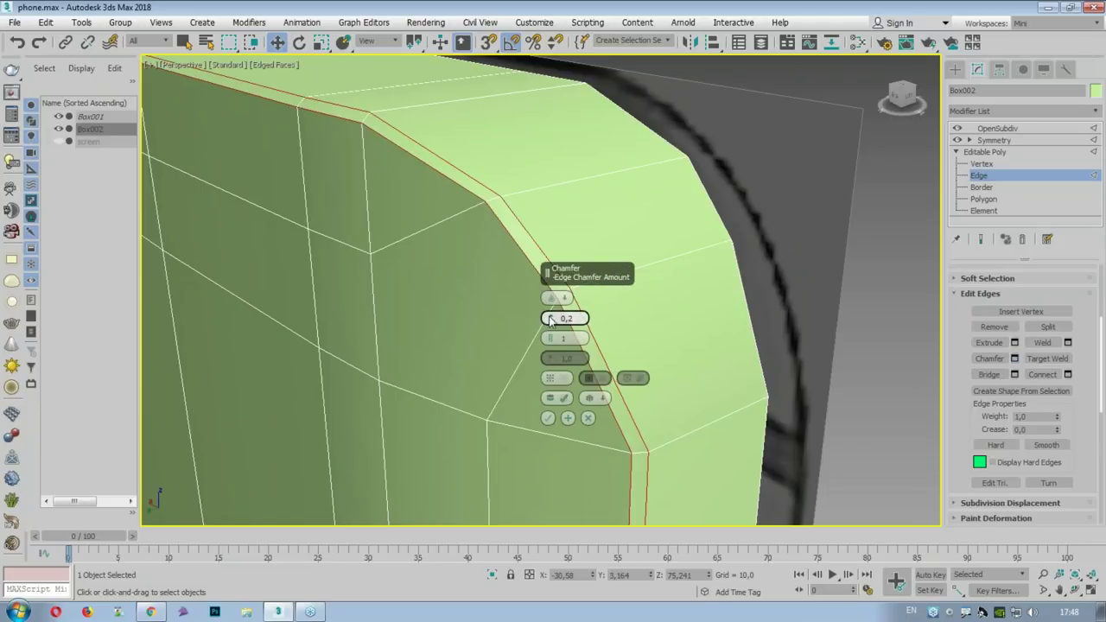
pyautogui.moveTo(550, 316); pyautogui.dragTo(549, 313)
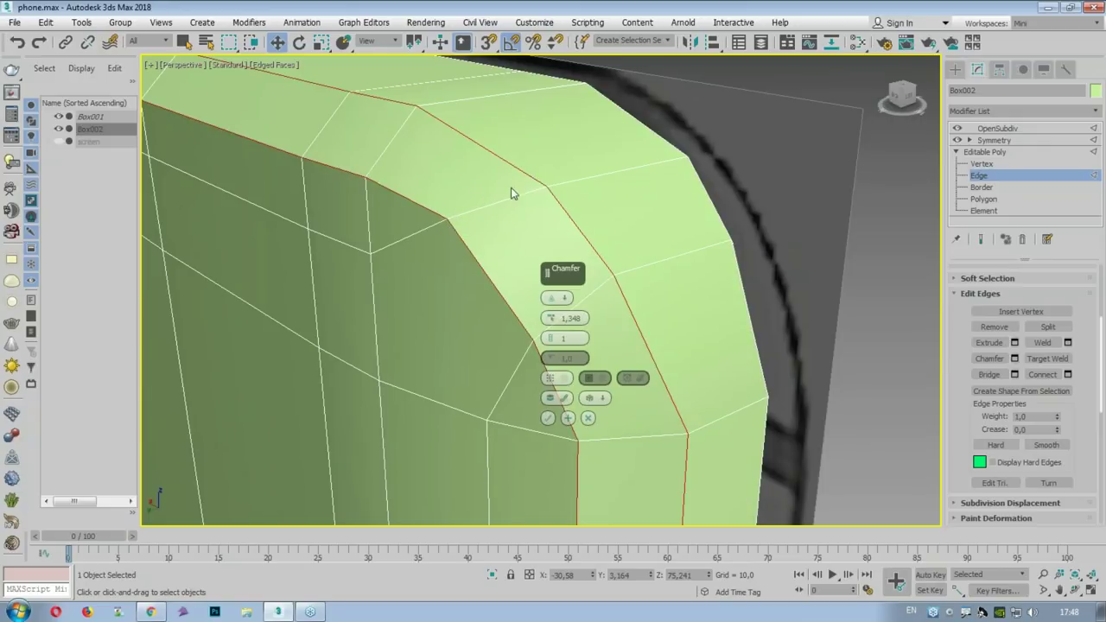
pyautogui.moveTo(551, 318); pyautogui.dragTo(551, 313)
pyautogui.click(548, 417)
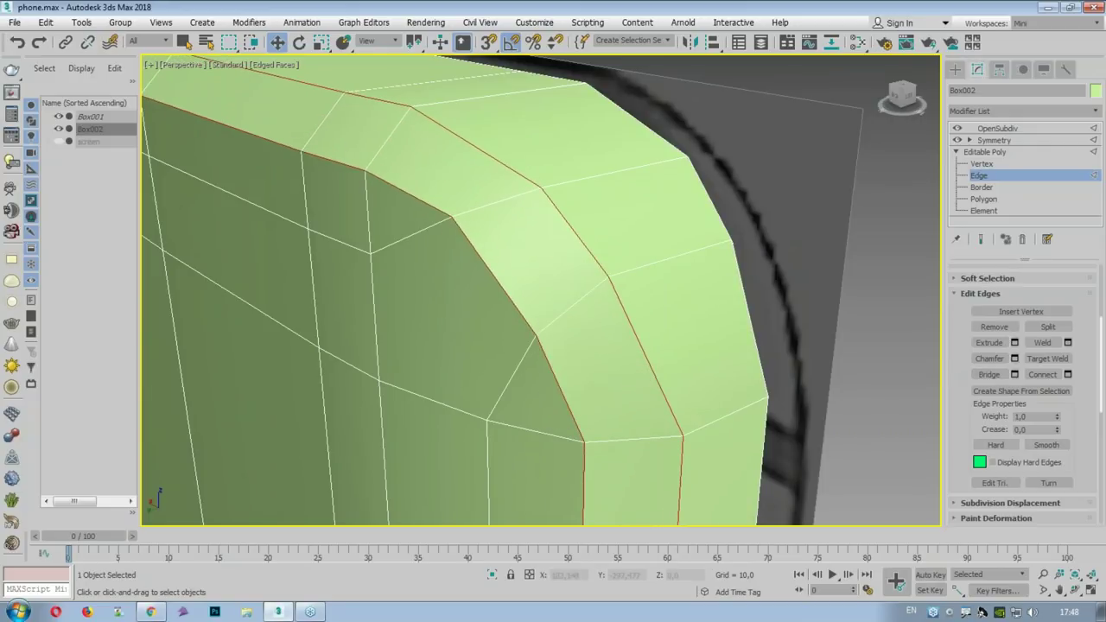
# Step: Chamfer the selected loop by 0,143 to add tight support edges along the front rim
pyautogui.click(1014, 358)
pyautogui.rightClick(557, 319)
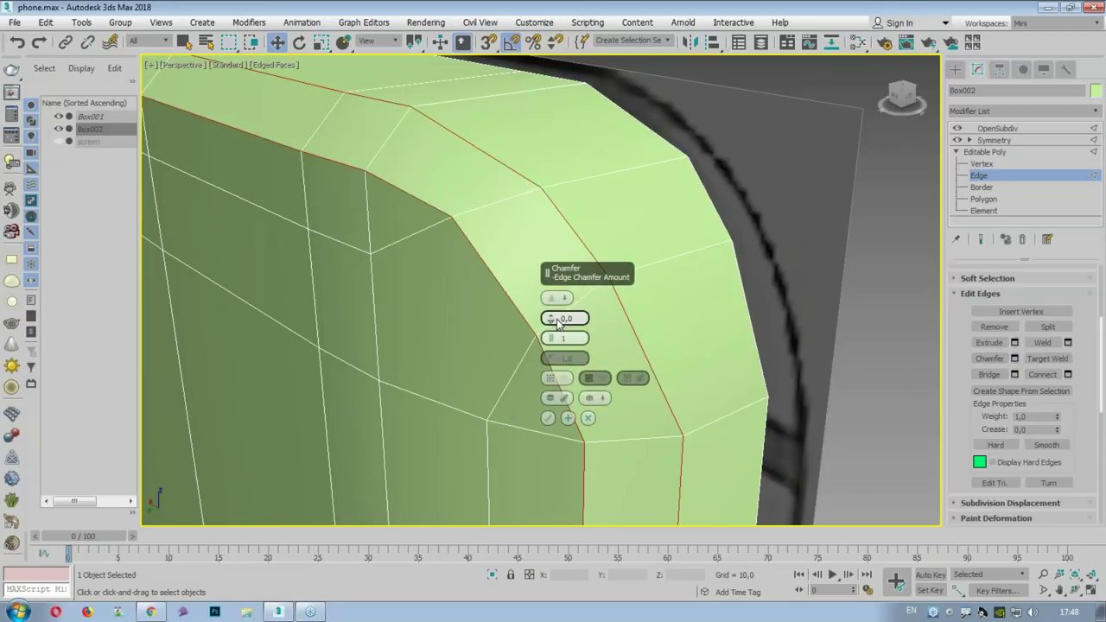
pyautogui.moveTo(551, 318); pyautogui.dragTo(551, 311)
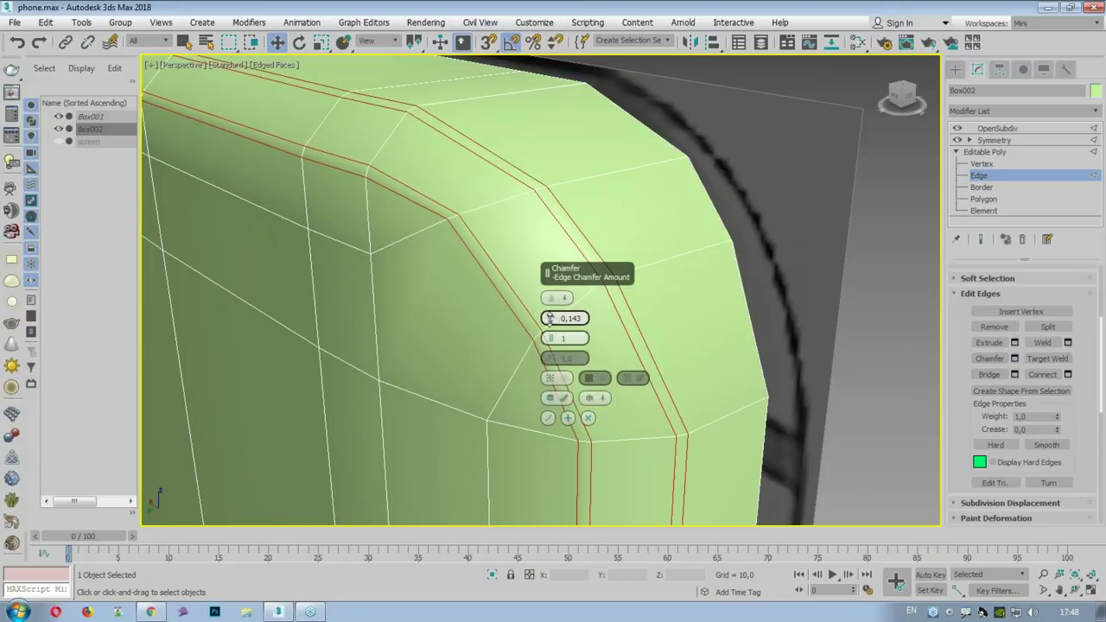
pyautogui.click(567, 417)
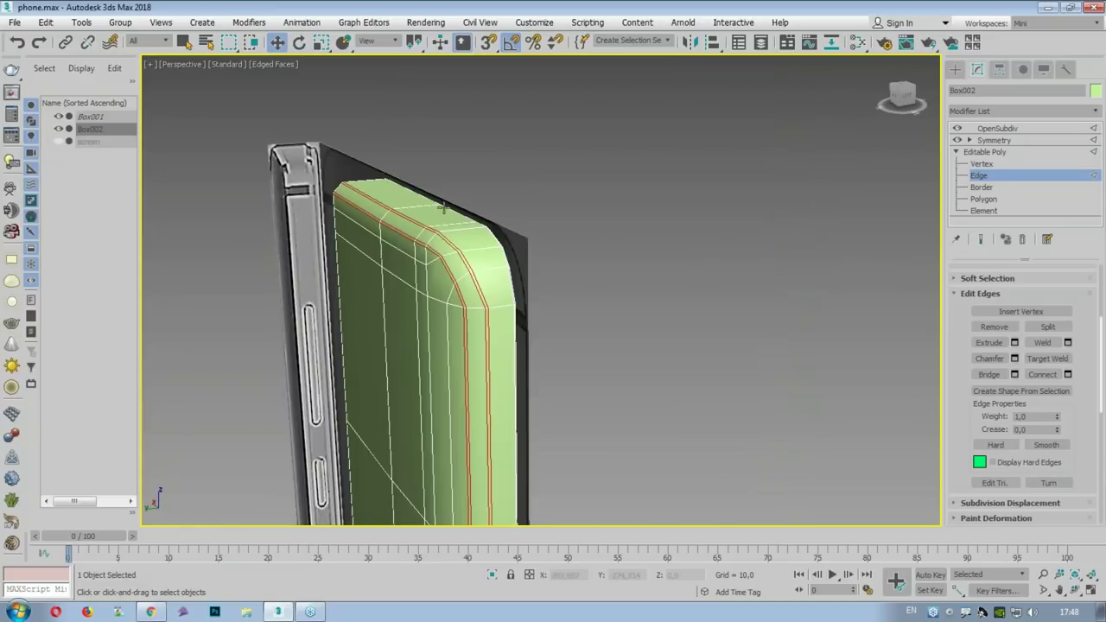
pyautogui.scroll(5, 399, 270)
pyautogui.moveTo(489, 279)
pyautogui.keyDown('alt'); pyautogui.mouseDown(button='middle')
pyautogui.moveTo(594, 262)
pyautogui.moveTo(406, 259)
pyautogui.moveTo(925, 199)
pyautogui.mouseUp(button='middle'); pyautogui.keyUp('alt')
pyautogui.scroll(-5, 406, 259)
# Step: Exit Edge level, show OpenSubdiv smoothing, deselect Box002 and turn off edged faces
pyautogui.click(985, 151)
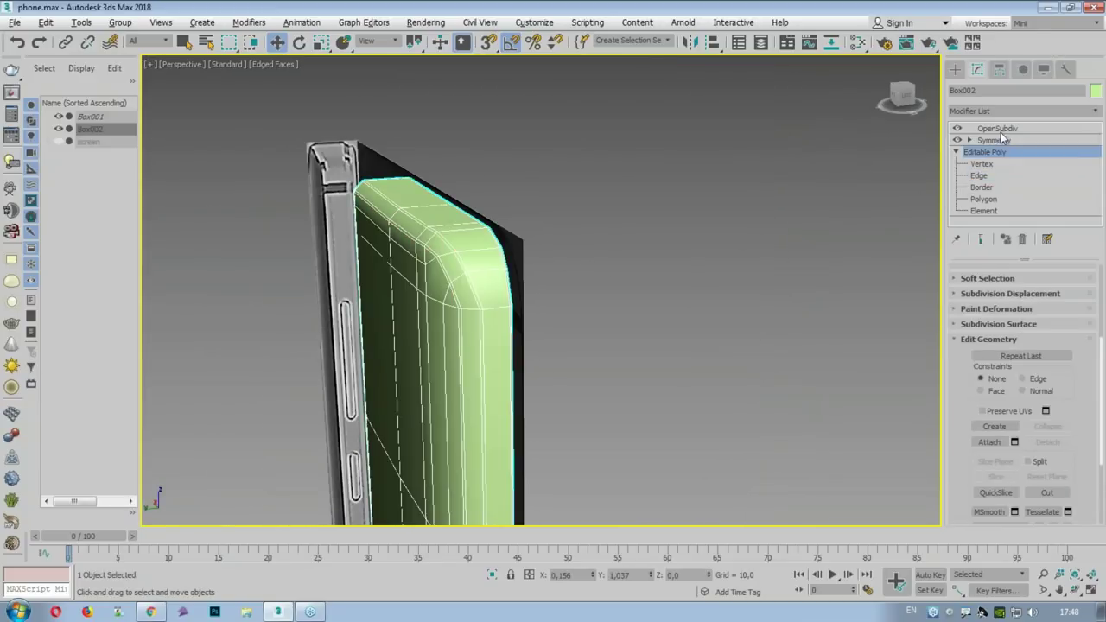
pyautogui.click(1001, 129)
pyautogui.keyDown('alt'); pyautogui.moveTo(707, 174); pyautogui.dragTo(461, 152, button='middle'); pyautogui.keyUp('alt')
pyautogui.hotkey('ctrl', 'd')
pyautogui.scroll(5, 460, 152)
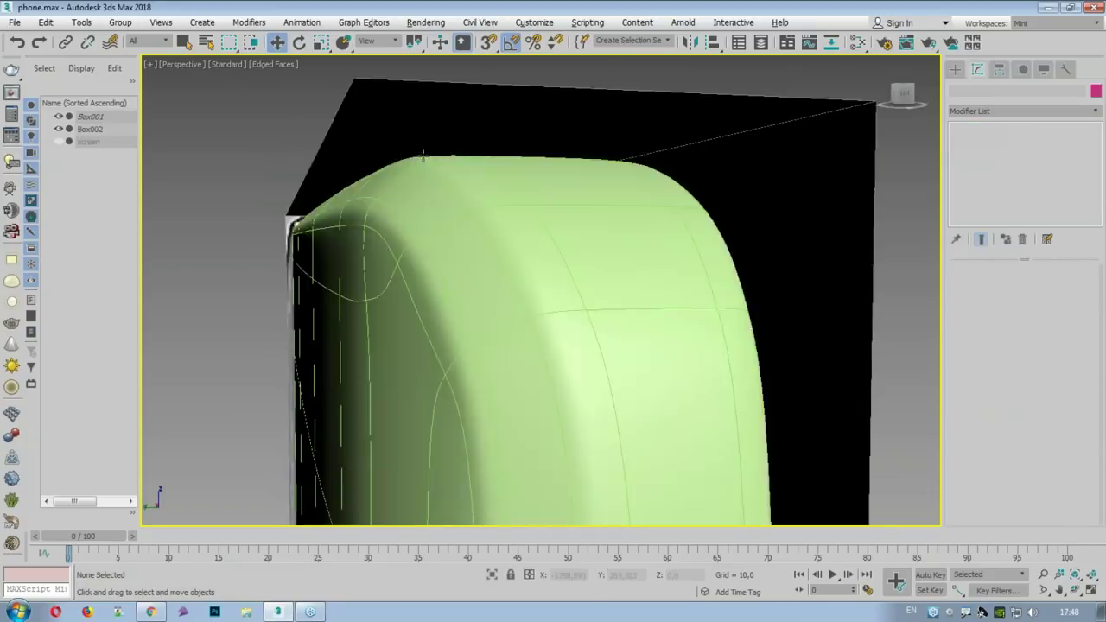
pyautogui.press('F4')
pyautogui.scroll(-2, 399, 215)
pyautogui.scroll(-2, 399, 216)
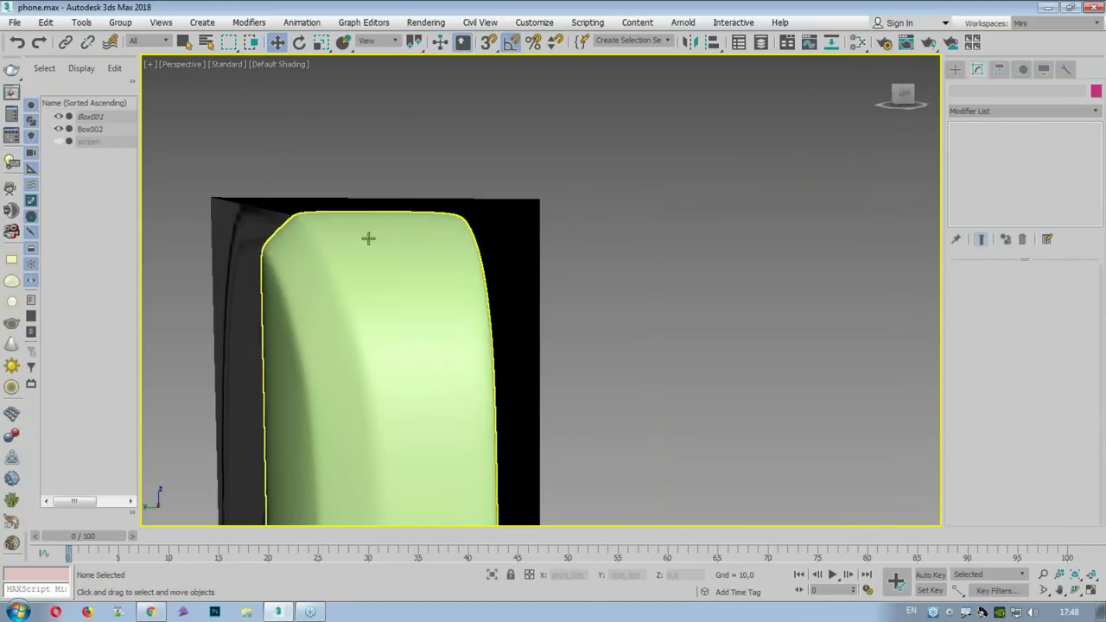
pyautogui.moveTo(277, 244); pyautogui.dragTo(318, 506)
pyautogui.moveTo(293, 213); pyautogui.dragTo(366, 560)
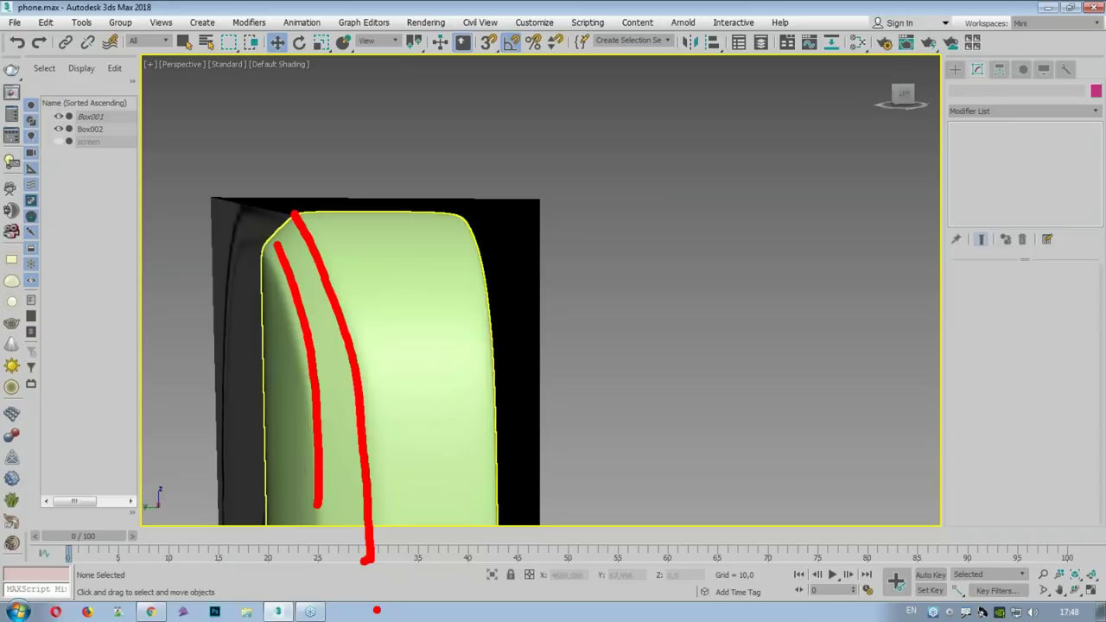
# Step: Orbit to inspect the smoothed phone's back and top edge, then select Box002
pyautogui.keyDown('alt'); pyautogui.moveTo(406, 247); pyautogui.dragTo(279, 229, button='middle'); pyautogui.keyUp('alt')
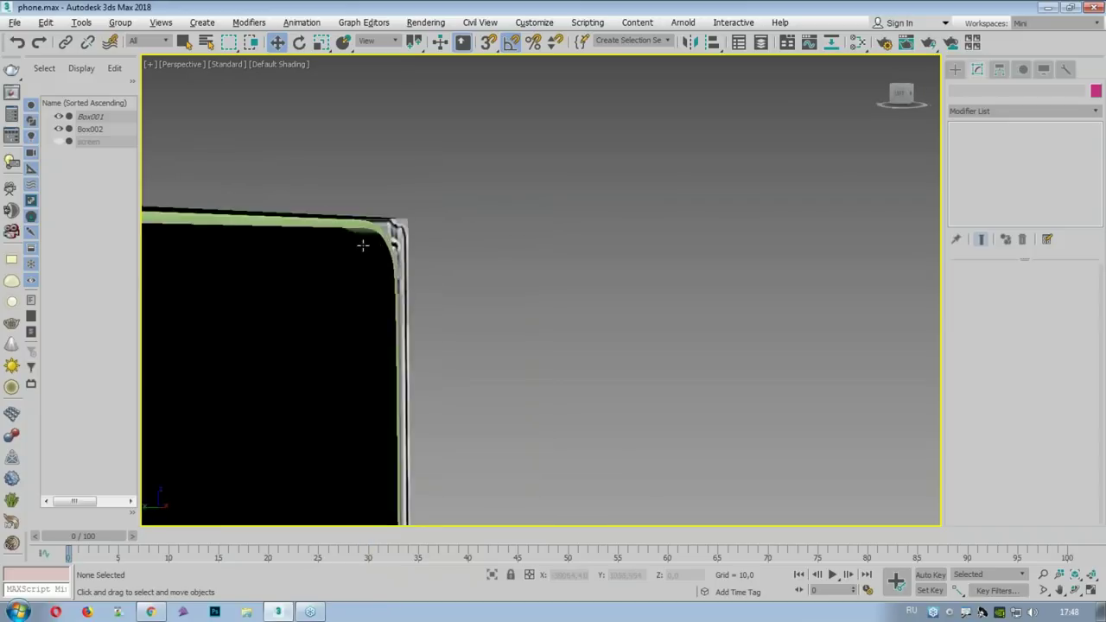
pyautogui.scroll(3, 279, 229)
pyautogui.scroll(2, 336, 237)
pyautogui.scroll(2, 429, 239)
pyautogui.scroll(2, 564, 307)
pyautogui.keyDown('alt'); pyautogui.moveTo(564, 307); pyautogui.dragTo(388, 247, button='middle'); pyautogui.keyUp('alt')
pyautogui.click(390, 246)
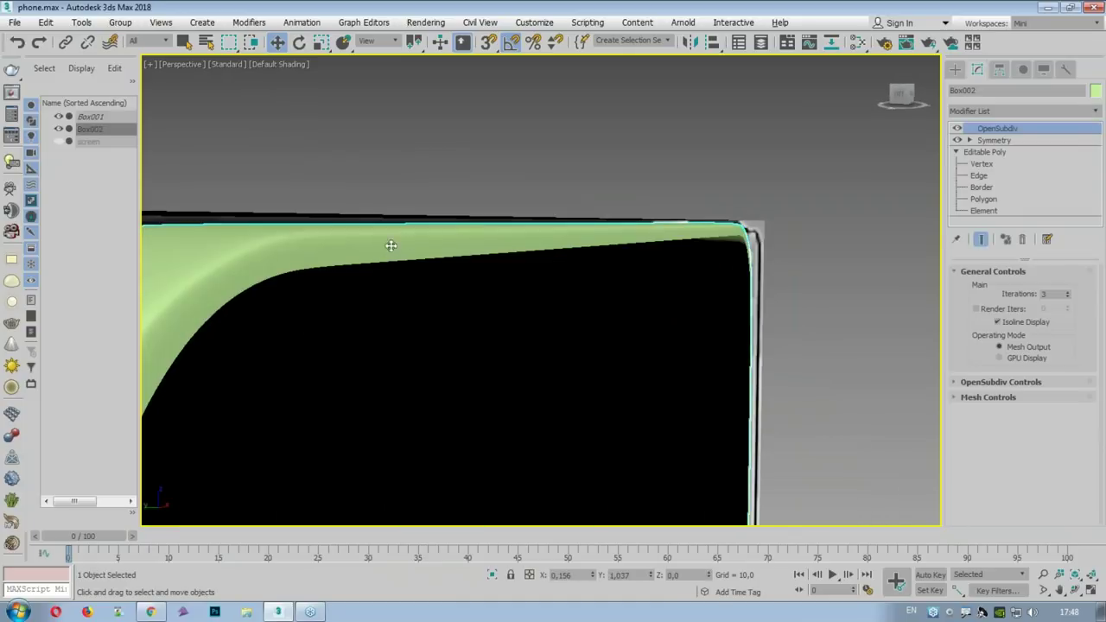
# Step: Return to Edge level with edged faces shown and select the inner rim edge loop
pyautogui.click(978, 178)
pyautogui.press('F4')
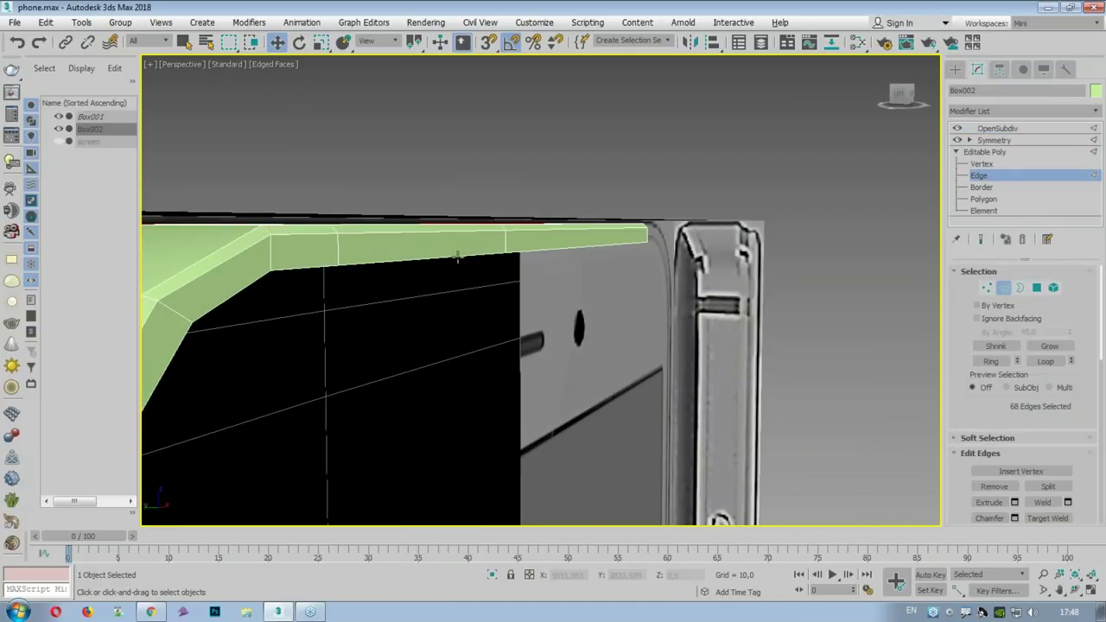
pyautogui.doubleClick(458, 258)
pyautogui.moveTo(439, 276)
pyautogui.keyDown('alt'); pyautogui.mouseDown(button='middle')
pyautogui.moveTo(296, 210)
pyautogui.moveTo(301, 179)
pyautogui.moveTo(271, 173)
pyautogui.moveTo(262, 126)
pyautogui.mouseUp(button='middle'); pyautogui.keyUp('alt')
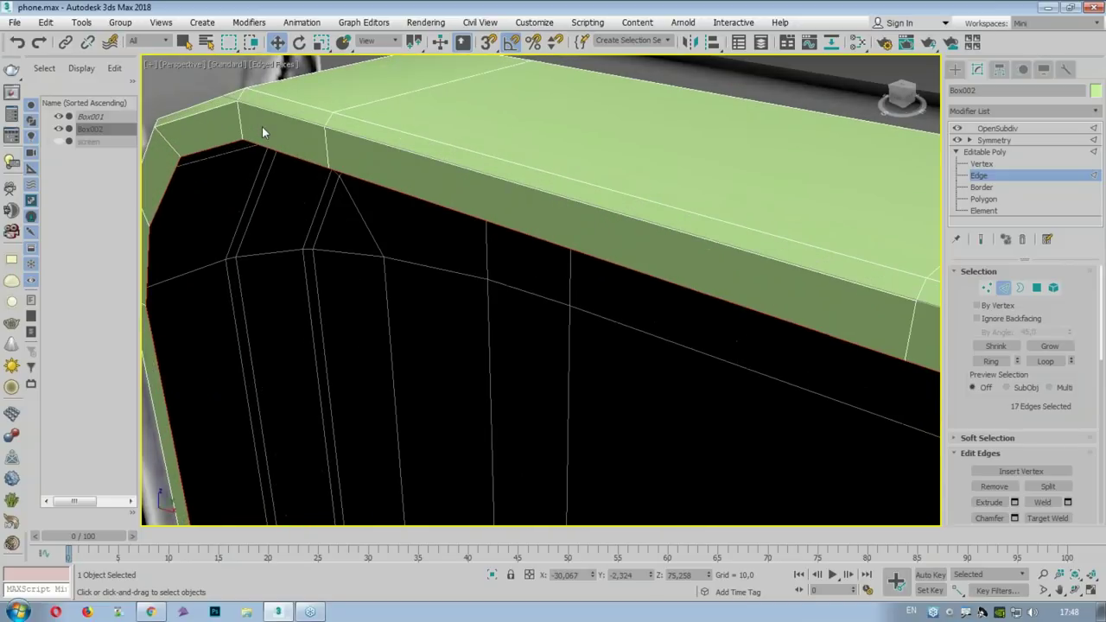
pyautogui.moveTo(255, 131)
pyautogui.keyDown('alt'); pyautogui.mouseDown(button='middle')
pyautogui.moveTo(254, 254)
pyautogui.moveTo(321, 266)
pyautogui.moveTo(398, 239)
pyautogui.moveTo(378, 250)
pyautogui.moveTo(321, 219)
pyautogui.moveTo(294, 109)
pyautogui.moveTo(302, 189)
pyautogui.moveTo(370, 346)
pyautogui.moveTo(395, 316)
pyautogui.moveTo(383, 362)
pyautogui.moveTo(375, 350)
pyautogui.moveTo(299, 388)
pyautogui.moveTo(427, 296)
pyautogui.moveTo(427, 328)
pyautogui.mouseUp(button='middle'); pyautogui.keyUp('alt')
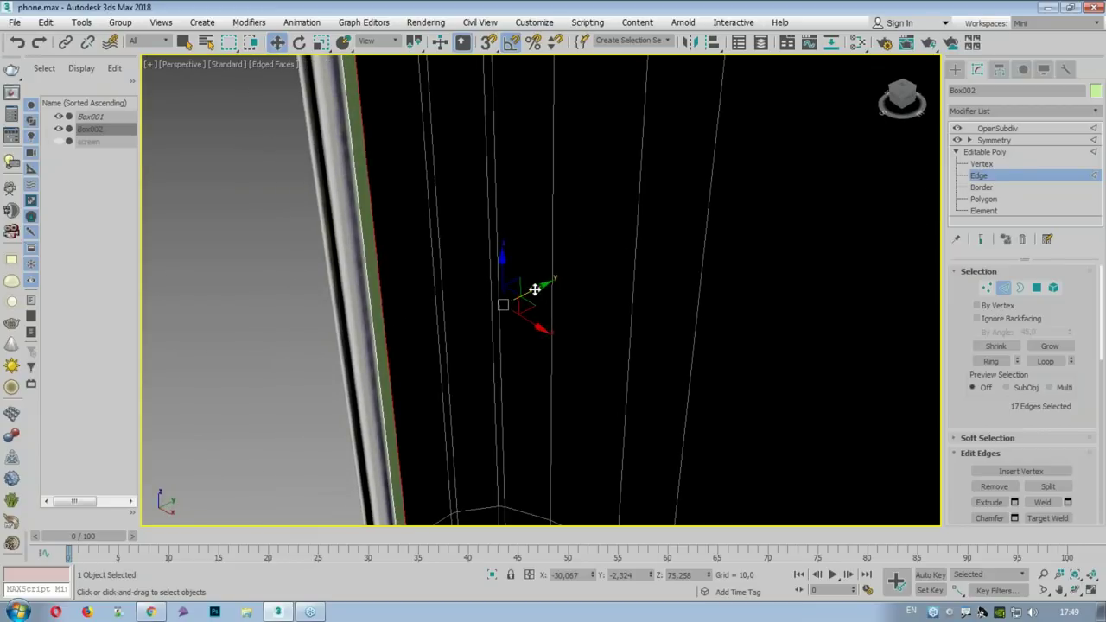
pyautogui.scroll(-5, 553, 281)
pyautogui.moveTo(527, 338)
pyautogui.mouseDown(button='middle')
pyautogui.moveTo(560, 290)
pyautogui.moveTo(494, 239)
pyautogui.mouseUp(button='middle')
pyautogui.scroll(3, 470, 172)
pyautogui.scroll(2, 463, 147)
pyautogui.scroll(2, 457, 134)
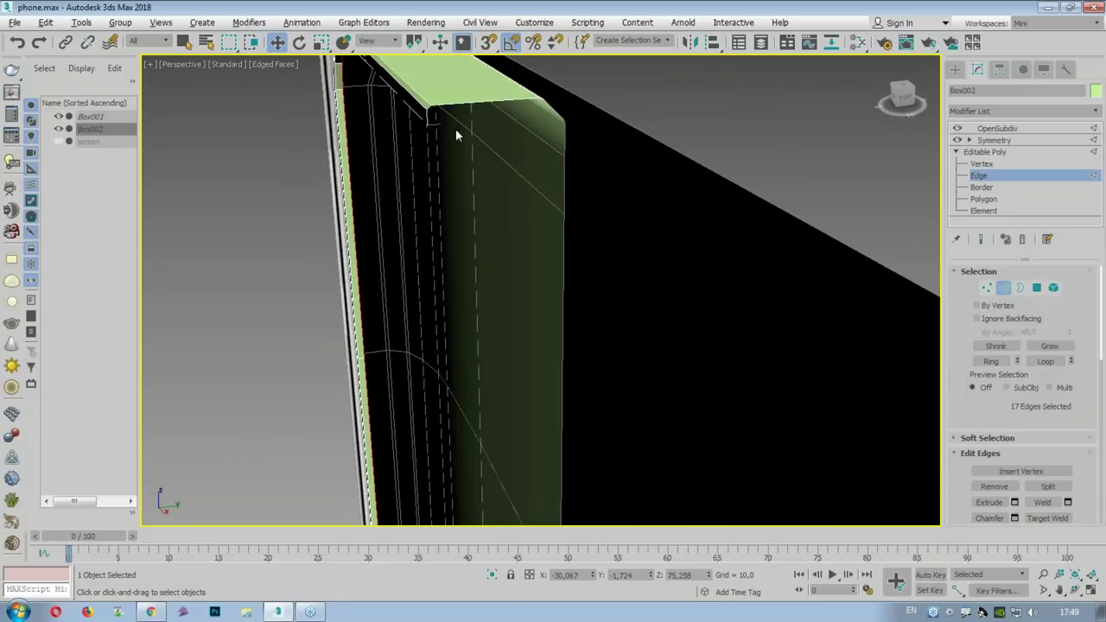
pyautogui.scroll(3, 457, 135)
pyautogui.scroll(-4, 434, 215)
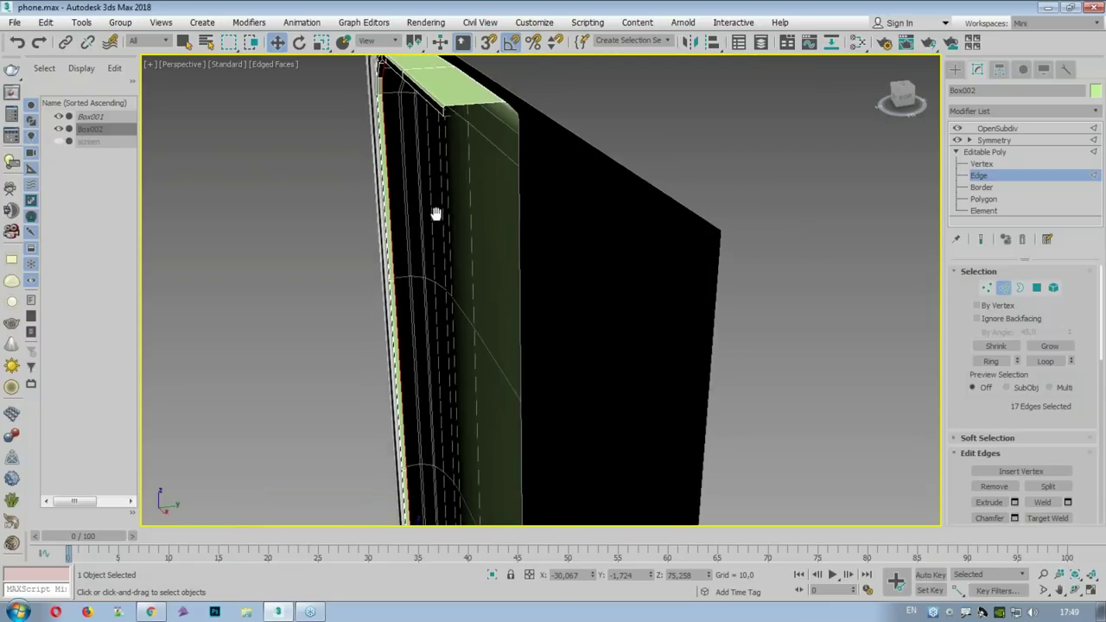
pyautogui.scroll(1, 453, 197)
pyautogui.scroll(2, 441, 440)
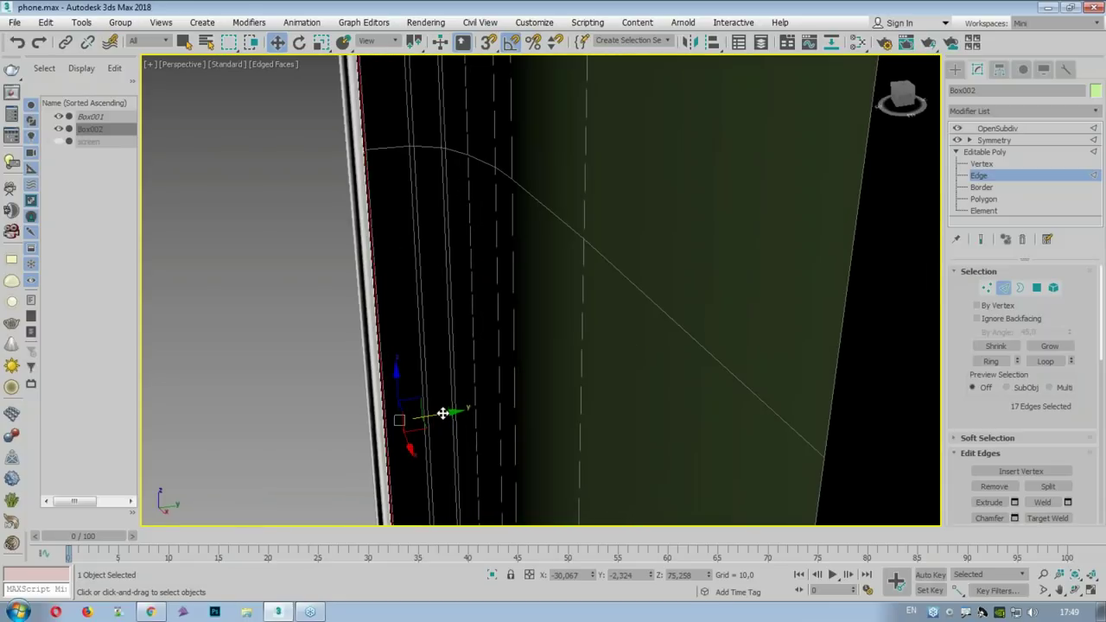
# Step: Move the rim loop along Y, opening a thin face strip beside the front edge
pyautogui.moveTo(427, 416)
pyautogui.mouseDown()
pyautogui.moveTo(521, 388)
pyautogui.moveTo(444, 406)
pyautogui.mouseUp()
pyautogui.moveTo(436, 285)
pyautogui.keyDown('alt'); pyautogui.mouseDown(button='middle')
pyautogui.moveTo(412, 227)
pyautogui.moveTo(459, 232)
pyautogui.moveTo(442, 236)
pyautogui.moveTo(444, 390)
pyautogui.mouseUp(button='middle'); pyautogui.keyUp('alt')
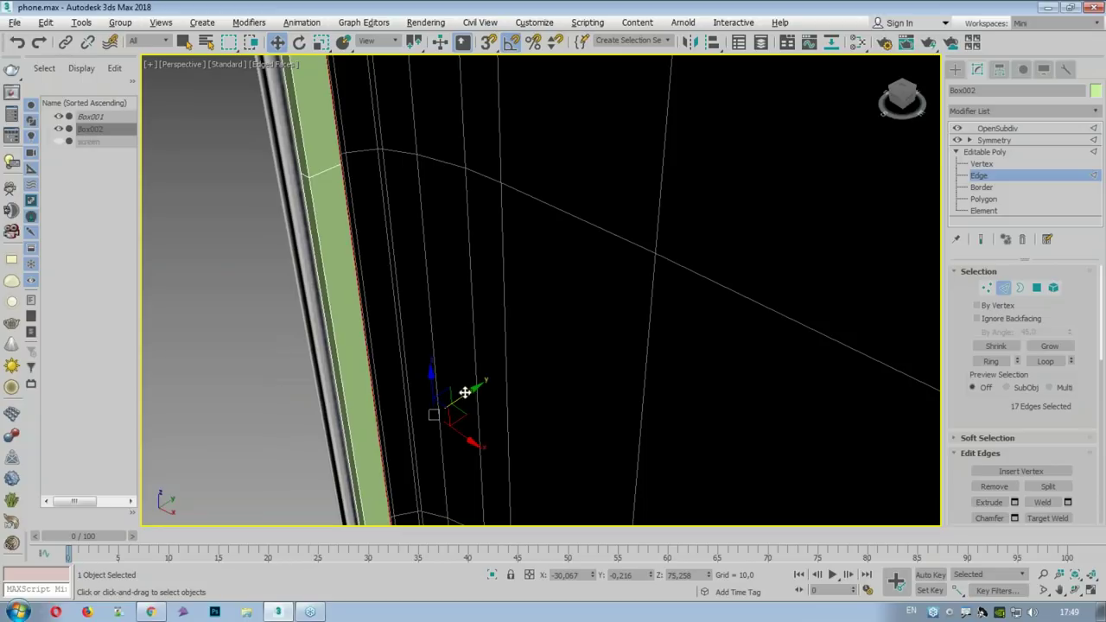
pyautogui.scroll(-2, 360, 285)
pyautogui.scroll(-5, 361, 284)
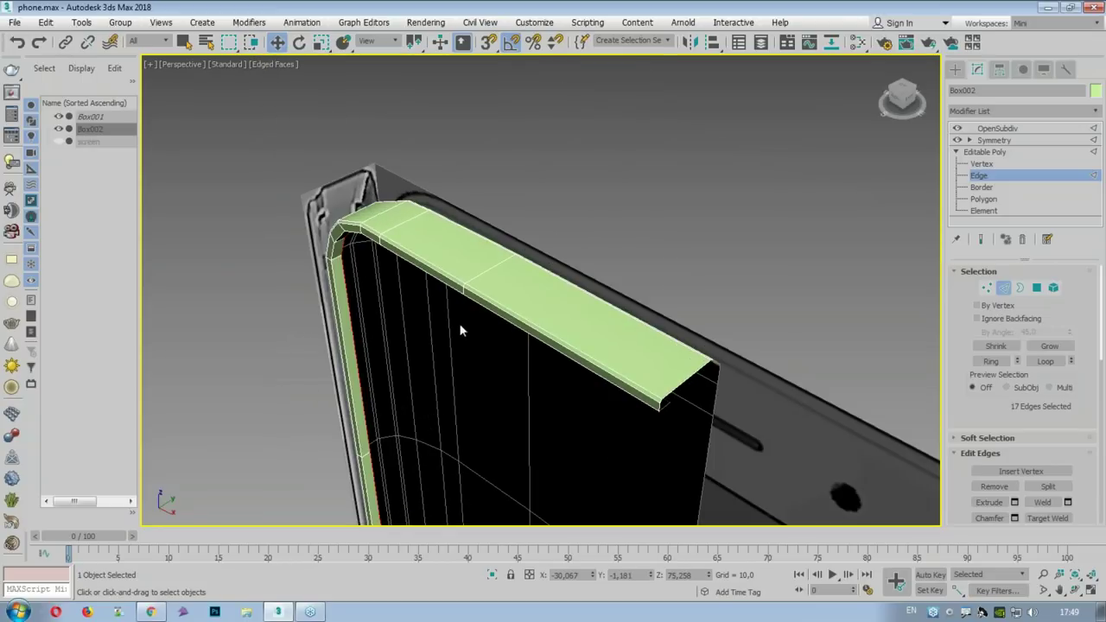
pyautogui.keyDown('alt'); pyautogui.moveTo(460, 330); pyautogui.dragTo(334, 242, button='middle'); pyautogui.keyUp('alt')
pyautogui.scroll(3, 382, 138)
pyautogui.scroll(3, 383, 139)
pyautogui.scroll(2, 383, 138)
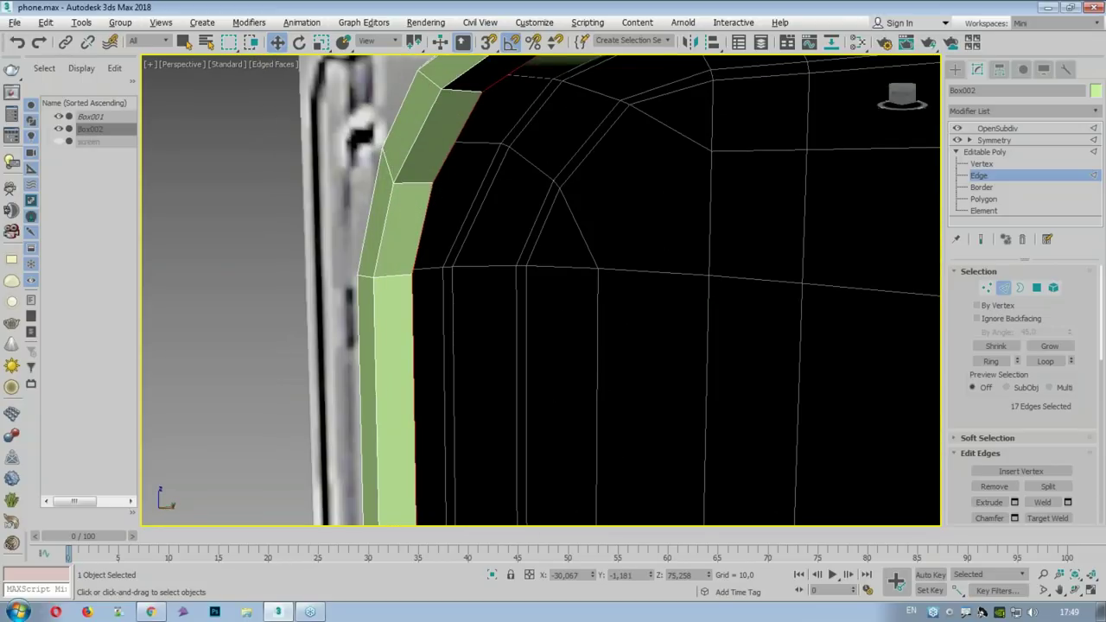
# Step: Extrude the 17 strip edges with height 0 and width 0,2 to form the groove
pyautogui.doubleClick(406, 155)
pyautogui.scroll(-2, 1020, 399)
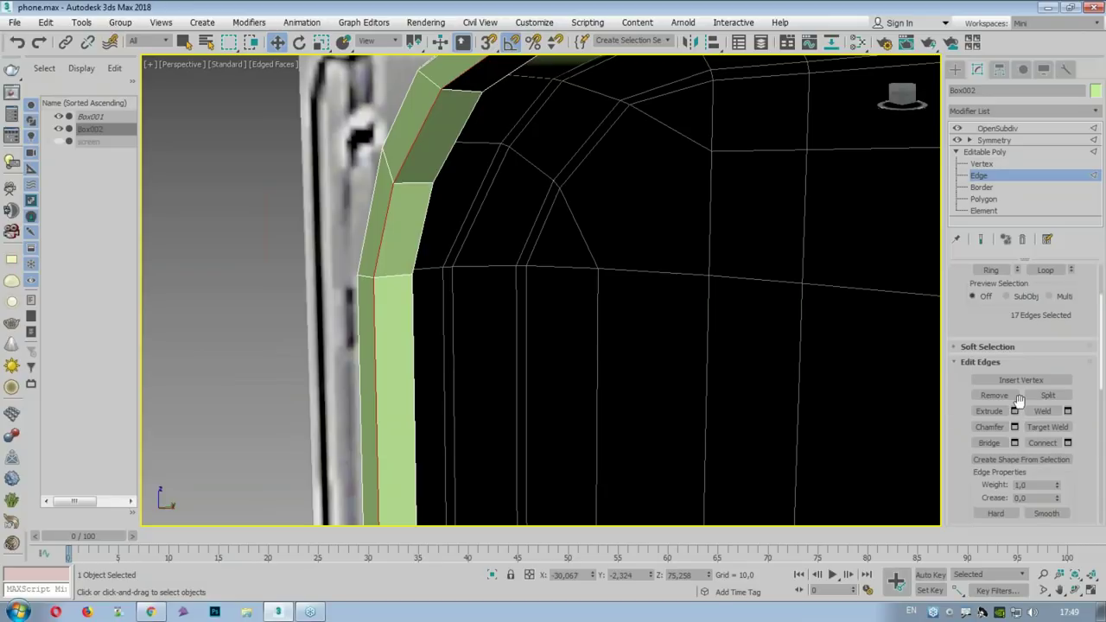
pyautogui.click(1014, 410)
pyautogui.rightClick(549, 298)
pyautogui.moveTo(550, 318); pyautogui.dragTo(555, 328)
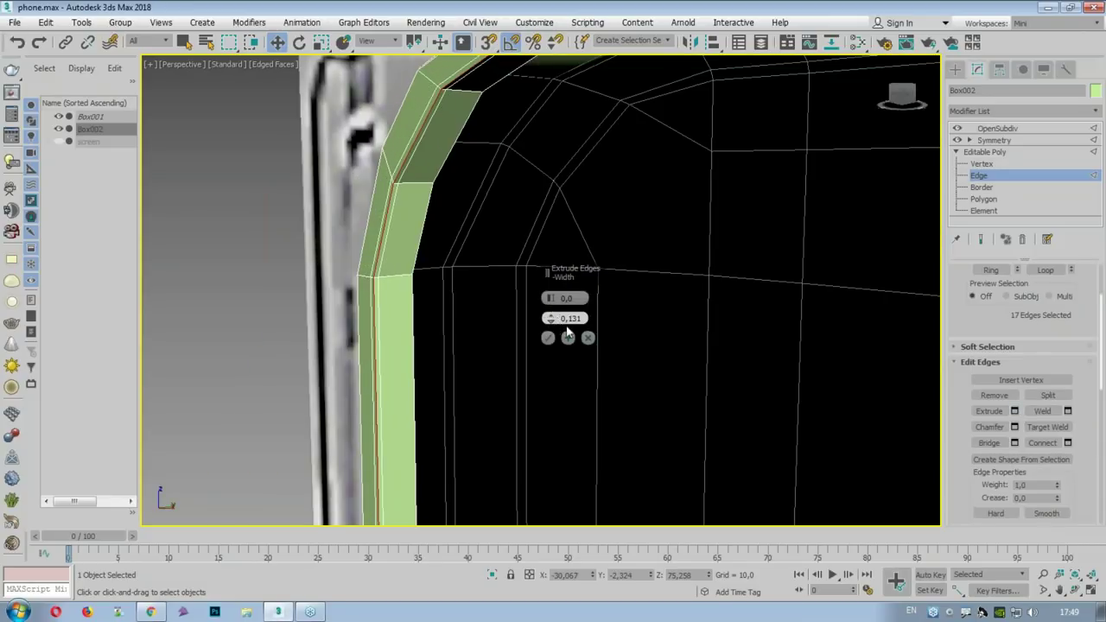
pyautogui.doubleClick(571, 319)
pyautogui.write('1')
pyautogui.press('Return')
pyautogui.click(547, 338)
# Step: Inspect the new groove along the top edge, then exit Edge level
pyautogui.keyDown('alt'); pyautogui.moveTo(546, 343); pyautogui.dragTo(635, 225, button='middle'); pyautogui.keyUp('alt')
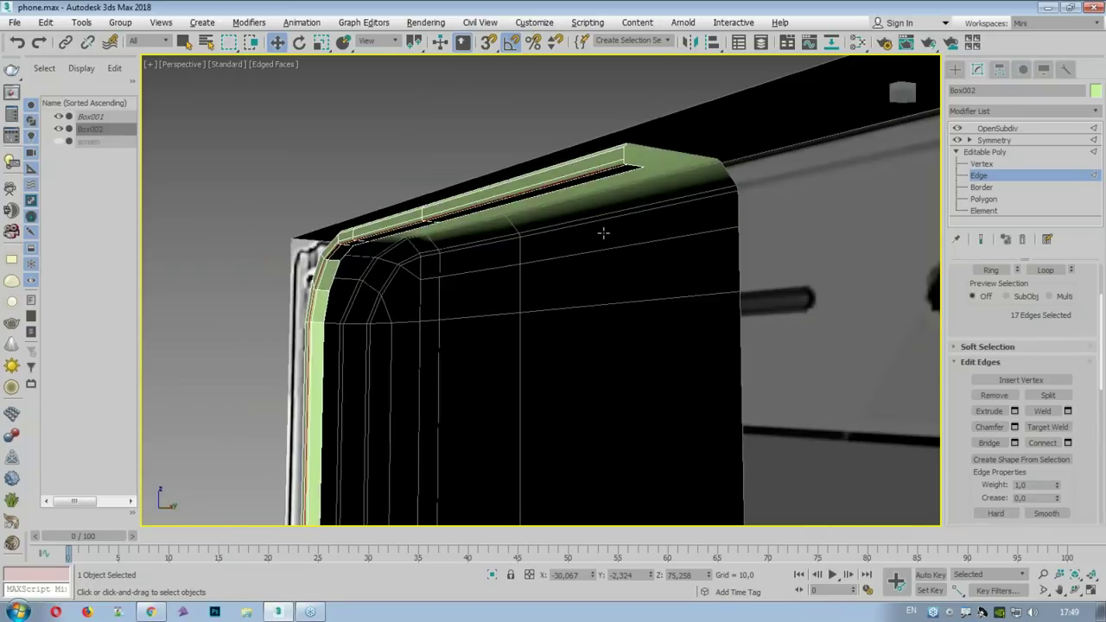
pyautogui.scroll(3, 635, 225)
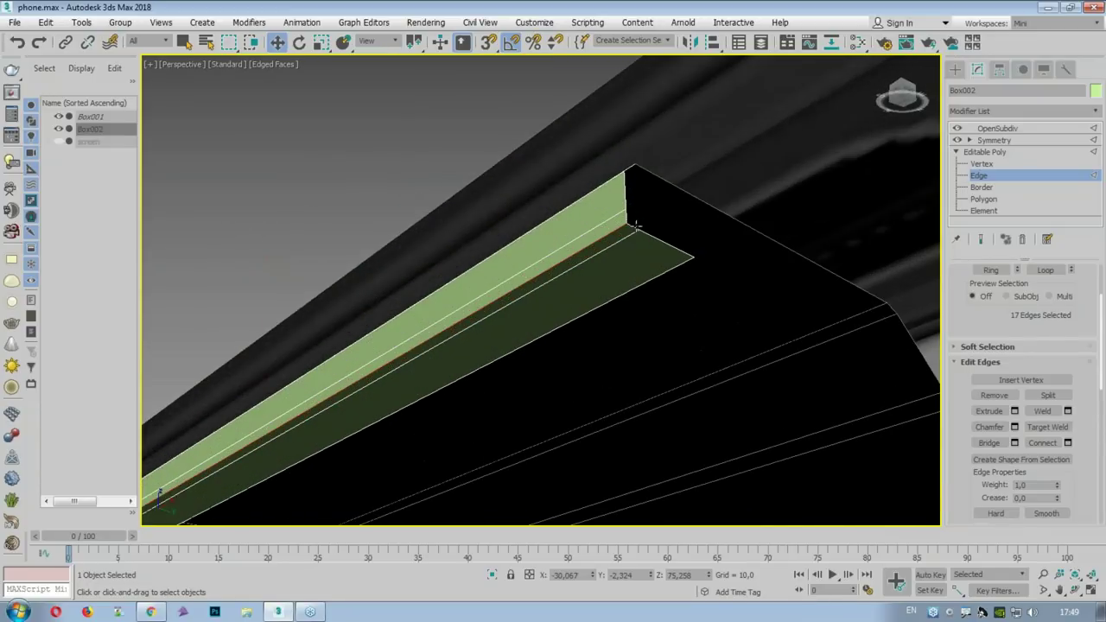
pyautogui.scroll(3, 631, 225)
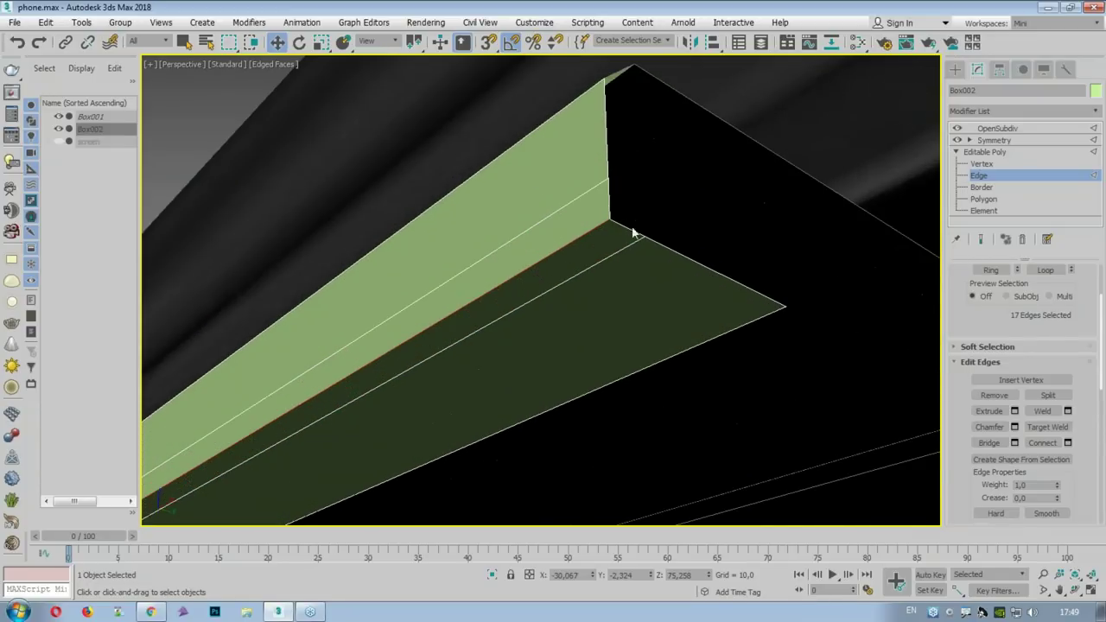
pyautogui.click(977, 177)
# Step: Turn on OpenSubdiv and orbit around the smoothed phone frame and top-right corner
pyautogui.click(996, 128)
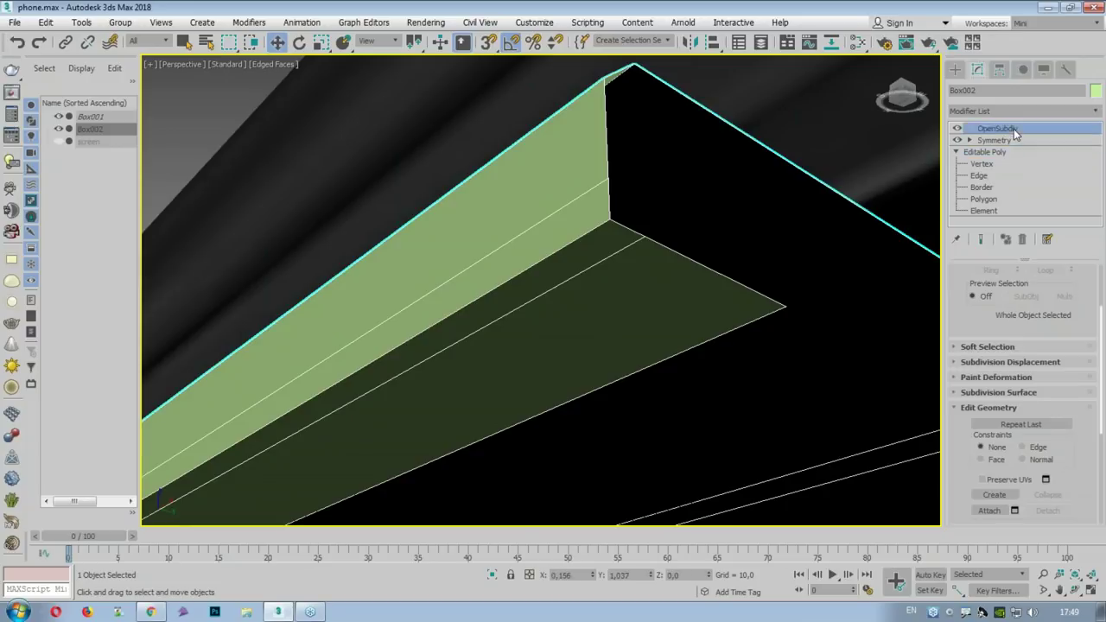
pyautogui.scroll(-2, 644, 105)
pyautogui.scroll(-2, 605, 199)
pyautogui.moveTo(597, 224)
pyautogui.keyDown('alt'); pyautogui.mouseDown(button='middle')
pyautogui.moveTo(708, 224)
pyautogui.moveTo(730, 236)
pyautogui.moveTo(589, 205)
pyautogui.mouseUp(button='middle'); pyautogui.keyUp('alt')
pyautogui.scroll(-3, 708, 224)
pyautogui.scroll(3, 702, 157)
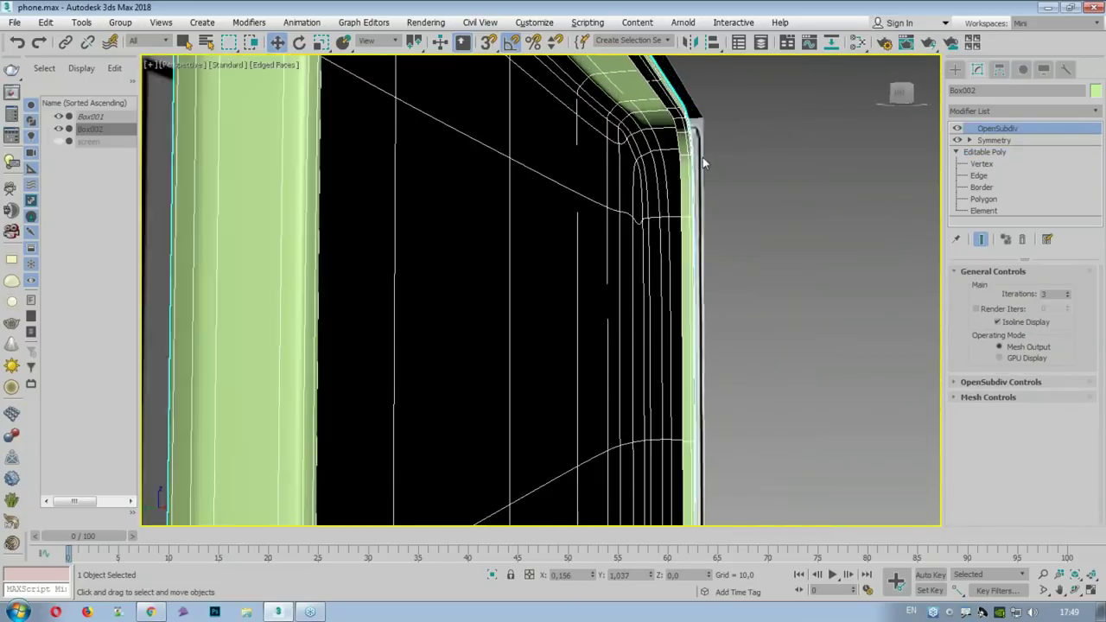
pyautogui.scroll(2, 657, 121)
pyautogui.scroll(3, 656, 219)
pyautogui.scroll(-5, 608, 239)
pyautogui.moveTo(578, 257)
pyautogui.mouseDown(button='middle')
pyautogui.moveTo(521, 190)
pyautogui.moveTo(701, 151)
pyautogui.mouseUp(button='middle')
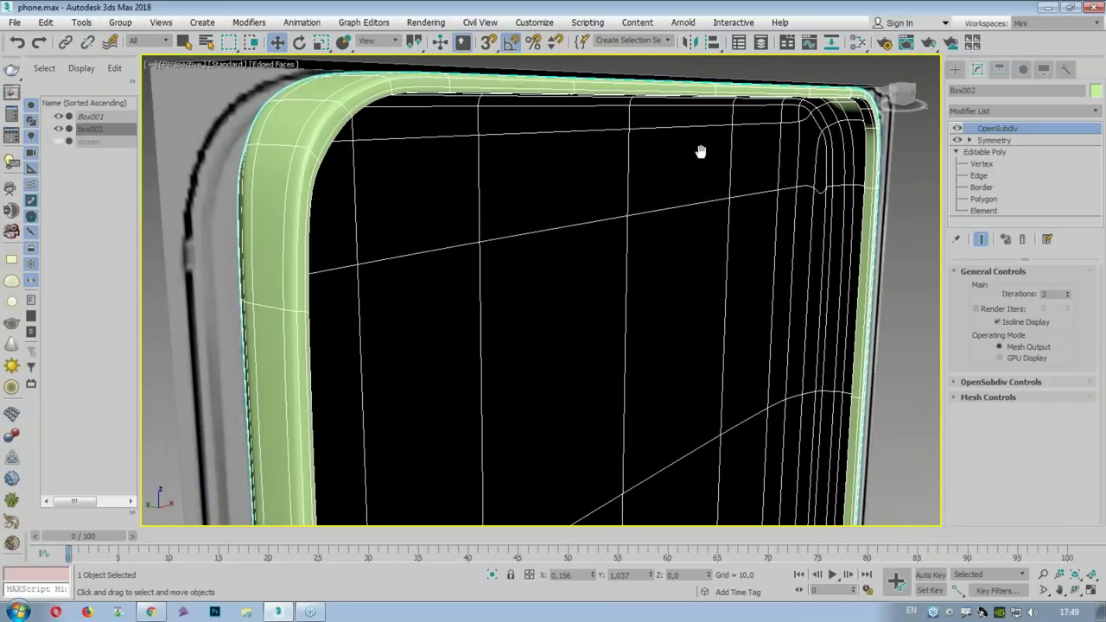
pyautogui.scroll(-3, 604, 168)
pyautogui.moveTo(552, 180)
pyautogui.keyDown('alt'); pyautogui.mouseDown(button='middle')
pyautogui.moveTo(777, 180)
pyautogui.moveTo(843, 204)
pyautogui.moveTo(804, 217)
pyautogui.moveTo(671, 198)
pyautogui.moveTo(645, 185)
pyautogui.moveTo(735, 180)
pyautogui.moveTo(755, 200)
pyautogui.moveTo(641, 155)
pyautogui.mouseUp(button='middle'); pyautogui.keyUp('alt')
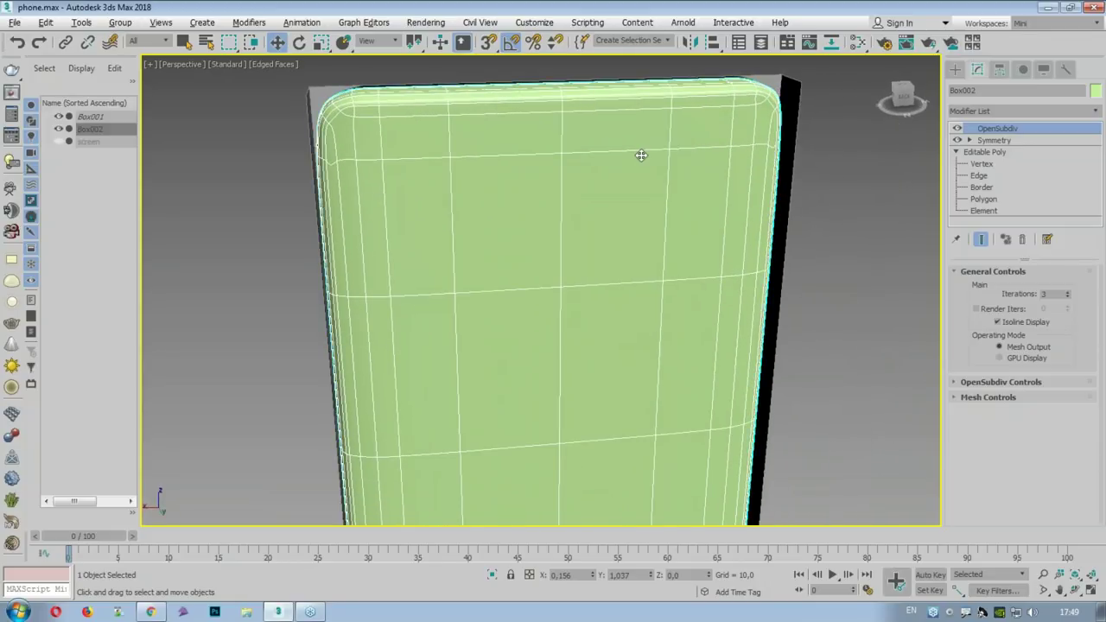
# Step: Maximize the Front viewport and switch it to the Back view over the rear reference
pyautogui.hotkey('alt', 'w')
pyautogui.scroll(3, 703, 188)
pyautogui.hotkey('alt', 'w')
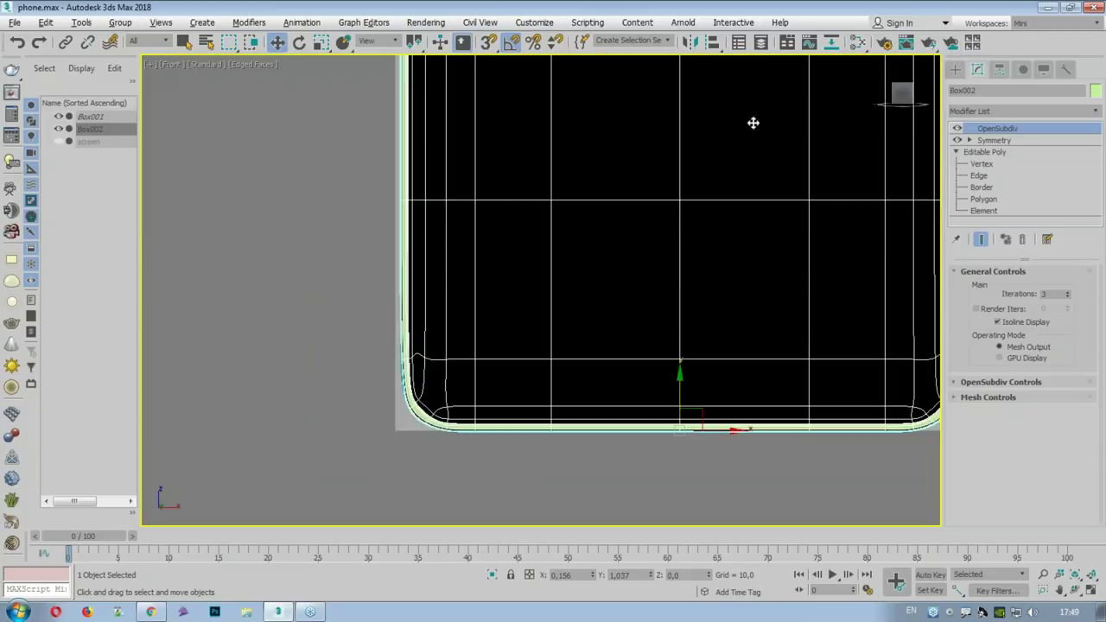
pyautogui.scroll(-5, 641, 146)
pyautogui.scroll(3, 585, 178)
pyautogui.scroll(3, 585, 180)
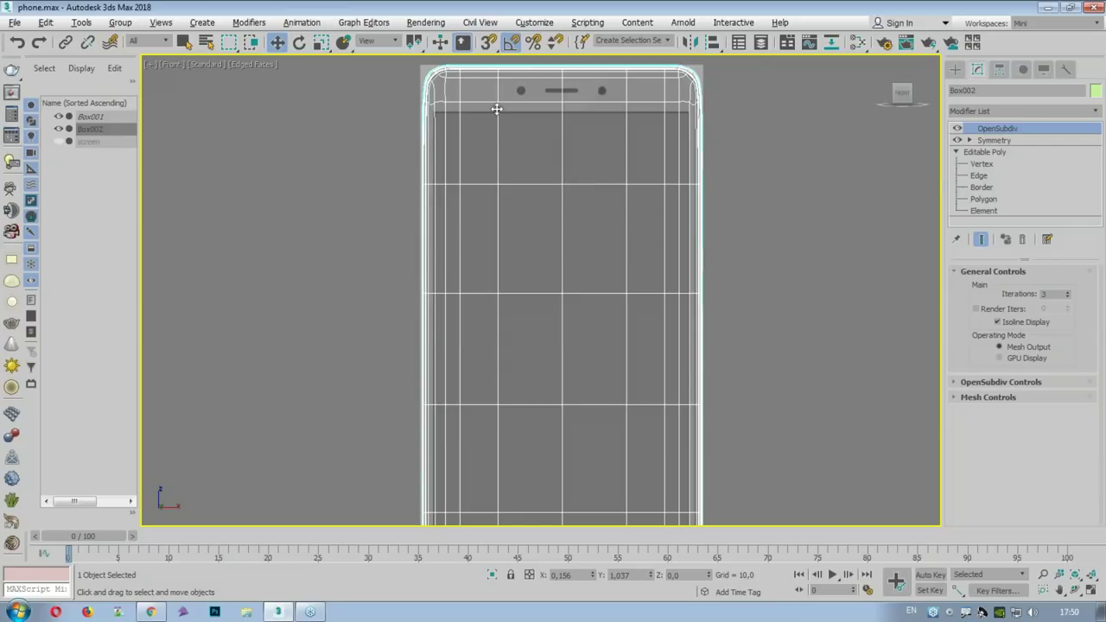
pyautogui.click(164, 65)
pyautogui.click(200, 189)
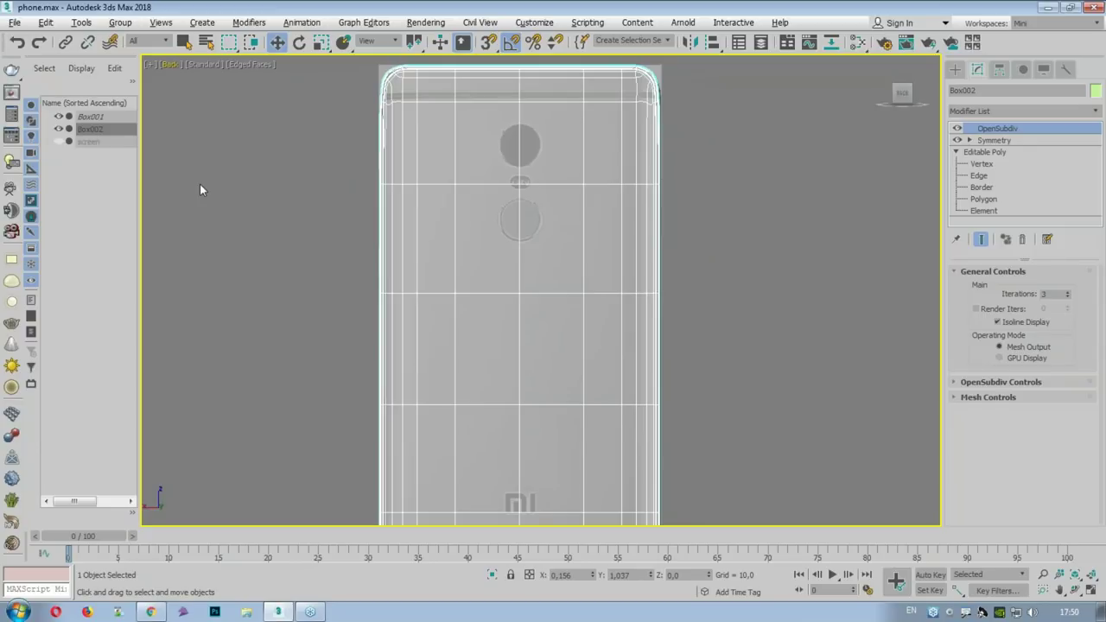
pyautogui.scroll(5, 520, 149)
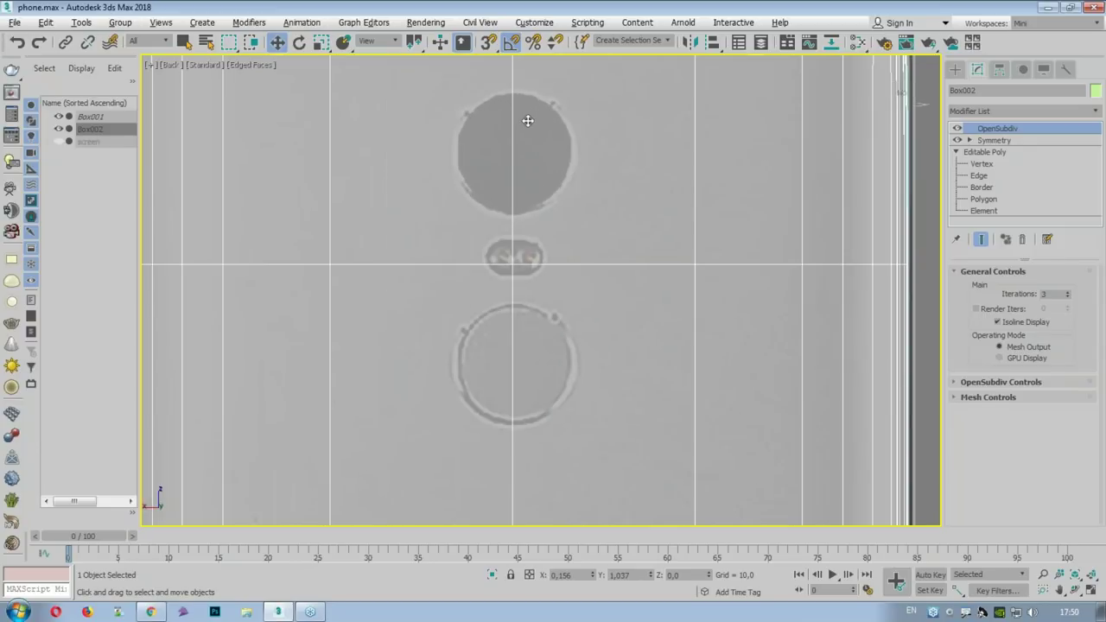
pyautogui.scroll(-4, 526, 122)
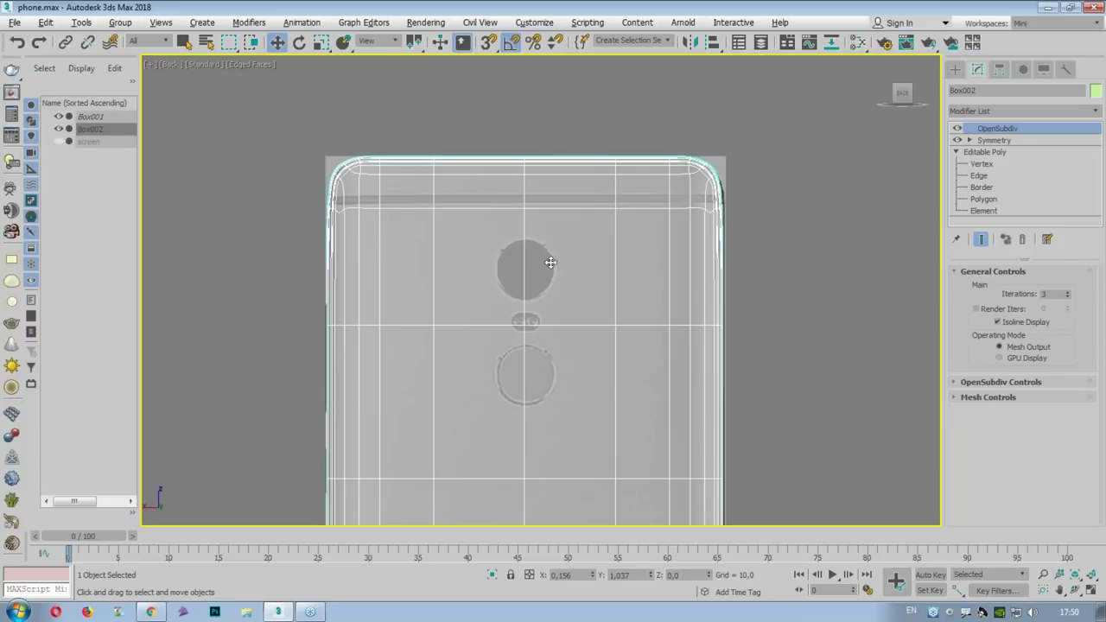
# Step: Drop to Box002's Editable Poly vertex level in the back view to plan a back support loop
pyautogui.click(981, 164)
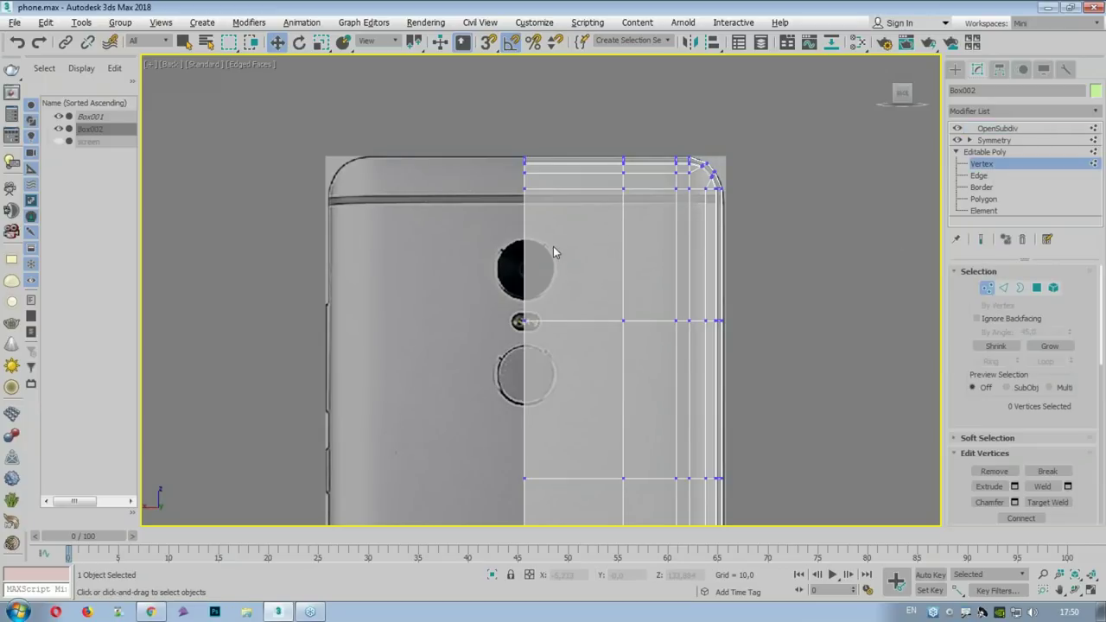
pyautogui.scroll(2, 553, 246)
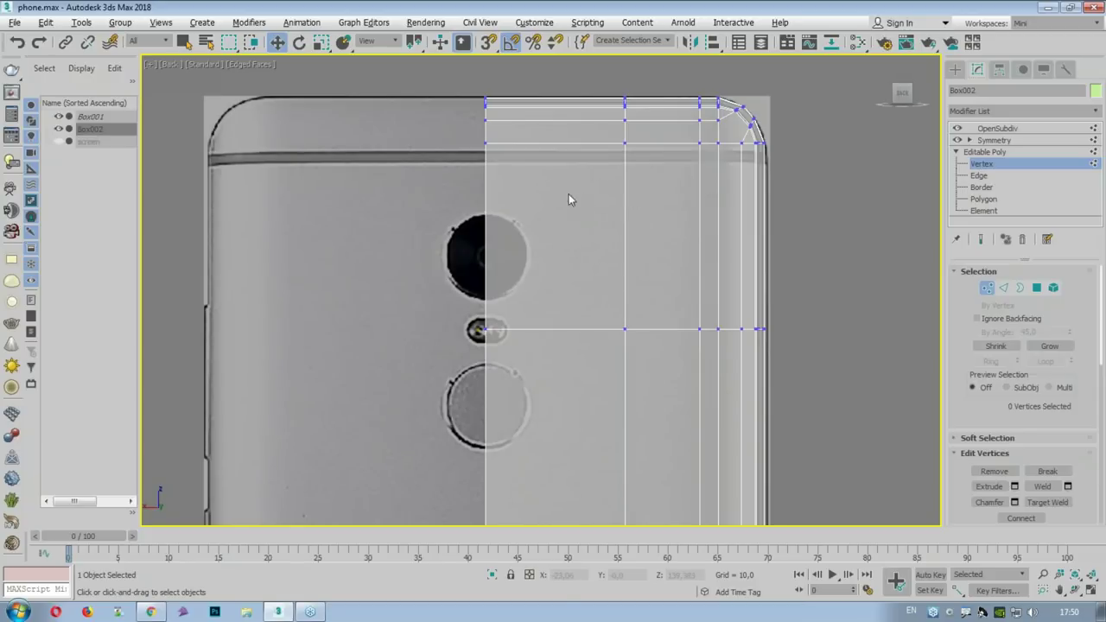
pyautogui.moveTo(479, 194); pyautogui.dragTo(767, 195)
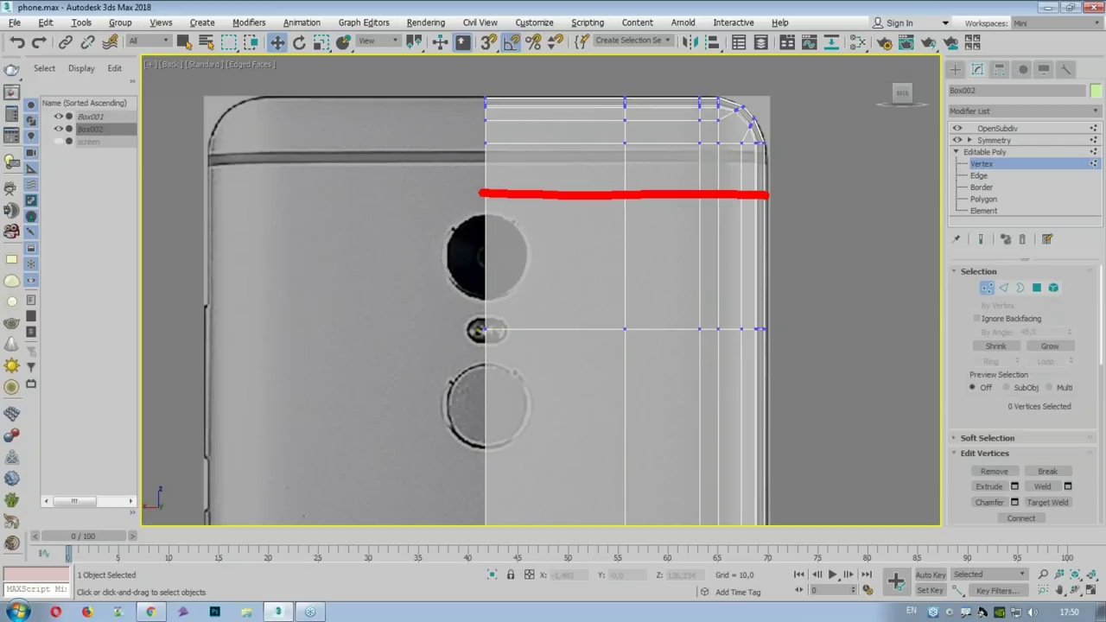
pyautogui.press('Escape')
pyautogui.hotkey('alt', 'shift')
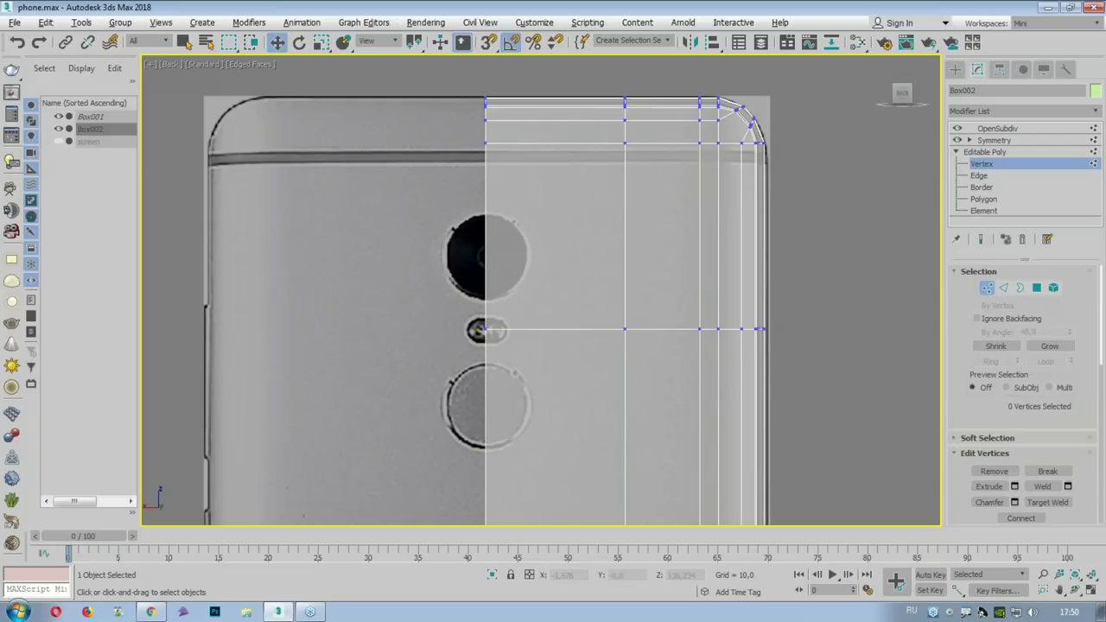
# Step: Connect the back's vertical edge ring with 1 segment to add a horizontal loop
pyautogui.press('2')
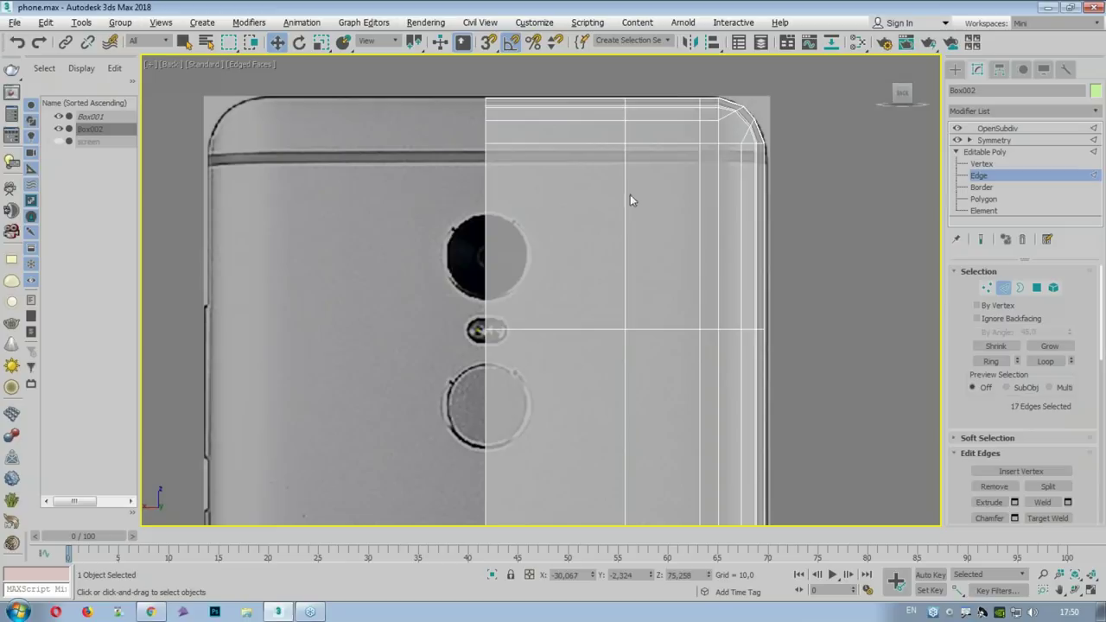
pyautogui.click(630, 194)
pyautogui.moveTo(971, 408); pyautogui.dragTo(970, 283)
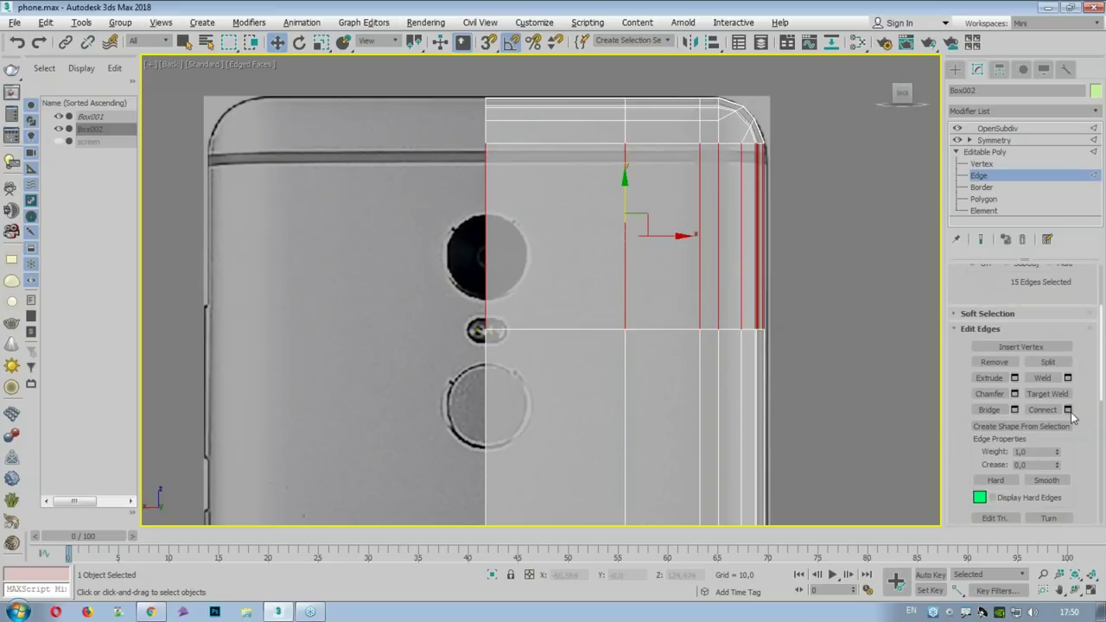
pyautogui.click(1014, 377)
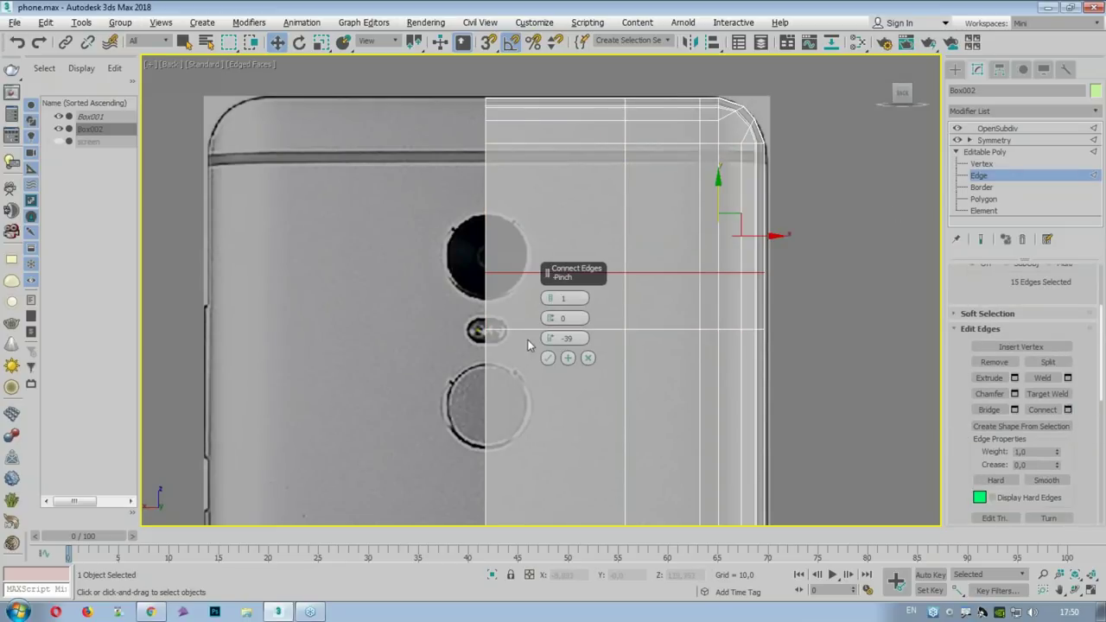
pyautogui.click(548, 358)
# Step: Move the horizontal loop below the camera up toward the camera area
pyautogui.moveTo(738, 242); pyautogui.dragTo(741, 153)
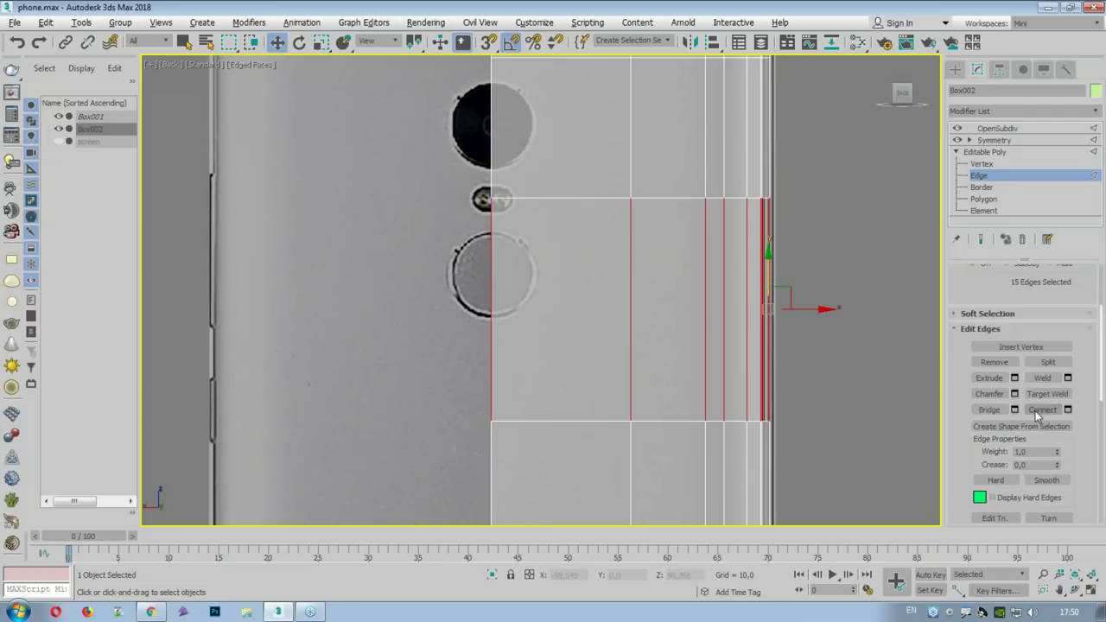
pyautogui.doubleClick(634, 423)
pyautogui.moveTo(736, 384); pyautogui.dragTo(739, 294)
# Step: Lower the horizontal loop below the camera slightly
pyautogui.click(768, 265)
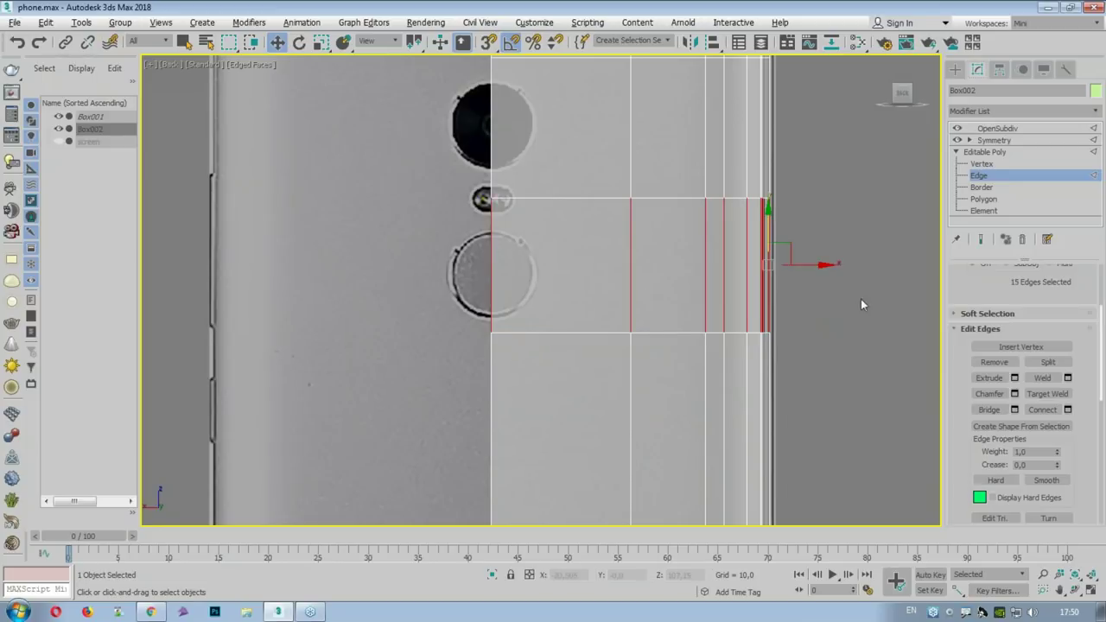
pyautogui.doubleClick(679, 240)
pyautogui.moveTo(736, 196); pyautogui.dragTo(733, 223)
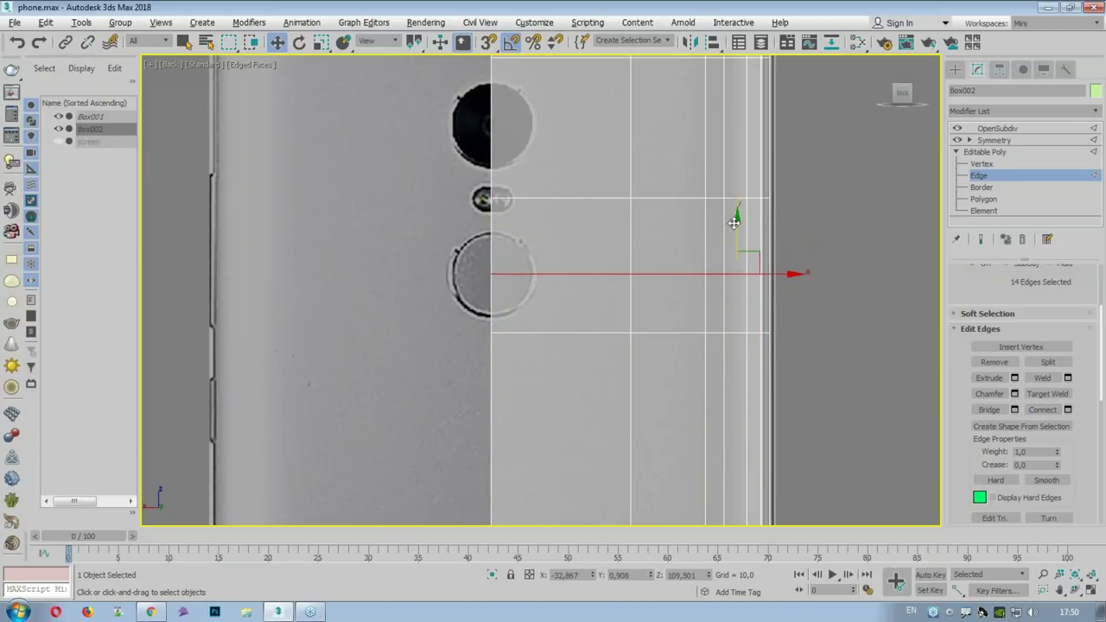
# Step: Connect the upper back's vertical edges and slide the new loop up to the camera lens (Z 129,633)
pyautogui.moveTo(732, 223); pyautogui.dragTo(747, 316, button='middle')
pyautogui.click(689, 252)
pyautogui.click(1041, 409)
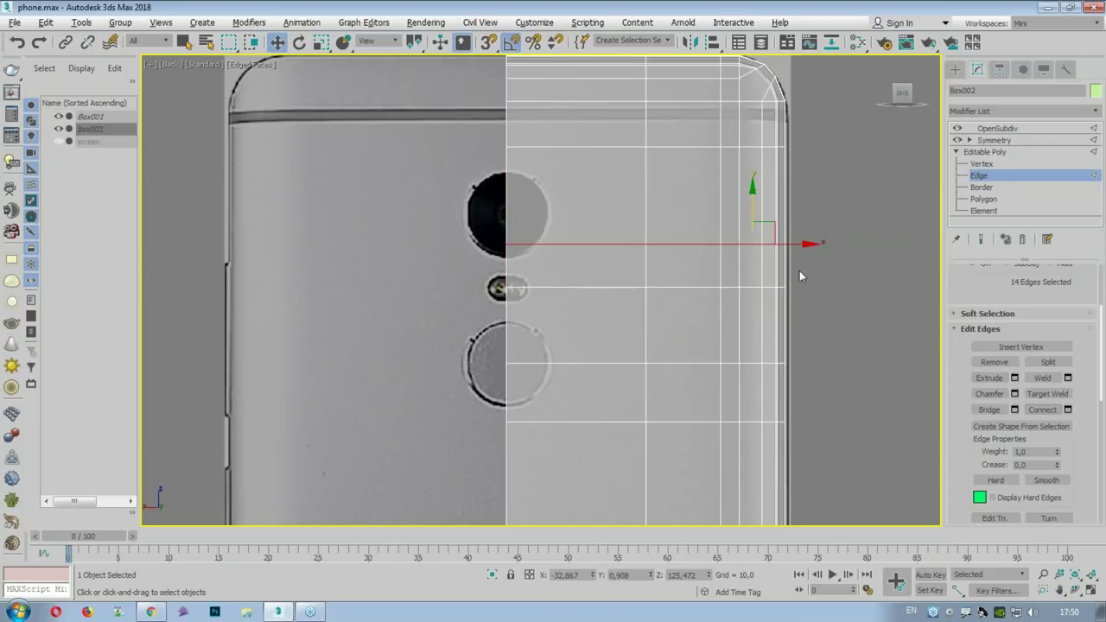
pyautogui.moveTo(757, 211); pyautogui.dragTo(757, 179)
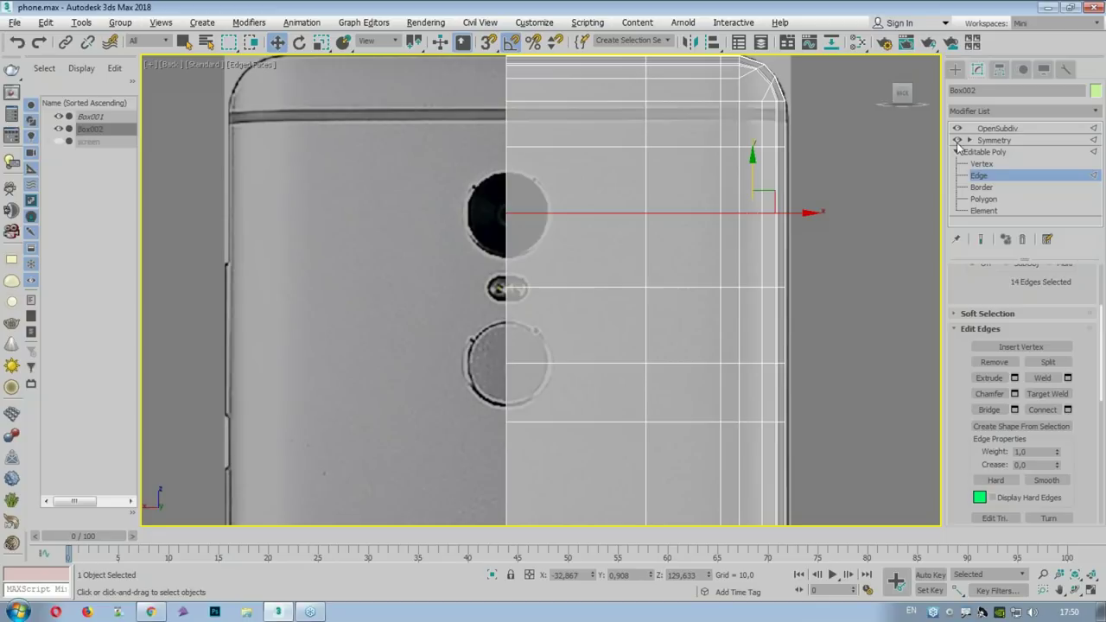
pyautogui.click(982, 610)
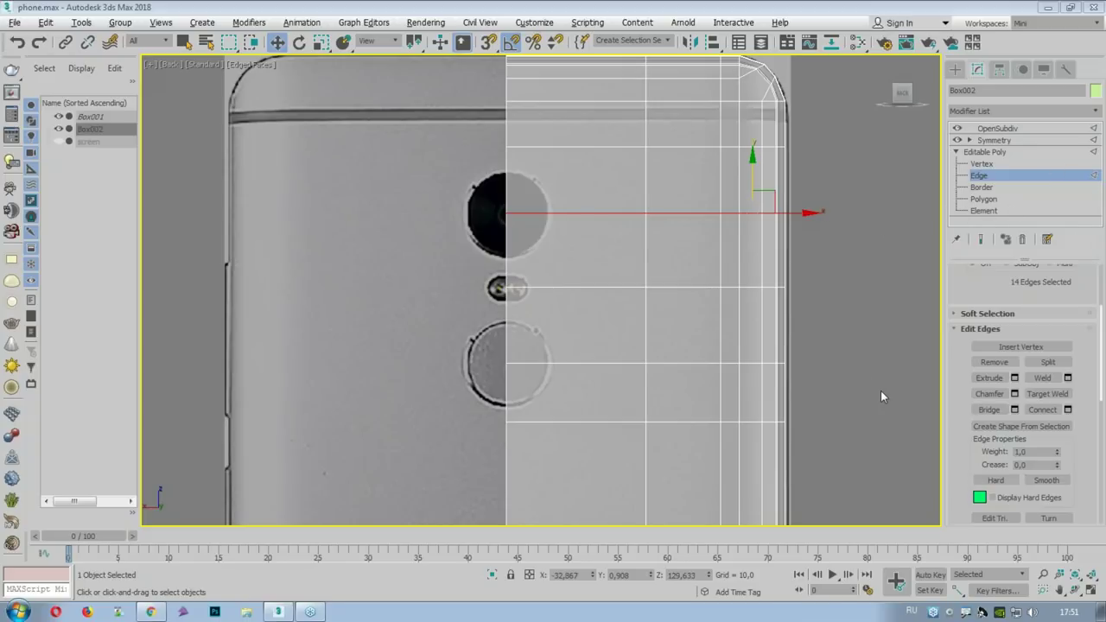
# Step: Shift the selected vertical edge loop of the phone mesh slightly left along X
pyautogui.scroll(-6, 577, 169)
pyautogui.scroll(-4, 577, 156)
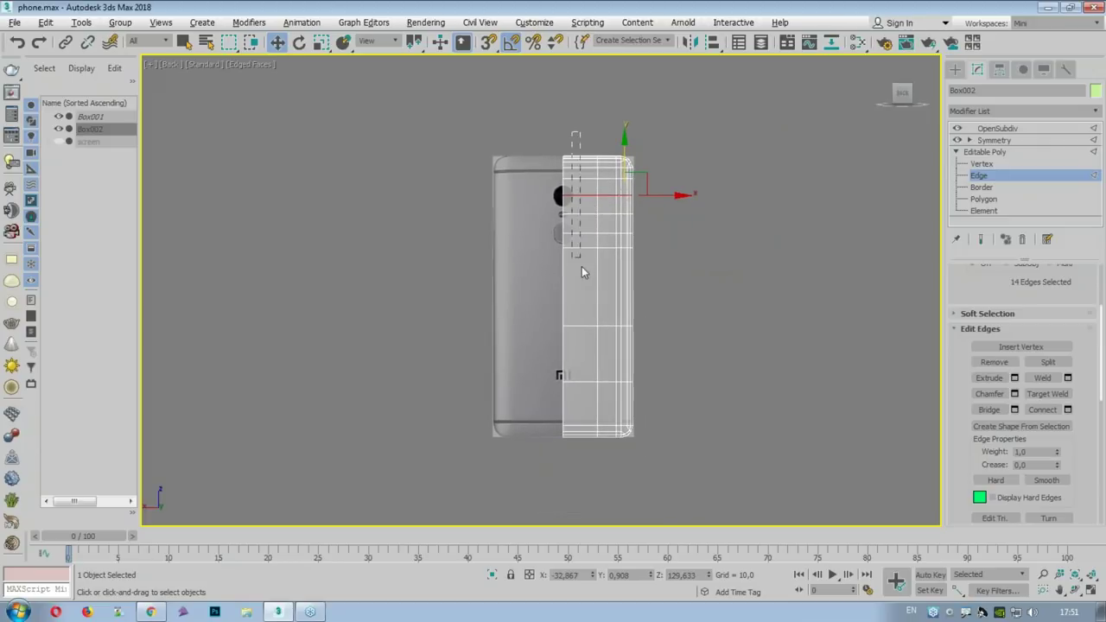
pyautogui.scroll(3, 586, 466)
pyautogui.click(603, 292)
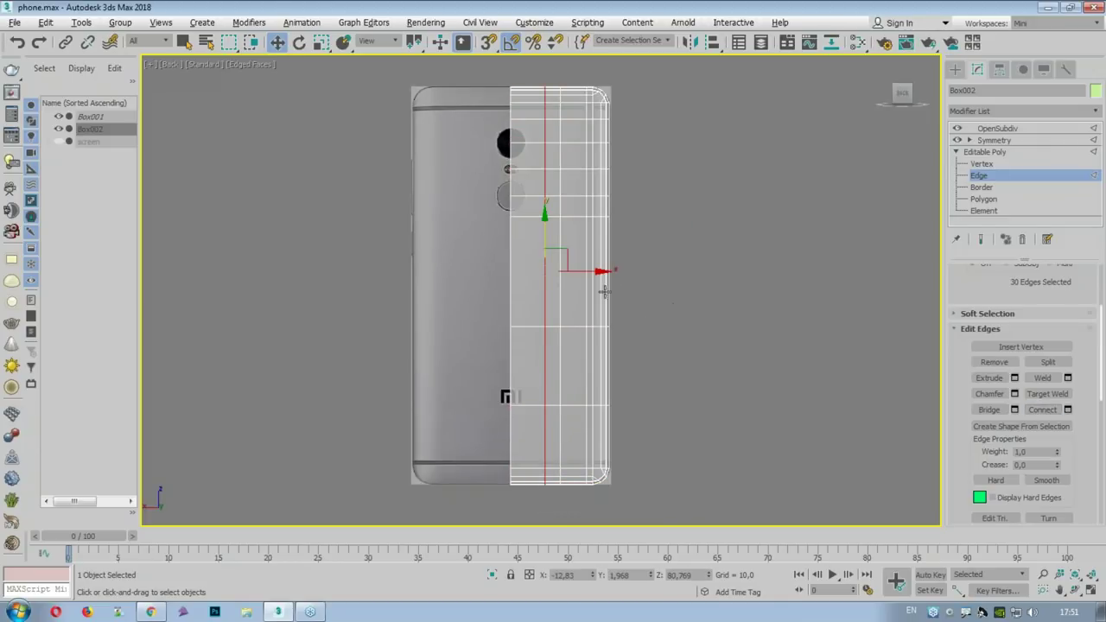
pyautogui.moveTo(588, 275); pyautogui.dragTo(574, 275)
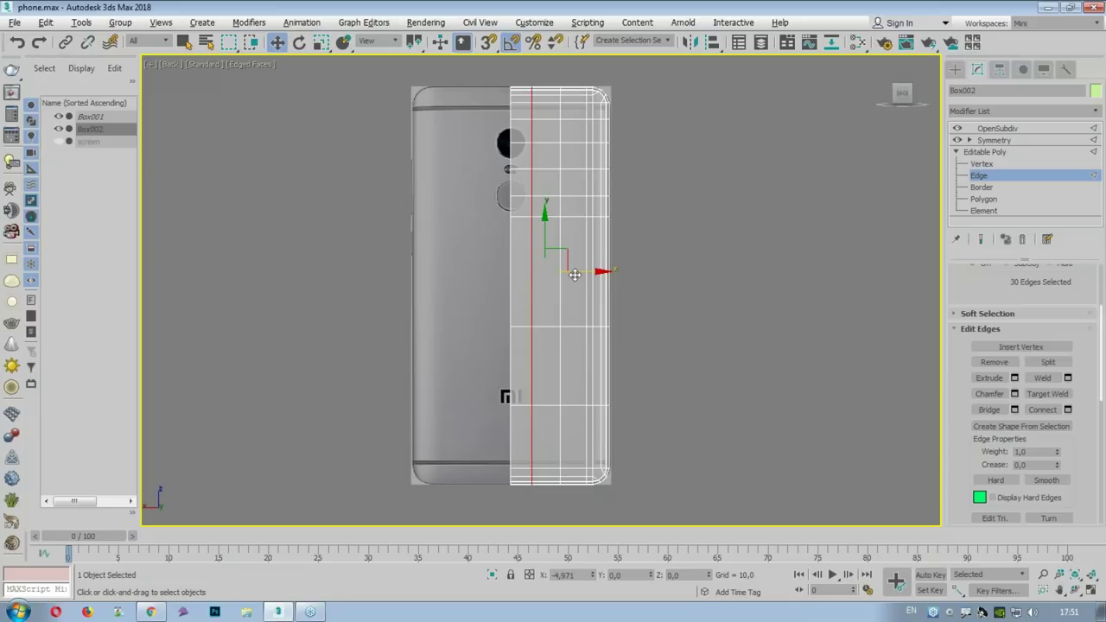
# Step: Zoom in on the camera lenses and sketch guide lines dividing the top lens into quadrants
pyautogui.scroll(5, 548, 145)
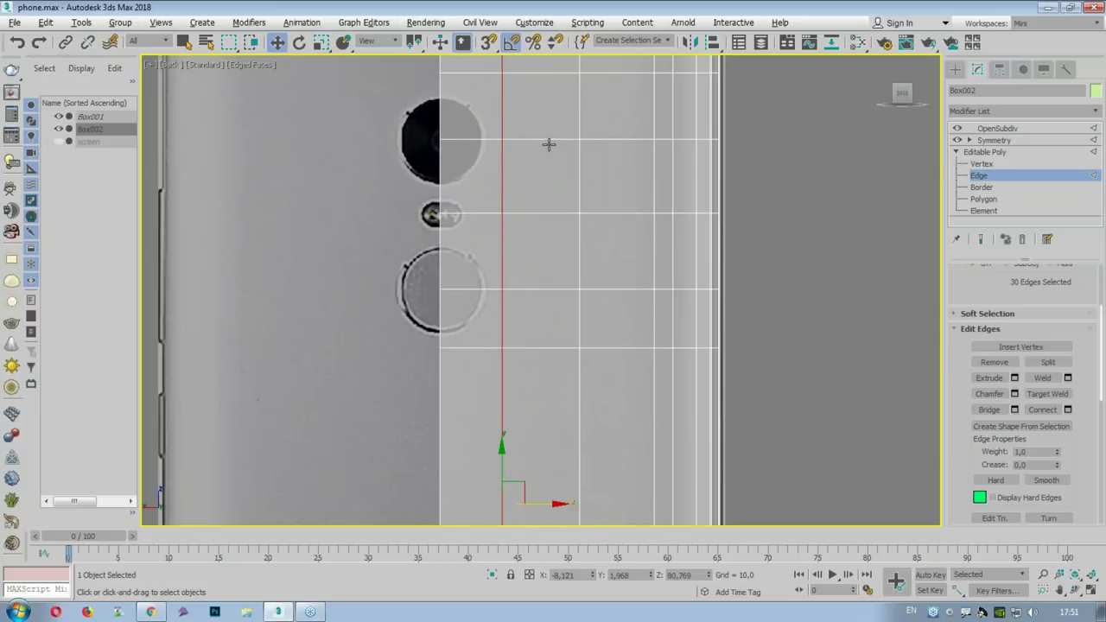
pyautogui.scroll(2, 549, 145)
pyautogui.moveTo(501, 150); pyautogui.dragTo(375, 175, button='middle')
pyautogui.scroll(2, 375, 176)
pyautogui.moveTo(355, 147)
pyautogui.mouseDown()
pyautogui.moveTo(487, 146)
pyautogui.moveTo(491, 425)
pyautogui.moveTo(293, 432)
pyautogui.moveTo(216, 408)
pyautogui.moveTo(229, 179)
pyautogui.moveTo(254, 143)
pyautogui.moveTo(357, 147)
pyautogui.mouseUp()
pyautogui.moveTo(221, 281); pyautogui.dragTo(489, 285)
pyautogui.moveTo(370, 150); pyautogui.dragTo(354, 426)
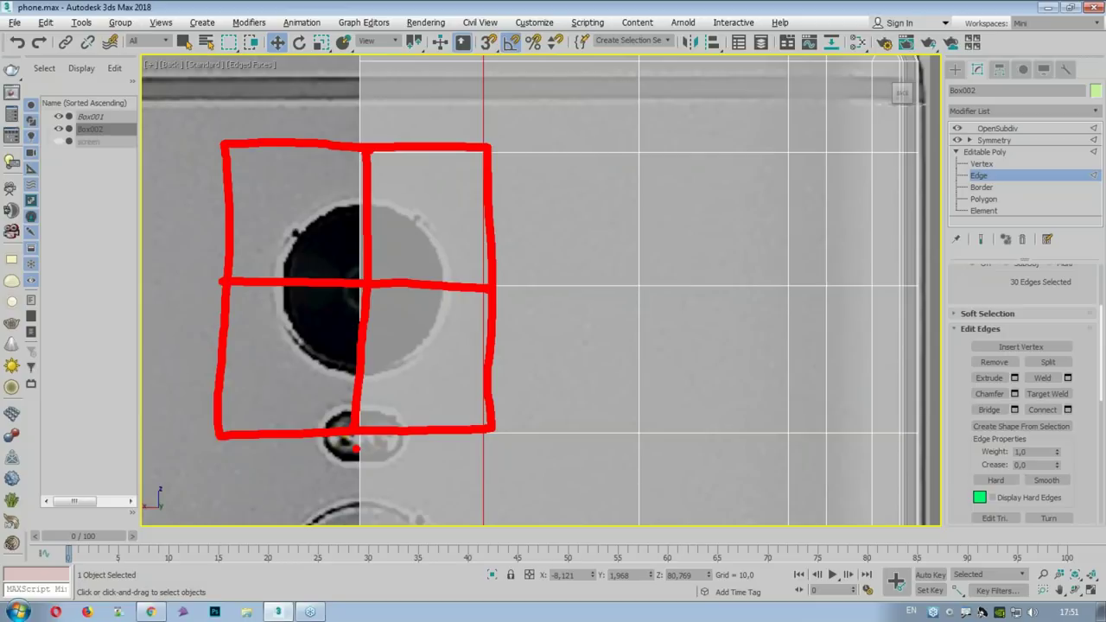
pyautogui.press('Escape')
# Step: Preview the smoothed subdivided mesh
pyautogui.scroll(1, 382, 310)
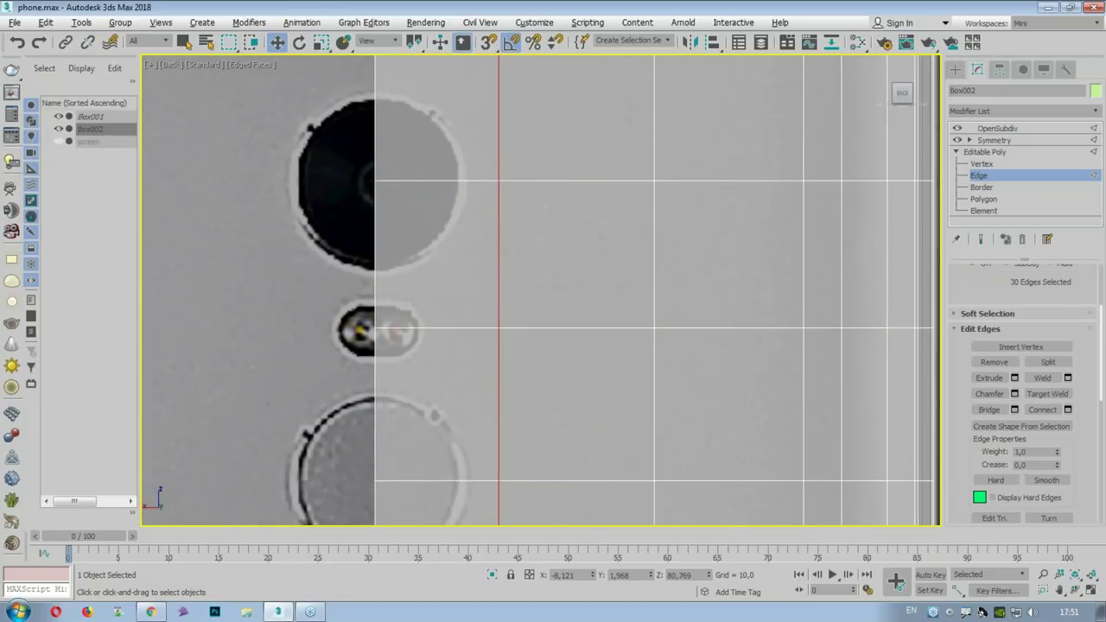
pyautogui.scroll(3, 382, 310)
pyautogui.scroll(-5, 362, 294)
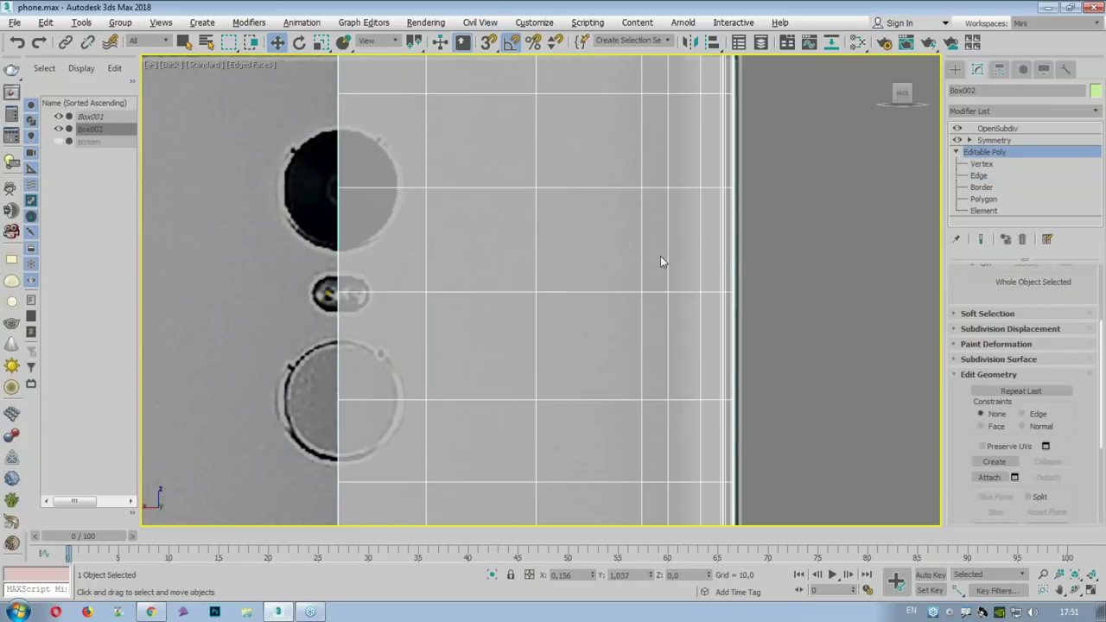
pyautogui.click(997, 127)
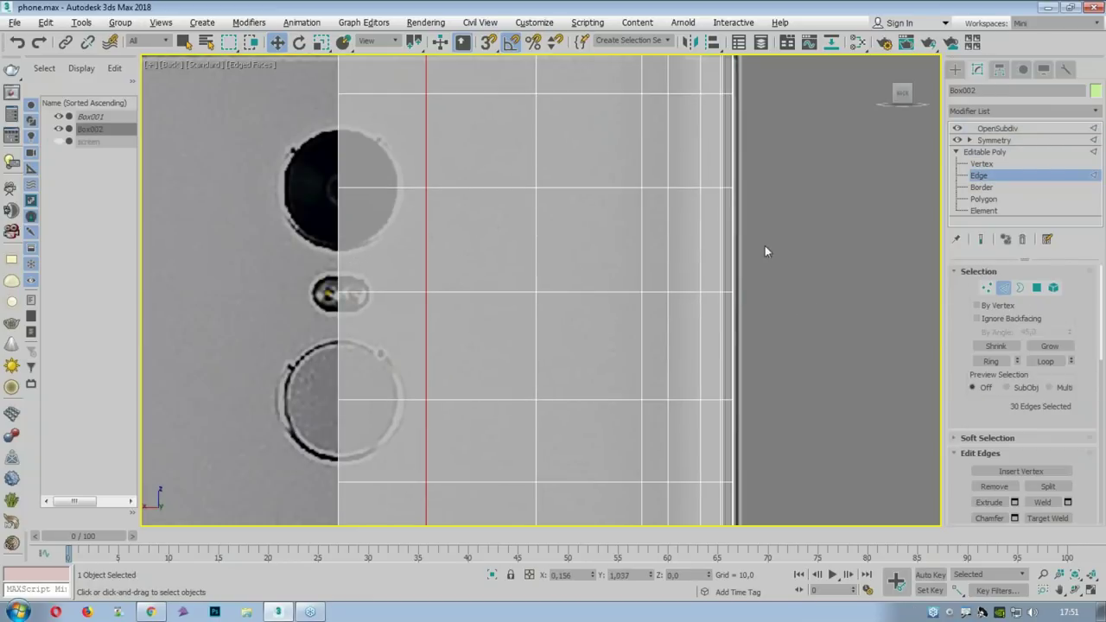
# Step: Connect the vertical edges between the flash and lower lens with a new horizontal loop
pyautogui.scroll(-5, 957, 410)
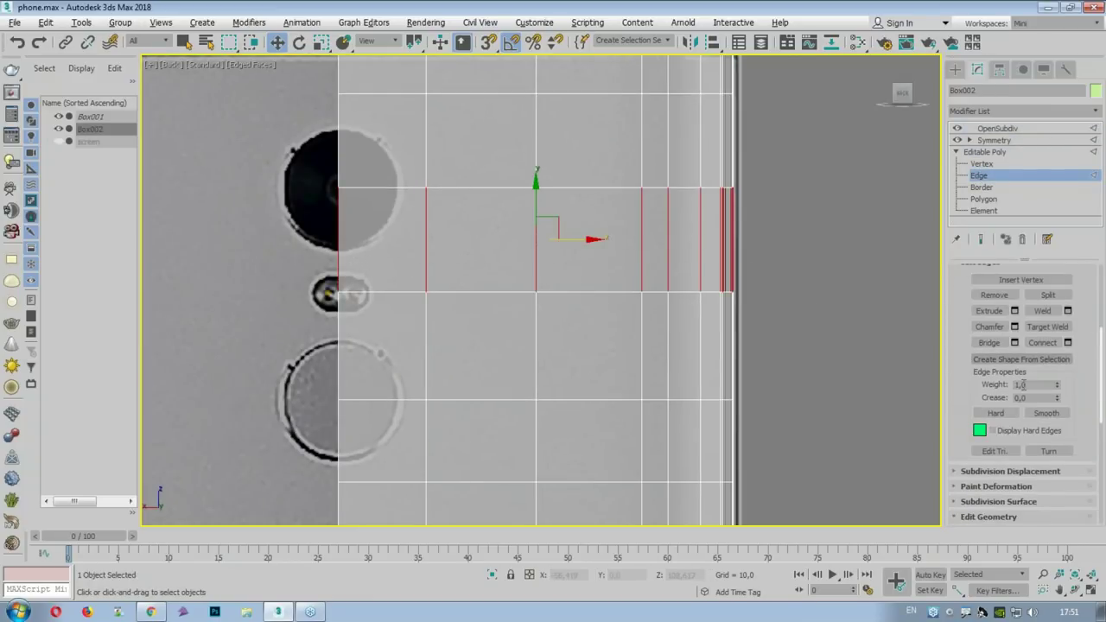
pyautogui.click(643, 259)
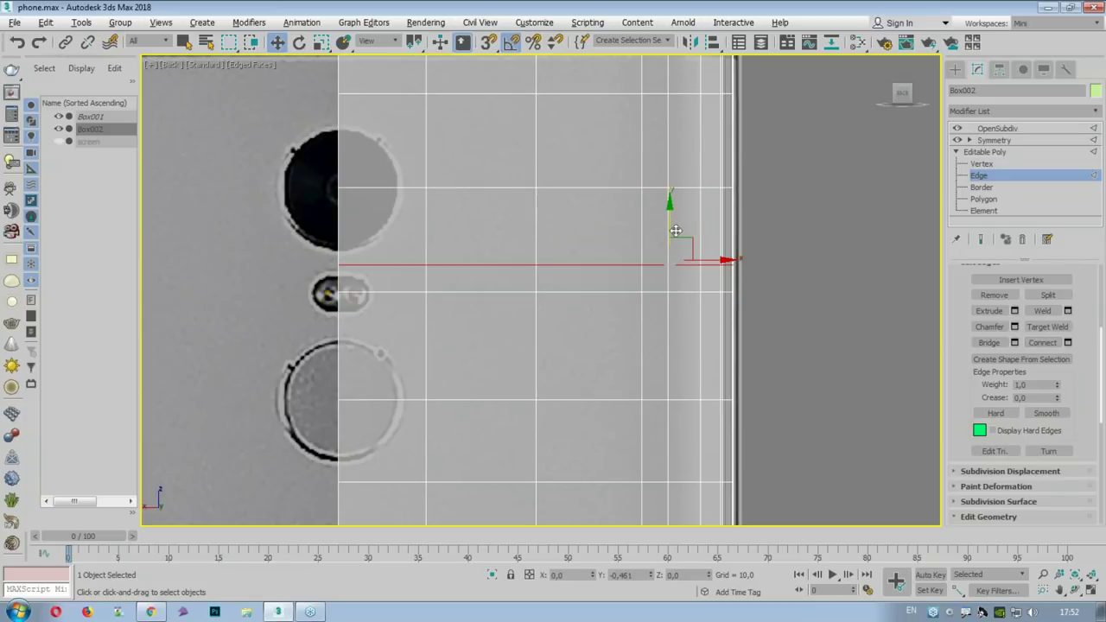
pyautogui.moveTo(769, 321); pyautogui.dragTo(271, 339)
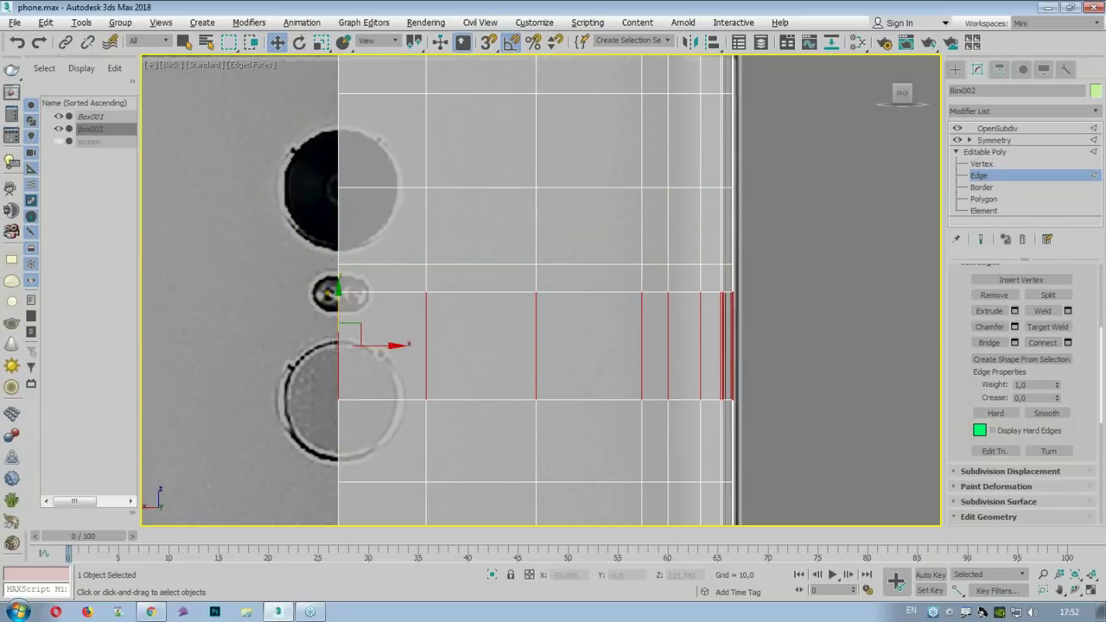
pyautogui.click(1042, 343)
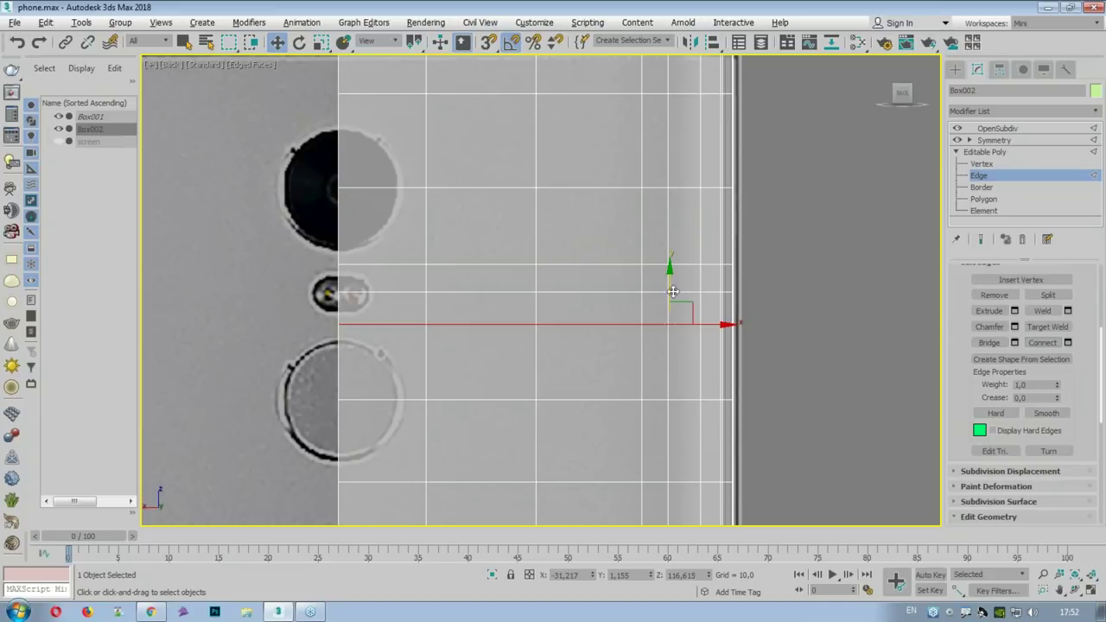
pyautogui.click(777, 248)
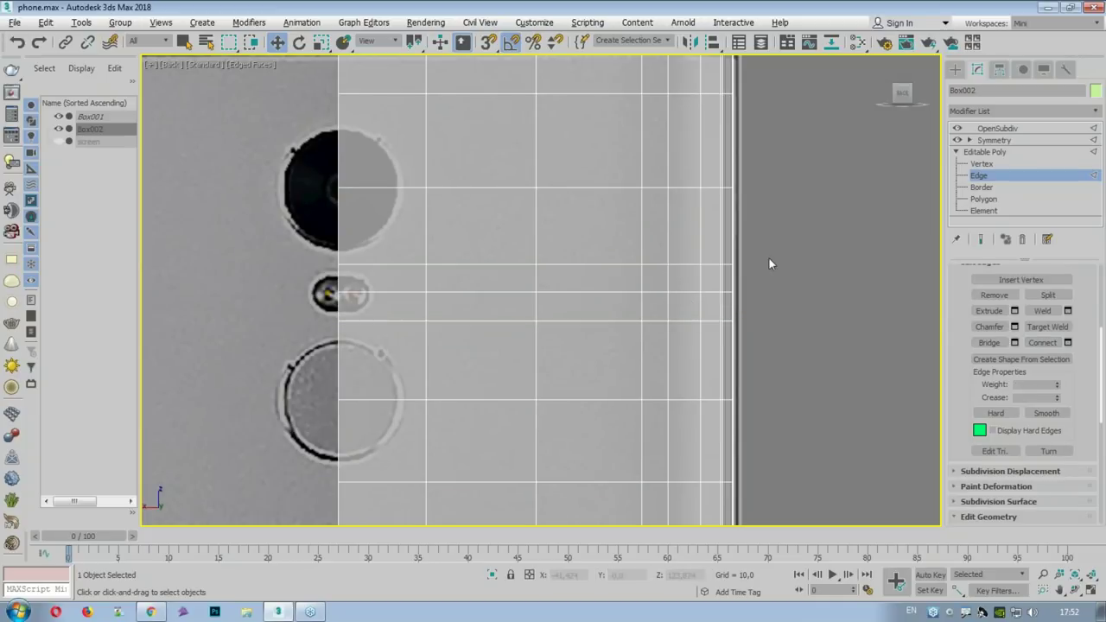
pyautogui.scroll(3, 412, 204)
pyautogui.scroll(2, 413, 204)
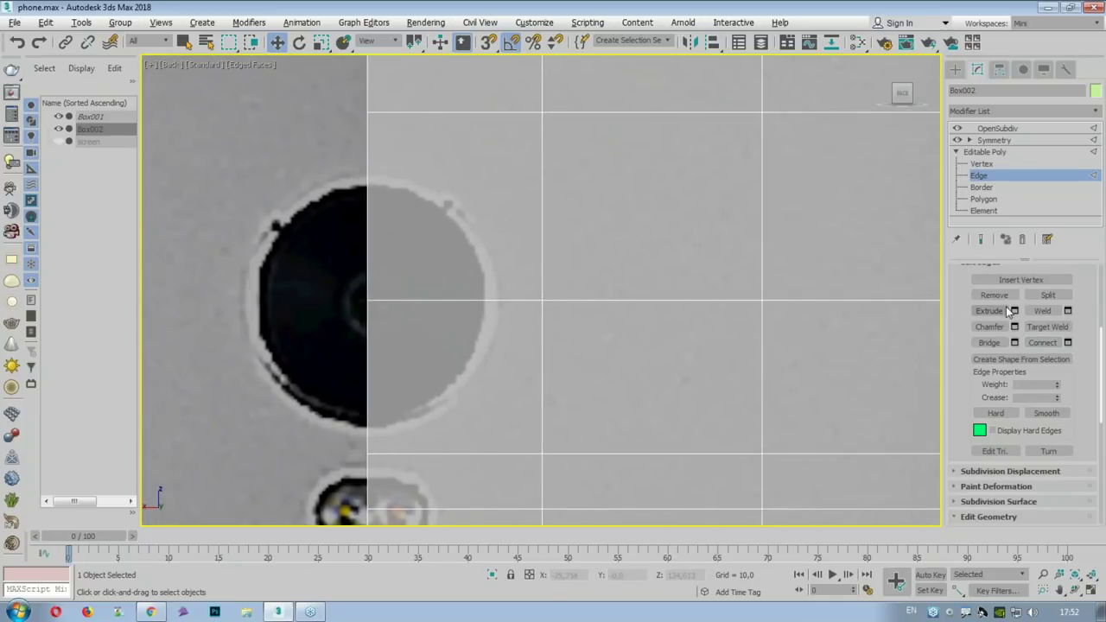
# Step: At Vertex level, cut a diagonal edge from the top vertex to the lens centre line
pyautogui.click(979, 163)
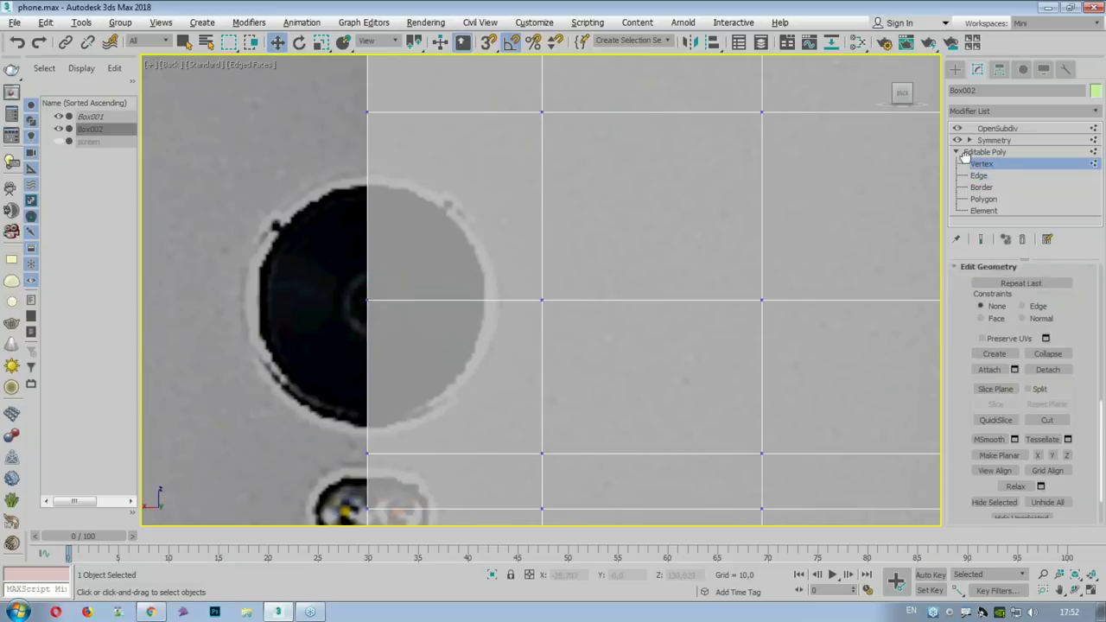
pyautogui.click(1046, 414)
pyautogui.click(541, 112)
pyautogui.click(367, 299)
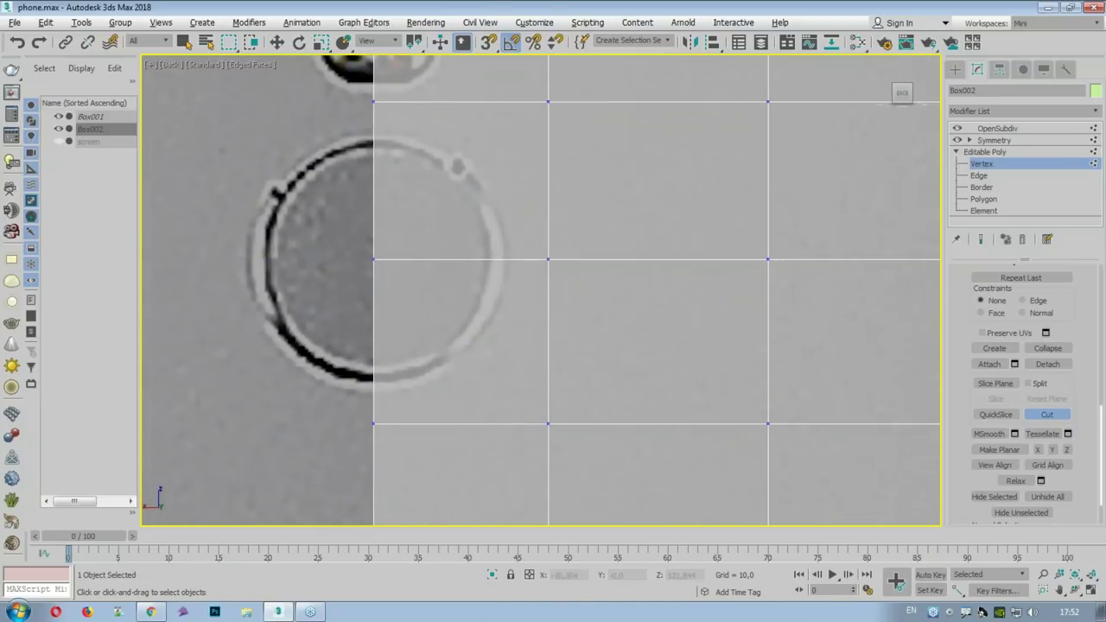
pyautogui.click(373, 100)
pyautogui.rightClick(421, 241)
# Step: Cut edges from the top-middle vertex through the centre line to the bottom-middle vertex
pyautogui.click(548, 100)
pyautogui.click(374, 259)
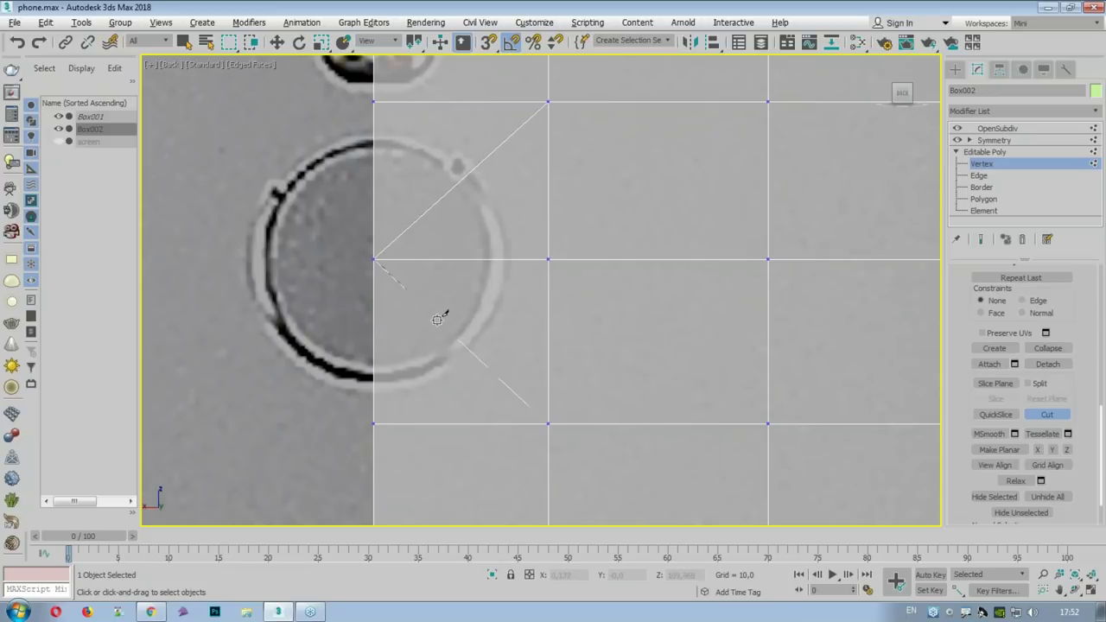
pyautogui.click(547, 423)
pyautogui.moveTo(551, 420); pyautogui.dragTo(518, 365, button='middle')
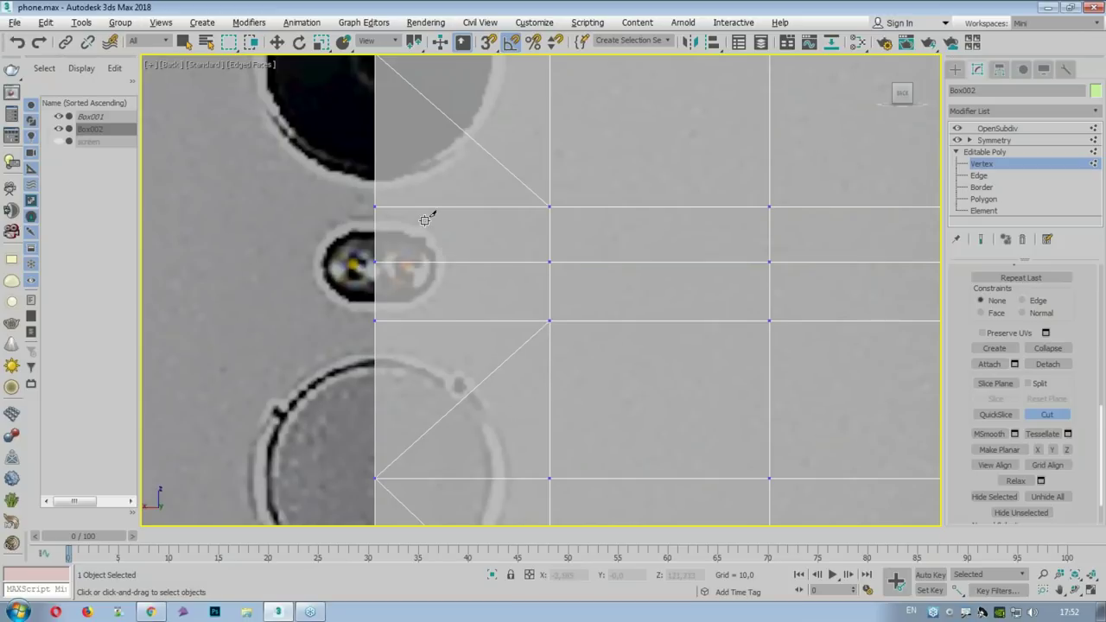
pyautogui.scroll(2, 424, 219)
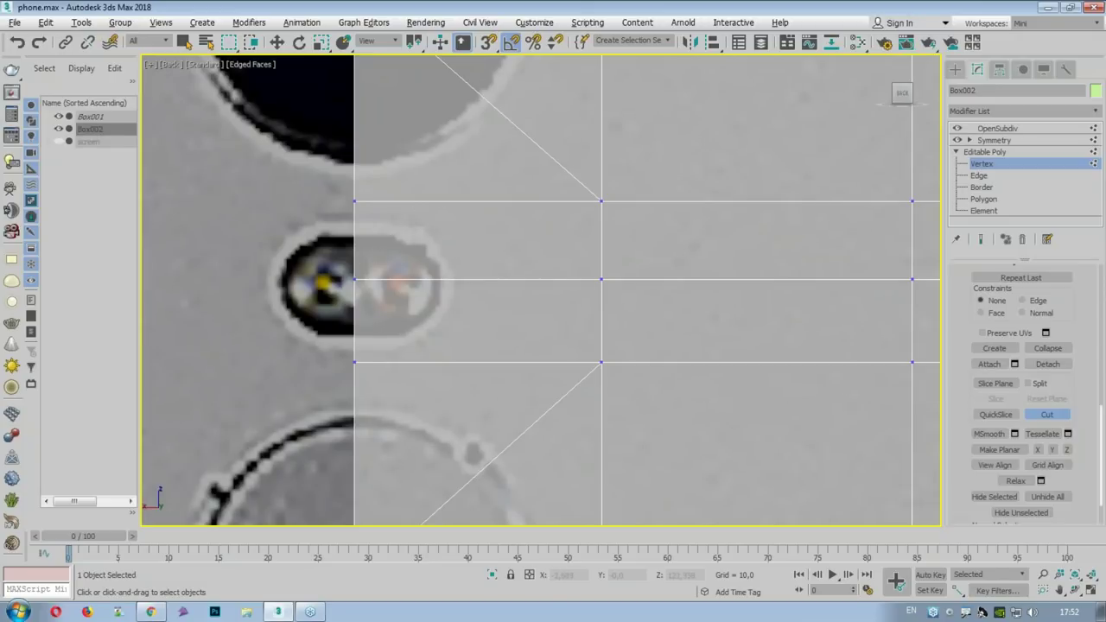
pyautogui.press('w')
pyautogui.scroll(-4, 416, 144)
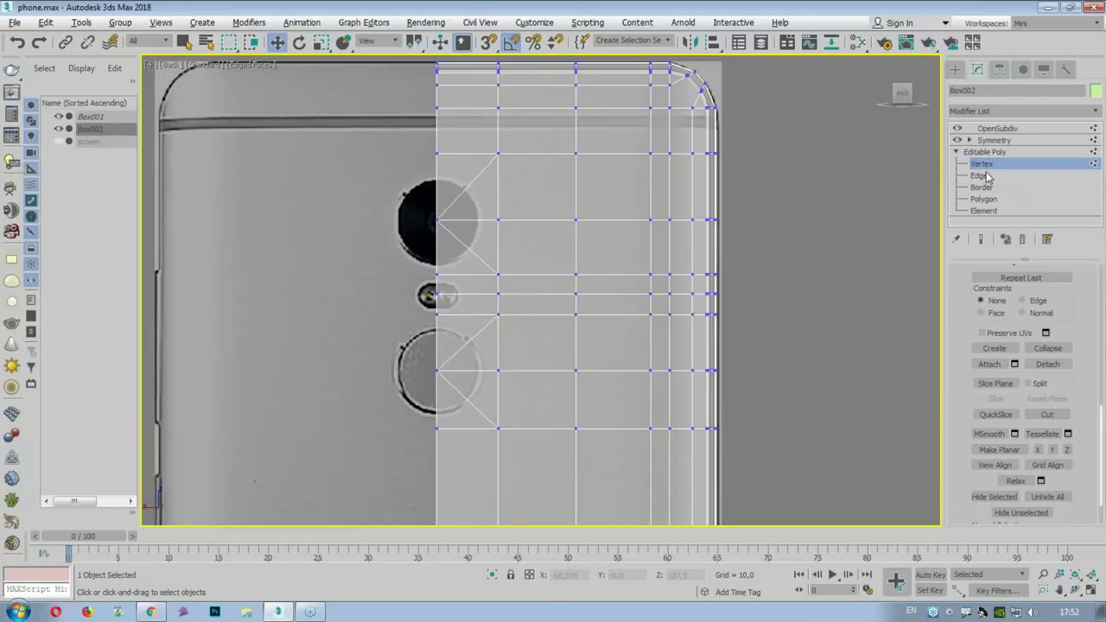
# Step: Chamfer the upper and lower lens centre vertices by about 5.9
pyautogui.click(436, 220)
pyautogui.keyDown('ctrl'); pyautogui.click(435, 371); pyautogui.keyUp('ctrl')
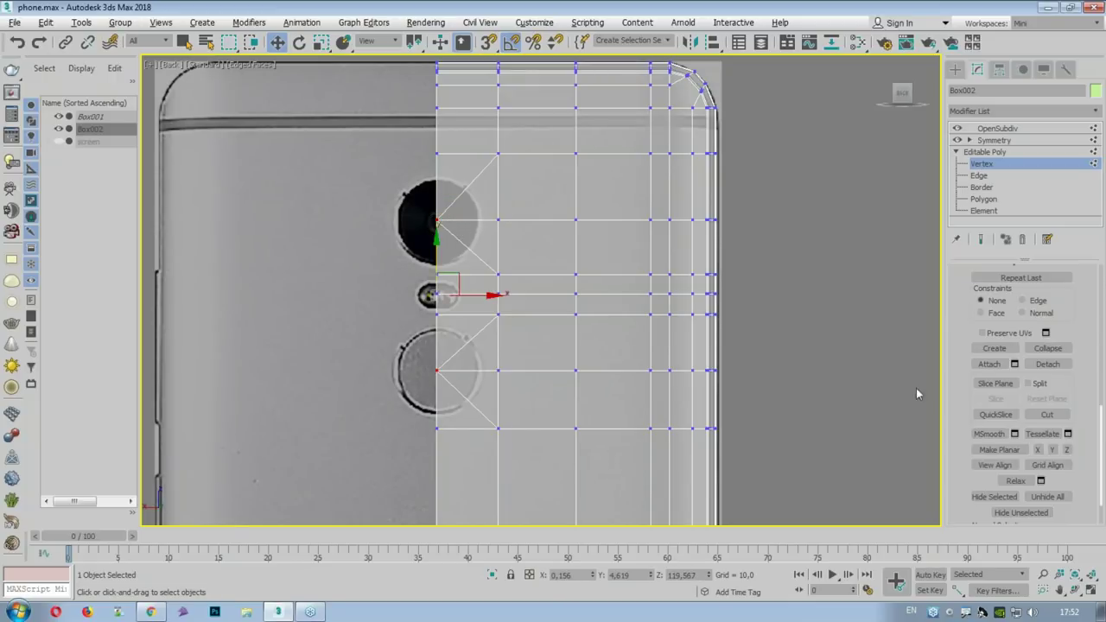
pyautogui.moveTo(961, 386); pyautogui.dragTo(964, 273)
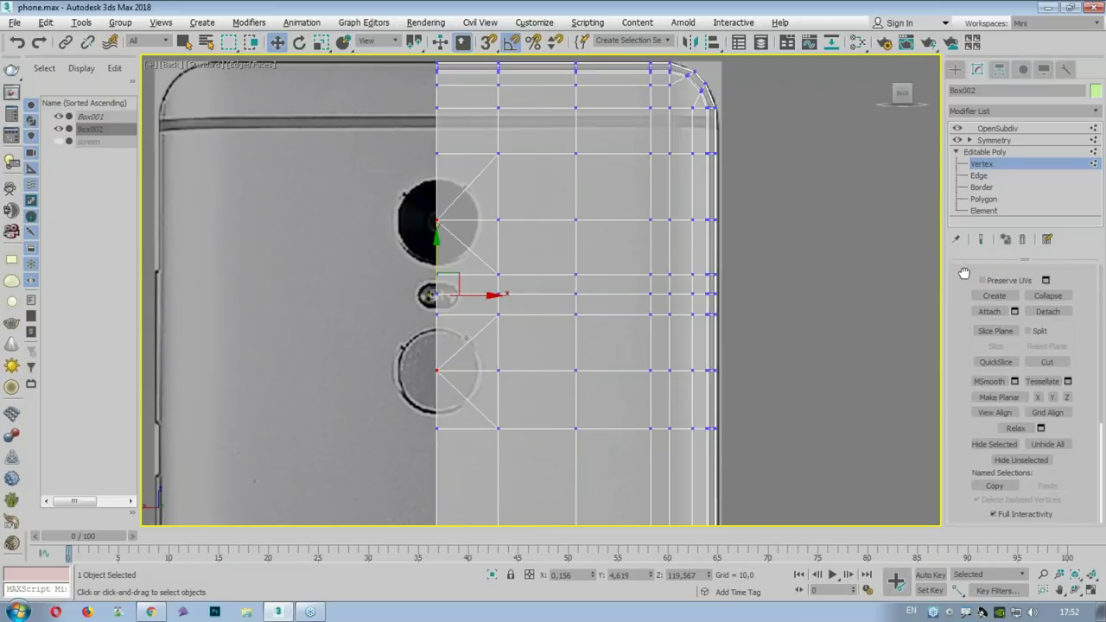
pyautogui.scroll(3, 1002, 346)
pyautogui.scroll(2, 1002, 346)
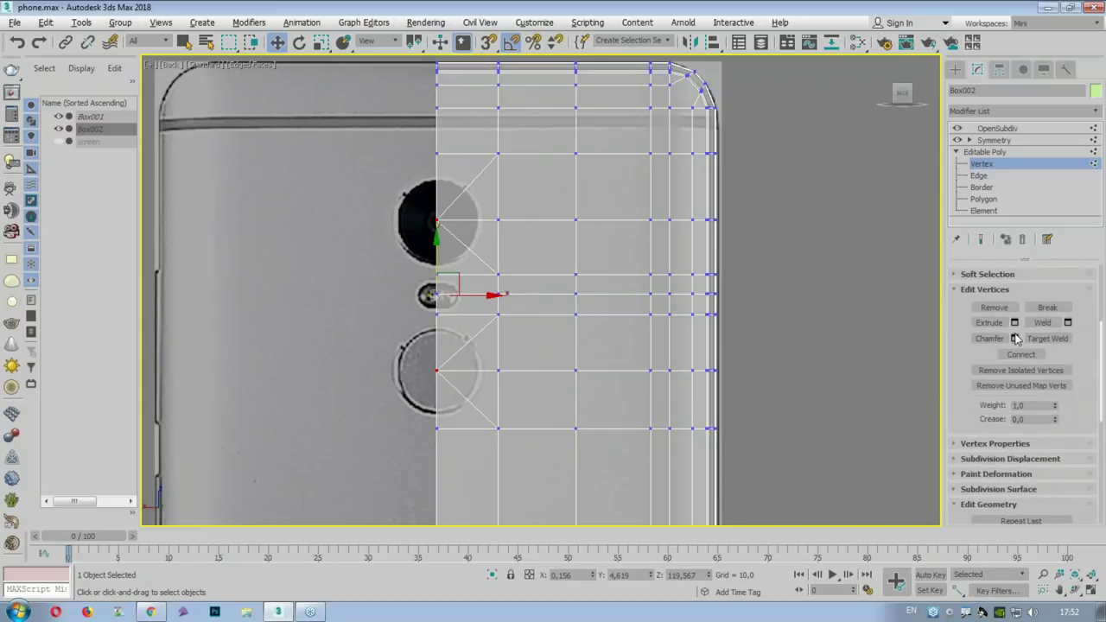
pyautogui.click(1014, 338)
pyautogui.moveTo(550, 298); pyautogui.dragTo(563, 257)
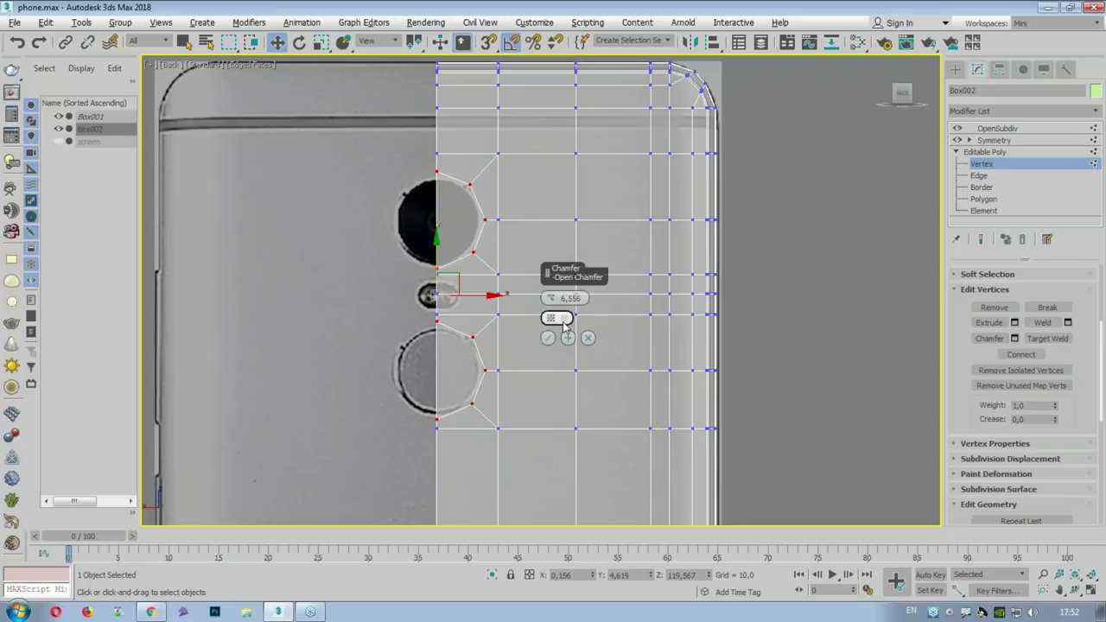
pyautogui.moveTo(557, 298); pyautogui.dragTo(551, 318)
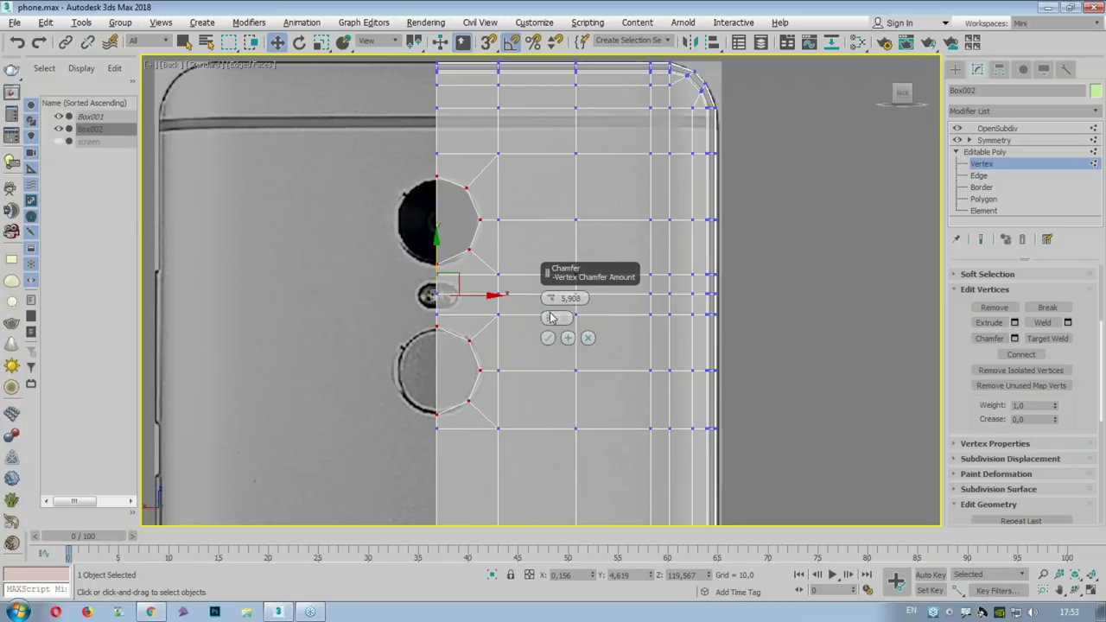
pyautogui.click(547, 338)
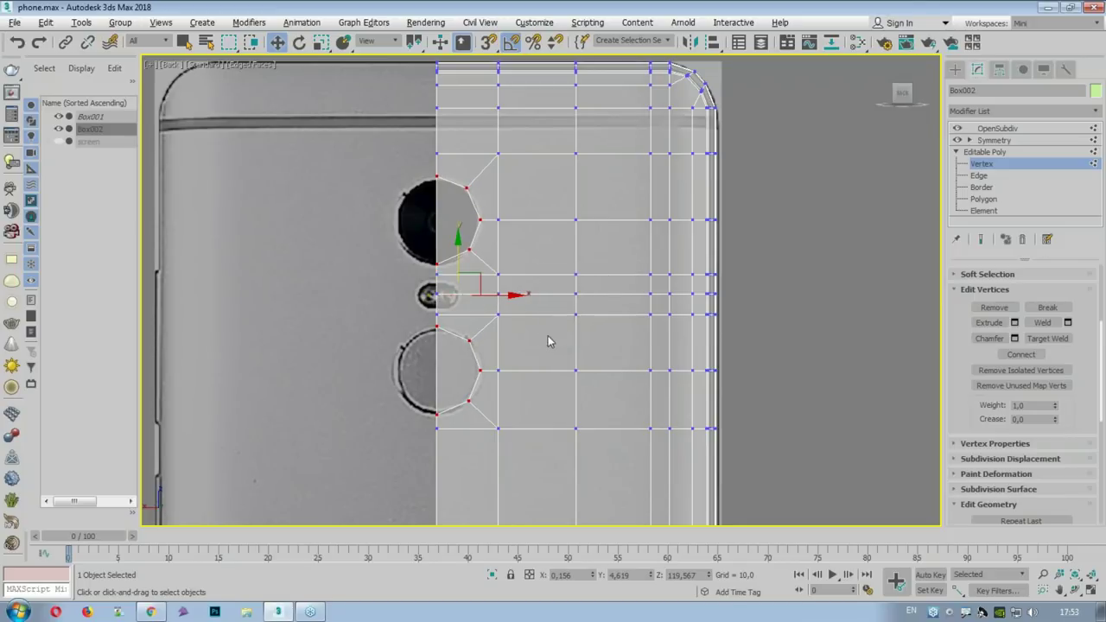
# Step: Check the smoothed chamfers, sketch guide curves around the upper lens hole, and enter Edge level
pyautogui.click(980, 165)
pyautogui.click(997, 129)
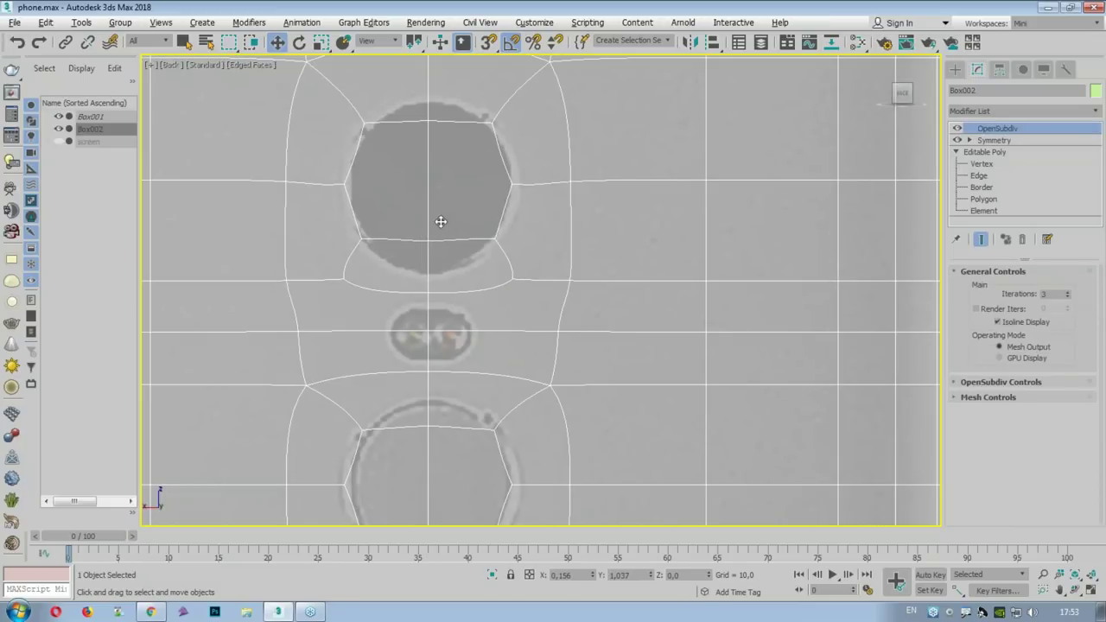
pyautogui.click(976, 164)
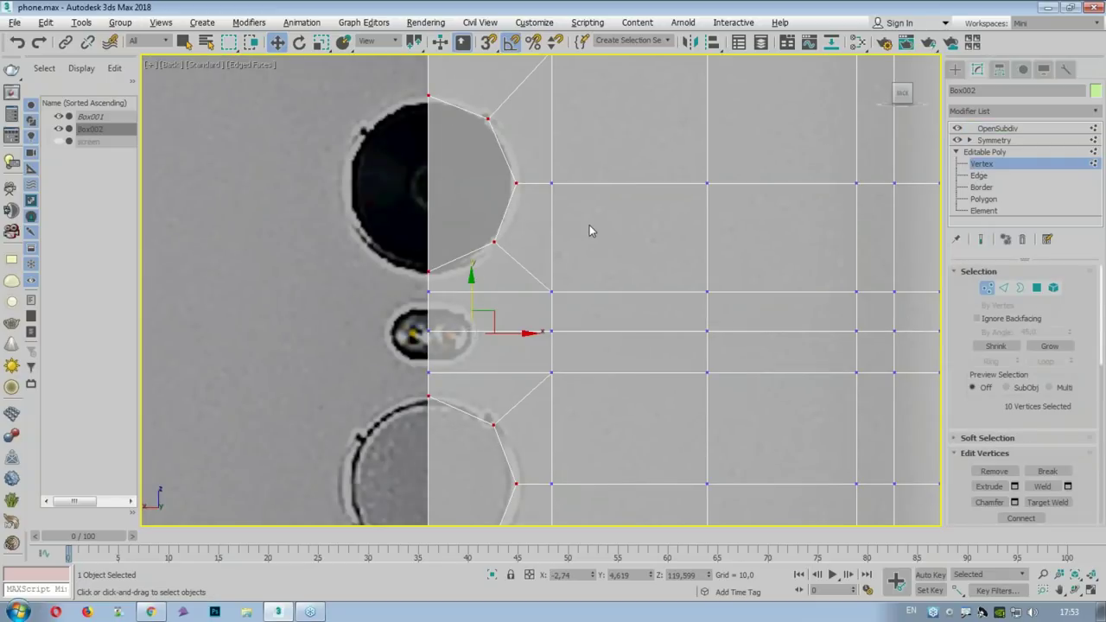
pyautogui.moveTo(462, 101); pyautogui.dragTo(480, 130, button='middle')
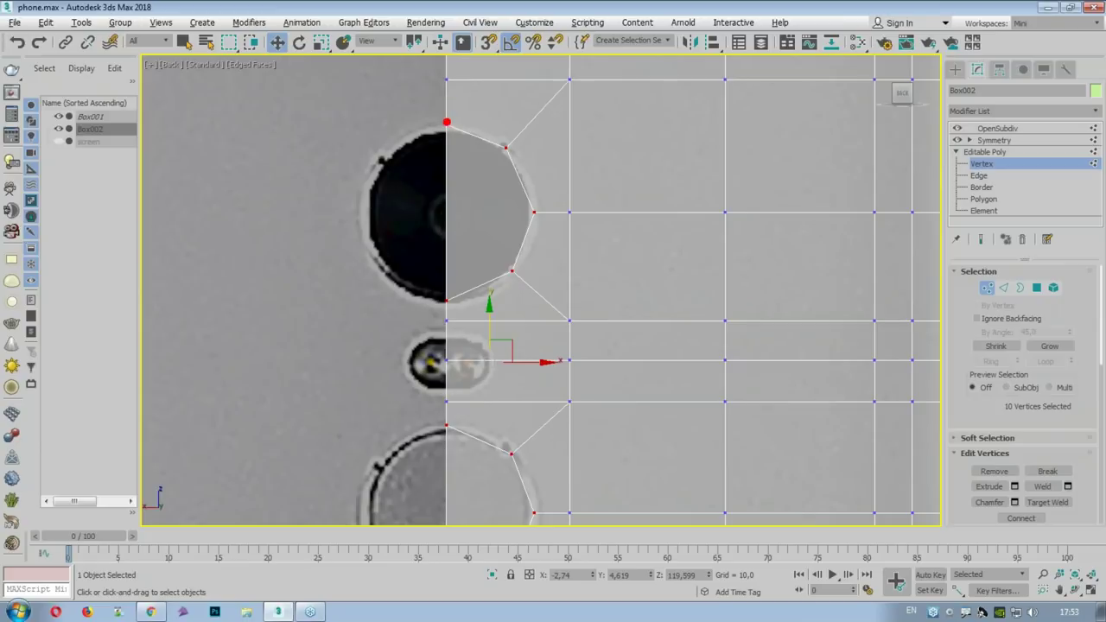
pyautogui.moveTo(447, 123); pyautogui.dragTo(444, 298)
pyautogui.moveTo(444, 101)
pyautogui.mouseDown()
pyautogui.moveTo(542, 201)
pyautogui.moveTo(467, 311)
pyautogui.moveTo(416, 336)
pyautogui.mouseUp()
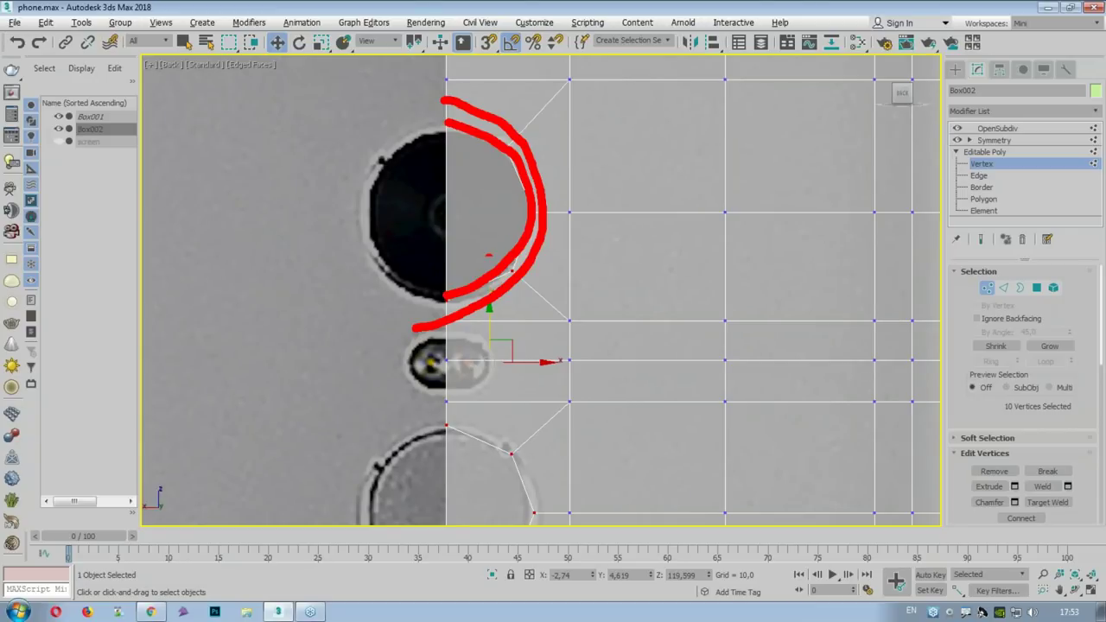
pyautogui.hotkey('ctrl', 'z')
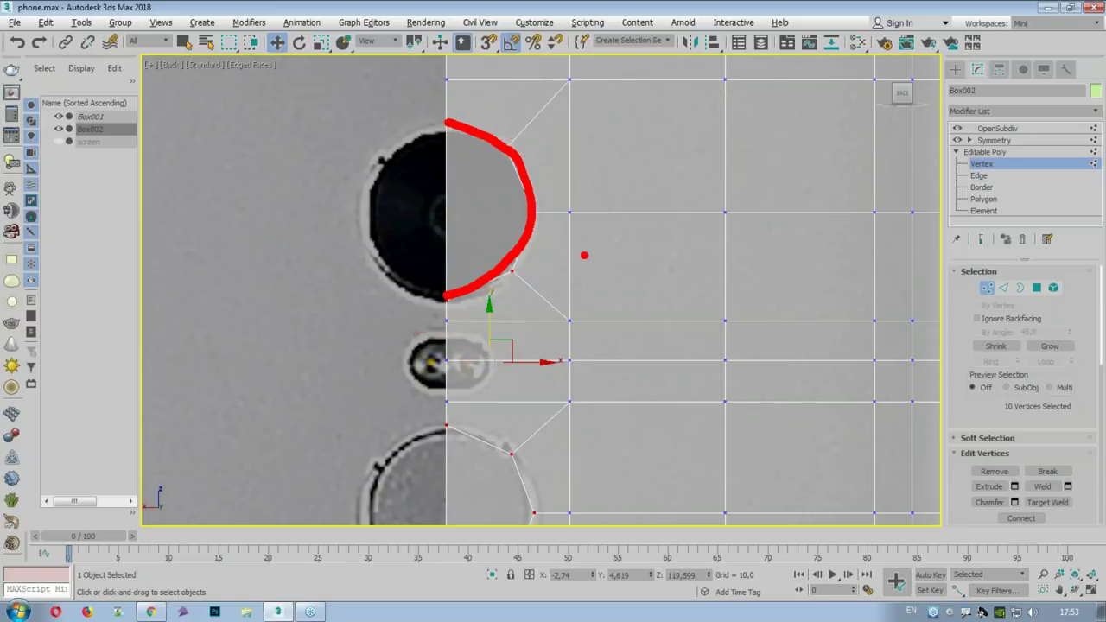
pyautogui.press('Escape')
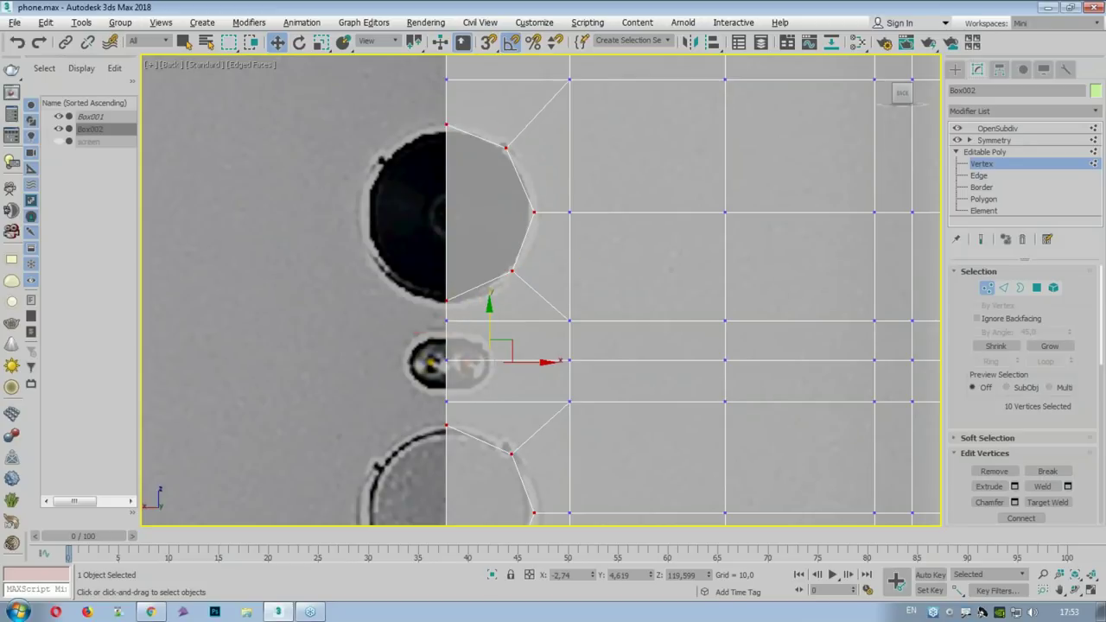
pyautogui.click(979, 175)
# Step: Select the rim edges around the upper and lower camera openings
pyautogui.click(498, 143)
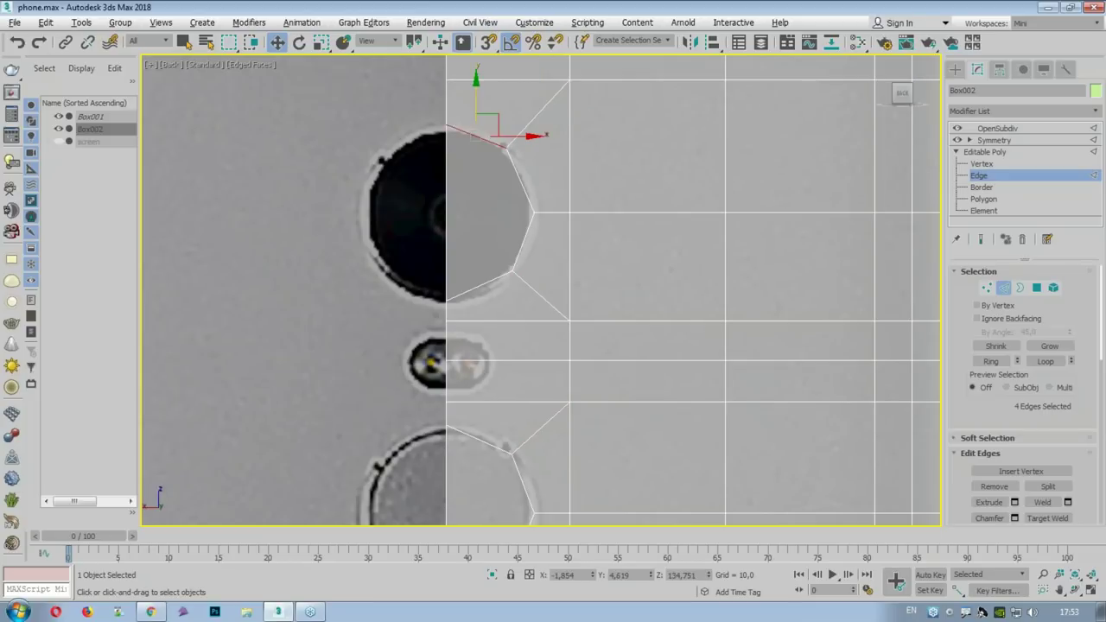
pyautogui.keyDown('ctrl'); pyautogui.click(519, 172); pyautogui.keyUp('ctrl')
pyautogui.keyDown('ctrl'); pyautogui.click(521, 240); pyautogui.keyUp('ctrl')
pyautogui.keyDown('ctrl'); pyautogui.click(480, 286); pyautogui.keyUp('ctrl')
pyautogui.moveTo(470, 413); pyautogui.dragTo(515, 292, button='middle')
pyautogui.keyDown('ctrl'); pyautogui.click(511, 279); pyautogui.keyUp('ctrl')
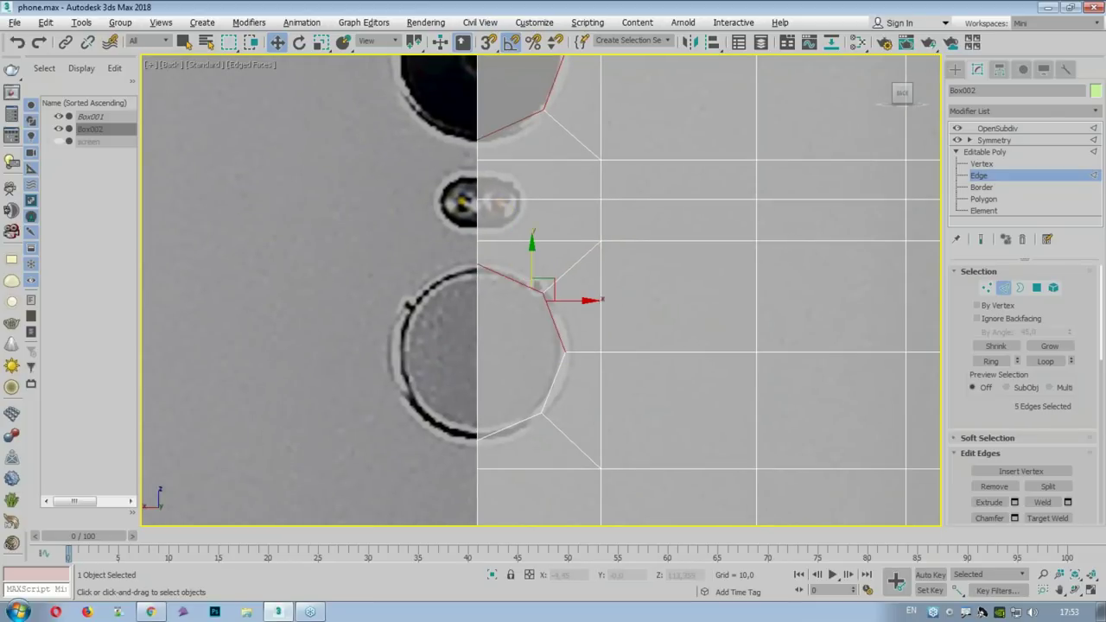
pyautogui.keyDown('ctrl'); pyautogui.click(543, 406); pyautogui.keyUp('ctrl')
pyautogui.keyDown('ctrl'); pyautogui.click(528, 420); pyautogui.keyUp('ctrl')
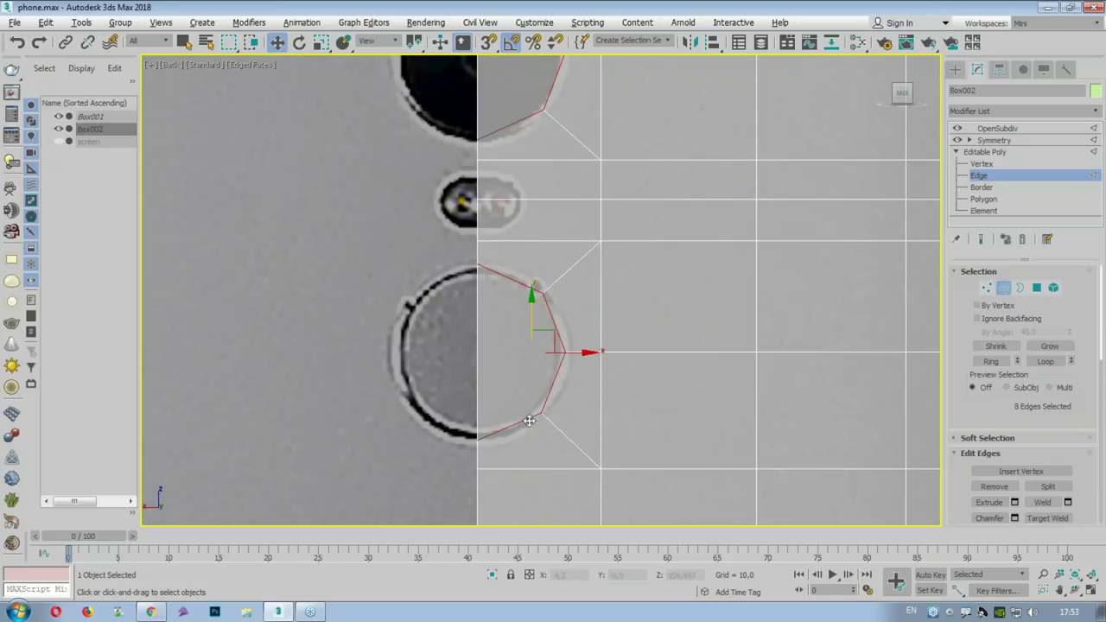
# Step: Try chamfering the rim edges at widths up to about 0.467, undoing each attempt
pyautogui.click(1014, 518)
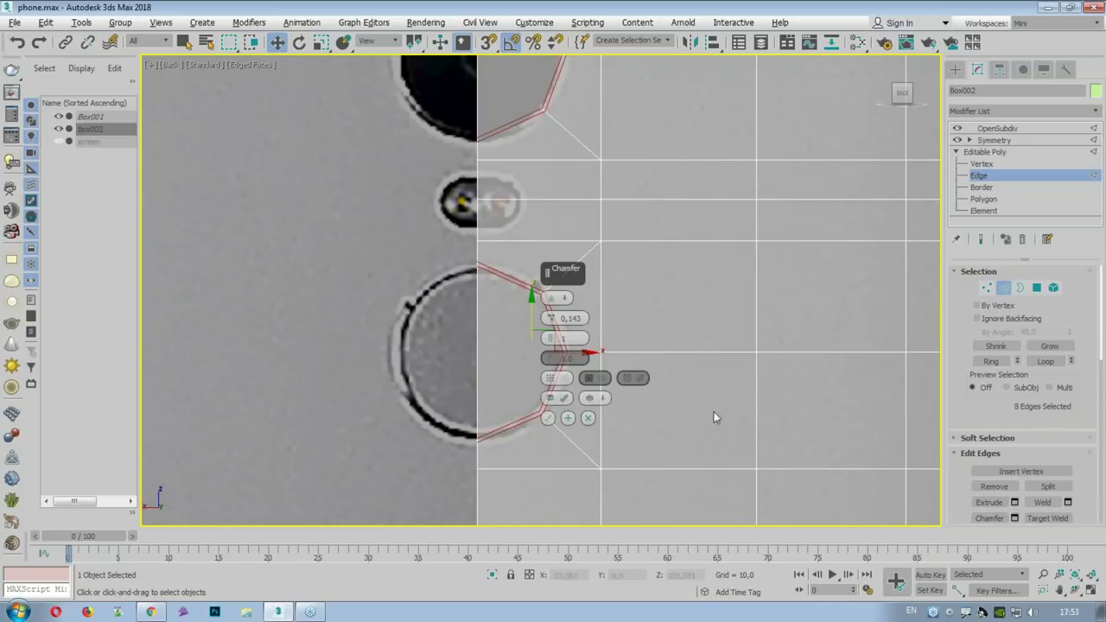
pyautogui.moveTo(550, 320); pyautogui.dragTo(550, 313)
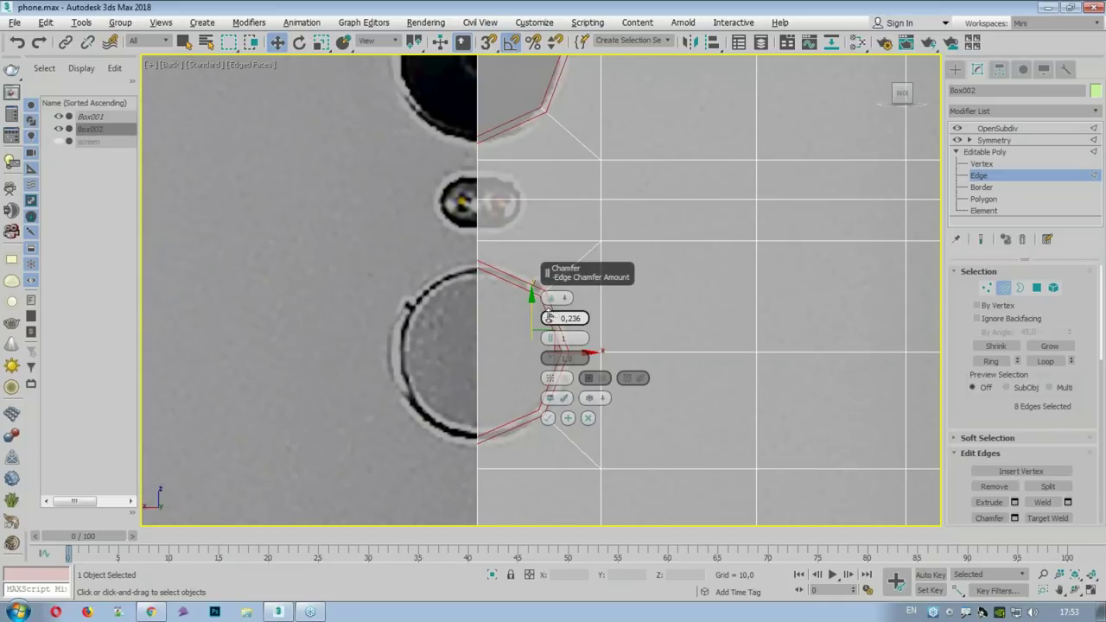
pyautogui.click(548, 419)
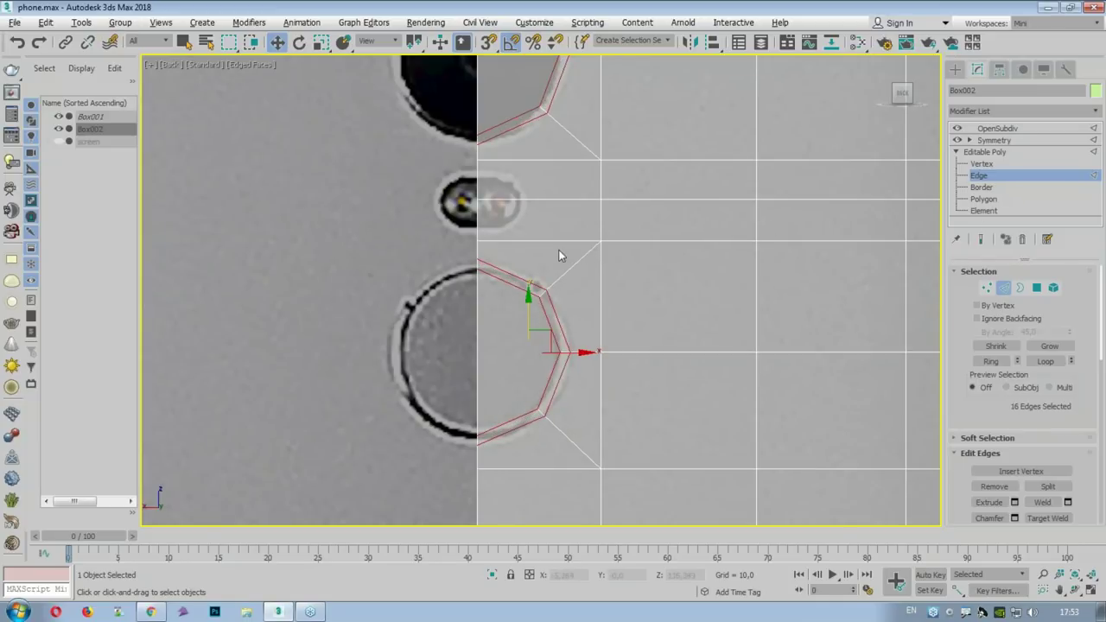
pyautogui.hotkey('ctrl', 'z')
pyautogui.click(1014, 502)
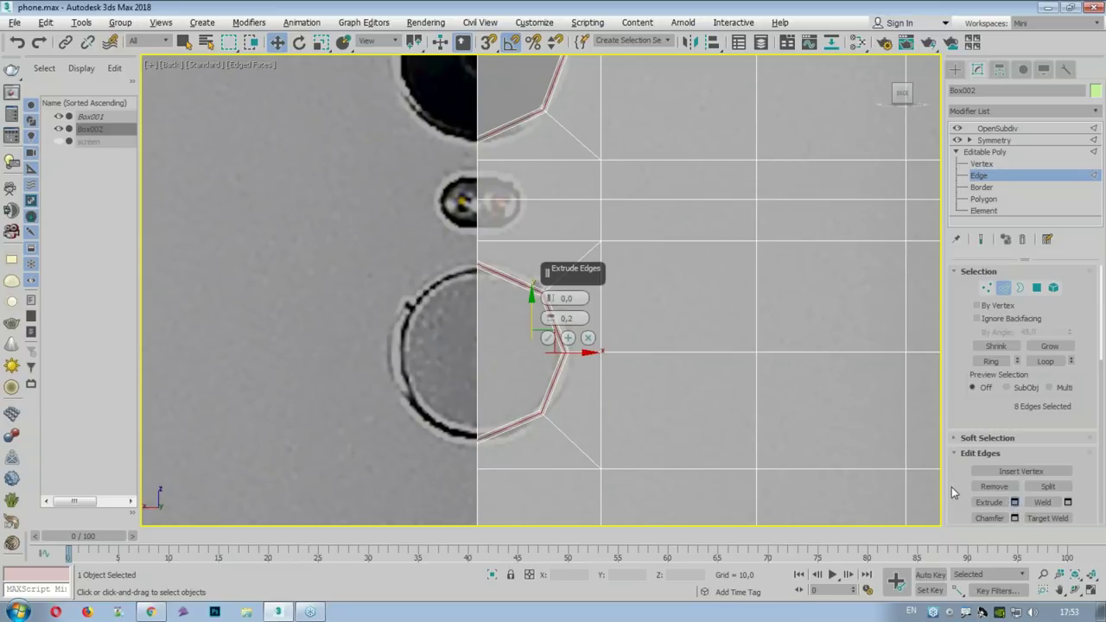
pyautogui.click(587, 338)
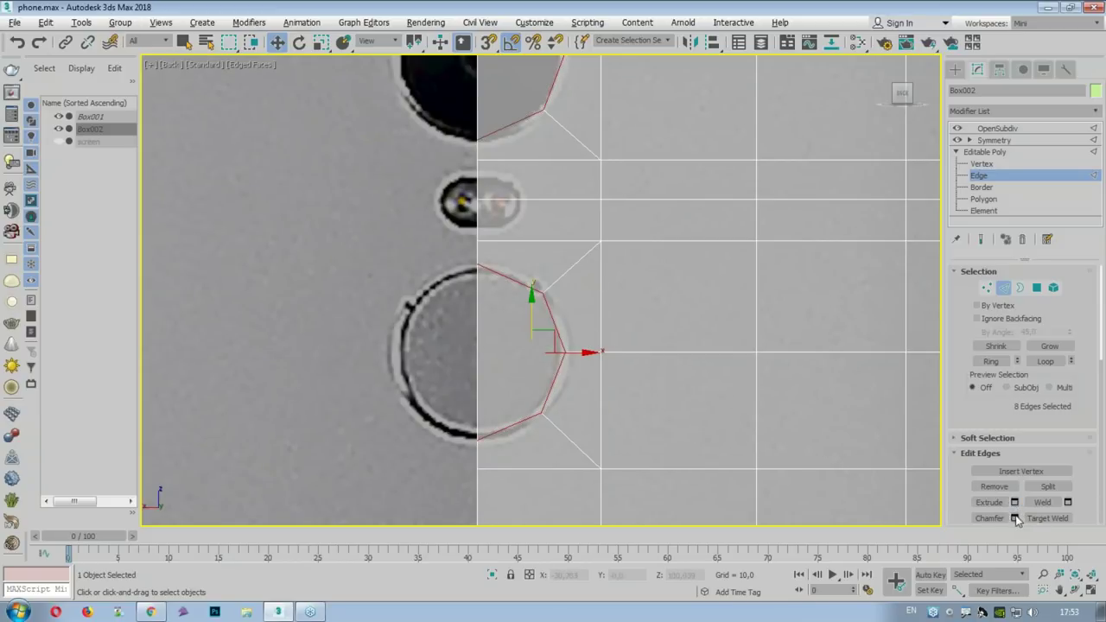
pyautogui.click(1015, 518)
pyautogui.moveTo(551, 321); pyautogui.dragTo(551, 317)
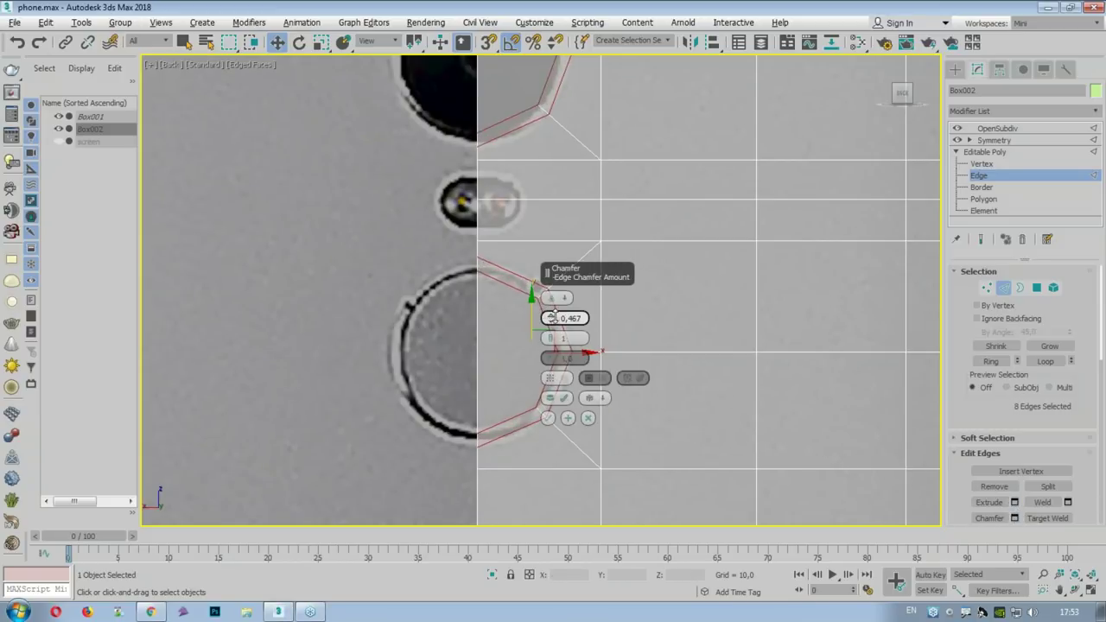
pyautogui.click(547, 417)
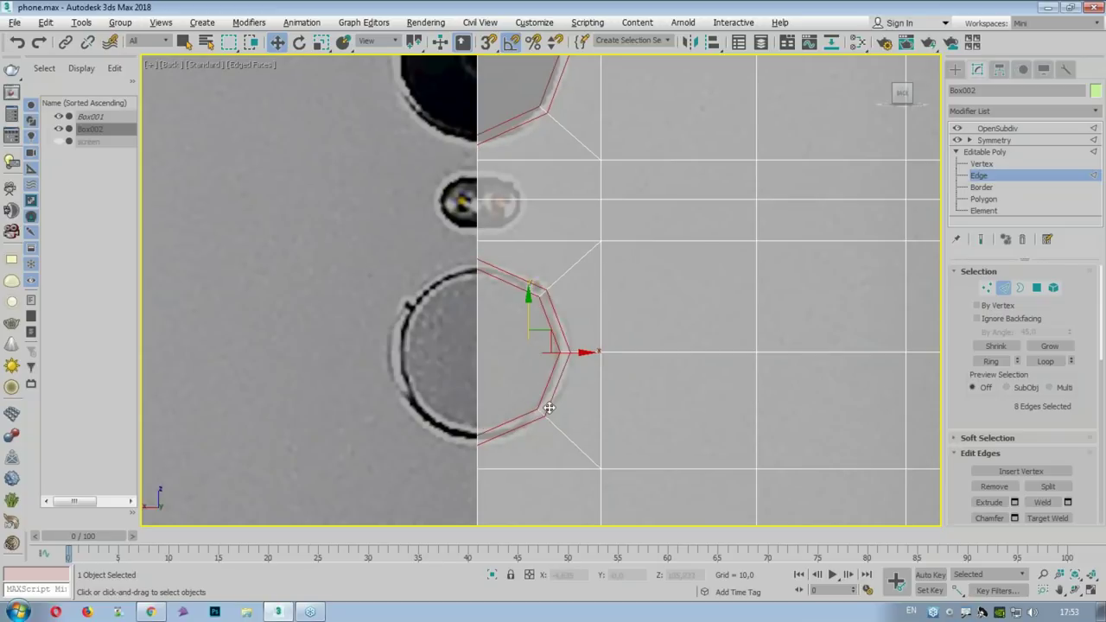
pyautogui.hotkey('ctrl', 'z')
# Step: Add the upper-left rim edges and chamfer the openings narrowly, about 0.093
pyautogui.keyDown('ctrl'); pyautogui.click(531, 123); pyautogui.keyUp('ctrl')
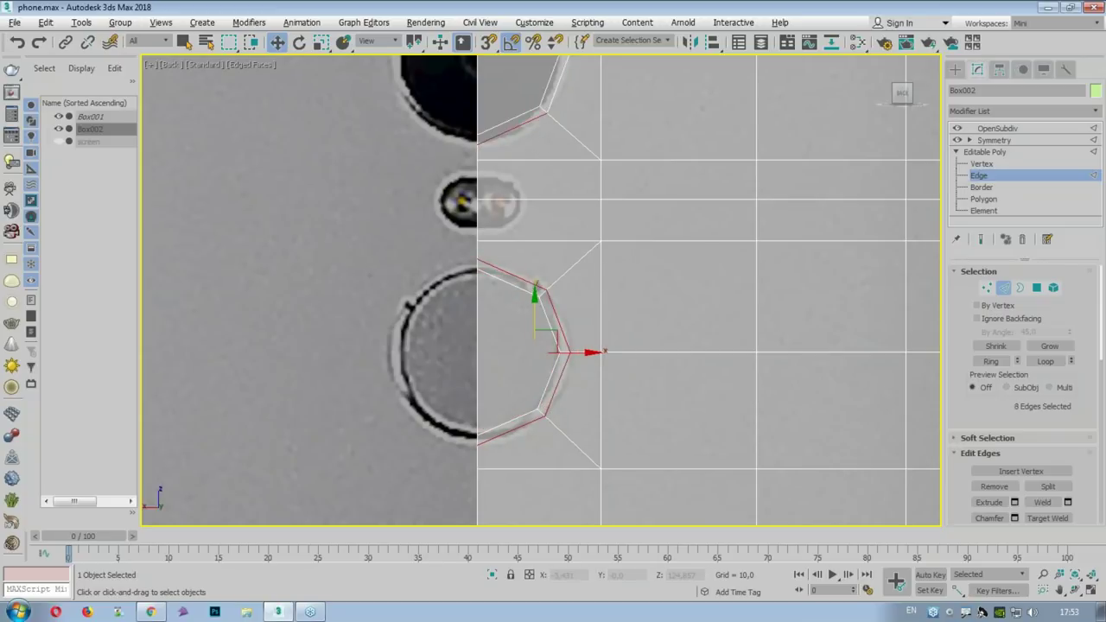
pyautogui.click(1015, 518)
pyautogui.moveTo(551, 318); pyautogui.dragTo(552, 308)
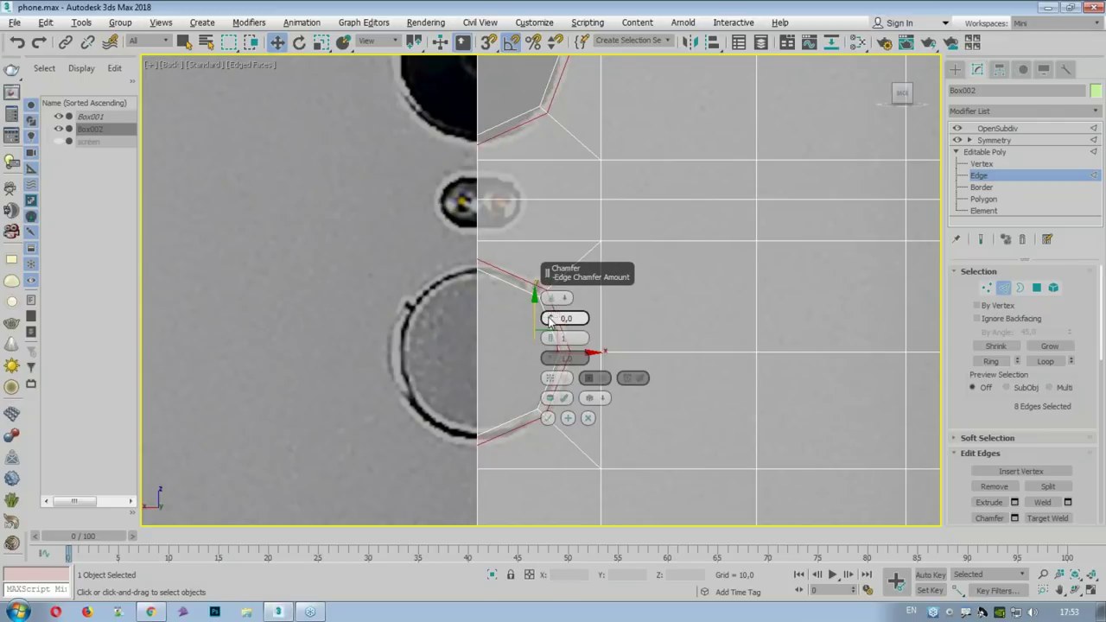
pyautogui.click(547, 418)
# Step: Preview the smoothed mesh at subdivision level 2 around the upper camera opening
pyautogui.press('2')
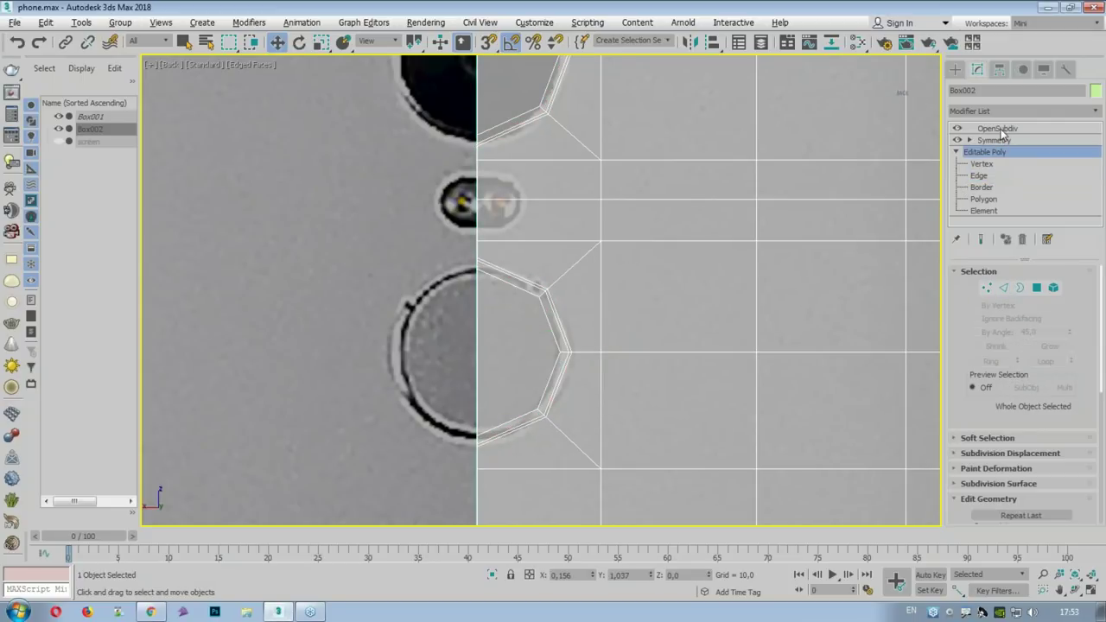
pyautogui.press('Up')
pyautogui.press('Up')
pyautogui.moveTo(709, 144); pyautogui.dragTo(645, 296, button='middle')
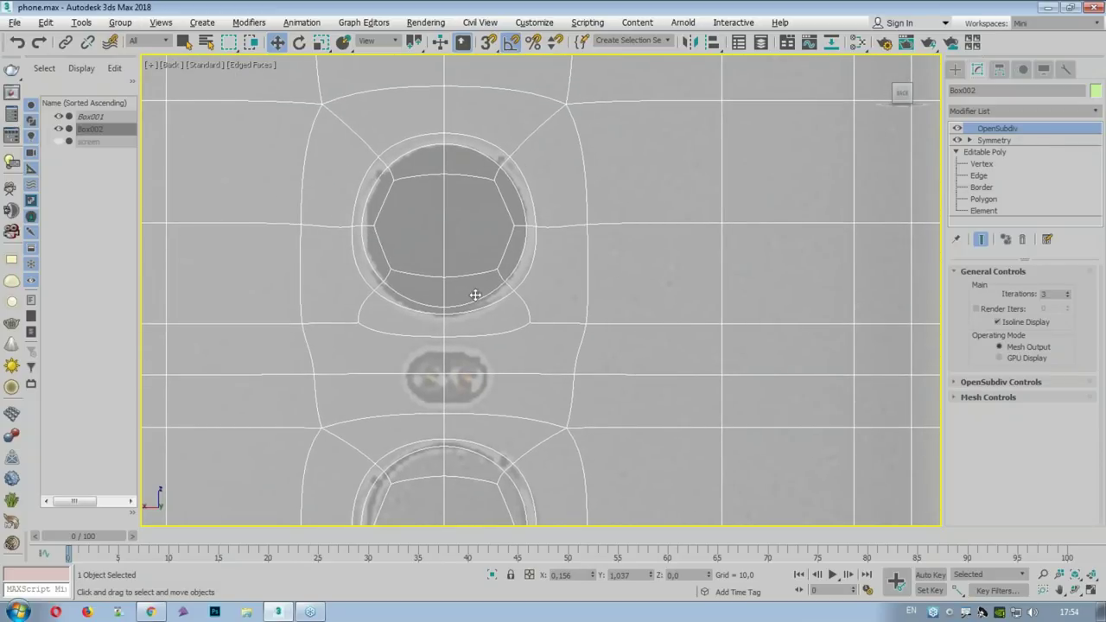
pyautogui.click(1000, 200)
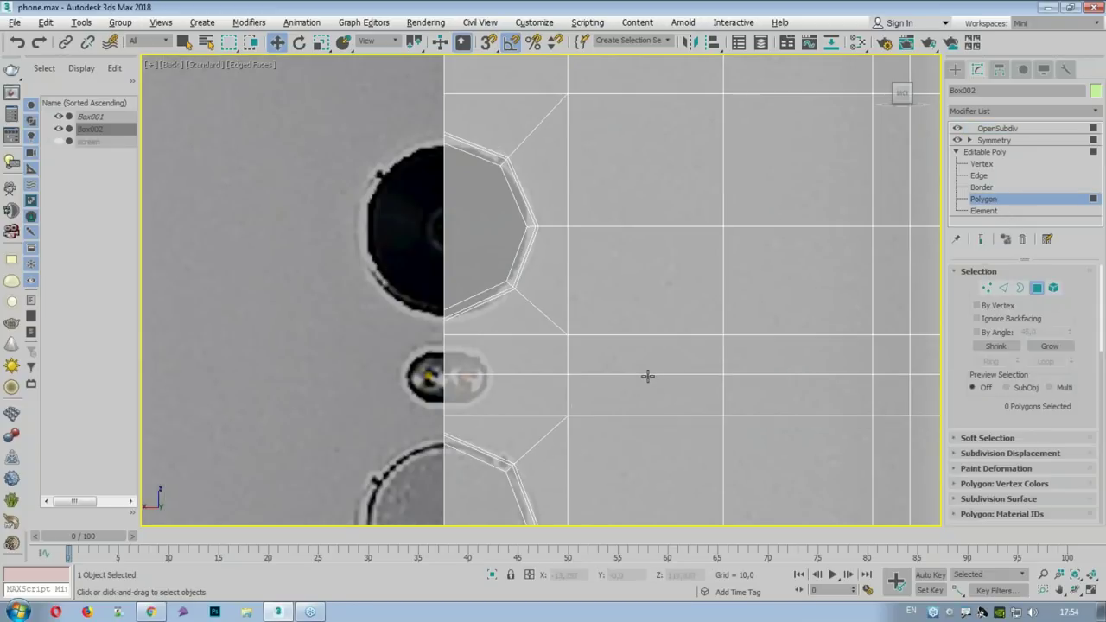
# Step: Select and inspect the polygons filling both camera holes, then clear the selection
pyautogui.hotkey('alt', 'w')
pyautogui.click(759, 377)
pyautogui.hotkey('alt', 'w')
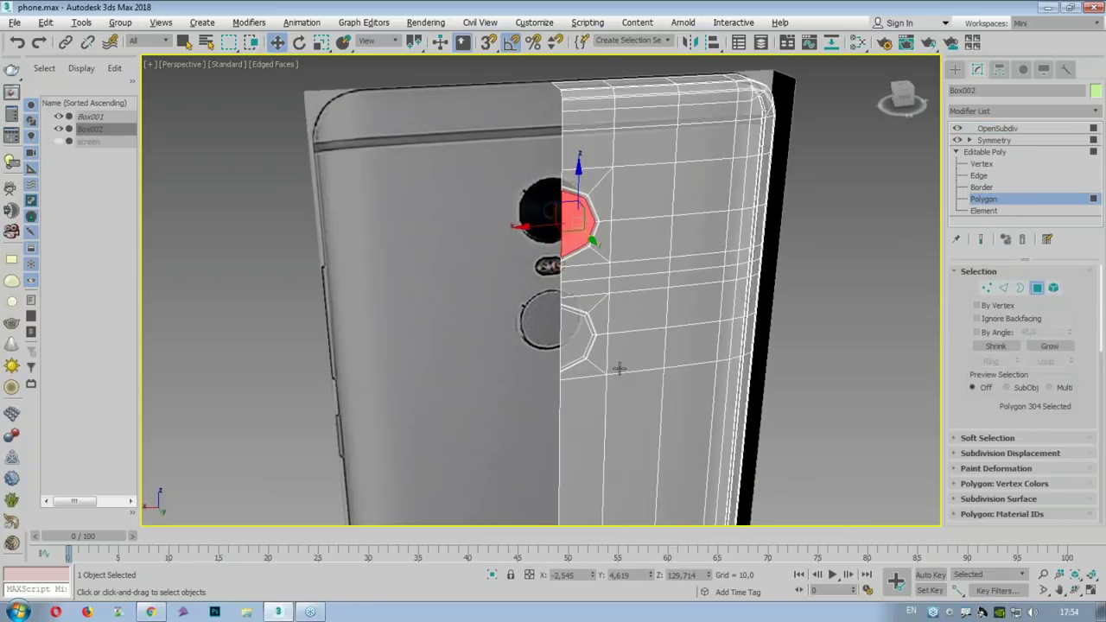
pyautogui.scroll(2, 587, 346)
pyautogui.scroll(3, 571, 341)
pyautogui.keyDown('ctrl'); pyautogui.click(570, 341); pyautogui.keyUp('ctrl')
pyautogui.moveTo(571, 342)
pyautogui.keyDown('alt'); pyautogui.mouseDown(button='middle')
pyautogui.moveTo(502, 246)
pyautogui.moveTo(553, 247)
pyautogui.mouseUp(button='middle'); pyautogui.keyUp('alt')
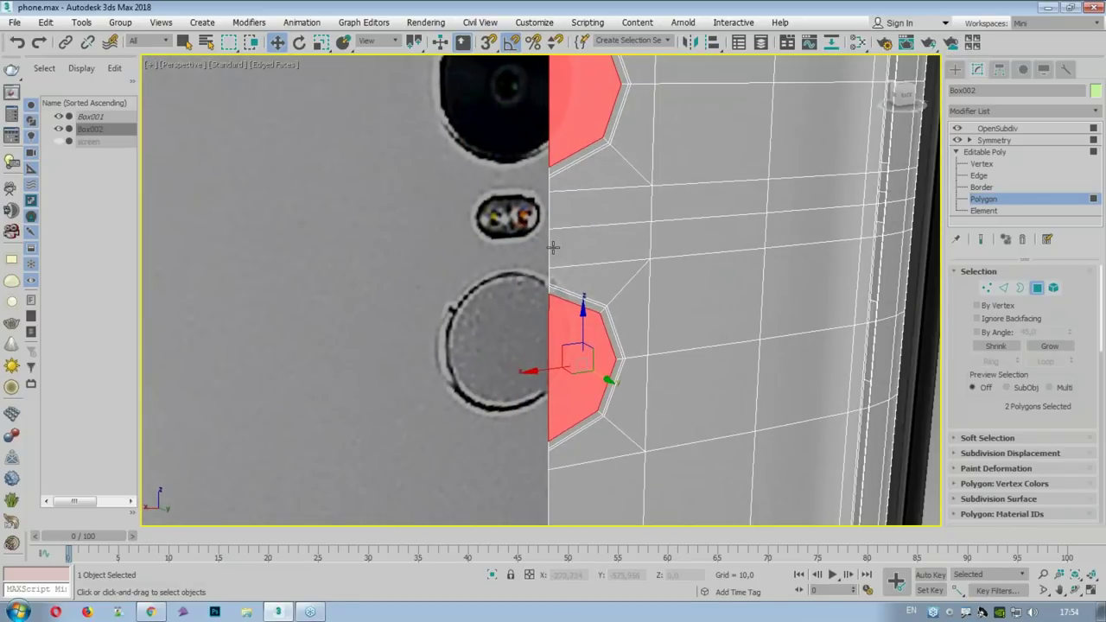
pyautogui.click(552, 247)
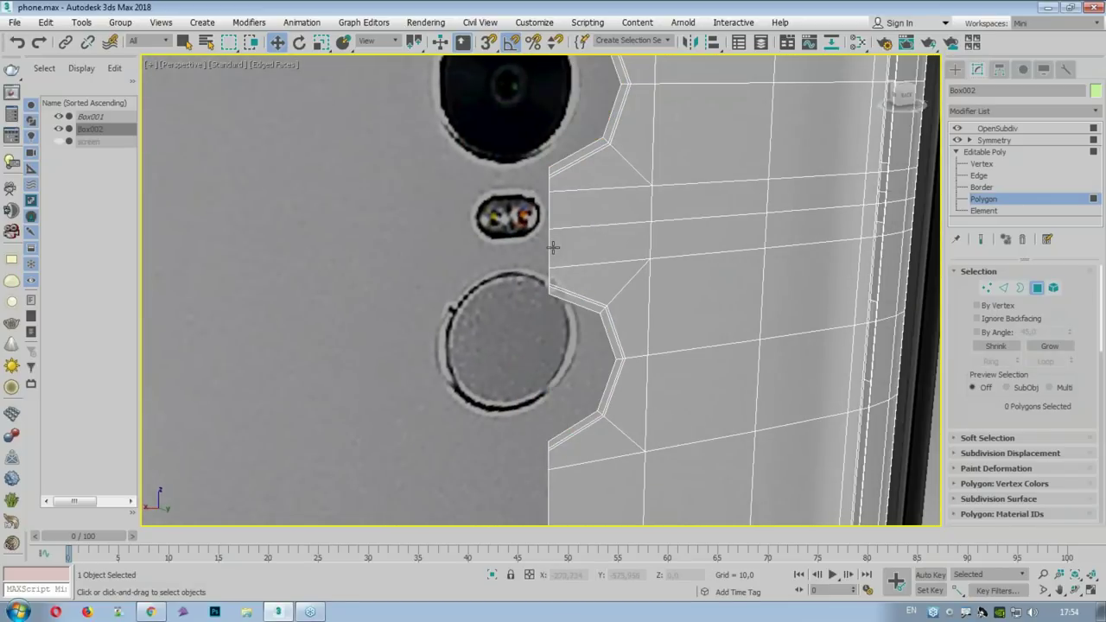
# Step: At Edge level, select the rim edges of the upper and lower camera openings
pyautogui.click(979, 176)
pyautogui.keyDown('alt'); pyautogui.moveTo(849, 172); pyautogui.dragTo(616, 228, button='middle'); pyautogui.keyUp('alt')
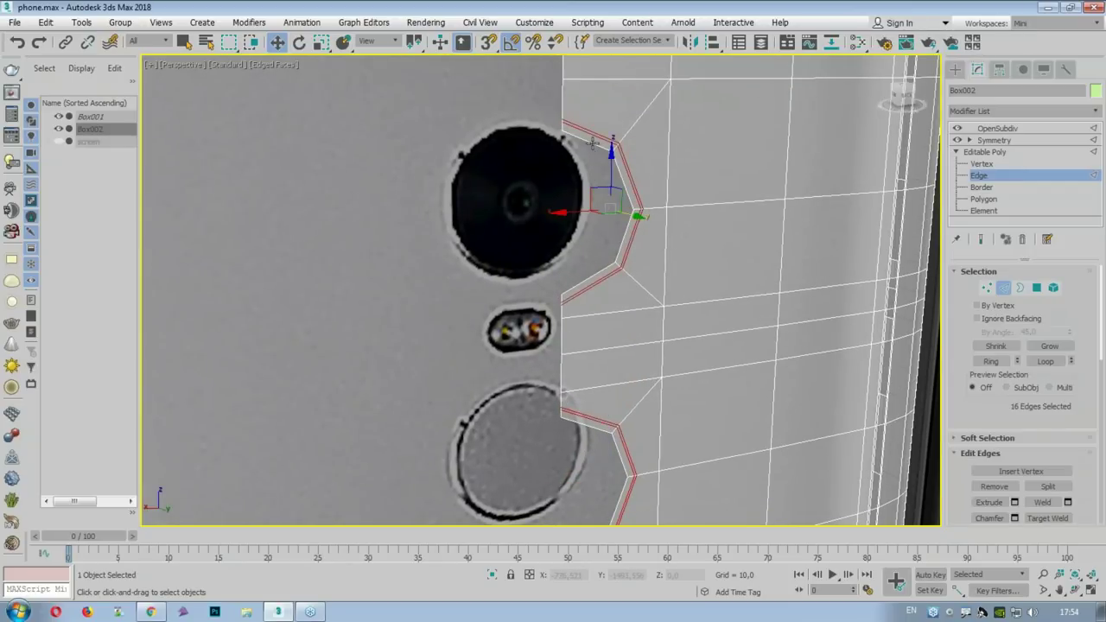
pyautogui.click(592, 142)
pyautogui.keyDown('ctrl'); pyautogui.click(626, 177); pyautogui.keyUp('ctrl')
pyautogui.keyDown('ctrl'); pyautogui.click(629, 235); pyautogui.keyUp('ctrl')
pyautogui.keyDown('ctrl'); pyautogui.click(602, 268); pyautogui.keyUp('ctrl')
pyautogui.keyDown('ctrl'); pyautogui.click(584, 426); pyautogui.keyUp('ctrl')
pyautogui.keyDown('ctrl'); pyautogui.click(618, 459); pyautogui.keyUp('ctrl')
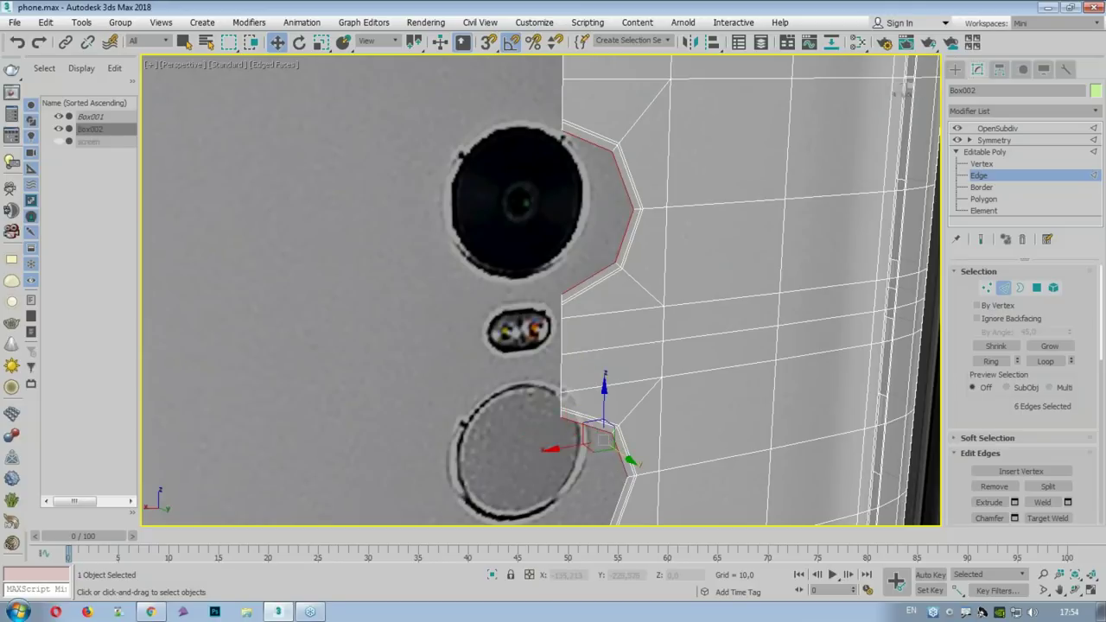
pyautogui.moveTo(617, 460); pyautogui.dragTo(634, 343, button='middle')
pyautogui.keyDown('ctrl'); pyautogui.click(642, 326); pyautogui.keyUp('ctrl')
pyautogui.keyDown('ctrl'); pyautogui.click(643, 321); pyautogui.keyUp('ctrl')
# Step: Shift-drag the rim edges inward to extrude a recessed inner wall
pyautogui.keyDown('alt'); pyautogui.moveTo(643, 320); pyautogui.dragTo(638, 320, button='middle'); pyautogui.keyUp('alt')
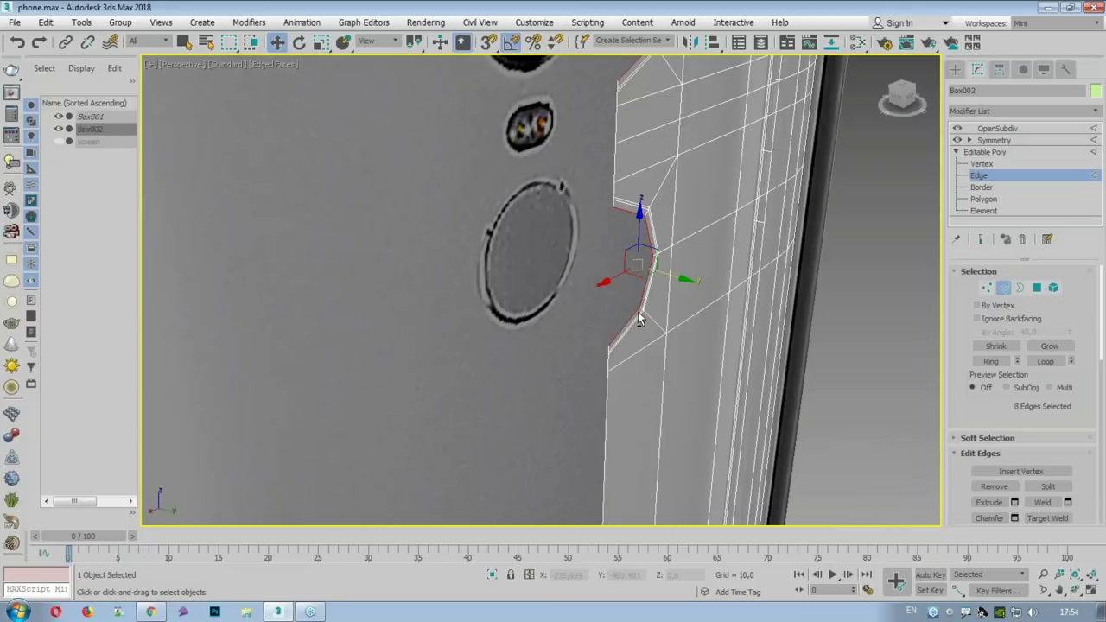
pyautogui.scroll(5, 638, 319)
pyautogui.keyDown('shift'); pyautogui.moveTo(694, 265); pyautogui.dragTo(633, 250); pyautogui.keyUp('shift')
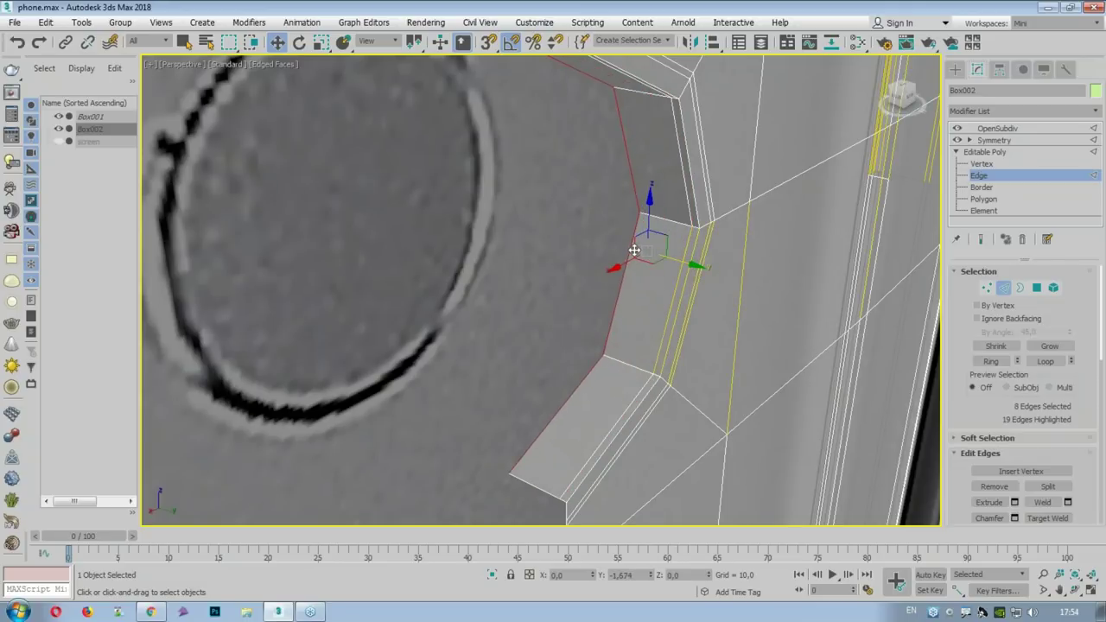
pyautogui.scroll(-2, 631, 285)
pyautogui.scroll(-3, 619, 268)
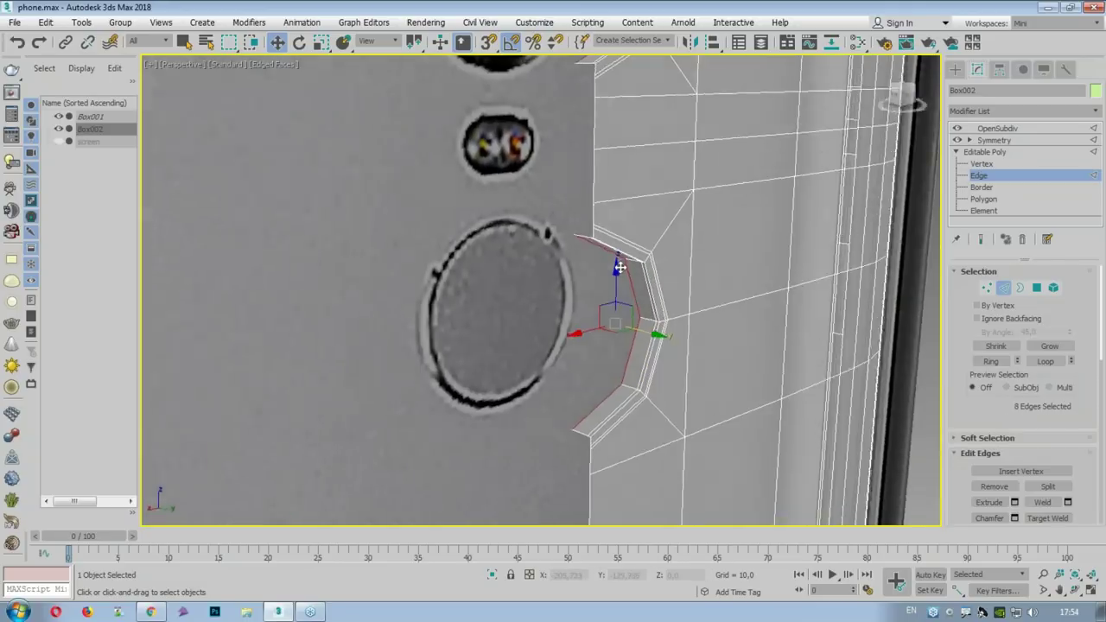
pyautogui.moveTo(620, 269); pyautogui.dragTo(587, 498, button='middle')
# Step: Return to the OpenSubdiv result and reselect the phone body near the lens
pyautogui.click(983, 151)
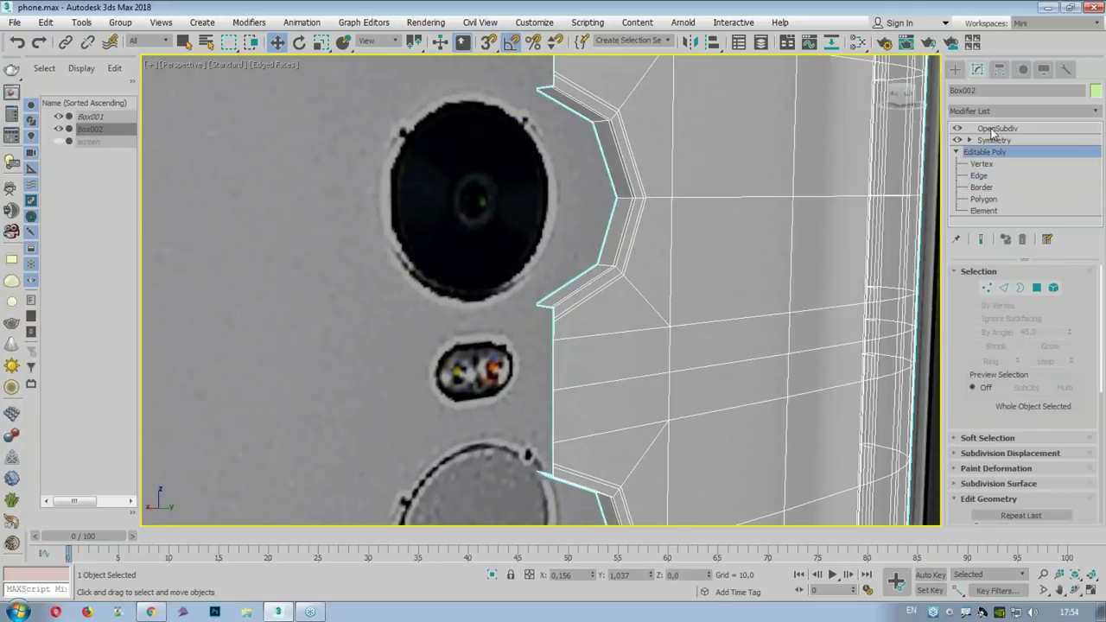
pyautogui.click(996, 128)
pyautogui.moveTo(608, 205)
pyautogui.keyDown('alt'); pyautogui.mouseDown(button='middle')
pyautogui.moveTo(565, 205)
pyautogui.moveTo(580, 202)
pyautogui.mouseUp(button='middle'); pyautogui.keyUp('alt')
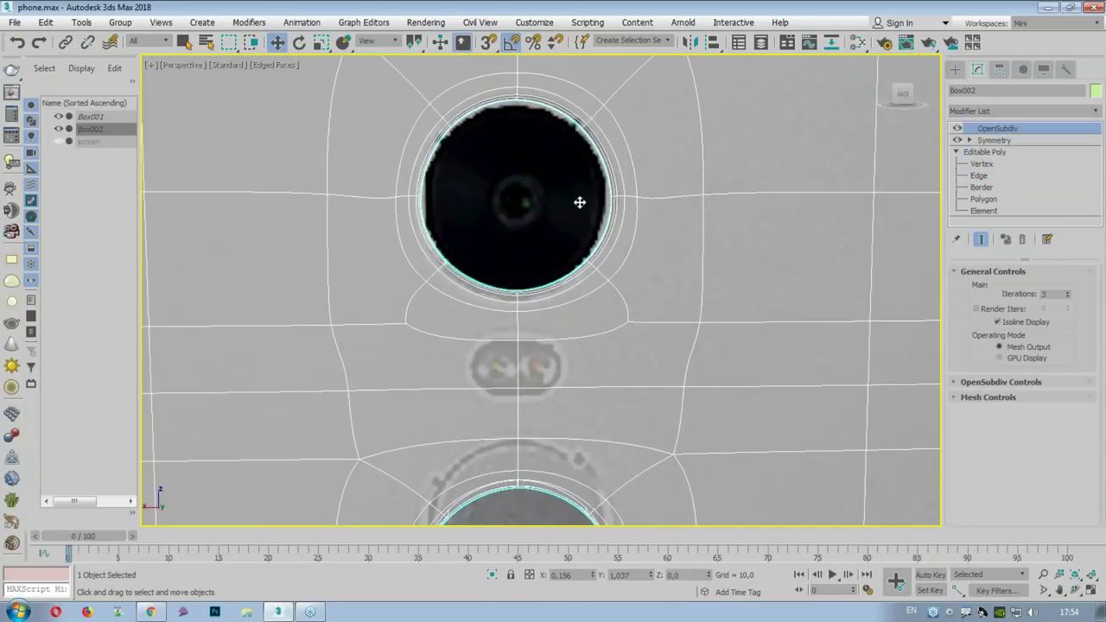
pyautogui.scroll(-3, 582, 203)
pyautogui.click(552, 200)
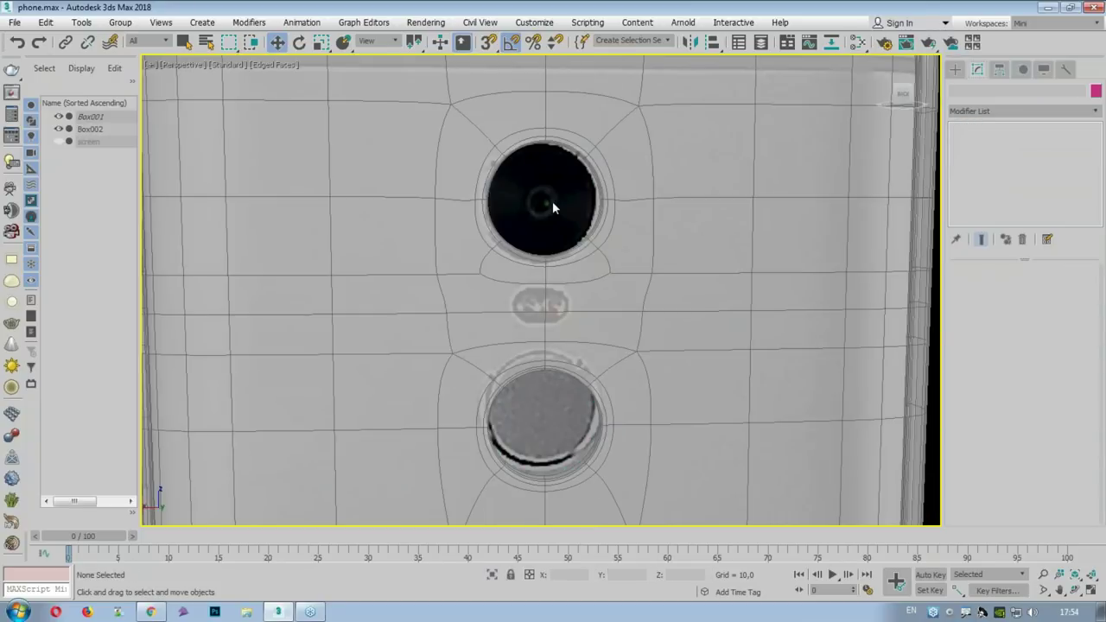
pyautogui.scroll(5, 552, 201)
pyautogui.click(661, 473)
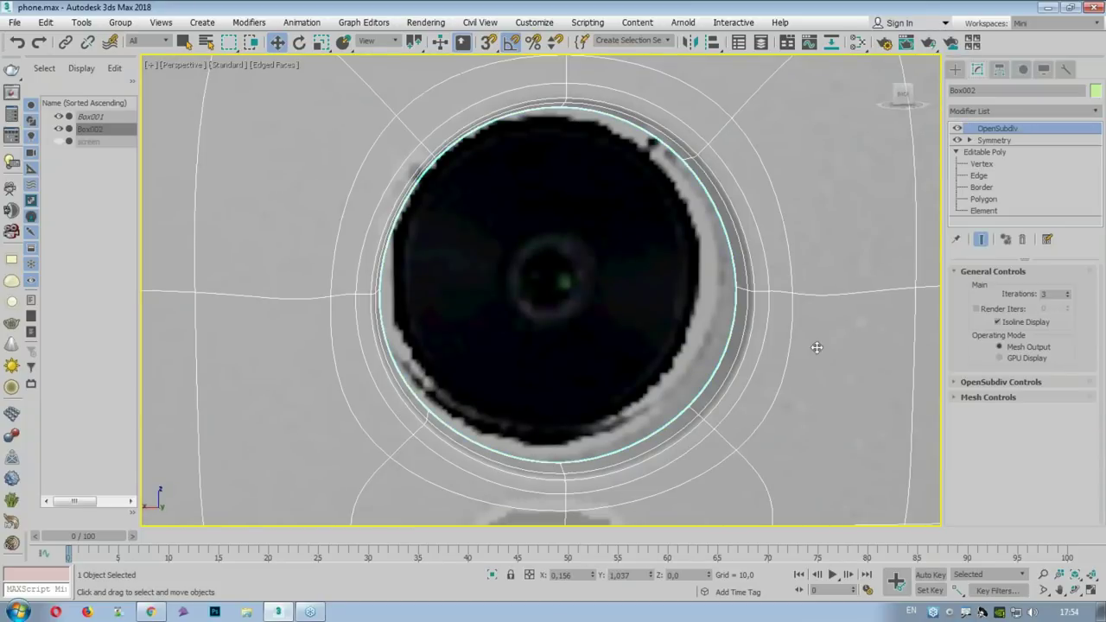
# Step: Set the Symmetry weld seam threshold to 0.01 and maximize the Back view
pyautogui.click(992, 140)
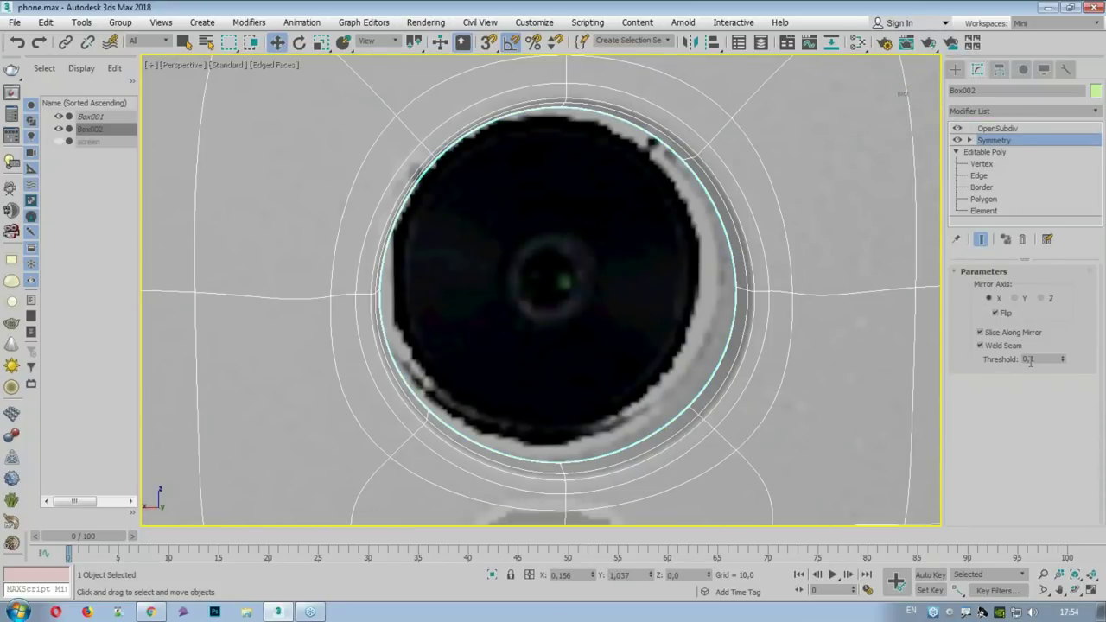
pyautogui.click(1053, 360)
pyautogui.write('0,01')
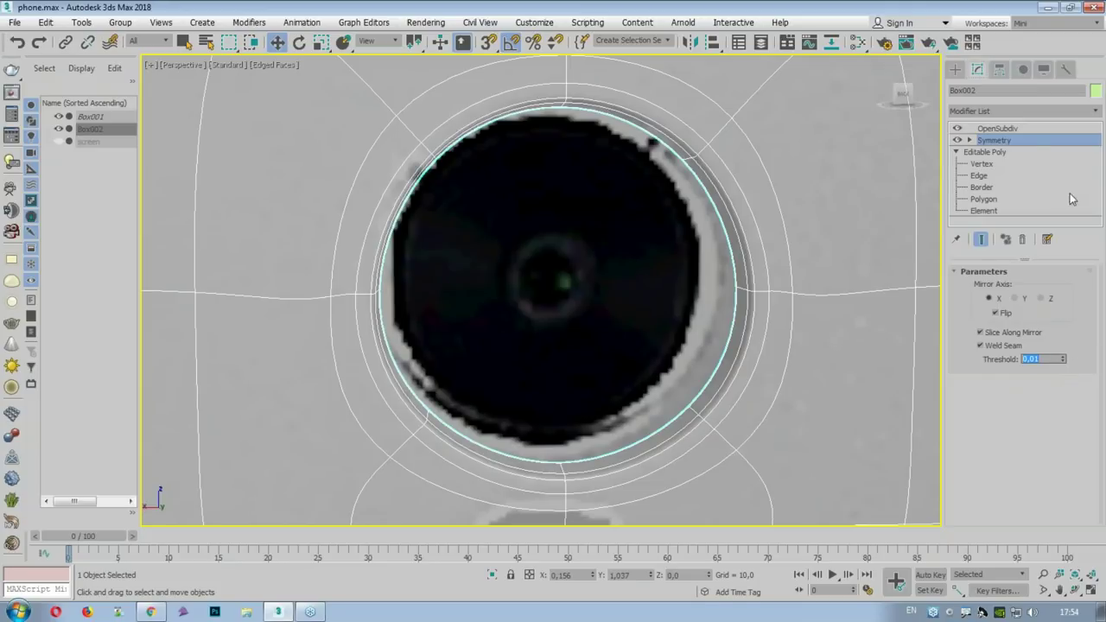
pyautogui.click(1020, 128)
pyautogui.hotkey('alt', 'w')
pyautogui.click(695, 139)
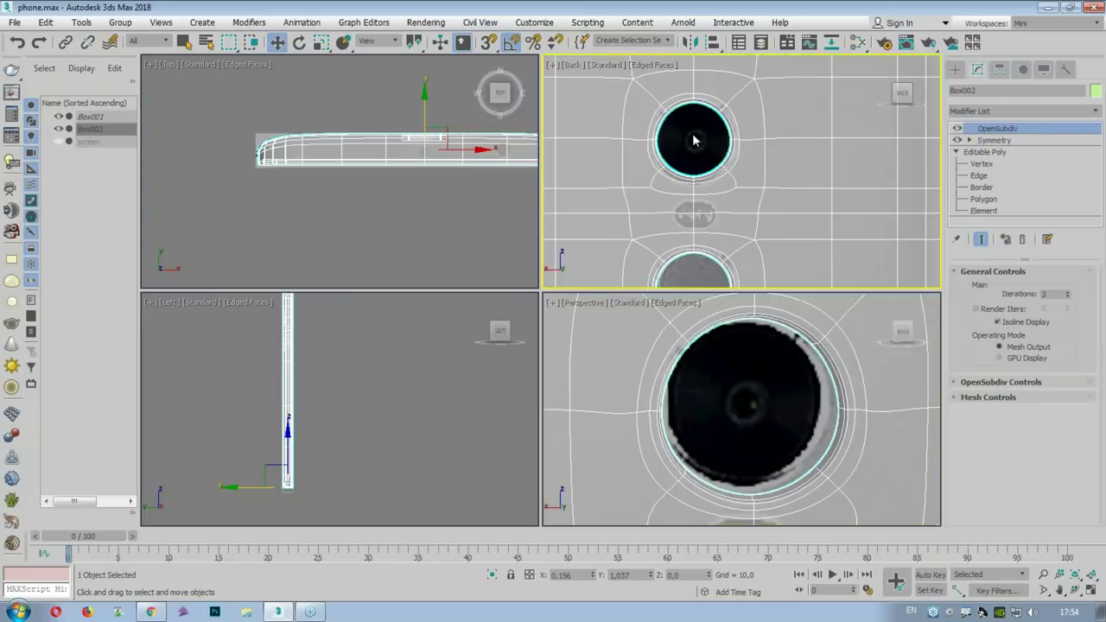
pyautogui.hotkey('alt', 'w')
pyautogui.click(955, 69)
# Step: Draw a Circle spline centred in the upper camera hole
pyautogui.click(970, 90)
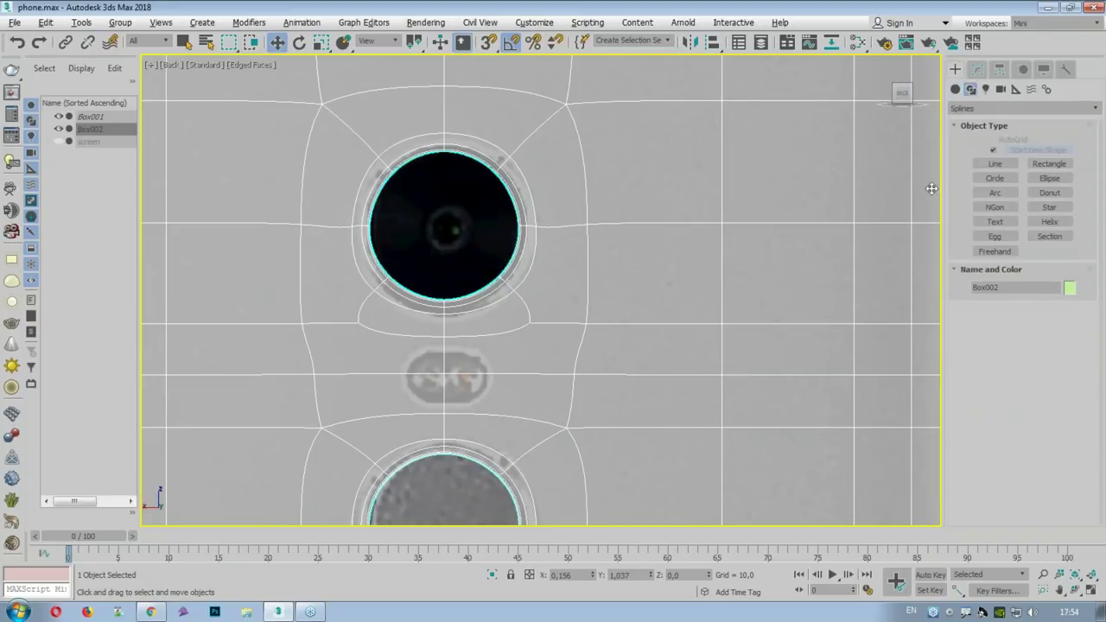
pyautogui.click(994, 177)
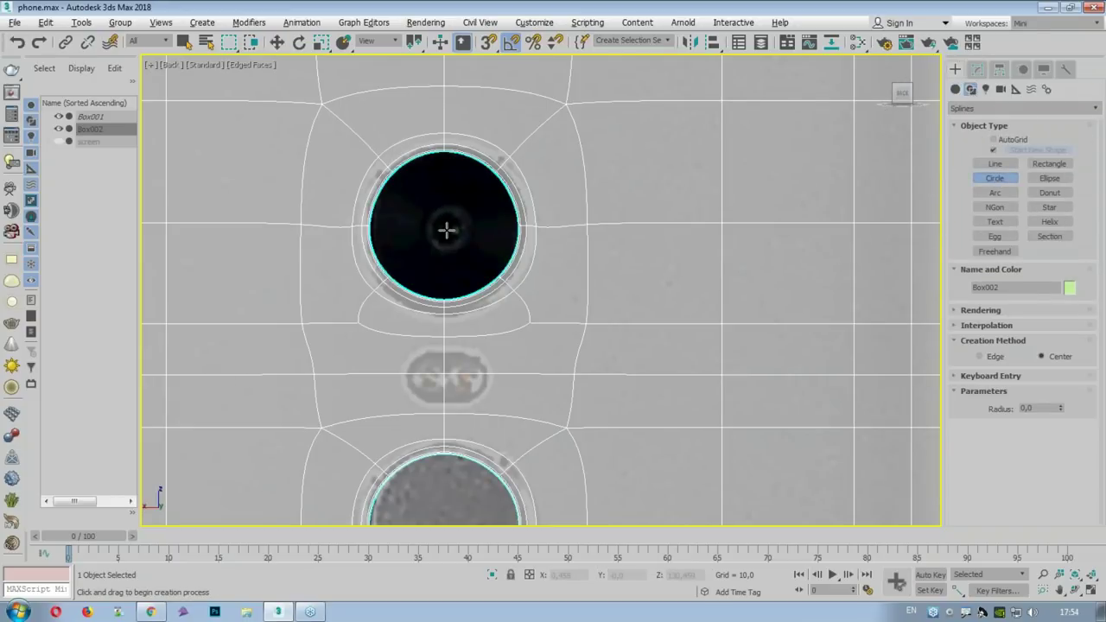
pyautogui.moveTo(445, 231); pyautogui.dragTo(521, 231)
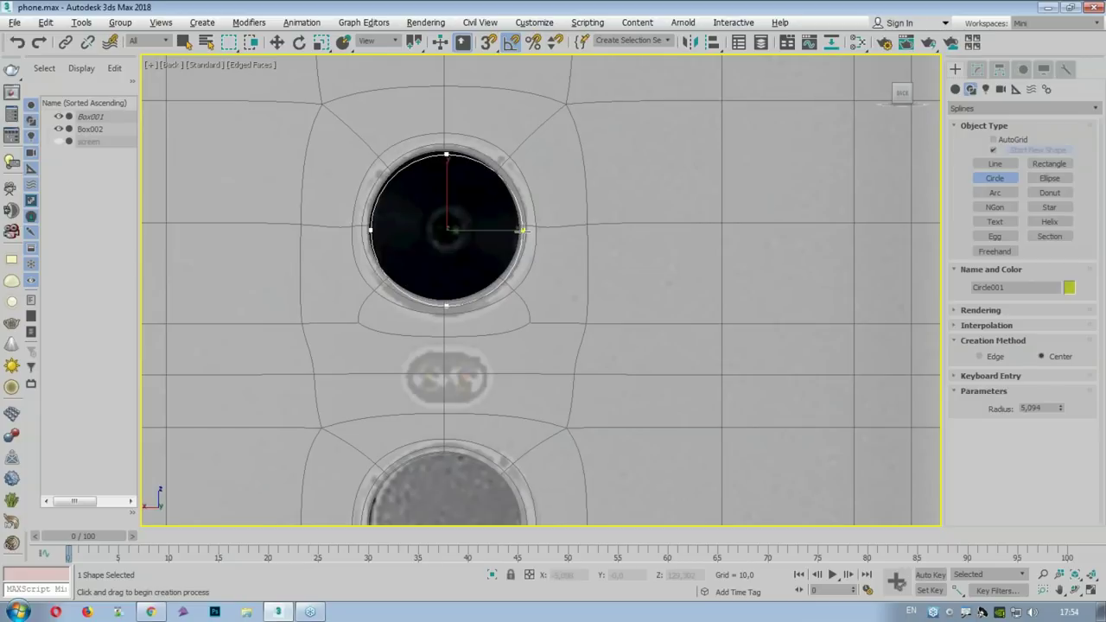
pyautogui.press('w')
pyautogui.moveTo(487, 233); pyautogui.dragTo(449, 199)
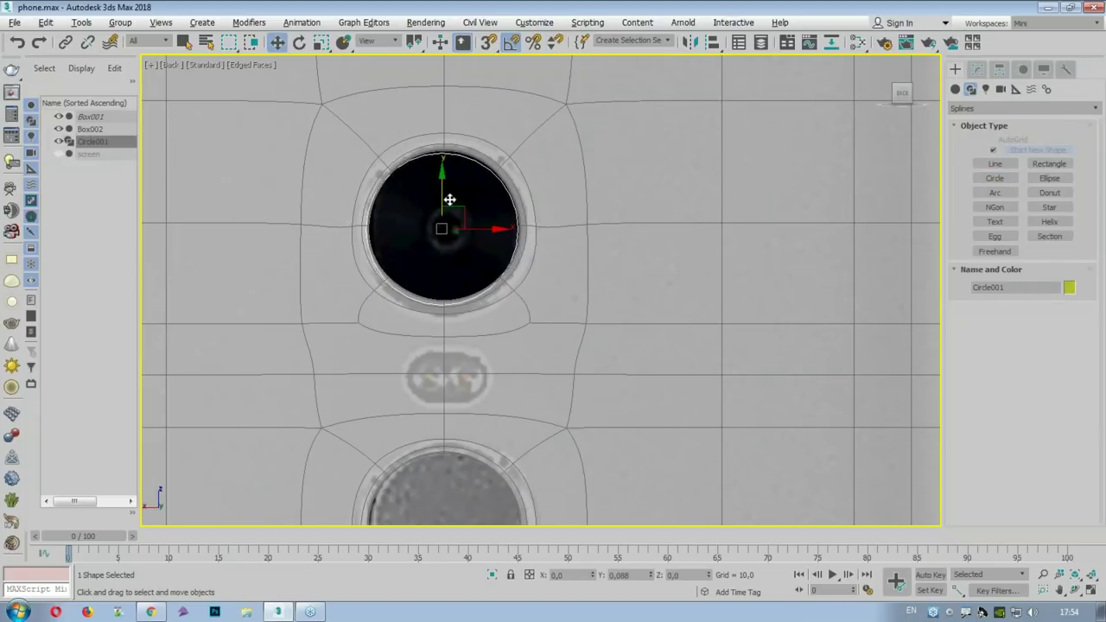
pyautogui.scroll(2, 444, 225)
# Step: At Box002's Vertex level, move the vertex below the hole onto the circle's bottom
pyautogui.click(527, 124)
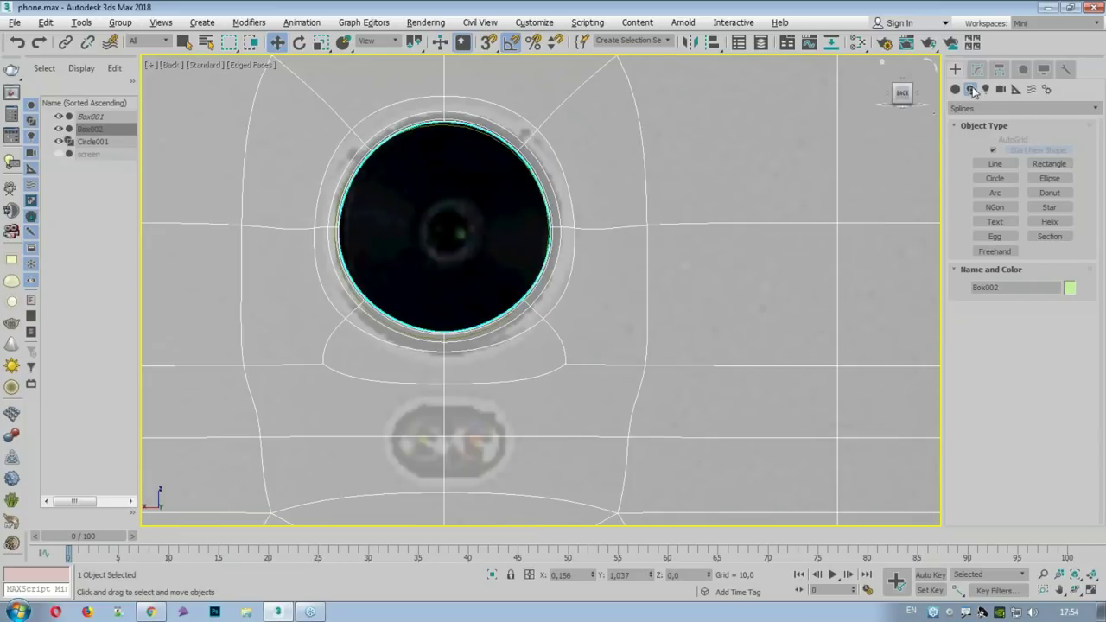
pyautogui.click(976, 69)
pyautogui.click(981, 163)
pyautogui.click(445, 350)
pyautogui.click(980, 240)
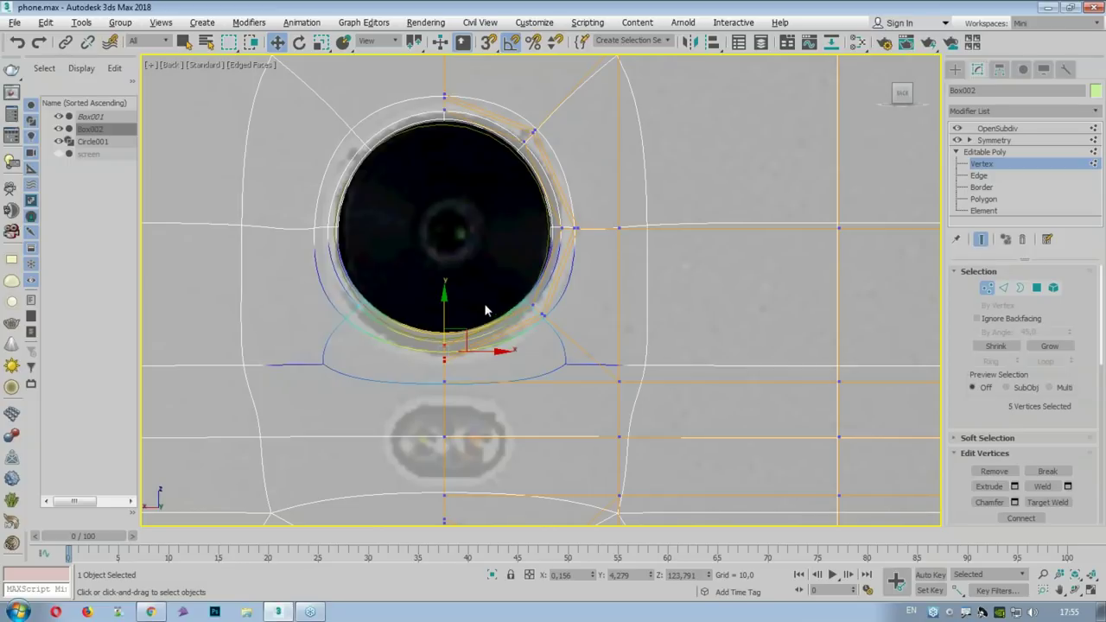
pyautogui.moveTo(445, 314); pyautogui.dragTo(448, 331)
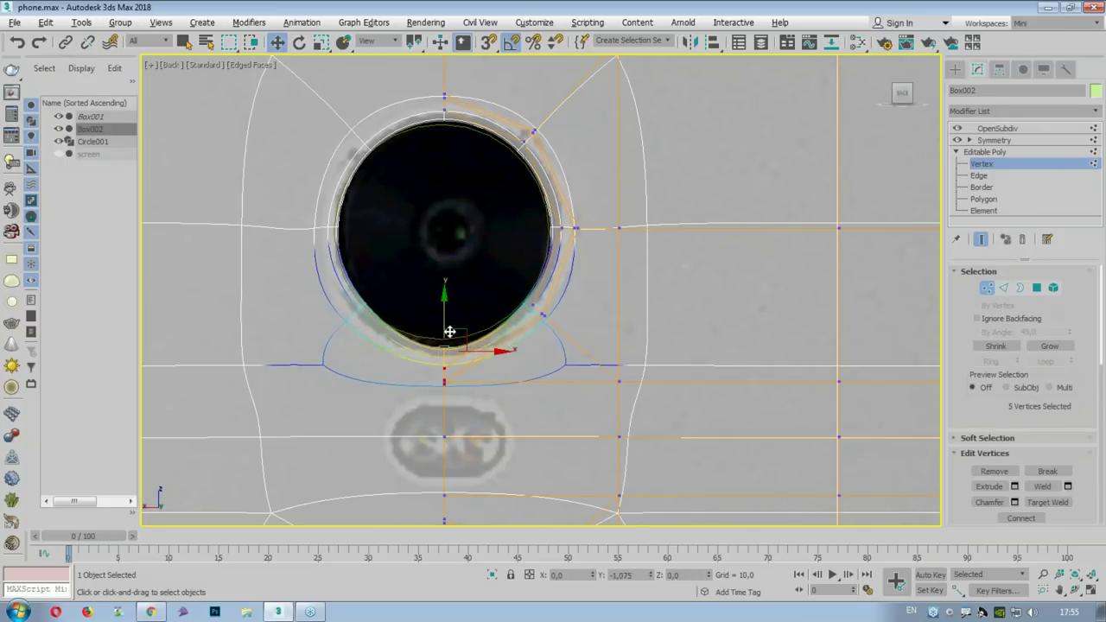
# Step: Fit the lower-right, right and upper-right vertices onto the circle's rim
pyautogui.click(541, 315)
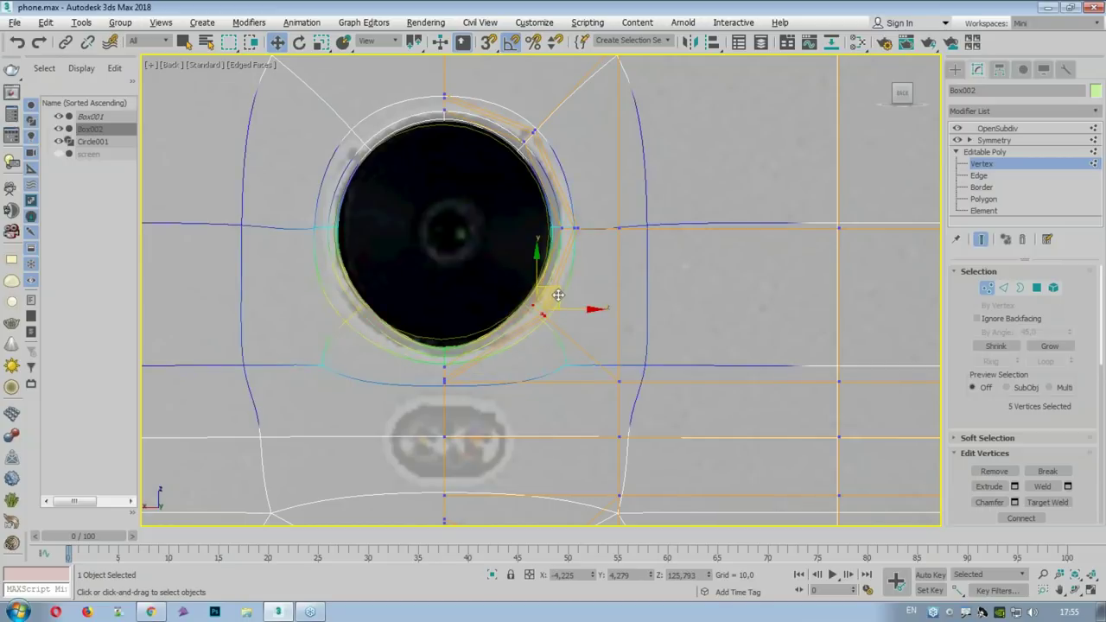
pyautogui.moveTo(558, 294); pyautogui.dragTo(563, 306)
pyautogui.moveTo(586, 241); pyautogui.dragTo(584, 242)
pyautogui.moveTo(527, 296); pyautogui.dragTo(558, 319)
pyautogui.moveTo(507, 174); pyautogui.dragTo(508, 164)
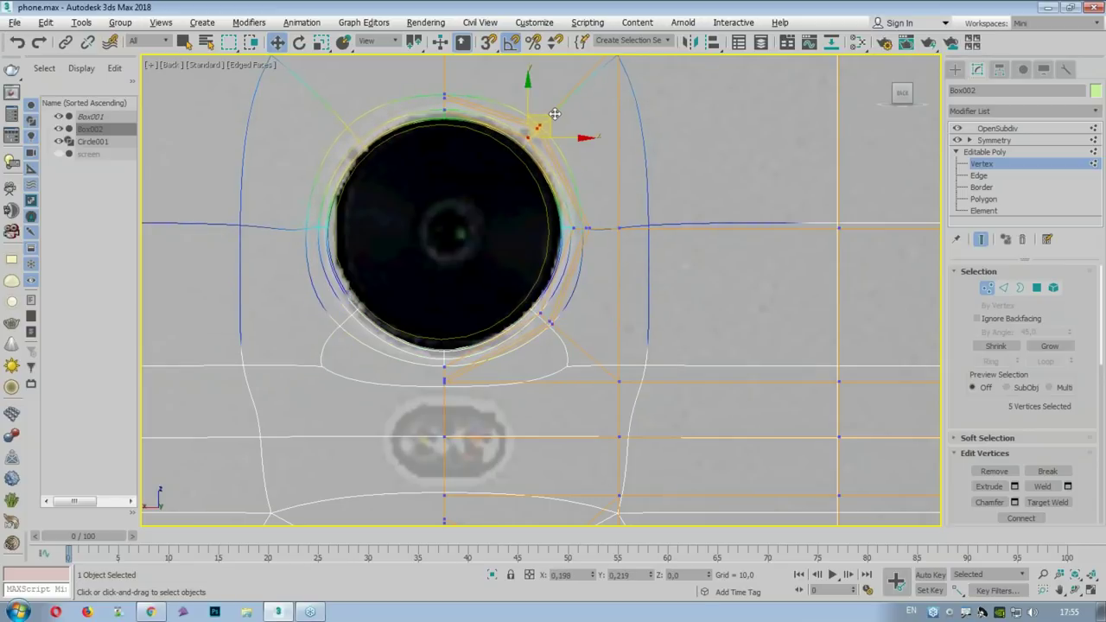
pyautogui.moveTo(554, 113); pyautogui.dragTo(559, 108)
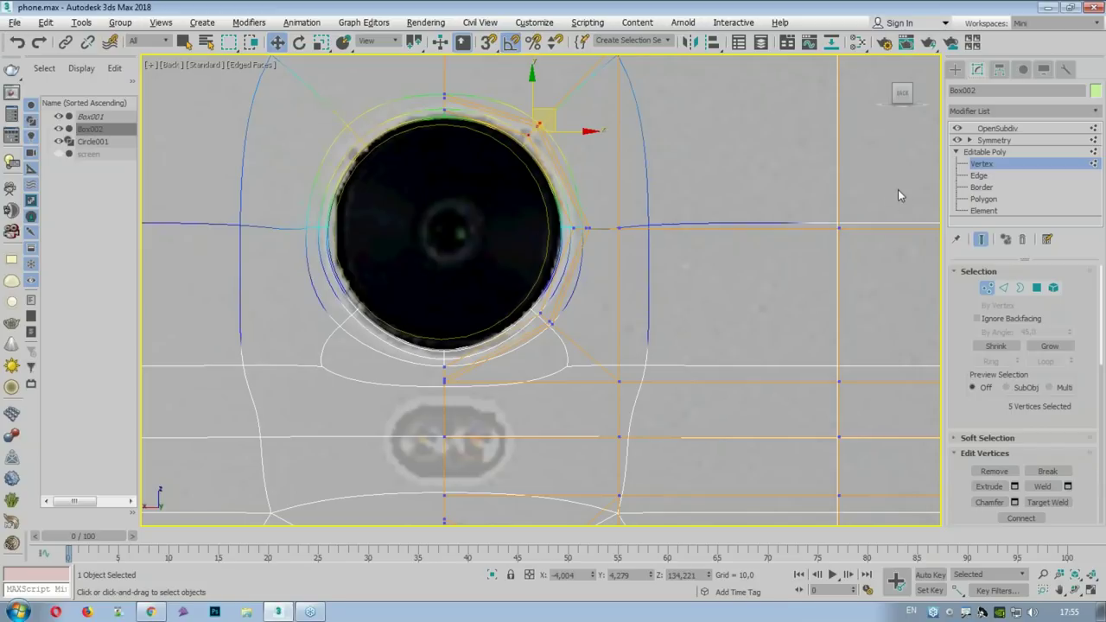
pyautogui.click(1009, 166)
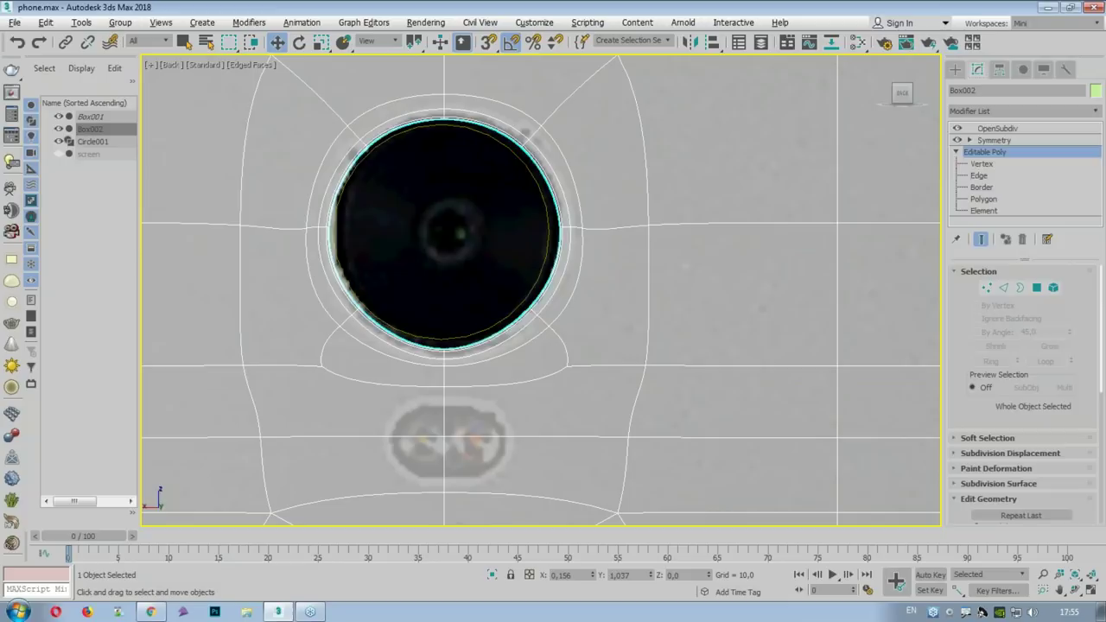
pyautogui.click(997, 128)
# Step: Return to Box002's Vertex level and turn off Show End Result to reveal the cage
pyautogui.scroll(4, 466, 297)
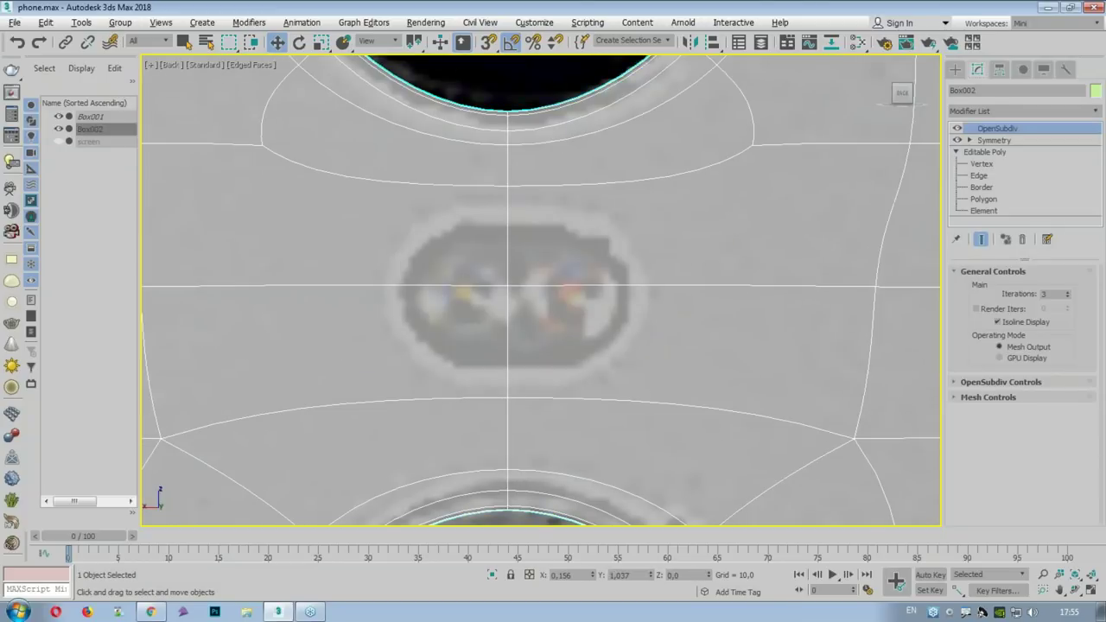
pyautogui.click(981, 163)
pyautogui.click(981, 239)
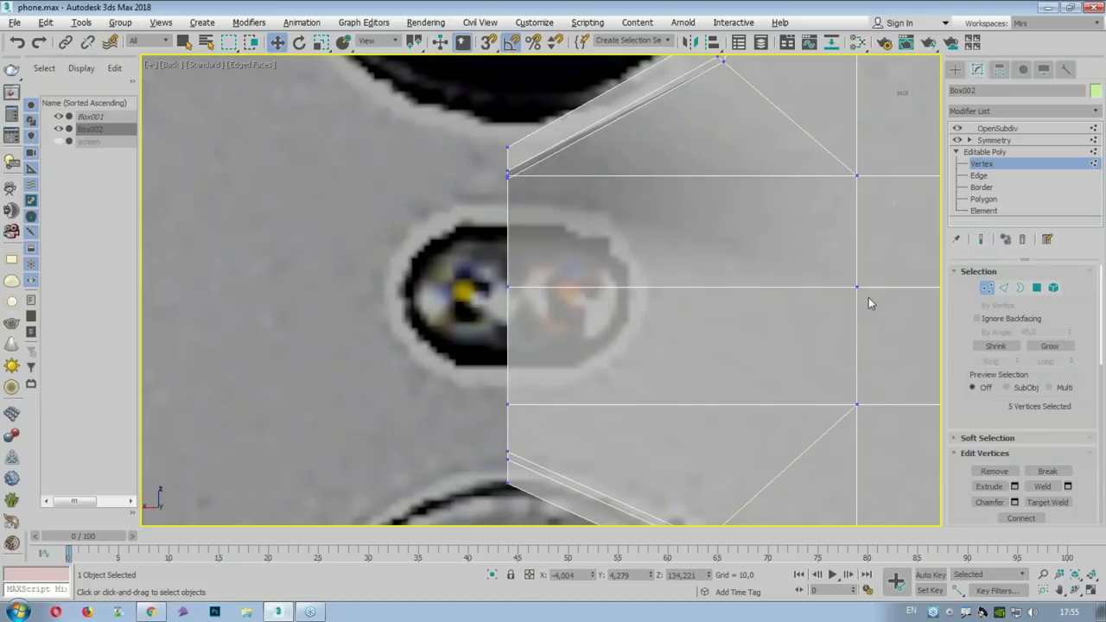
pyautogui.scroll(1, 730, 336)
pyautogui.scroll(-2, 803, 346)
pyautogui.scroll(-3, 994, 372)
pyautogui.scroll(-3, 1002, 315)
pyautogui.scroll(-3, 1006, 303)
pyautogui.scroll(-3, 1006, 303)
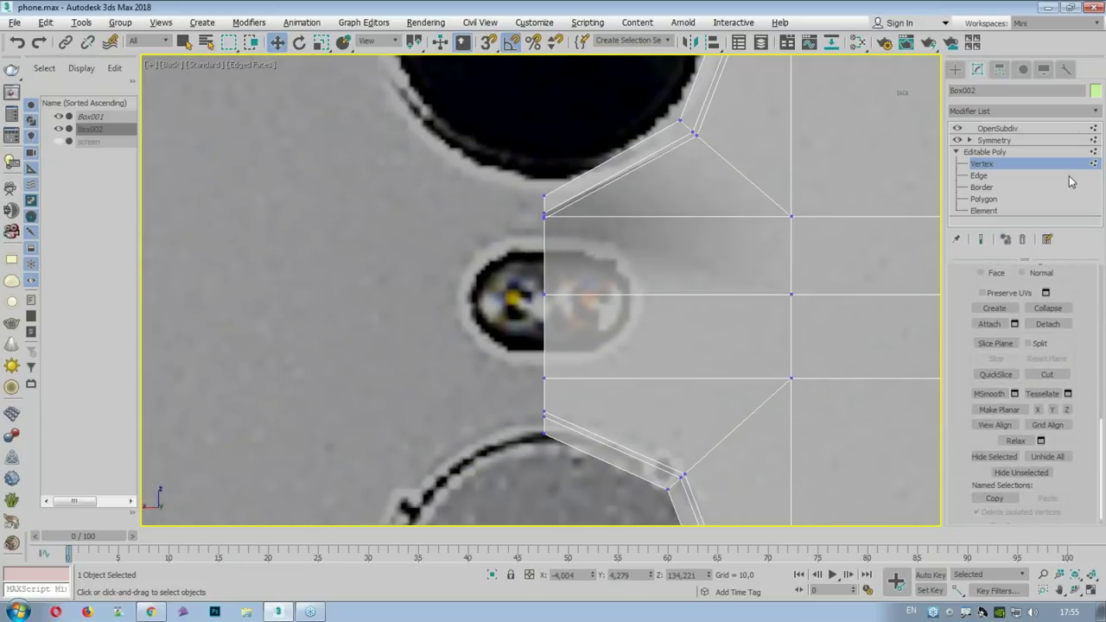
# Step: Cut a vertical edge from the top edge down across the lower oval button
pyautogui.click(1055, 374)
pyautogui.click(589, 216)
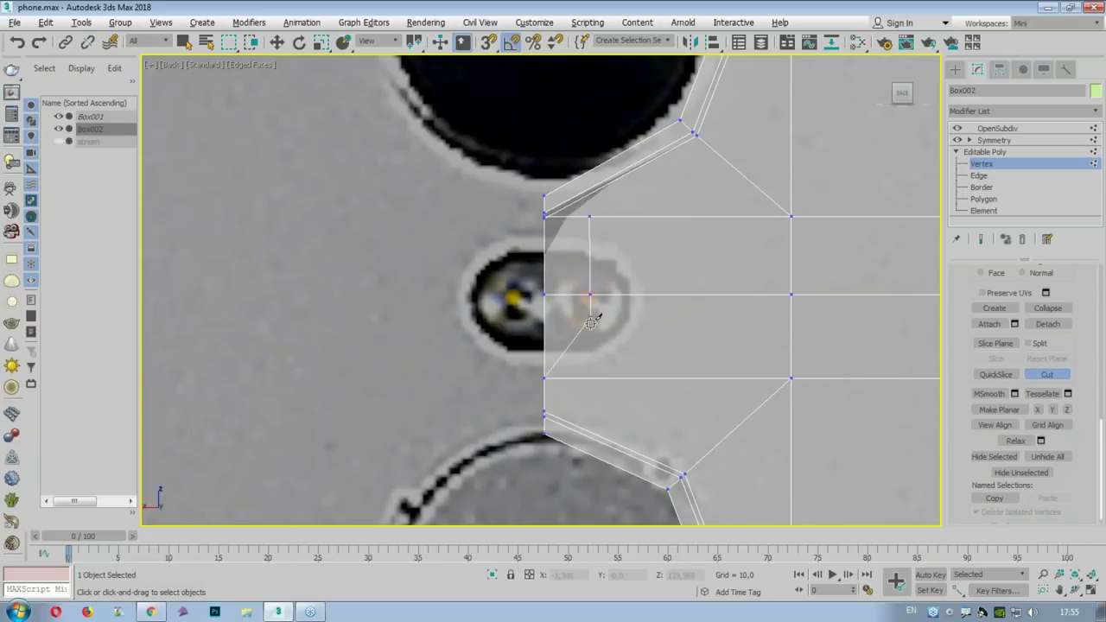
pyautogui.click(590, 377)
pyautogui.press('w')
pyautogui.press('2')
pyautogui.click(568, 294)
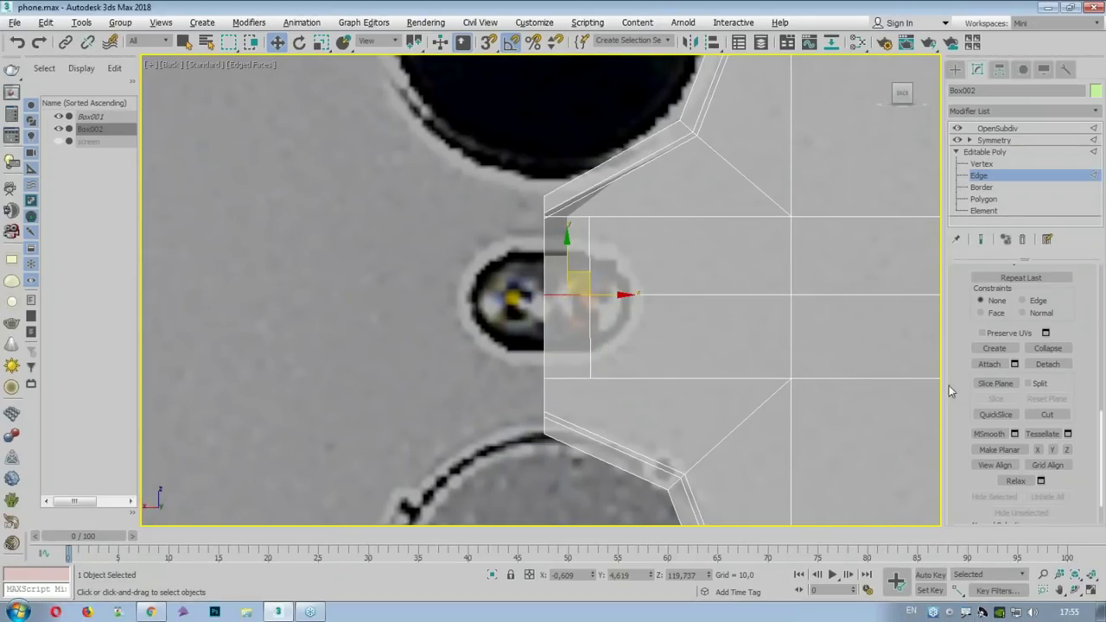
# Step: Select the upper corner vertices beside the cut, then the horizontal edge across the button
pyautogui.scroll(5, 577, 197)
pyautogui.press('1')
pyautogui.click(482, 263)
pyautogui.scroll(3, 483, 262)
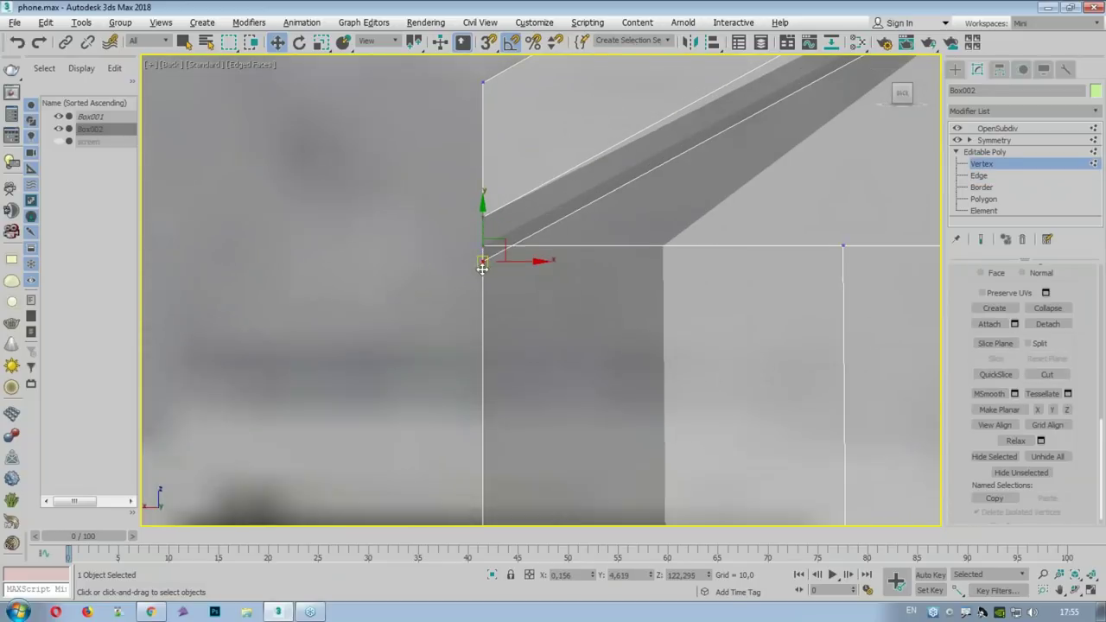
pyautogui.click(483, 263)
pyautogui.click(483, 260)
pyautogui.click(465, 193)
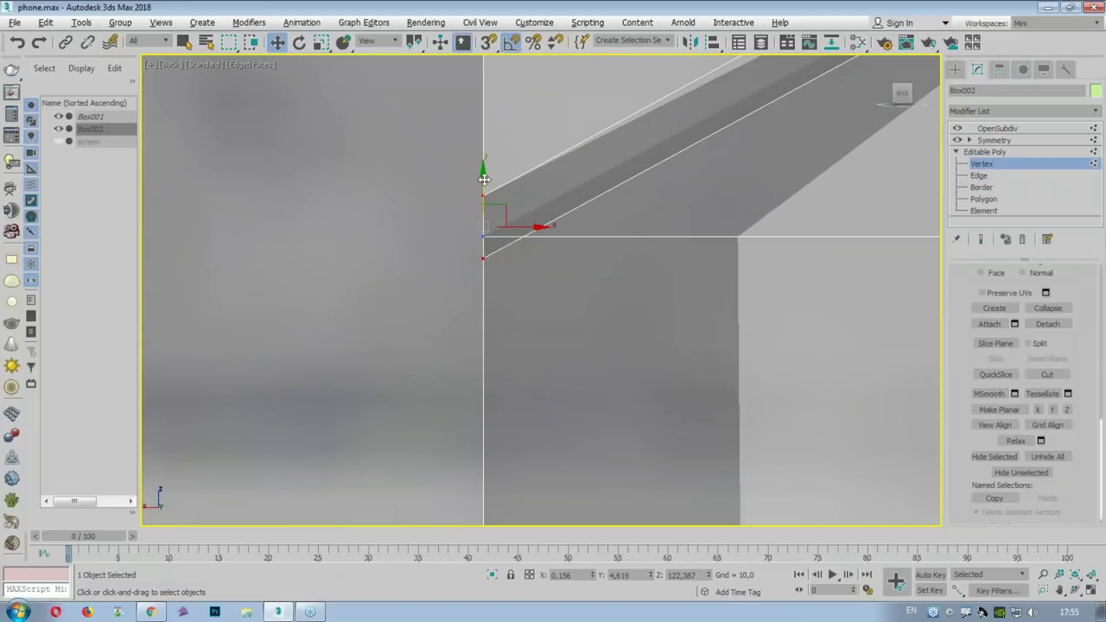
pyautogui.scroll(-3, 469, 186)
pyautogui.scroll(-2, 469, 185)
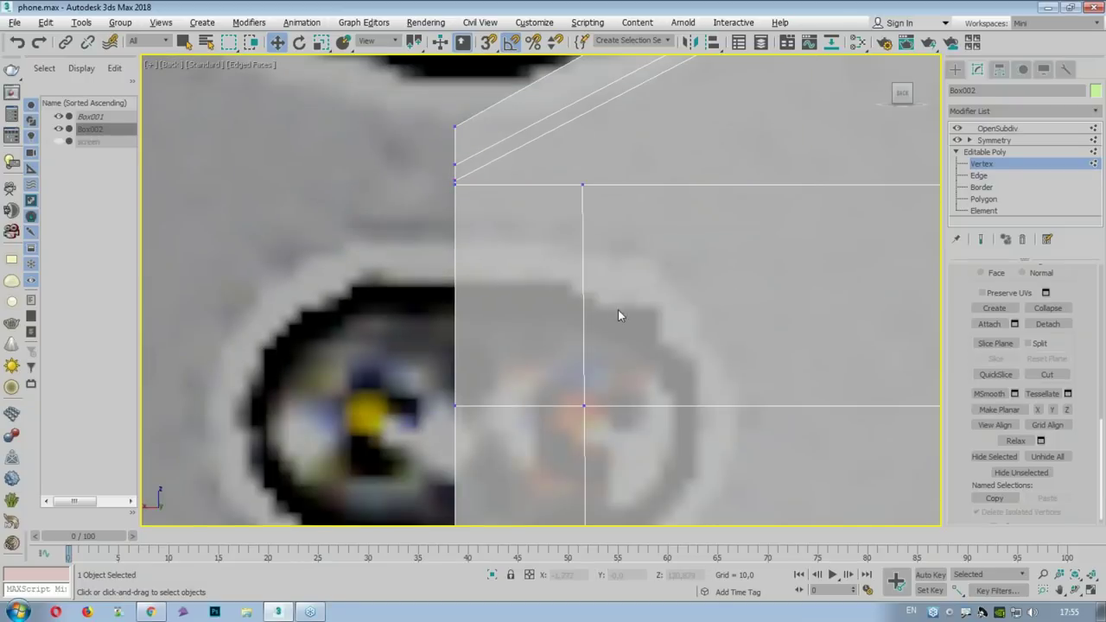
pyautogui.press('2')
pyautogui.click(533, 403)
pyautogui.moveTo(533, 403); pyautogui.dragTo(447, 344, button='middle')
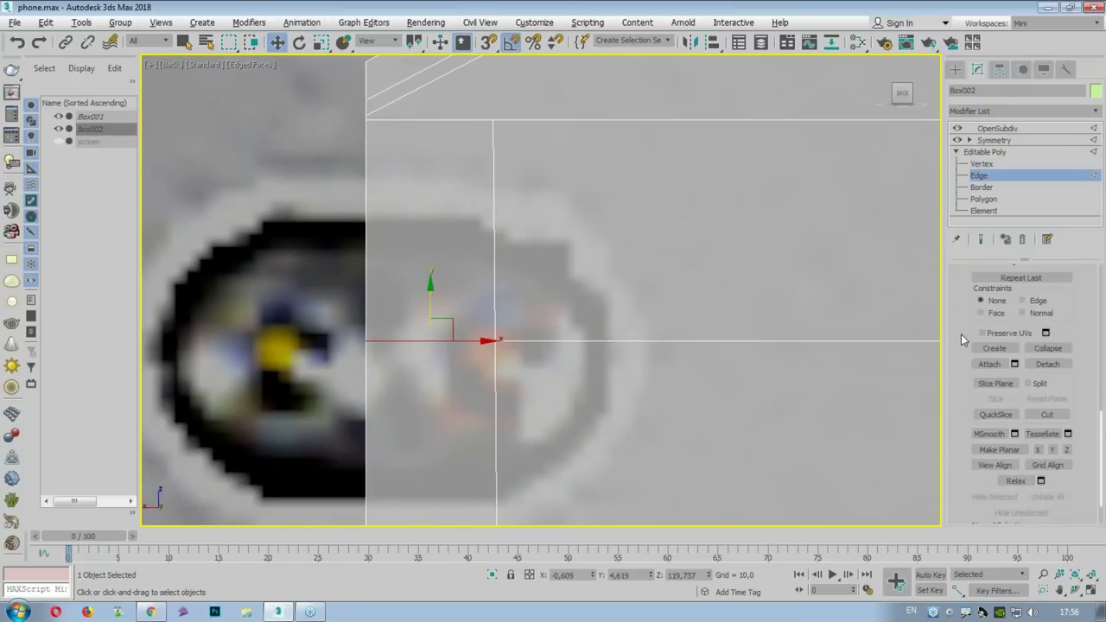
# Step: Chamfer the selected edges with a wide amount, then move the top button vertices down slightly
pyautogui.scroll(5, 984, 346)
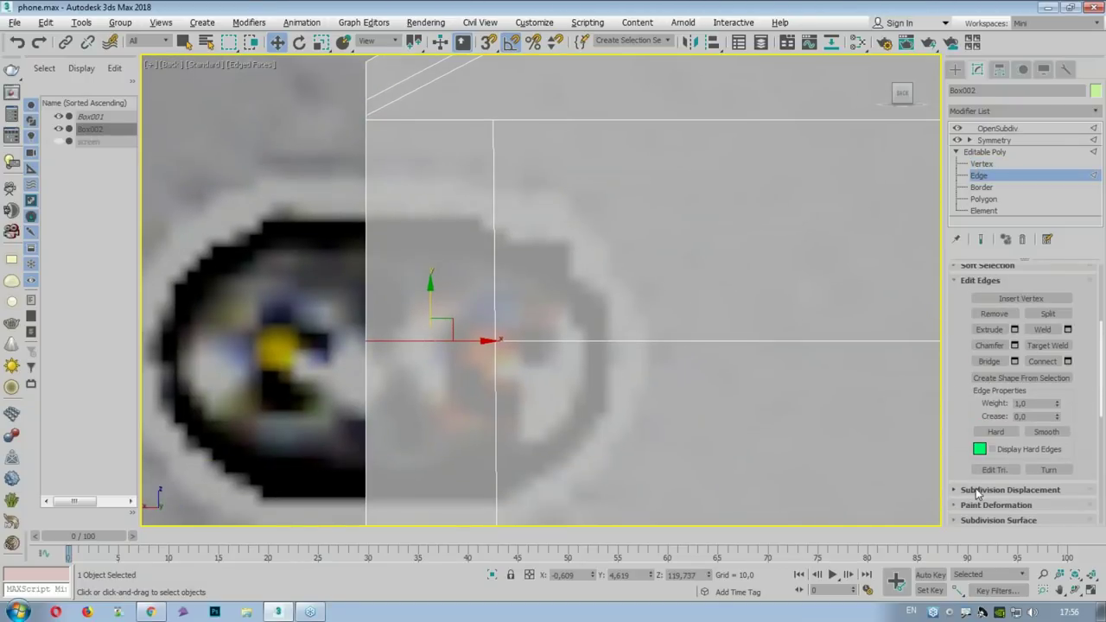
pyautogui.click(1015, 345)
pyautogui.moveTo(550, 318); pyautogui.dragTo(586, 162)
pyautogui.scroll(-4, 609, 242)
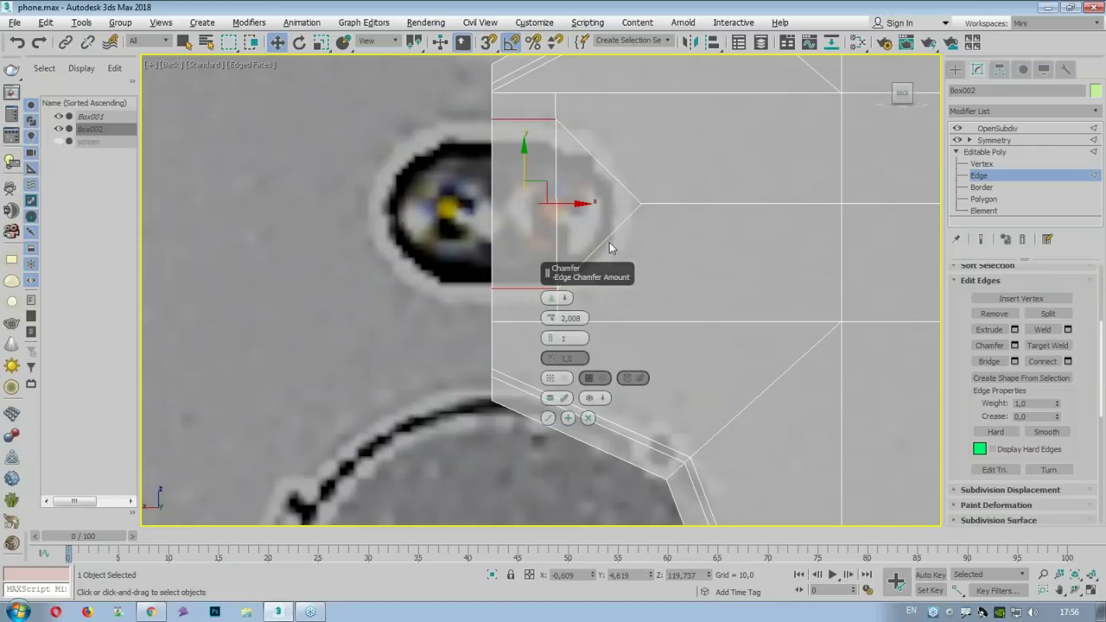
pyautogui.click(547, 419)
pyautogui.press('1')
pyautogui.moveTo(630, 185); pyautogui.dragTo(665, 228)
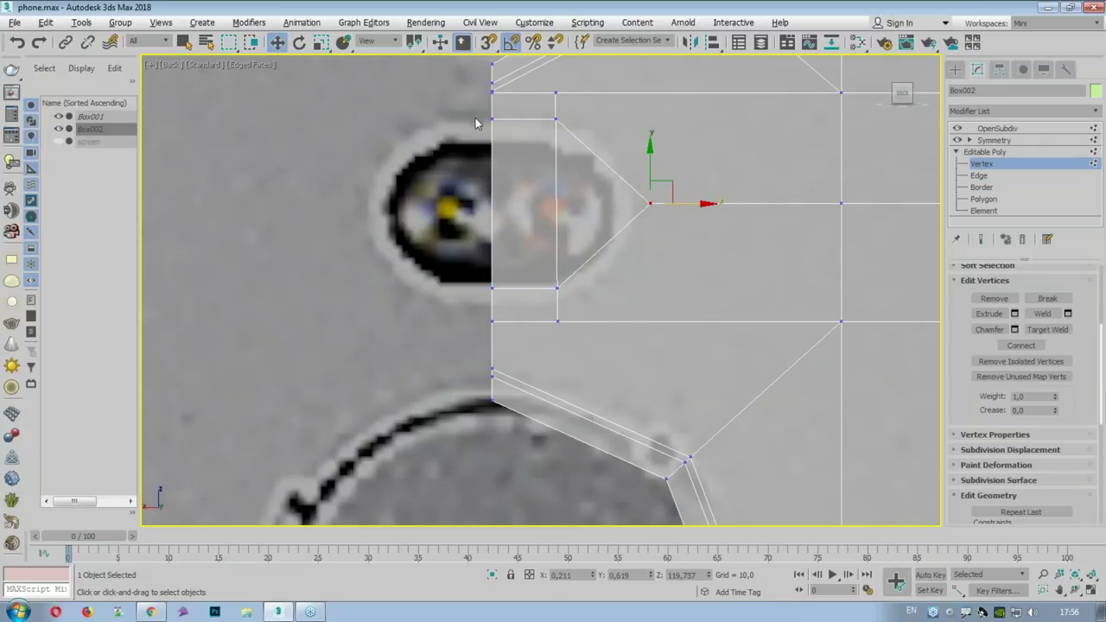
pyautogui.moveTo(580, 137)
pyautogui.mouseDown()
pyautogui.moveTo(483, 104)
pyautogui.moveTo(525, 92)
pyautogui.mouseUp()
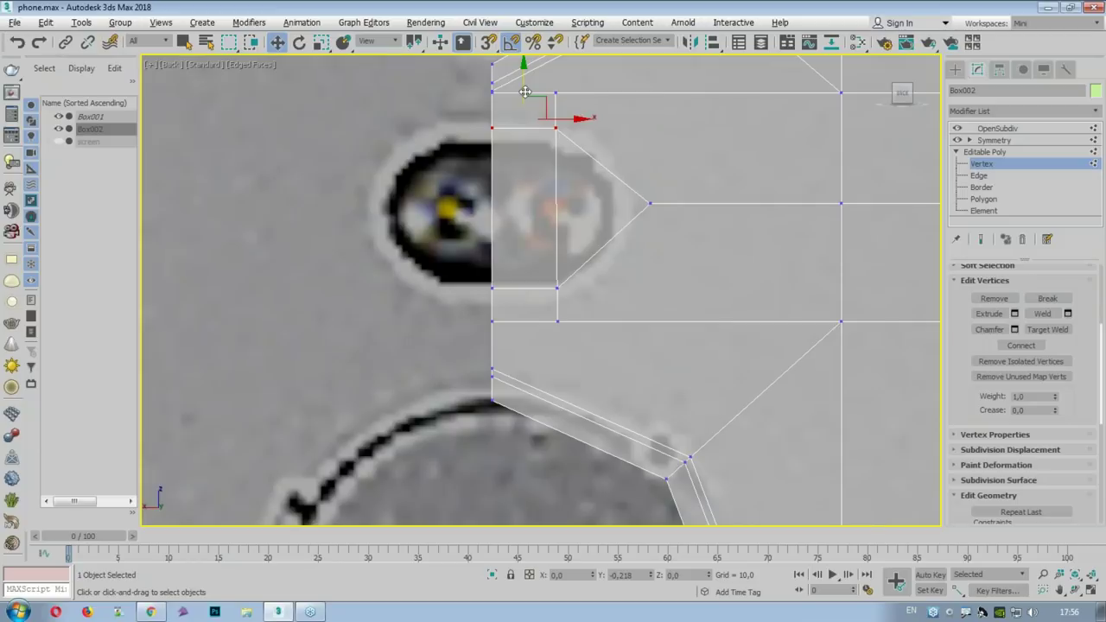
# Step: Chamfer the upper and lower diagonal edges by a narrow 0,295
pyautogui.click(978, 176)
pyautogui.keyDown('ctrl'); pyautogui.click(585, 152); pyautogui.keyUp('ctrl')
pyautogui.keyDown('ctrl'); pyautogui.click(609, 244); pyautogui.keyUp('ctrl')
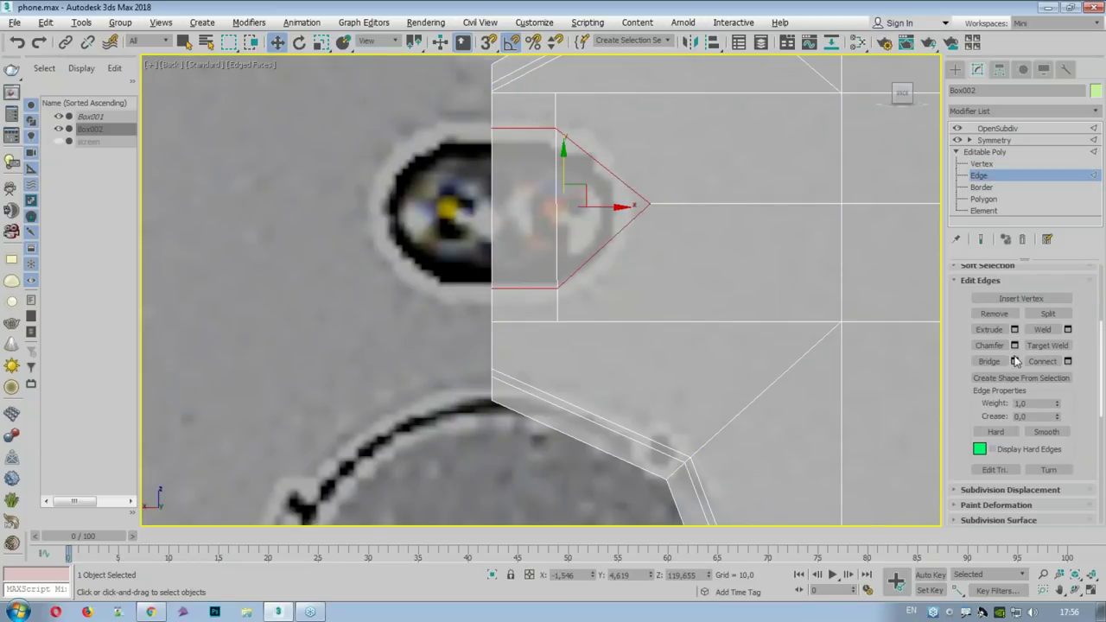
pyautogui.click(1014, 329)
pyautogui.moveTo(550, 318); pyautogui.dragTo(554, 307)
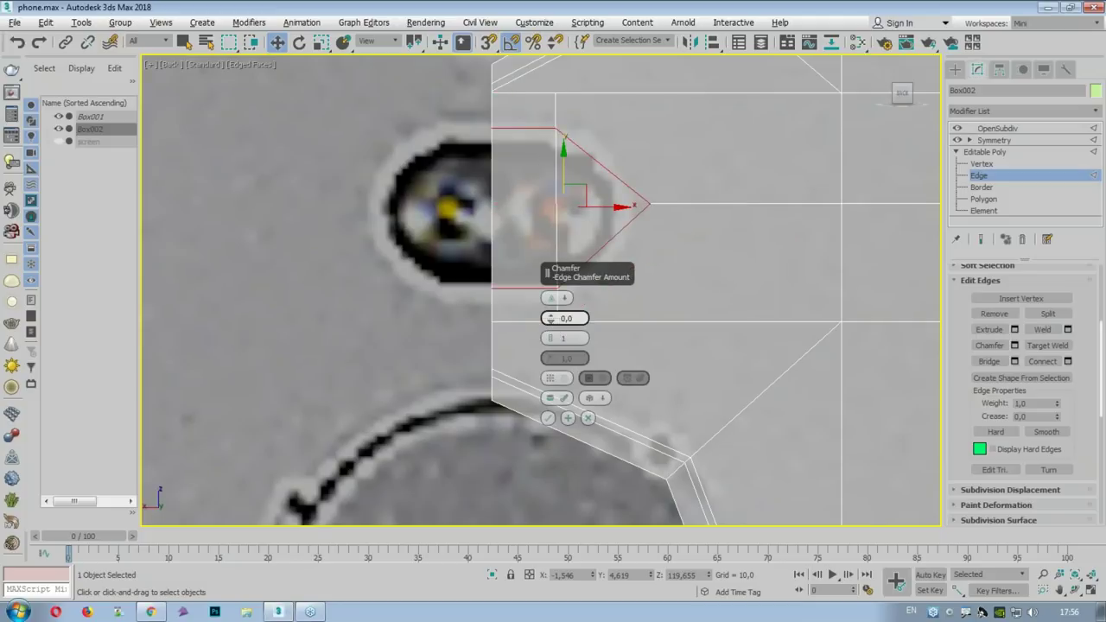
pyautogui.click(548, 418)
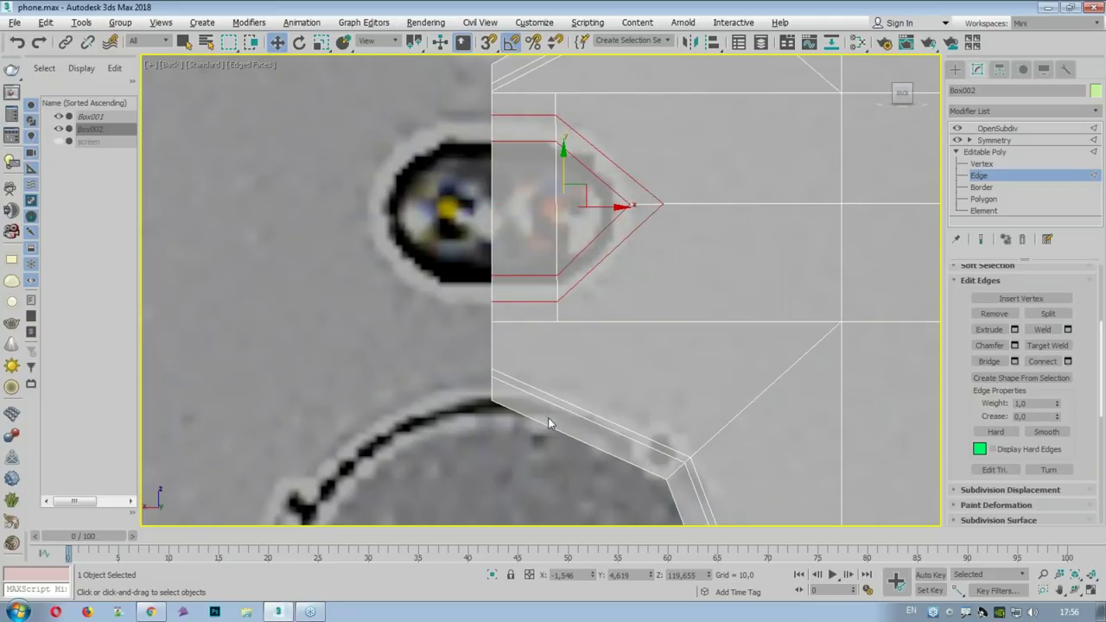
# Step: Select the button opening's edges and shift them slightly left in a maximized Perspective view
pyautogui.click(984, 198)
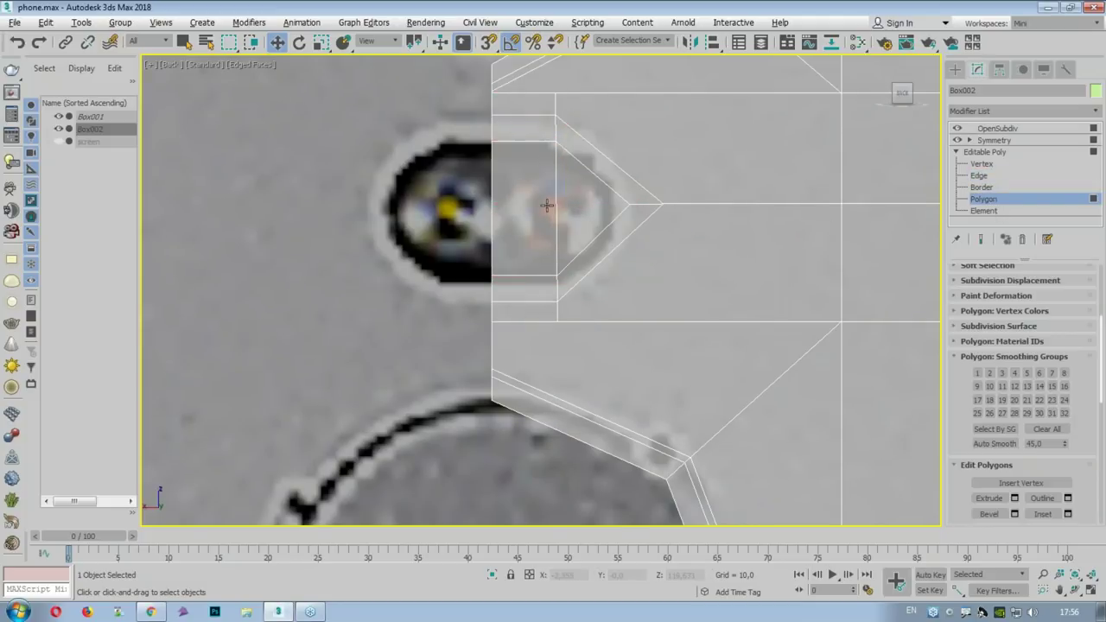
pyautogui.click(574, 206)
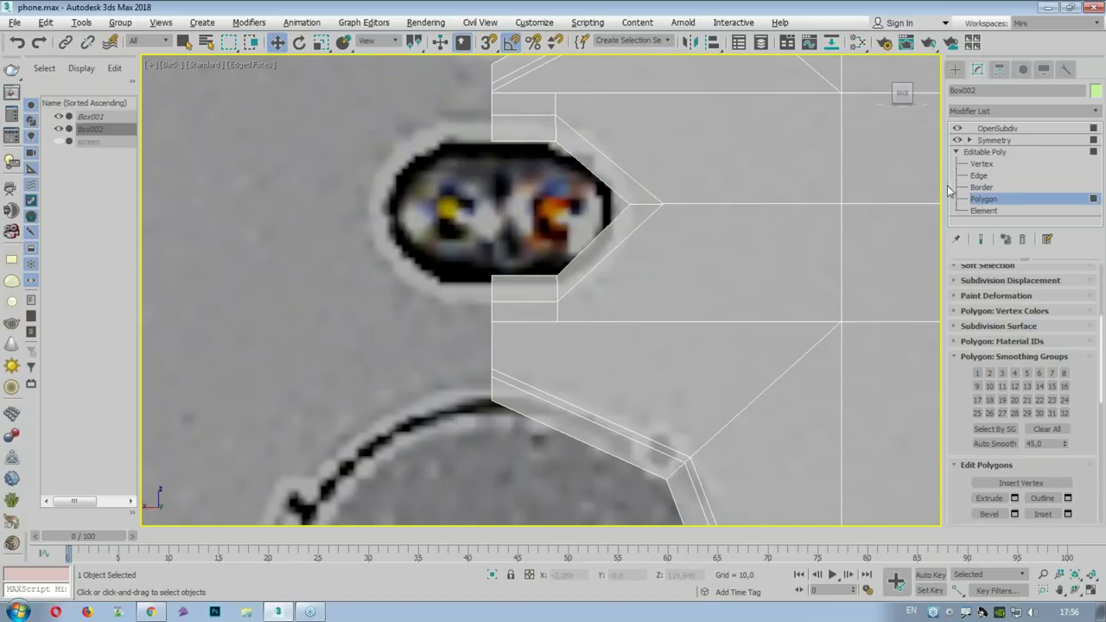
pyautogui.click(979, 175)
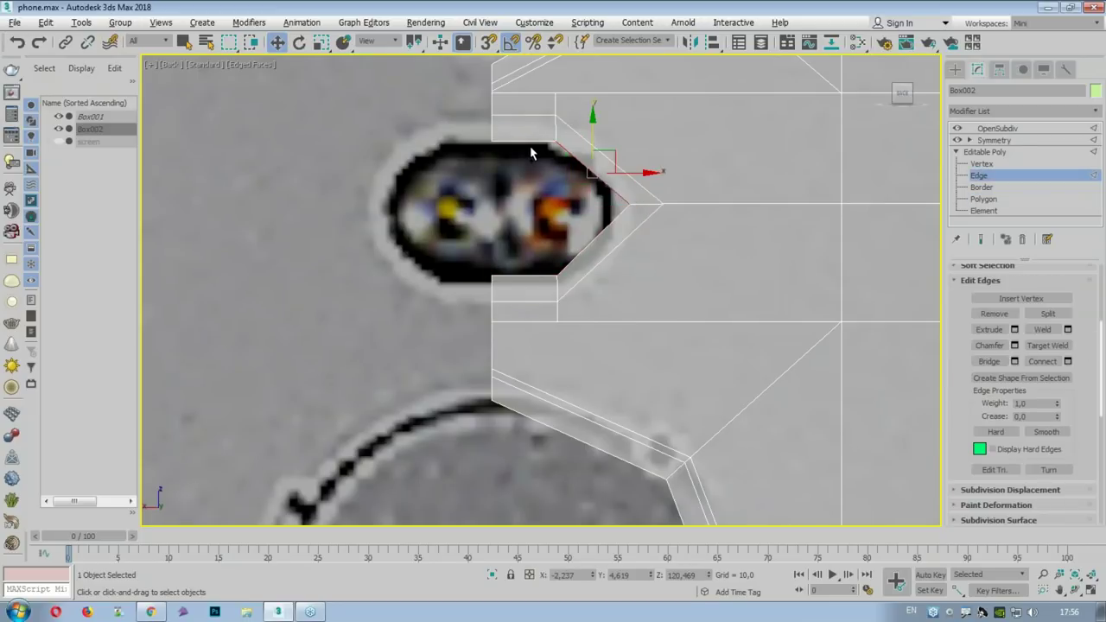
pyautogui.keyDown('ctrl'); pyautogui.click(525, 141); pyautogui.keyUp('ctrl')
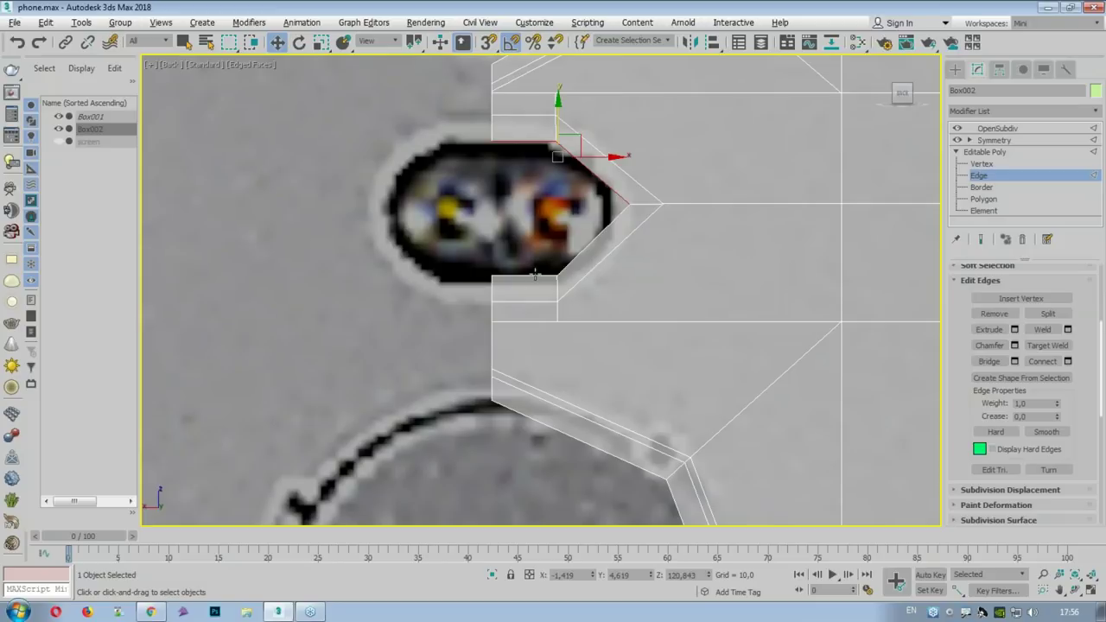
pyautogui.hotkey('alt', 'w')
pyautogui.middleClick(720, 387)
pyautogui.hotkey('alt', 'w')
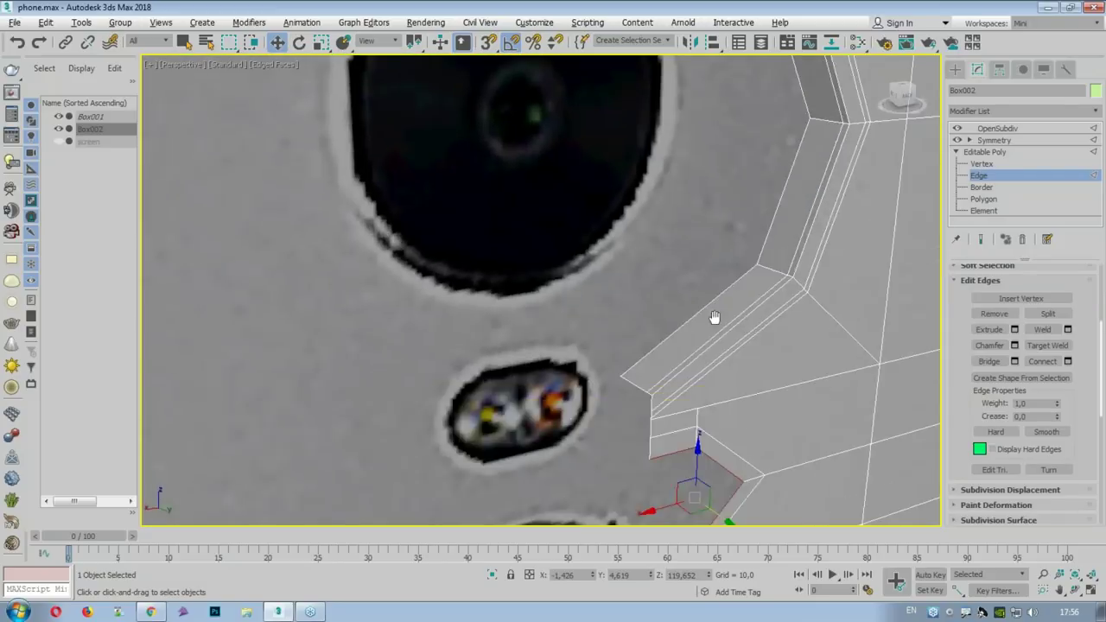
pyautogui.moveTo(714, 317); pyautogui.dragTo(691, 216, button='middle')
pyautogui.scroll(3, 691, 216)
pyautogui.scroll(3, 756, 328)
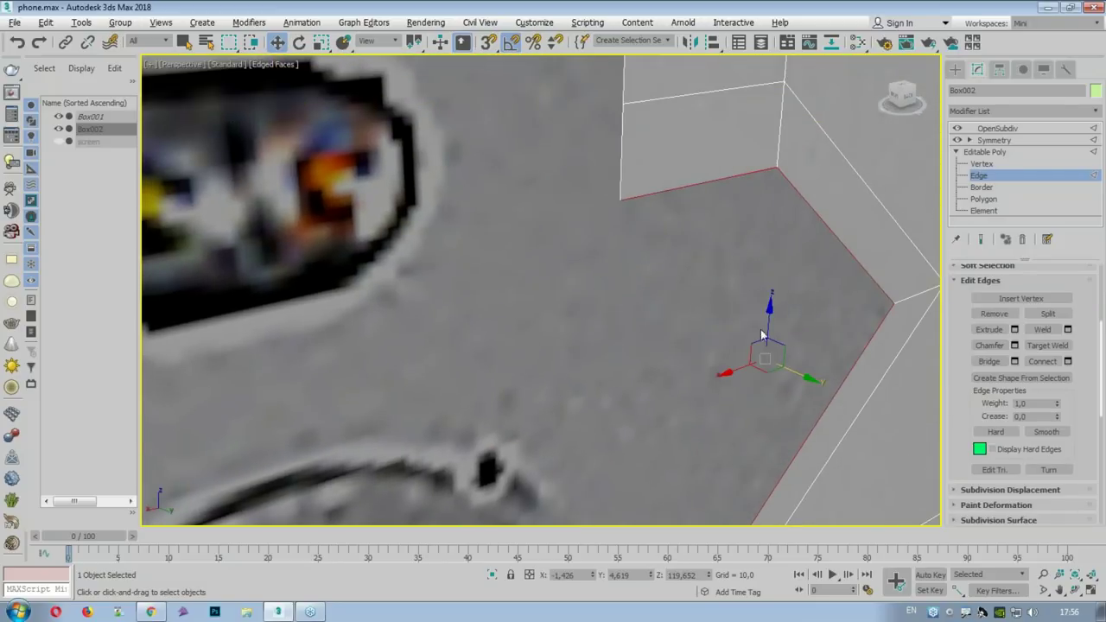
pyautogui.moveTo(797, 372); pyautogui.dragTo(719, 342)
# Step: Preview the smoothed phone back, then maximize the back view and reselect Box002
pyautogui.click(984, 176)
pyautogui.click(996, 128)
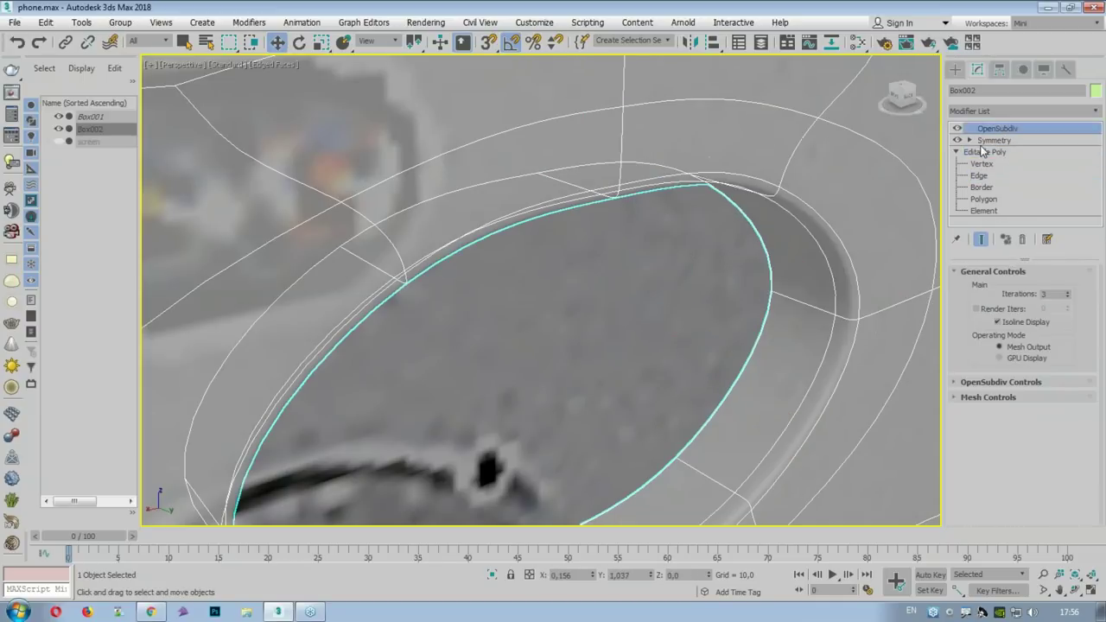
pyautogui.scroll(-2, 752, 216)
pyautogui.scroll(-3, 701, 220)
pyautogui.moveTo(701, 220)
pyautogui.keyDown('alt'); pyautogui.mouseDown(button='middle')
pyautogui.moveTo(681, 202)
pyautogui.moveTo(684, 222)
pyautogui.mouseUp(button='middle'); pyautogui.keyUp('alt')
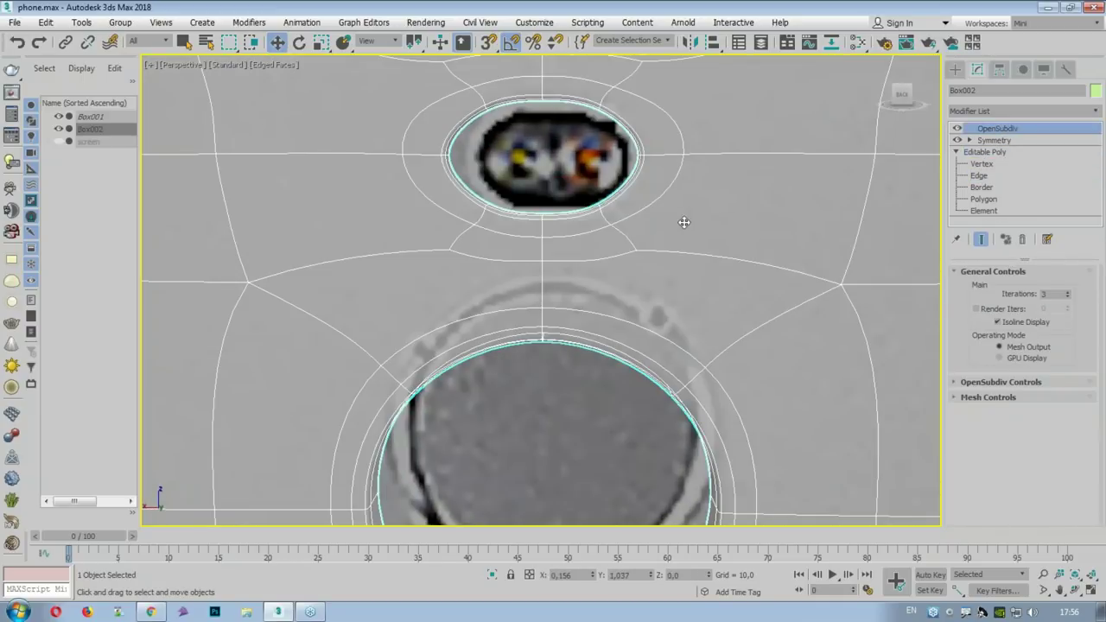
pyautogui.hotkey('alt', 'w')
pyautogui.click(712, 172)
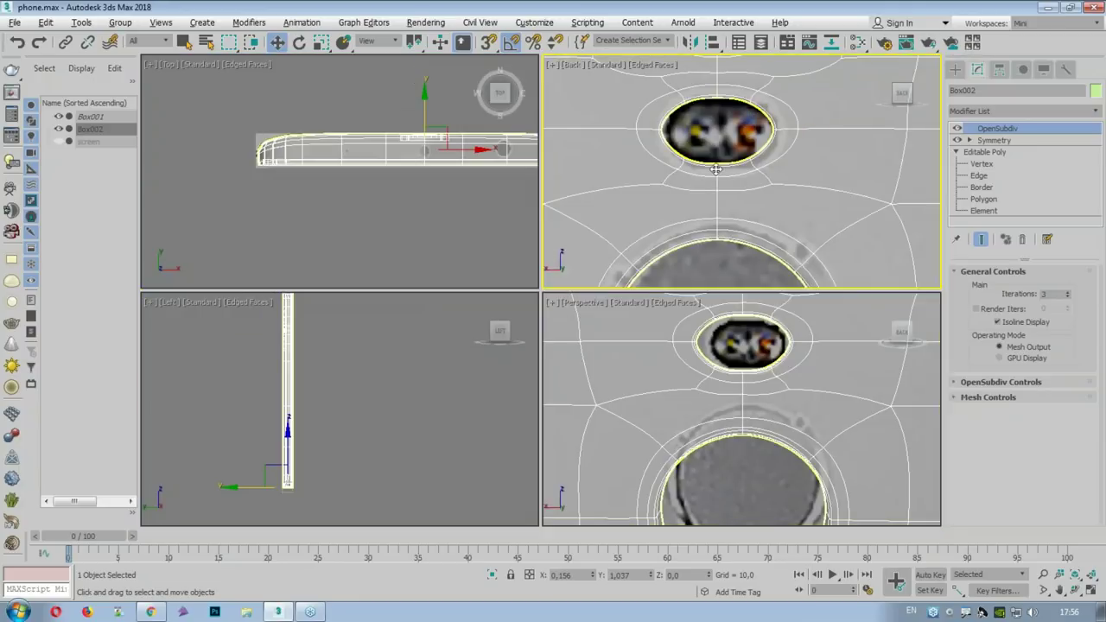
pyautogui.hotkey('alt', 'w')
pyautogui.click(525, 202)
pyautogui.click(639, 179)
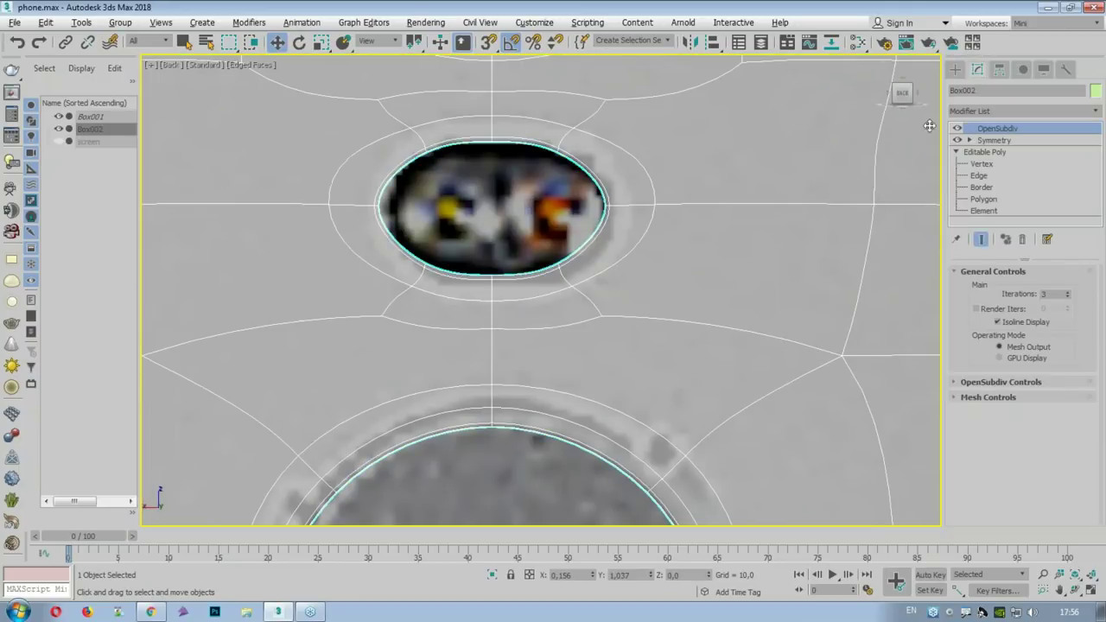
# Step: Cut a new edge in Edge mode ending at the right hole vertex
pyautogui.press('2')
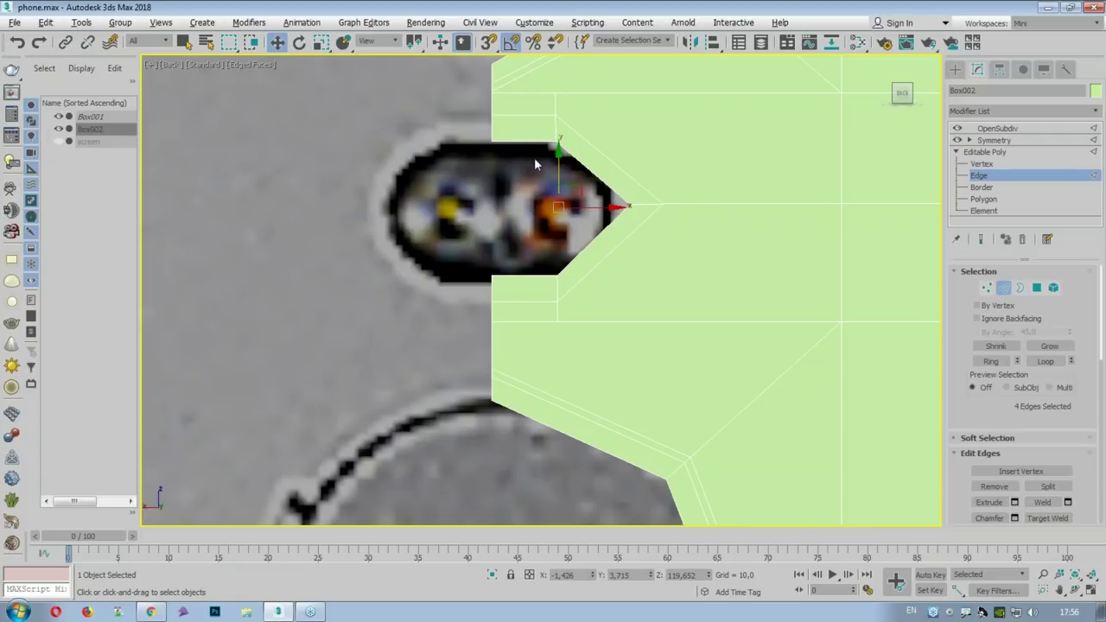
pyautogui.scroll(-2, 449, 234)
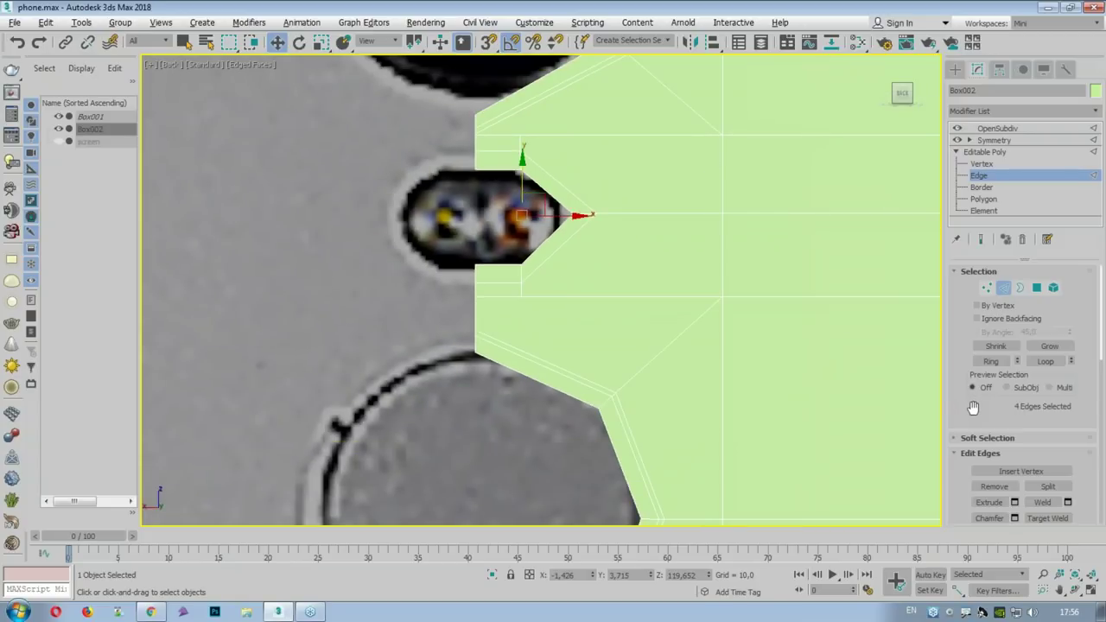
pyautogui.scroll(-3, 972, 407)
pyautogui.scroll(-3, 1019, 400)
pyautogui.scroll(-2, 1064, 392)
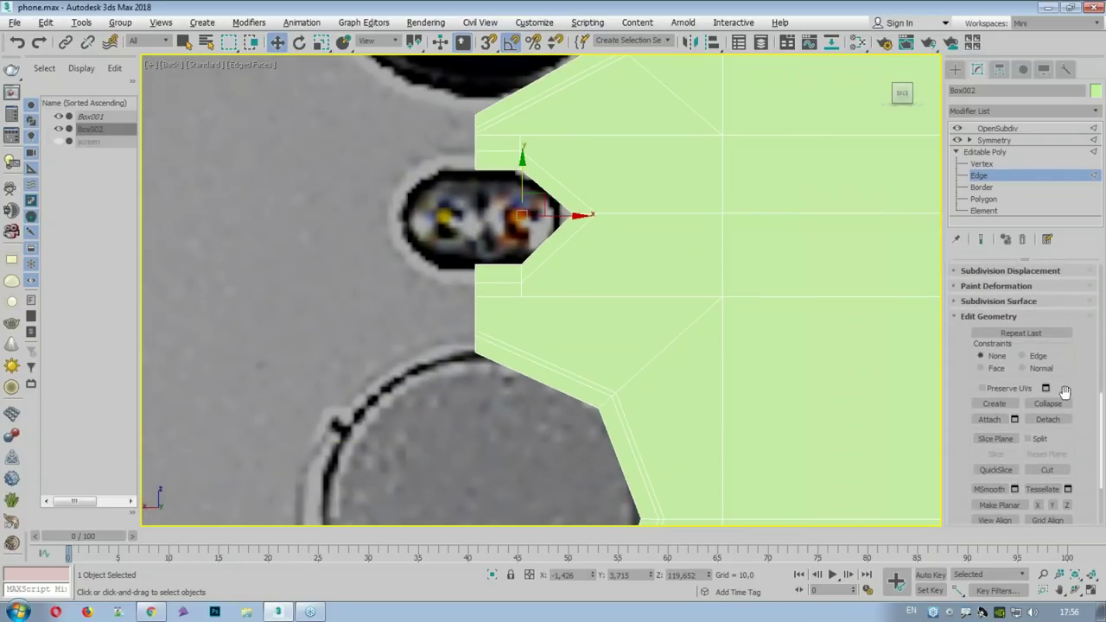
pyautogui.click(1047, 469)
pyautogui.scroll(2, 552, 199)
pyautogui.click(551, 250)
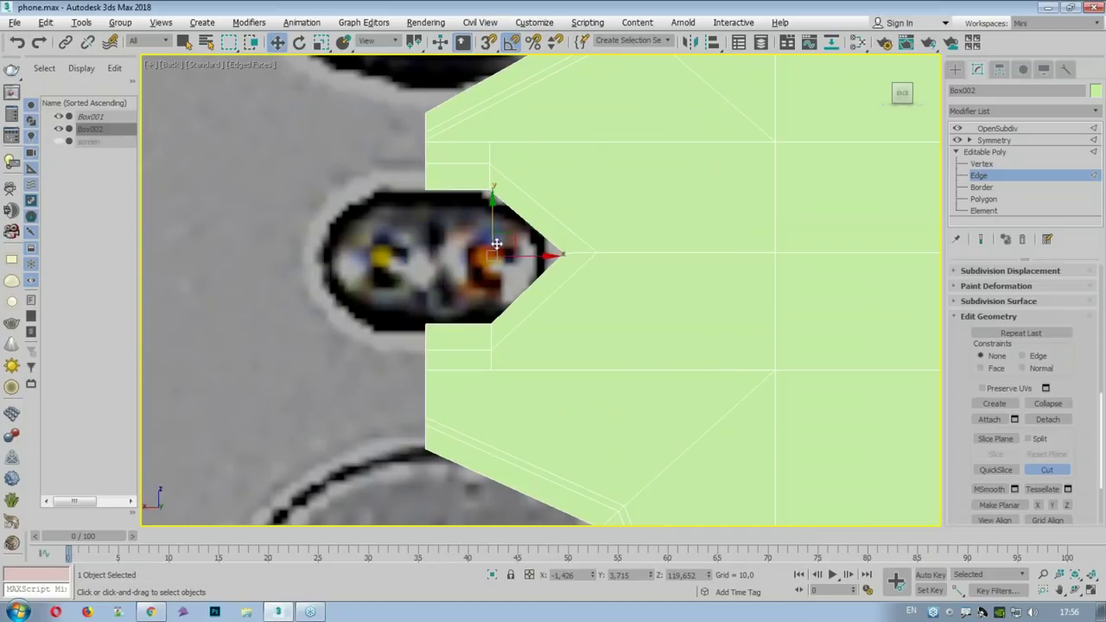
pyautogui.click(984, 152)
# Step: Connect the diagonal notch edge and two horizontal edges with Slide -39
pyautogui.click(978, 175)
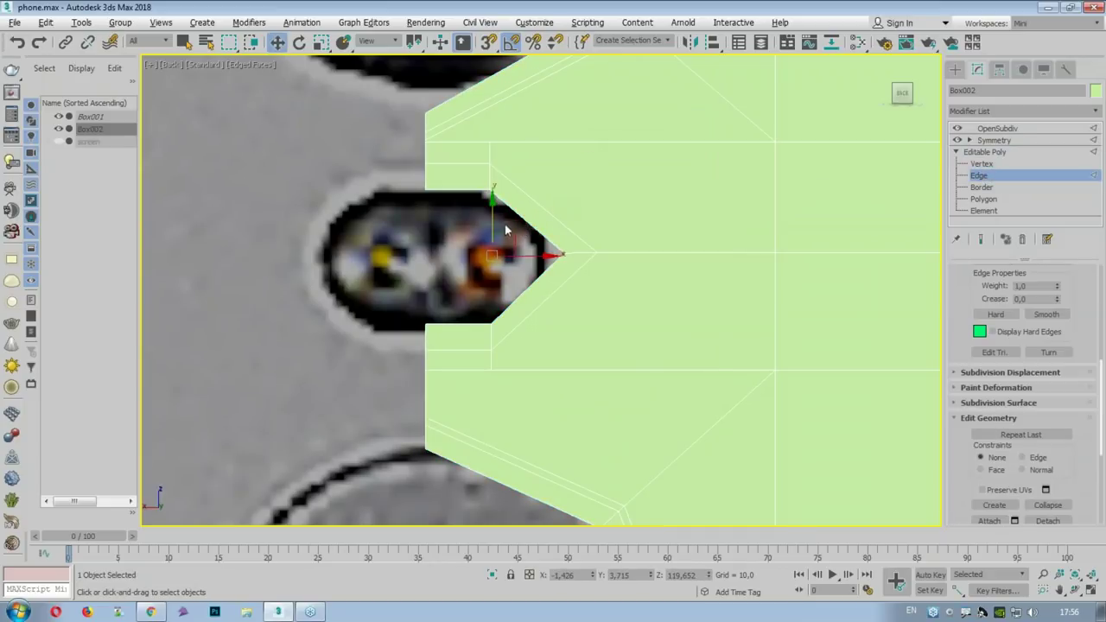
pyautogui.click(544, 210)
pyautogui.keyDown('ctrl'); pyautogui.click(622, 141); pyautogui.keyUp('ctrl')
pyautogui.keyDown('ctrl'); pyautogui.click(603, 369); pyautogui.keyUp('ctrl')
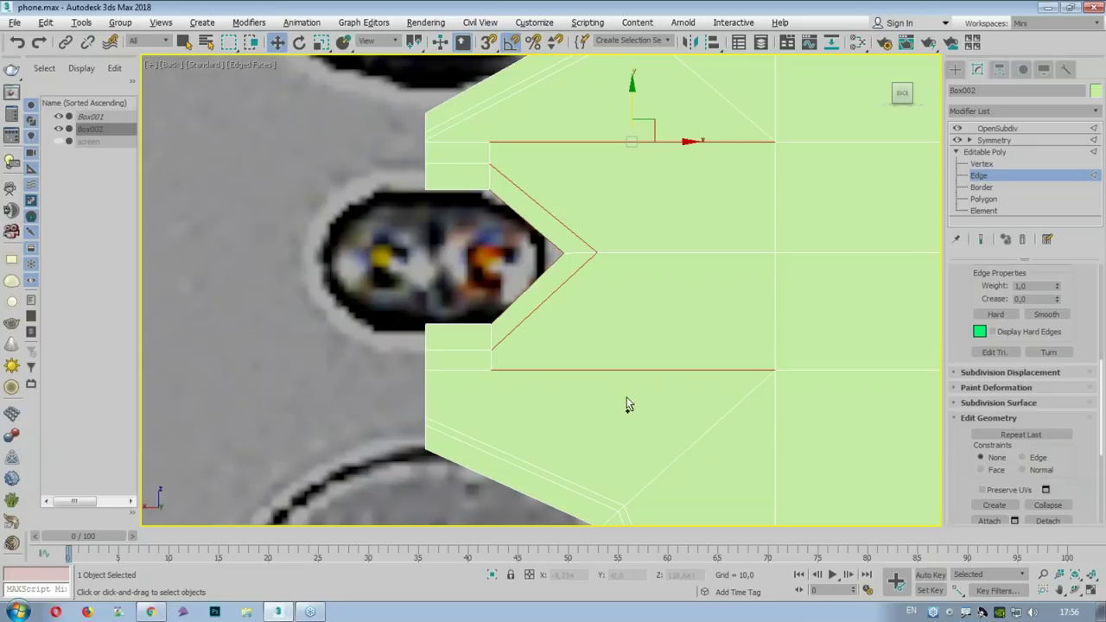
pyautogui.scroll(-2, 1074, 309)
pyautogui.scroll(-3, 1079, 316)
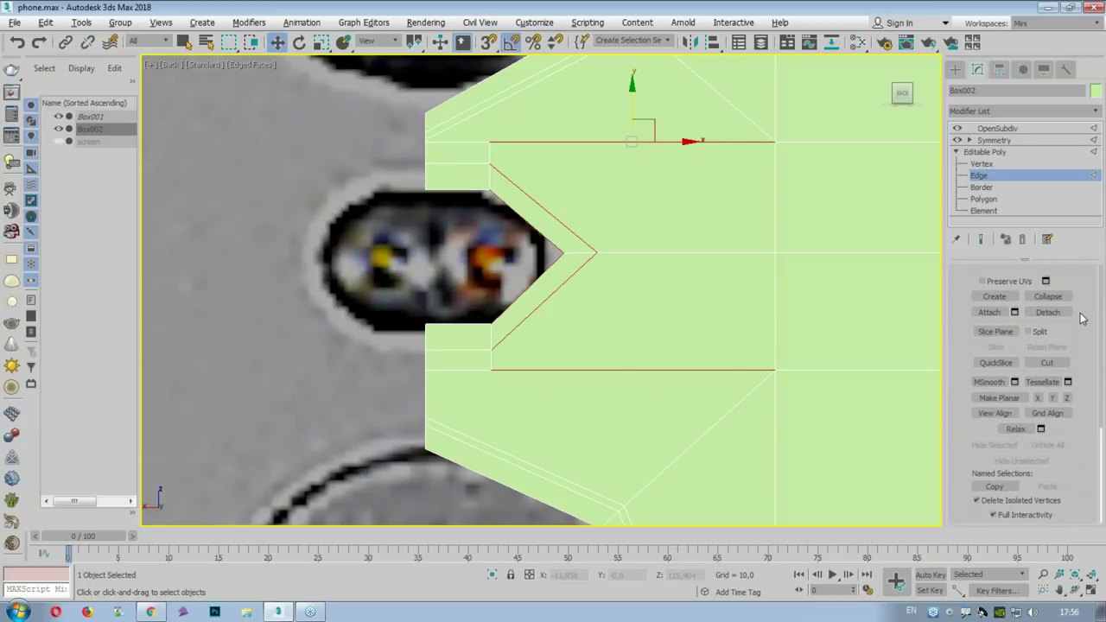
pyautogui.scroll(3, 1020, 346)
pyautogui.scroll(2, 1036, 329)
pyautogui.click(1042, 315)
pyautogui.hotkey('ctrl', 'z')
pyautogui.click(1068, 314)
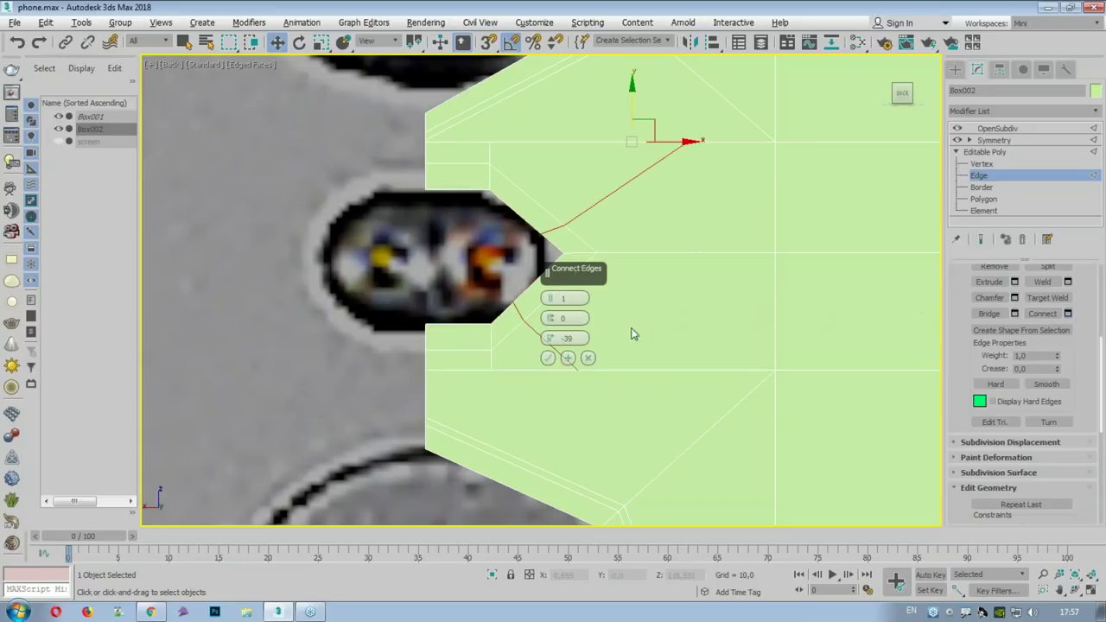
pyautogui.click(547, 359)
pyautogui.click(981, 164)
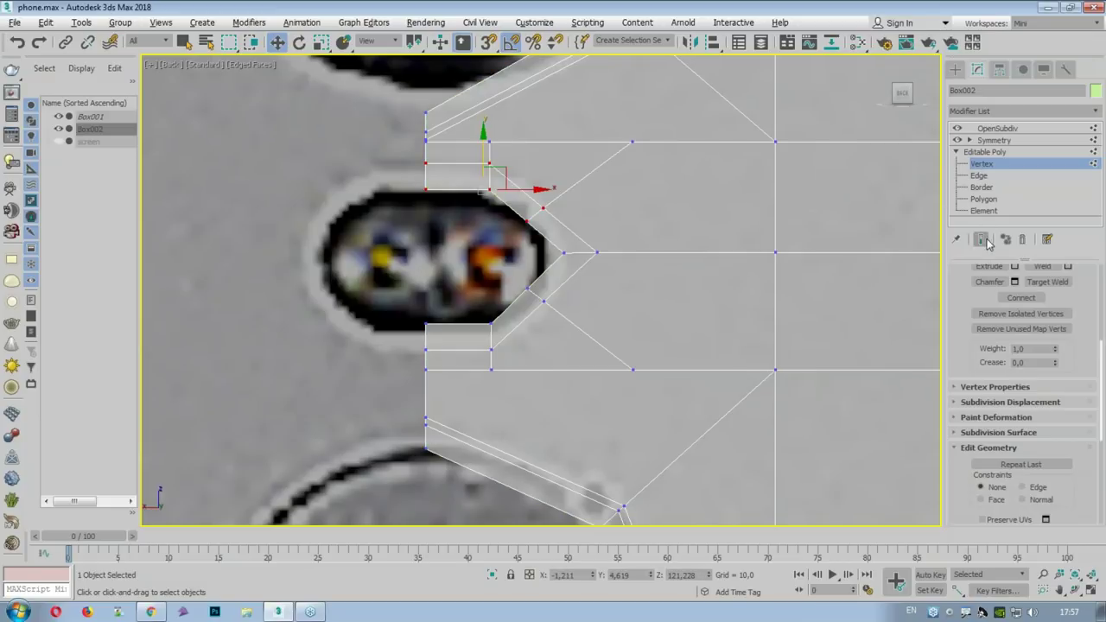
# Step: With Show End Result on, nudge the vertices beside the oval hole up and right
pyautogui.click(985, 241)
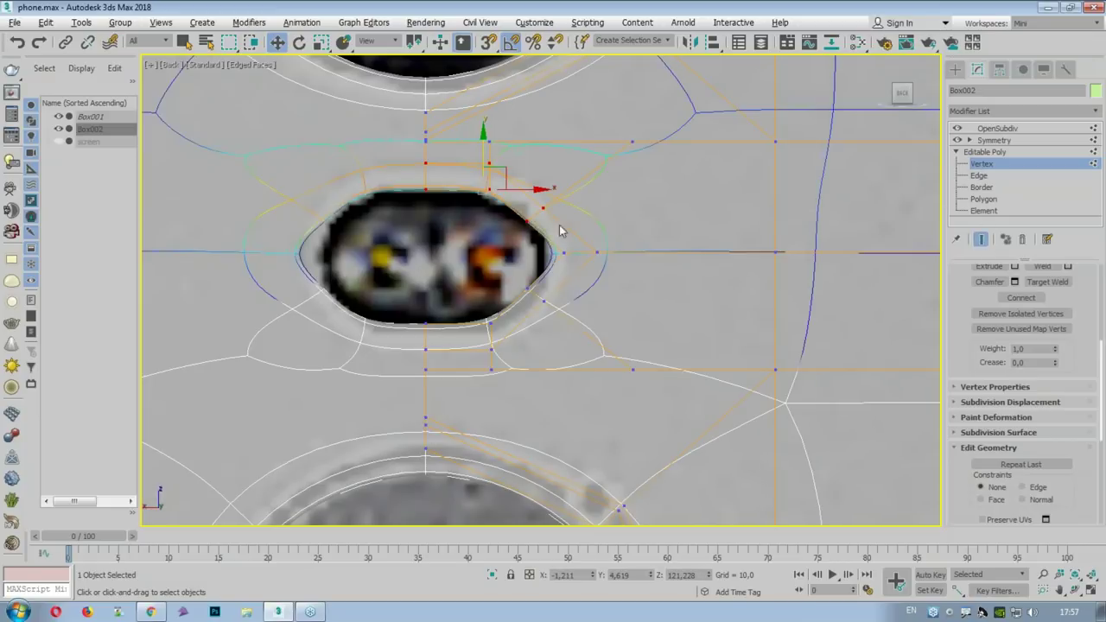
pyautogui.click(531, 219)
pyautogui.moveTo(554, 198); pyautogui.dragTo(563, 188)
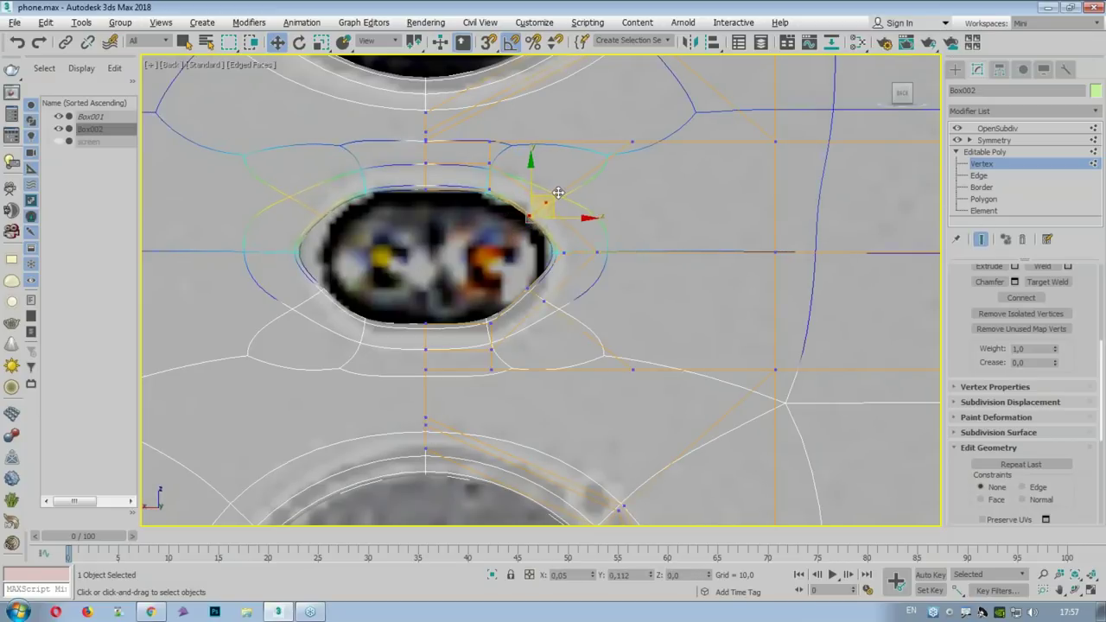
pyautogui.moveTo(559, 327); pyautogui.dragTo(581, 306)
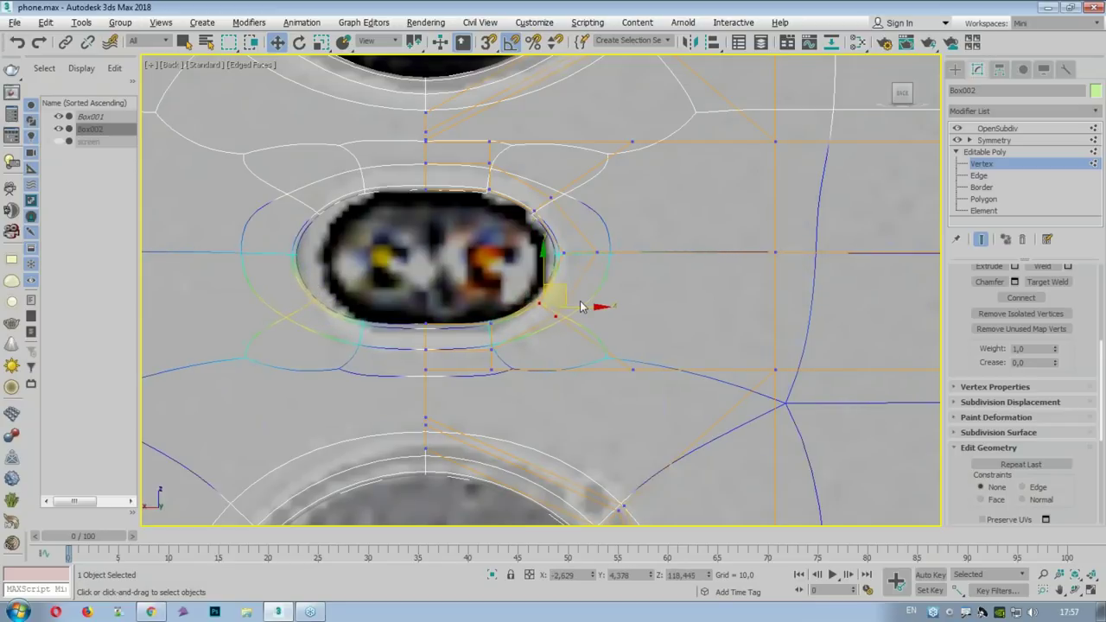
pyautogui.moveTo(618, 352); pyautogui.dragTo(708, 60, button='middle')
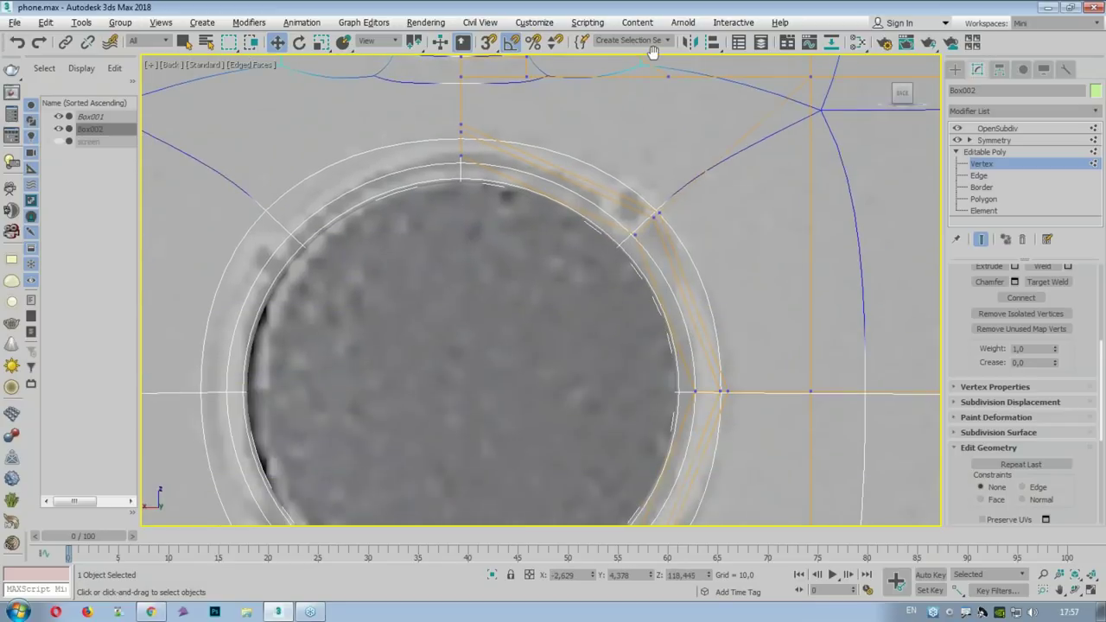
pyautogui.scroll(-2, 569, 292)
pyautogui.scroll(-1, 631, 278)
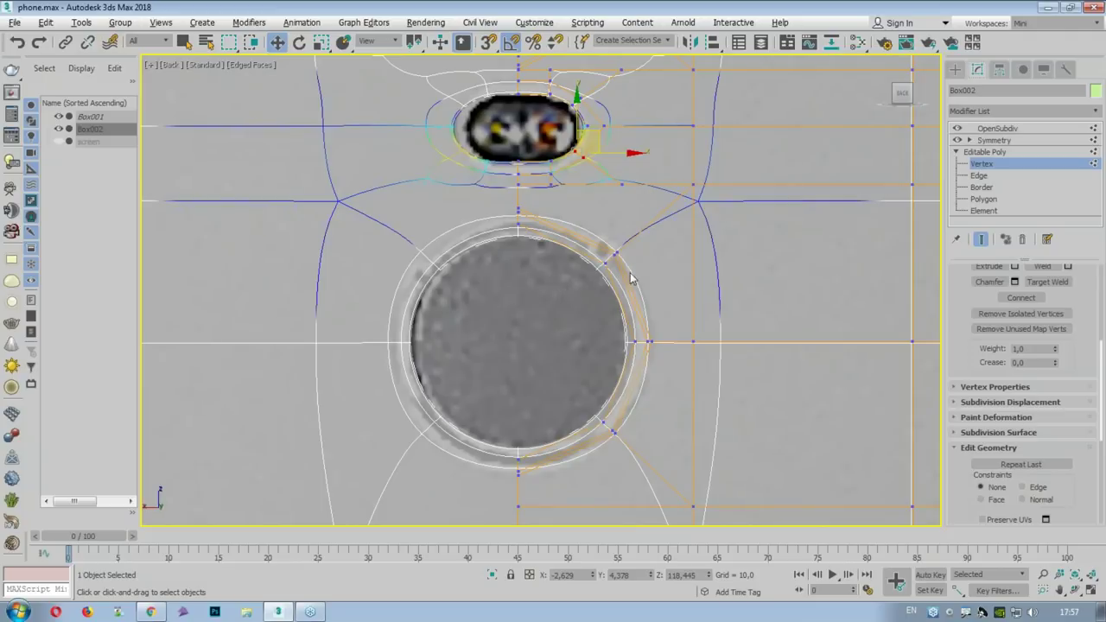
# Step: Return to the OpenSubdiv modifier in four viewports and open Create > Geometry > Standard Primitives
pyautogui.click(997, 128)
pyautogui.hotkey('alt', 'w')
pyautogui.hotkey('alt', 'w')
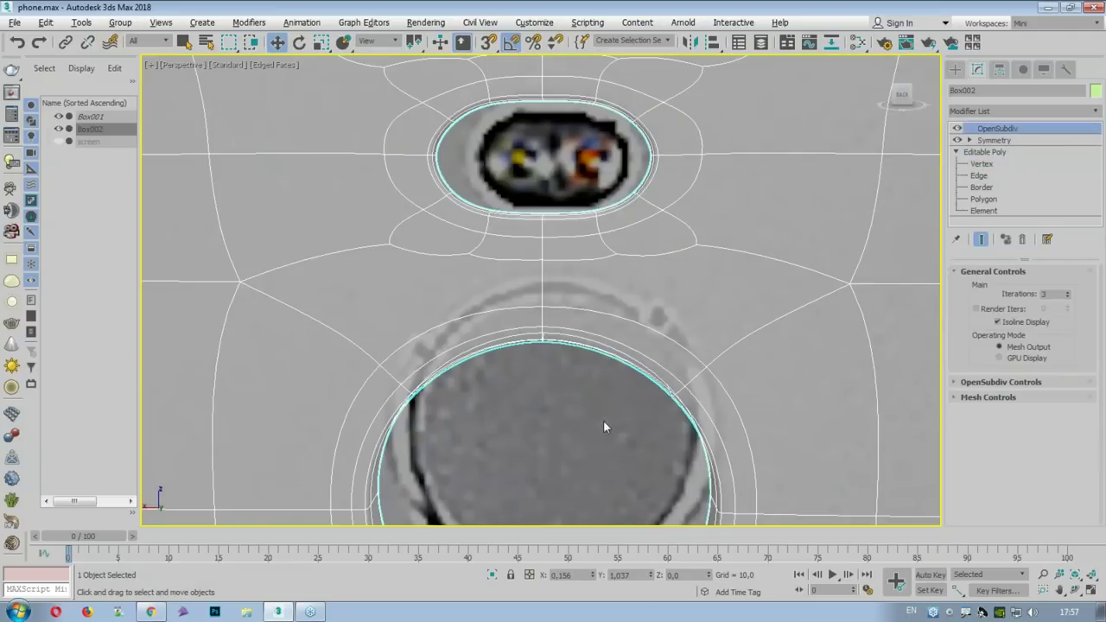
pyautogui.scroll(-3, 596, 414)
pyautogui.click(820, 369)
pyautogui.click(622, 388)
pyautogui.moveTo(624, 377)
pyautogui.keyDown('alt'); pyautogui.mouseDown(button='middle')
pyautogui.moveTo(533, 363)
pyautogui.moveTo(592, 365)
pyautogui.moveTo(563, 318)
pyautogui.mouseUp(button='middle'); pyautogui.keyUp('alt')
pyautogui.scroll(3, 563, 317)
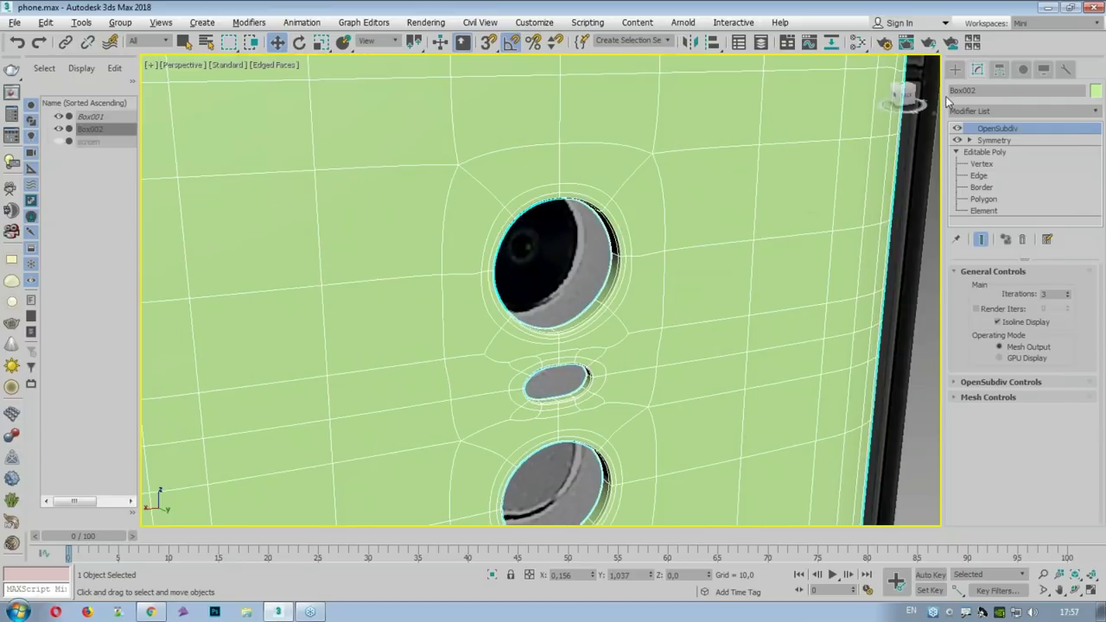
pyautogui.hotkey('alt', 'w')
pyautogui.click(955, 68)
pyautogui.click(970, 88)
pyautogui.click(955, 89)
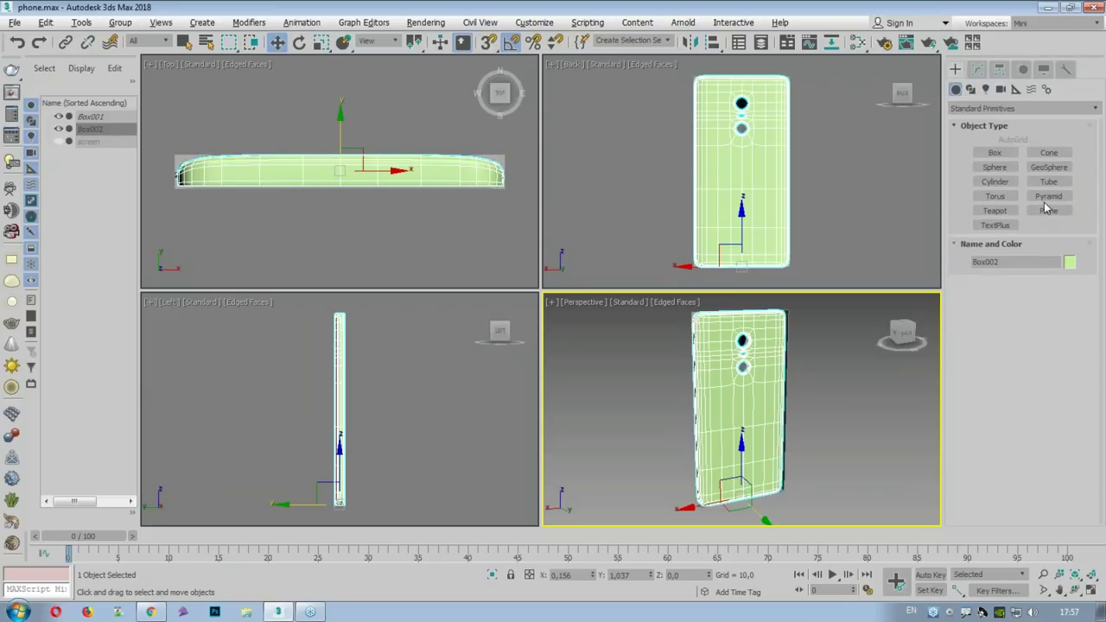
# Step: Draw Plane001 over the top camera hole and reduce its length to 11.57
pyautogui.click(1047, 211)
pyautogui.hotkey('alt', 'w')
pyautogui.scroll(4, 536, 164)
pyautogui.scroll(1, 511, 143)
pyautogui.scroll(2, 511, 142)
pyautogui.scroll(2, 493, 115)
pyautogui.moveTo(490, 112); pyautogui.dragTo(628, 242)
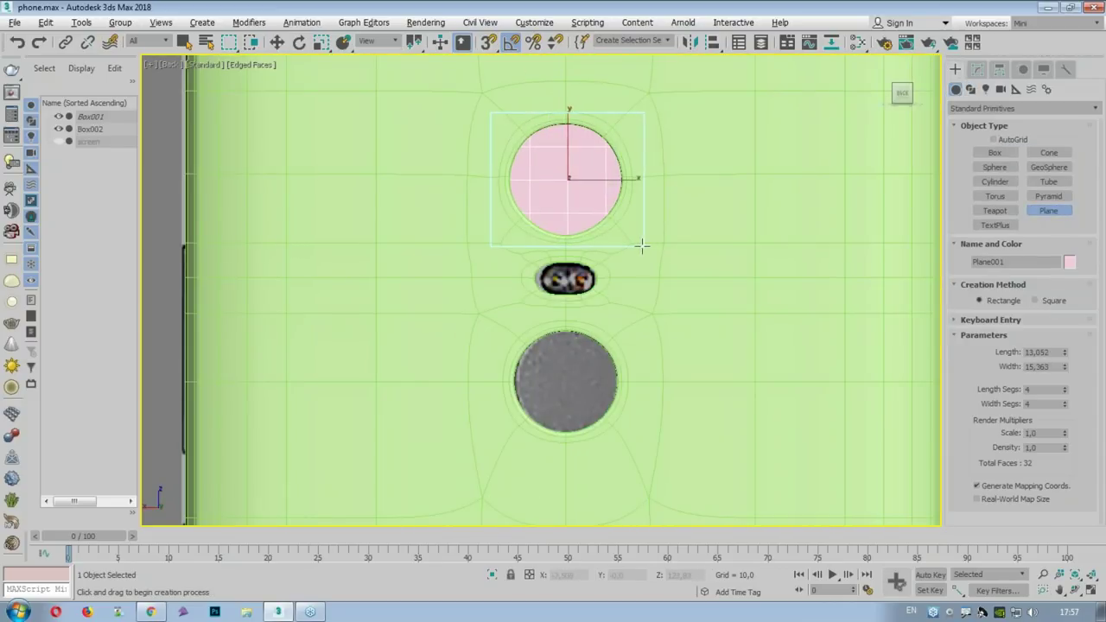
pyautogui.press('w')
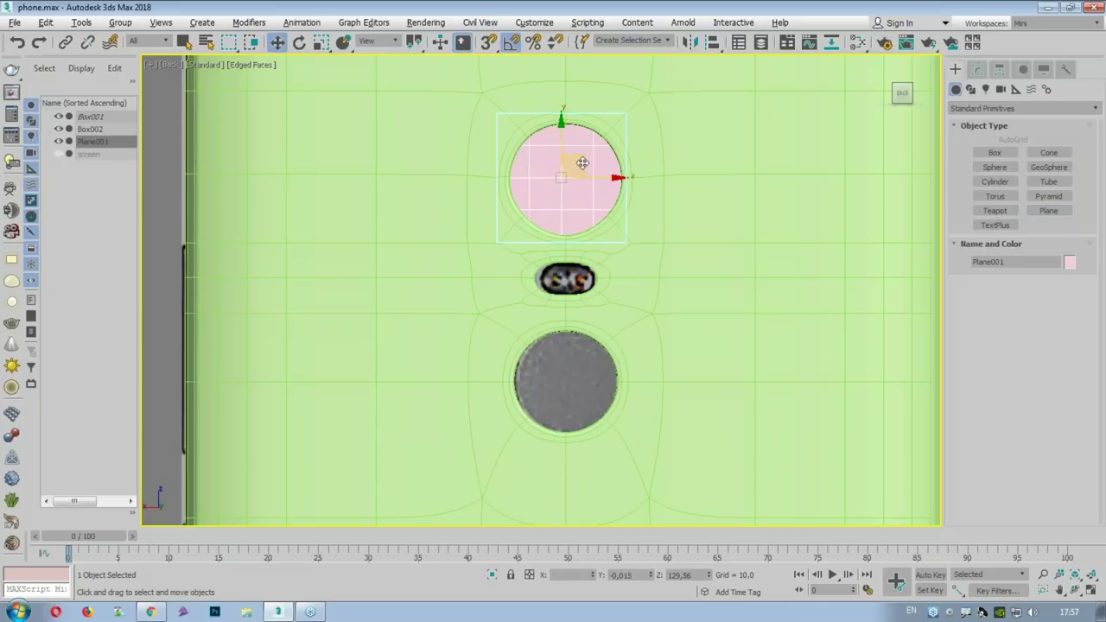
pyautogui.click(977, 69)
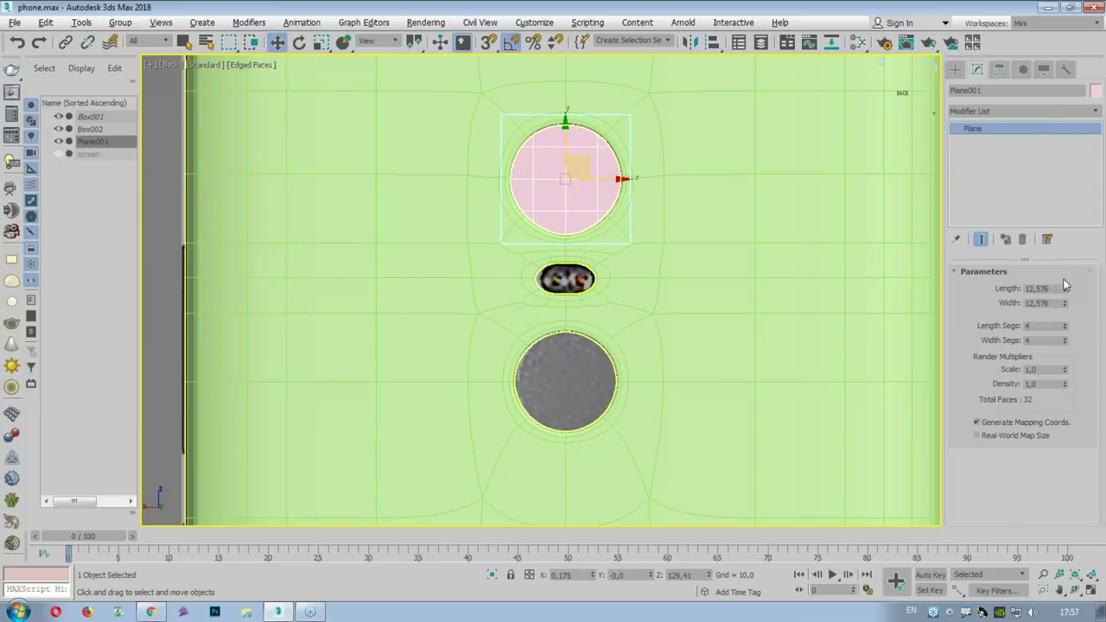
pyautogui.moveTo(1065, 288); pyautogui.dragTo(1065, 316)
# Step: Copy the plane to the lower and middle holes, resizing Plane003 to about 3.26 by 6.248
pyautogui.scroll(-2, 567, 116)
pyautogui.moveTo(568, 112); pyautogui.dragTo(589, 255)
pyautogui.click(573, 366)
pyautogui.scroll(2, 557, 309)
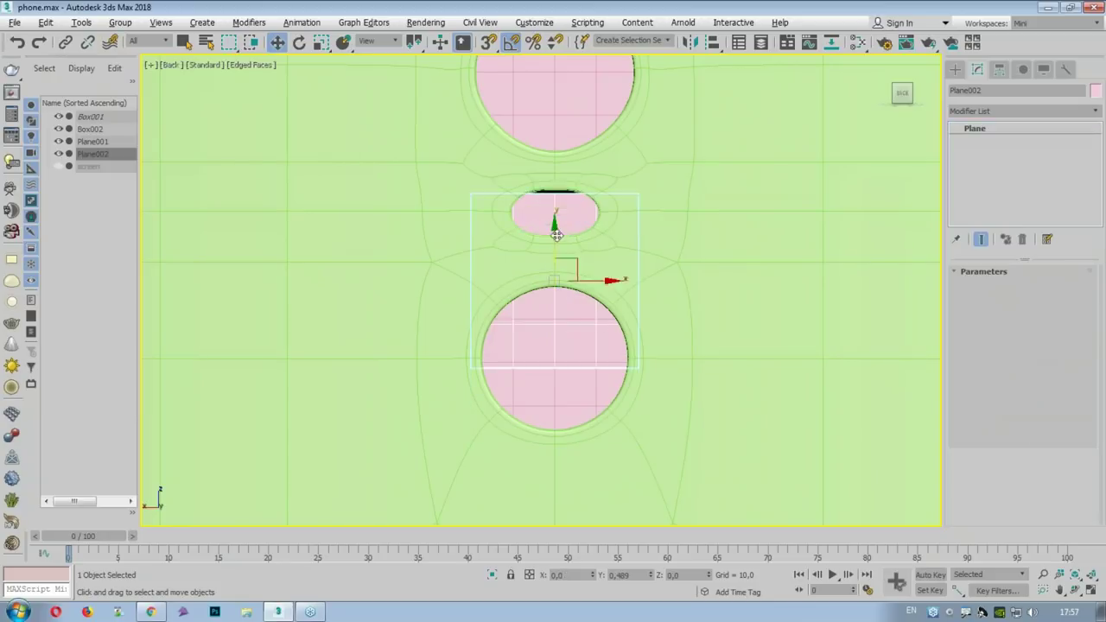
pyautogui.keyDown('shift'); pyautogui.moveTo(557, 309); pyautogui.dragTo(556, 159); pyautogui.keyUp('shift')
pyautogui.click(557, 370)
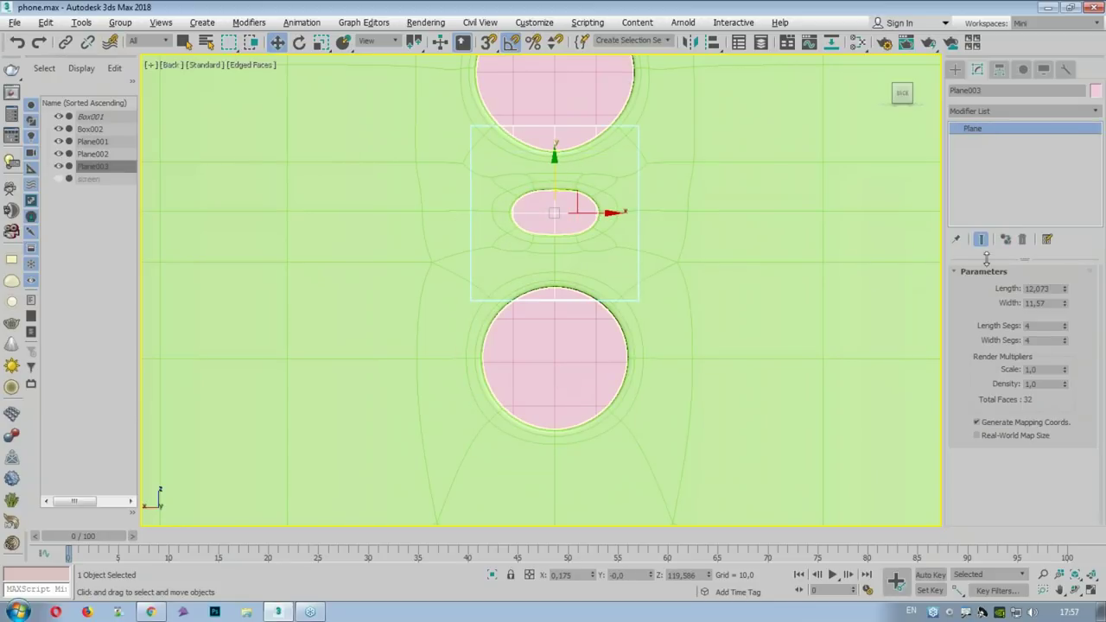
pyautogui.moveTo(1065, 290); pyautogui.dragTo(1067, 340)
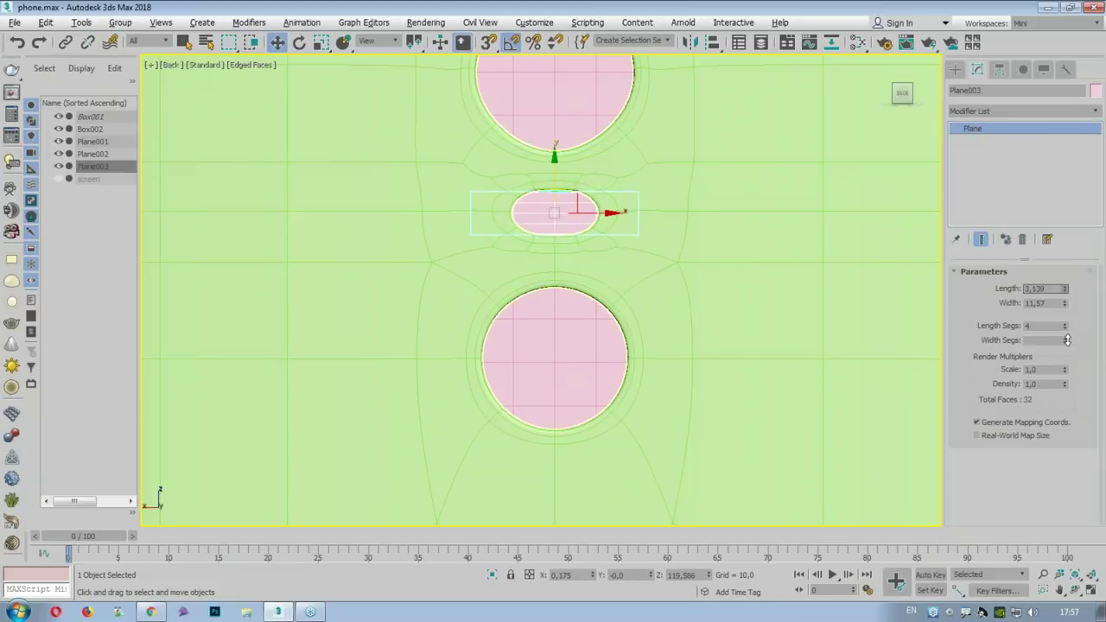
pyautogui.moveTo(1065, 304); pyautogui.dragTo(1073, 337)
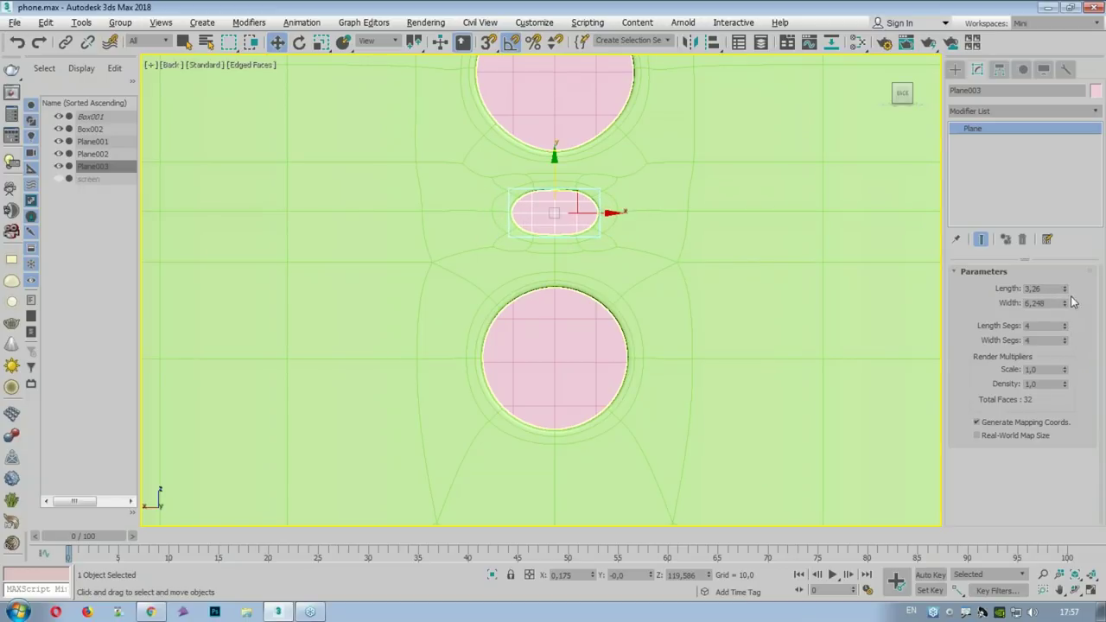
pyautogui.moveTo(1065, 289); pyautogui.dragTo(1066, 284)
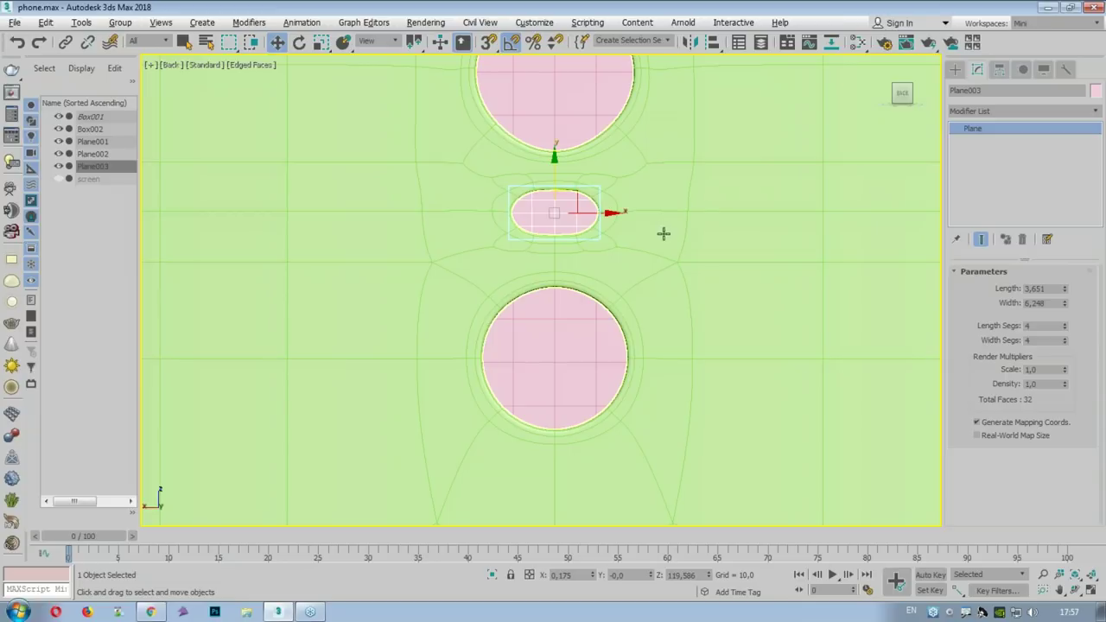
# Step: In a full Perspective view, select all three lens planes over the holes
pyautogui.hotkey('alt', 'w')
pyautogui.hotkey('alt', 'w')
pyautogui.scroll(5, 607, 237)
pyautogui.moveTo(607, 237)
pyautogui.keyDown('alt'); pyautogui.mouseDown(button='middle')
pyautogui.moveTo(540, 183)
pyautogui.moveTo(555, 328)
pyautogui.mouseUp(button='middle'); pyautogui.keyUp('alt')
pyautogui.scroll(-3, 540, 183)
pyautogui.keyDown('ctrl'); pyautogui.click(555, 328); pyautogui.keyUp('ctrl')
pyautogui.keyDown('ctrl'); pyautogui.click(530, 106); pyautogui.keyUp('ctrl')
pyautogui.moveTo(535, 230)
pyautogui.mouseDown(button='middle')
pyautogui.moveTo(535, 343)
pyautogui.moveTo(578, 369)
pyautogui.mouseUp(button='middle')
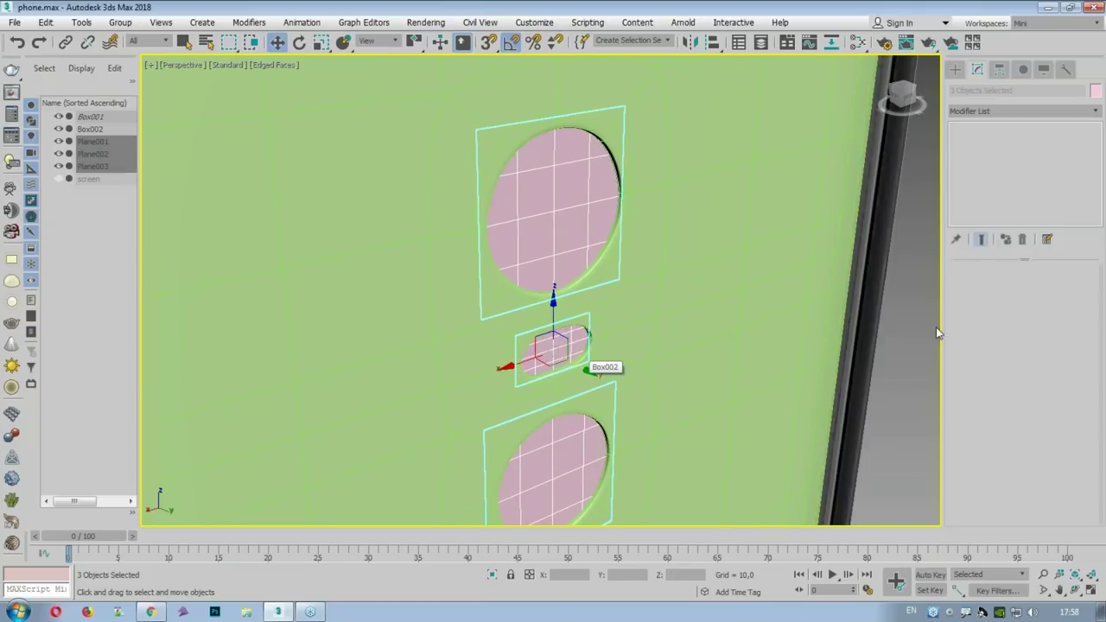
# Step: Deselect the planes, select Box002 and enter its Polygon sub-object level
pyautogui.click(814, 306)
pyautogui.moveTo(815, 306)
pyautogui.keyDown('alt'); pyautogui.mouseDown(button='middle')
pyautogui.moveTo(662, 274)
pyautogui.moveTo(720, 286)
pyautogui.moveTo(634, 230)
pyautogui.mouseUp(button='middle'); pyautogui.keyUp('alt')
pyautogui.scroll(3, 634, 230)
pyautogui.click(634, 229)
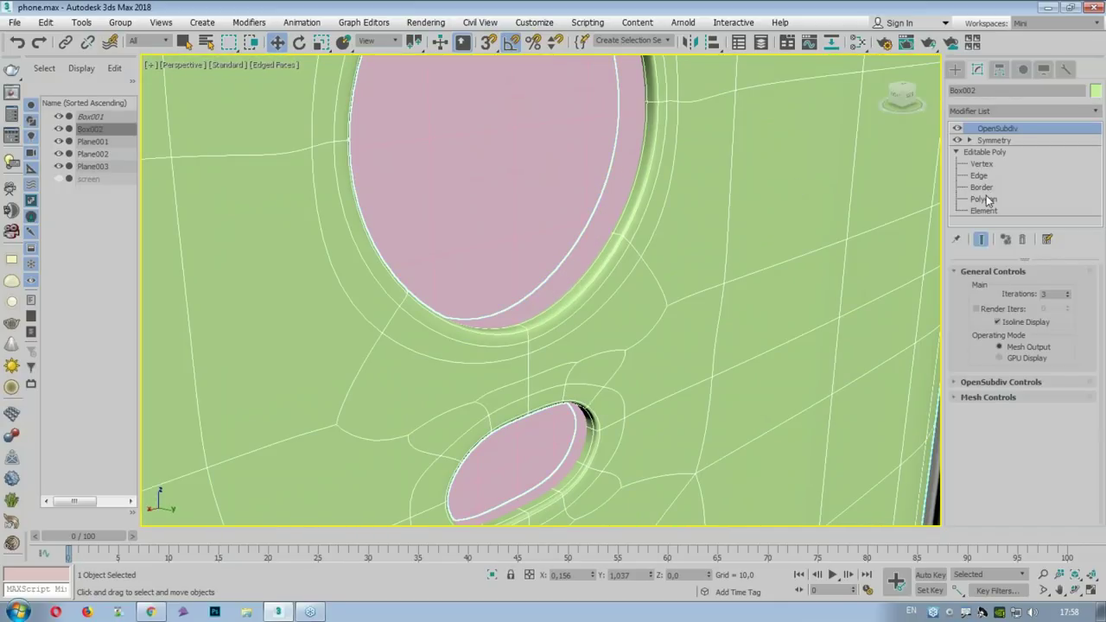
pyautogui.click(987, 201)
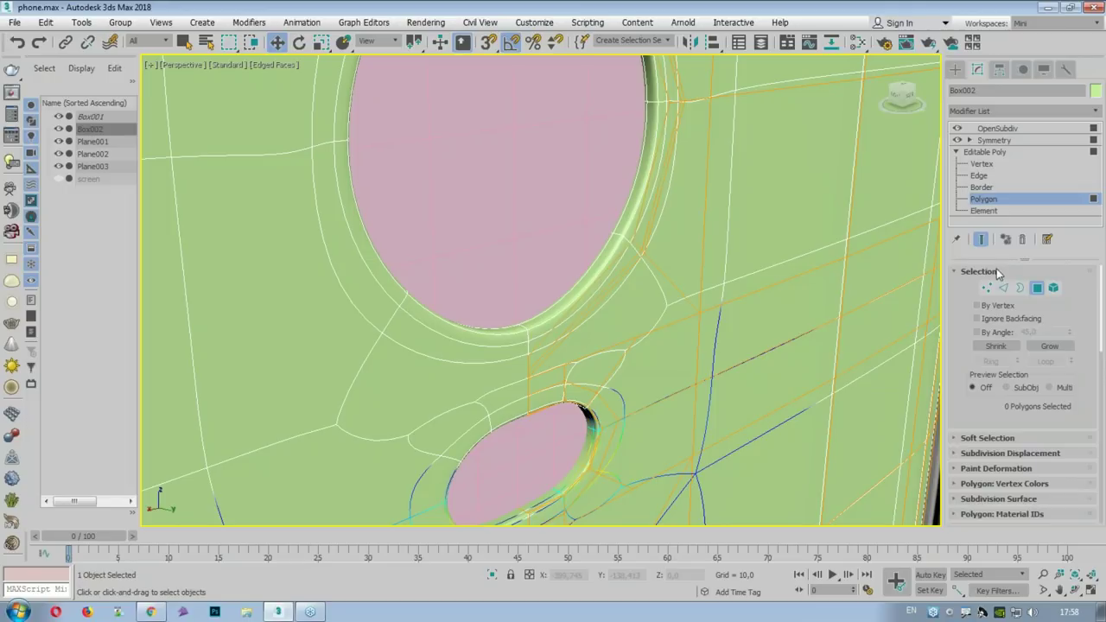
# Step: Show the base cage and select the three thin strip polygons along the opening edge
pyautogui.click(982, 241)
pyautogui.click(561, 222)
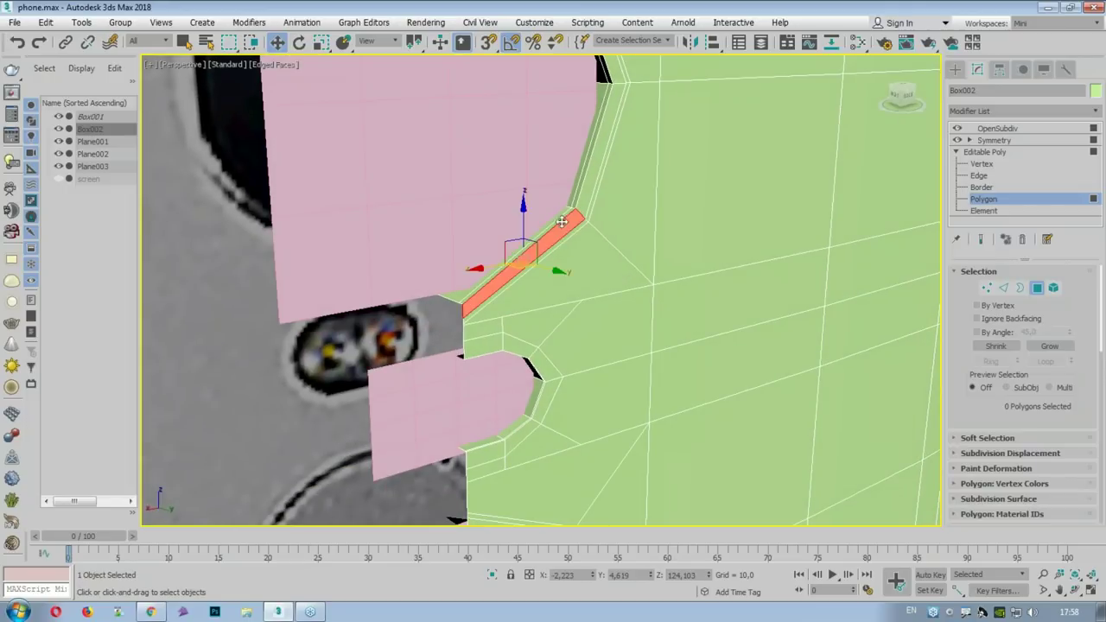
pyautogui.keyDown('ctrl'); pyautogui.click(609, 136); pyautogui.keyUp('ctrl')
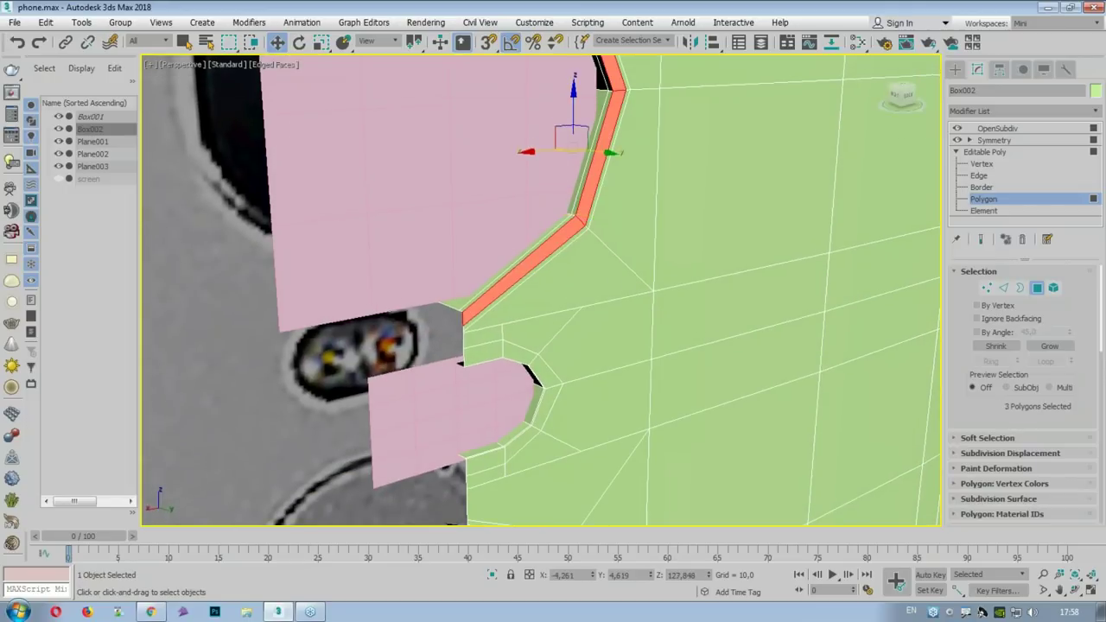
pyautogui.keyDown('alt'); pyautogui.moveTo(616, 73); pyautogui.dragTo(691, 216, button='middle'); pyautogui.keyUp('alt')
pyautogui.keyDown('ctrl'); pyautogui.click(575, 86); pyautogui.keyUp('ctrl')
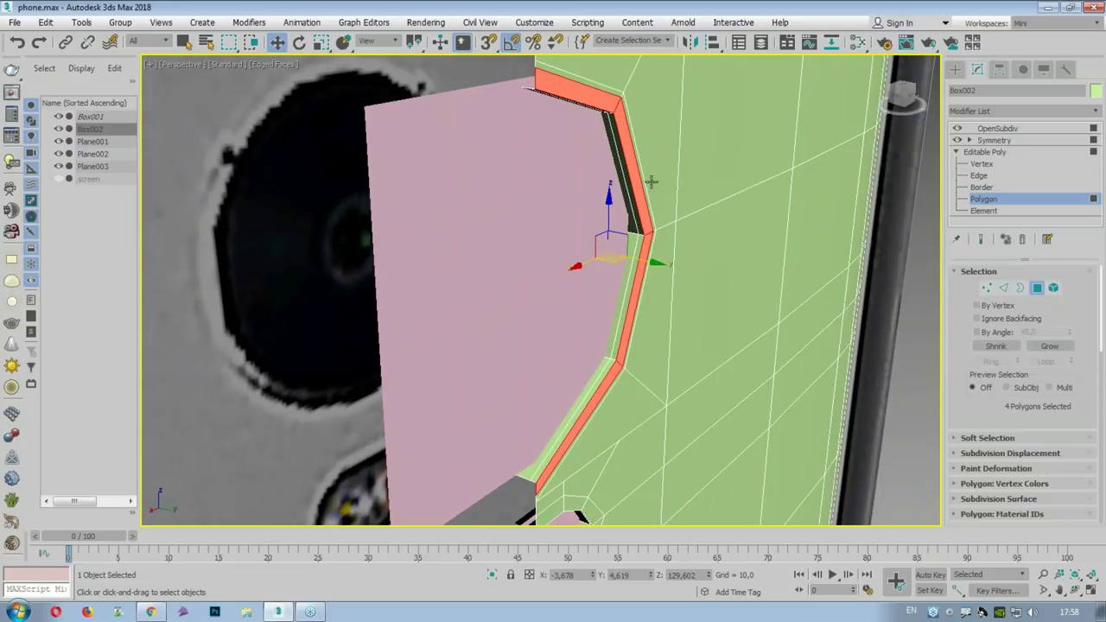
pyautogui.scroll(2, 605, 183)
pyautogui.scroll(3, 533, 186)
pyautogui.scroll(-2, 987, 281)
pyautogui.scroll(-3, 987, 281)
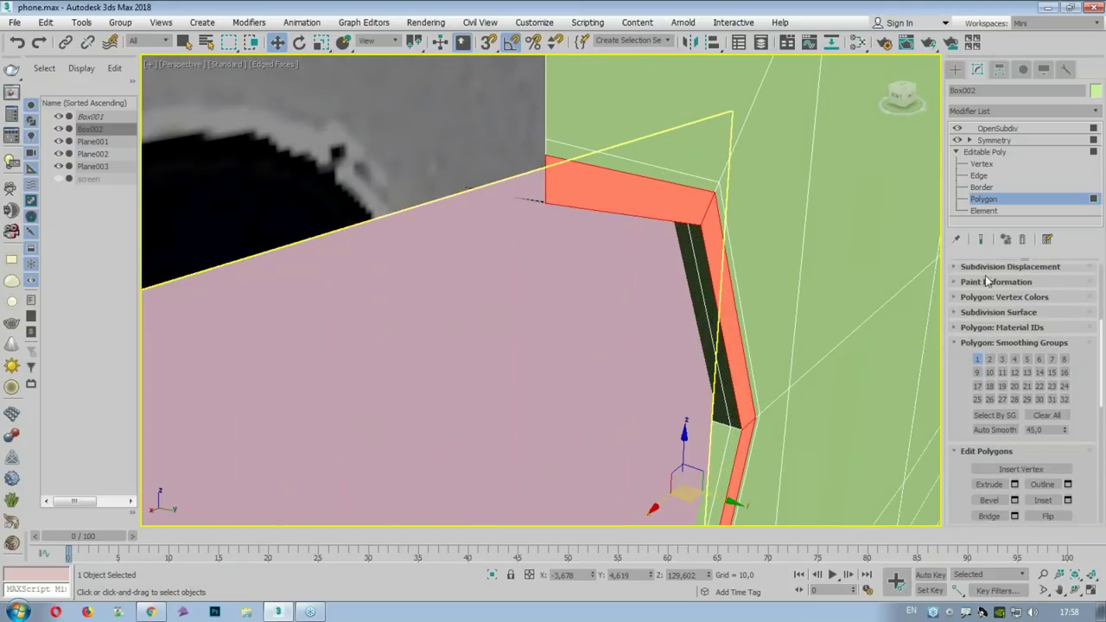
pyautogui.scroll(-3, 966, 391)
pyautogui.scroll(-2, 1002, 363)
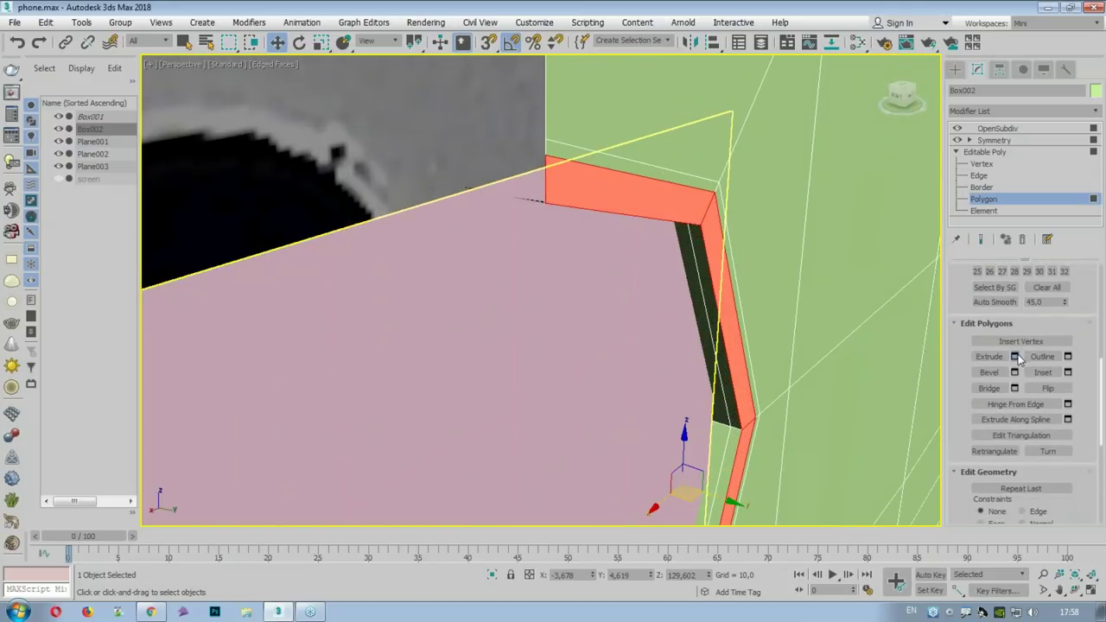
# Step: Extrude the selected strip polygons by 0,287, deselect them, and show the OpenSubdiv smoothed result
pyautogui.click(1014, 356)
pyautogui.moveTo(550, 318); pyautogui.dragTo(550, 306)
pyautogui.click(548, 338)
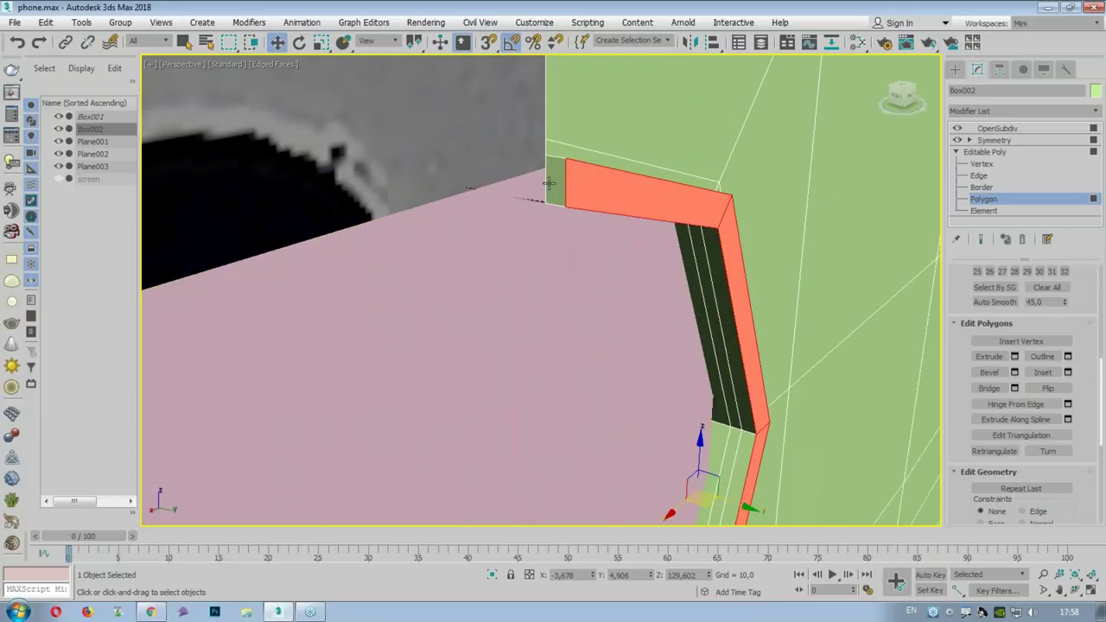
pyautogui.scroll(-5, 554, 176)
pyautogui.keyDown('alt'); pyautogui.moveTo(589, 318); pyautogui.dragTo(553, 370, button='middle'); pyautogui.keyUp('alt')
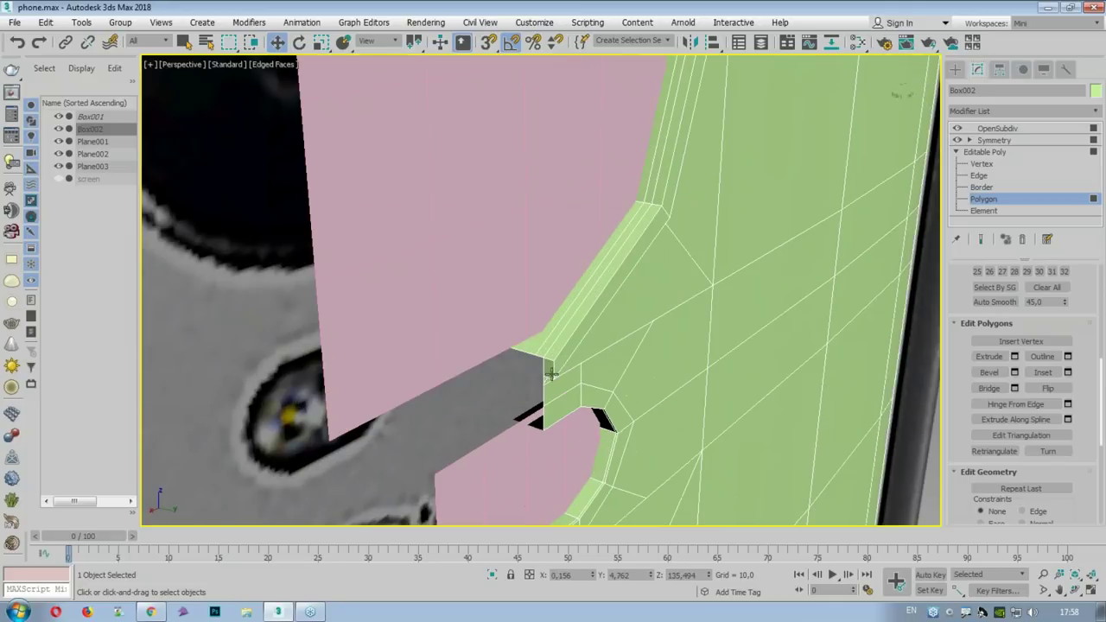
pyautogui.hotkey('ctrl', 'd')
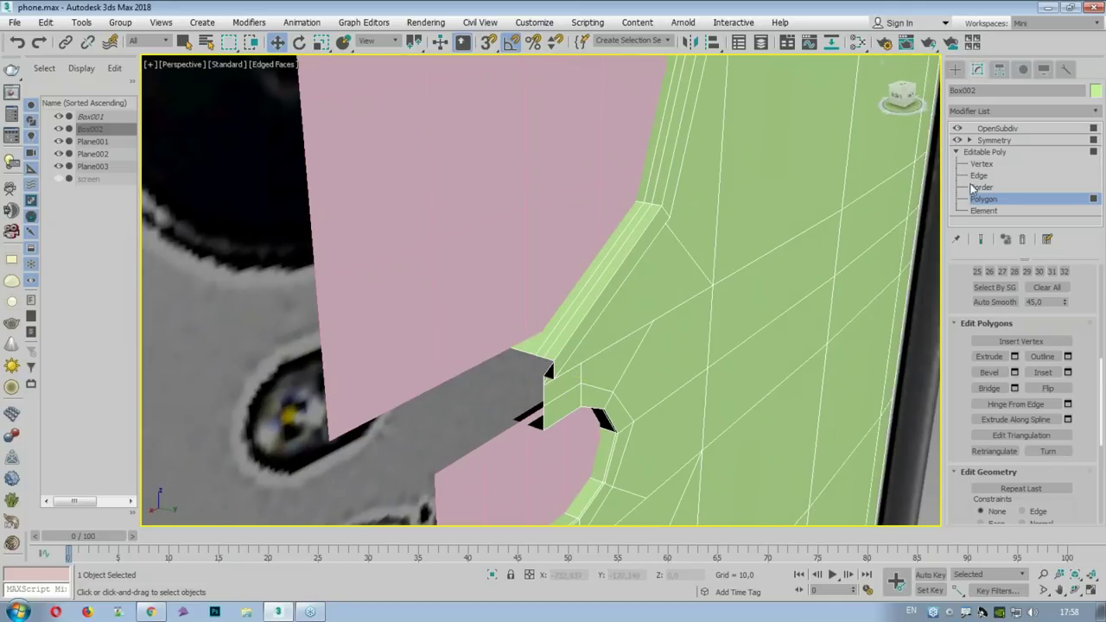
pyautogui.click(985, 151)
pyautogui.click(997, 128)
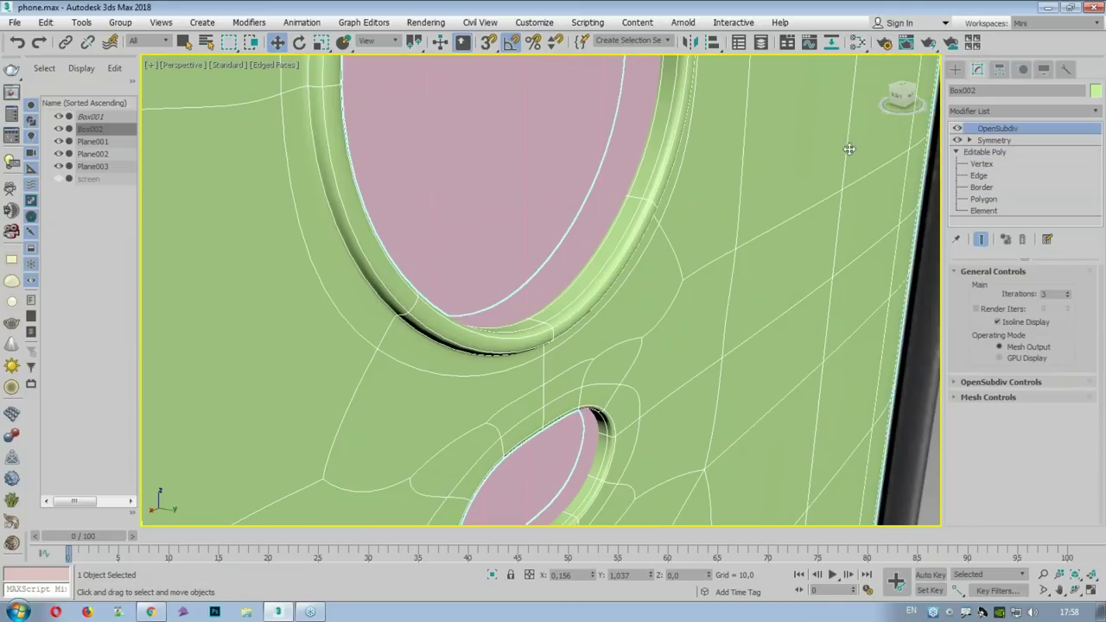
pyautogui.scroll(-2, 747, 256)
pyautogui.moveTo(747, 256)
pyautogui.keyDown('alt'); pyautogui.mouseDown(button='middle')
pyautogui.moveTo(599, 220)
pyautogui.moveTo(661, 175)
pyautogui.moveTo(745, 234)
pyautogui.mouseUp(button='middle'); pyautogui.keyUp('alt')
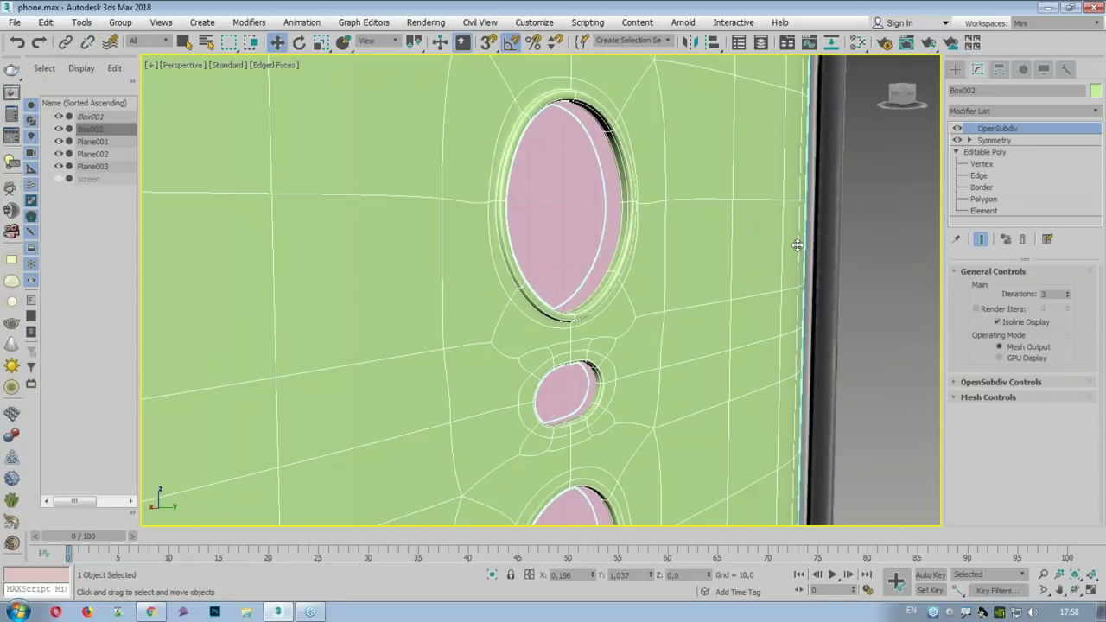
pyautogui.scroll(-2, 797, 245)
pyautogui.scroll(-2, 748, 245)
pyautogui.moveTo(748, 246)
pyautogui.keyDown('alt'); pyautogui.mouseDown(button='middle')
pyautogui.moveTo(719, 257)
pyautogui.moveTo(821, 254)
pyautogui.moveTo(738, 164)
pyautogui.moveTo(803, 122)
pyautogui.mouseUp(button='middle'); pyautogui.keyUp('alt')
pyautogui.click(822, 254)
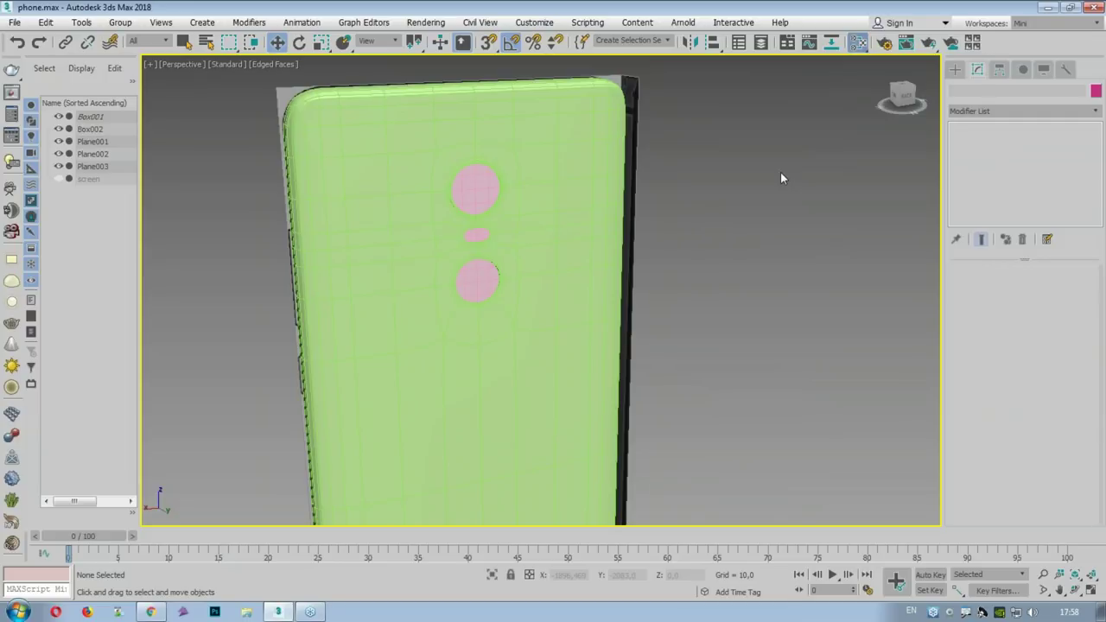
# Step: Open and enlarge the Slate Material Editor, panning to the screen image, cam and lens materials
pyautogui.click(858, 42)
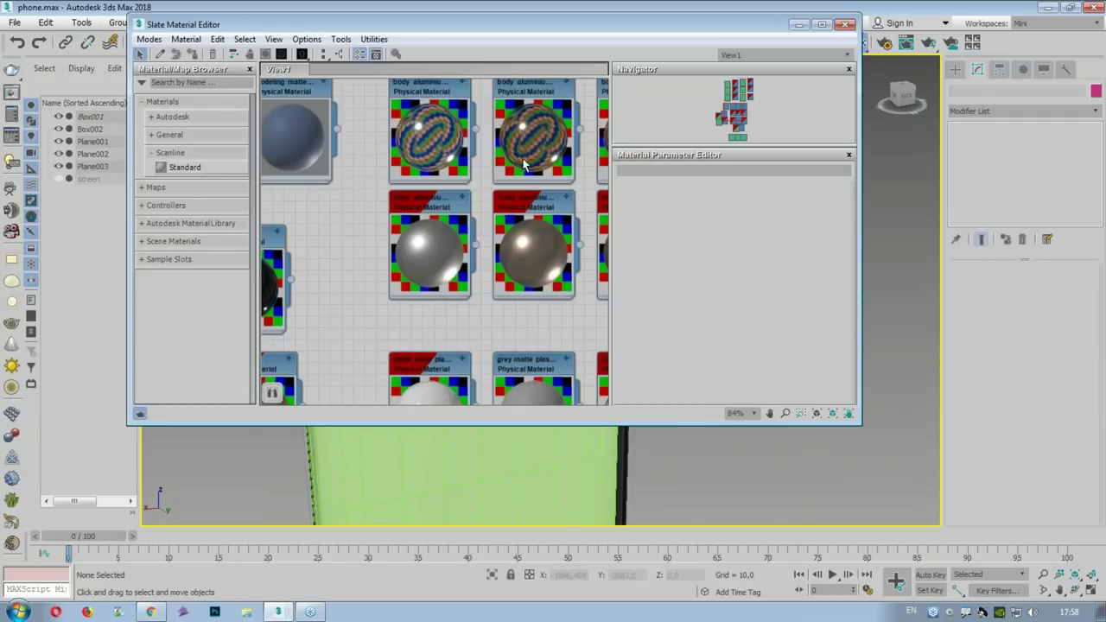
pyautogui.moveTo(860, 425); pyautogui.dragTo(1061, 514)
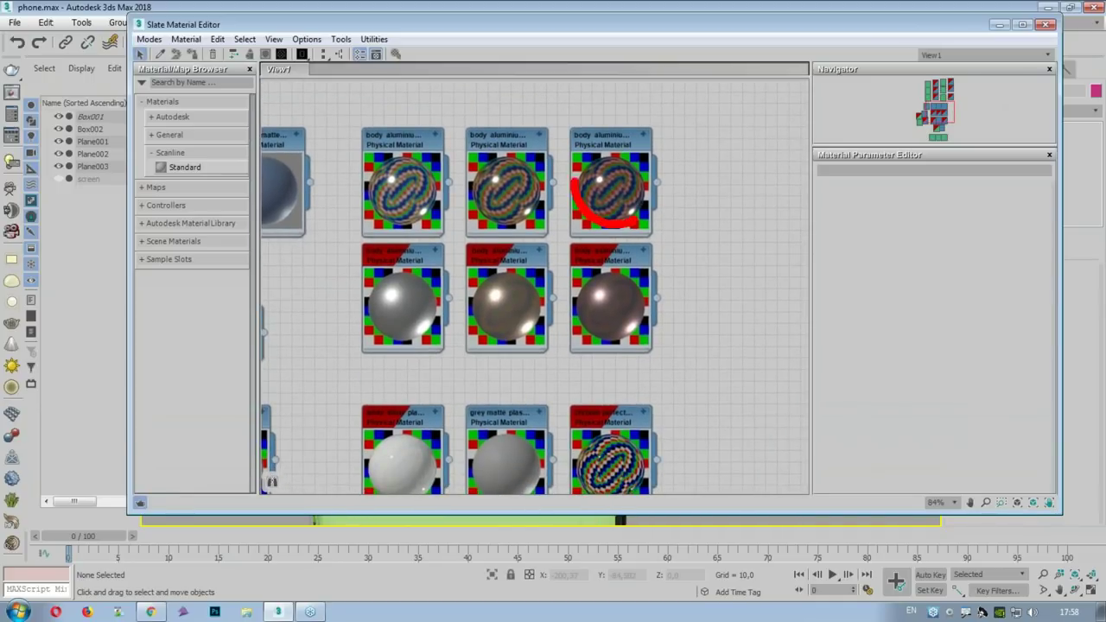
pyautogui.moveTo(639, 211); pyautogui.dragTo(644, 203)
pyautogui.moveTo(604, 329); pyautogui.dragTo(635, 346)
pyautogui.press('Escape')
pyautogui.moveTo(585, 331); pyautogui.dragTo(649, 124, button='middle')
pyautogui.moveTo(691, 195); pyautogui.dragTo(656, 303)
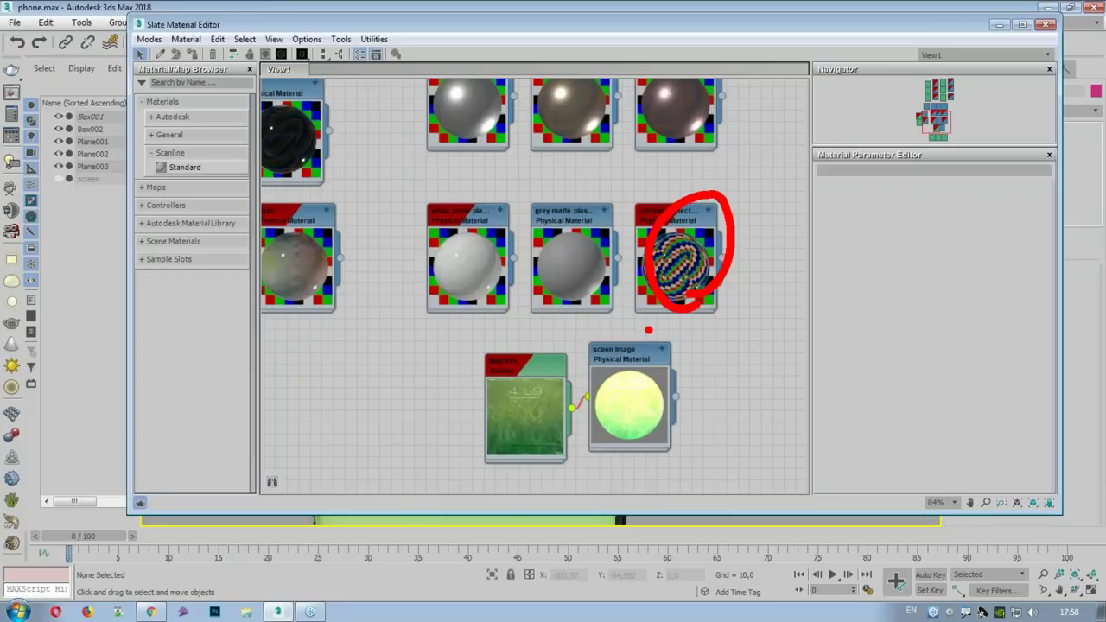
pyautogui.moveTo(433, 254)
pyautogui.mouseDown()
pyautogui.moveTo(540, 246)
pyautogui.moveTo(443, 278)
pyautogui.mouseUp()
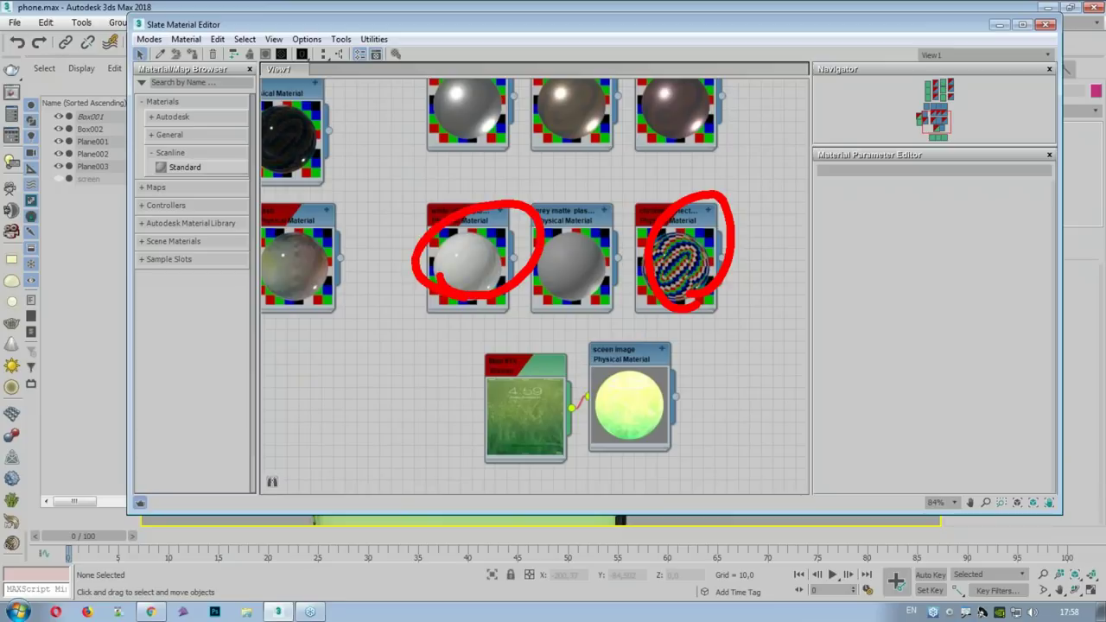
pyautogui.press('Escape')
pyautogui.moveTo(371, 262); pyautogui.dragTo(530, 314, button='middle')
pyautogui.moveTo(428, 259); pyautogui.dragTo(488, 285)
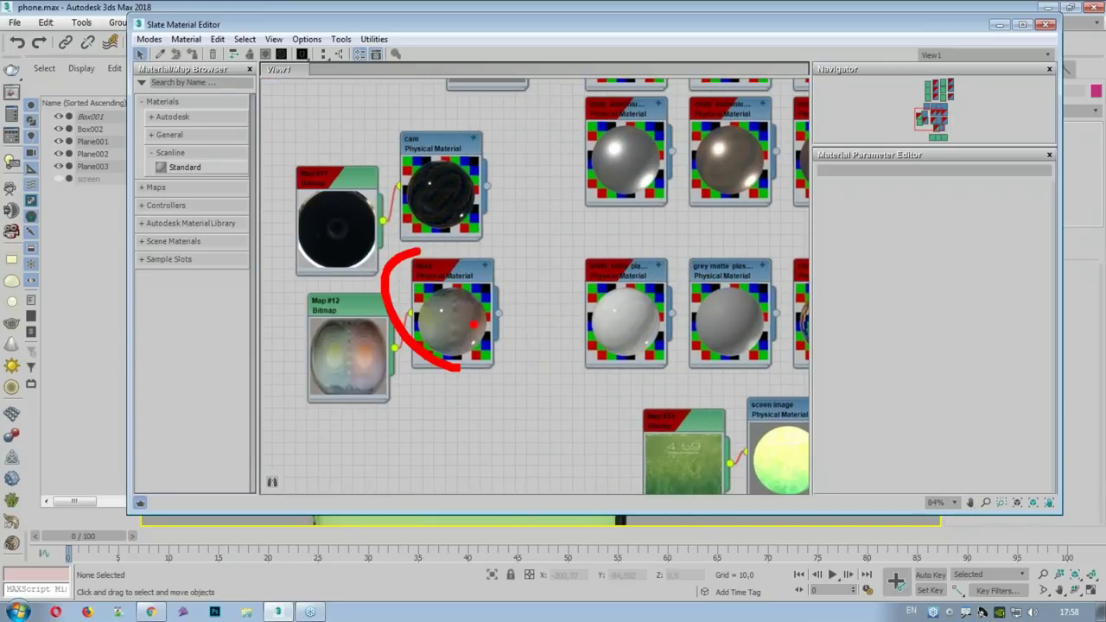
pyautogui.moveTo(466, 222); pyautogui.dragTo(440, 228)
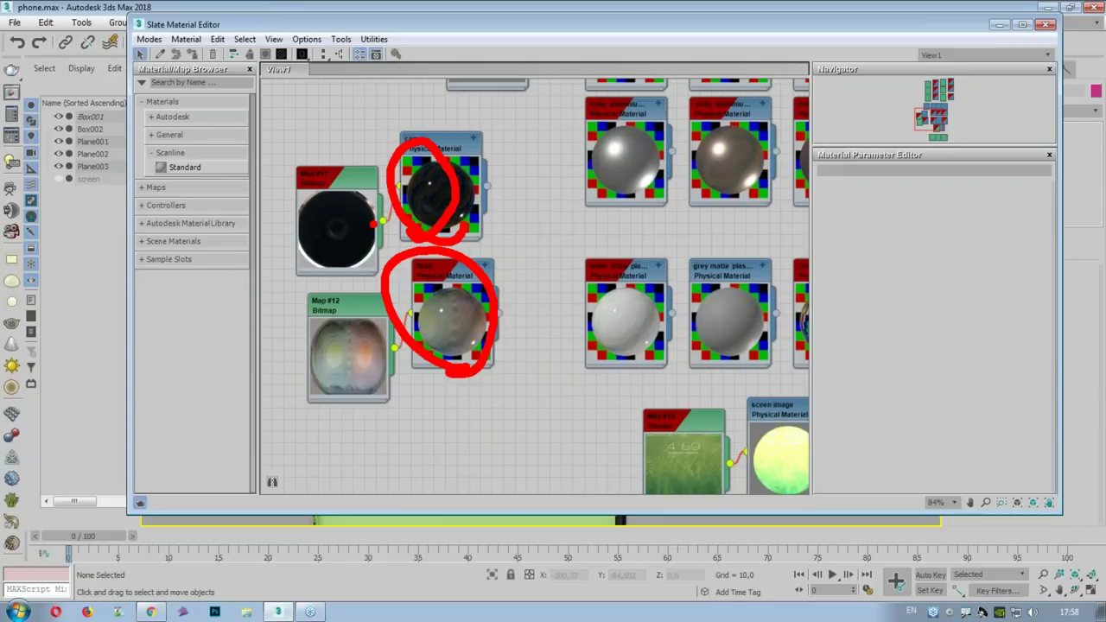
pyautogui.press('Escape')
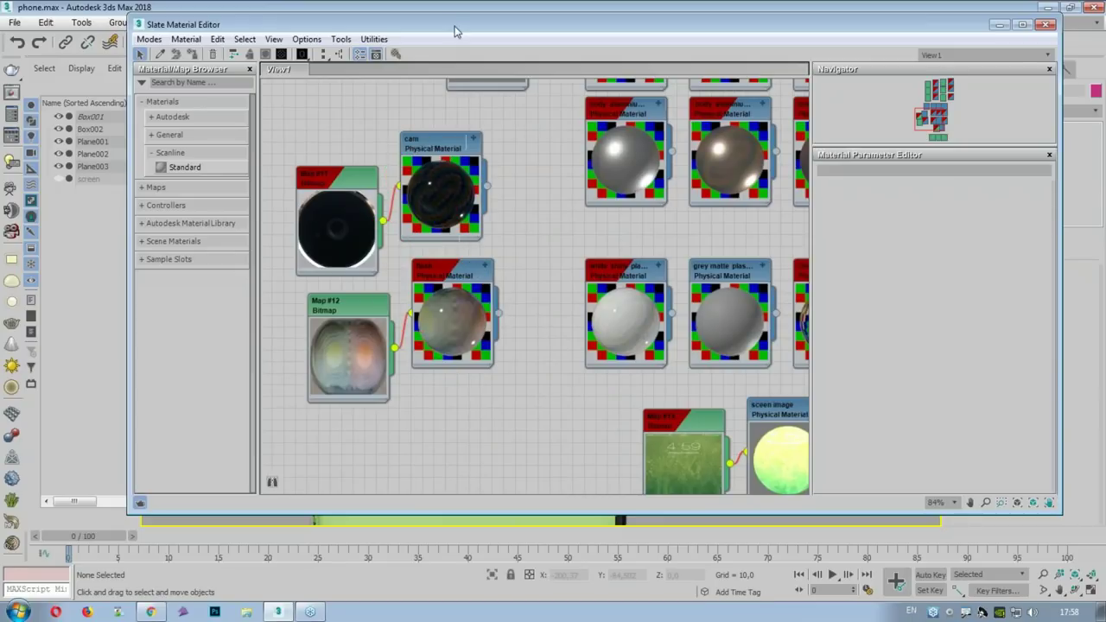
# Step: Select the phone body Box002 and pick the brownish body aluminium material node
pyautogui.moveTo(456, 31); pyautogui.dragTo(431, 321)
pyautogui.click(562, 124)
pyautogui.moveTo(670, 372)
pyautogui.mouseDown(button='middle')
pyautogui.moveTo(575, 475)
pyautogui.moveTo(610, 530)
pyautogui.mouseUp(button='middle')
pyautogui.click(596, 516)
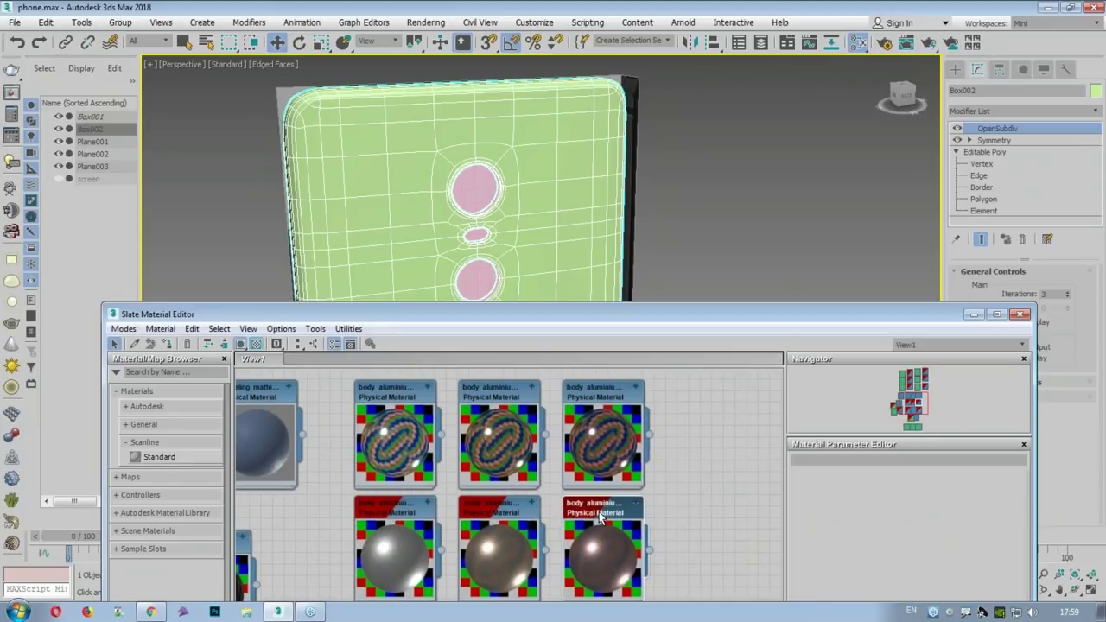
# Step: Assign the brownish body aluminium material to Box002 and check it with a test render
pyautogui.click(168, 343)
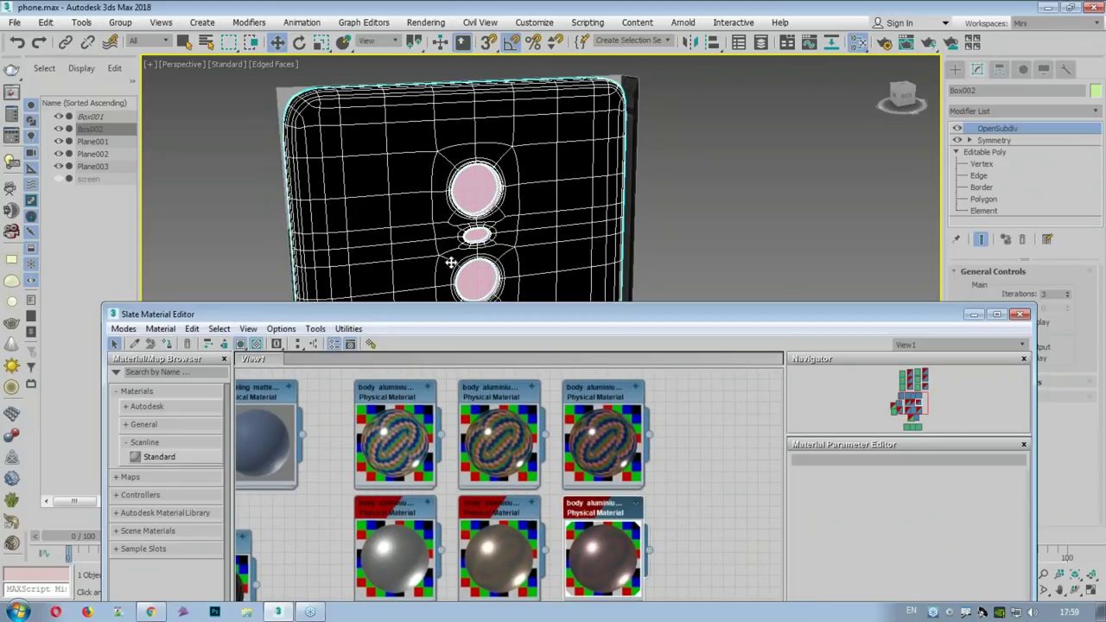
pyautogui.click(927, 42)
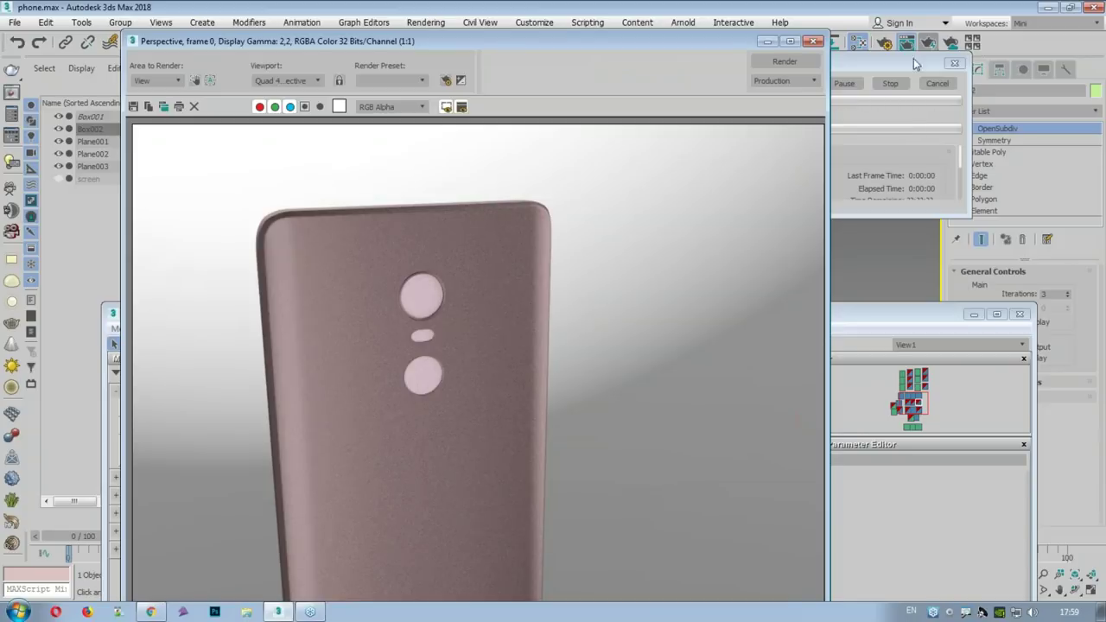
pyautogui.click(954, 63)
pyautogui.click(813, 41)
pyautogui.moveTo(350, 138)
pyautogui.keyDown('alt'); pyautogui.mouseDown(button='middle')
pyautogui.moveTo(385, 113)
pyautogui.moveTo(861, 190)
pyautogui.mouseUp(button='middle'); pyautogui.keyUp('alt')
# Step: At Polygon level, select the corner-edge polygon loop and assign it the top-right body material
pyautogui.click(982, 199)
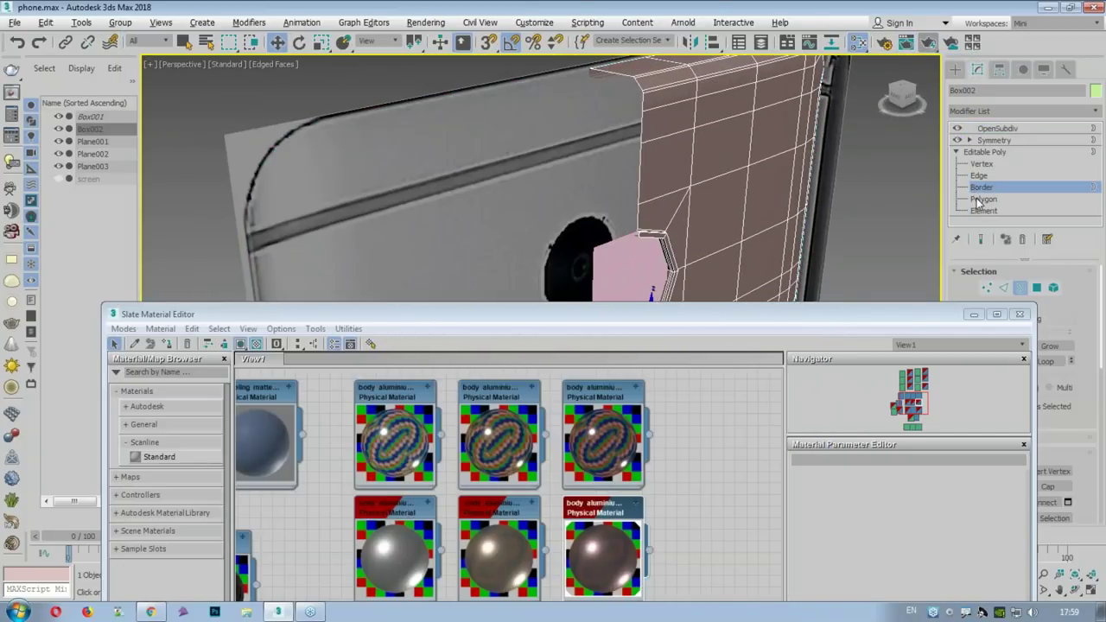
pyautogui.keyDown('alt'); pyautogui.moveTo(596, 173); pyautogui.dragTo(712, 137, button='middle'); pyautogui.keyUp('alt')
pyautogui.scroll(3, 713, 137)
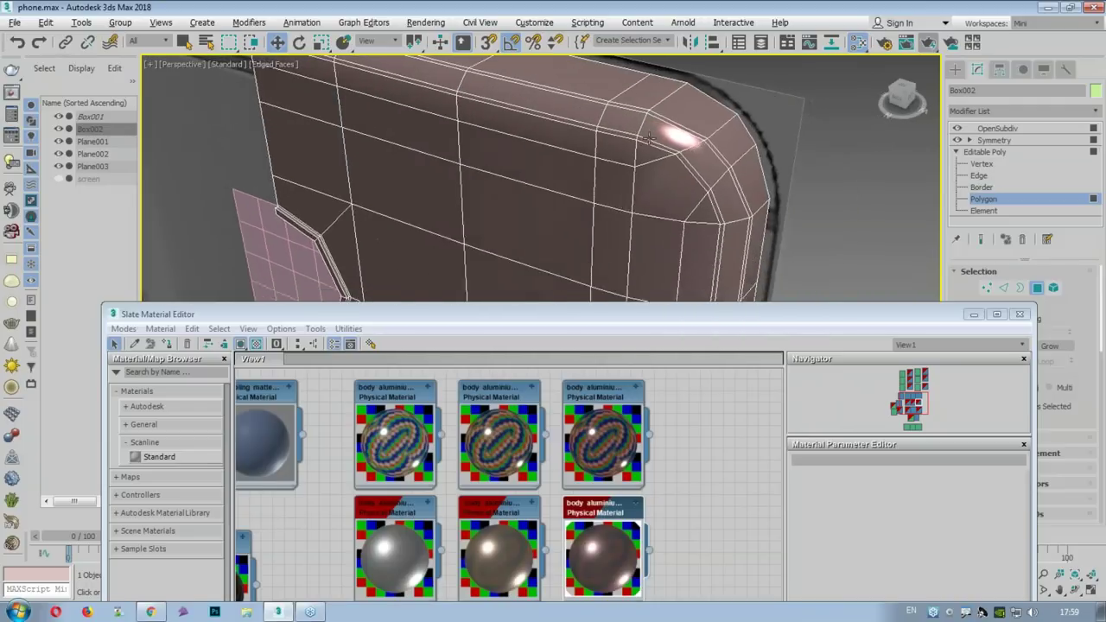
pyautogui.scroll(2, 713, 137)
pyautogui.keyDown('shift'); pyautogui.click(734, 173); pyautogui.keyUp('shift')
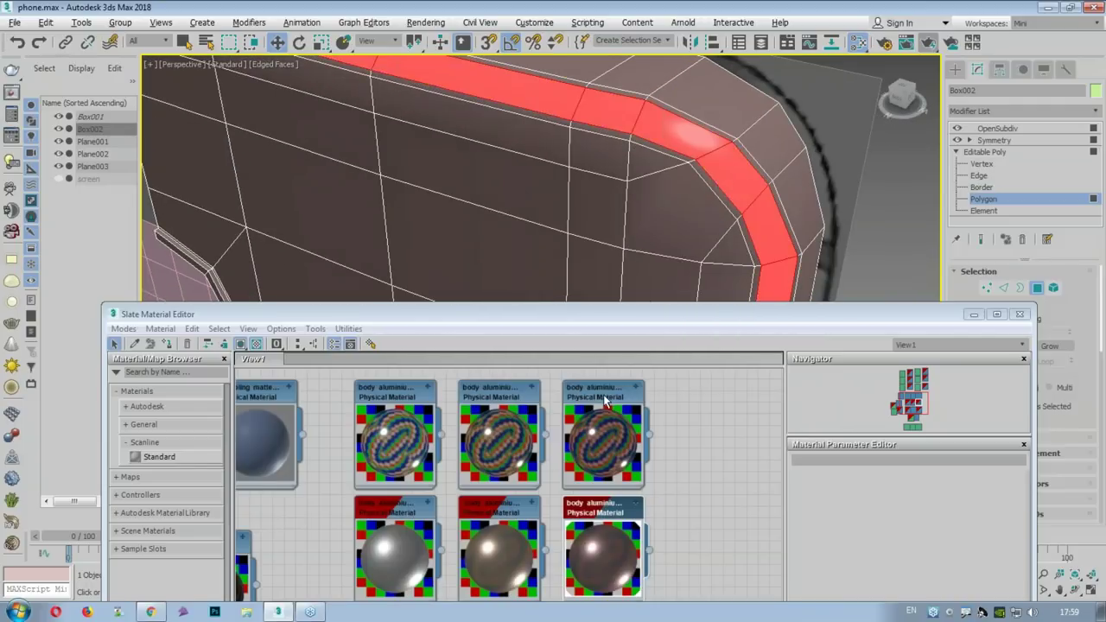
pyautogui.click(594, 402)
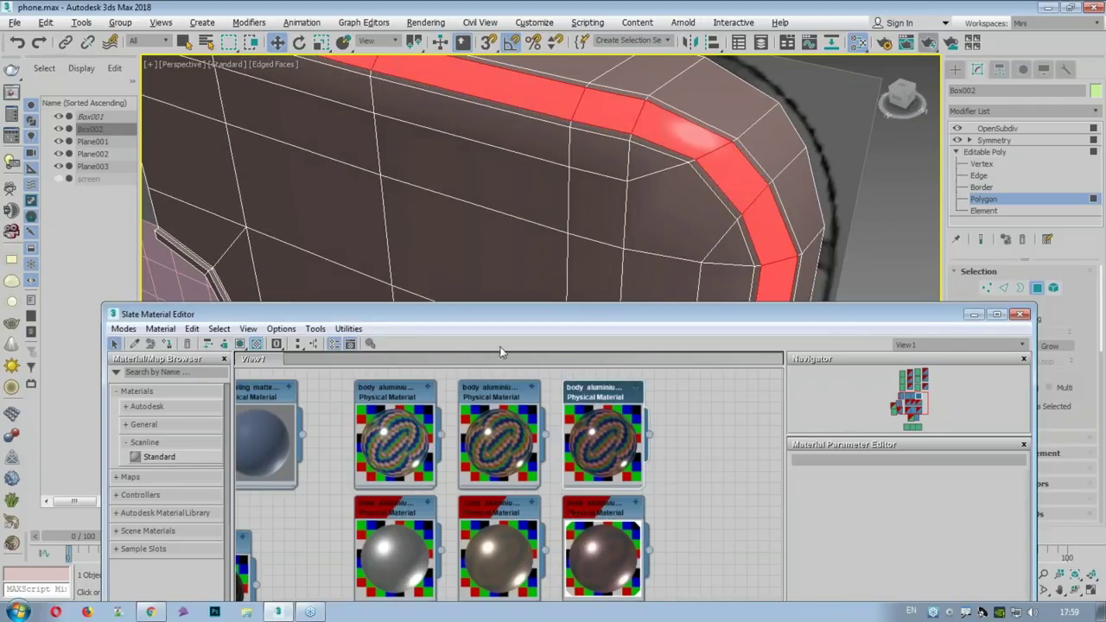
pyautogui.click(159, 345)
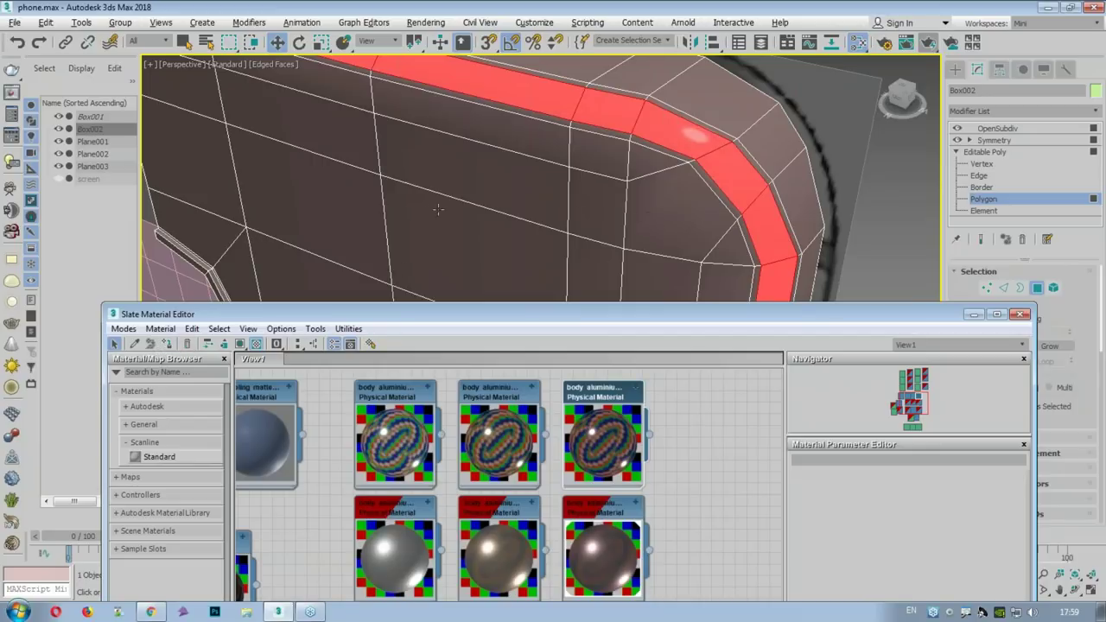
# Step: Select the diagonal, vertical and lower red strip polygons and grow them to the 12-face bezel strip
pyautogui.scroll(-3, 406, 205)
pyautogui.keyDown('alt'); pyautogui.moveTo(375, 201); pyautogui.dragTo(385, 181, button='middle'); pyautogui.keyUp('alt')
pyautogui.scroll(3, 362, 188)
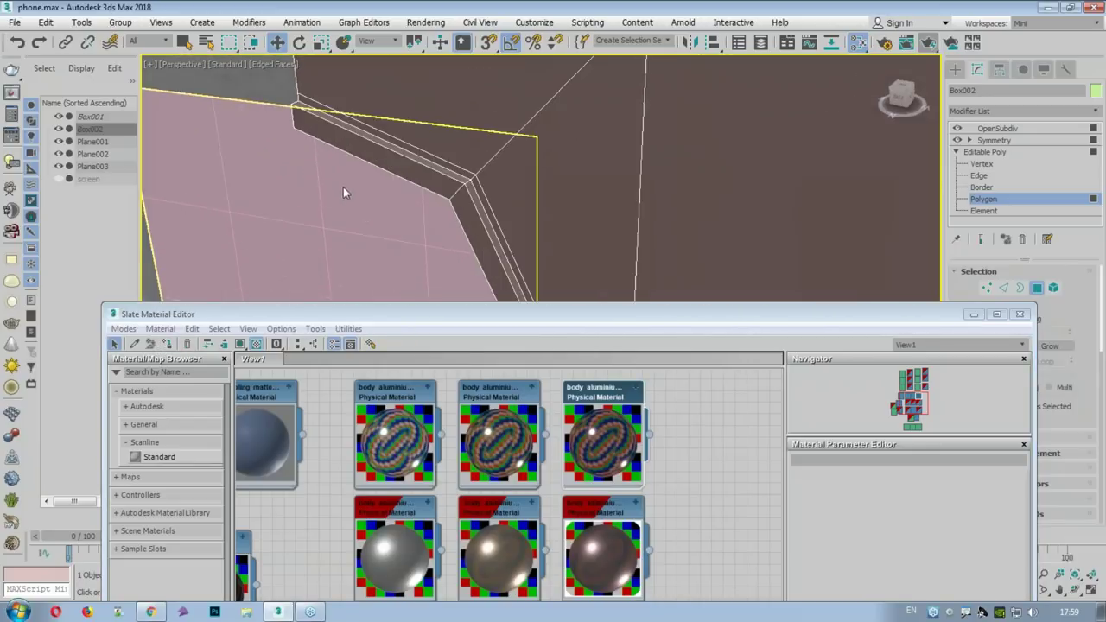
pyautogui.click(409, 180)
pyautogui.keyDown('ctrl'); pyautogui.click(469, 218); pyautogui.keyUp('ctrl')
pyautogui.moveTo(460, 317); pyautogui.dragTo(481, 548)
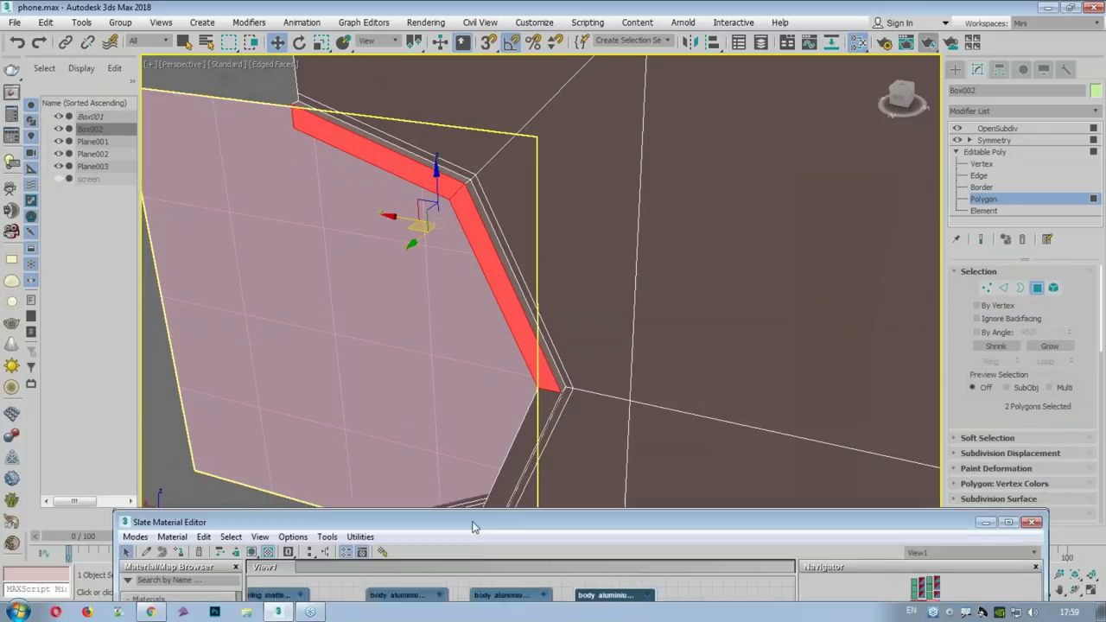
pyautogui.keyDown('ctrl'); pyautogui.click(519, 453); pyautogui.keyUp('ctrl')
pyautogui.scroll(2, 472, 351)
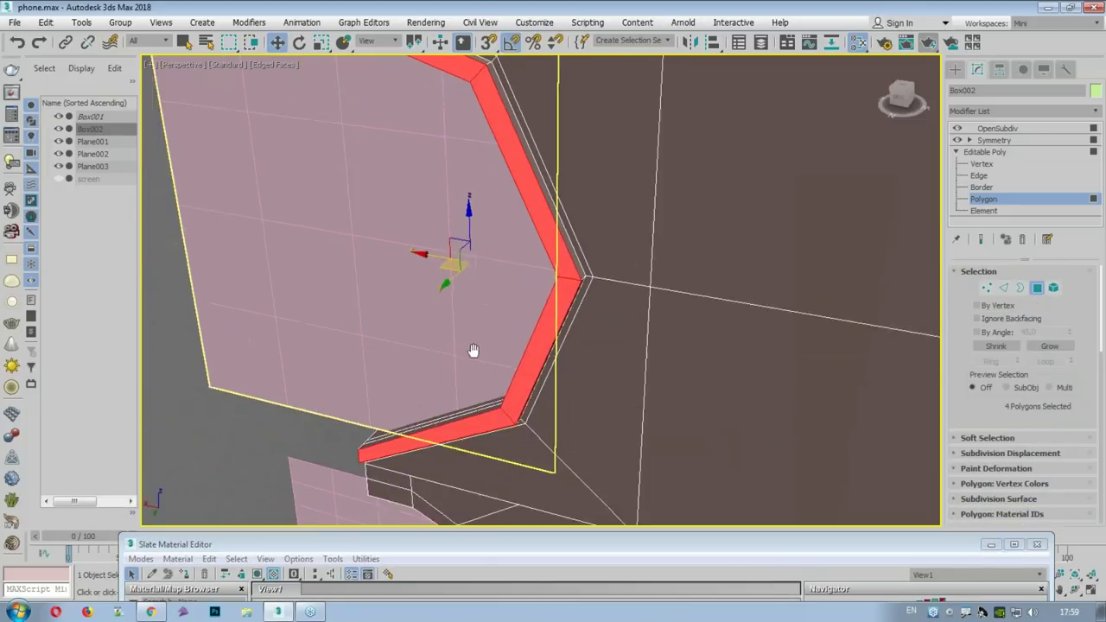
pyautogui.moveTo(471, 351); pyautogui.dragTo(586, 296, button='middle')
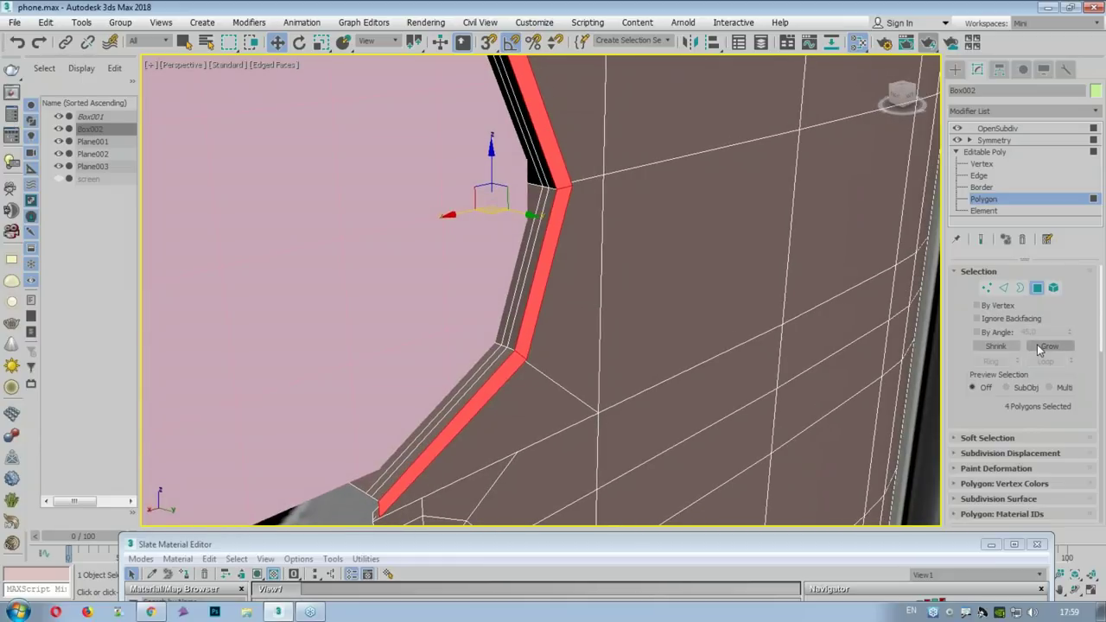
pyautogui.click(1041, 345)
pyautogui.moveTo(802, 331)
pyautogui.keyDown('alt'); pyautogui.mouseDown(button='middle')
pyautogui.moveTo(555, 268)
pyautogui.moveTo(570, 285)
pyautogui.mouseUp(button='middle'); pyautogui.keyUp('alt')
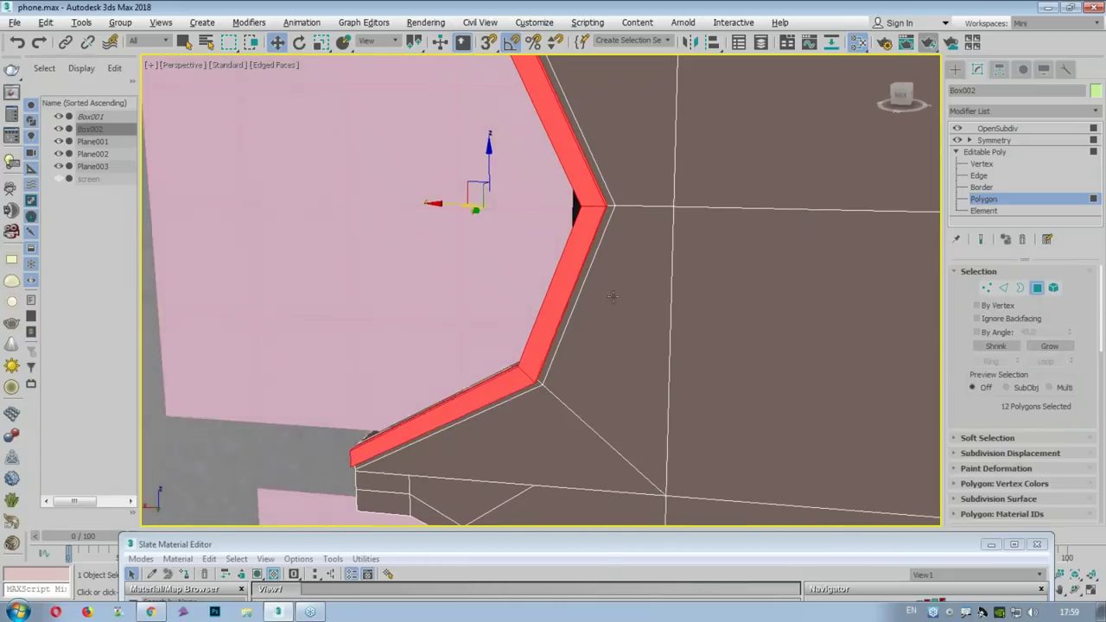
# Step: Review the screen image material in the Slate Material Editor, then close it and return to subdivision level
pyautogui.moveTo(601, 544); pyautogui.dragTo(613, 71)
pyautogui.scroll(-2, 613, 261)
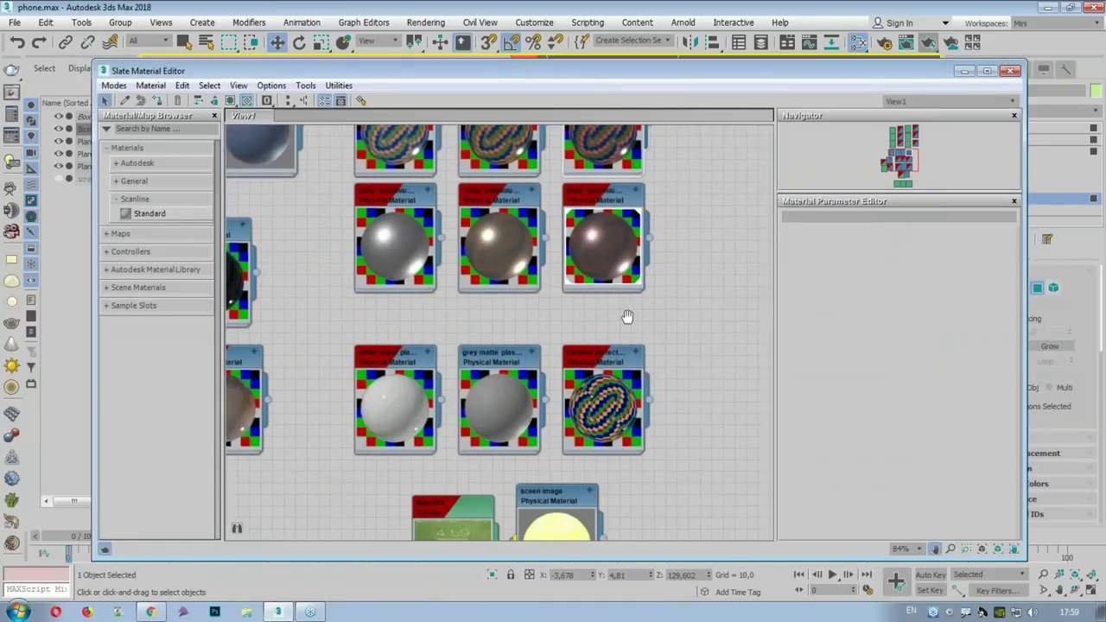
pyautogui.scroll(-2, 630, 316)
pyautogui.moveTo(248, 76)
pyautogui.mouseDown()
pyautogui.moveTo(295, 529)
pyautogui.moveTo(168, 195)
pyautogui.mouseUp()
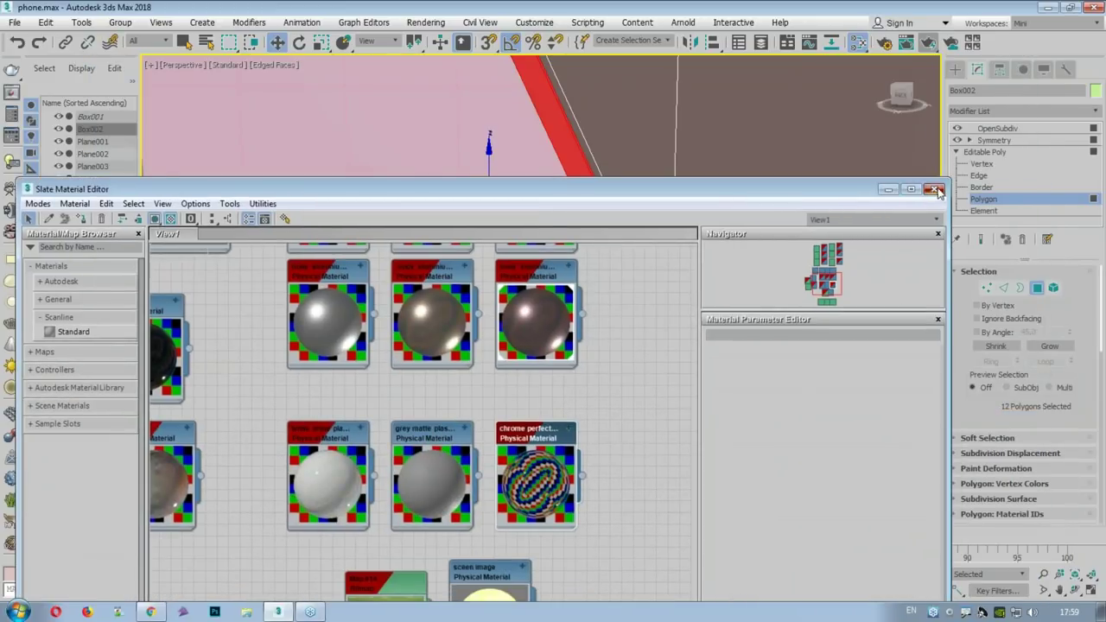
pyautogui.click(934, 189)
pyautogui.click(996, 128)
# Step: Select the large camera circle Plane001 and assign it the cam material
pyautogui.scroll(-3, 642, 166)
pyautogui.click(617, 165)
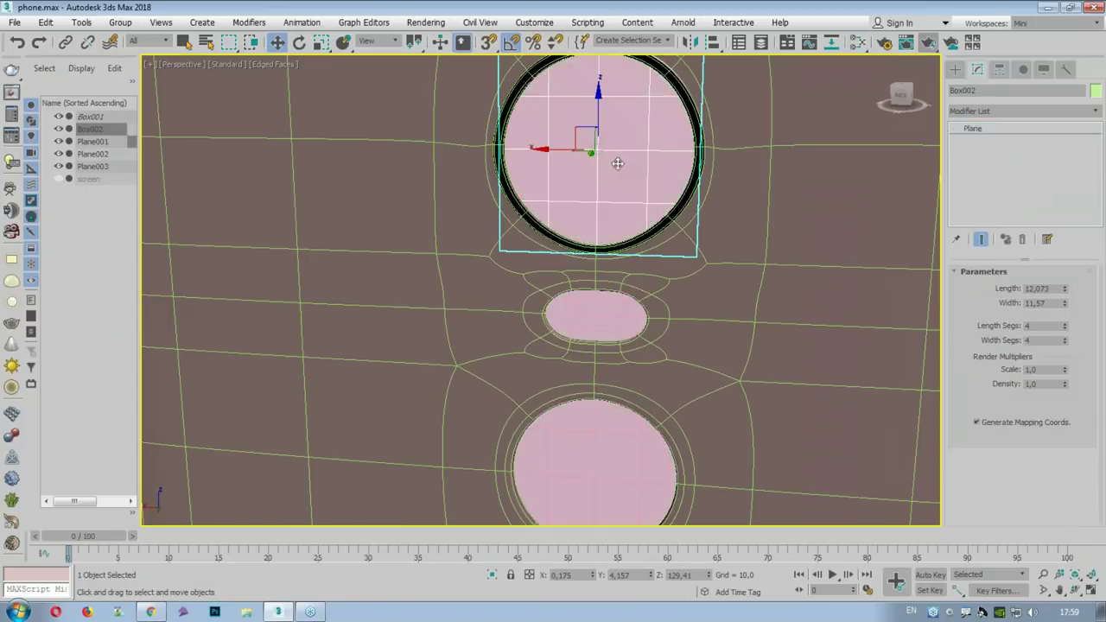
pyautogui.click(860, 44)
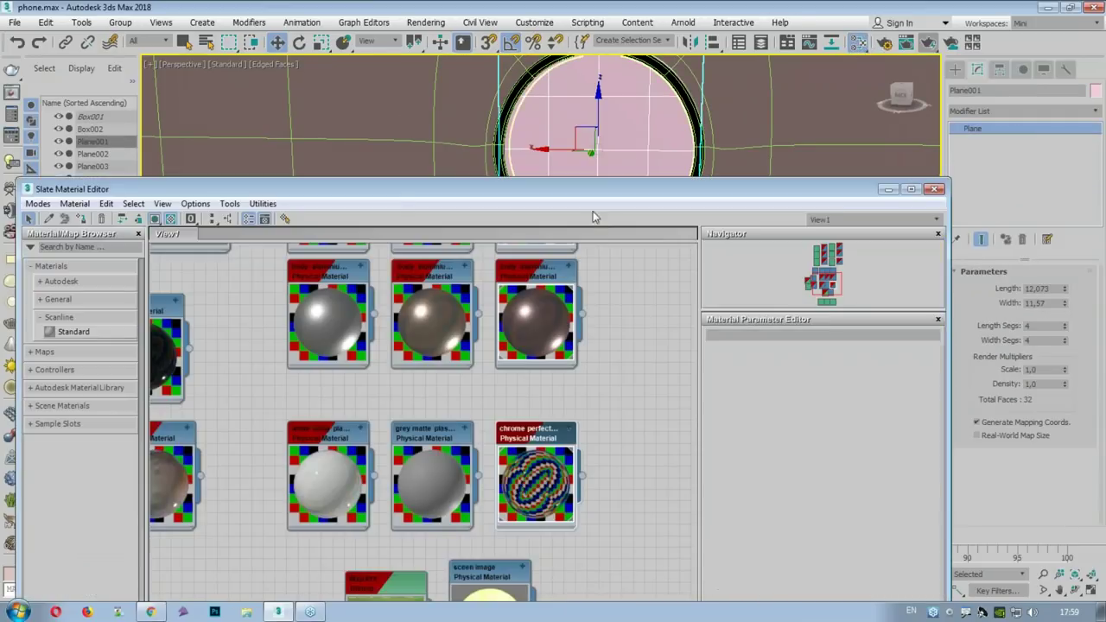
pyautogui.moveTo(457, 300); pyautogui.dragTo(611, 310, button='middle')
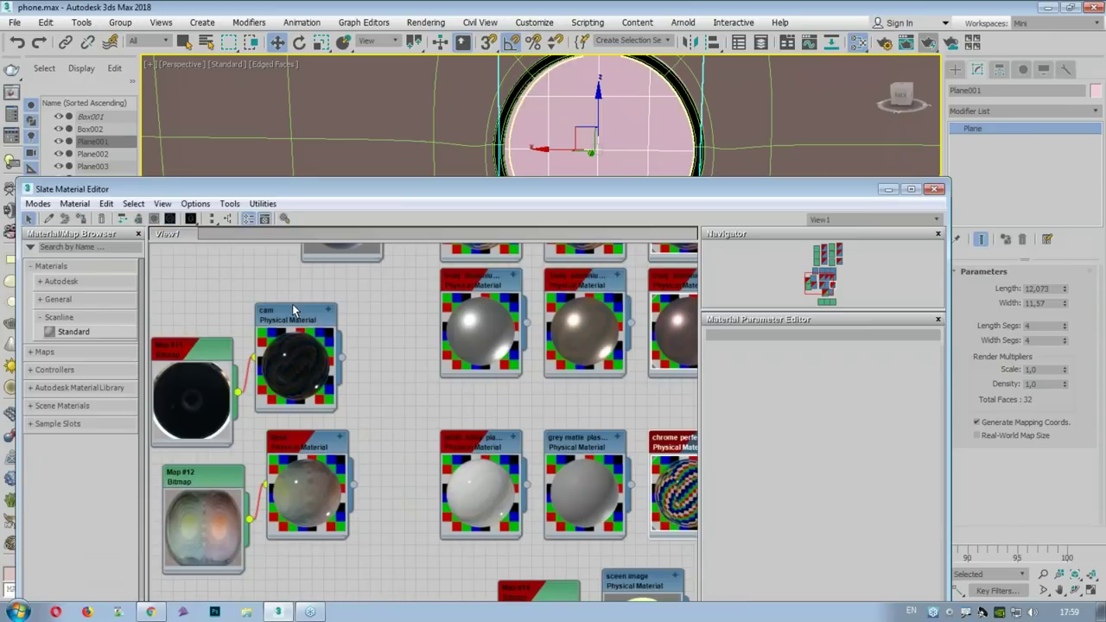
pyautogui.click(82, 219)
pyautogui.moveTo(157, 199); pyautogui.dragTo(244, 398)
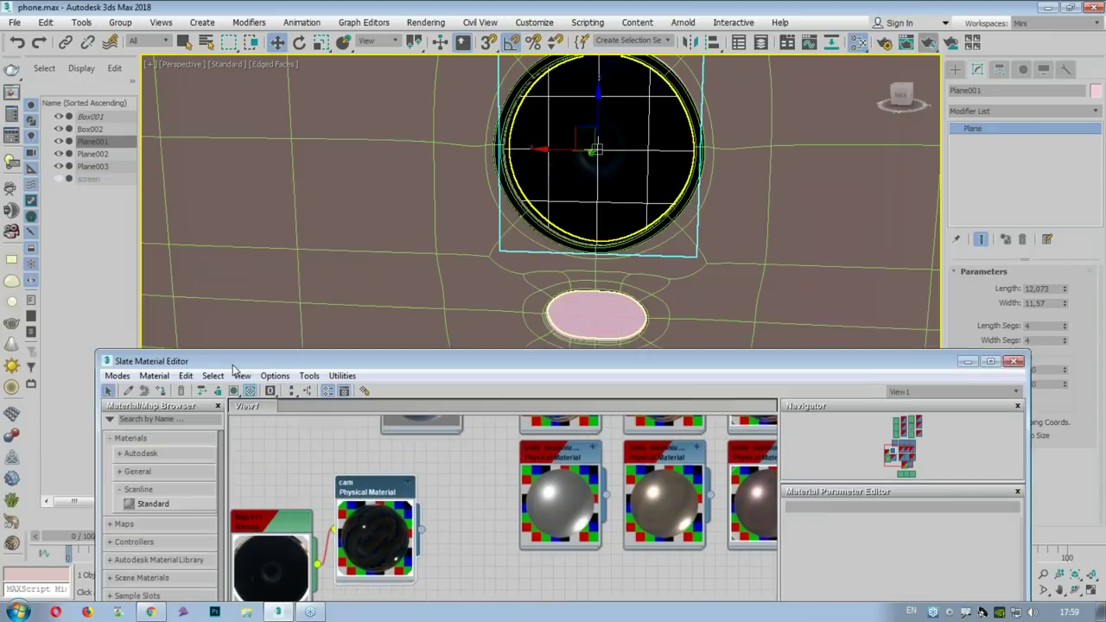
# Step: Give the small pill-shaped Plane003 the flash material, then close the Slate Material Editor
pyautogui.click(598, 316)
pyautogui.moveTo(536, 393); pyautogui.dragTo(541, 125)
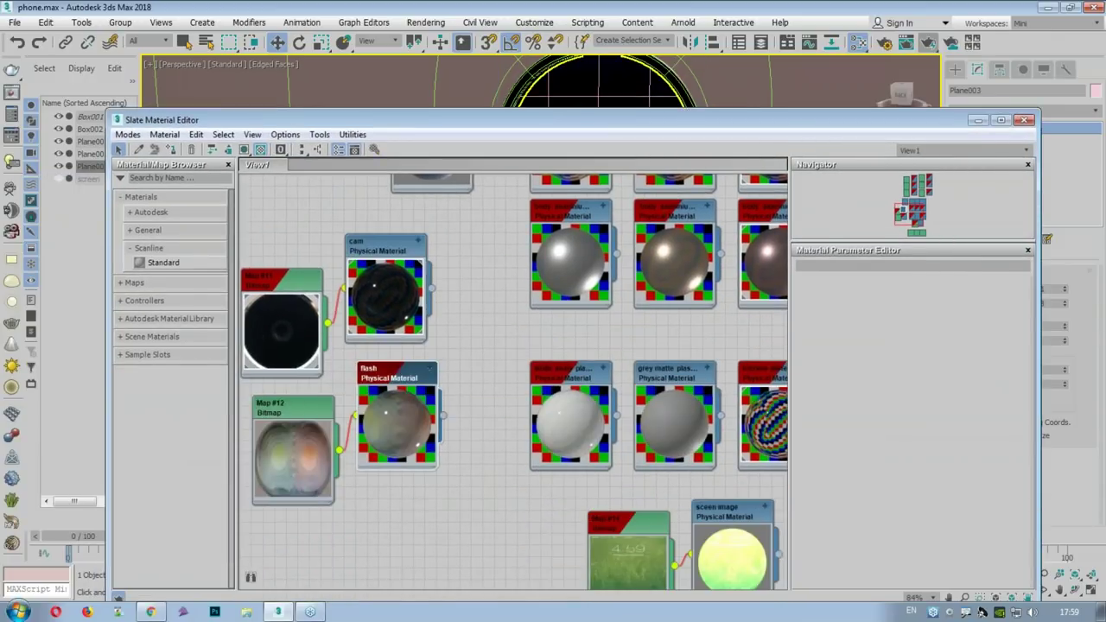
pyautogui.moveTo(452, 120)
pyautogui.mouseDown()
pyautogui.moveTo(499, 530)
pyautogui.moveTo(514, 487)
pyautogui.mouseUp()
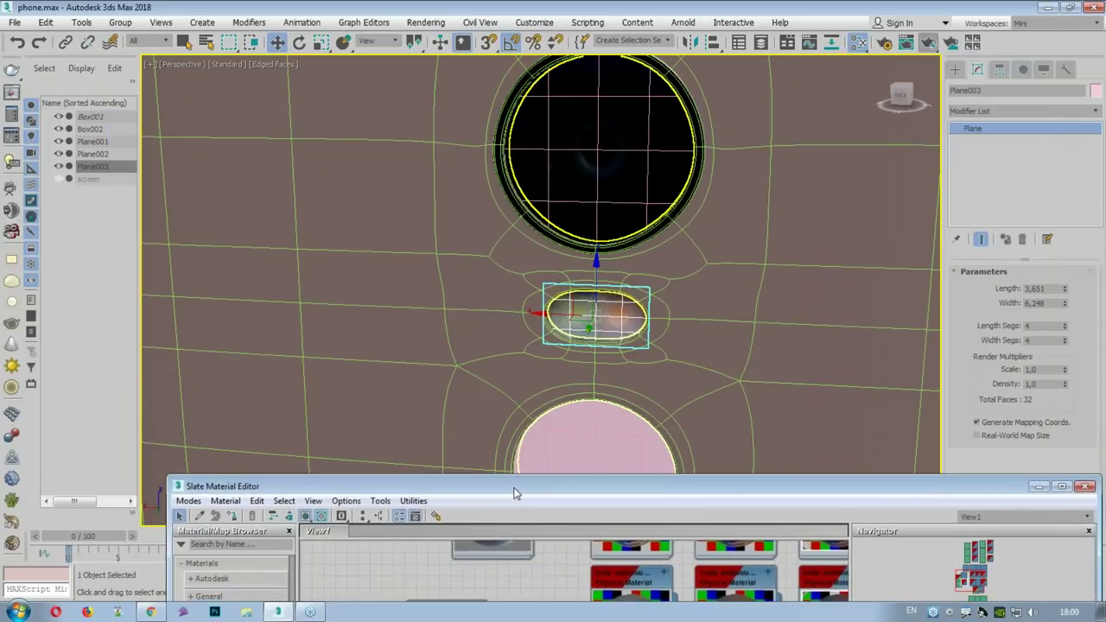
pyautogui.moveTo(678, 323); pyautogui.dragTo(674, 141, button='middle')
pyautogui.click(590, 259)
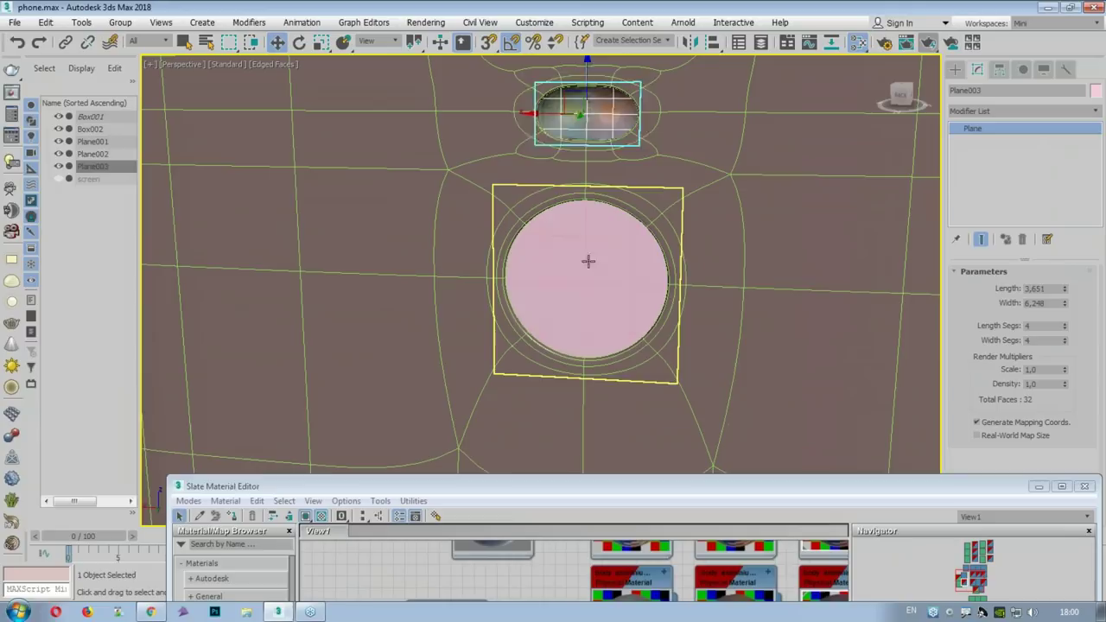
pyautogui.moveTo(574, 486)
pyautogui.mouseDown()
pyautogui.moveTo(539, 323)
pyautogui.moveTo(475, 146)
pyautogui.mouseUp()
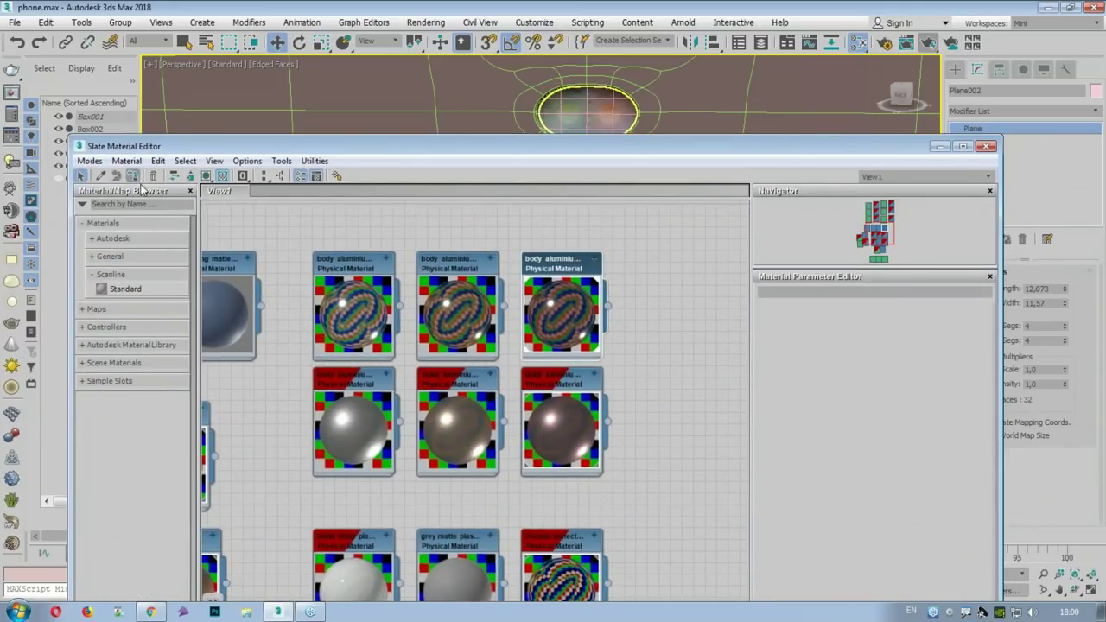
pyautogui.click(986, 146)
pyautogui.moveTo(778, 285)
pyautogui.keyDown('alt'); pyautogui.mouseDown(button='middle')
pyautogui.moveTo(833, 241)
pyautogui.moveTo(647, 230)
pyautogui.mouseUp(button='middle'); pyautogui.keyUp('alt')
# Step: Deselect all and render the phone back, zooming in on the camera lens, flash and fingerprint circle
pyautogui.click(833, 240)
pyautogui.scroll(-3, 833, 241)
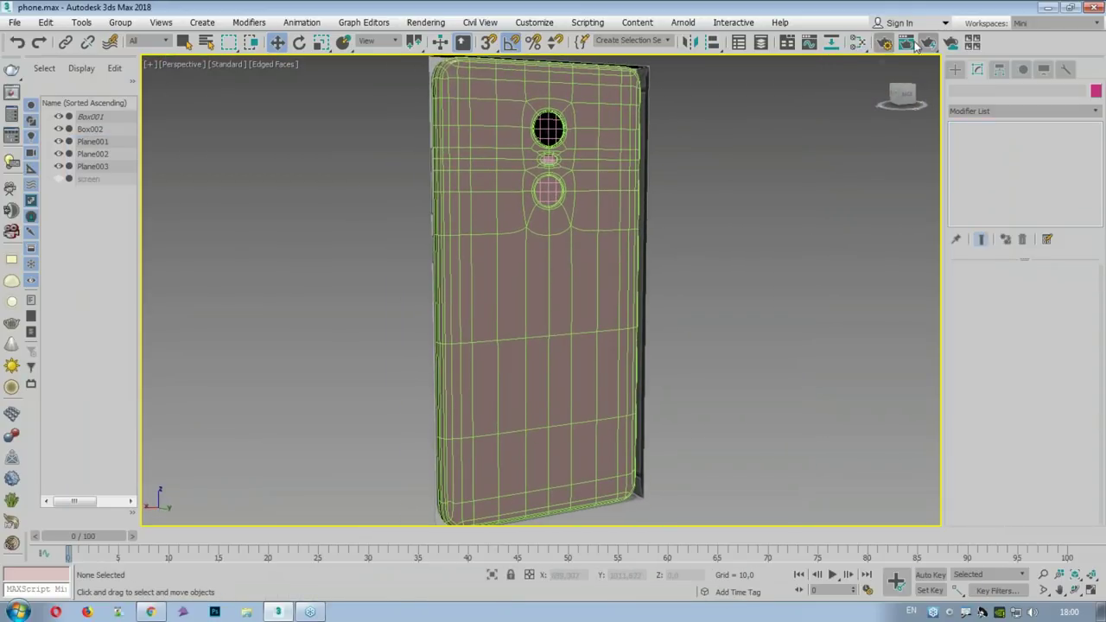
pyautogui.click(927, 43)
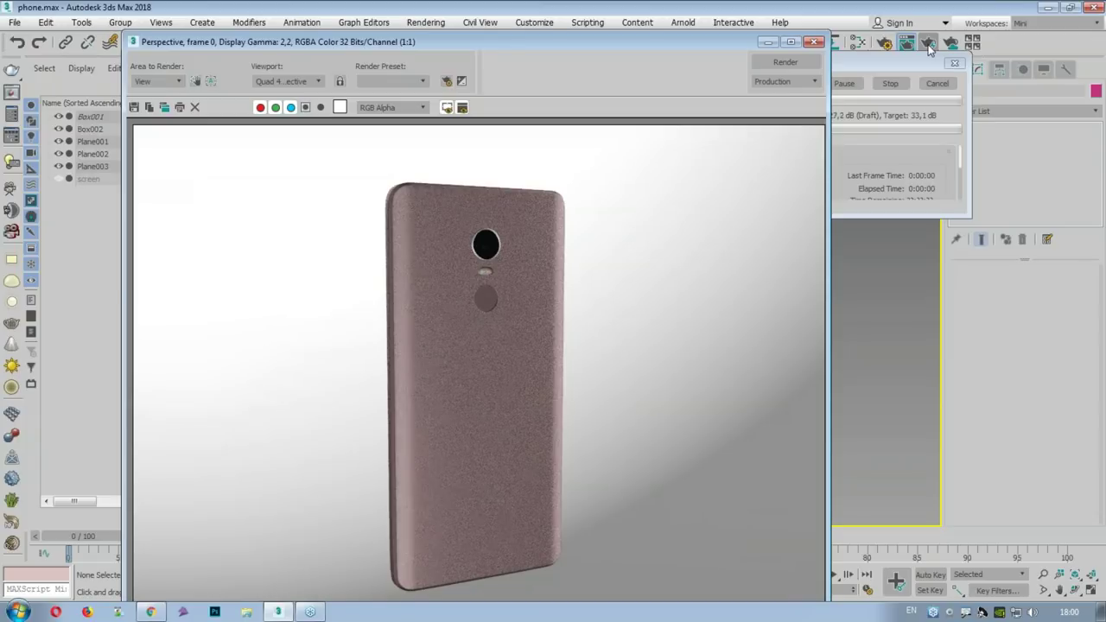
pyautogui.scroll(2, 401, 201)
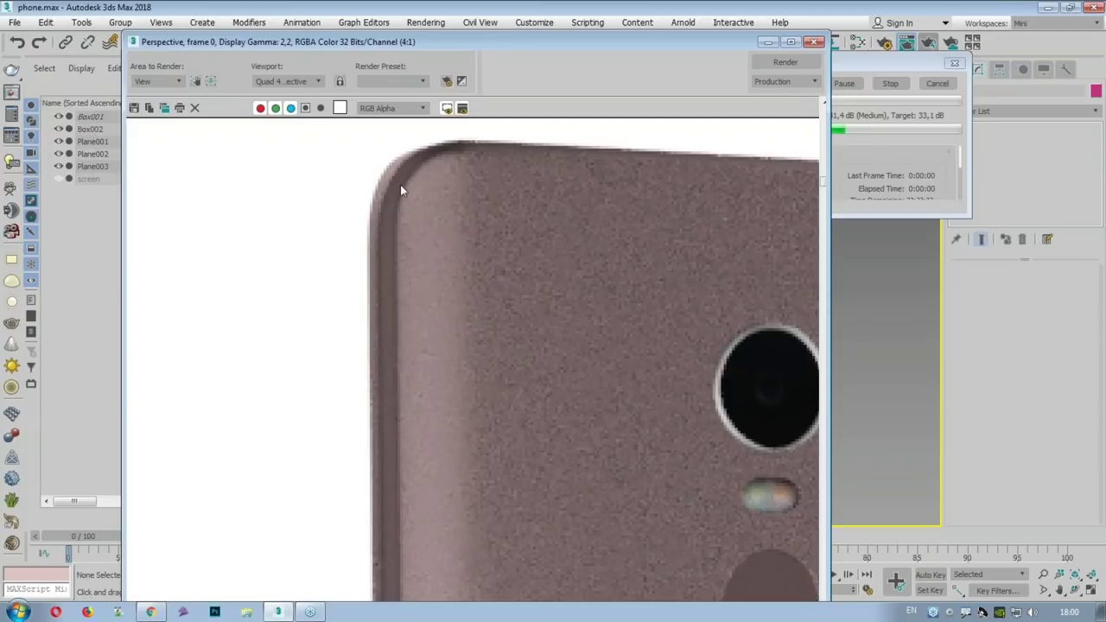
pyautogui.moveTo(728, 365); pyautogui.dragTo(572, 296, button='middle')
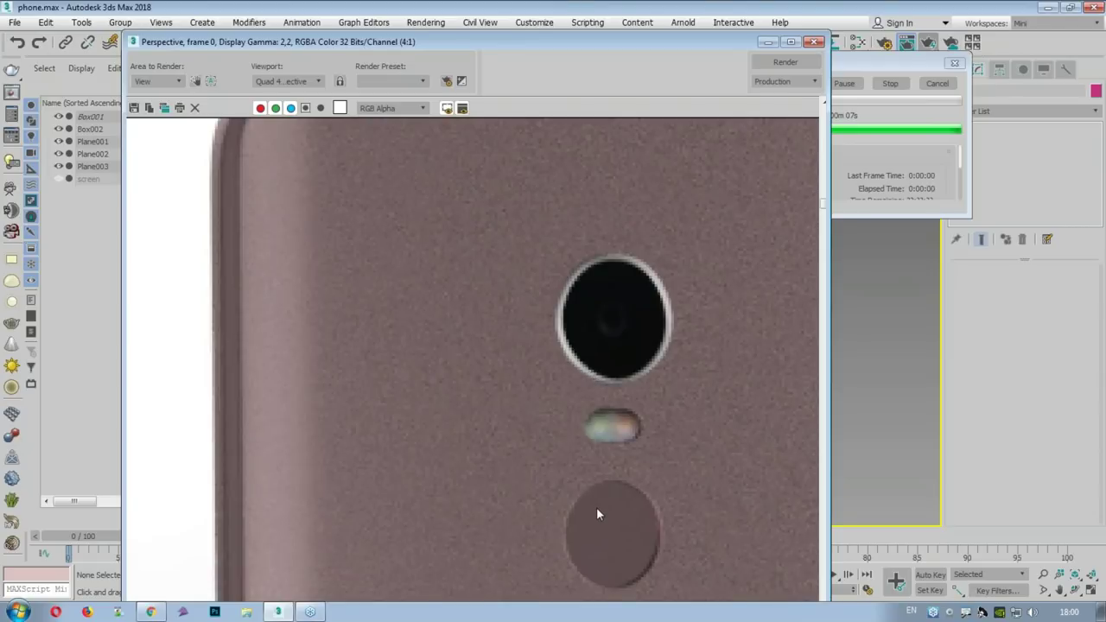
pyautogui.moveTo(596, 514); pyautogui.dragTo(522, 379, button='middle')
pyautogui.scroll(-1, 586, 477)
pyautogui.scroll(-1, 587, 478)
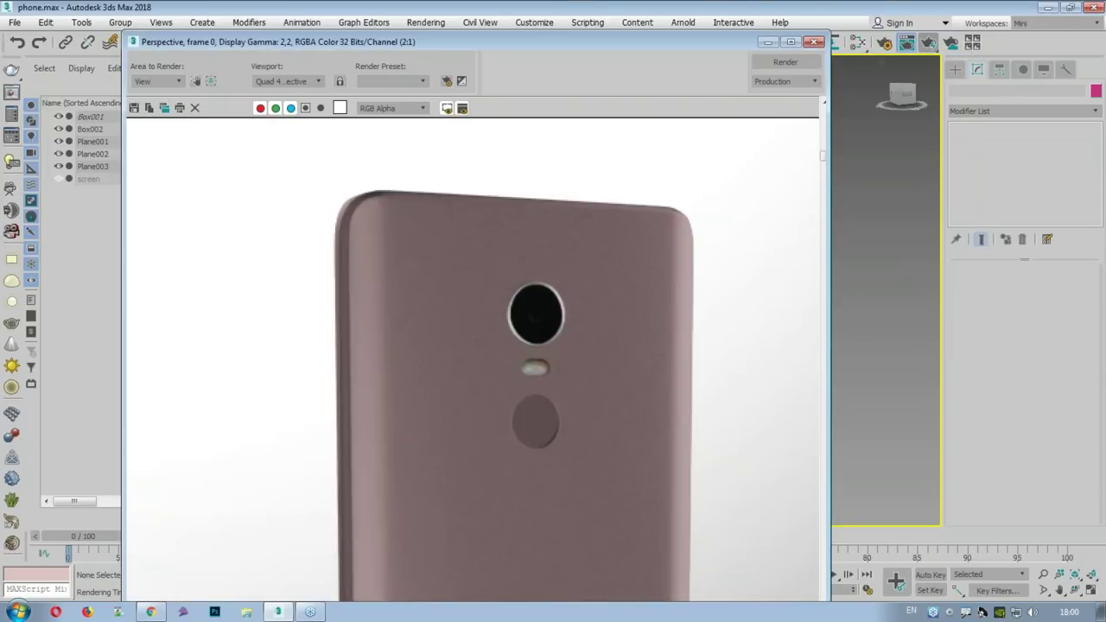
pyautogui.scroll(-1, 720, 214)
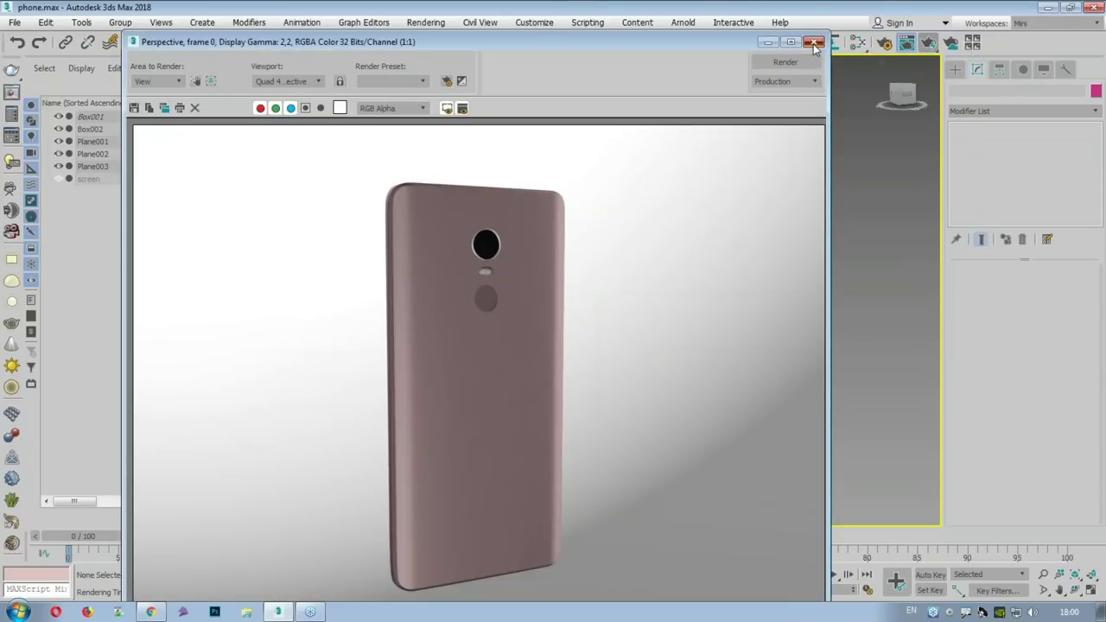
pyautogui.click(814, 41)
pyautogui.moveTo(639, 212)
pyautogui.keyDown('alt'); pyautogui.mouseDown(button='middle')
pyautogui.moveTo(466, 227)
pyautogui.moveTo(496, 181)
pyautogui.mouseUp(button='middle'); pyautogui.keyUp('alt')
# Step: Render the angled view and zoom into the top corner to inspect the rounded side edge
pyautogui.click(928, 42)
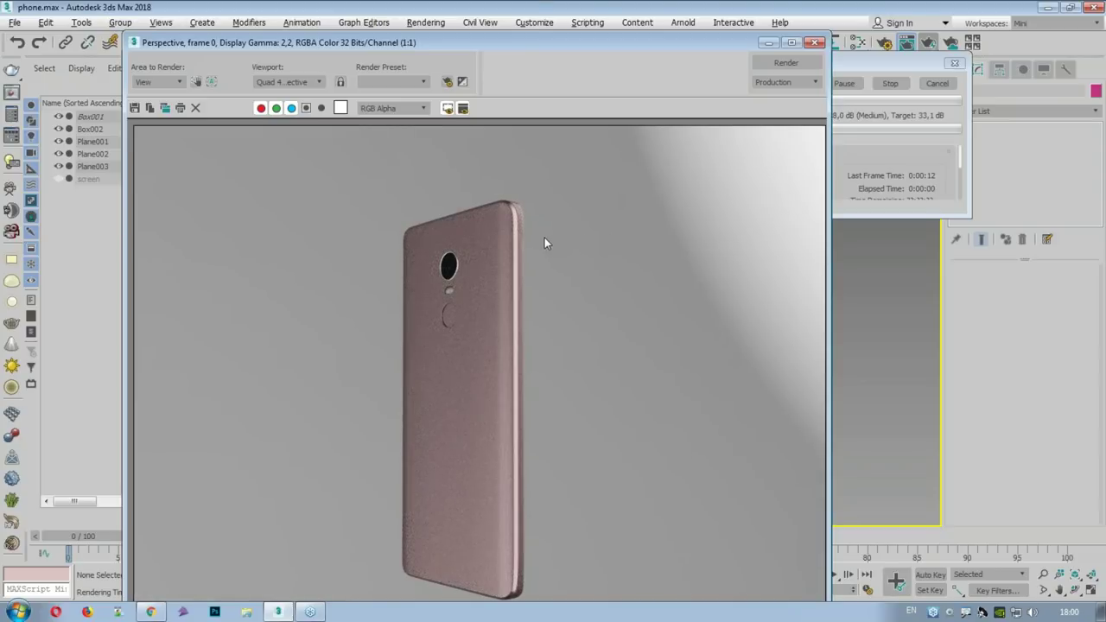
pyautogui.scroll(1, 513, 226)
pyautogui.scroll(1, 525, 205)
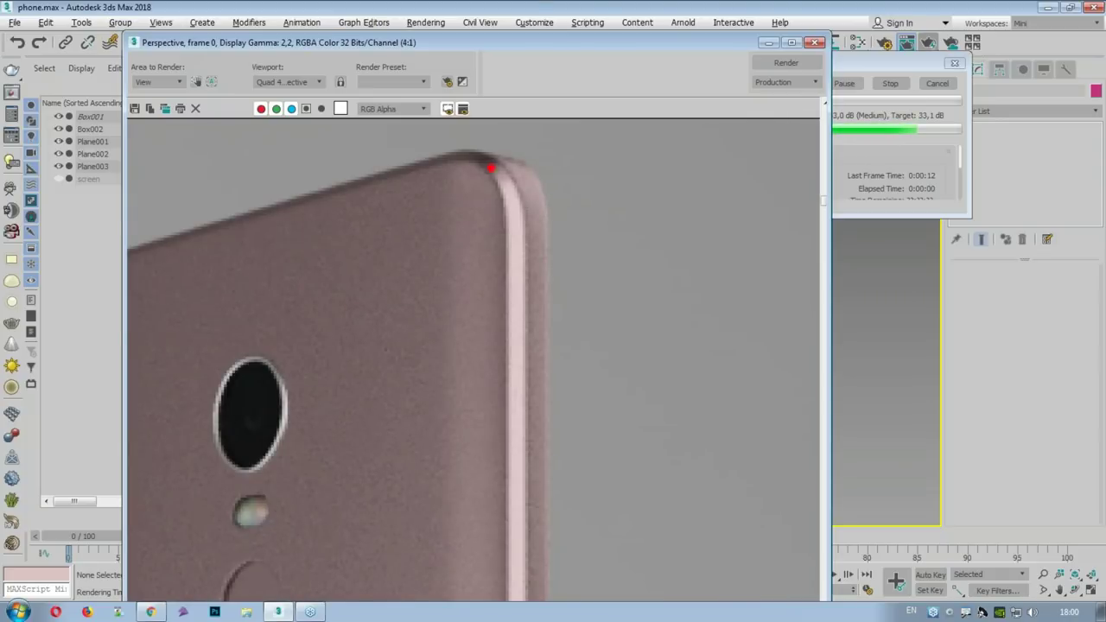
pyautogui.moveTo(511, 257); pyautogui.dragTo(517, 493)
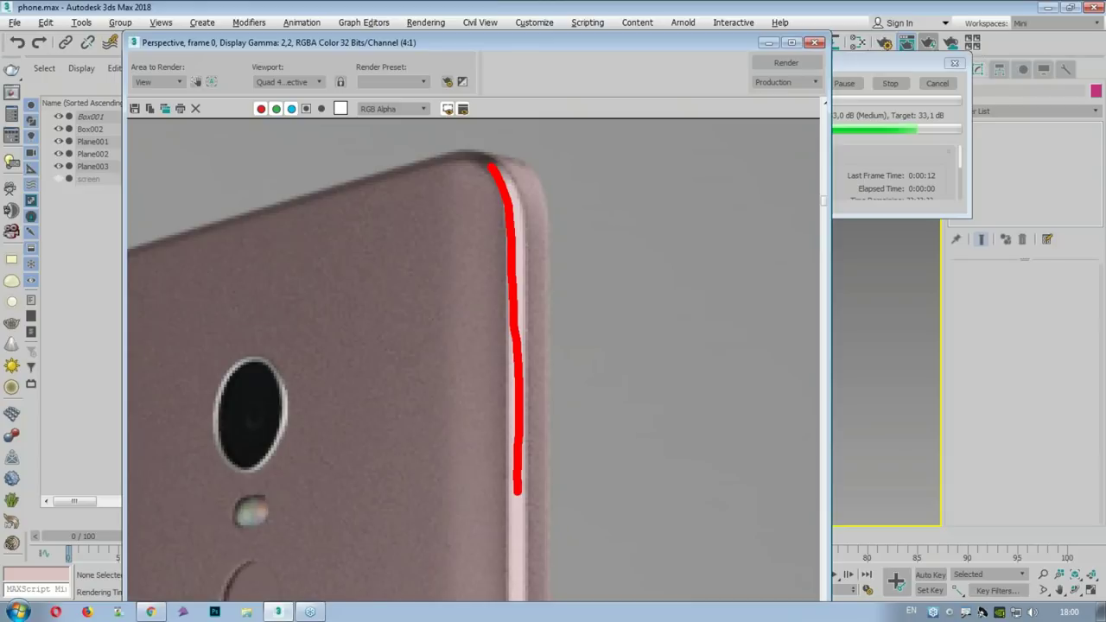
pyautogui.scroll(-1, 481, 239)
pyautogui.scroll(-1, 481, 288)
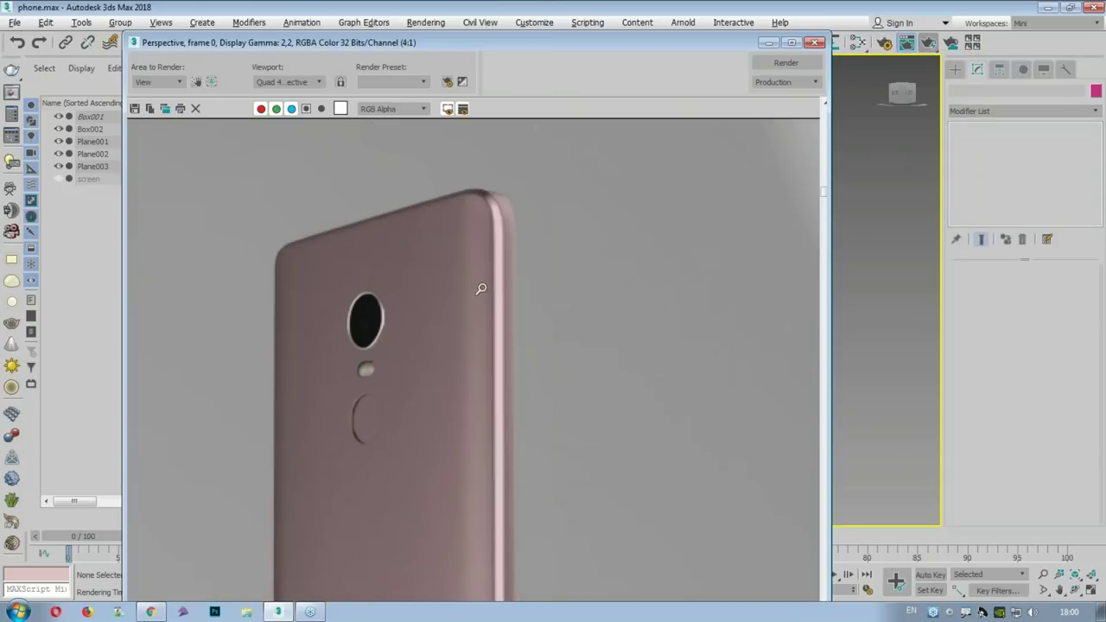
pyautogui.scroll(-1, 481, 308)
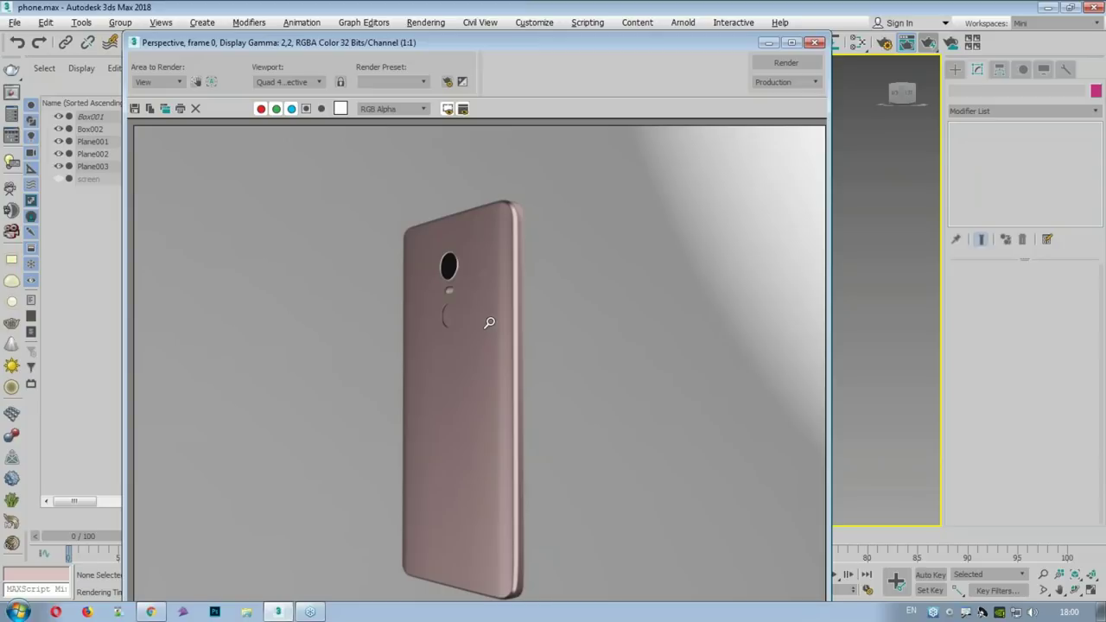
pyautogui.click(815, 43)
# Step: Unhide all objects to bring back the green screen object
pyautogui.rightClick(774, 149)
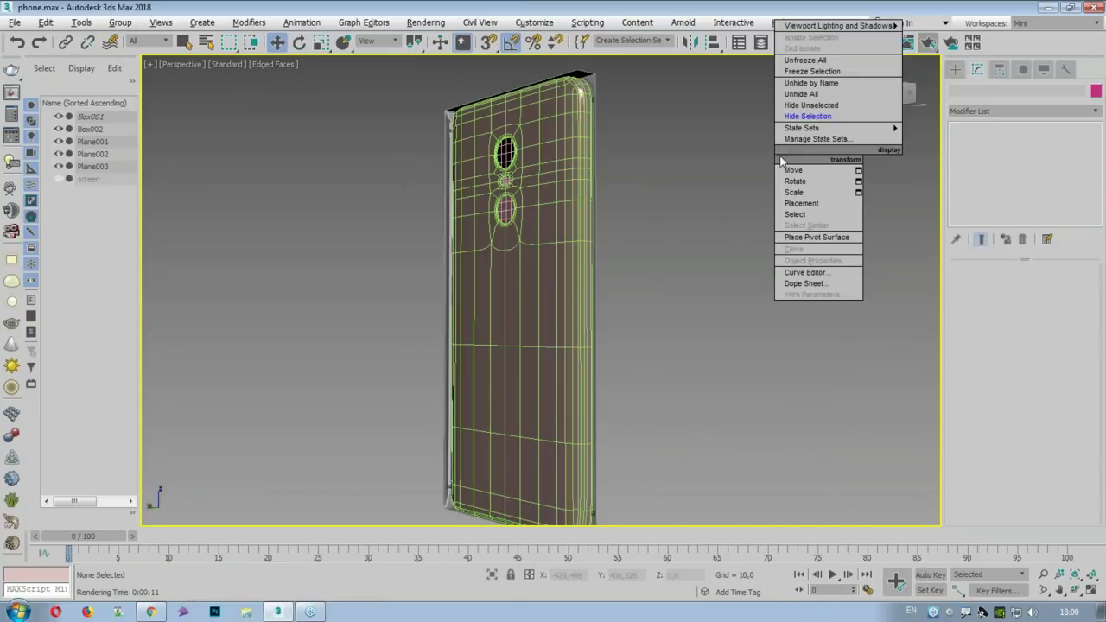
pyautogui.click(812, 89)
pyautogui.moveTo(699, 200)
pyautogui.keyDown('alt'); pyautogui.mouseDown(button='middle')
pyautogui.moveTo(535, 181)
pyautogui.moveTo(526, 169)
pyautogui.mouseUp(button='middle'); pyautogui.keyUp('alt')
pyautogui.click(530, 171)
pyautogui.scroll(4, 467, 143)
pyautogui.keyDown('alt'); pyautogui.moveTo(467, 144); pyautogui.dragTo(590, 175, button='middle'); pyautogui.keyUp('alt')
pyautogui.scroll(3, 590, 176)
pyautogui.scroll(3, 538, 173)
pyautogui.scroll(-4, 447, 155)
pyautogui.scroll(-3, 585, 161)
# Step: Hide the phone back Box002 with Hide Selection
pyautogui.click(505, 147)
pyautogui.rightClick(501, 147)
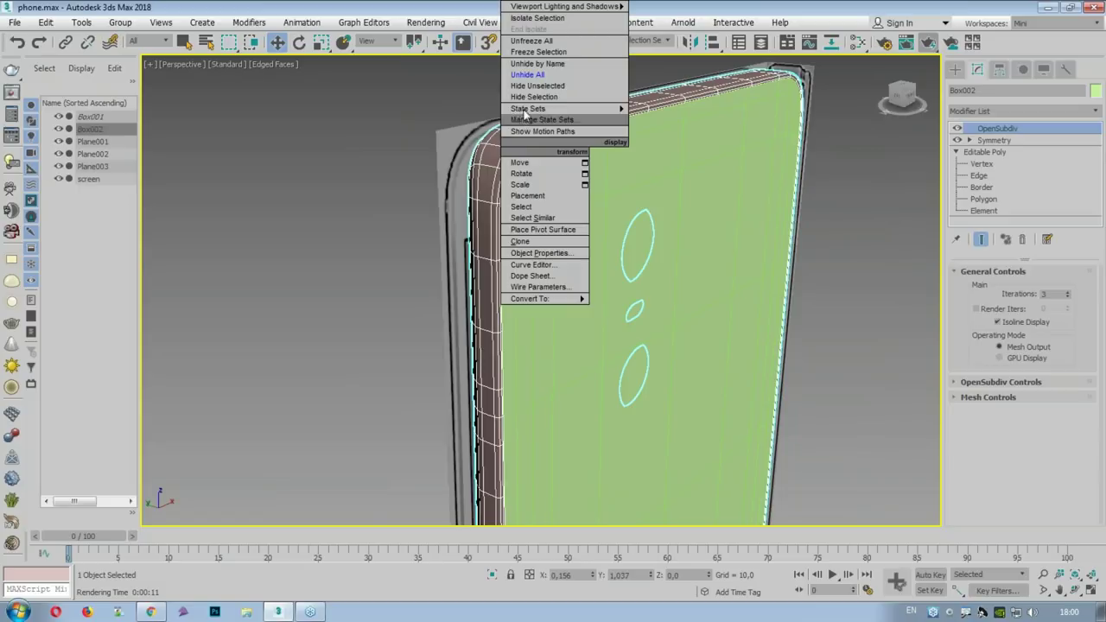
pyautogui.click(534, 96)
pyautogui.rightClick(528, 143)
pyautogui.click(537, 81)
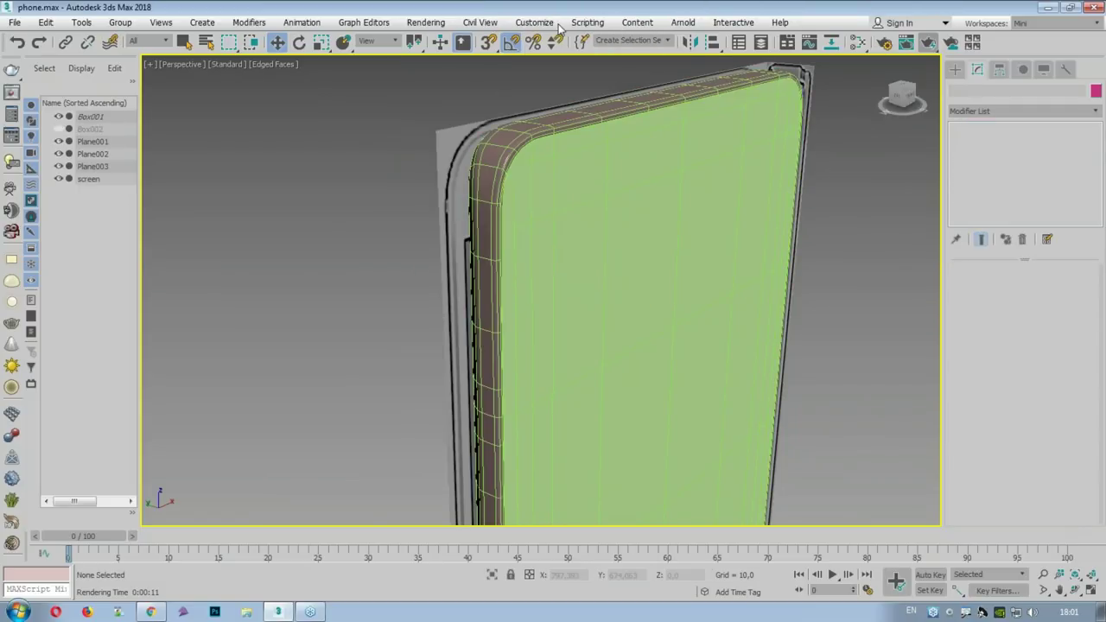
pyautogui.rightClick(558, 163)
pyautogui.click(531, 76)
pyautogui.rightClick(620, 134)
pyautogui.click(536, 90)
# Step: Select the screen, zoom to it, and switch the viewport to the Front view
pyautogui.click(667, 128)
pyautogui.press('k')
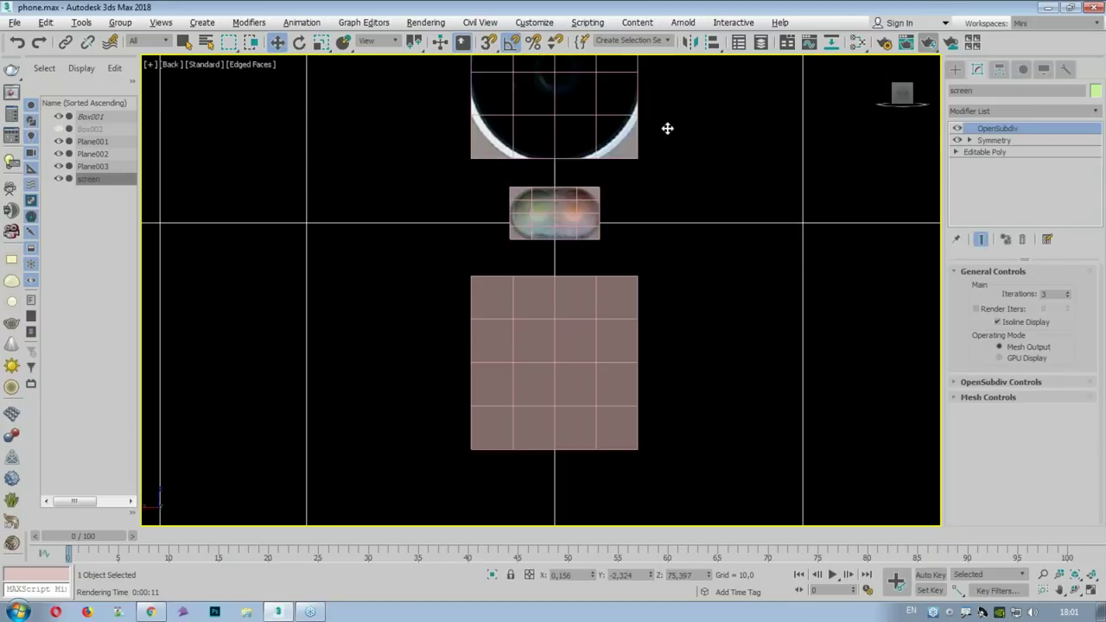
pyautogui.press('z')
pyautogui.click(169, 67)
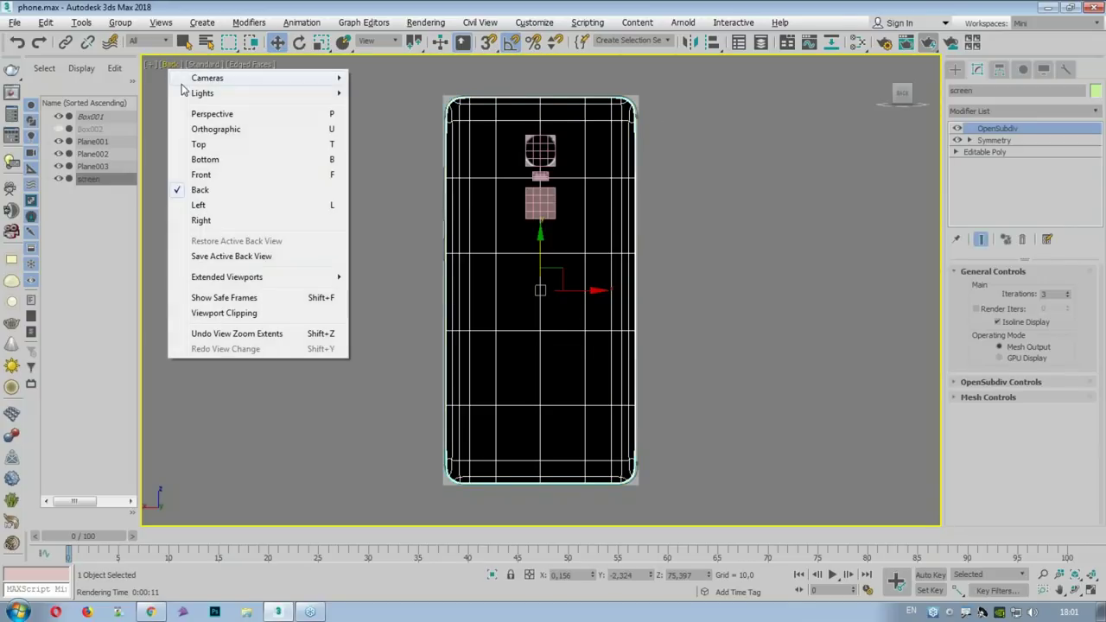
pyautogui.click(217, 176)
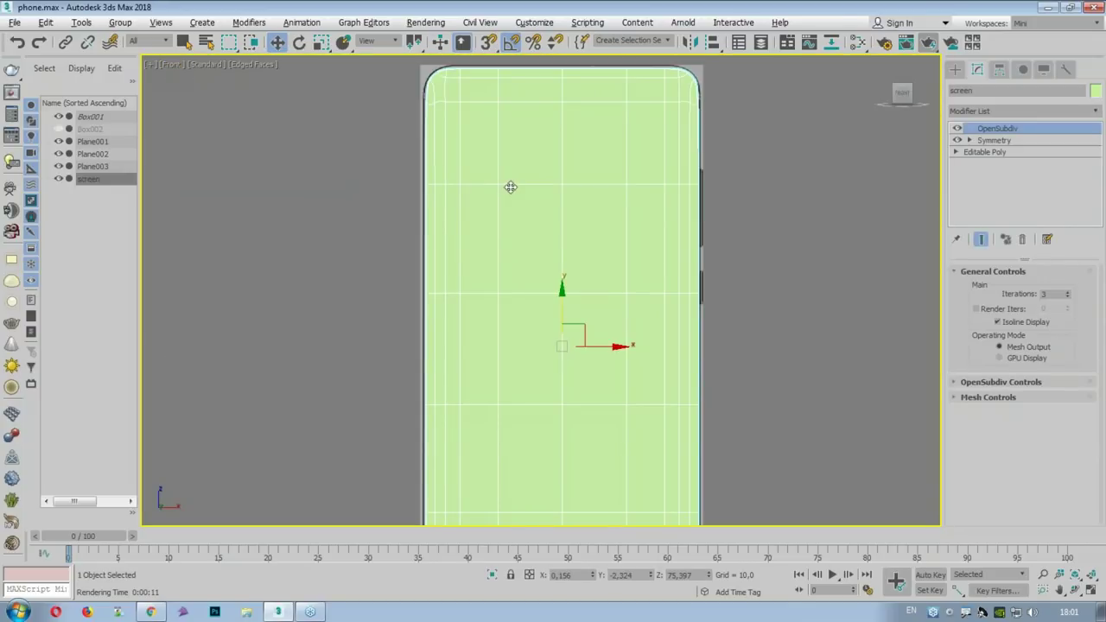
pyautogui.hotkey('alt', 'x')
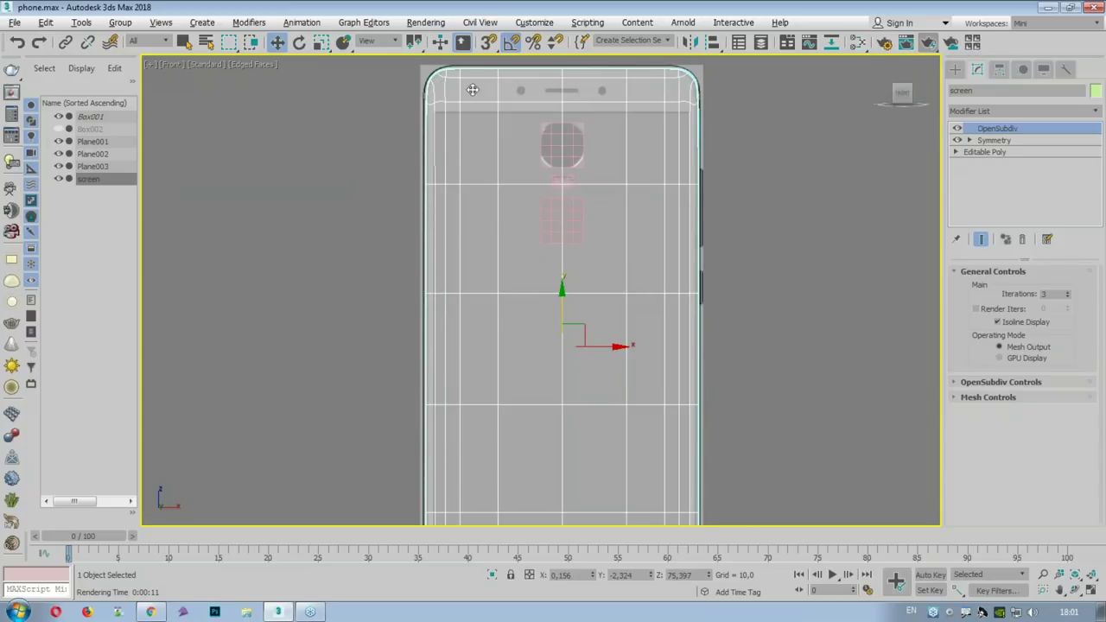
pyautogui.scroll(1, 510, 129)
pyautogui.scroll(2, 518, 132)
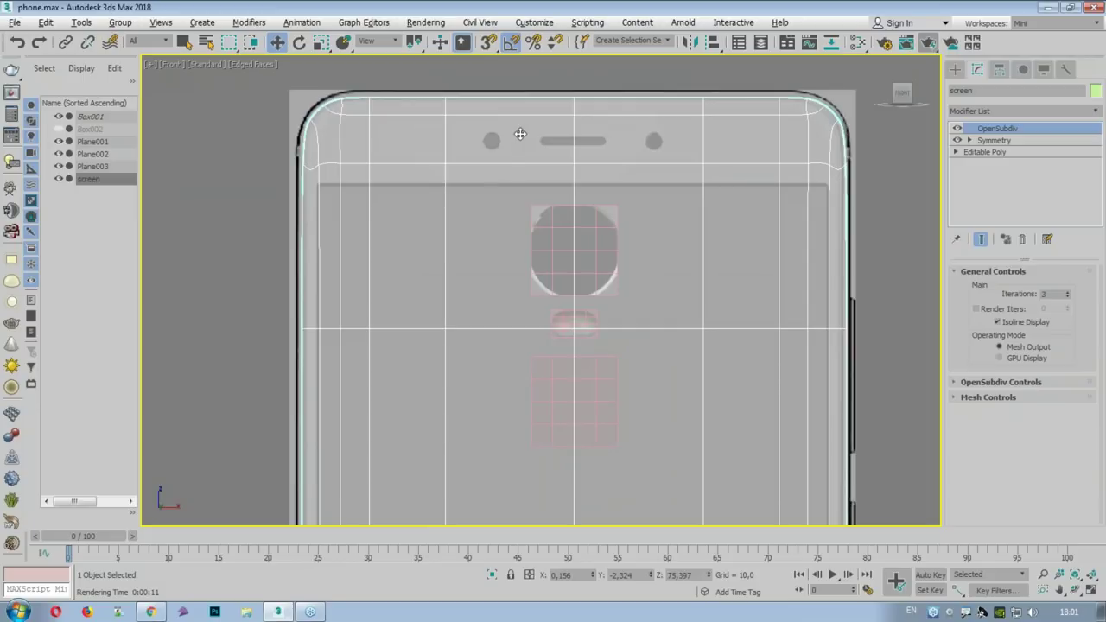
pyautogui.moveTo(296, 127); pyautogui.dragTo(834, 134)
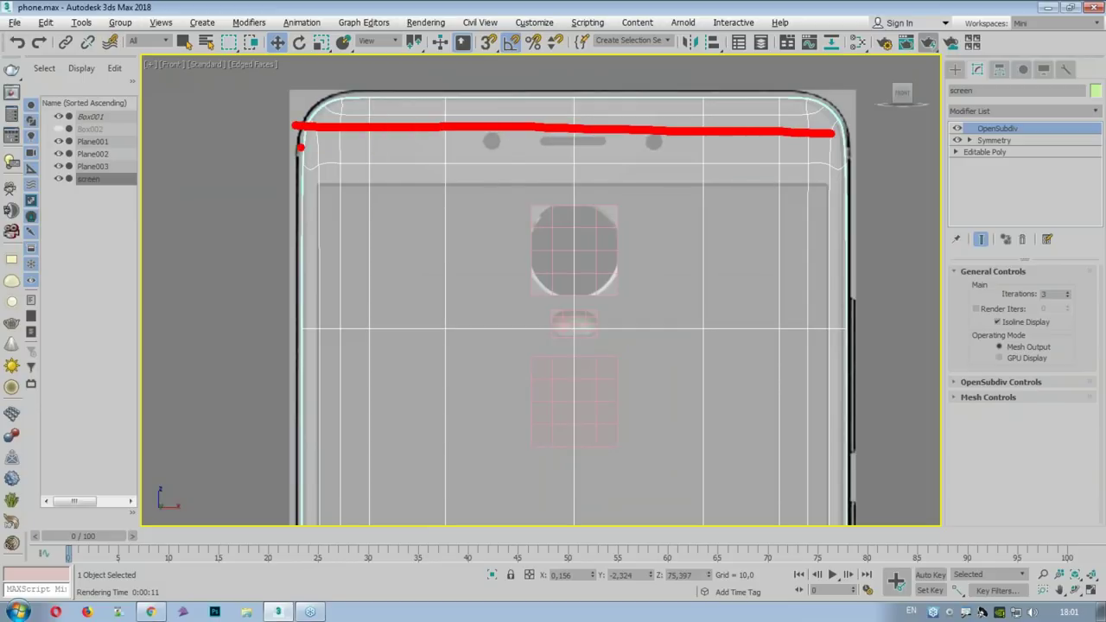
pyautogui.moveTo(297, 146); pyautogui.dragTo(815, 156)
pyautogui.moveTo(469, 93); pyautogui.dragTo(472, 197)
pyautogui.moveTo(500, 97); pyautogui.dragTo(499, 197)
pyautogui.moveTo(542, 84); pyautogui.dragTo(560, 186)
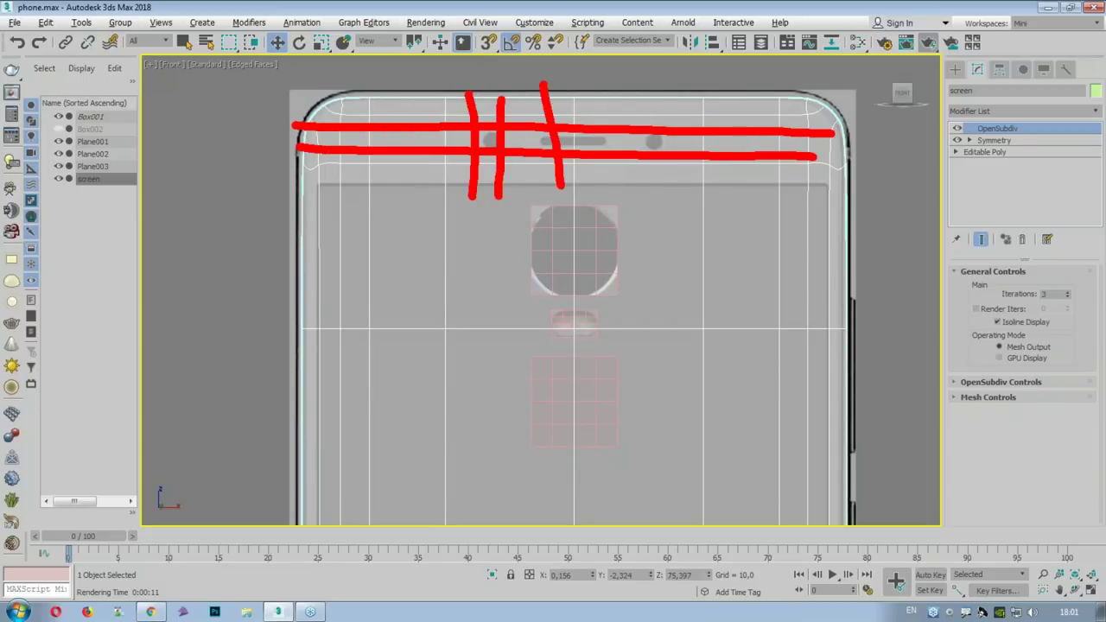
pyautogui.moveTo(622, 86); pyautogui.dragTo(618, 205)
pyautogui.moveTo(640, 118); pyautogui.dragTo(653, 191)
pyautogui.moveTo(666, 95); pyautogui.dragTo(669, 202)
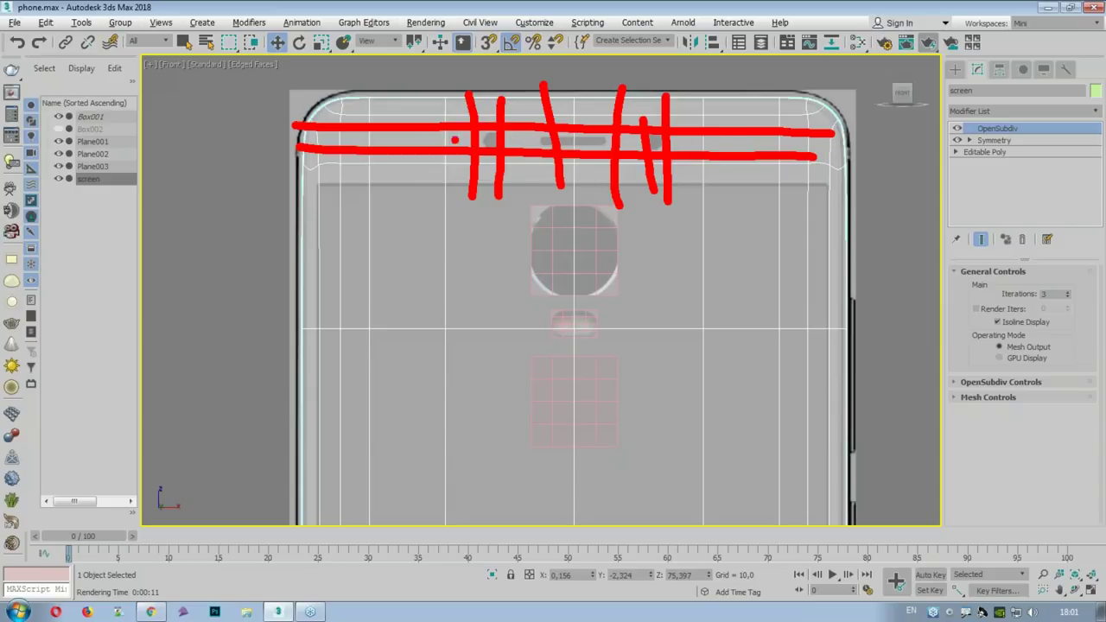
pyautogui.press('Escape')
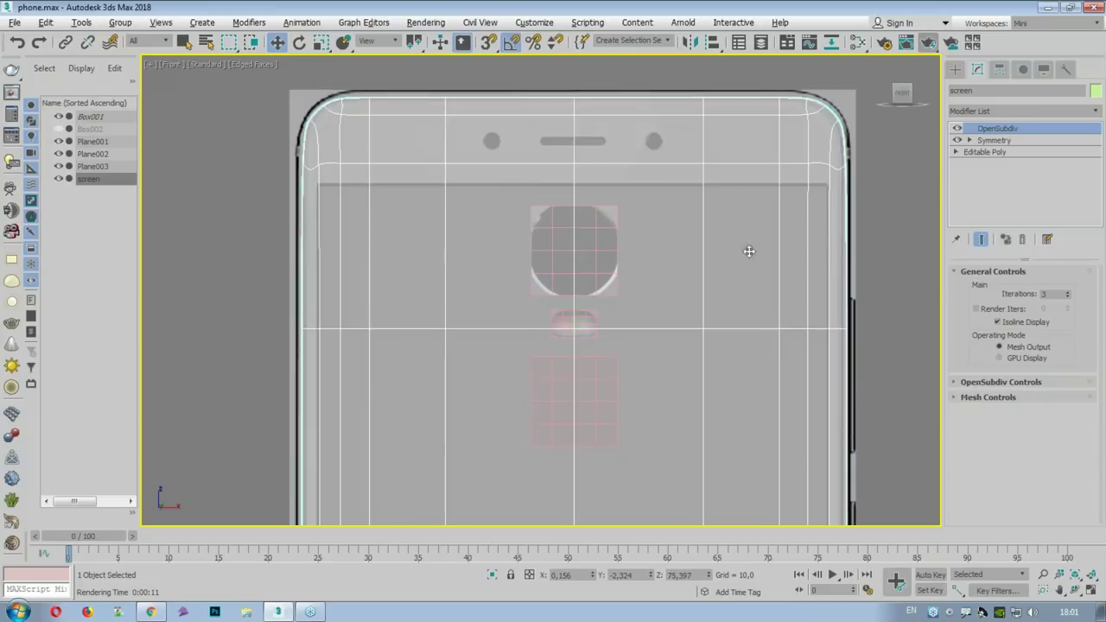
pyautogui.scroll(-3, 767, 247)
# Step: Hide the three small detail planes on the phone
pyautogui.moveTo(620, 326); pyautogui.dragTo(619, 326)
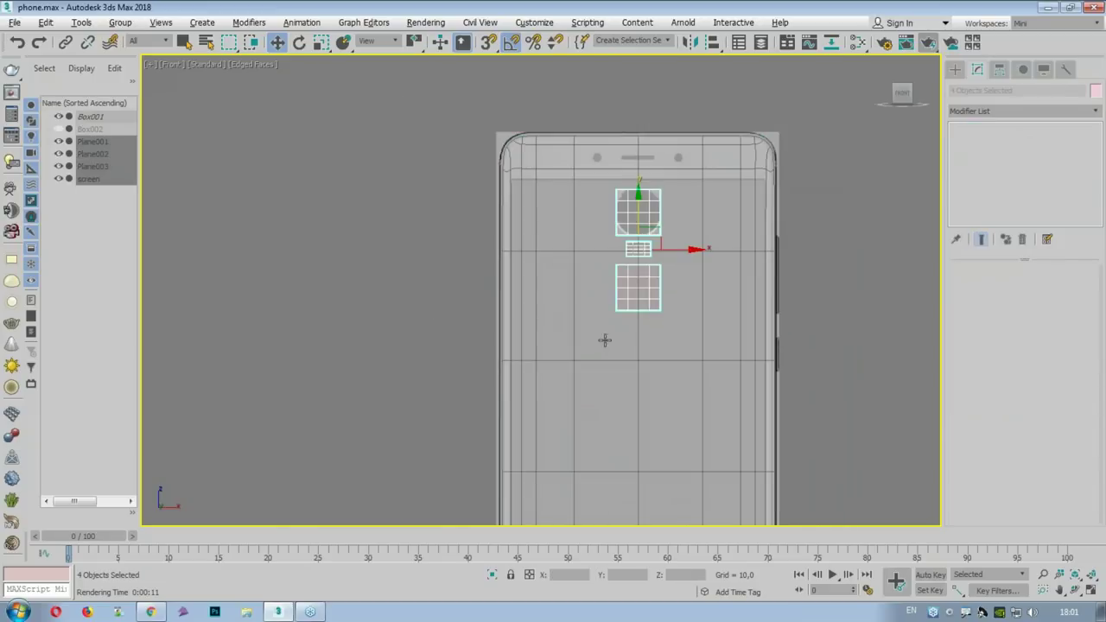
pyautogui.rightClick(650, 265)
pyautogui.click(671, 216)
# Step: Select the screen's base Editable Poly at Edge level and marquee its top vertical edges
pyautogui.click(734, 207)
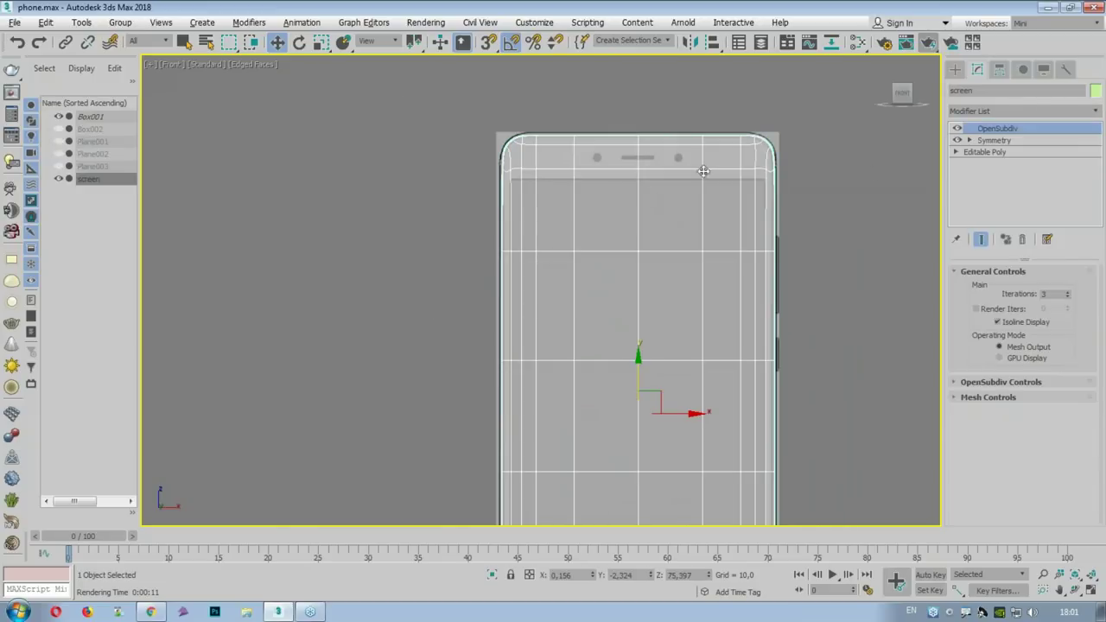
pyautogui.click(983, 152)
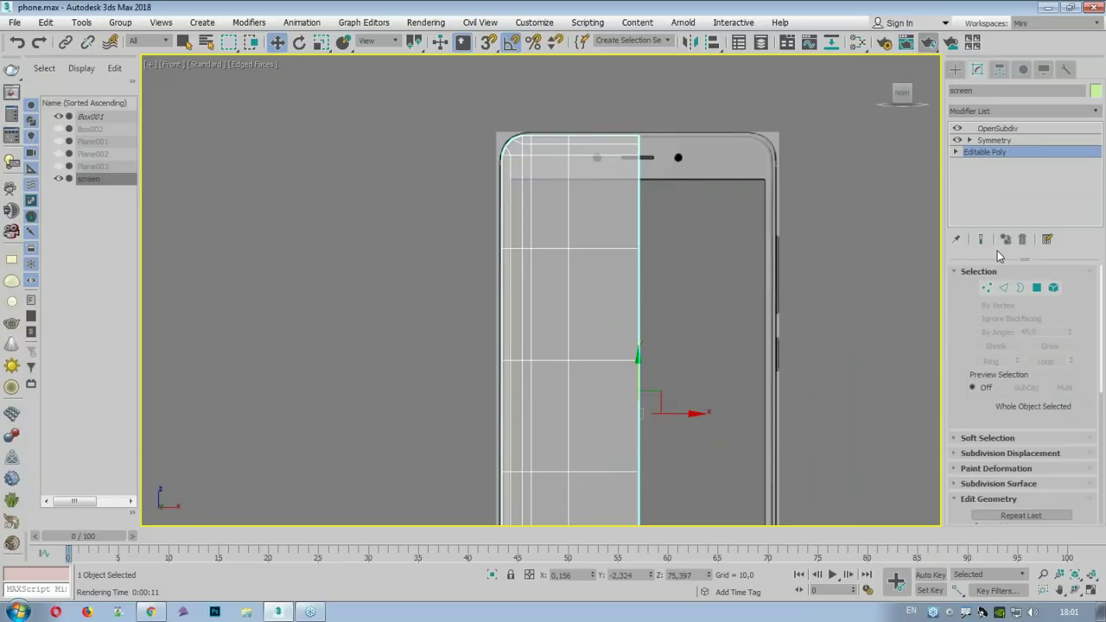
pyautogui.click(1000, 287)
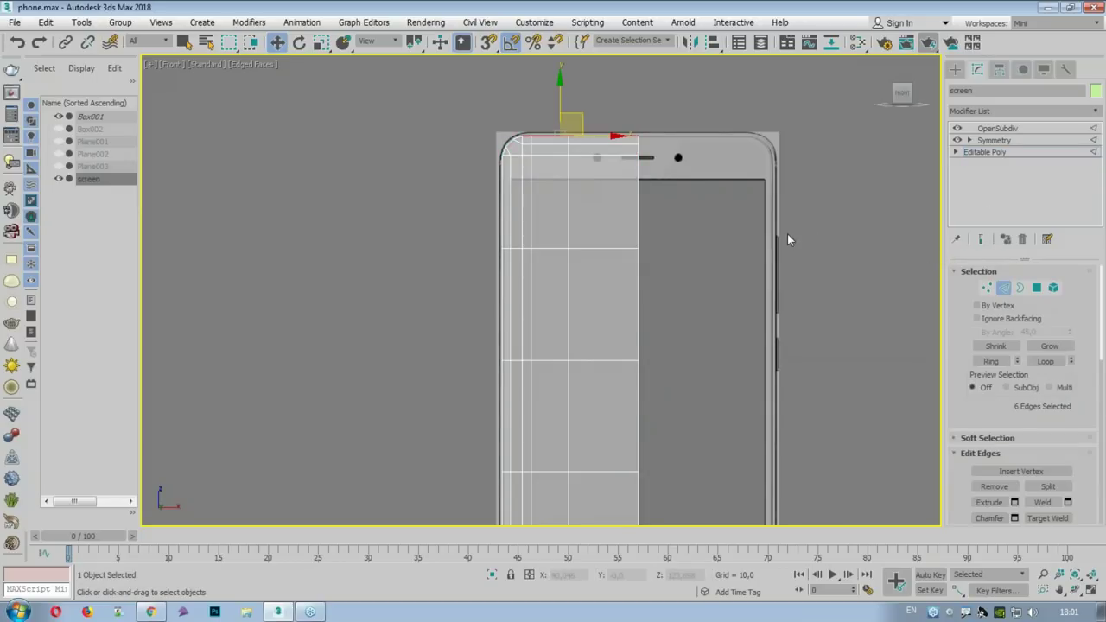
pyautogui.moveTo(714, 196); pyautogui.dragTo(704, 188)
pyautogui.scroll(2, 555, 175)
pyautogui.scroll(2, 555, 175)
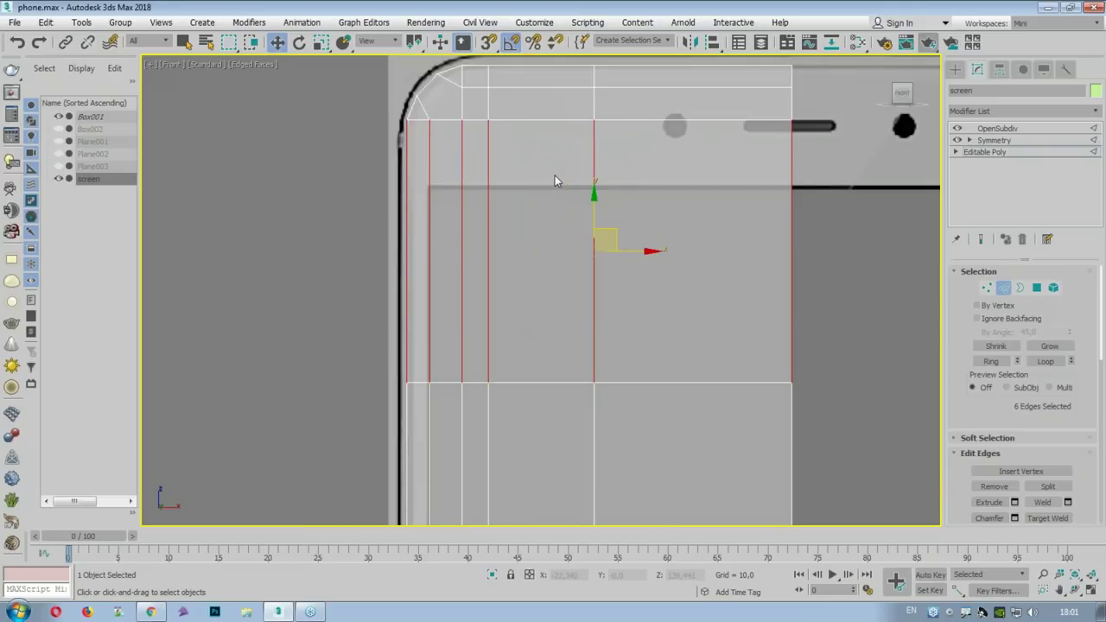
pyautogui.scroll(2, 555, 175)
pyautogui.scroll(2, 545, 152)
pyautogui.moveTo(287, 161); pyautogui.dragTo(851, 157)
pyautogui.moveTo(268, 179); pyautogui.dragTo(923, 192)
pyautogui.moveTo(328, 117)
pyautogui.mouseDown()
pyautogui.moveTo(308, 425)
pyautogui.moveTo(342, 251)
pyautogui.moveTo(337, 420)
pyautogui.mouseUp()
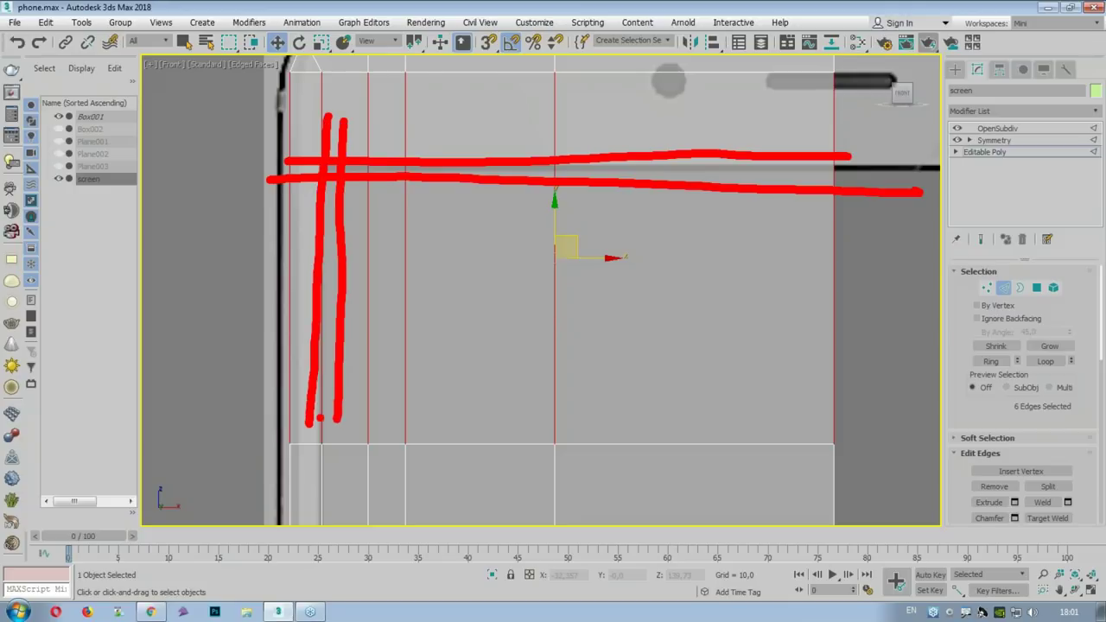
pyautogui.press('Escape')
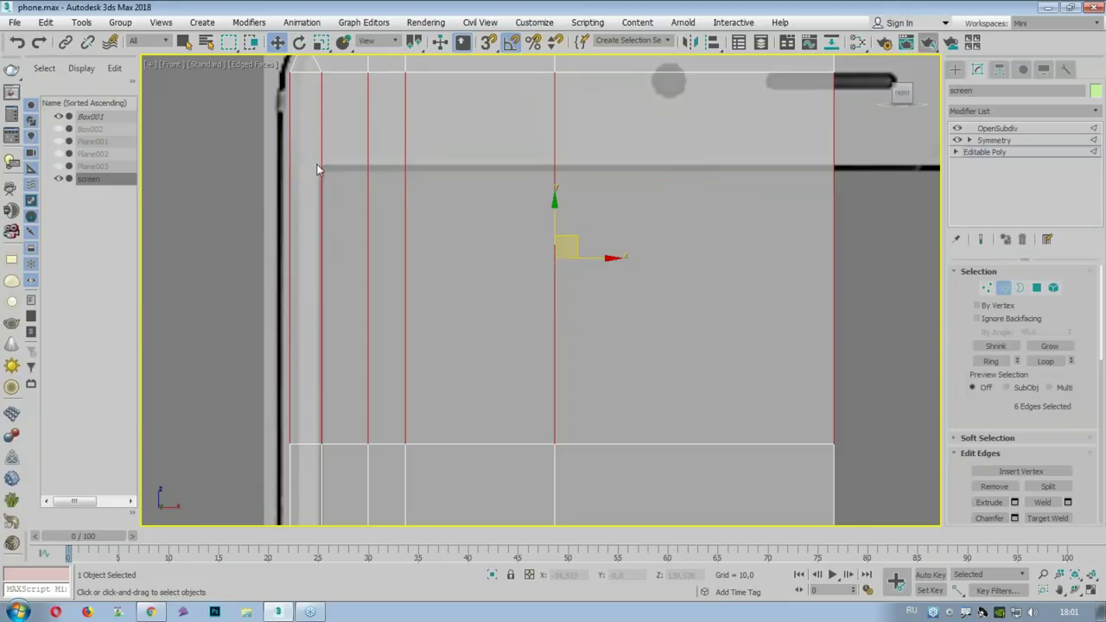
# Step: Redo the marquee so exactly the six vertical edges along the screen top are selected
pyautogui.scroll(5, 316, 164)
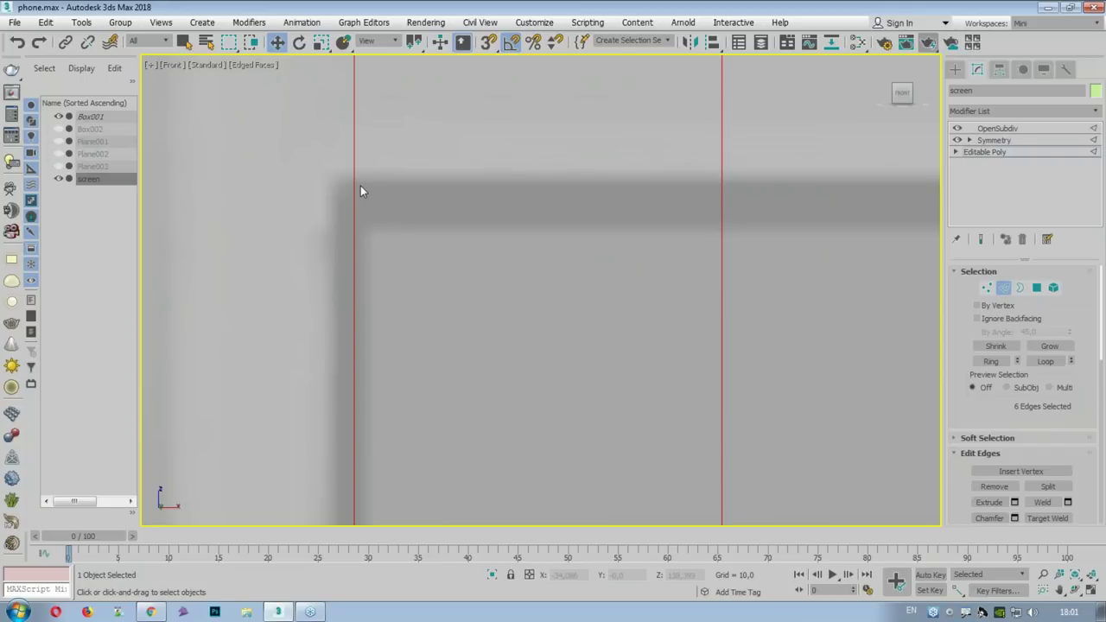
pyautogui.moveTo(295, 177); pyautogui.dragTo(668, 188)
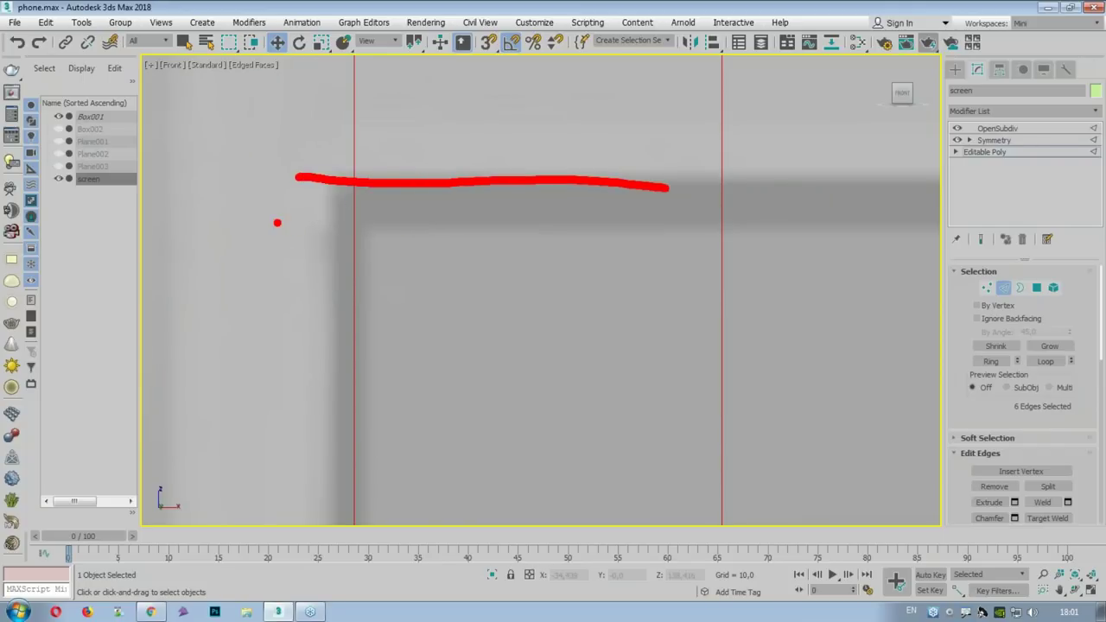
pyautogui.moveTo(276, 223); pyautogui.dragTo(577, 227)
pyautogui.moveTo(327, 135); pyautogui.dragTo(342, 399)
pyautogui.moveTo(363, 137); pyautogui.dragTo(361, 422)
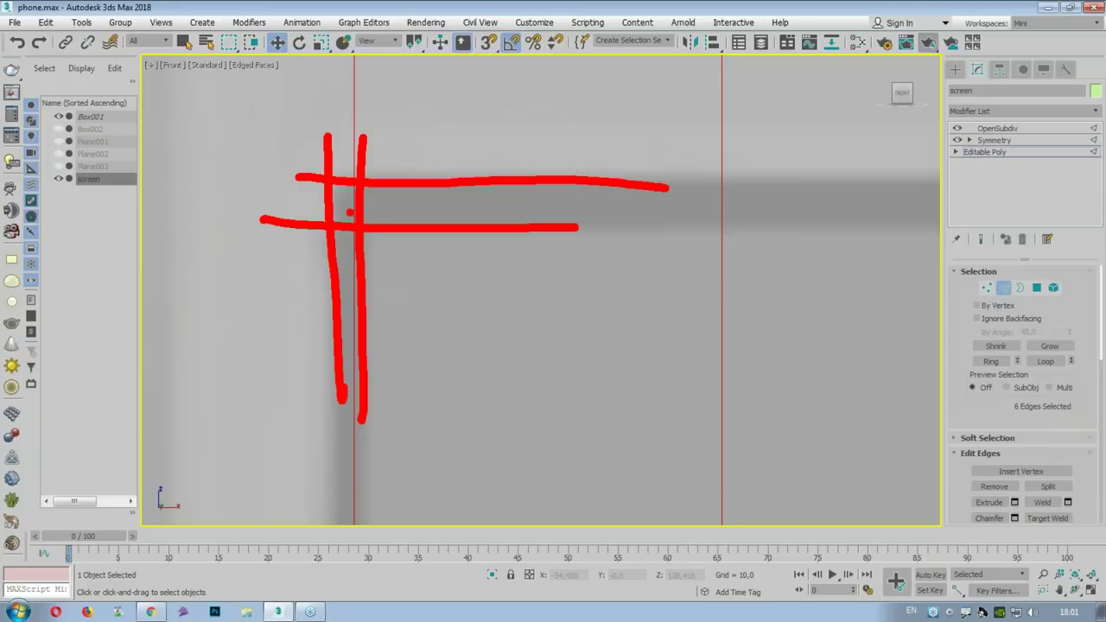
pyautogui.moveTo(461, 350); pyautogui.dragTo(807, 360)
pyautogui.moveTo(616, 259); pyautogui.dragTo(611, 508)
pyautogui.moveTo(724, 361)
pyautogui.mouseDown()
pyautogui.moveTo(631, 577)
pyautogui.moveTo(883, 380)
pyautogui.moveTo(635, 608)
pyautogui.mouseUp()
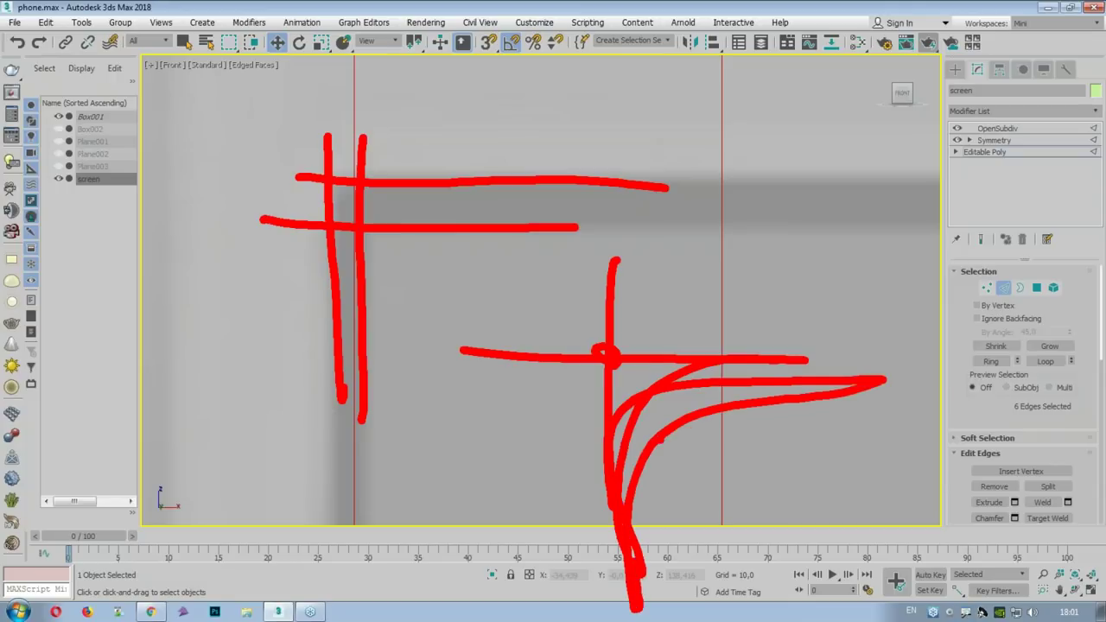
pyautogui.scroll(-3, 513, 274)
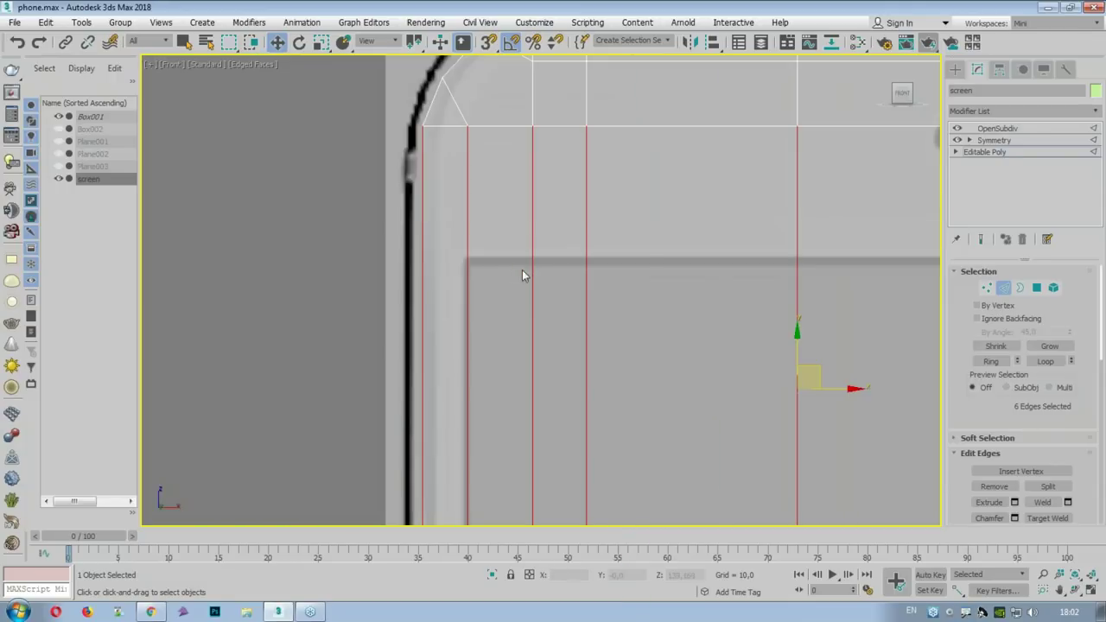
pyautogui.scroll(-2, 552, 308)
pyautogui.scroll(-1, 432, 160)
pyautogui.scroll(2, 432, 160)
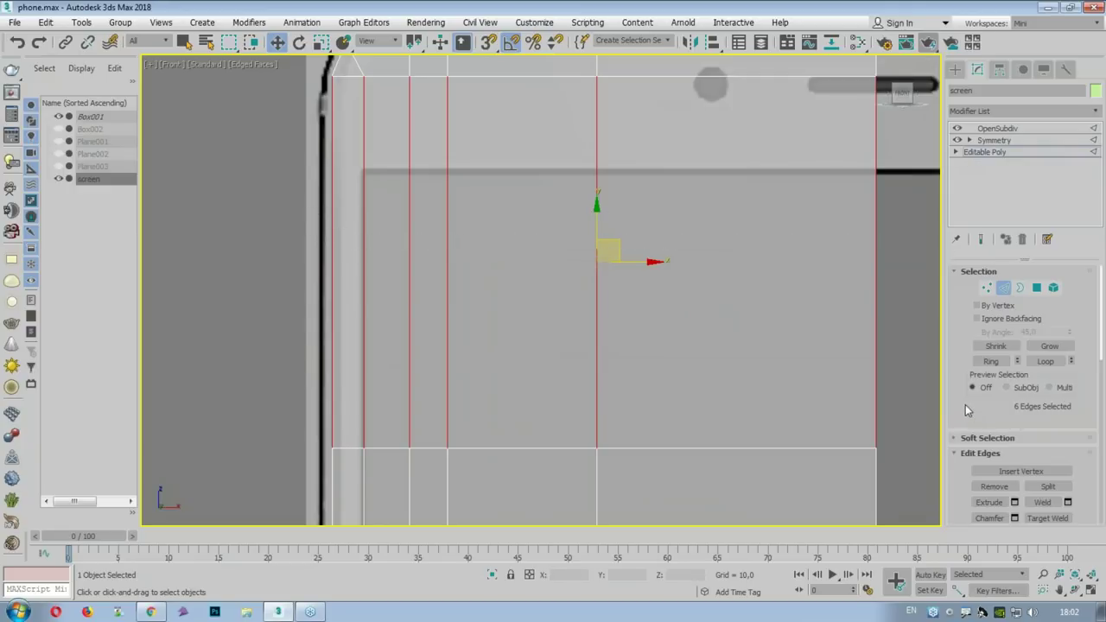
pyautogui.scroll(-4, 964, 404)
# Step: Connect a horizontal edge across the top verticals and slide it toward the top border
pyautogui.click(1042, 374)
pyautogui.moveTo(501, 290); pyautogui.dragTo(489, 127)
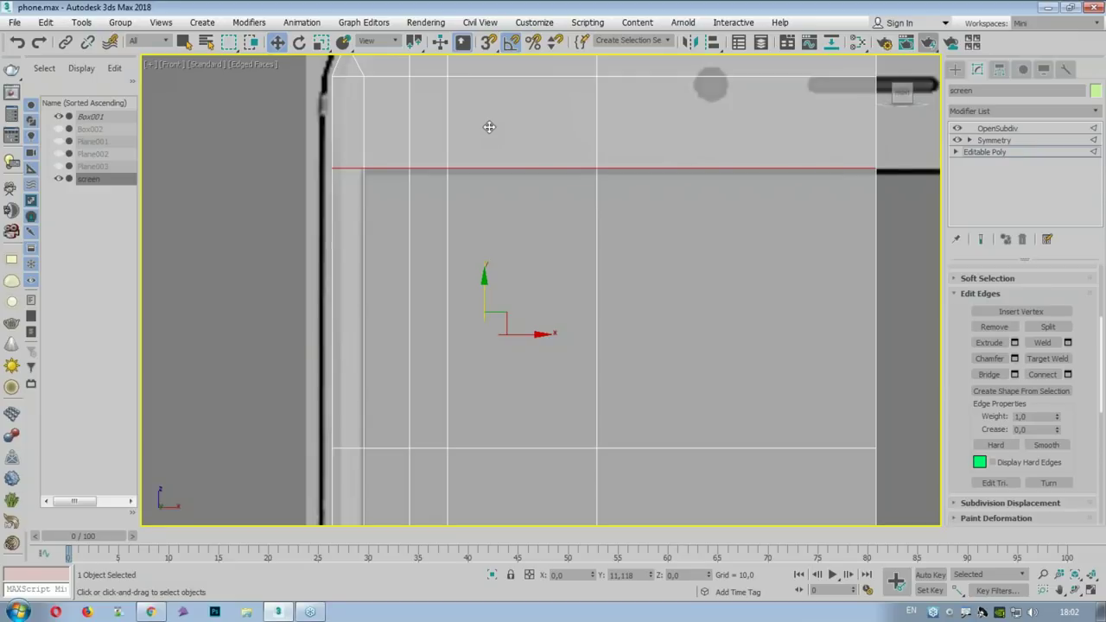
pyautogui.click(1043, 376)
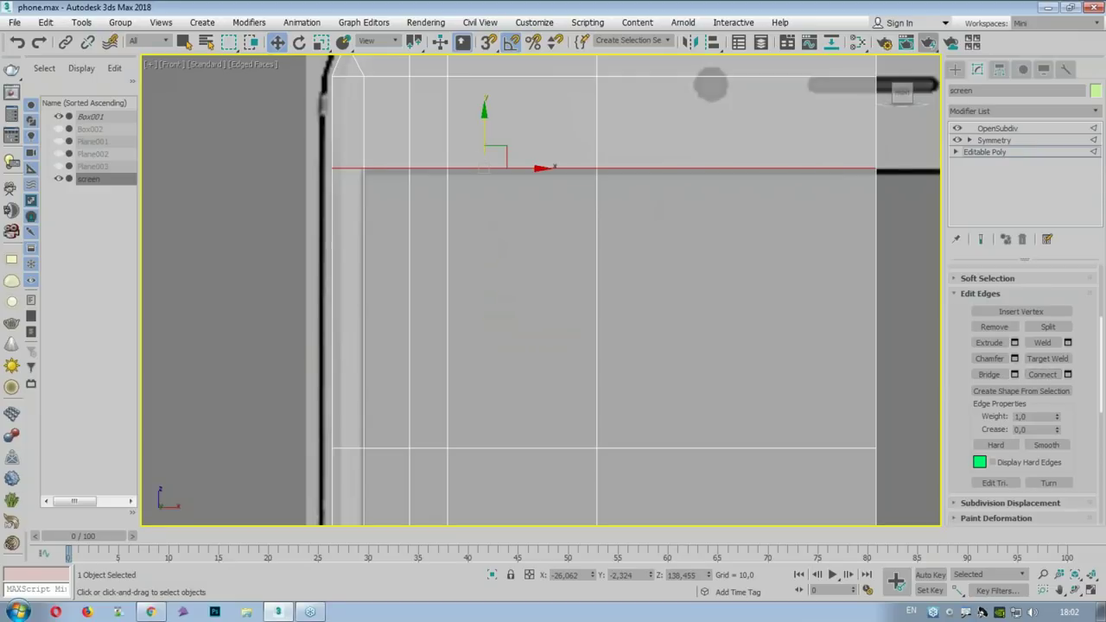
pyautogui.hotkey('ctrl', 'z')
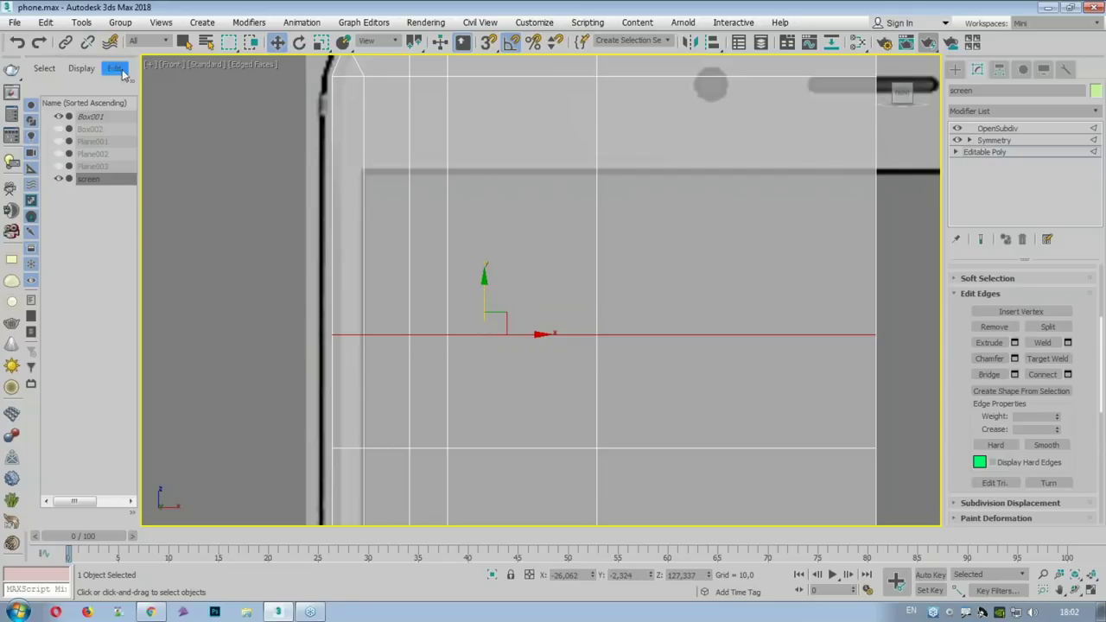
pyautogui.click(39, 42)
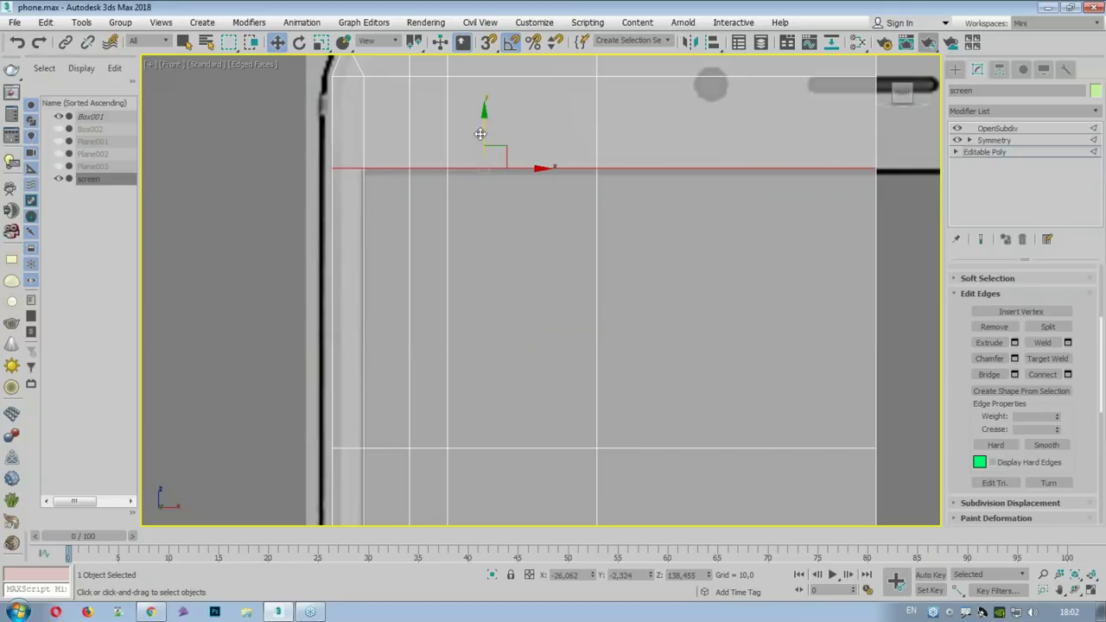
pyautogui.scroll(2, 488, 147)
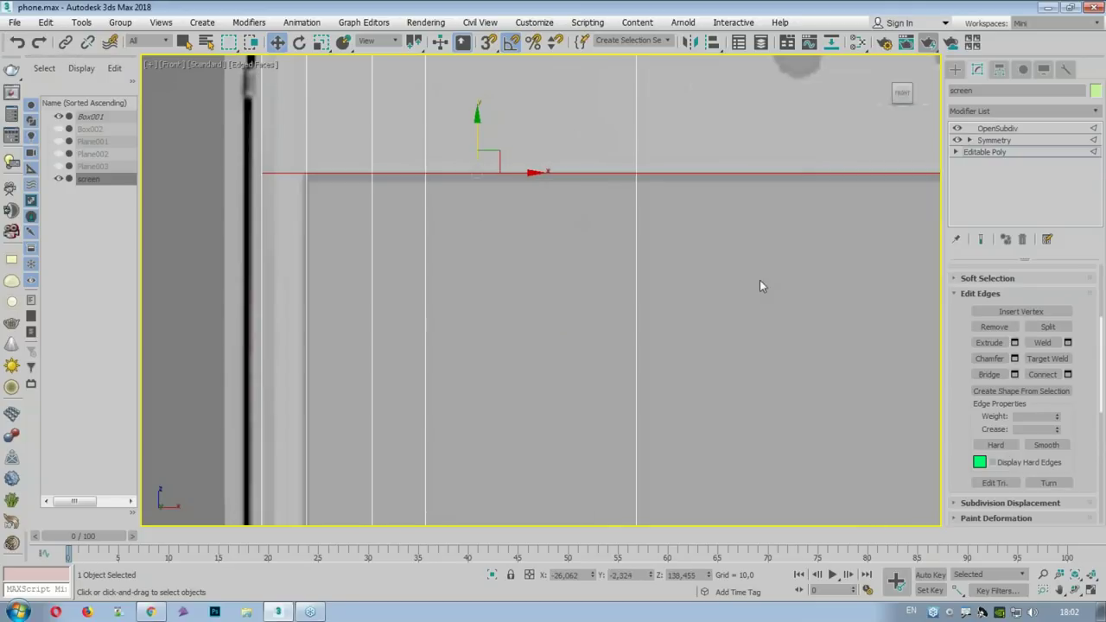
# Step: Chamfer the newly connected edge
pyautogui.click(1014, 358)
pyautogui.moveTo(549, 318); pyautogui.dragTo(560, 210)
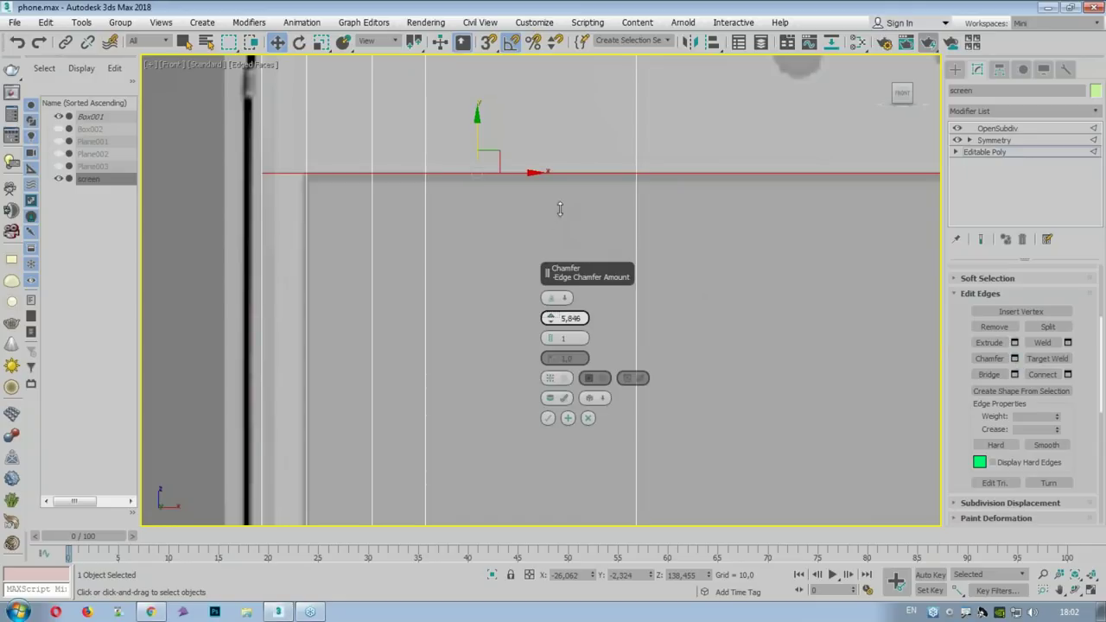
pyautogui.click(548, 417)
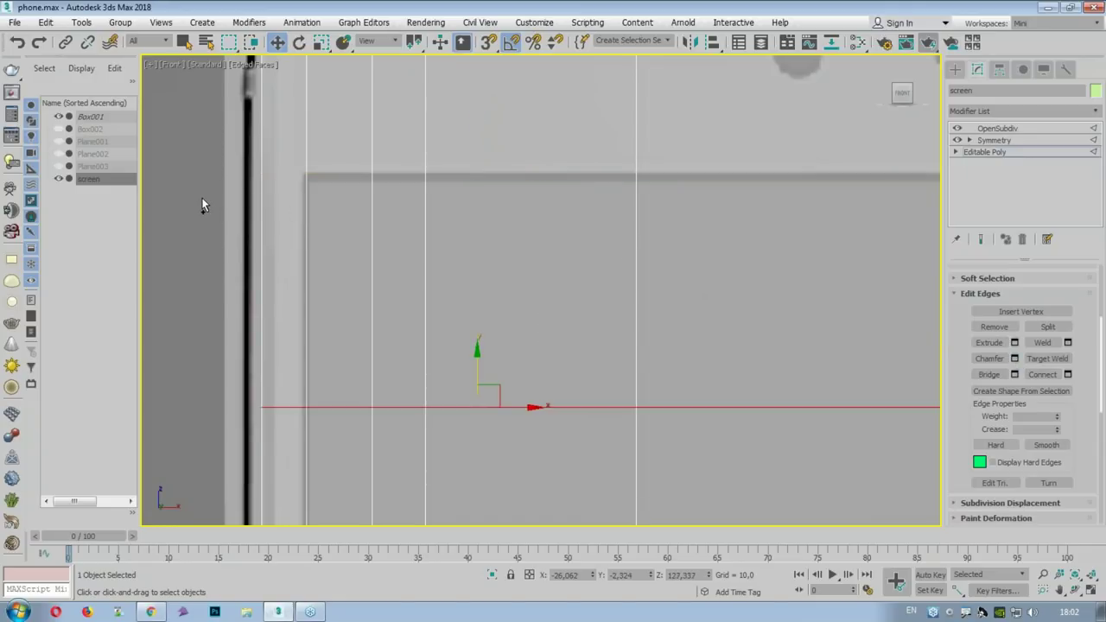
pyautogui.scroll(-5, 201, 200)
# Step: Connect another horizontal edge across the top verticals and move it to the top border
pyautogui.keyDown('shift'); pyautogui.click(367, 277); pyautogui.keyUp('shift')
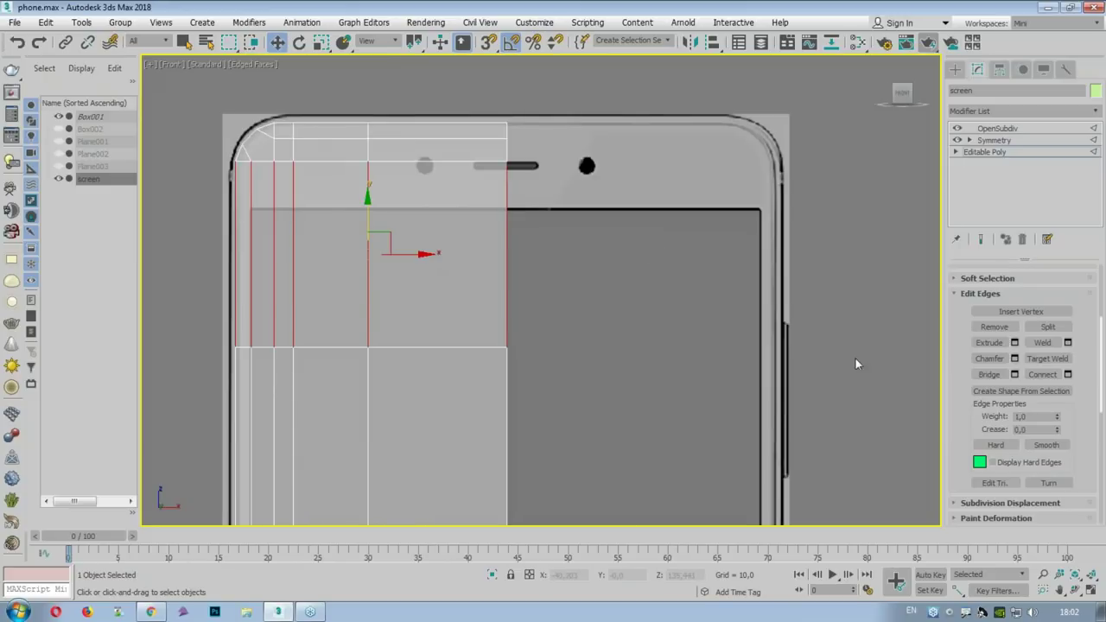
pyautogui.click(1049, 378)
pyautogui.scroll(-2, 461, 279)
pyautogui.scroll(3, 436, 272)
pyautogui.moveTo(433, 271)
pyautogui.mouseDown()
pyautogui.moveTo(443, 178)
pyautogui.moveTo(459, 156)
pyautogui.mouseUp()
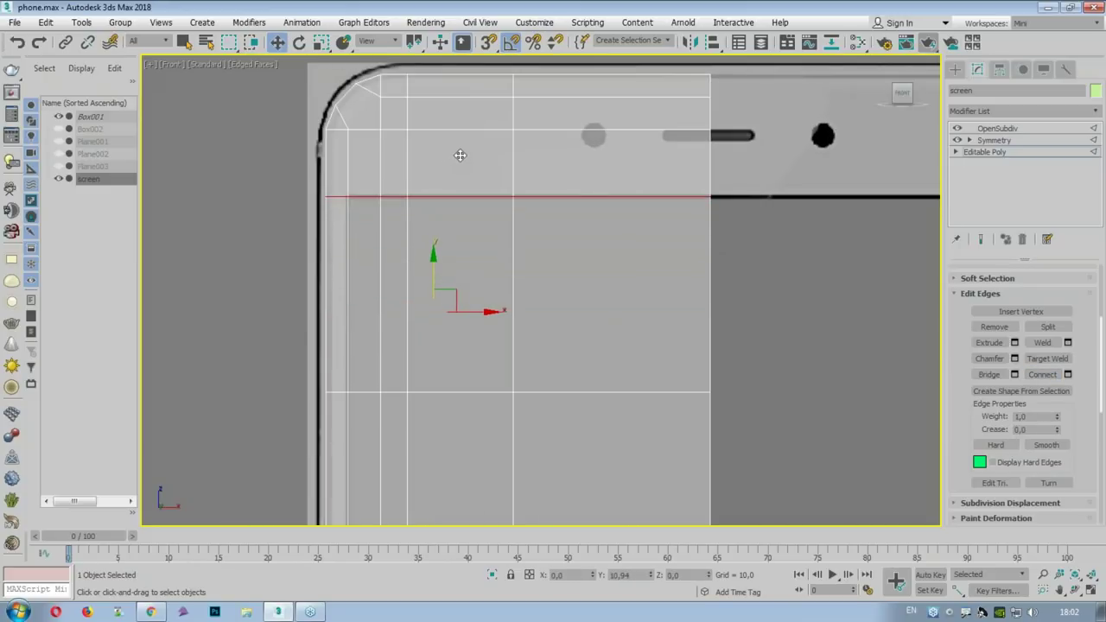
pyautogui.scroll(2, 315, 202)
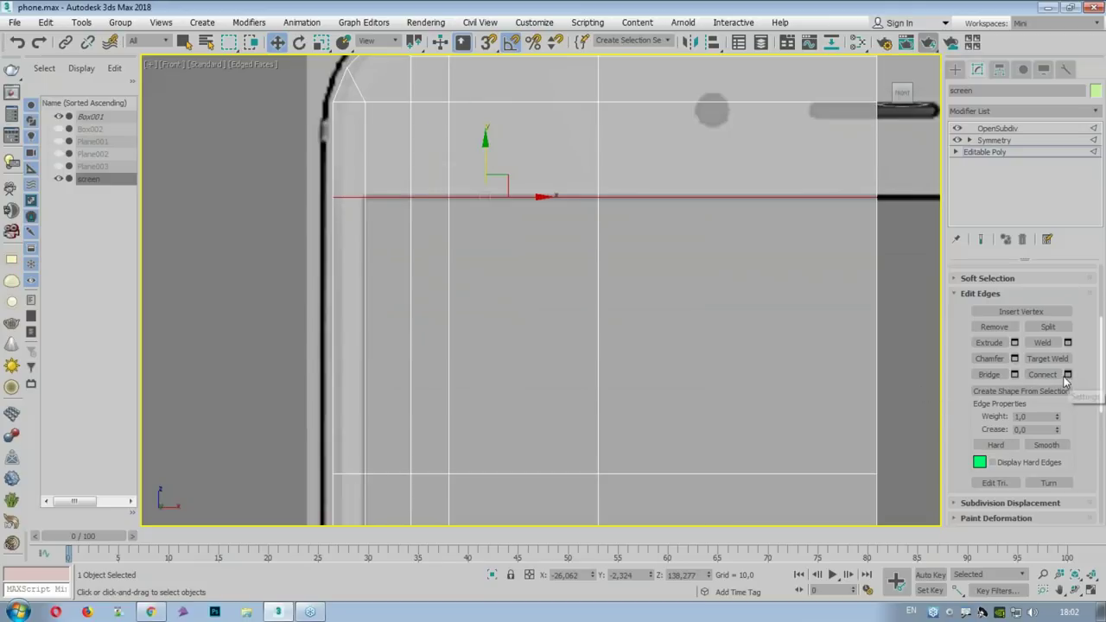
# Step: Chamfer that top-border edge into a tight pair of edges
pyautogui.click(1015, 358)
pyautogui.moveTo(547, 318); pyautogui.dragTo(548, 320)
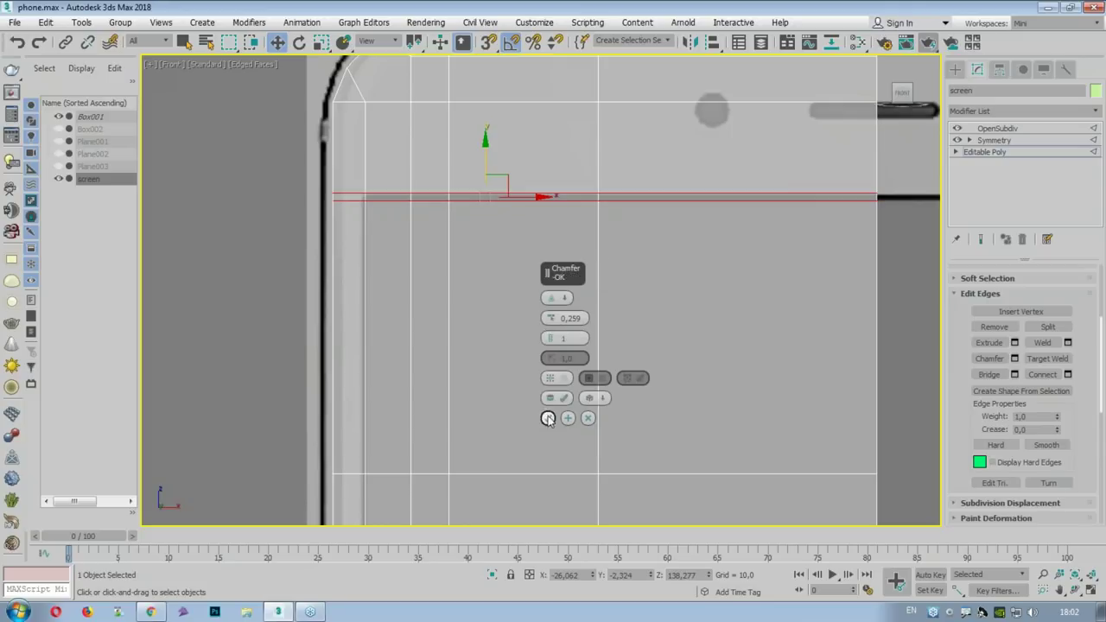
pyautogui.click(547, 417)
pyautogui.moveTo(548, 417); pyautogui.dragTo(528, 351, button='middle')
pyautogui.scroll(-3, 527, 351)
pyautogui.scroll(2, 439, 332)
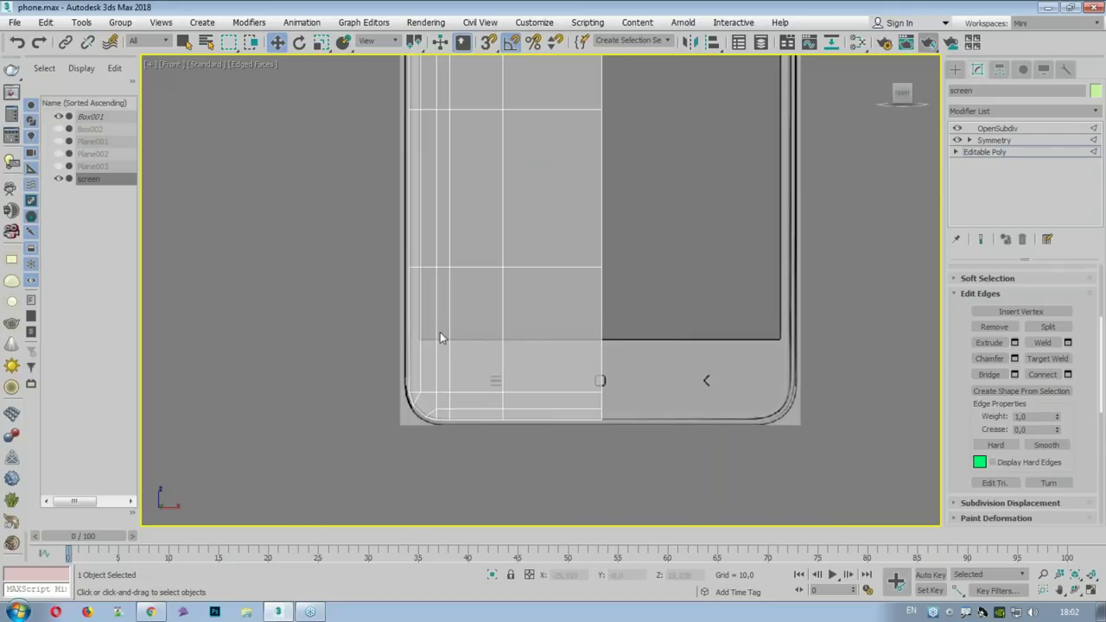
# Step: Chamfer the horizontal edge loop near the screen bottom by 0.259
pyautogui.click(604, 350)
pyautogui.scroll(2, 444, 327)
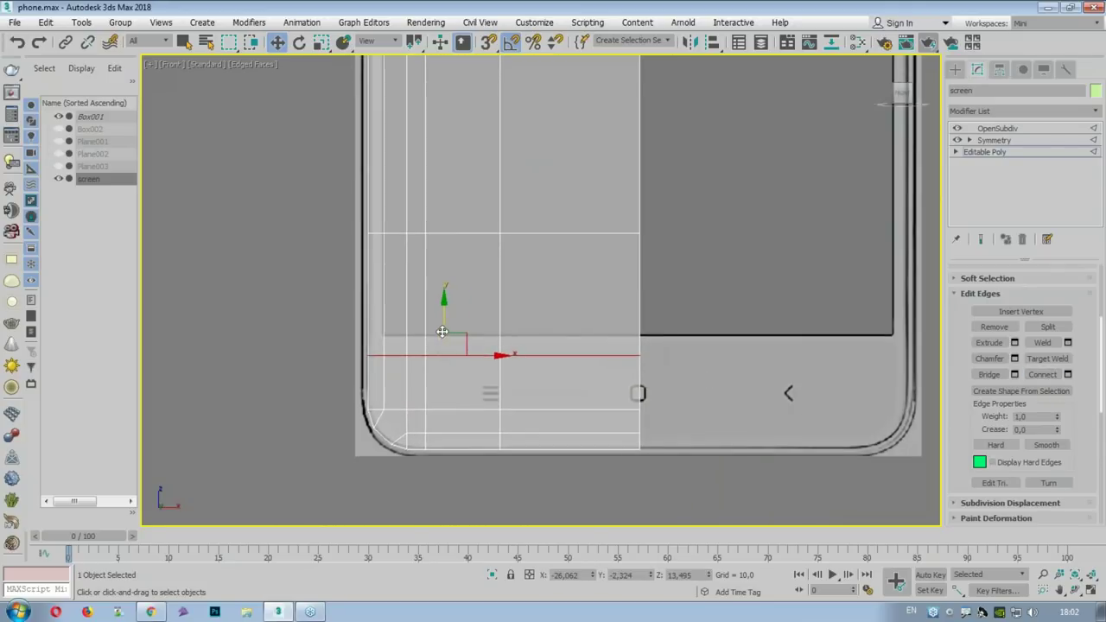
pyautogui.click(445, 335)
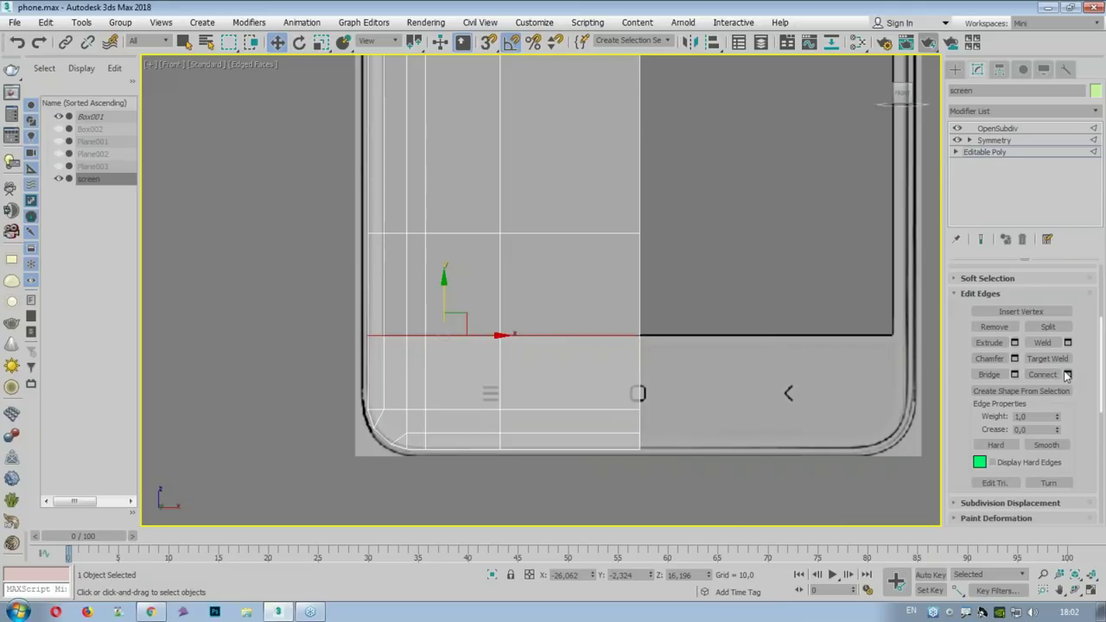
pyautogui.click(1014, 358)
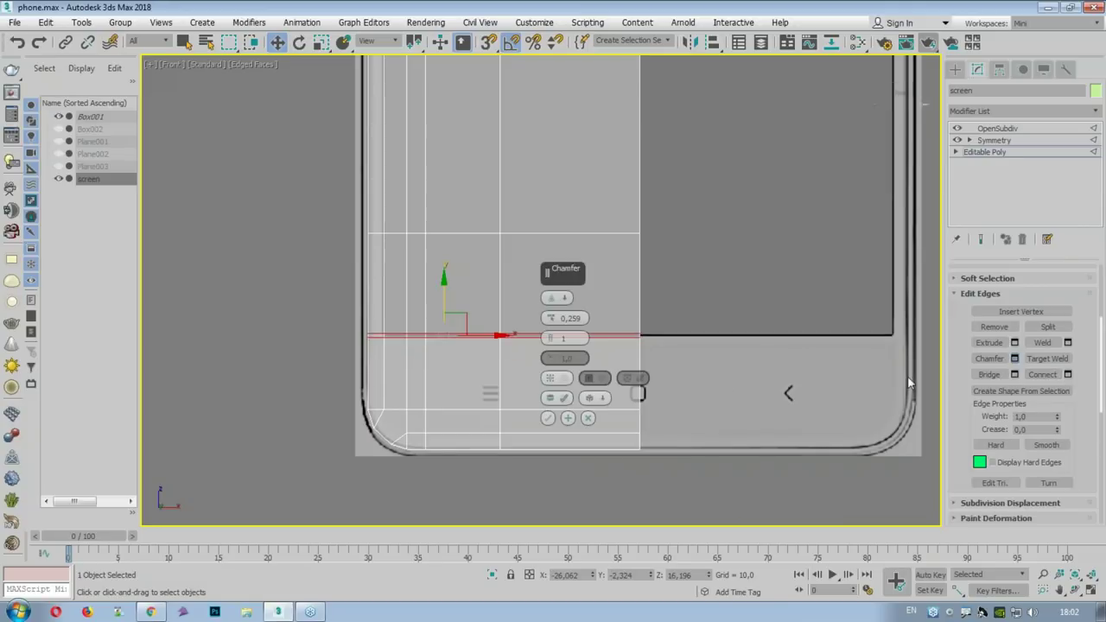
pyautogui.click(551, 416)
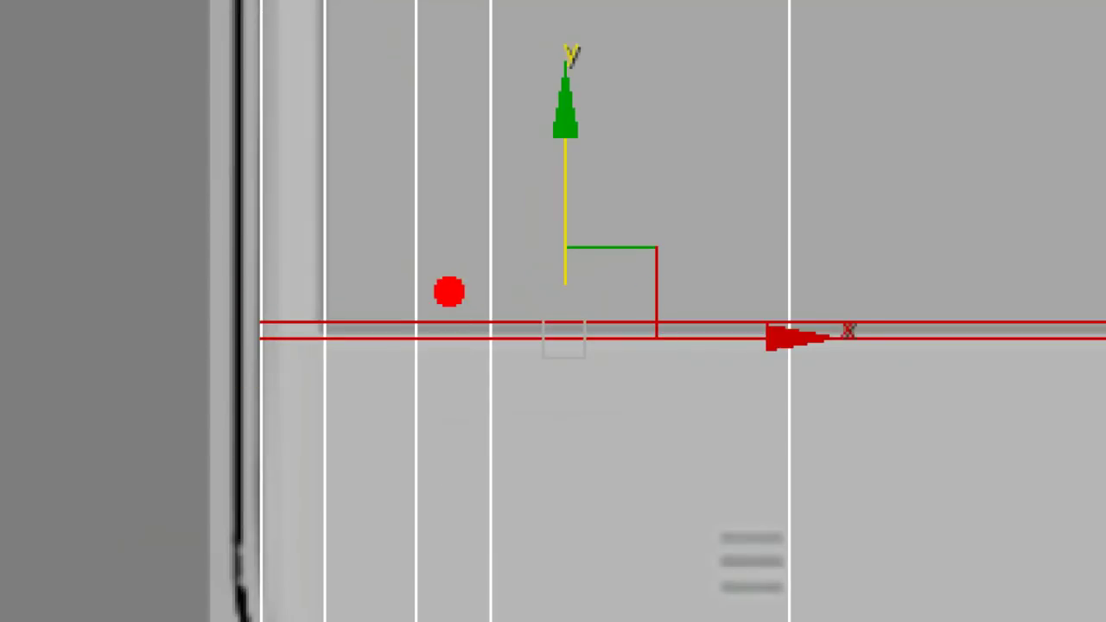
pyautogui.moveTo(639, 428); pyautogui.dragTo(486, 362)
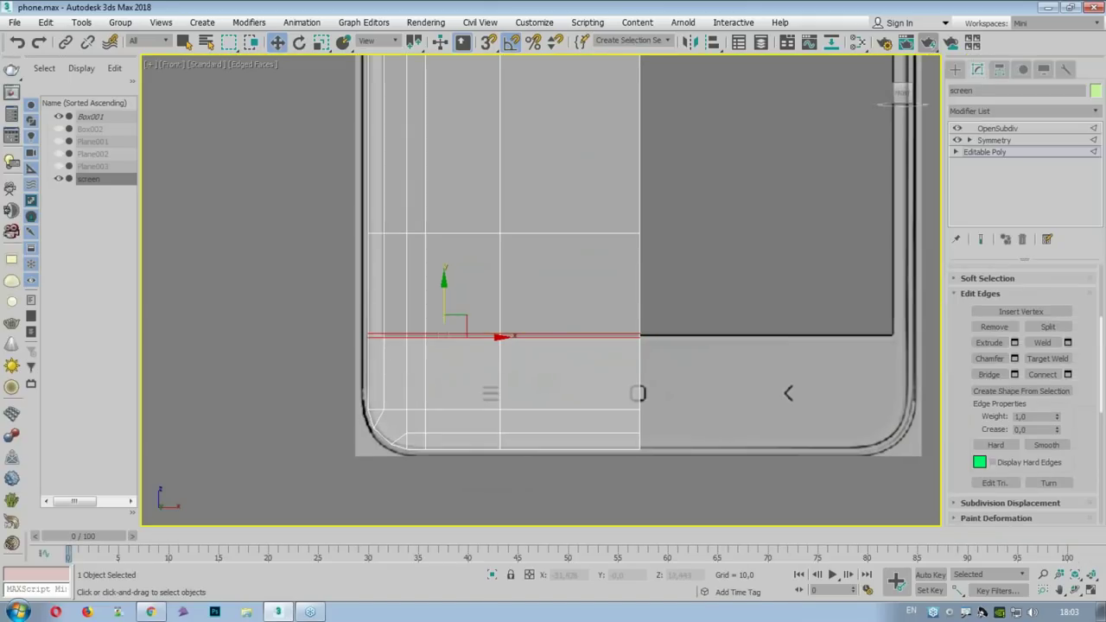
pyautogui.click(381, 294)
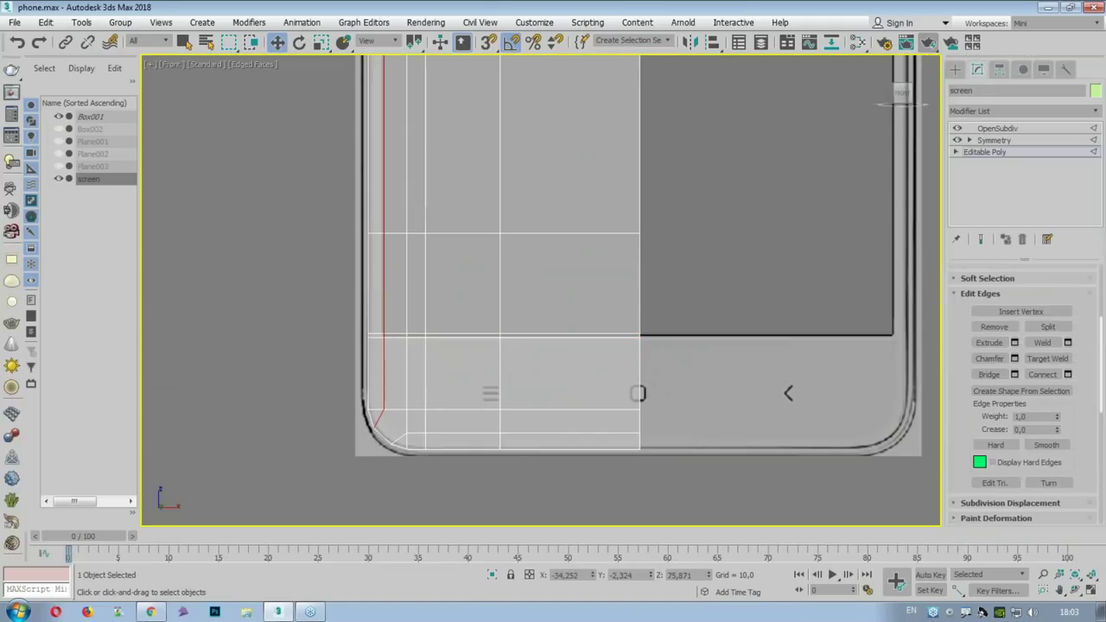
# Step: Chamfer the screen's left vertical edge by 0.259
pyautogui.scroll(5, 380, 313)
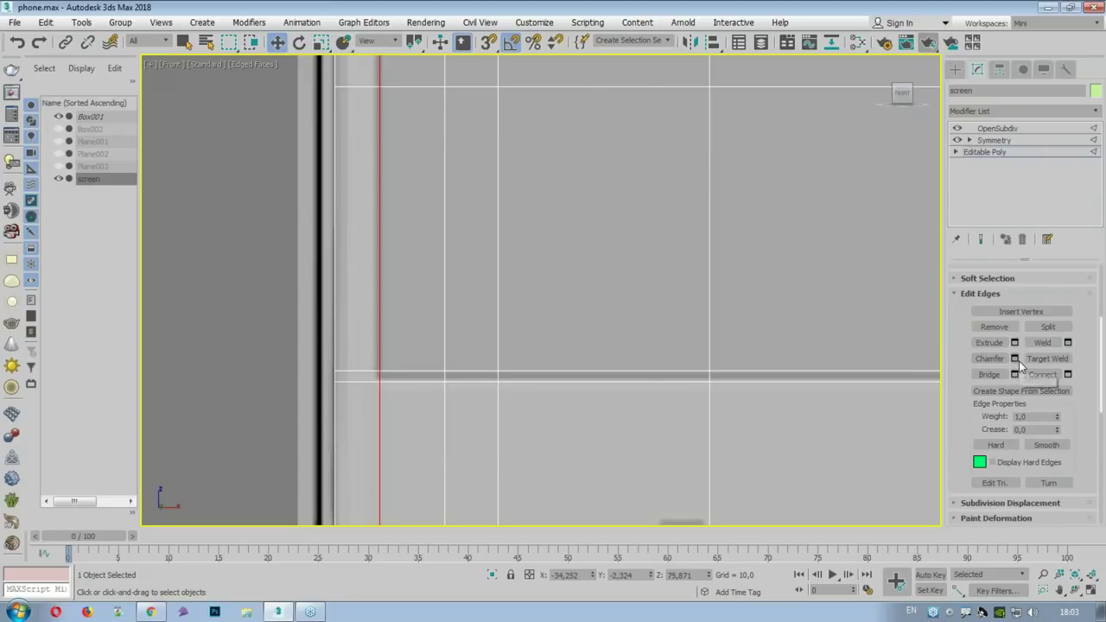
pyautogui.click(1014, 358)
pyautogui.click(547, 419)
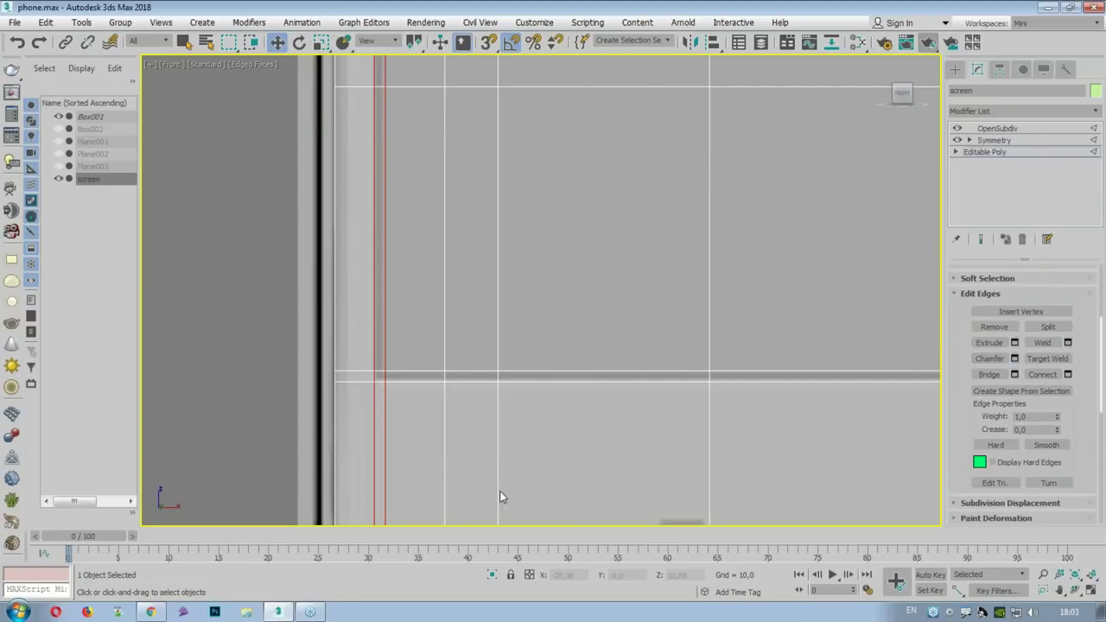
pyautogui.scroll(3, 565, 192)
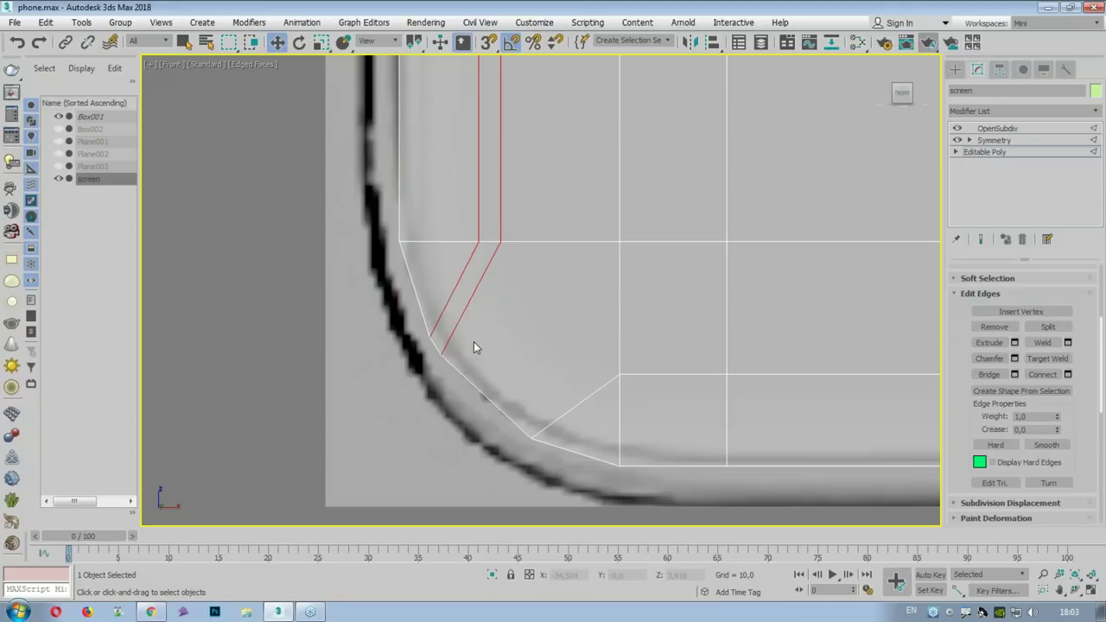
# Step: Turn on Show End Result and select a rounded-corner vertex at Vertex level
pyautogui.click(982, 242)
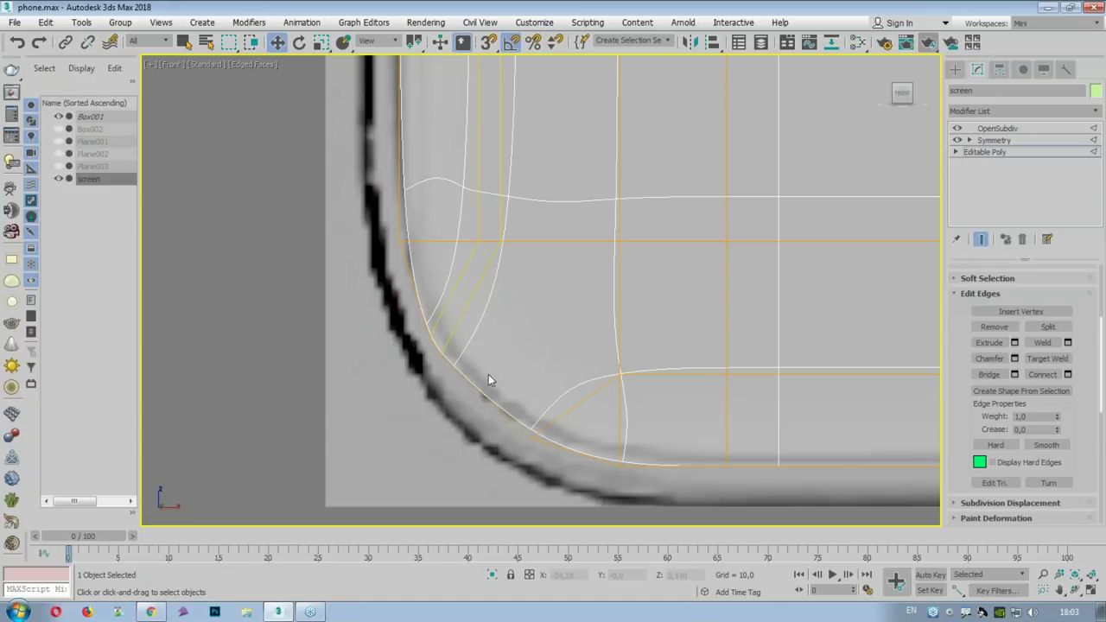
pyautogui.click(953, 151)
pyautogui.press('1')
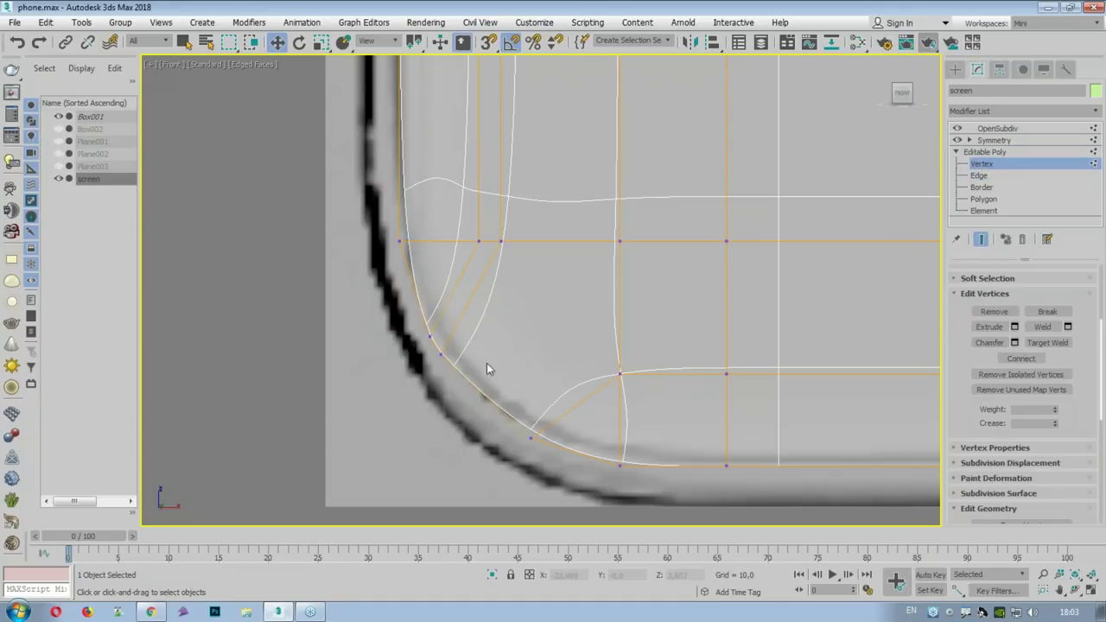
pyautogui.moveTo(464, 351); pyautogui.dragTo(466, 354)
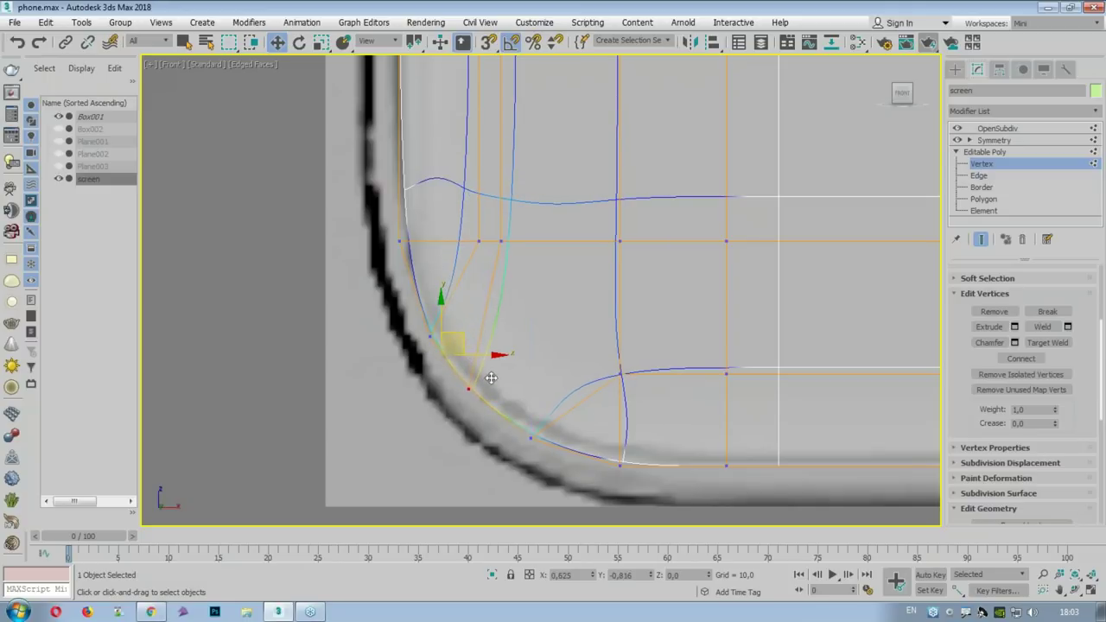
pyautogui.scroll(-1, 494, 382)
pyautogui.scroll(-3, 494, 383)
pyautogui.scroll(-2, 494, 383)
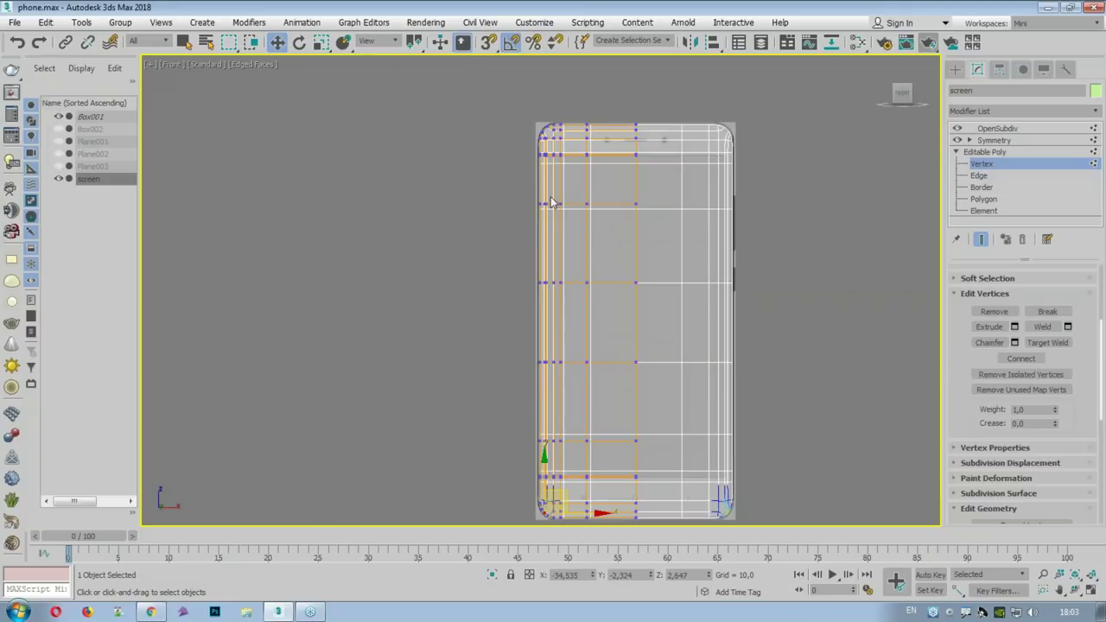
pyautogui.scroll(4, 548, 130)
# Step: Move the top-left corner vertex up to follow the rounding, then turn off Show End Result
pyautogui.click(515, 162)
pyautogui.scroll(3, 516, 159)
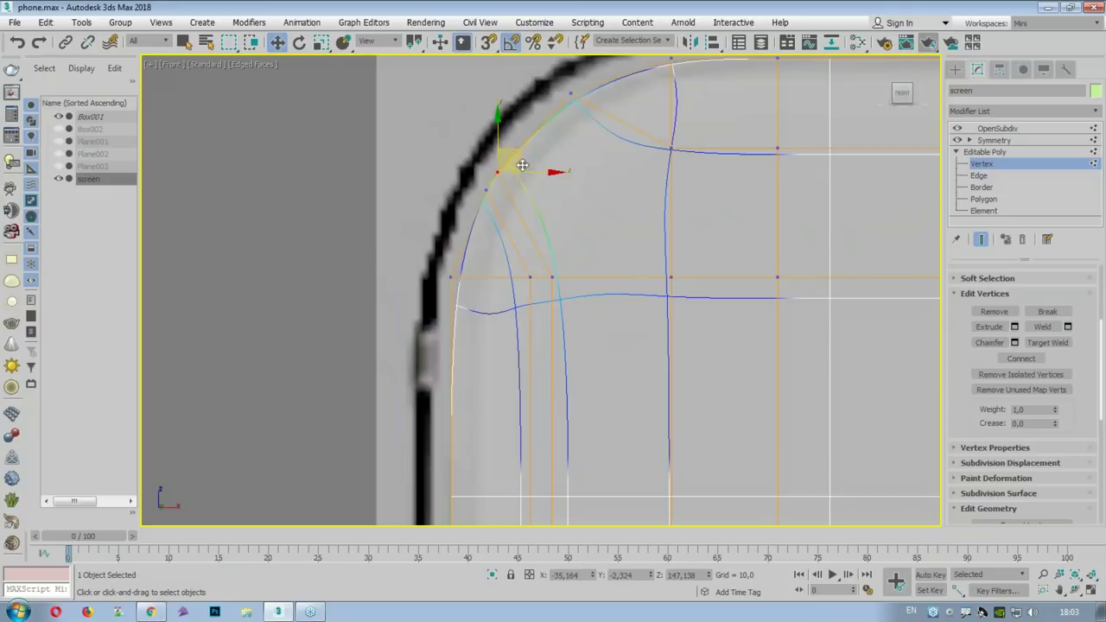
pyautogui.moveTo(546, 138); pyautogui.dragTo(546, 124)
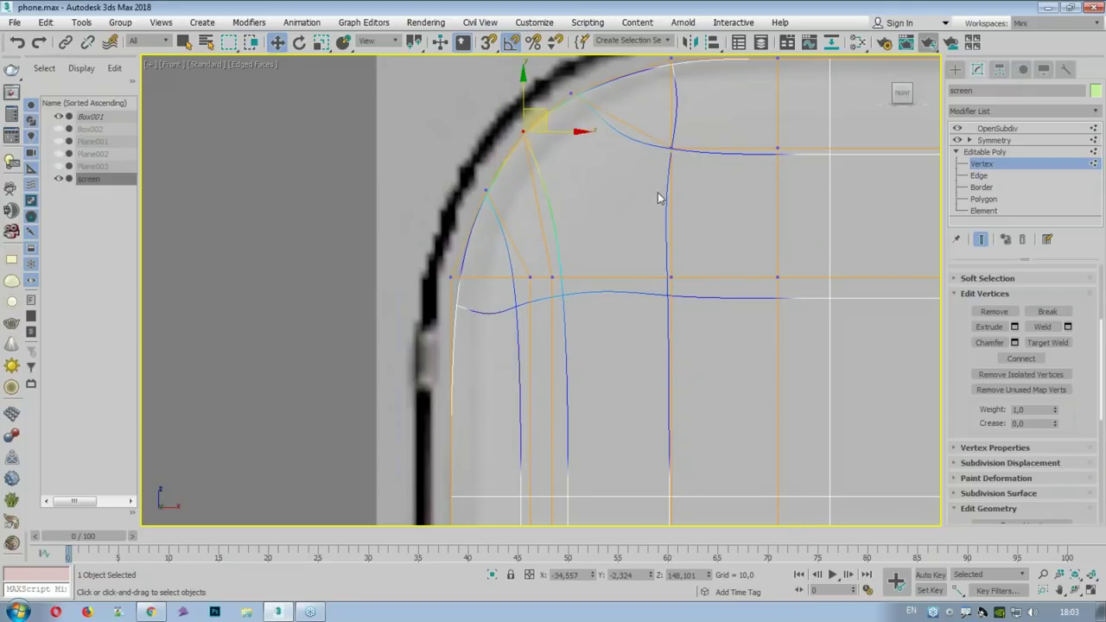
pyautogui.scroll(-5, 618, 170)
pyautogui.scroll(-2, 679, 304)
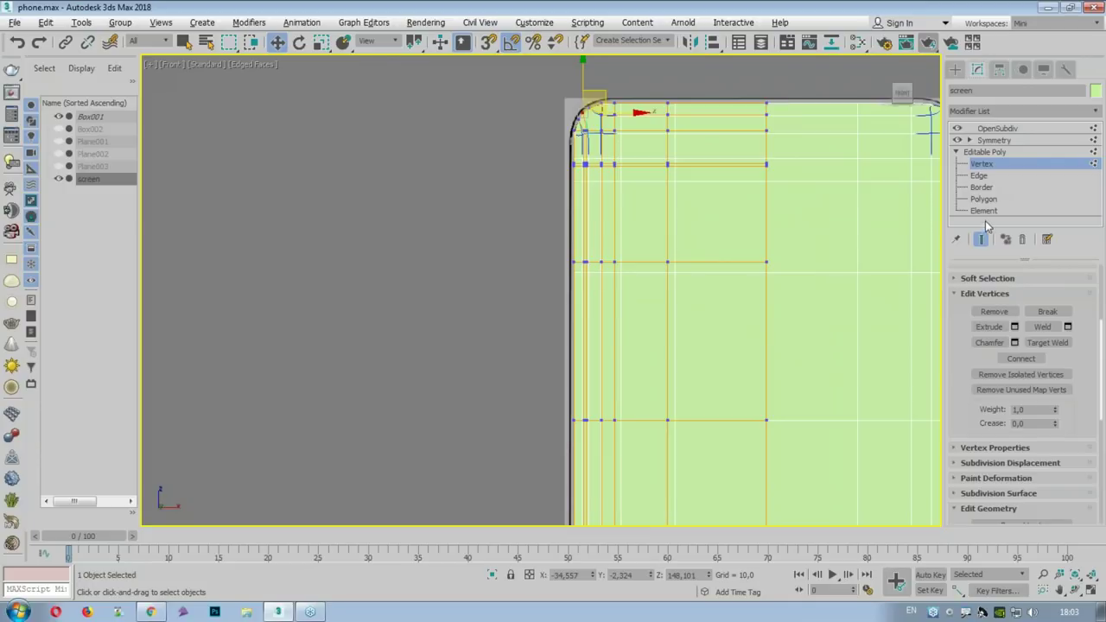
pyautogui.click(980, 239)
# Step: Switch the screen mesh to Polygon level, restoring the previous selection after a stray deselect
pyautogui.moveTo(660, 195); pyautogui.dragTo(657, 158, button='middle')
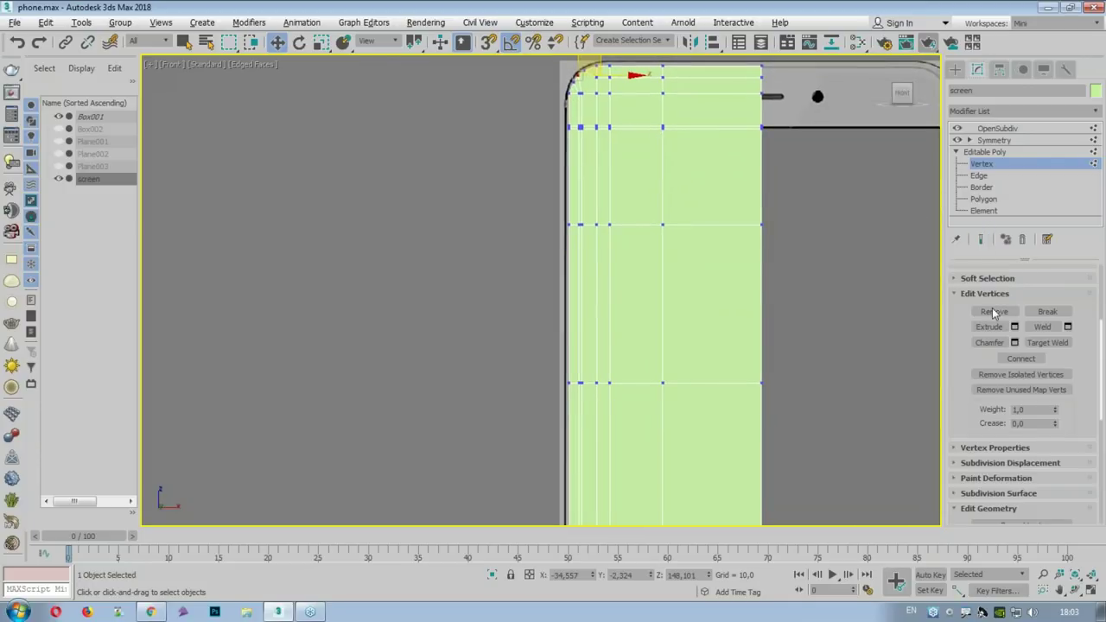
pyautogui.click(983, 198)
pyautogui.click(779, 176)
pyautogui.hotkey('ctrl', 'z')
pyautogui.scroll(3, 691, 143)
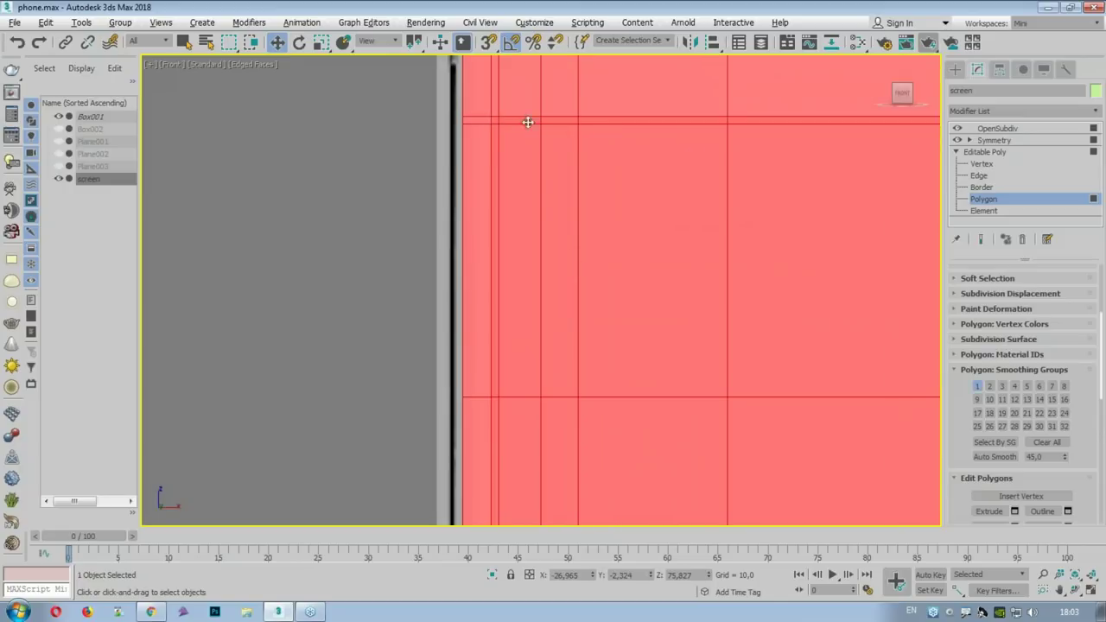
pyautogui.click(976, 200)
pyautogui.click(996, 129)
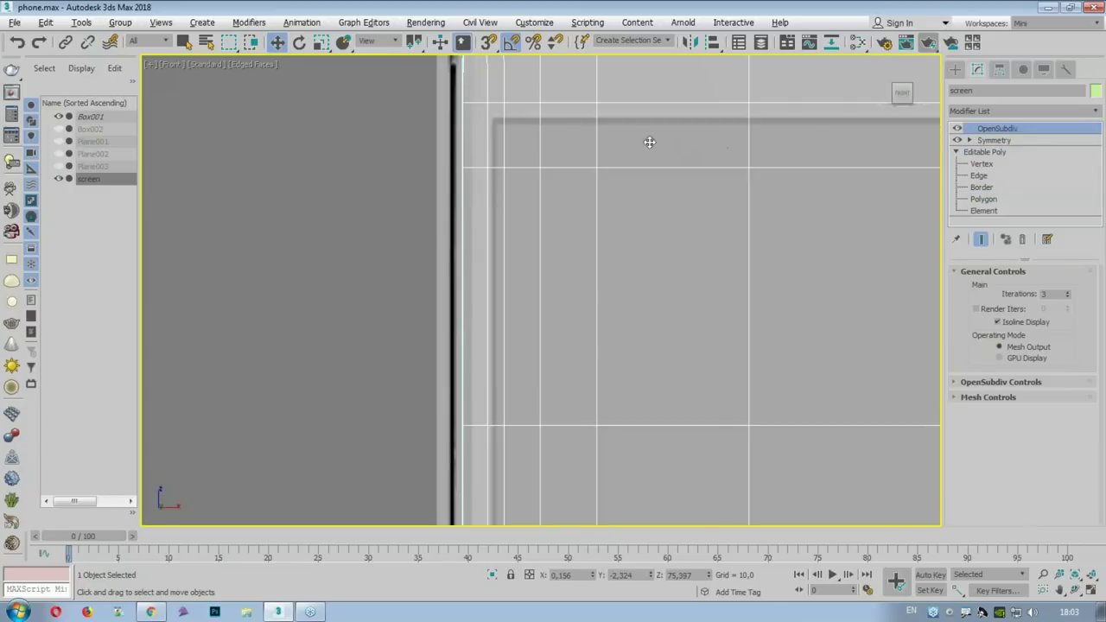
pyautogui.click(983, 199)
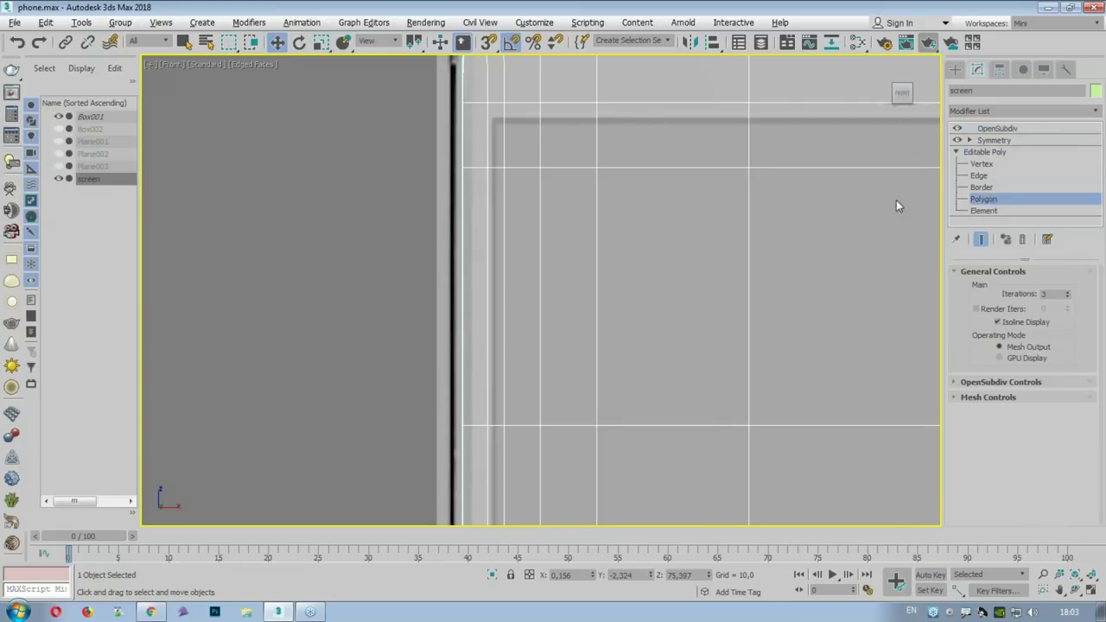
# Step: Select the top rows of display polygons on the screen
pyautogui.click(655, 175)
pyautogui.keyDown('ctrl'); pyautogui.click(529, 165); pyautogui.keyUp('ctrl')
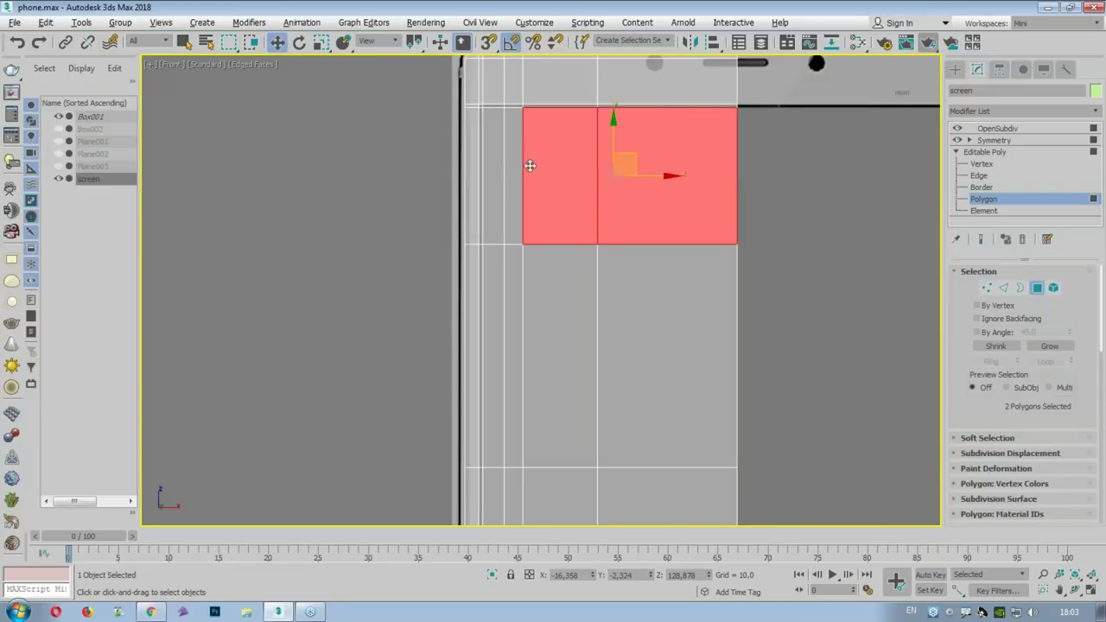
pyautogui.keyDown('ctrl'); pyautogui.click(514, 164); pyautogui.keyUp('ctrl')
pyautogui.keyDown('ctrl'); pyautogui.click(493, 164); pyautogui.keyUp('ctrl')
pyautogui.keyDown('ctrl'); pyautogui.click(487, 260); pyautogui.keyUp('ctrl')
pyautogui.keyDown('ctrl'); pyautogui.click(514, 259); pyautogui.keyUp('ctrl')
pyautogui.keyDown('ctrl'); pyautogui.click(559, 263); pyautogui.keyUp('ctrl')
pyautogui.keyDown('ctrl'); pyautogui.click(690, 424); pyautogui.keyUp('ctrl')
# Step: Add the remaining lower display polygons down to the last row
pyautogui.moveTo(696, 431); pyautogui.dragTo(689, 161, button='middle')
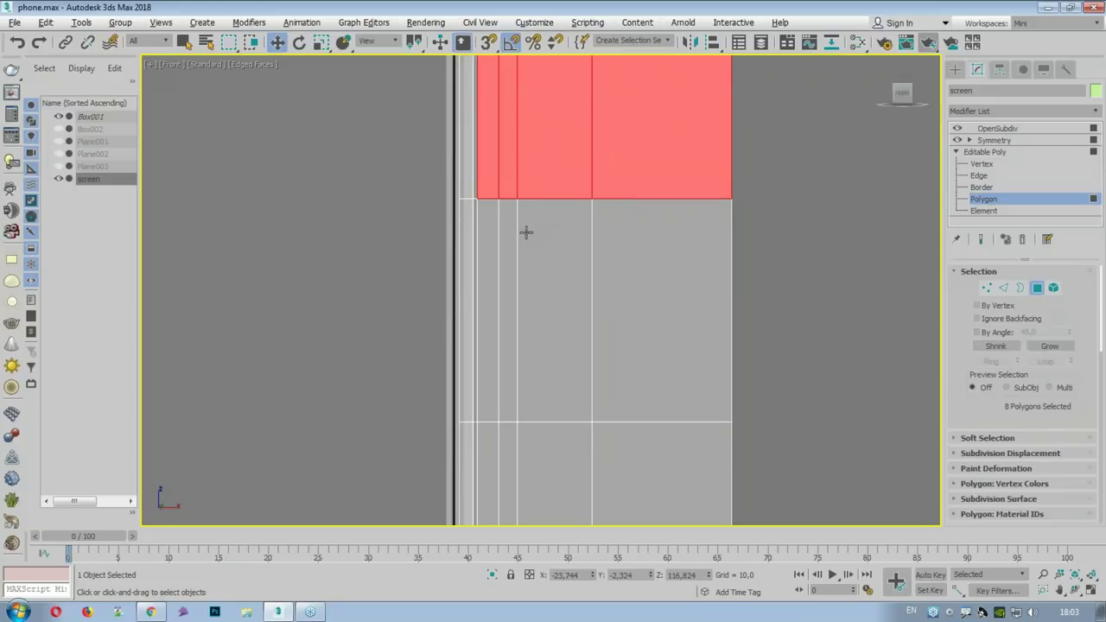
pyautogui.keyDown('ctrl'); pyautogui.click(490, 237); pyautogui.keyUp('ctrl')
pyautogui.keyDown('ctrl'); pyautogui.moveTo(509, 313); pyautogui.dragTo(509, 313); pyautogui.keyUp('ctrl')
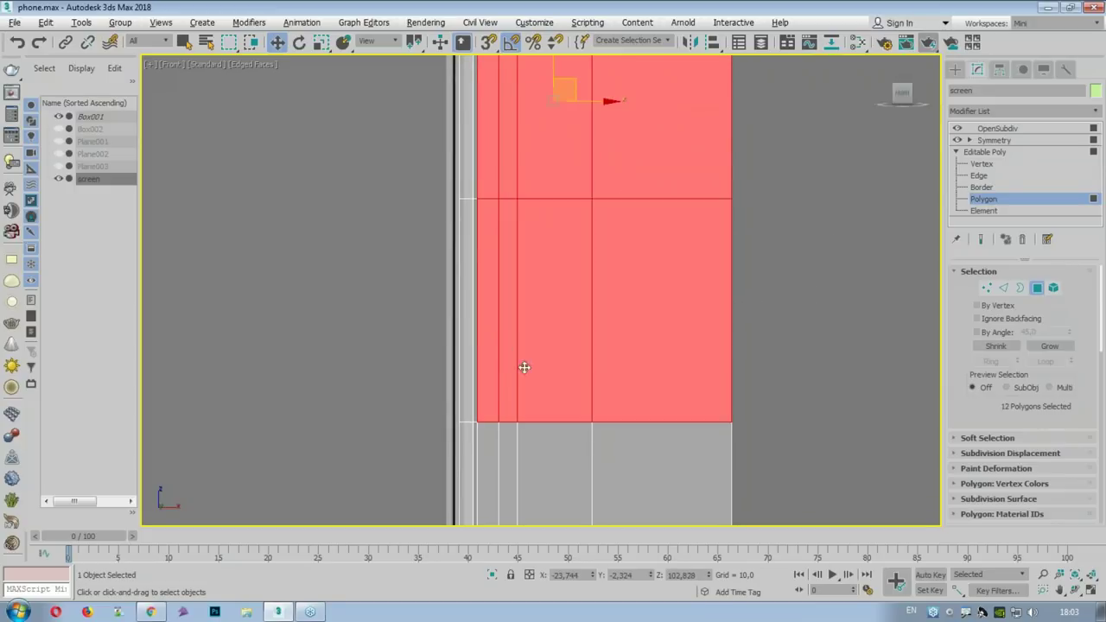
pyautogui.moveTo(806, 393); pyautogui.dragTo(808, 207, button='middle')
pyautogui.keyDown('ctrl'); pyautogui.moveTo(526, 329); pyautogui.dragTo(525, 329); pyautogui.keyUp('ctrl')
pyautogui.moveTo(721, 472); pyautogui.dragTo(704, 259, button='middle')
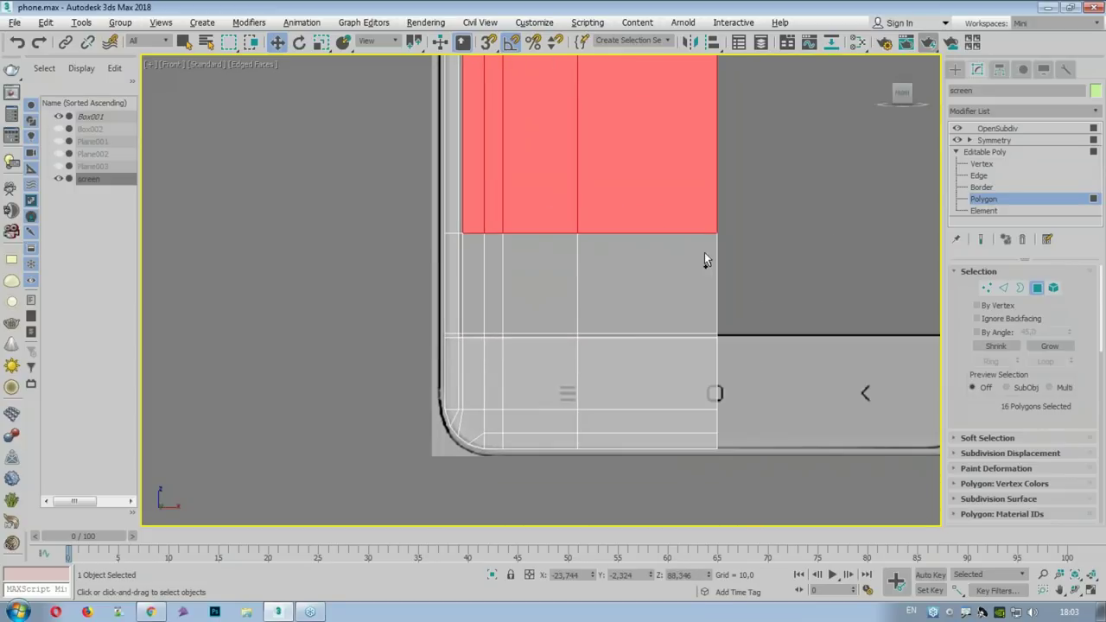
pyautogui.keyDown('ctrl'); pyautogui.moveTo(482, 324); pyautogui.dragTo(482, 324); pyautogui.keyUp('ctrl')
# Step: Assign the 'screen image' green wallpaper material to the selected display polygons
pyautogui.click(858, 45)
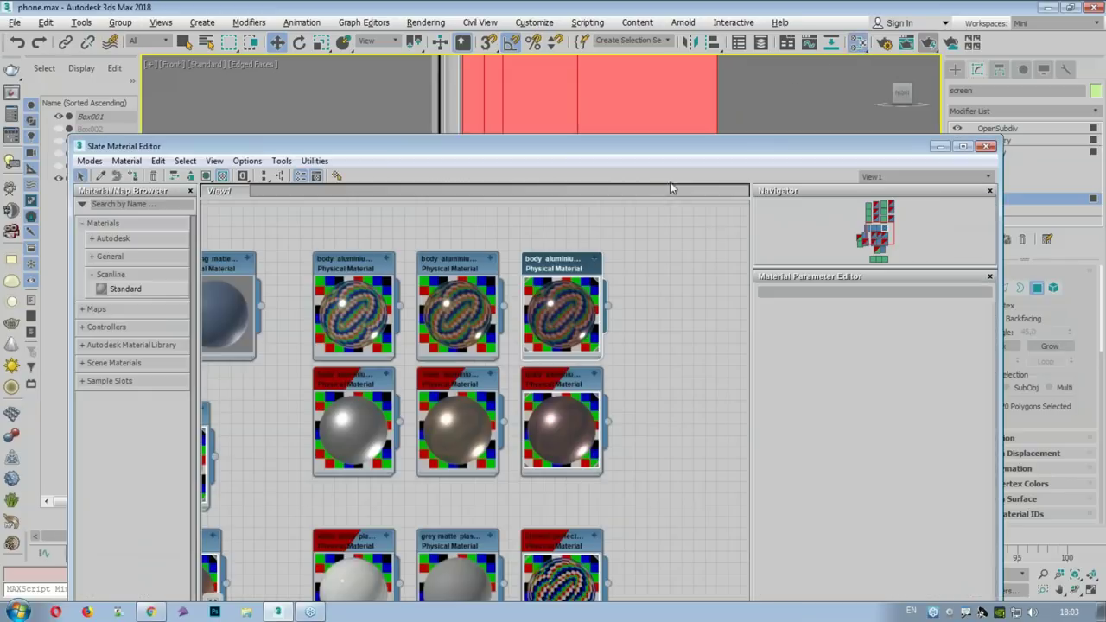
pyautogui.moveTo(401, 438); pyautogui.dragTo(543, 284, button='middle')
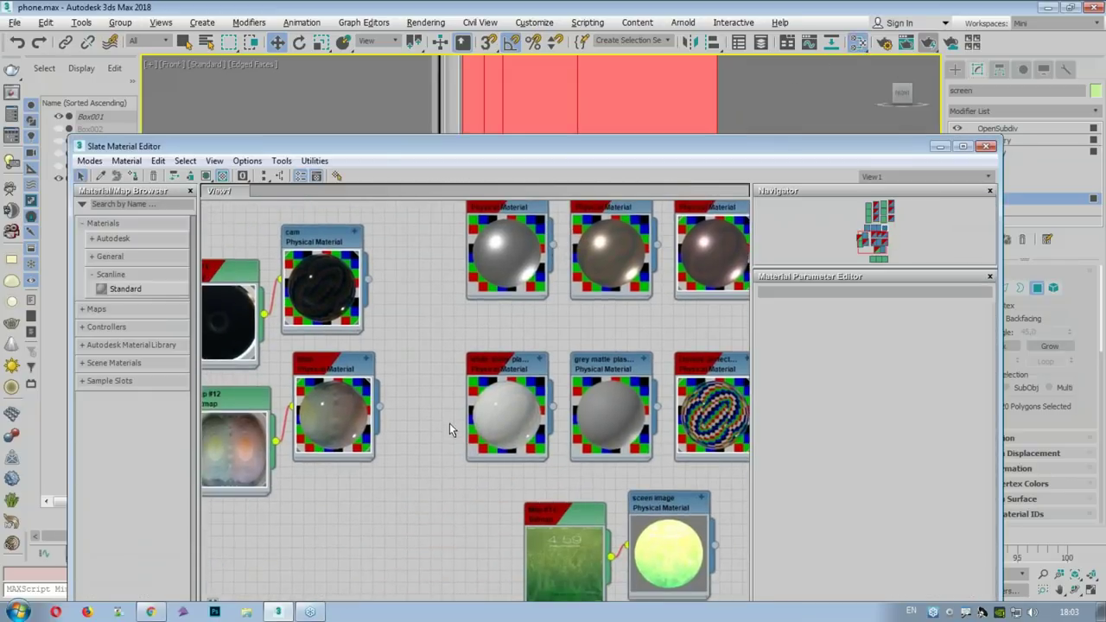
pyautogui.moveTo(449, 432); pyautogui.dragTo(429, 316, button='middle')
pyautogui.click(632, 395)
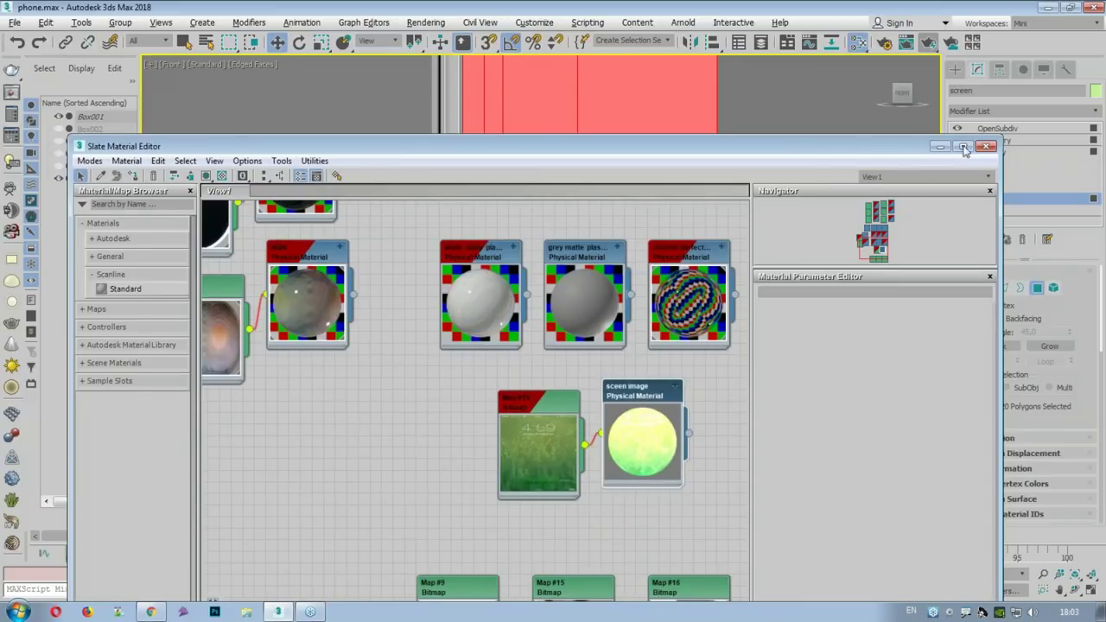
pyautogui.click(985, 146)
# Step: Exit polygon editing and show the OpenSubdiv result with the wallpaper in the Front view
pyautogui.click(995, 207)
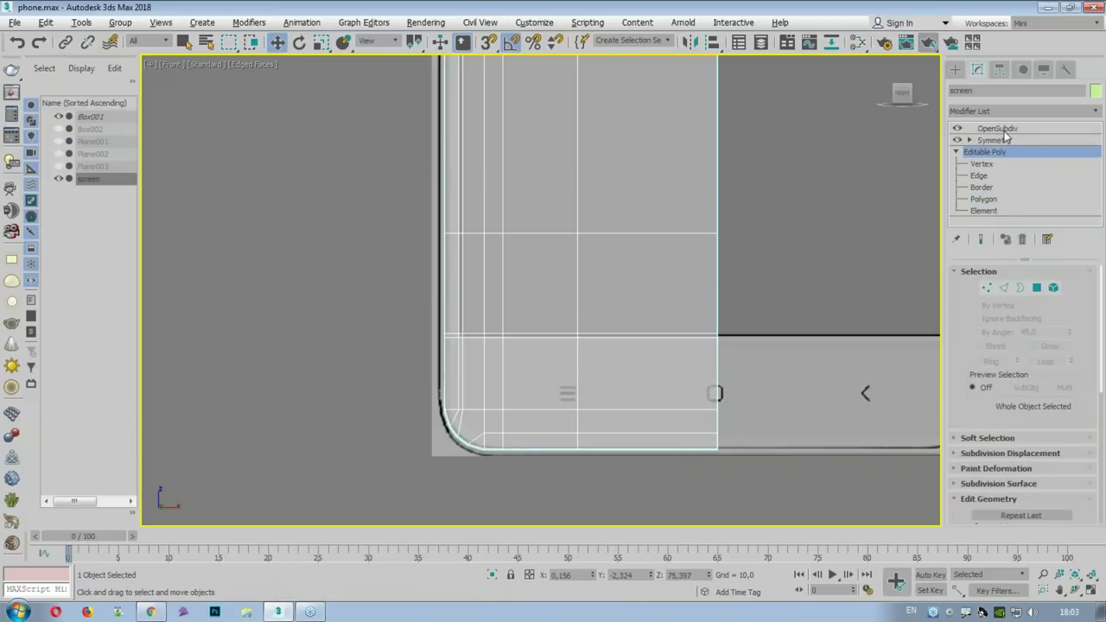
pyautogui.click(1002, 130)
pyautogui.scroll(-5, 738, 217)
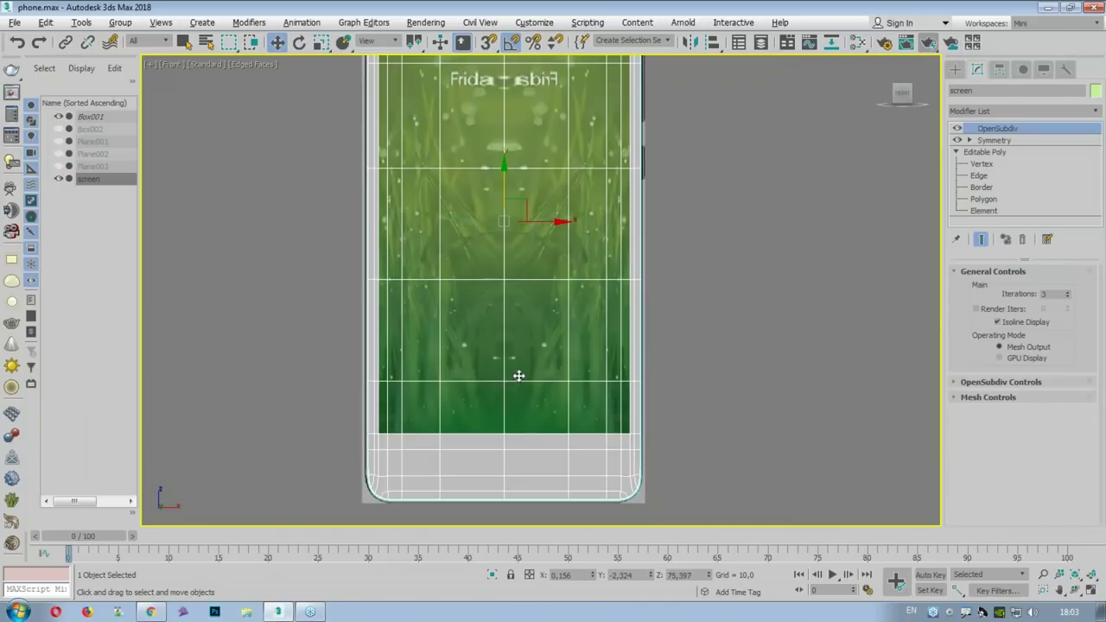
pyautogui.moveTo(614, 365); pyautogui.dragTo(548, 395, button='middle')
pyautogui.scroll(3, 409, 216)
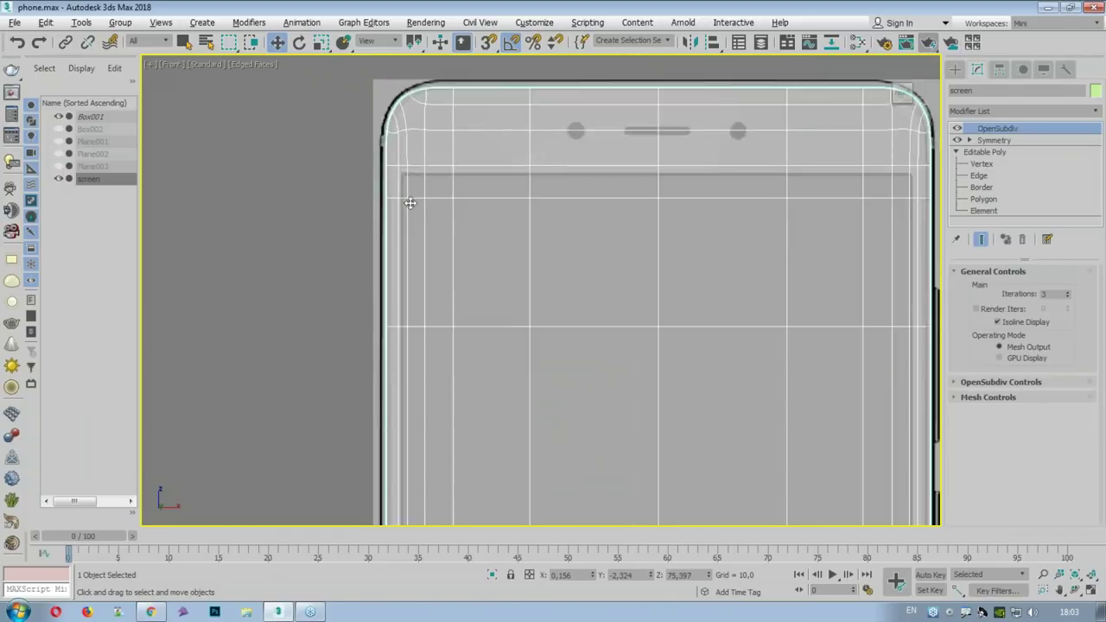
pyautogui.scroll(2, 409, 202)
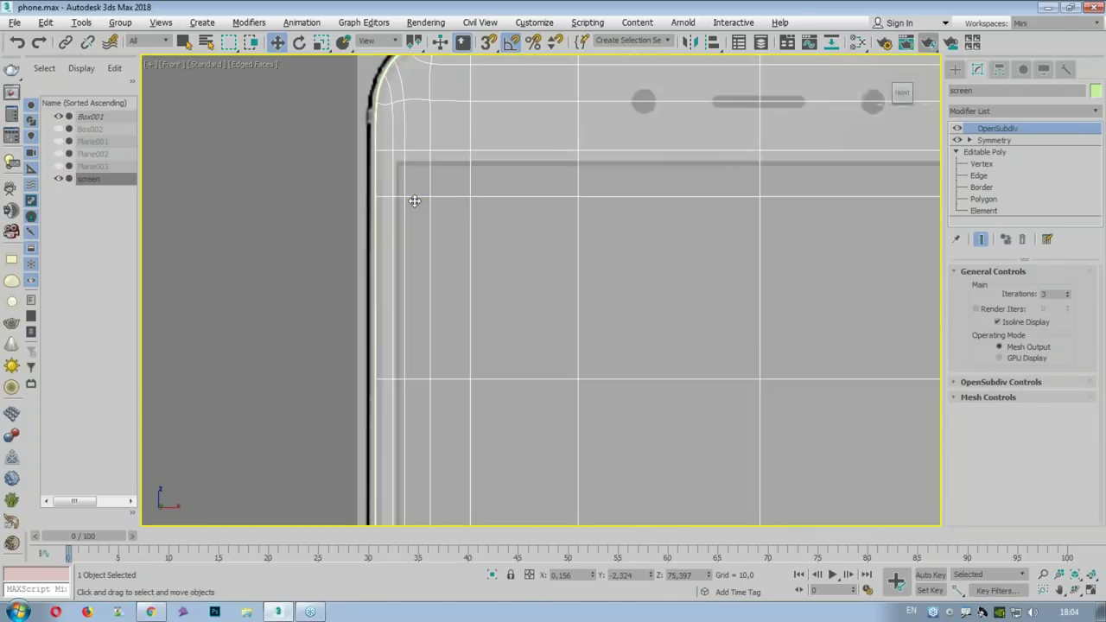
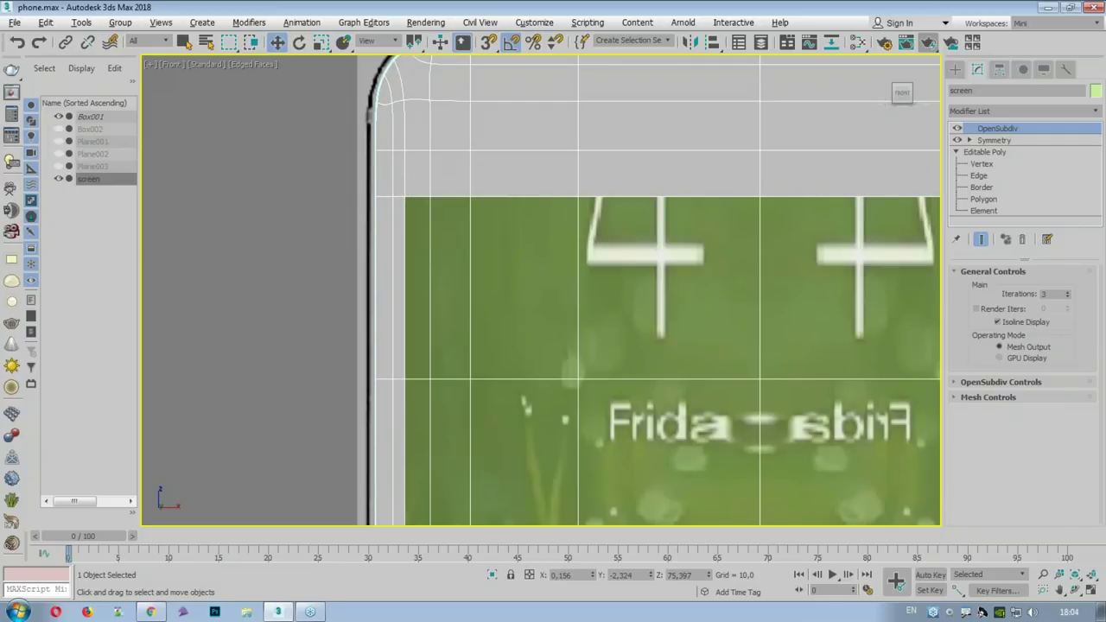
# Step: Connect the screen's top vertical edges with a new loop and slide it toward the top border
pyautogui.moveTo(432, 191); pyautogui.dragTo(412, 309)
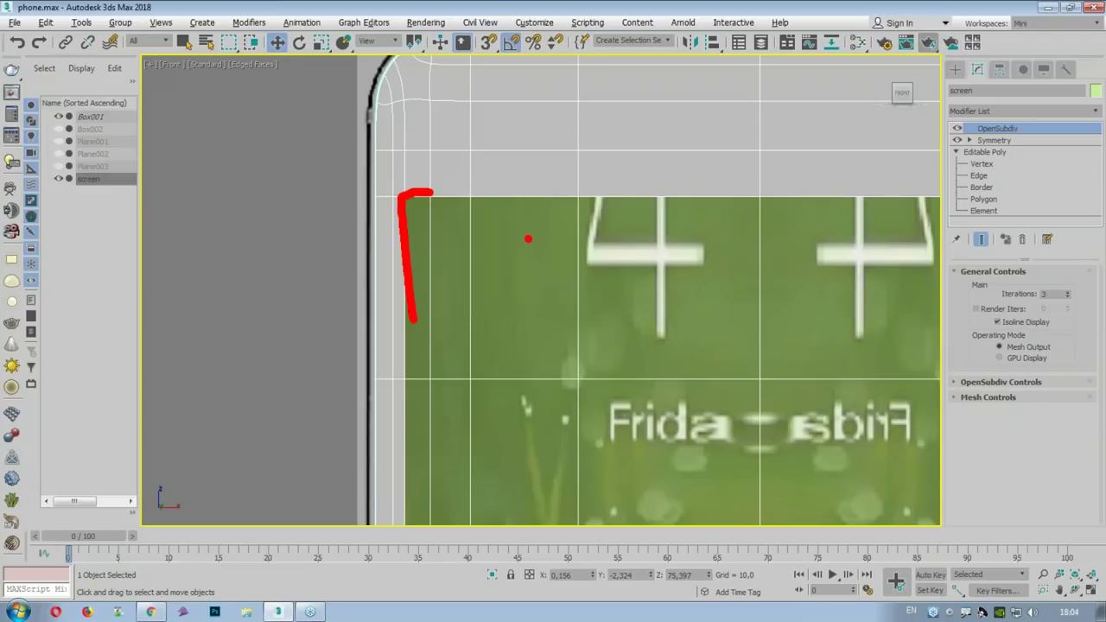
pyautogui.click(977, 178)
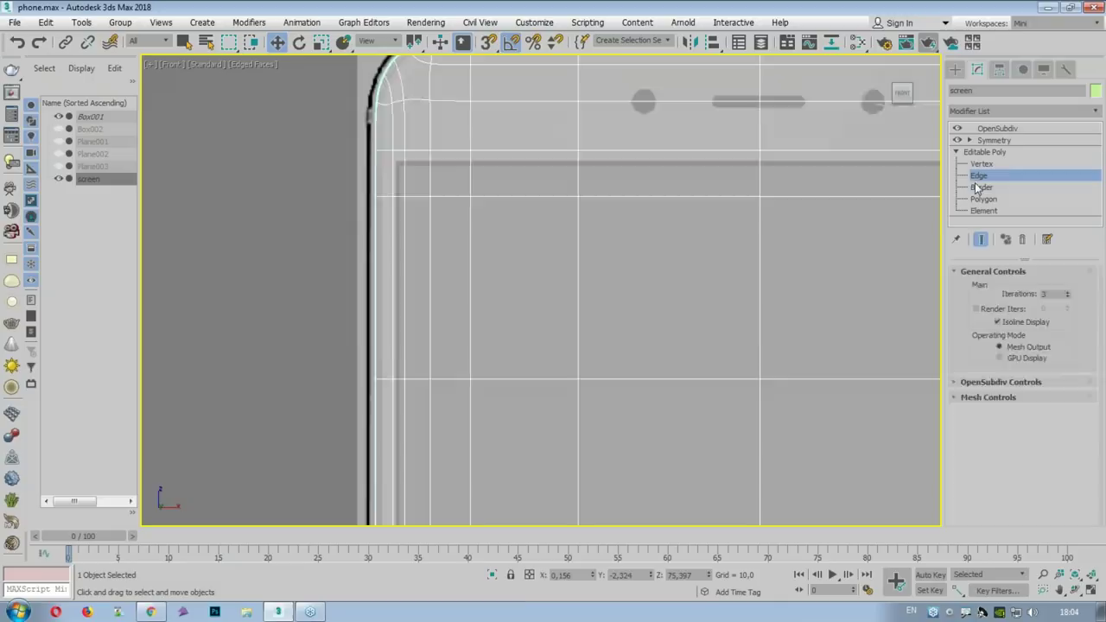
pyautogui.scroll(2, 475, 160)
pyautogui.moveTo(476, 160); pyautogui.dragTo(386, 238, button='middle')
pyautogui.moveTo(197, 192); pyautogui.dragTo(826, 215)
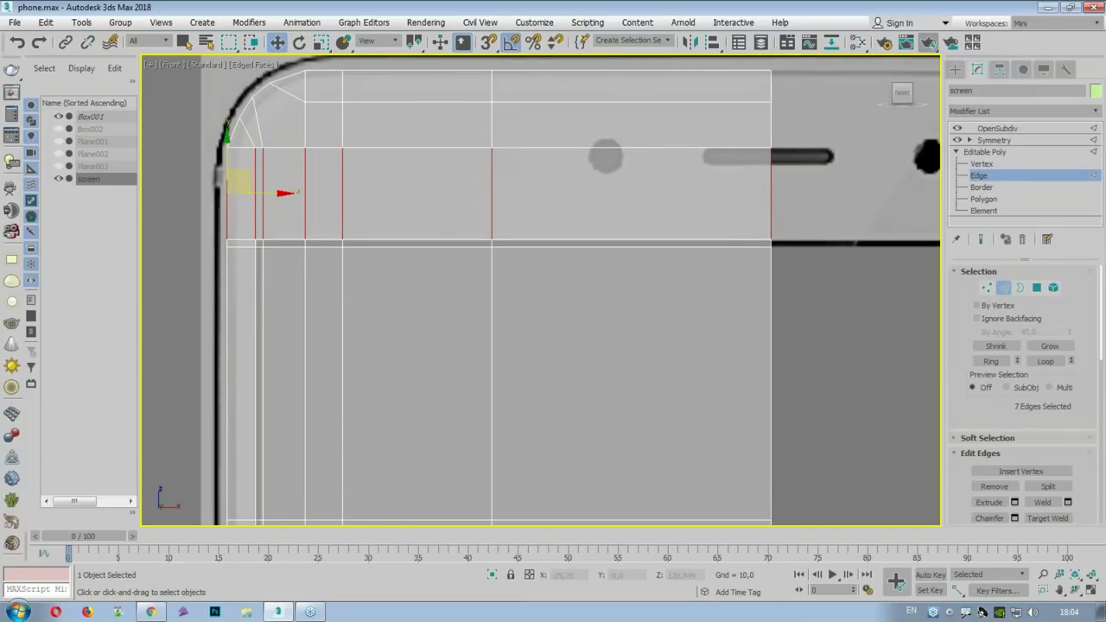
pyautogui.scroll(-3, 1009, 418)
pyautogui.click(1042, 394)
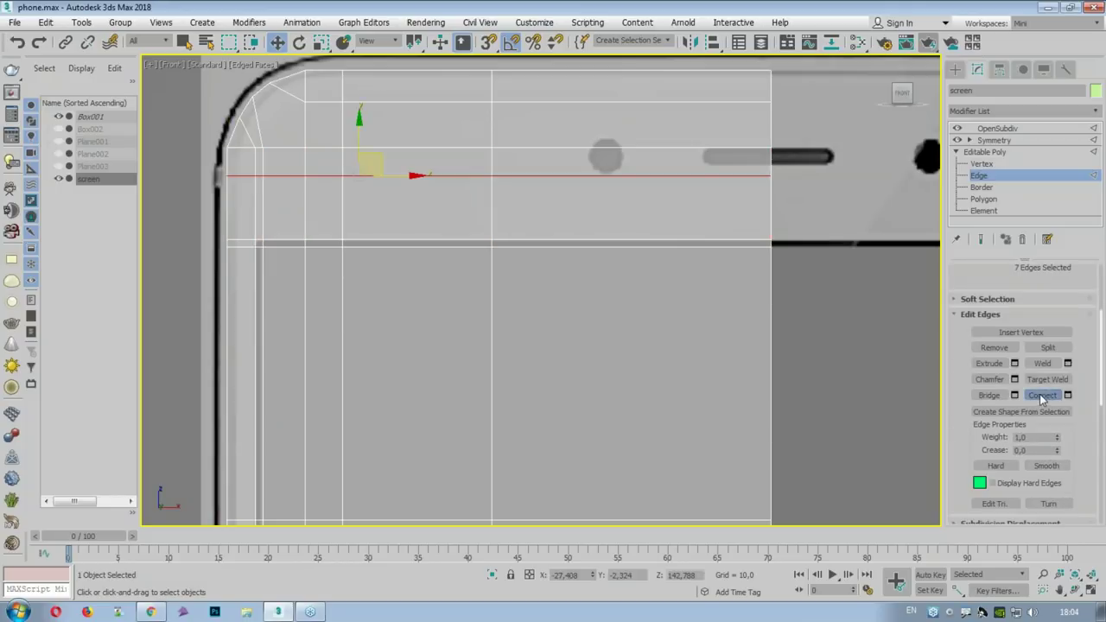
pyautogui.moveTo(363, 141); pyautogui.dragTo(353, 183)
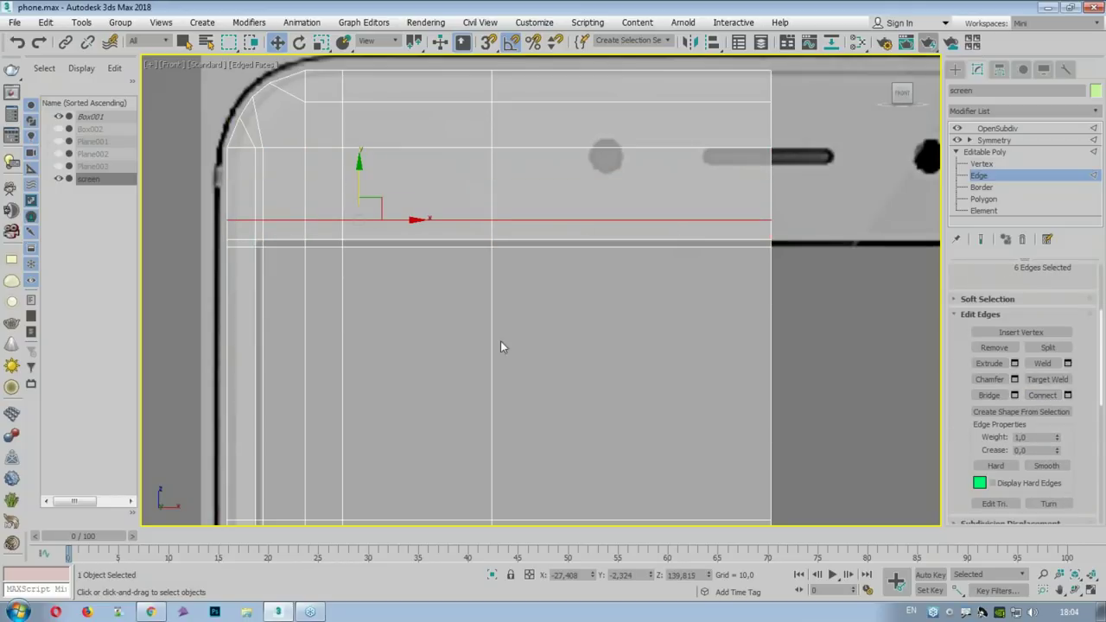
# Step: Add a matching loop across the bottom vertical edges and move it up toward the bottom border
pyautogui.scroll(-3, 430, 291)
pyautogui.moveTo(430, 291); pyautogui.dragTo(439, 249, button='middle')
pyautogui.scroll(3, 438, 249)
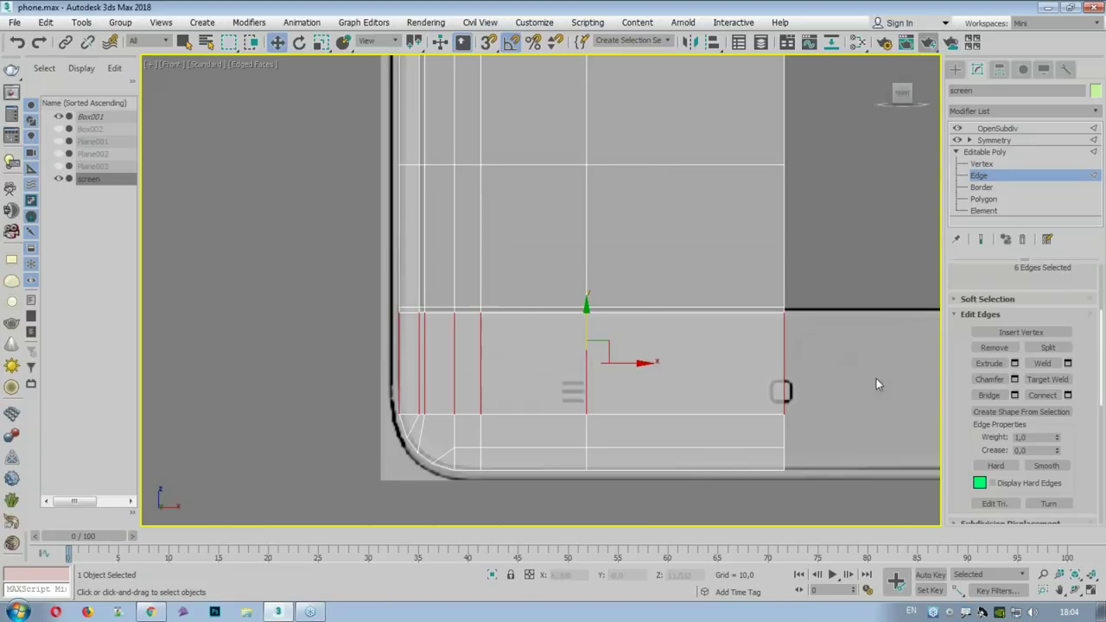
pyautogui.click(1040, 395)
pyautogui.moveTo(493, 316); pyautogui.dragTo(504, 284)
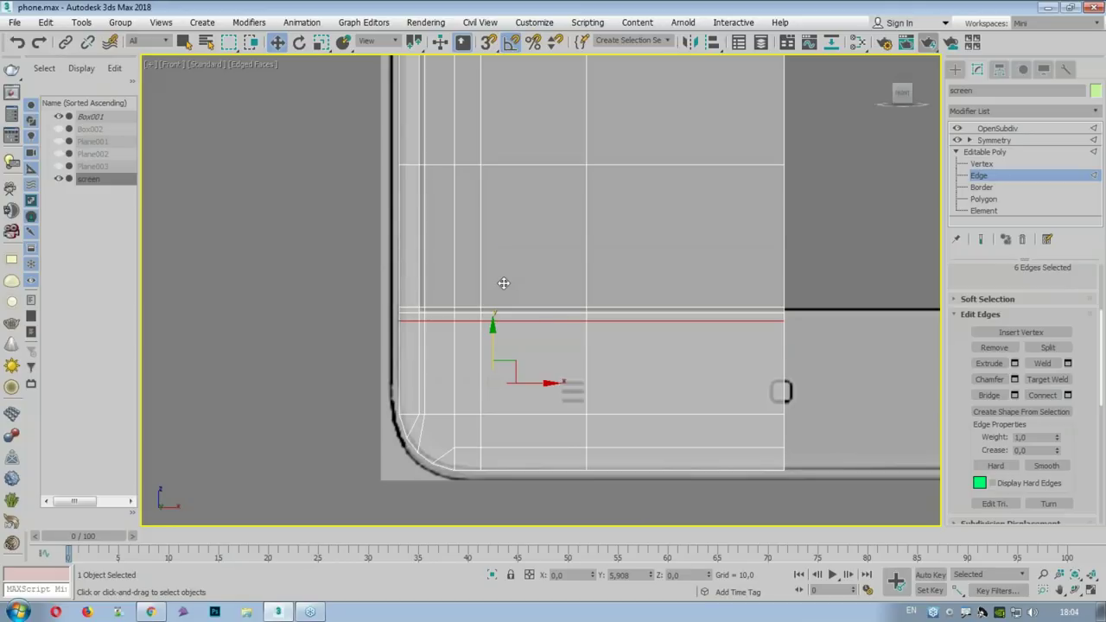
# Step: Select the short edges at the screen's left border and extend them to a full ring
pyautogui.scroll(2, 413, 404)
pyautogui.scroll(2, 413, 404)
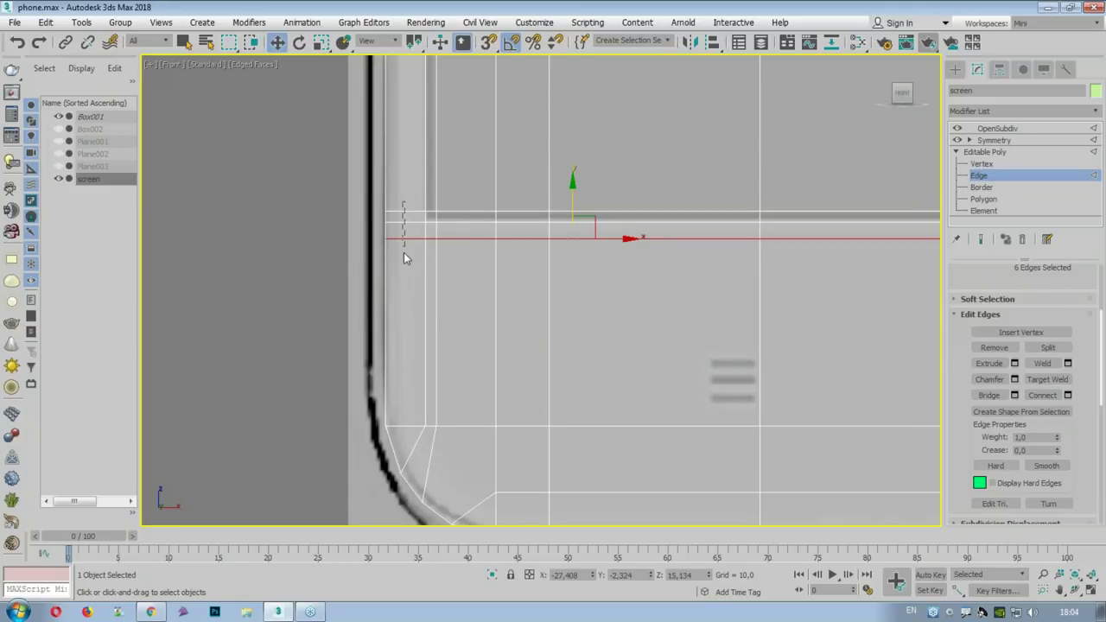
pyautogui.moveTo(403, 257); pyautogui.dragTo(416, 204)
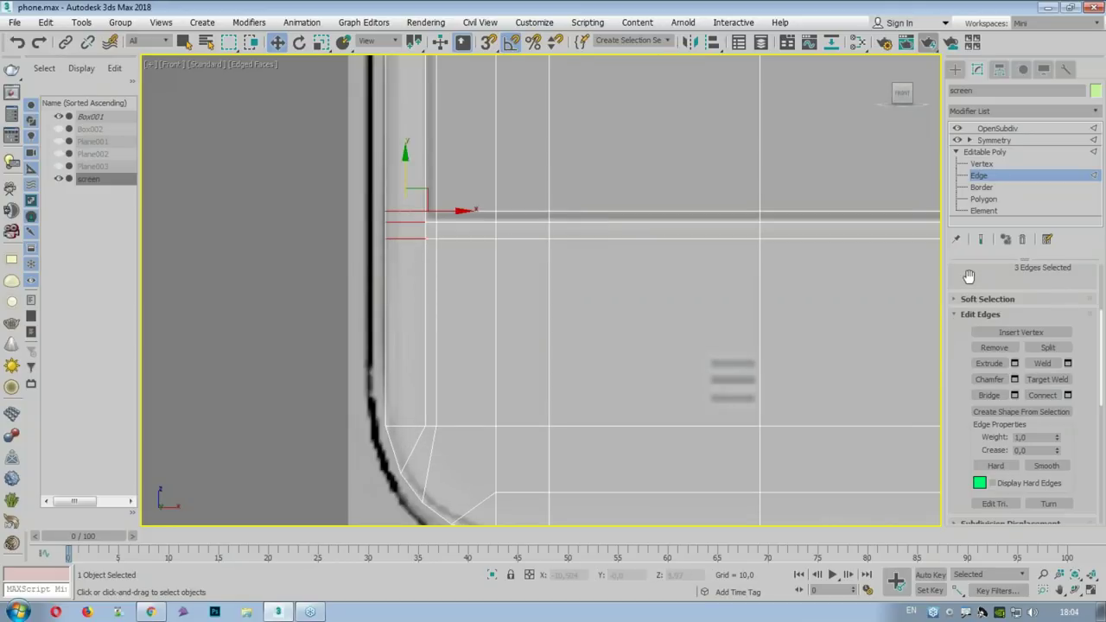
pyautogui.scroll(3, 995, 380)
pyautogui.click(994, 357)
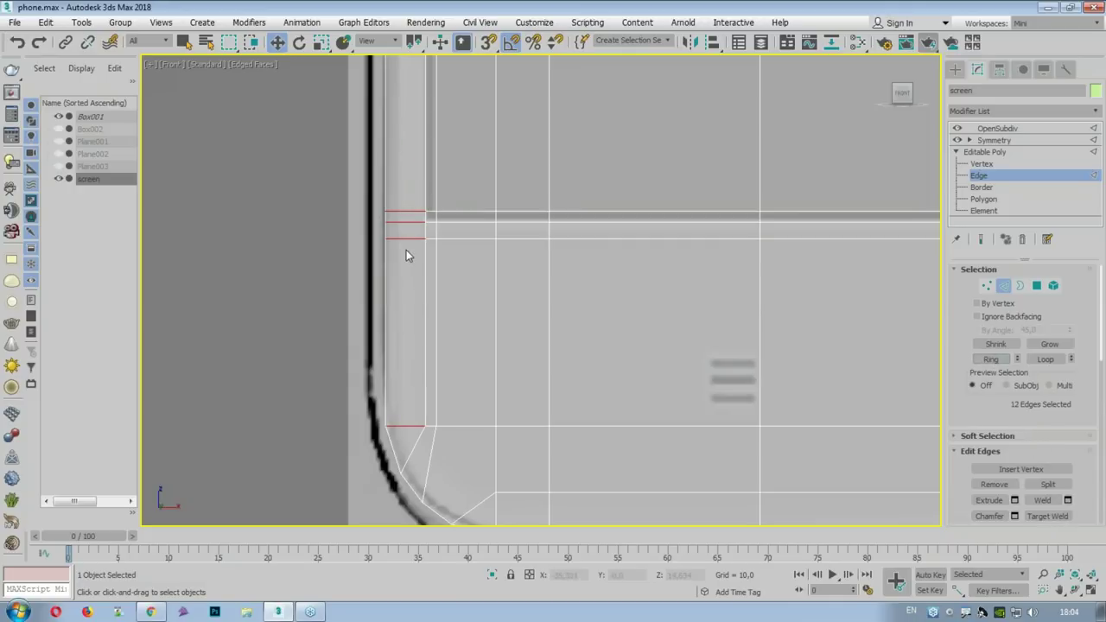
pyautogui.scroll(-2, 418, 130)
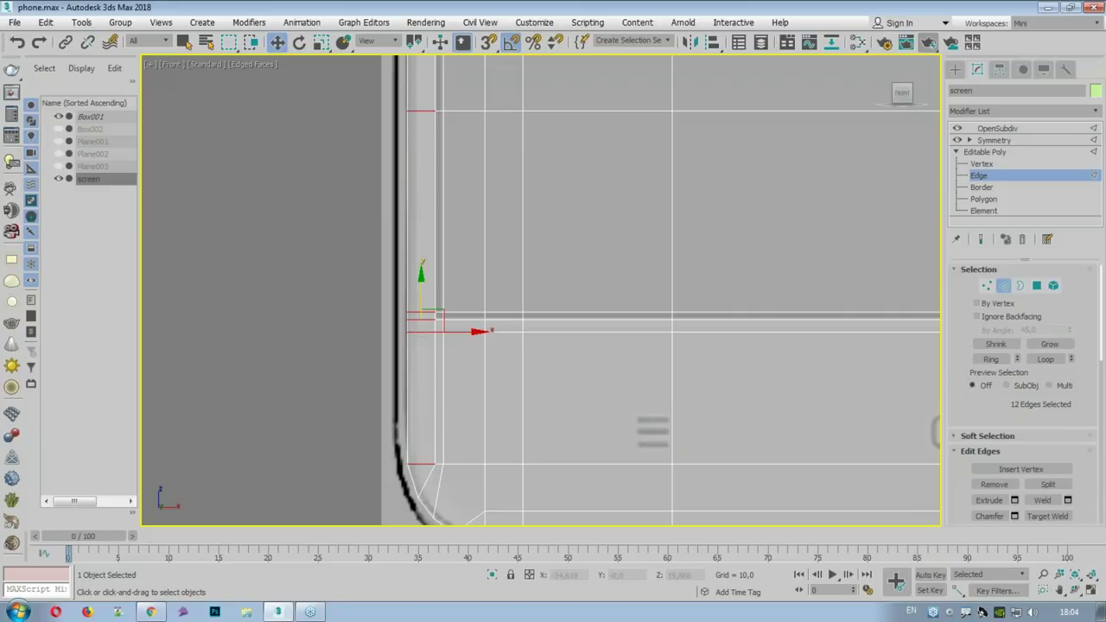
pyautogui.moveTo(426, 71); pyautogui.dragTo(388, 486)
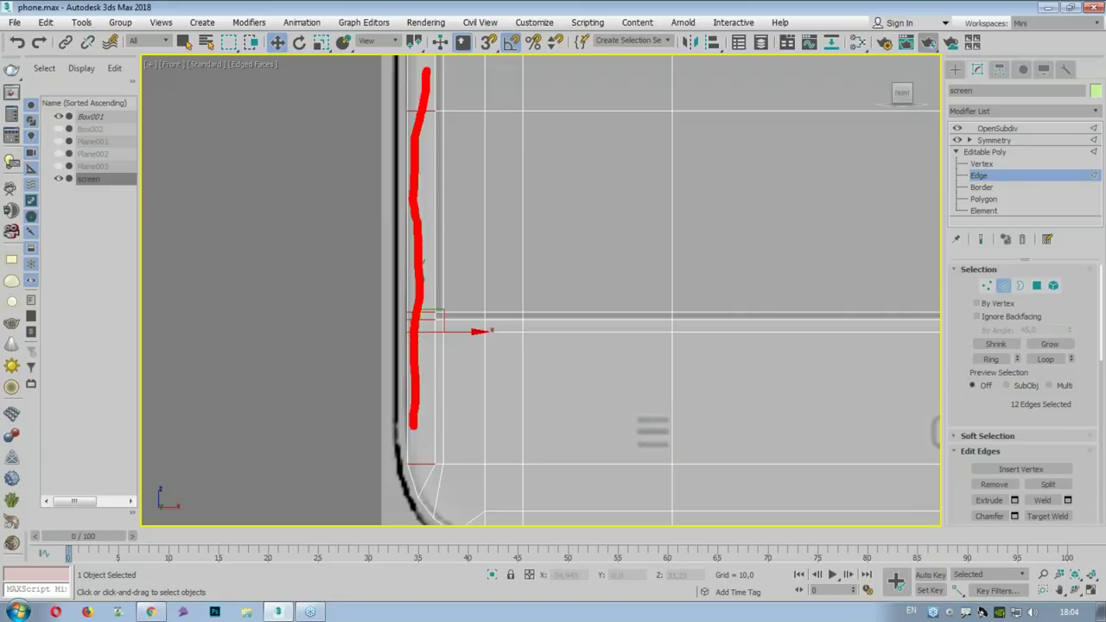
pyautogui.press('Escape')
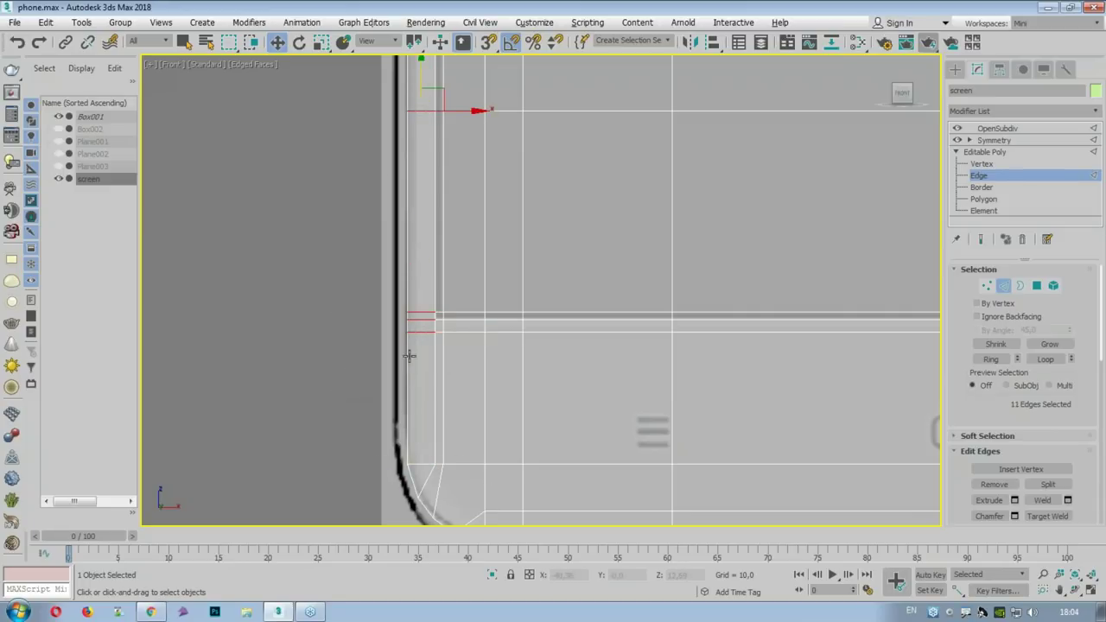
pyautogui.scroll(3, 406, 377)
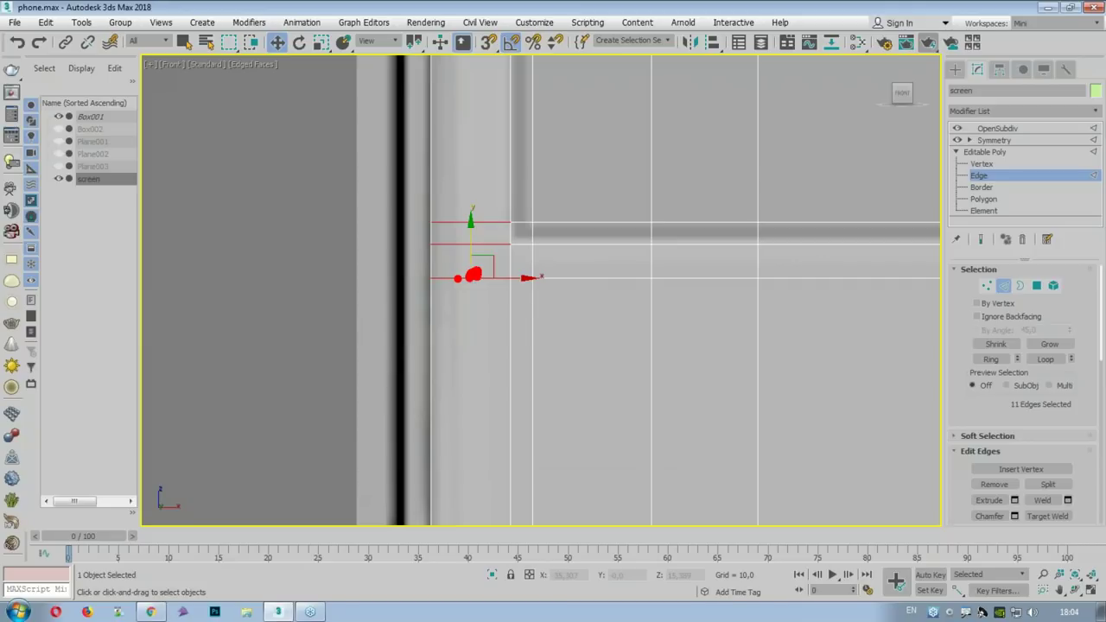
pyautogui.moveTo(465, 61)
pyautogui.mouseDown()
pyautogui.moveTo(473, 273)
pyautogui.moveTo(518, 278)
pyautogui.mouseUp()
# Step: Connect the left-side ring with 1 segment at slide -39, close to the left border
pyautogui.moveTo(523, 318); pyautogui.dragTo(551, 194, button='middle')
pyautogui.scroll(-3, 551, 194)
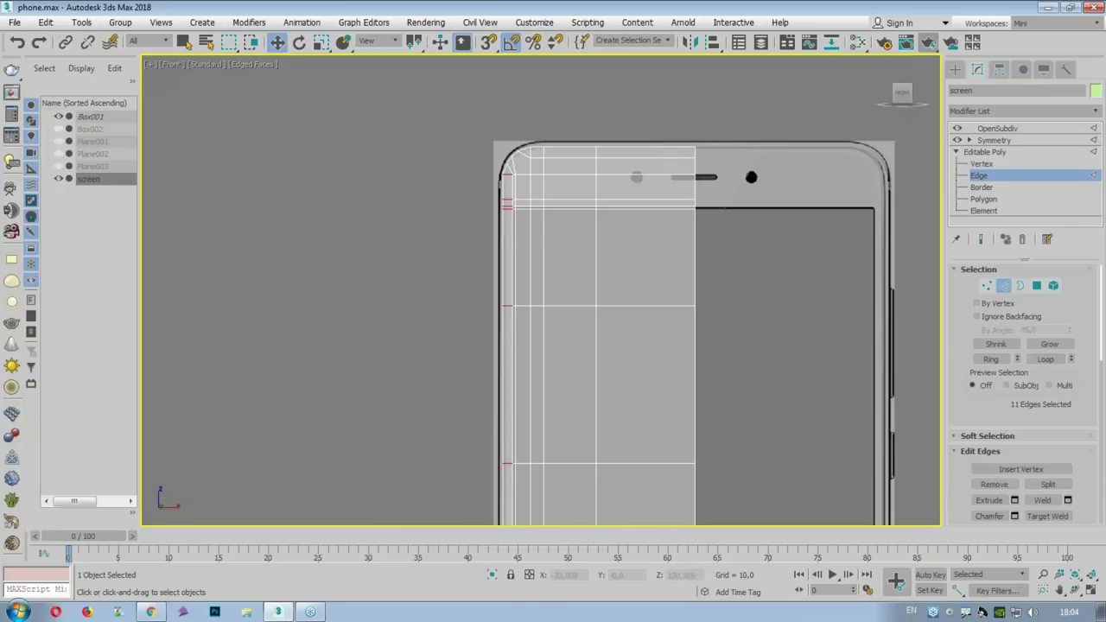
pyautogui.scroll(4, 514, 192)
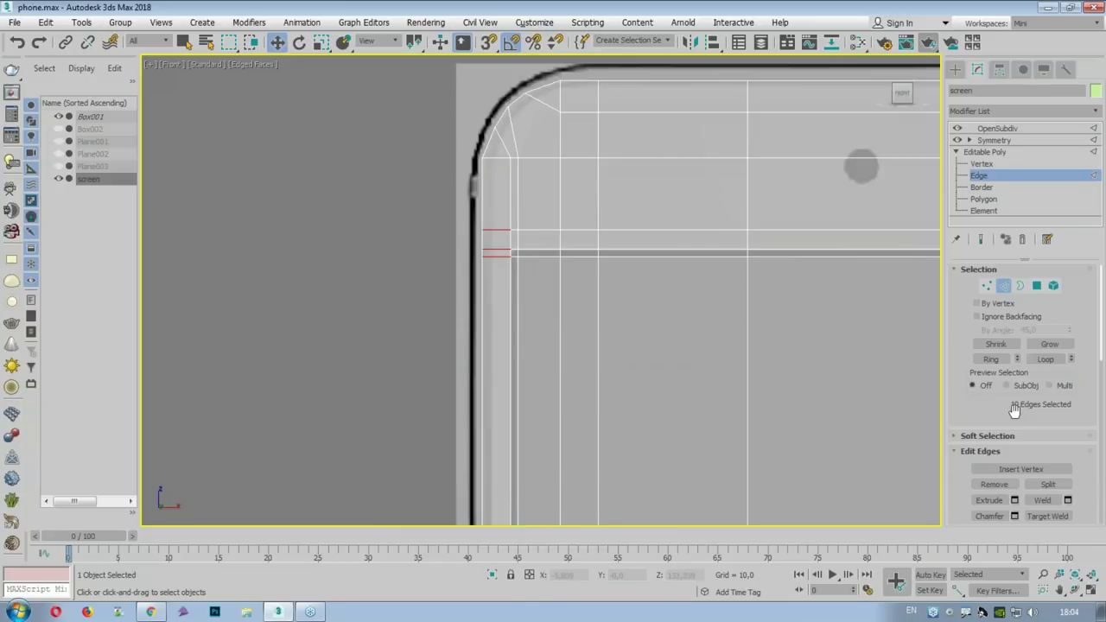
pyautogui.moveTo(1014, 409); pyautogui.dragTo(1002, 300)
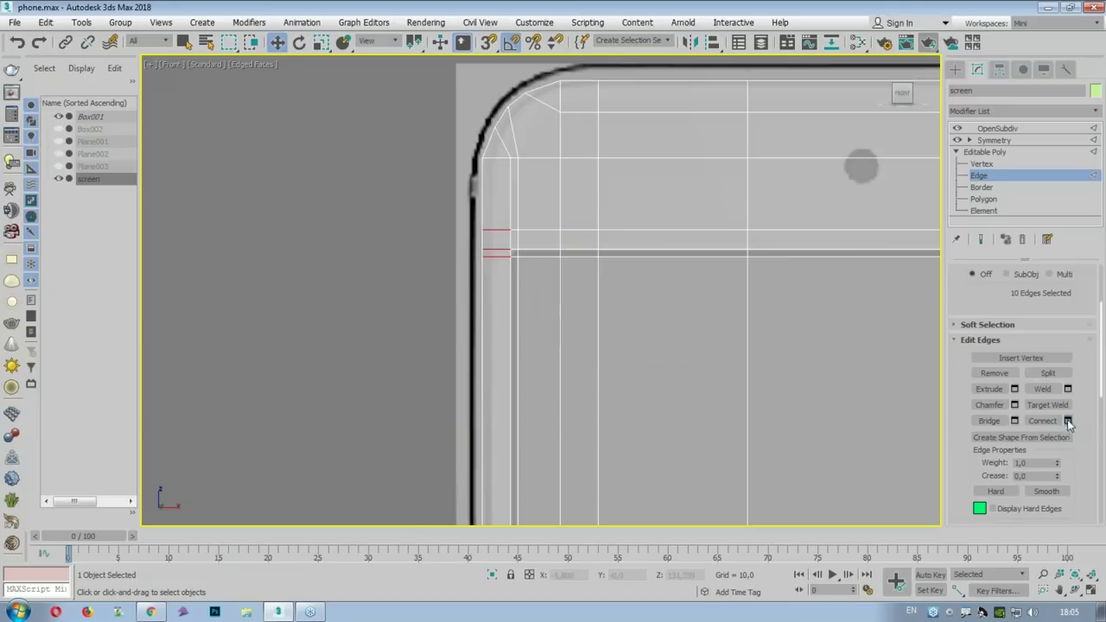
pyautogui.click(1068, 421)
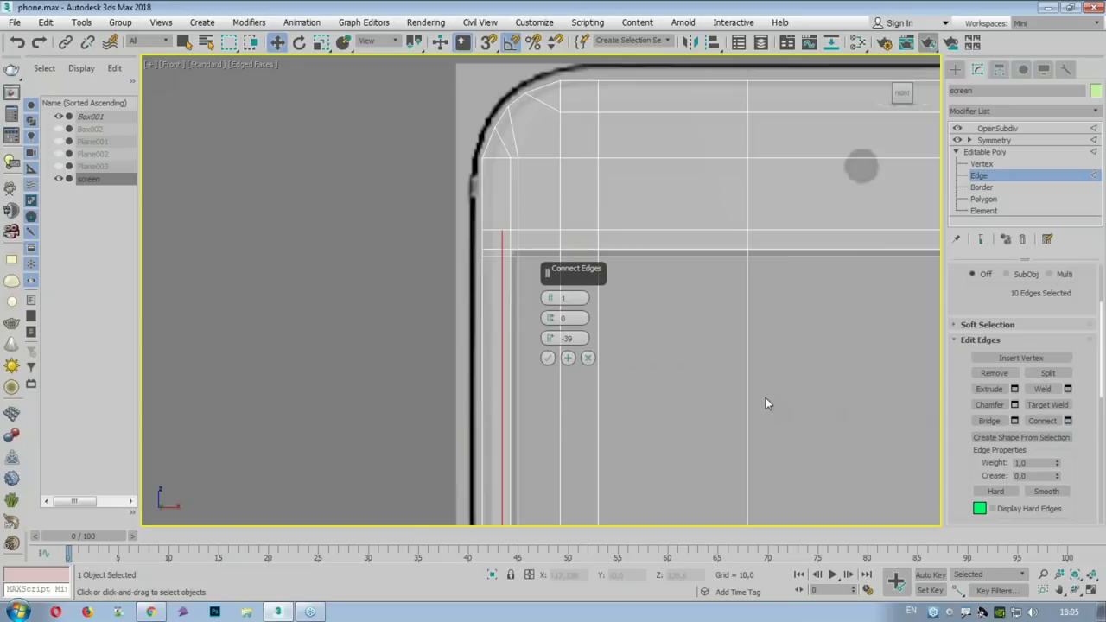
pyautogui.click(547, 358)
pyautogui.hotkey('ctrl', '1')
pyautogui.moveTo(397, 142); pyautogui.dragTo(834, 177)
pyautogui.moveTo(518, 216)
pyautogui.mouseDown()
pyautogui.moveTo(579, 617)
pyautogui.moveTo(665, 605)
pyautogui.mouseUp()
pyautogui.press('Escape')
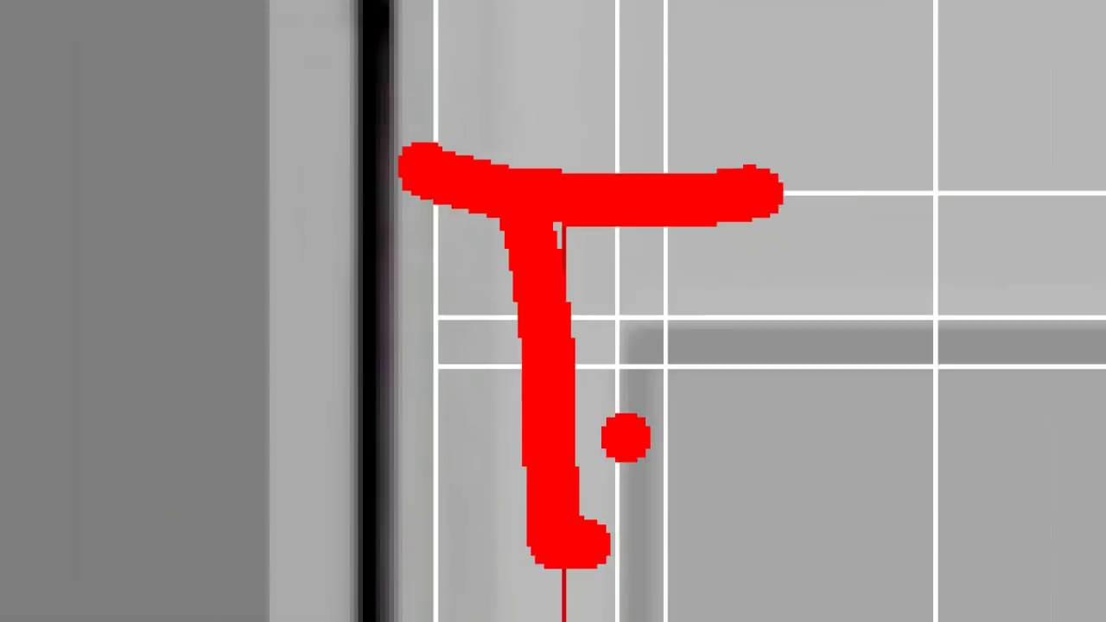
# Step: Leave edge editing and inspect the smoothed result of the screen mesh
pyautogui.click(985, 152)
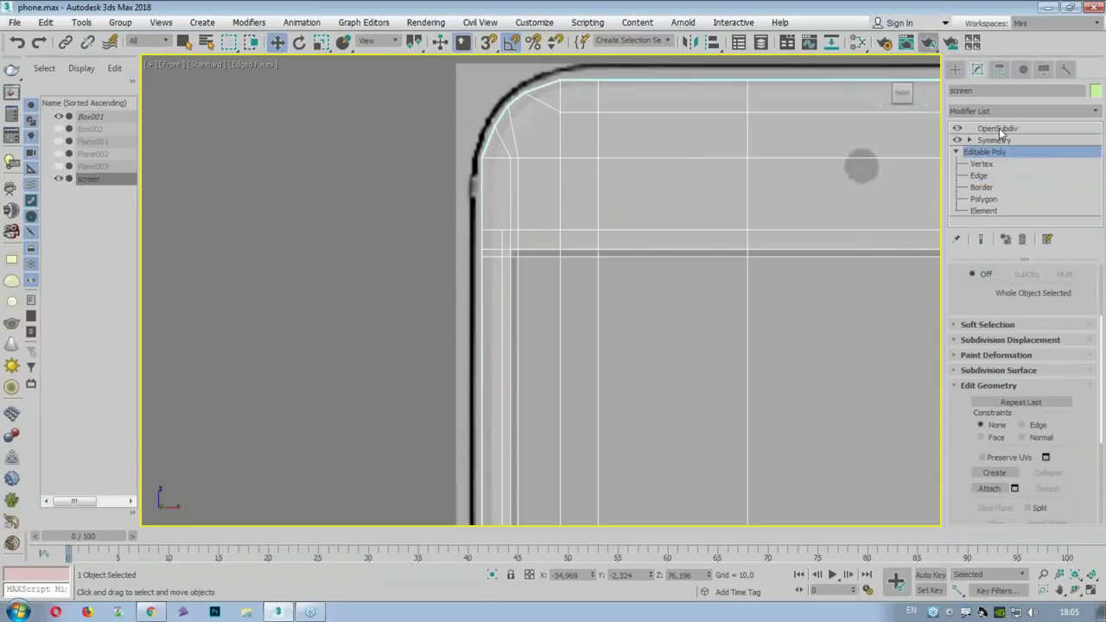
pyautogui.click(997, 127)
pyautogui.scroll(-2, 734, 212)
pyautogui.scroll(-2, 630, 168)
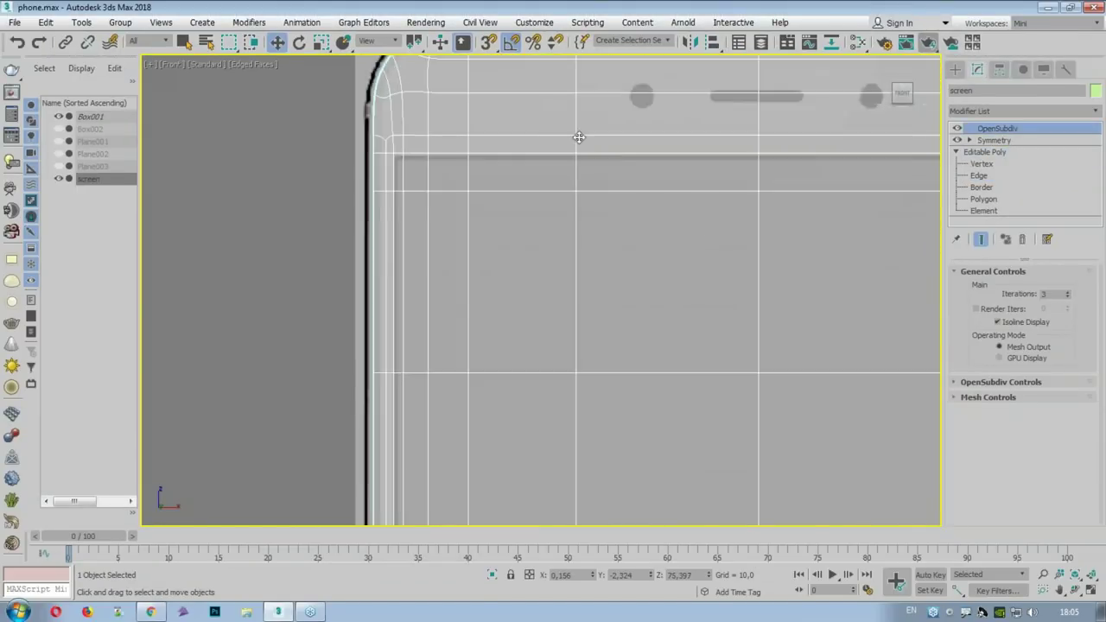
pyautogui.scroll(-3, 553, 143)
pyautogui.scroll(5, 475, 142)
pyautogui.moveTo(473, 86)
pyautogui.mouseDown()
pyautogui.moveTo(519, 108)
pyautogui.moveTo(648, 74)
pyautogui.mouseUp()
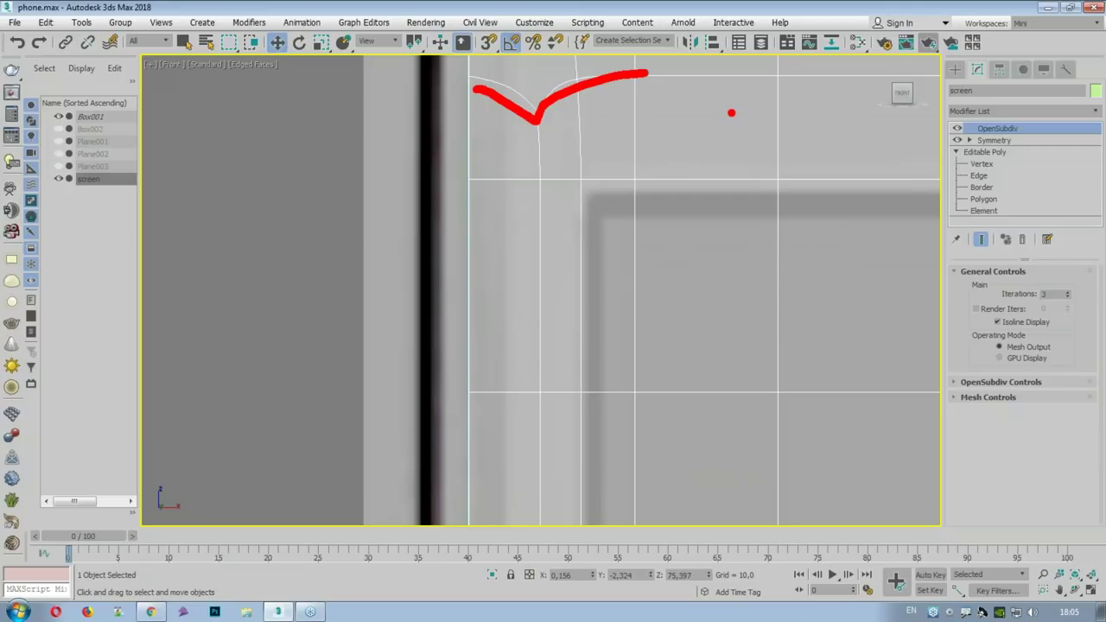
# Step: Select the screen polygons and apply the screen image material so the texture shows again
pyautogui.click(982, 198)
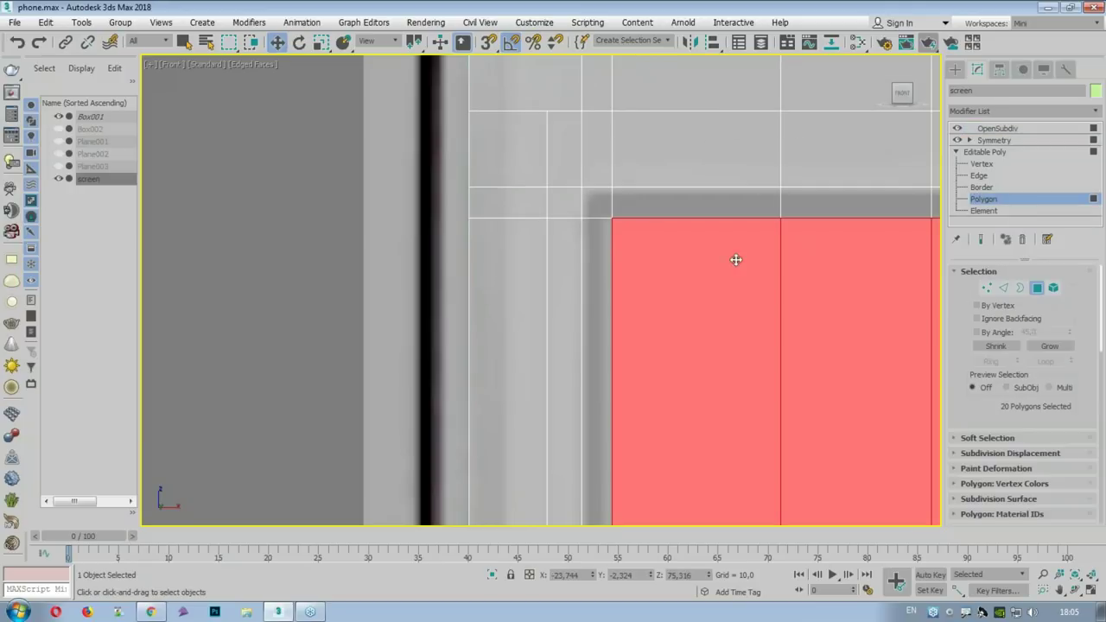
pyautogui.moveTo(772, 320); pyautogui.dragTo(575, 239, button='middle')
pyautogui.scroll(-5, 575, 239)
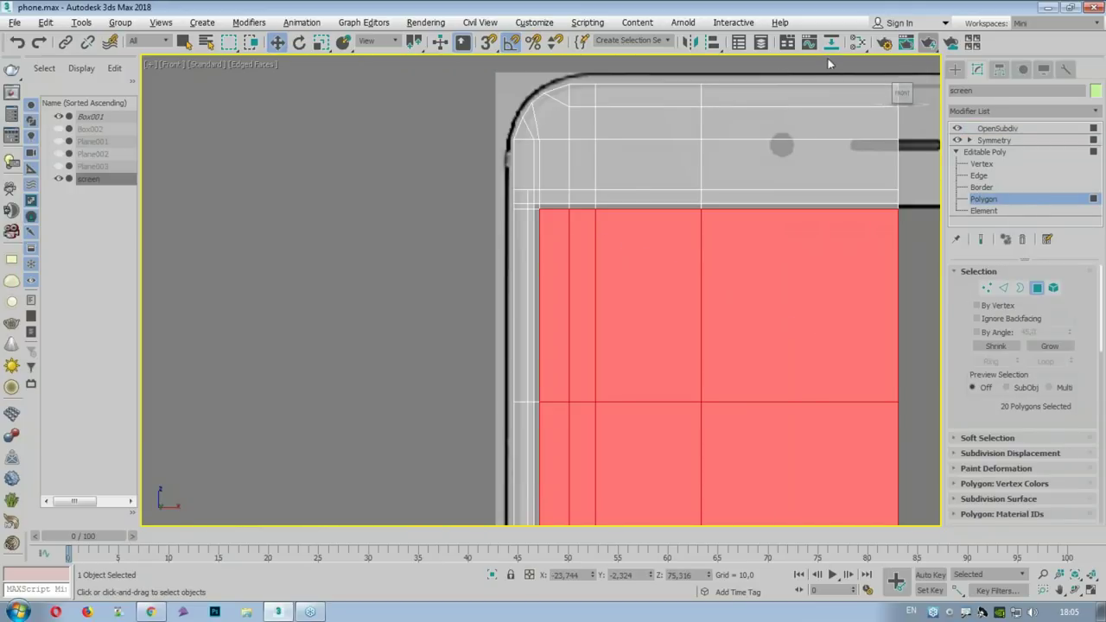
pyautogui.click(854, 43)
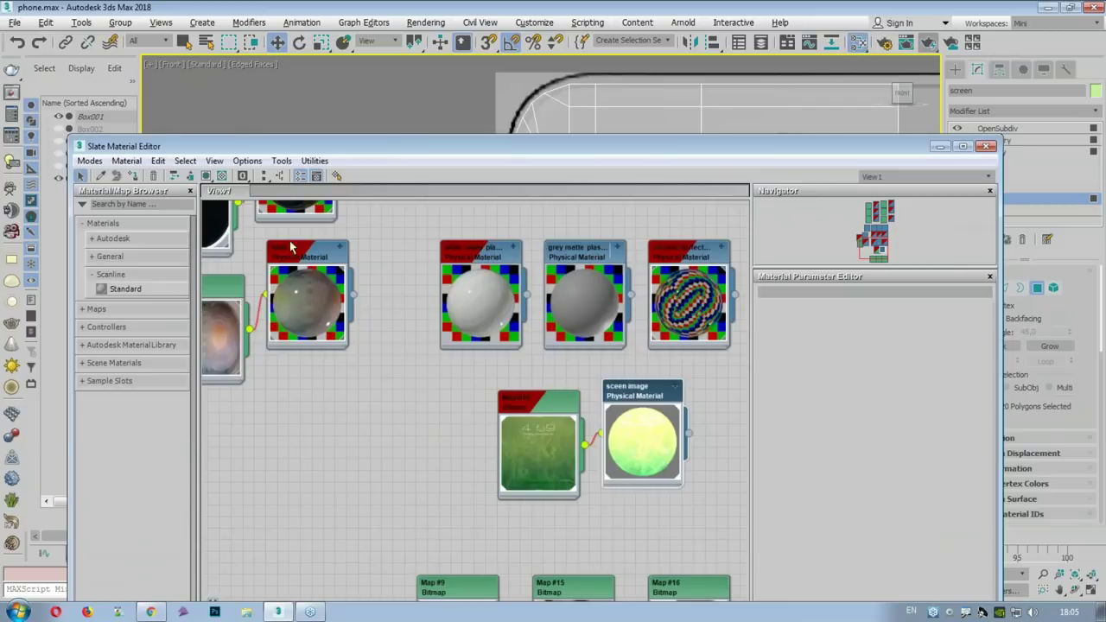
pyautogui.click(986, 147)
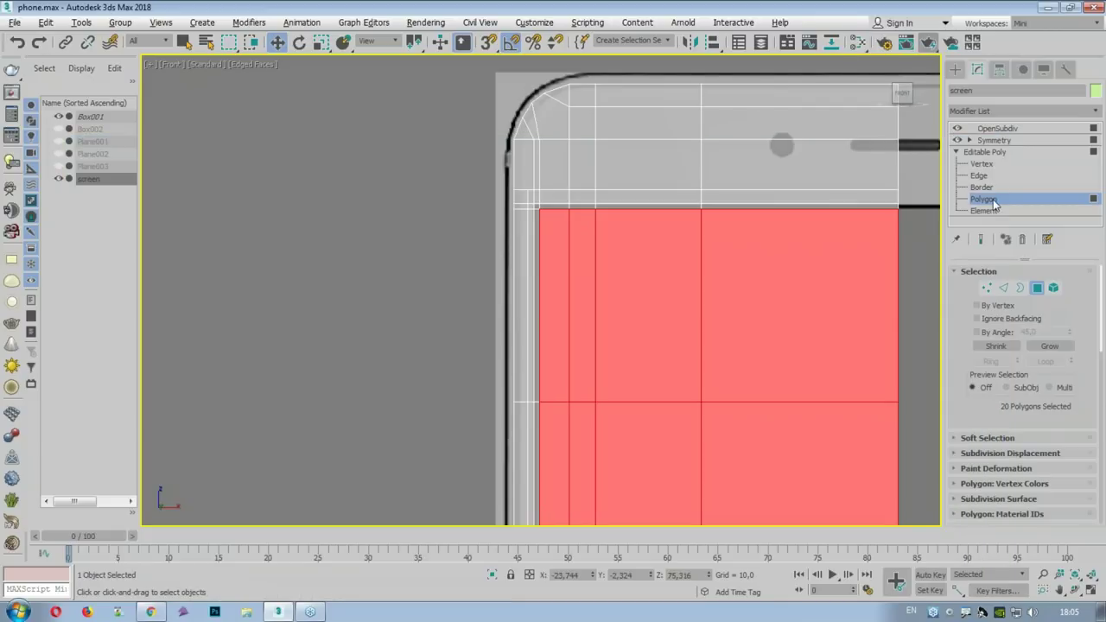
pyautogui.click(984, 152)
pyautogui.click(997, 128)
pyautogui.scroll(-1, 708, 215)
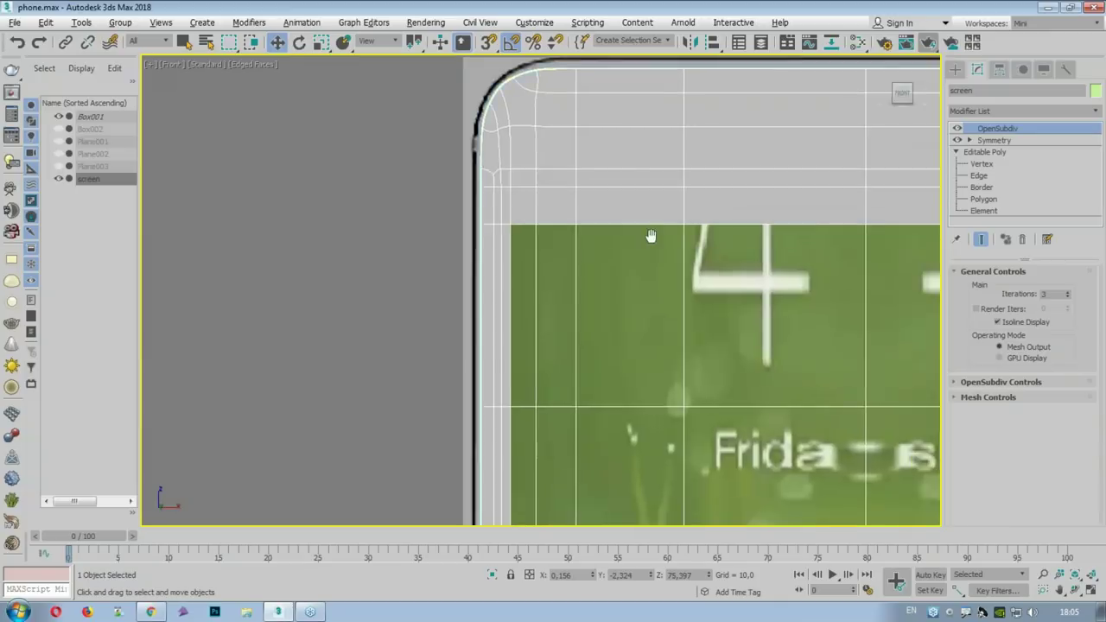
pyautogui.scroll(-3, 648, 237)
# Step: At edge level, toggle Show End Result repeatedly to compare the border edges with the smoothed mesh
pyautogui.click(983, 198)
pyautogui.moveTo(802, 227); pyautogui.dragTo(750, 191, button='middle')
pyautogui.click(979, 175)
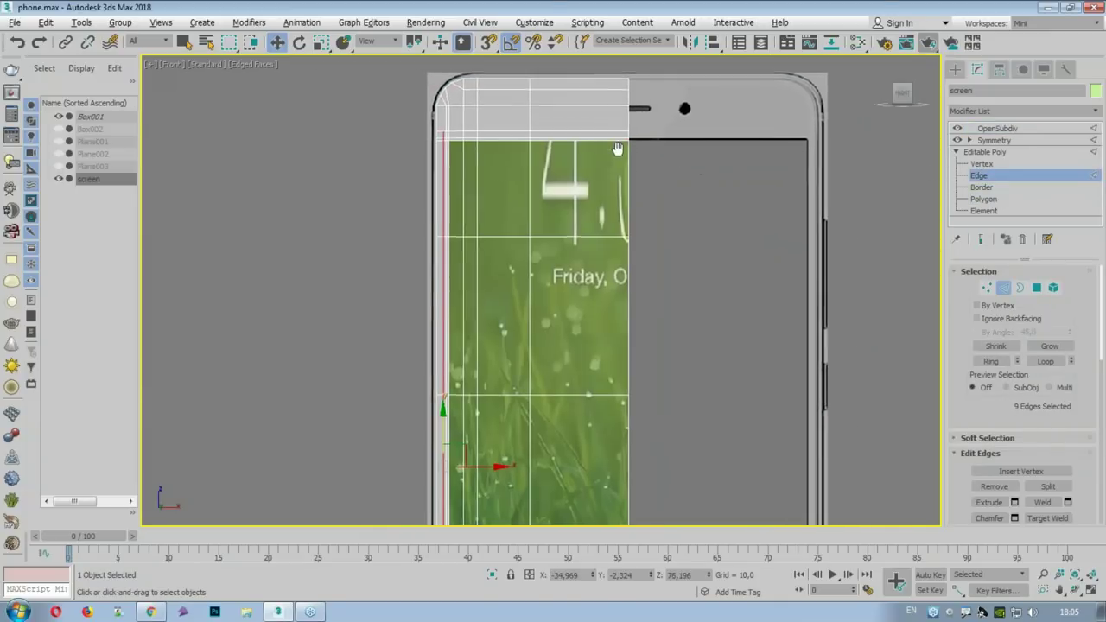
pyautogui.scroll(4, 573, 118)
pyautogui.click(980, 239)
pyautogui.click(981, 240)
pyautogui.click(981, 240)
pyautogui.moveTo(748, 236); pyautogui.dragTo(716, 213, button='middle')
pyautogui.scroll(-3, 716, 213)
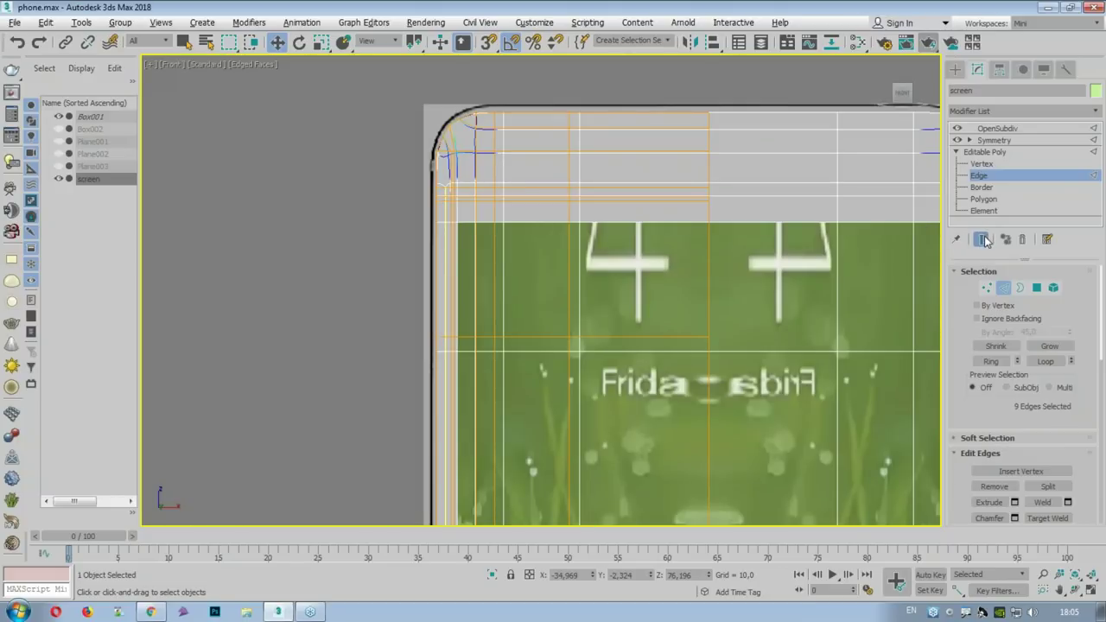
pyautogui.click(981, 240)
pyautogui.click(980, 239)
pyautogui.click(980, 239)
pyautogui.click(981, 239)
pyautogui.click(980, 240)
pyautogui.click(980, 240)
pyautogui.click(980, 239)
pyautogui.scroll(-2, 928, 207)
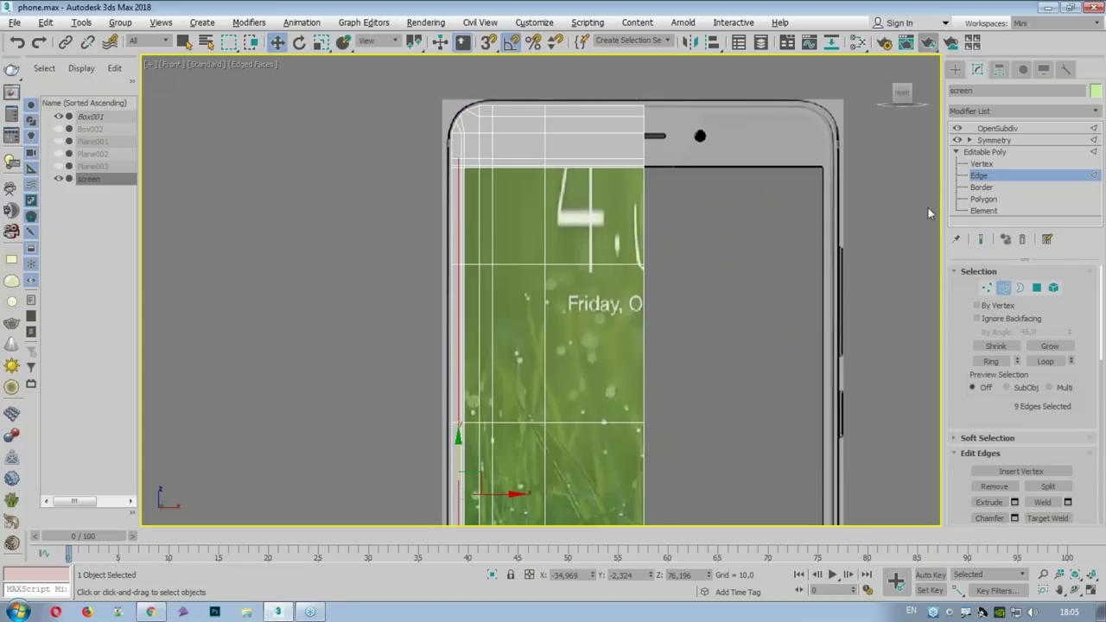
# Step: Replace the old subdivision smoothing modifier on the screen mesh with OpenSubdiv
pyautogui.click(985, 152)
pyautogui.click(997, 128)
pyautogui.click(1022, 239)
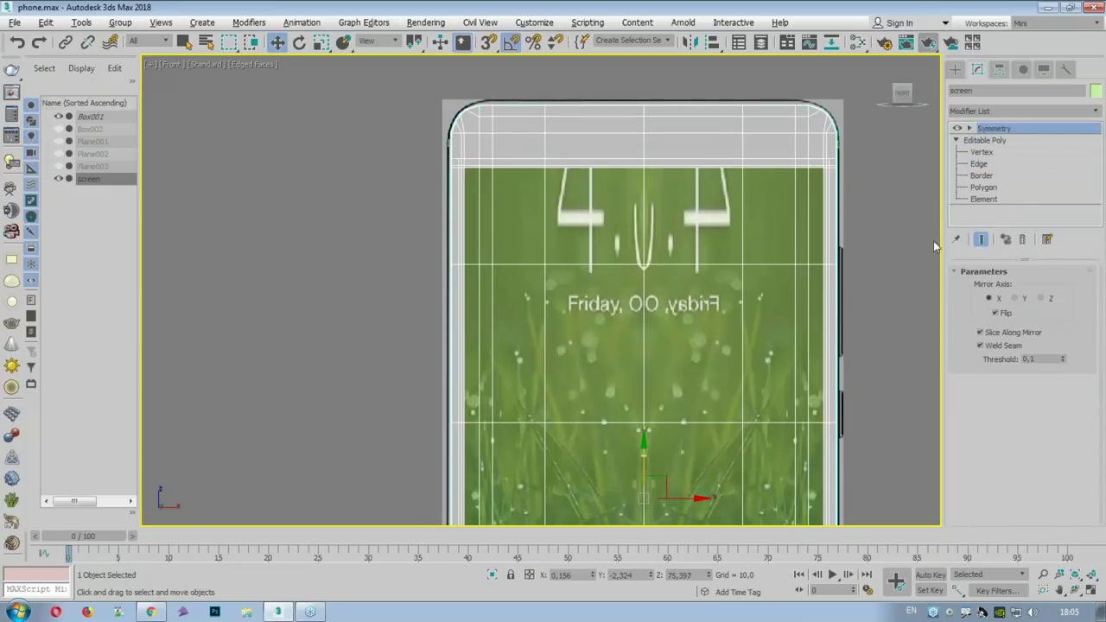
pyautogui.scroll(-2, 812, 155)
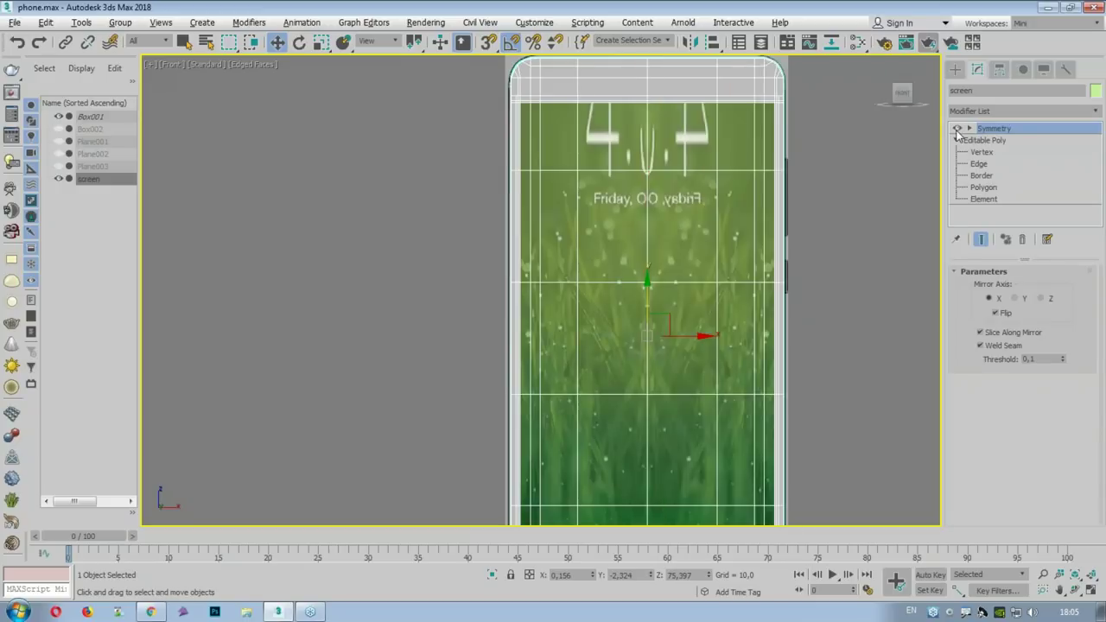
pyautogui.scroll(-2, 736, 93)
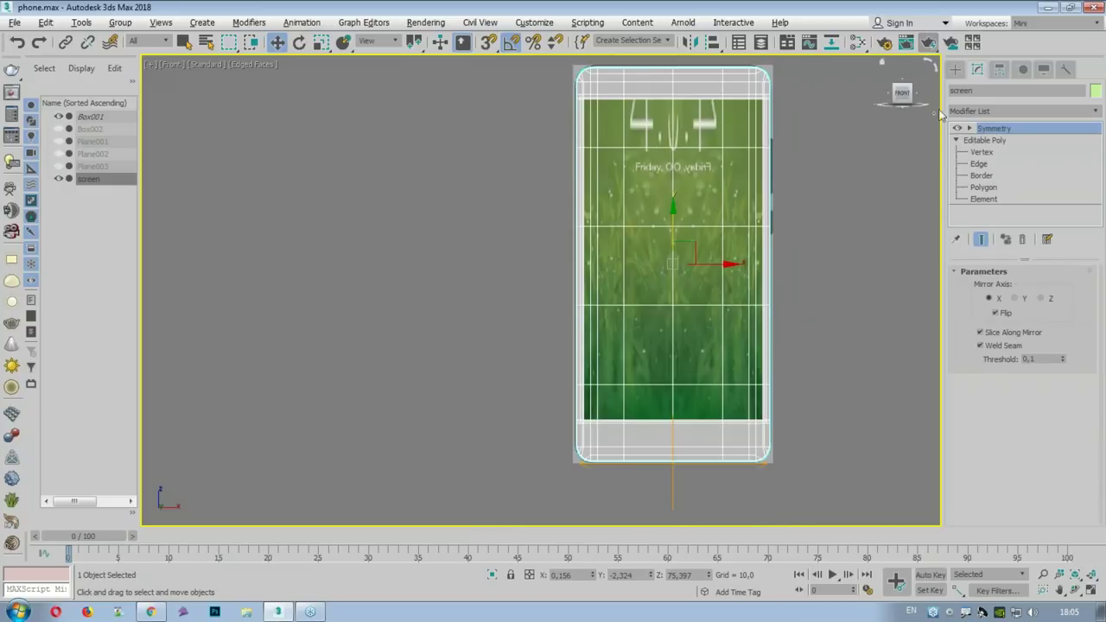
pyautogui.click(988, 112)
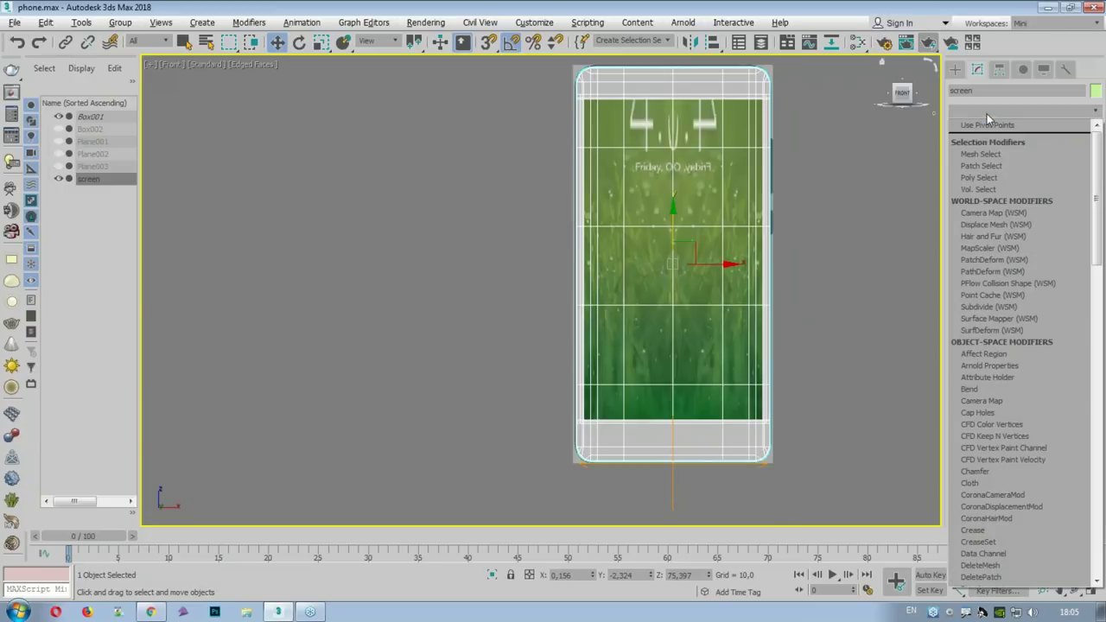
pyautogui.write('o')
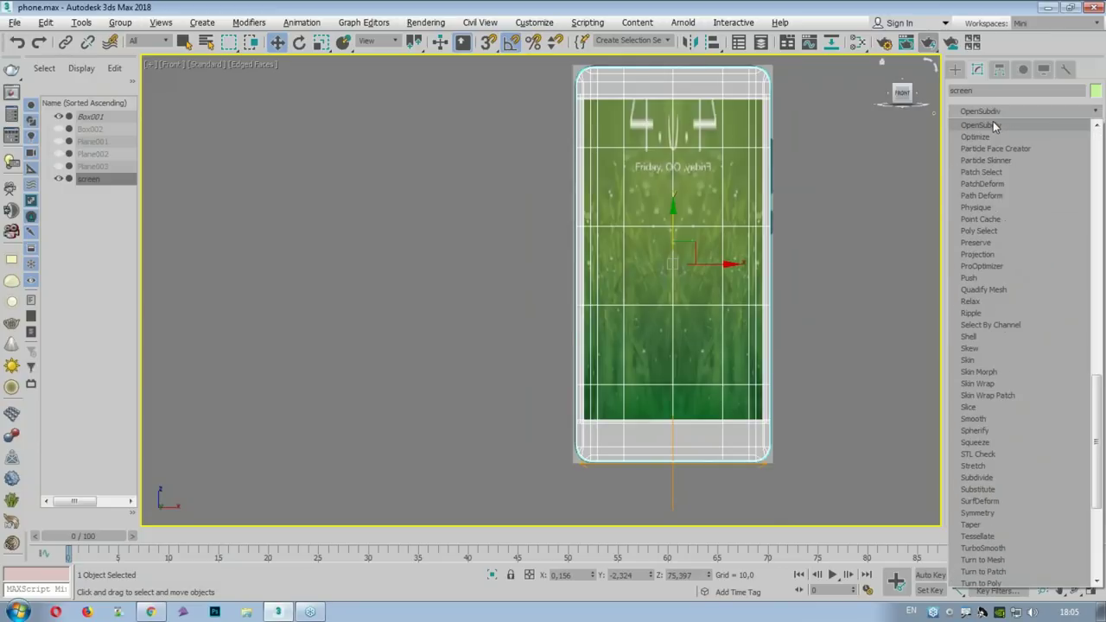
pyautogui.click(993, 125)
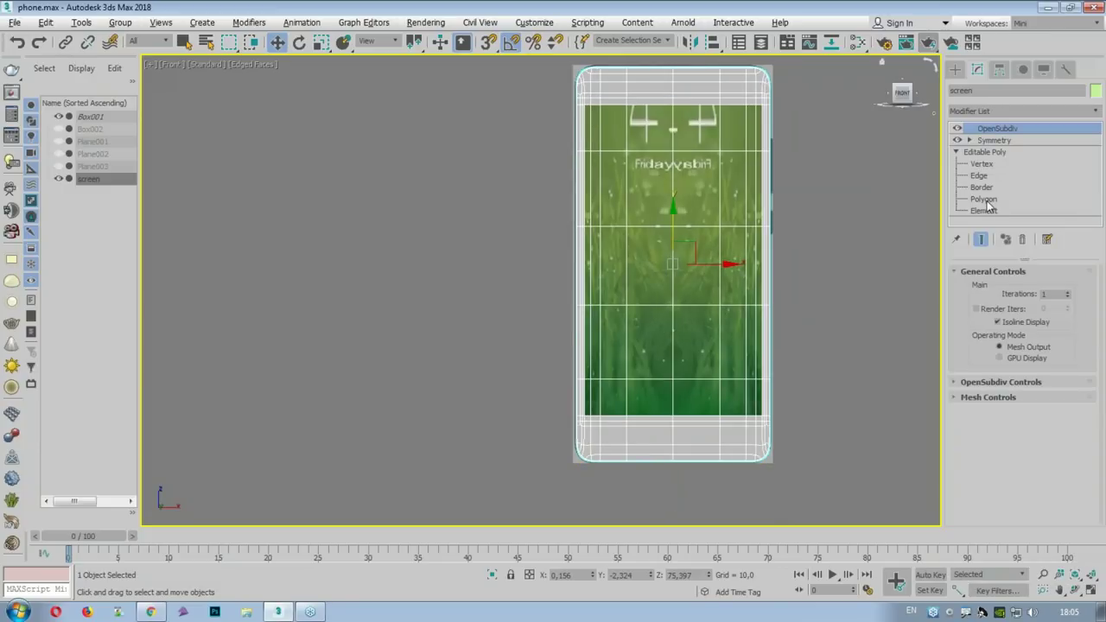
# Step: Box-select the vertical edges across the screen's top and connect them with a new edge
pyautogui.click(978, 176)
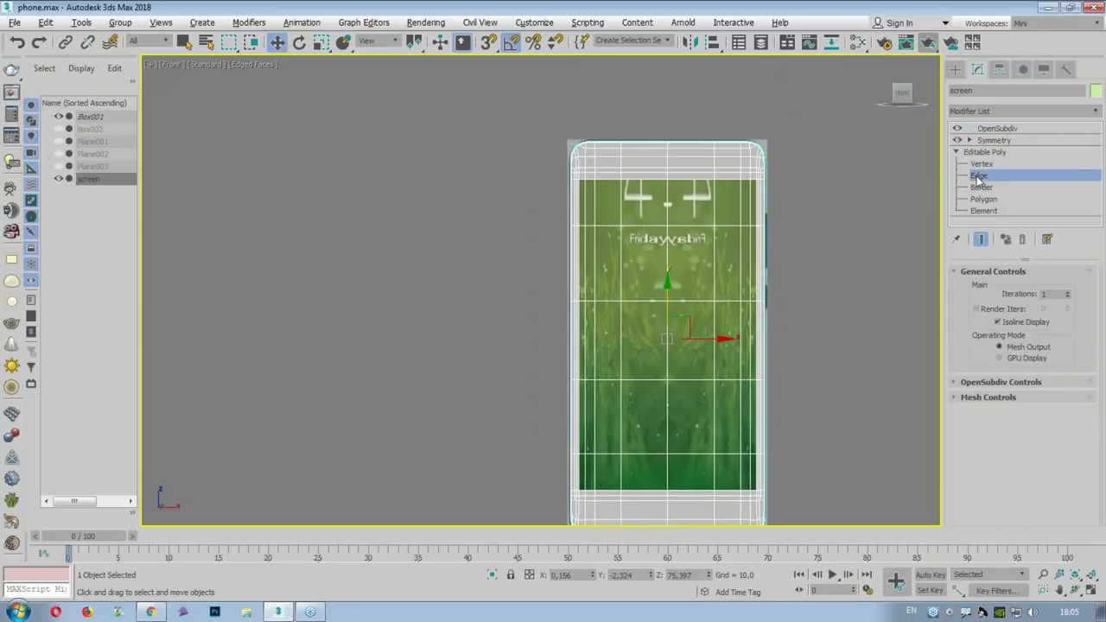
pyautogui.scroll(5, 605, 176)
pyautogui.moveTo(458, 123); pyautogui.dragTo(647, 122)
pyautogui.moveTo(503, 135)
pyautogui.mouseDown()
pyautogui.moveTo(655, 135)
pyautogui.moveTo(622, 145)
pyautogui.mouseUp()
pyautogui.moveTo(637, 373)
pyautogui.mouseDown()
pyautogui.moveTo(716, 222)
pyautogui.moveTo(639, 380)
pyautogui.moveTo(755, 324)
pyautogui.mouseUp()
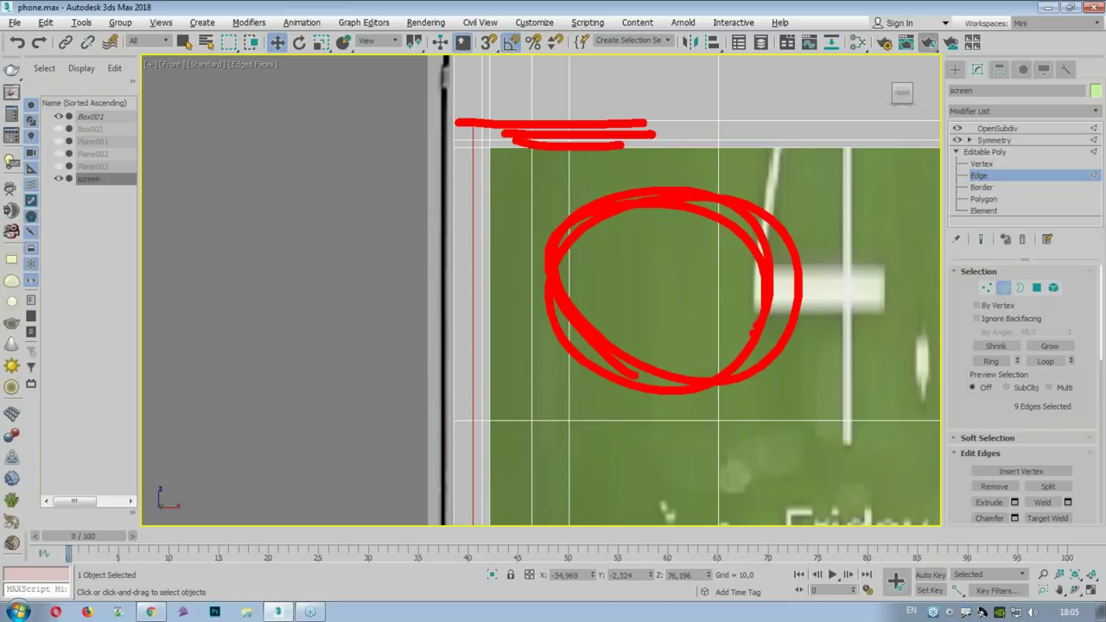
pyautogui.press('Escape')
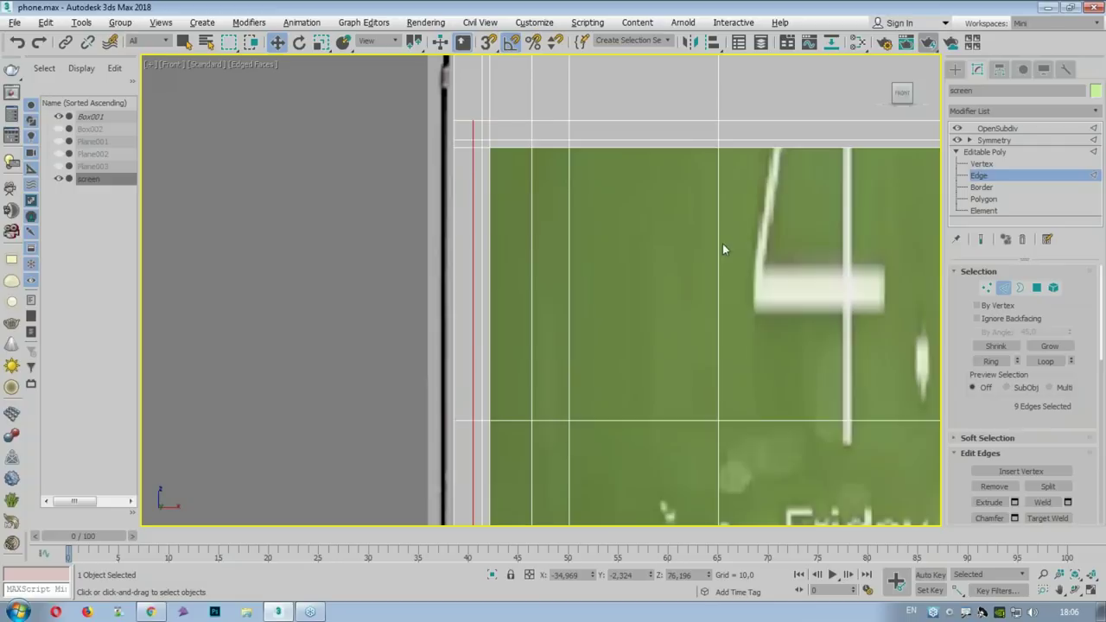
pyautogui.scroll(-3, 415, 229)
pyautogui.moveTo(778, 247); pyautogui.dragTo(778, 248)
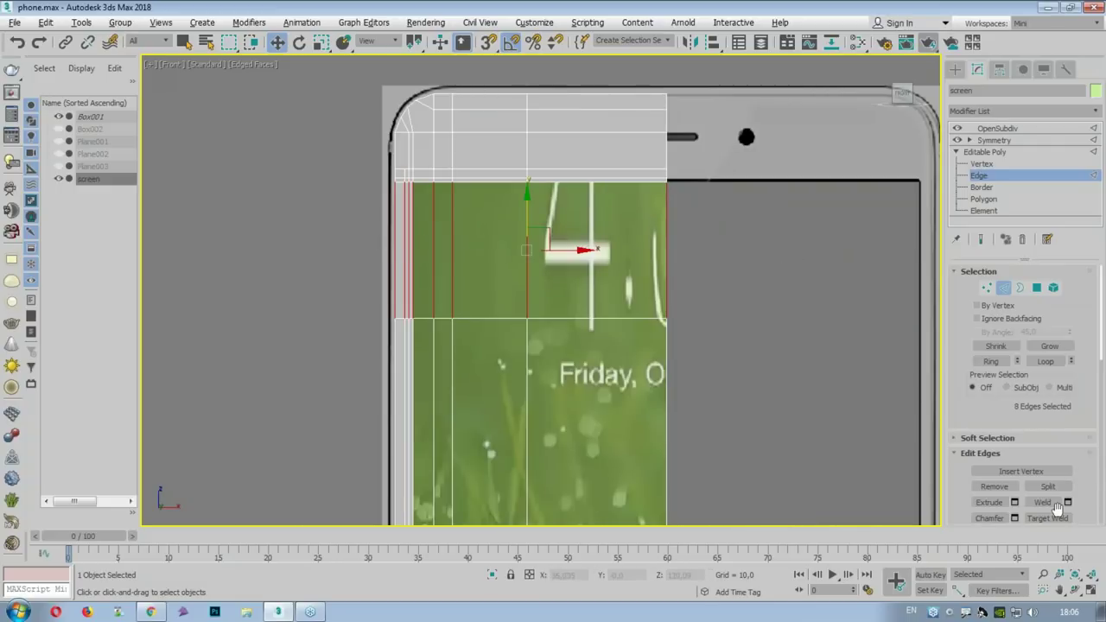
pyautogui.moveTo(970, 413); pyautogui.dragTo(987, 239)
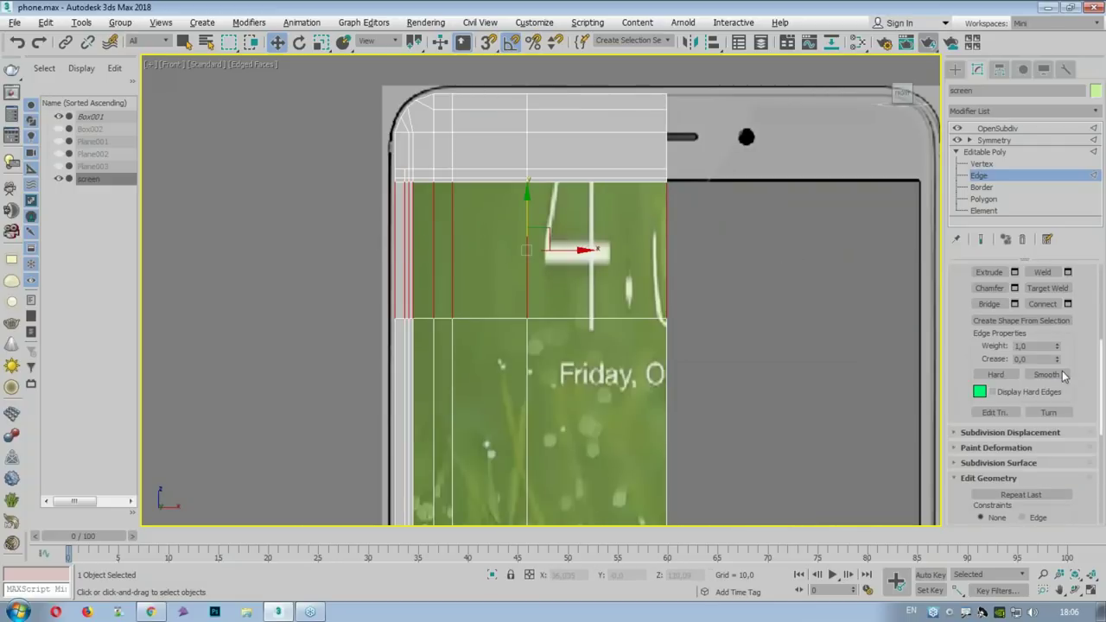
pyautogui.click(1068, 304)
# Step: Confirm the new edge and move it up to the screen's top border
pyautogui.click(548, 357)
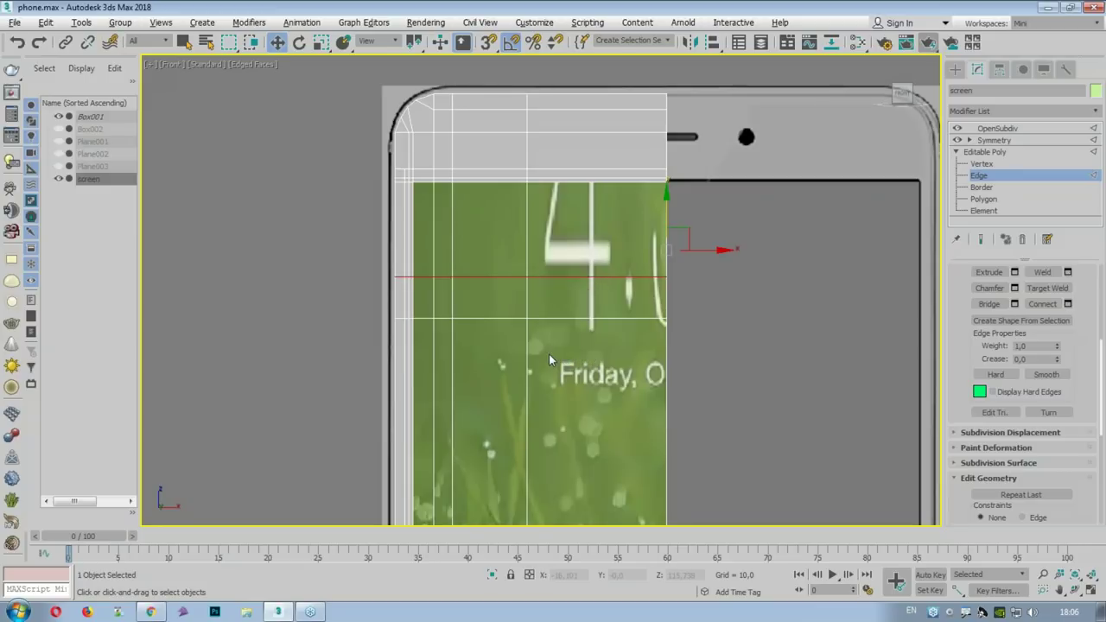
pyautogui.moveTo(452, 244); pyautogui.dragTo(450, 158)
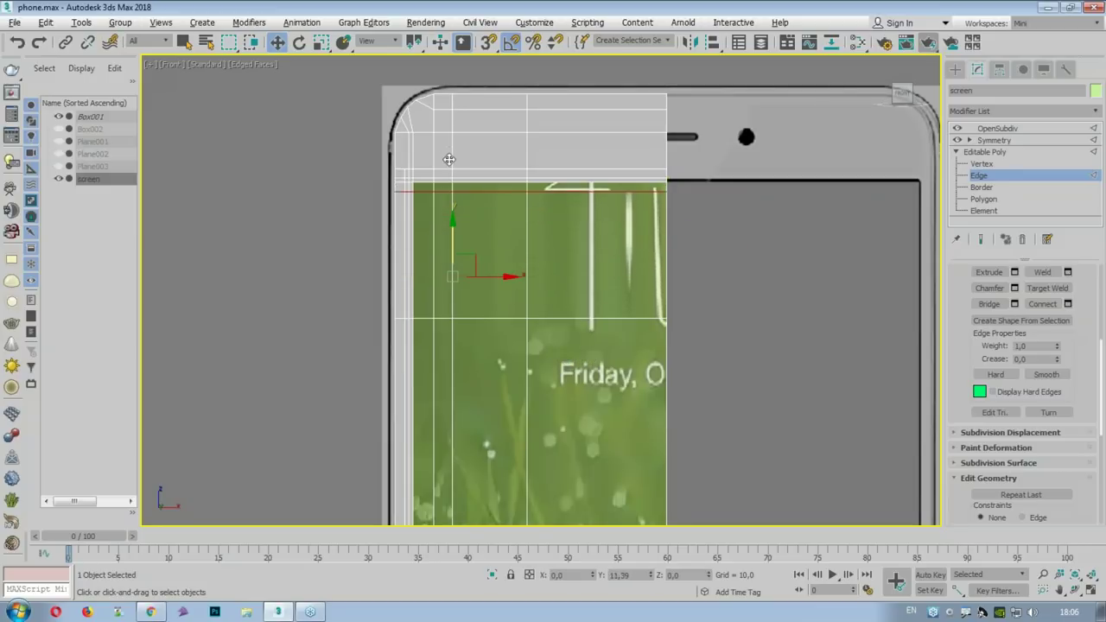
pyautogui.scroll(-2, 450, 158)
pyautogui.scroll(-2, 454, 409)
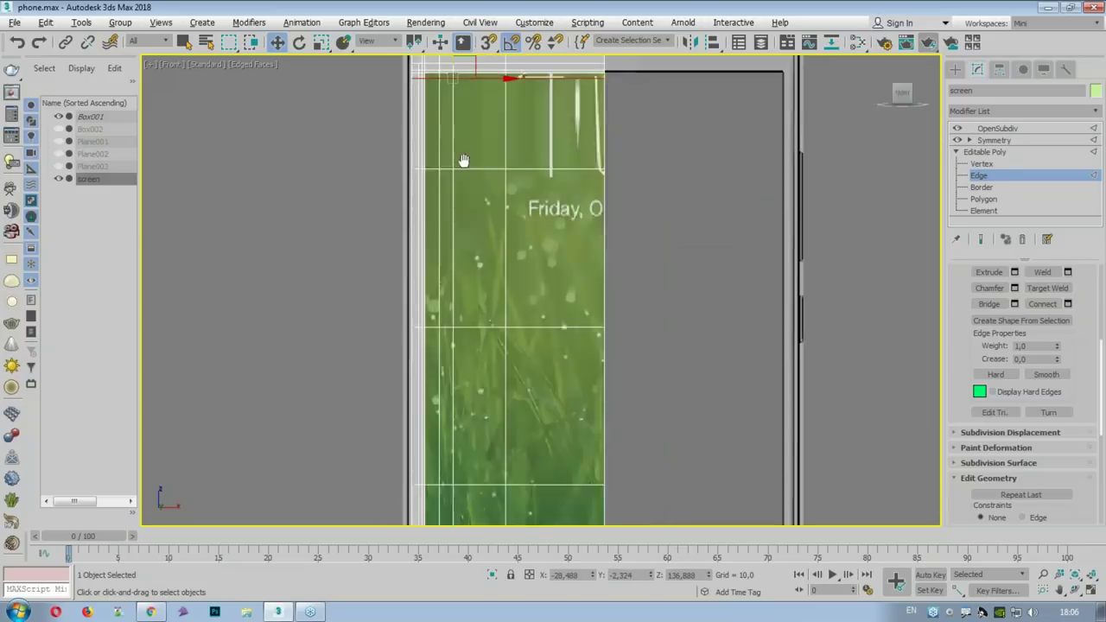
# Step: Connect the bottom edges, then move the new edges down to just below the screen's bottom
pyautogui.moveTo(454, 409); pyautogui.dragTo(385, 282, button='middle')
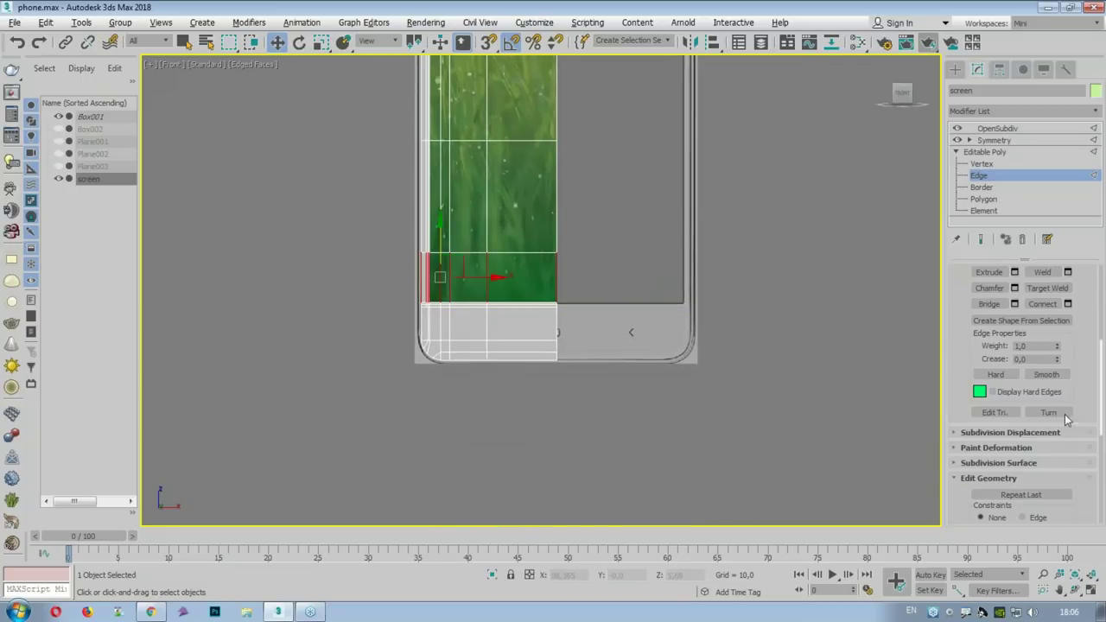
pyautogui.click(1069, 303)
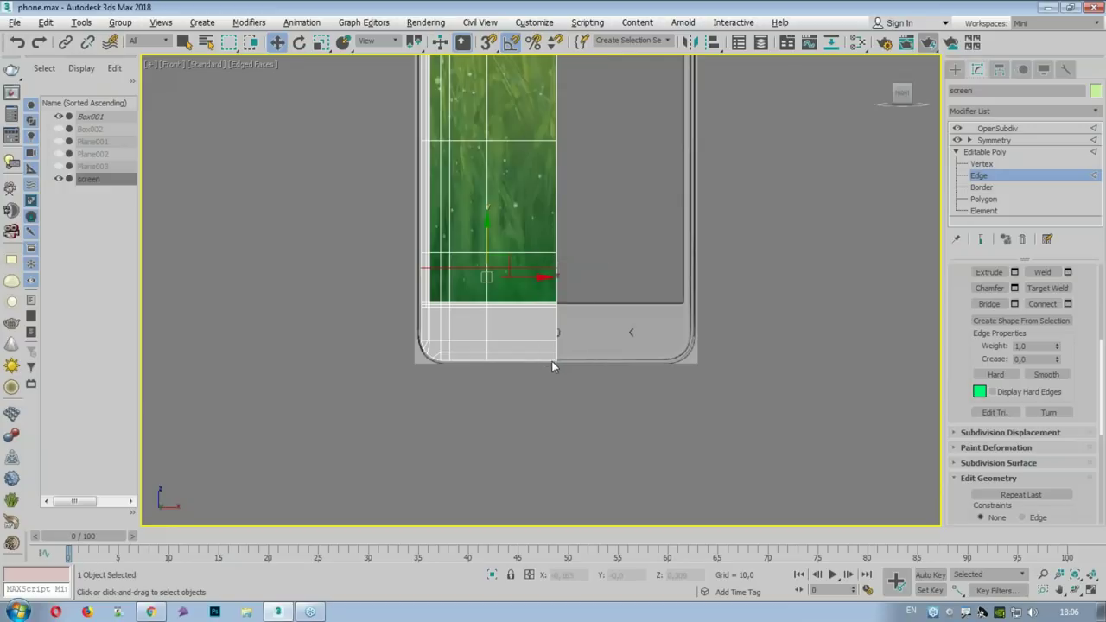
pyautogui.click(549, 359)
pyautogui.scroll(3, 469, 251)
pyautogui.moveTo(436, 189); pyautogui.dragTo(440, 213)
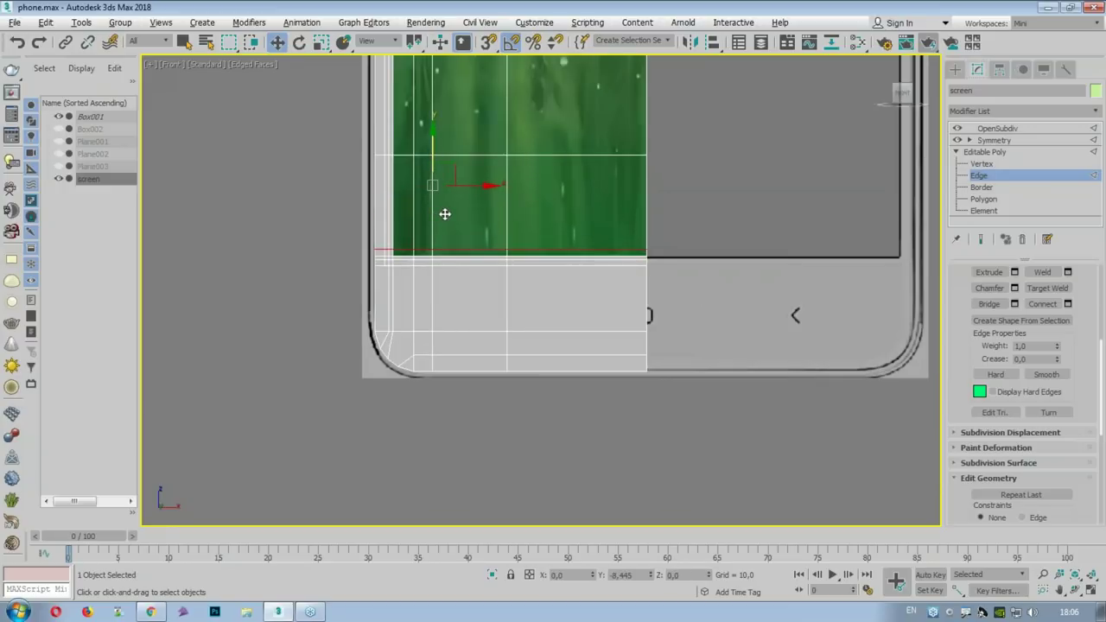
pyautogui.scroll(3, 453, 228)
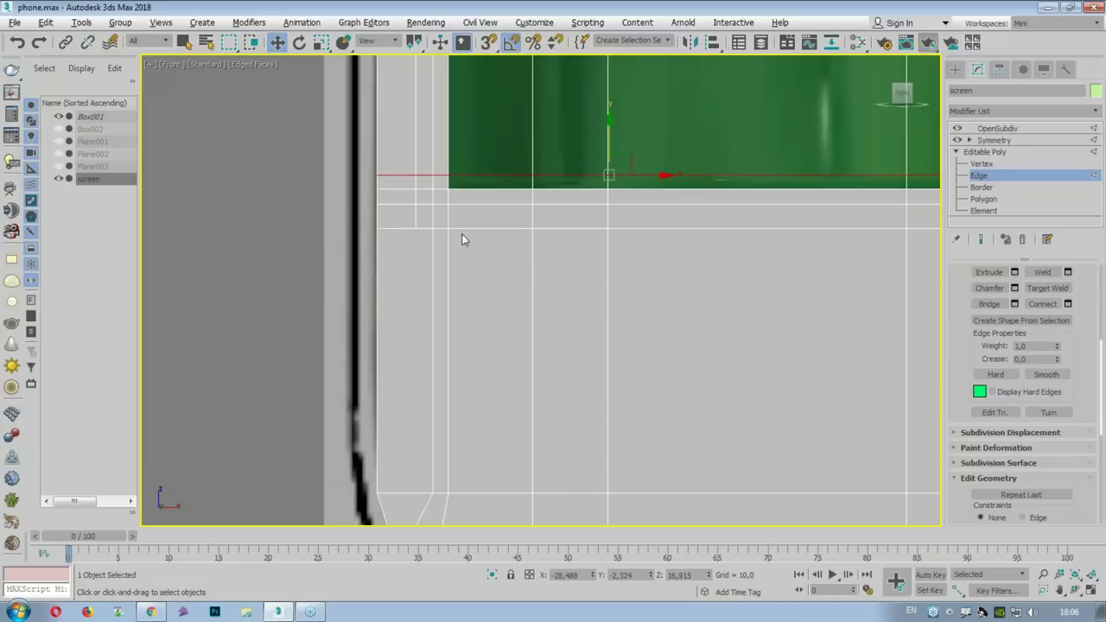
pyautogui.click(499, 199)
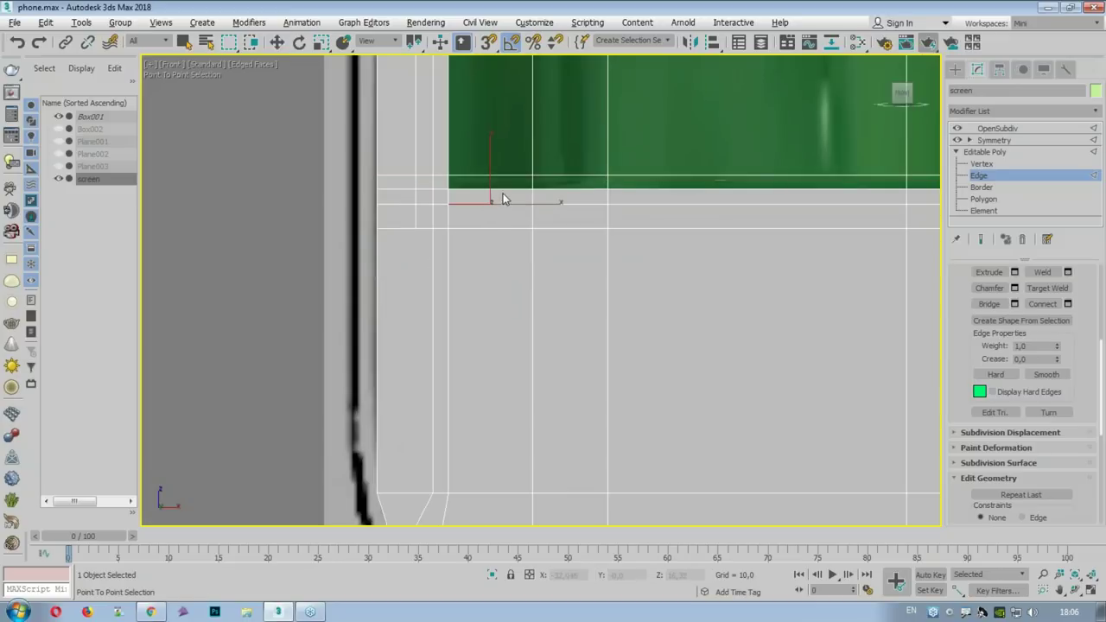
pyautogui.moveTo(478, 204); pyautogui.dragTo(477, 228)
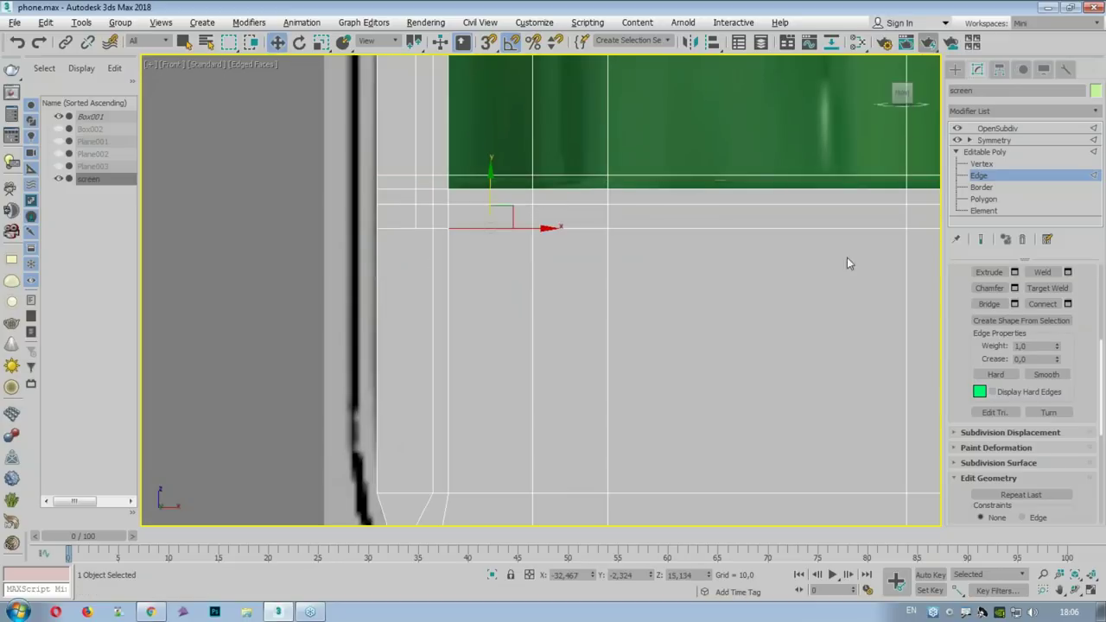
pyautogui.scroll(5, 964, 296)
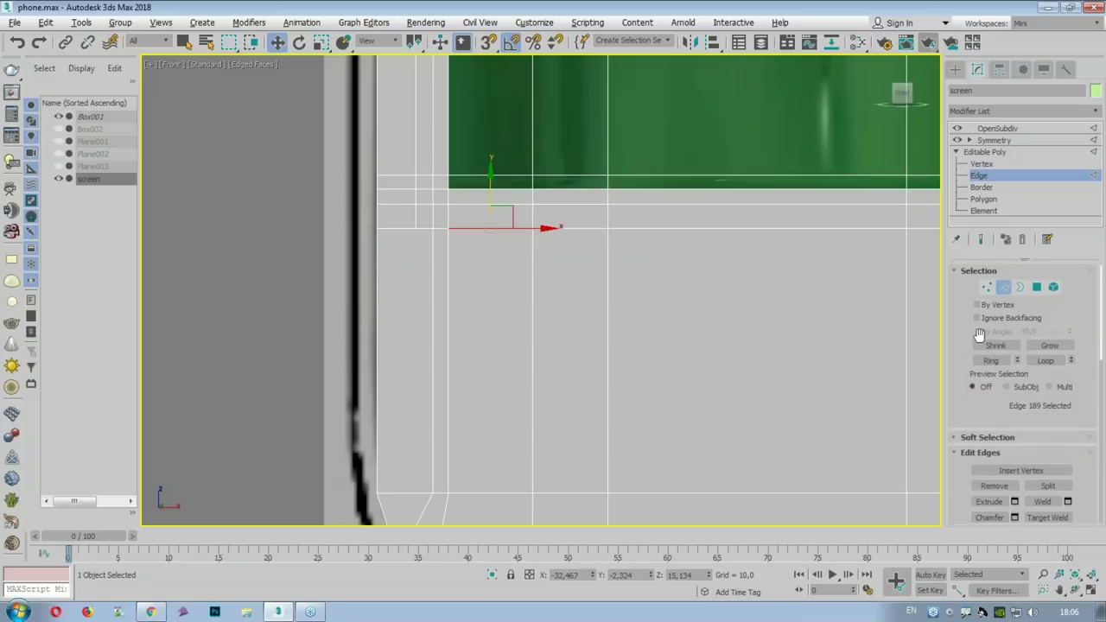
# Step: Ring-select the parallel edges along the left side, dropping the unwanted lower-left corner edge
pyautogui.click(991, 360)
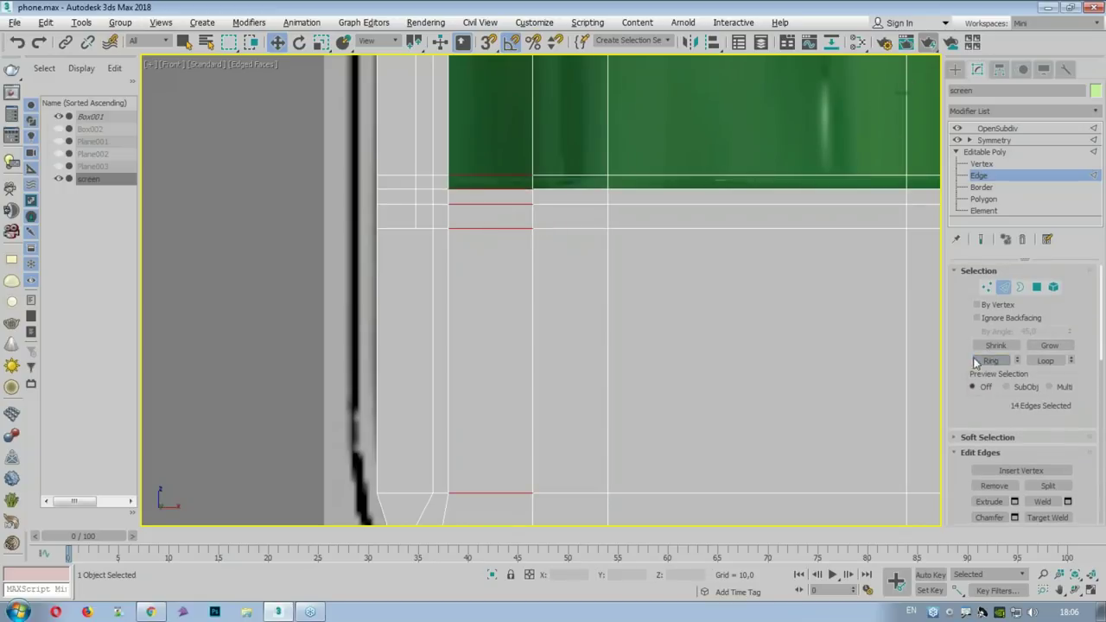
pyautogui.scroll(-4, 605, 375)
pyautogui.moveTo(474, 257); pyautogui.dragTo(651, 360)
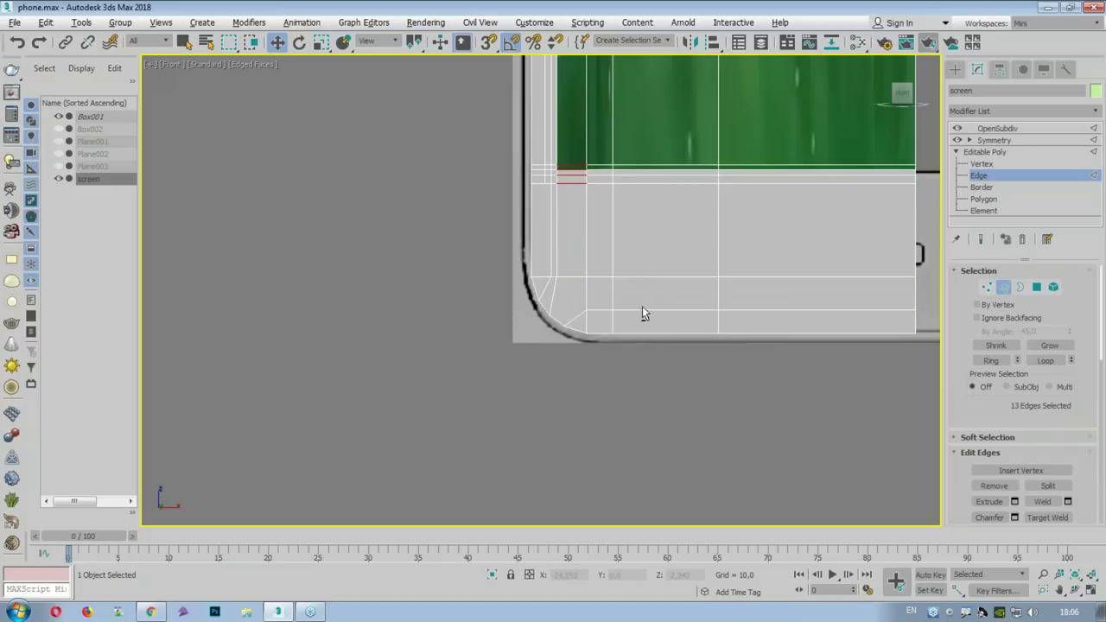
pyautogui.moveTo(652, 360); pyautogui.dragTo(625, 289, button='middle')
pyautogui.scroll(-4, 624, 289)
pyautogui.scroll(5, 593, 159)
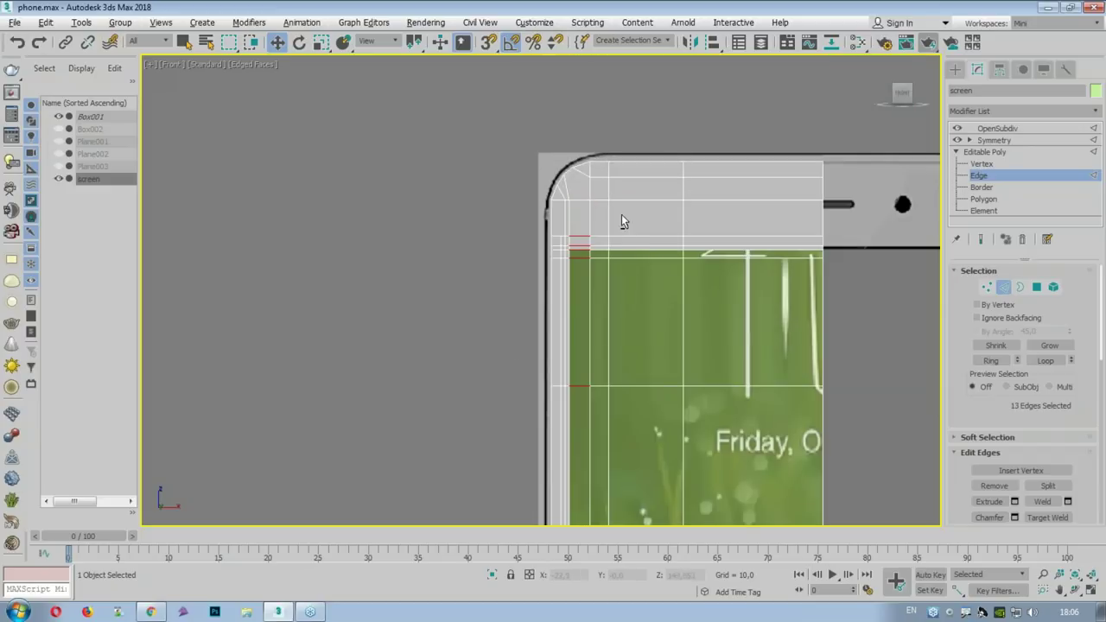
# Step: Connect the ring into a vertical loop inside the left border and return to the OpenSubdiv result
pyautogui.click(977, 271)
pyautogui.scroll(-1, 1019, 389)
pyautogui.click(1042, 369)
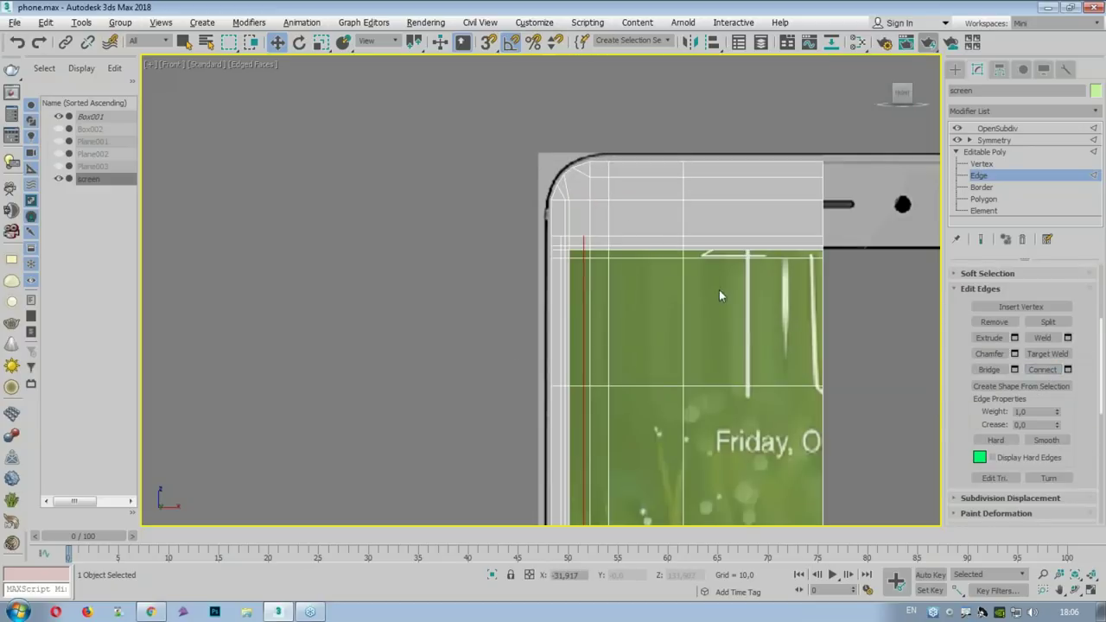
pyautogui.scroll(2, 605, 370)
pyautogui.scroll(-3, 615, 354)
pyautogui.scroll(4, 615, 355)
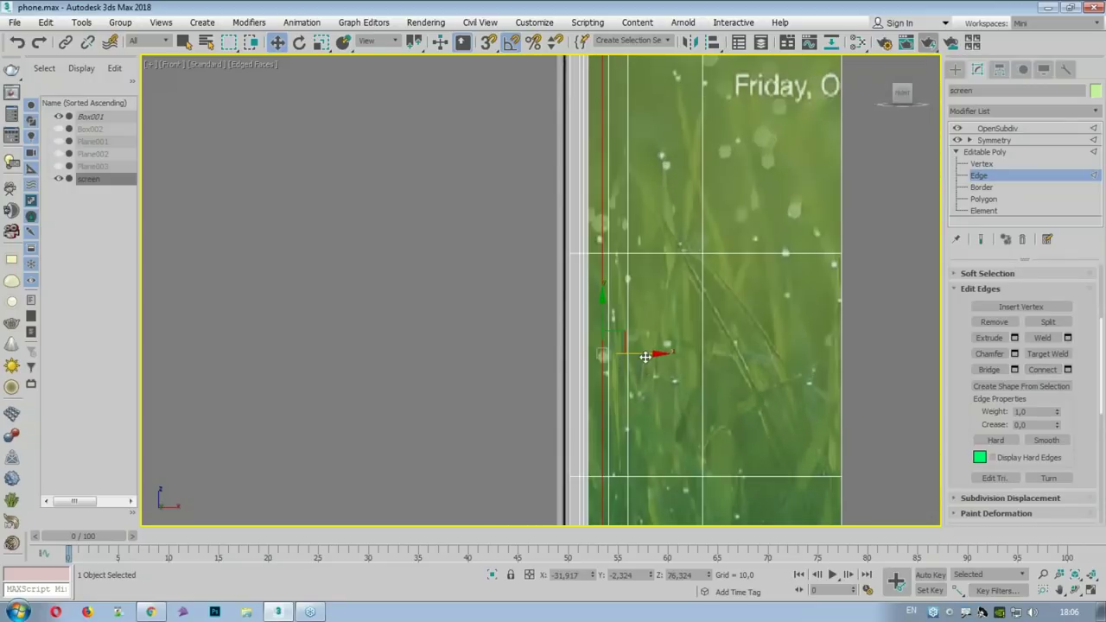
pyautogui.moveTo(637, 157); pyautogui.dragTo(587, 404, button='middle')
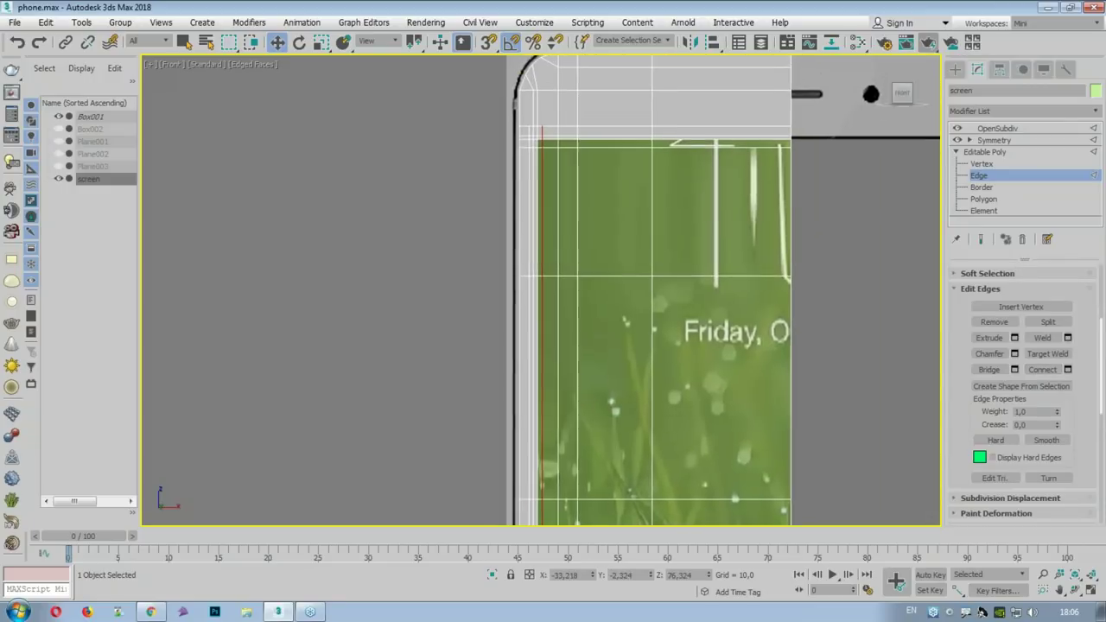
pyautogui.scroll(5, 499, 242)
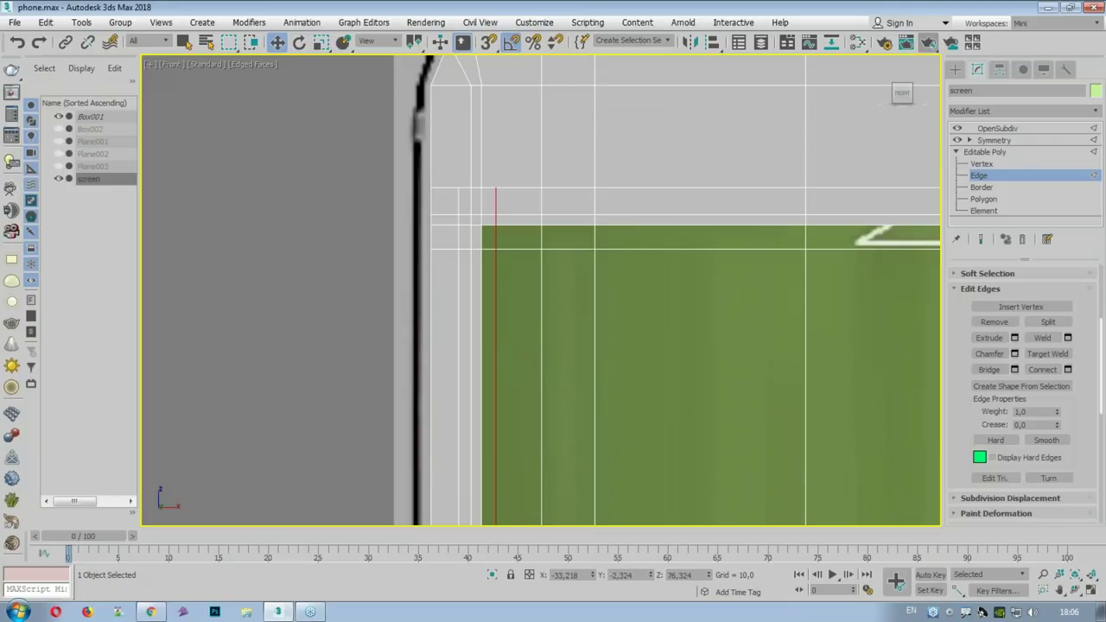
pyautogui.click(996, 151)
pyautogui.click(1001, 129)
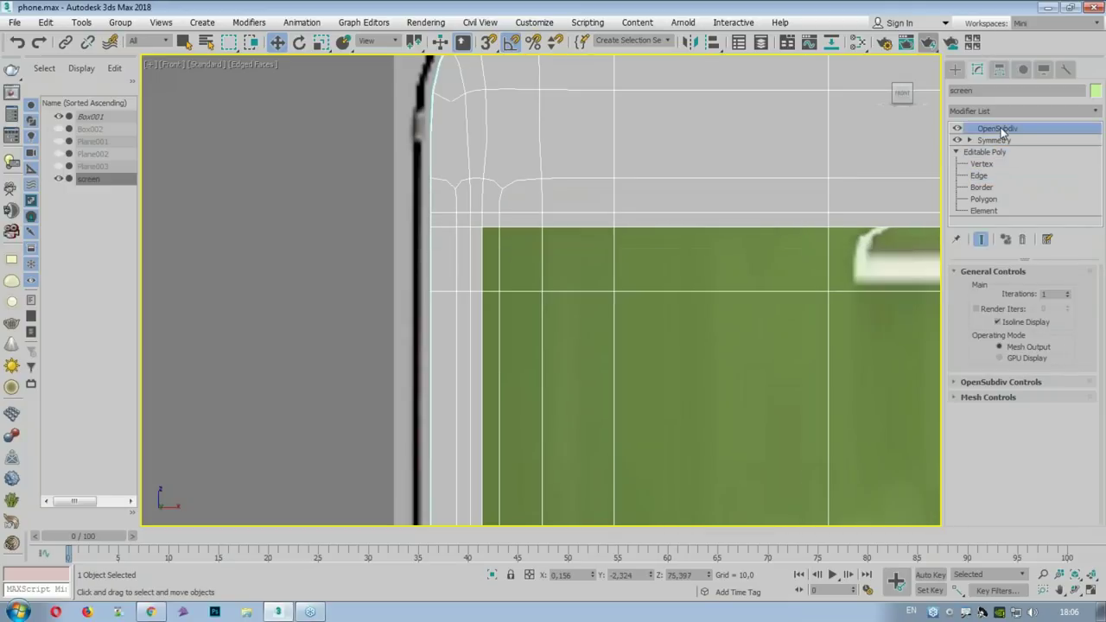
# Step: Toggle OpenSubdiv smoothing off and back on to compare, then begin selecting screen polygons
pyautogui.click(956, 129)
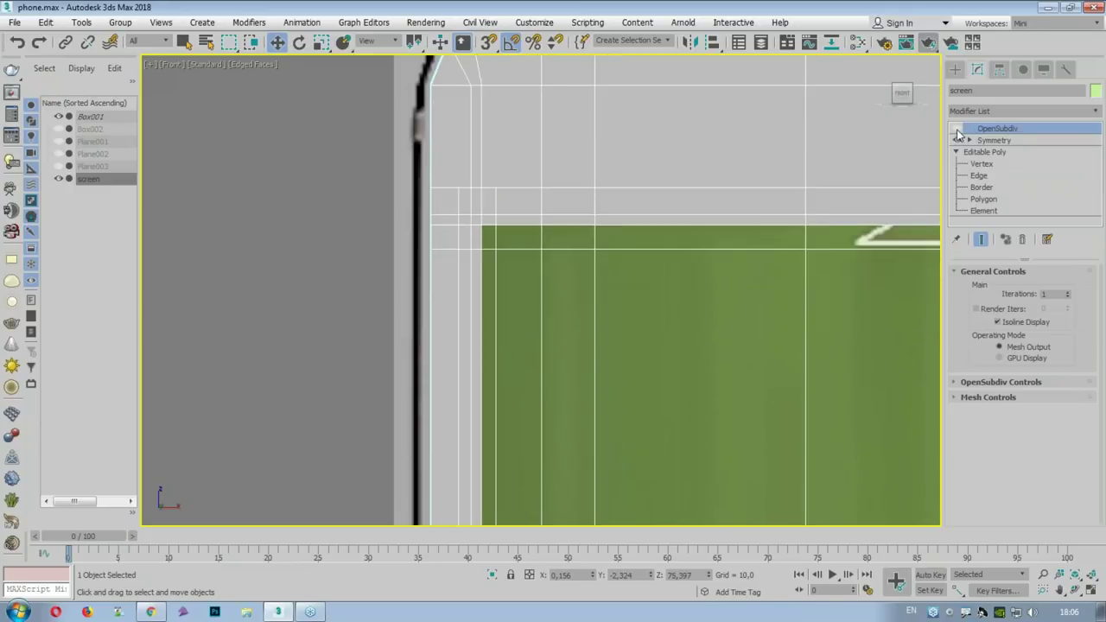
pyautogui.click(956, 129)
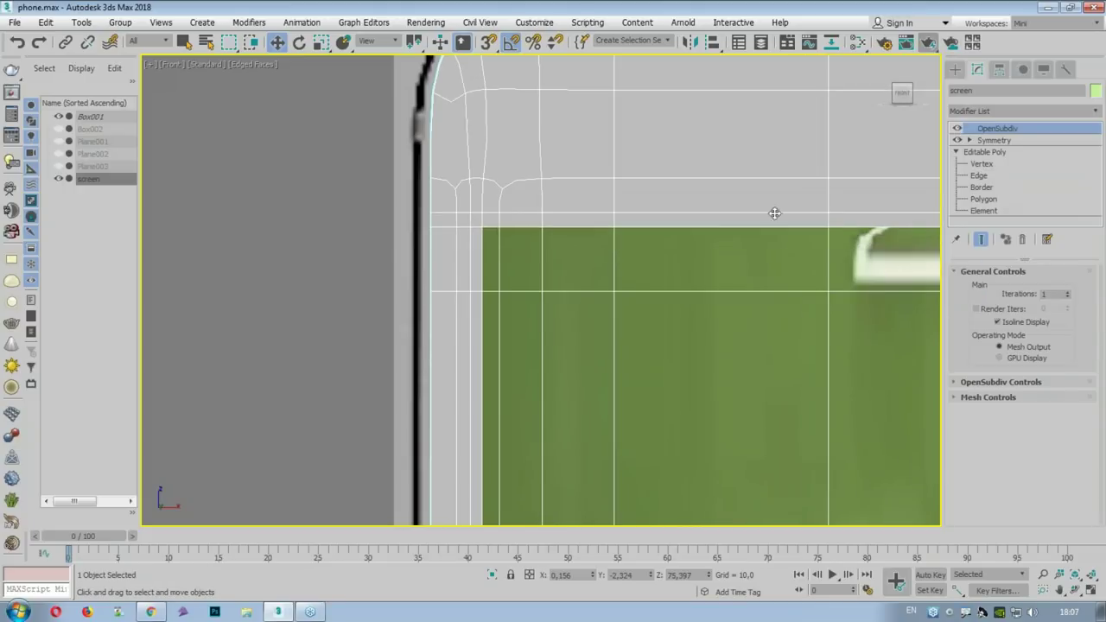
pyautogui.moveTo(468, 223); pyautogui.dragTo(716, 222)
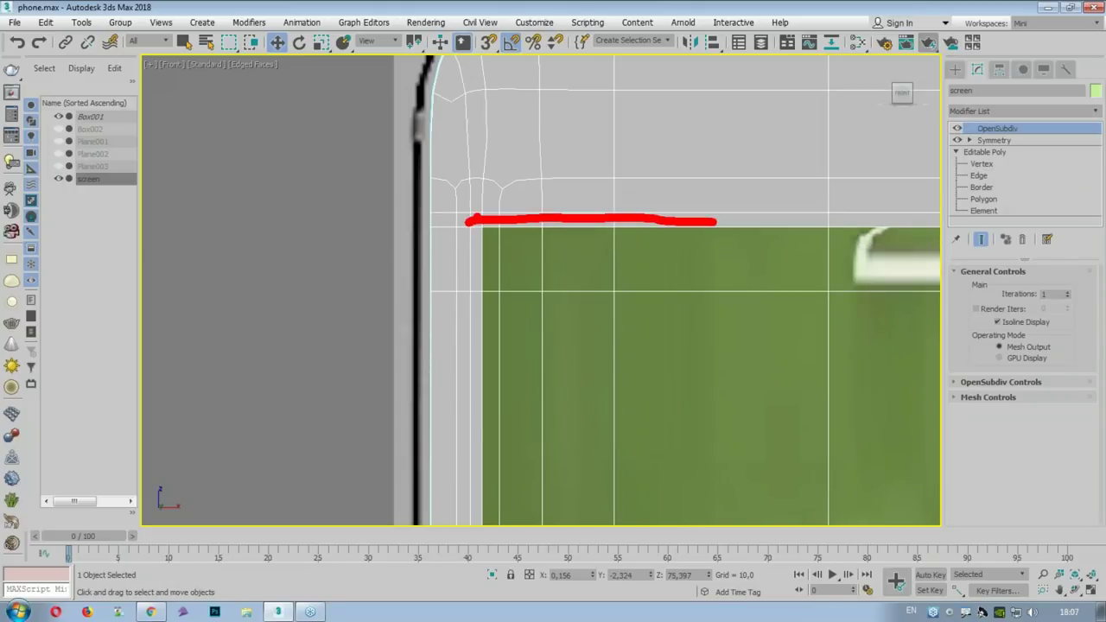
pyautogui.moveTo(475, 222); pyautogui.dragTo(459, 449)
pyautogui.press('Escape')
pyautogui.hotkey('alt', 'shift')
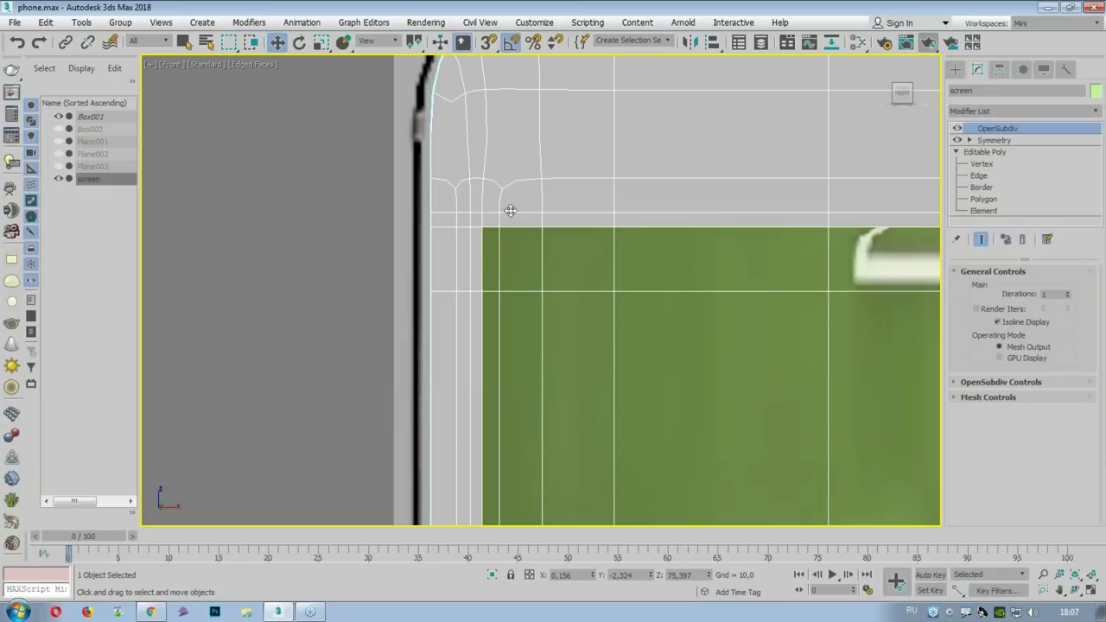
# Step: In Polygon mode, select the thin strip of border faces along the screen's edge, extending left
pyautogui.click(982, 201)
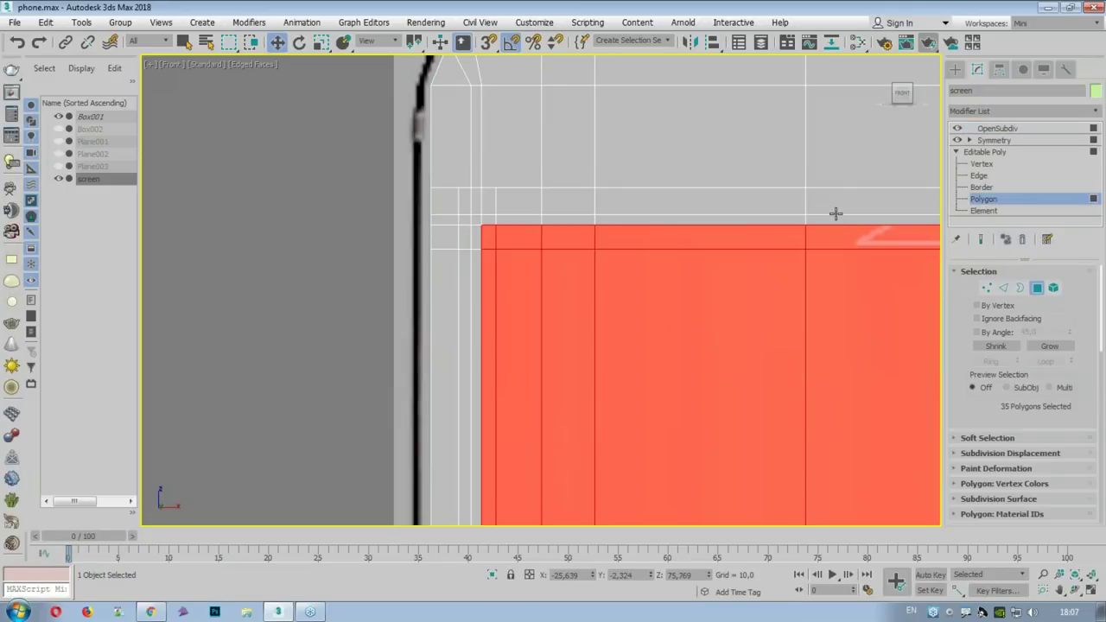
pyautogui.click(831, 217)
pyautogui.keyDown('ctrl'); pyautogui.click(654, 221); pyautogui.keyUp('ctrl')
pyautogui.keyDown('ctrl'); pyautogui.click(545, 221); pyautogui.keyUp('ctrl')
pyautogui.keyDown('ctrl'); pyautogui.click(494, 221); pyautogui.keyUp('ctrl')
pyautogui.keyDown('ctrl'); pyautogui.click(484, 220); pyautogui.keyUp('ctrl')
pyautogui.keyDown('ctrl'); pyautogui.click(474, 221); pyautogui.keyUp('ctrl')
pyautogui.keyDown('ctrl'); pyautogui.click(474, 238); pyautogui.keyUp('ctrl')
pyautogui.press('z')
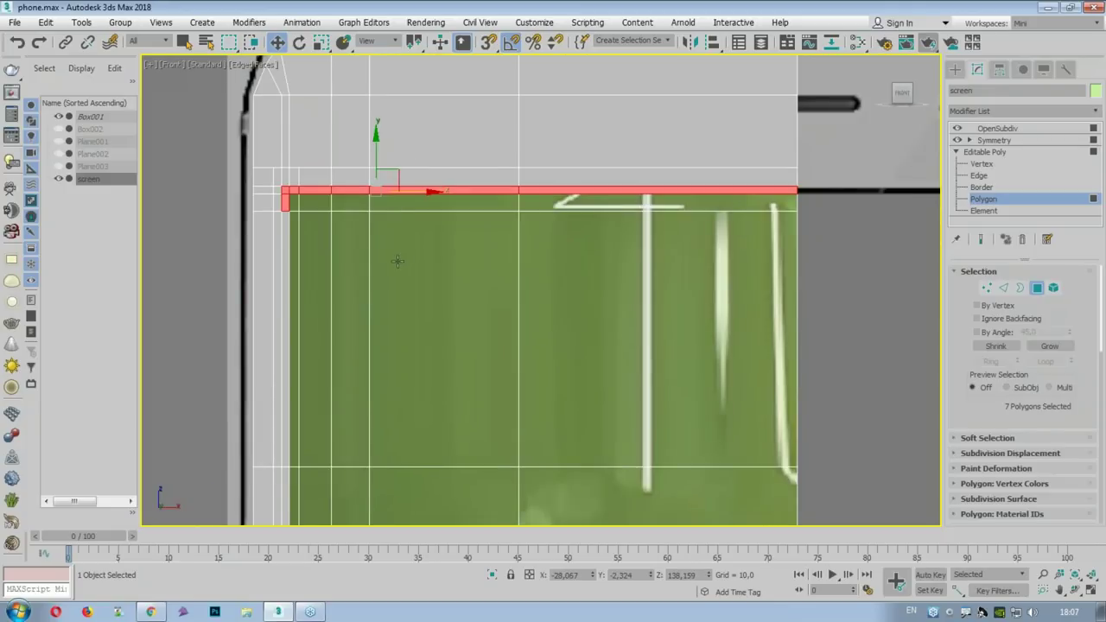
pyautogui.moveTo(404, 256); pyautogui.dragTo(530, 176, button='middle')
# Step: Add the left vertical strip polygons along the screen's edge to the selection
pyautogui.keyDown('ctrl'); pyautogui.click(412, 164); pyautogui.keyUp('ctrl')
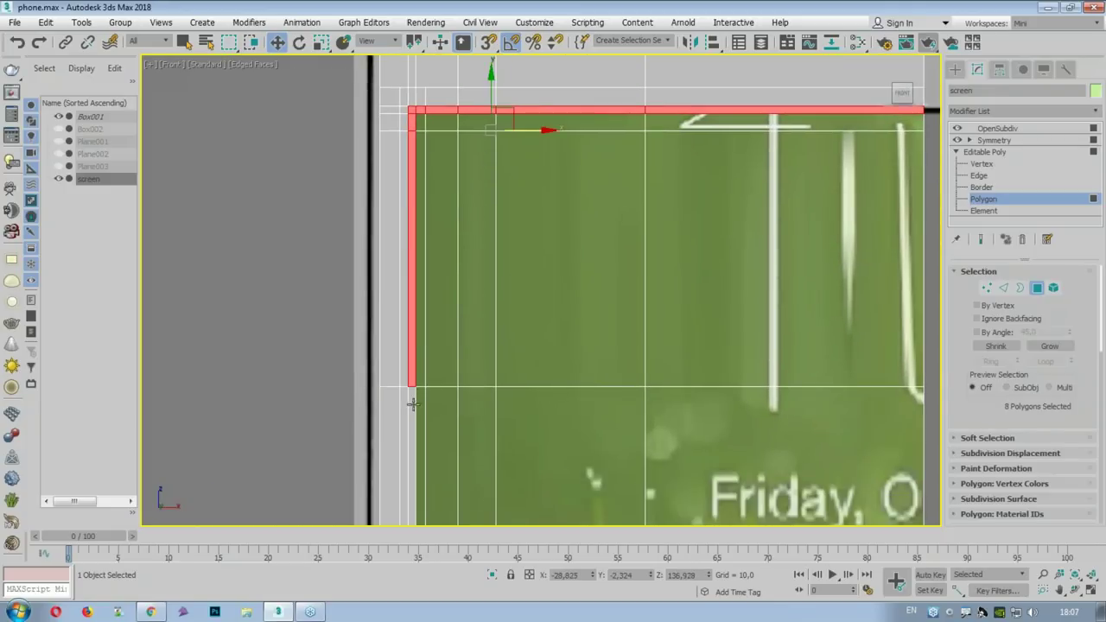
pyautogui.moveTo(412, 403); pyautogui.dragTo(452, 173, button='middle')
pyautogui.moveTo(452, 358)
pyautogui.mouseDown(button='middle')
pyautogui.moveTo(469, 247)
pyautogui.moveTo(509, 276)
pyautogui.mouseUp(button='middle')
pyautogui.keyDown('ctrl'); pyautogui.click(473, 256); pyautogui.keyUp('ctrl')
pyautogui.keyDown('ctrl'); pyautogui.click(505, 169); pyautogui.keyUp('ctrl')
pyautogui.keyDown('ctrl'); pyautogui.click(499, 275); pyautogui.keyUp('ctrl')
pyautogui.keyDown('ctrl'); pyautogui.click(506, 341); pyautogui.keyUp('ctrl')
# Step: Add the bottom-row polygons under the screen (19 selected) and open the Slate Material Editor
pyautogui.scroll(2, 512, 439)
pyautogui.keyDown('ctrl'); pyautogui.click(508, 394); pyautogui.keyUp('ctrl')
pyautogui.keyDown('ctrl'); pyautogui.click(553, 393); pyautogui.keyUp('ctrl')
pyautogui.keyDown('ctrl'); pyautogui.click(596, 393); pyautogui.keyUp('ctrl')
pyautogui.keyDown('ctrl'); pyautogui.click(689, 392); pyautogui.keyUp('ctrl')
pyautogui.scroll(-2, 688, 392)
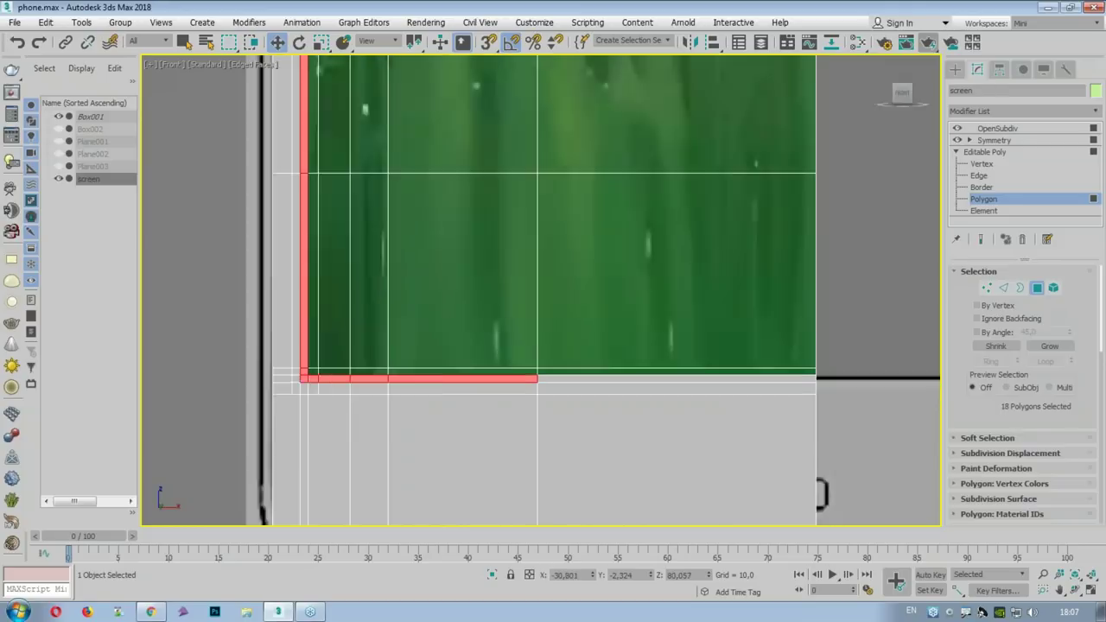
pyautogui.scroll(-1, 609, 381)
pyautogui.keyDown('ctrl'); pyautogui.click(614, 380); pyautogui.keyUp('ctrl')
pyautogui.press('m')
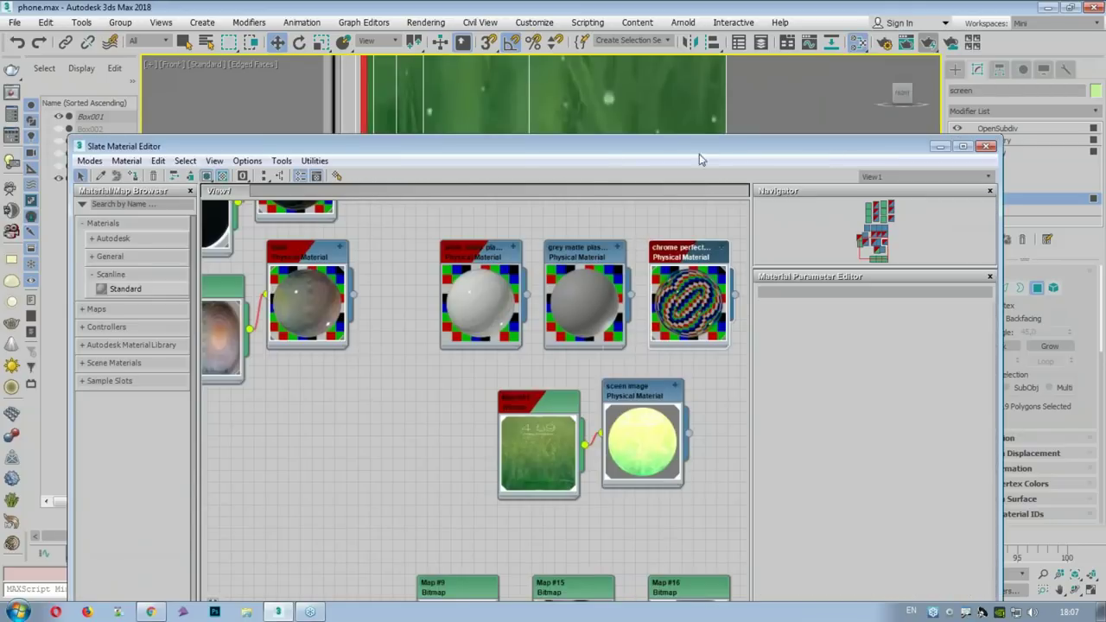
# Step: Close the Slate editor and view the whole phone at OpenSubdiv level, deselected
pyautogui.click(986, 146)
pyautogui.click(1016, 202)
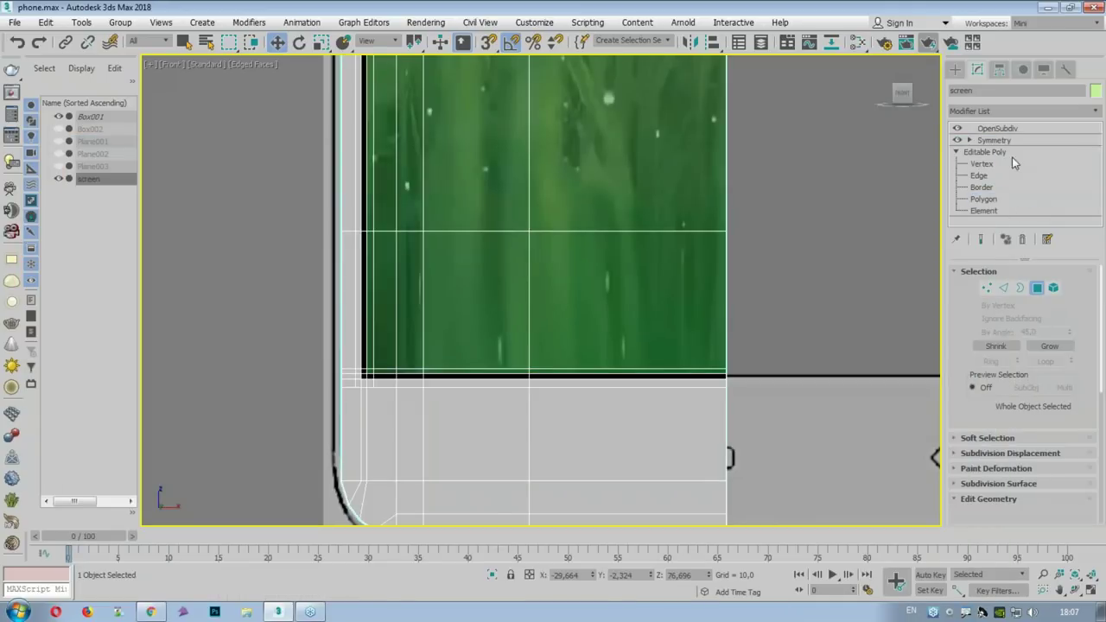
pyautogui.click(1016, 129)
pyautogui.scroll(-1, 651, 264)
pyautogui.scroll(-3, 651, 264)
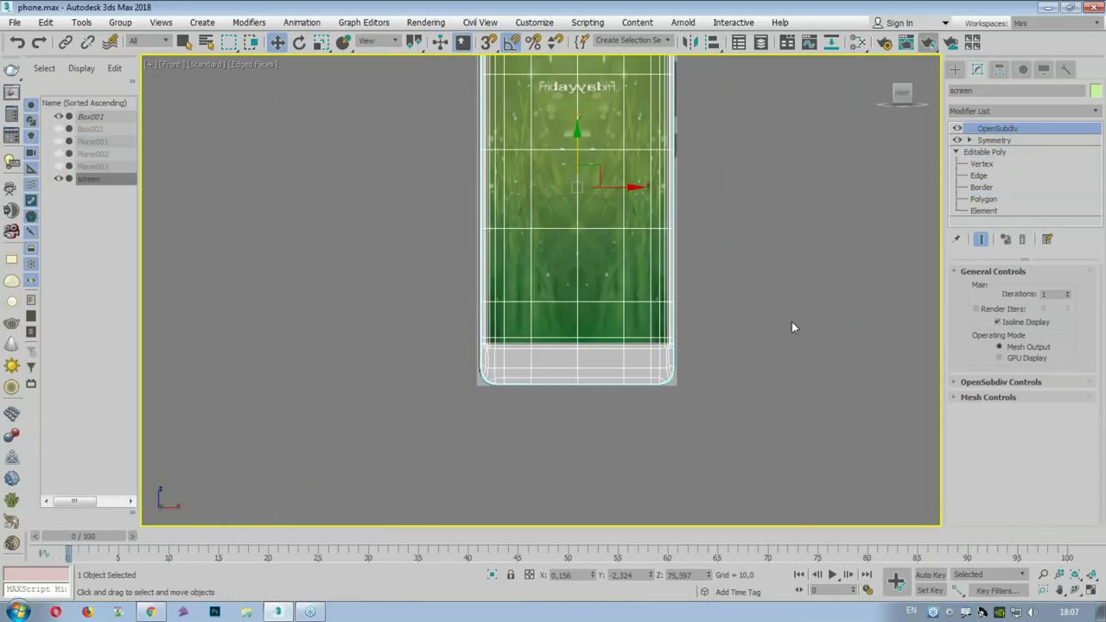
pyautogui.click(791, 327)
pyautogui.press('z')
# Step: Maximize the Perspective viewport, orbit to a near-frontal view, and production-render the phone
pyautogui.hotkey('alt', 'w')
pyautogui.click(775, 364)
pyautogui.hotkey('alt', 'w')
pyautogui.moveTo(774, 364)
pyautogui.keyDown('alt'); pyautogui.mouseDown(button='middle')
pyautogui.moveTo(665, 294)
pyautogui.moveTo(617, 279)
pyautogui.moveTo(643, 269)
pyautogui.moveTo(644, 288)
pyautogui.moveTo(691, 225)
pyautogui.mouseUp(button='middle'); pyautogui.keyUp('alt')
pyautogui.click(929, 44)
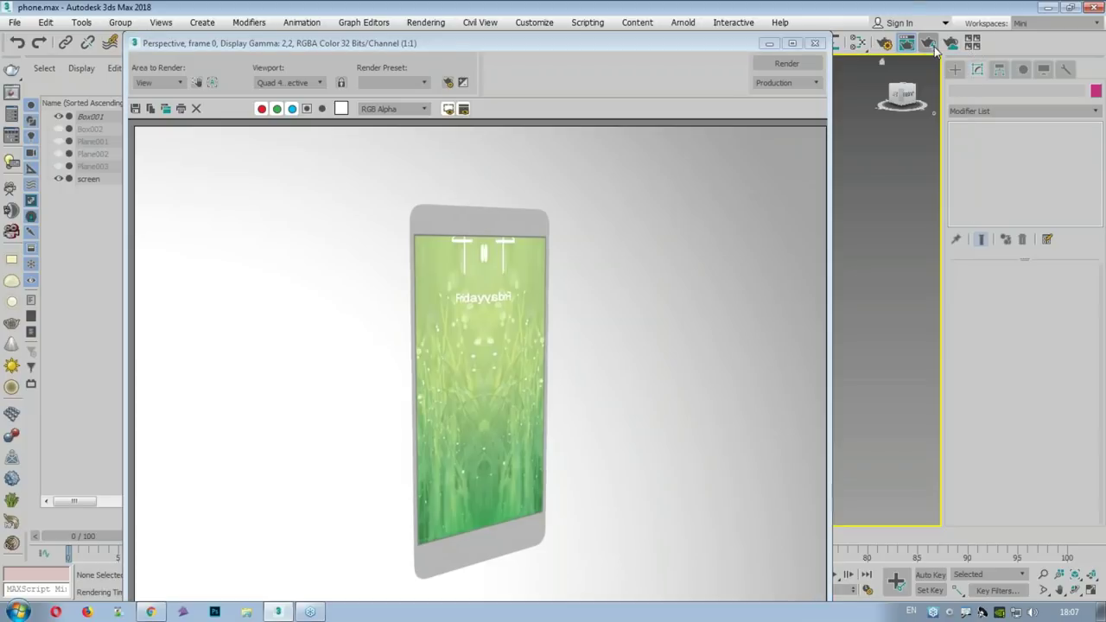
pyautogui.click(813, 42)
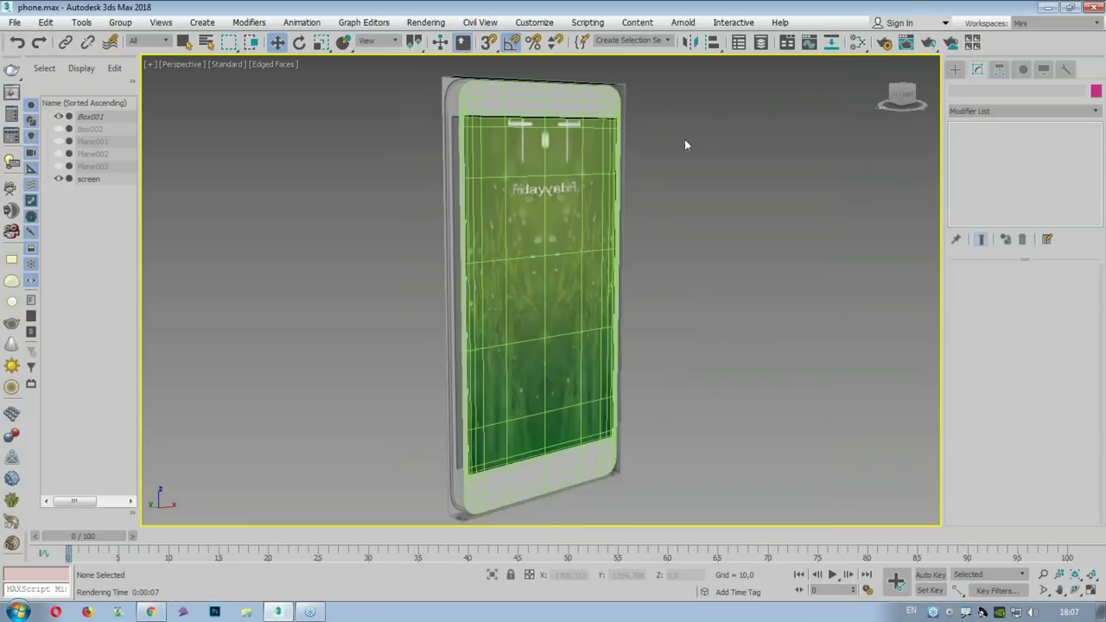
# Step: Add a UVW Map modifier to the screen, fitted and aligned to Y, with Width adjusted
pyautogui.click(993, 110)
pyautogui.scroll(-5, 1053, 389)
pyautogui.scroll(-15, 1066, 492)
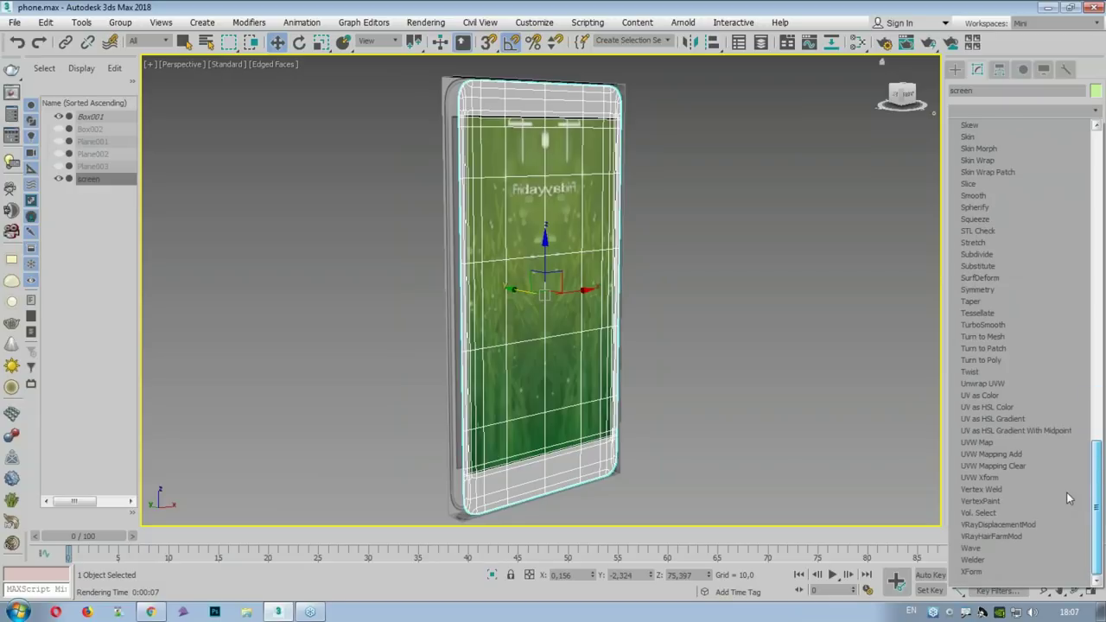
pyautogui.click(1006, 440)
pyautogui.keyDown('alt'); pyautogui.moveTo(778, 415); pyautogui.dragTo(739, 387, button='middle'); pyautogui.keyUp('alt')
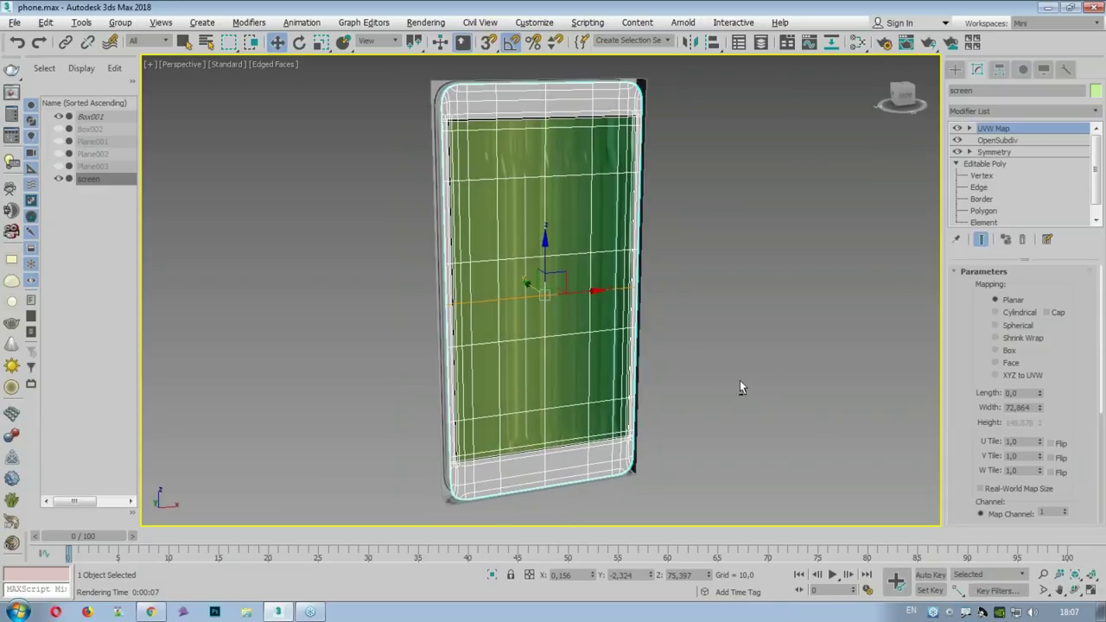
pyautogui.scroll(-3, 967, 380)
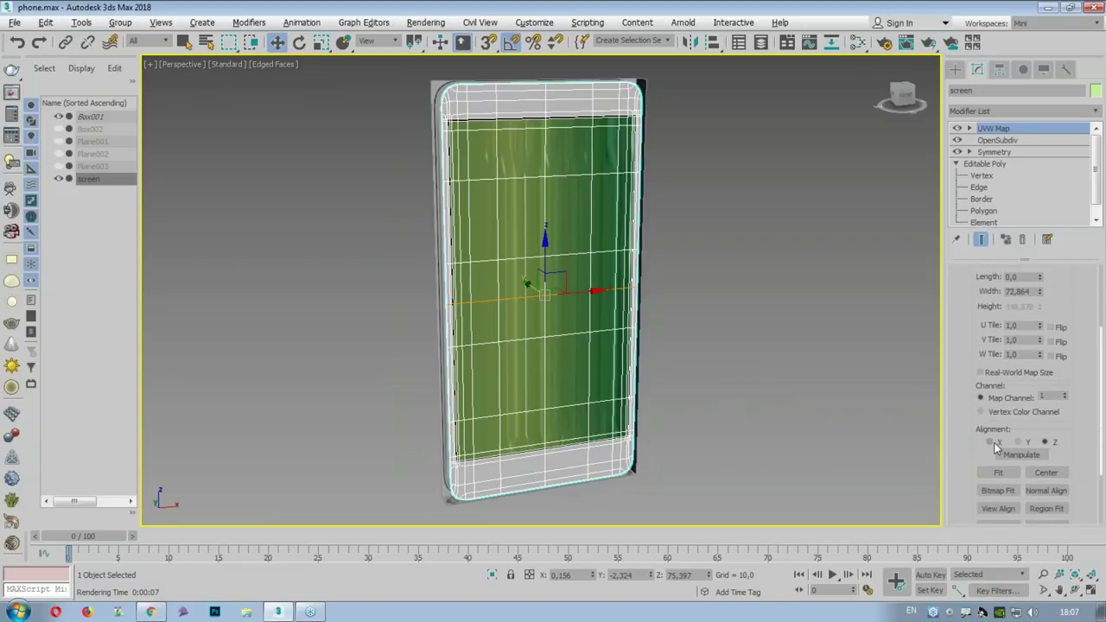
pyautogui.click(991, 441)
pyautogui.click(998, 474)
pyautogui.click(1018, 440)
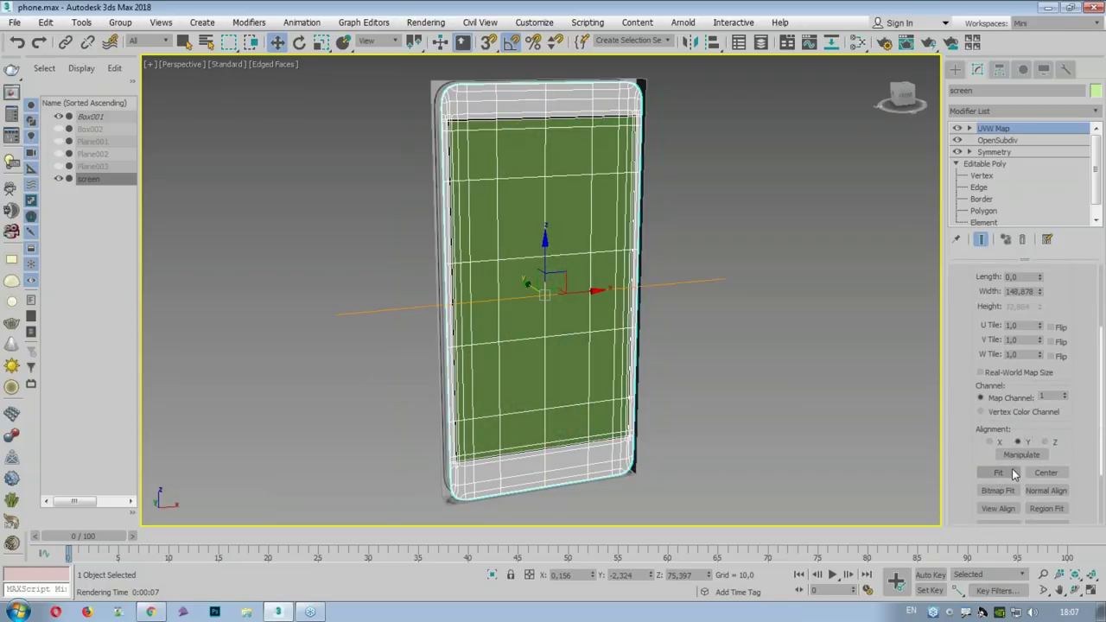
pyautogui.moveTo(1049, 289)
pyautogui.mouseDown()
pyautogui.moveTo(1056, 301)
pyautogui.moveTo(1042, 295)
pyautogui.moveTo(1042, 312)
pyautogui.mouseUp()
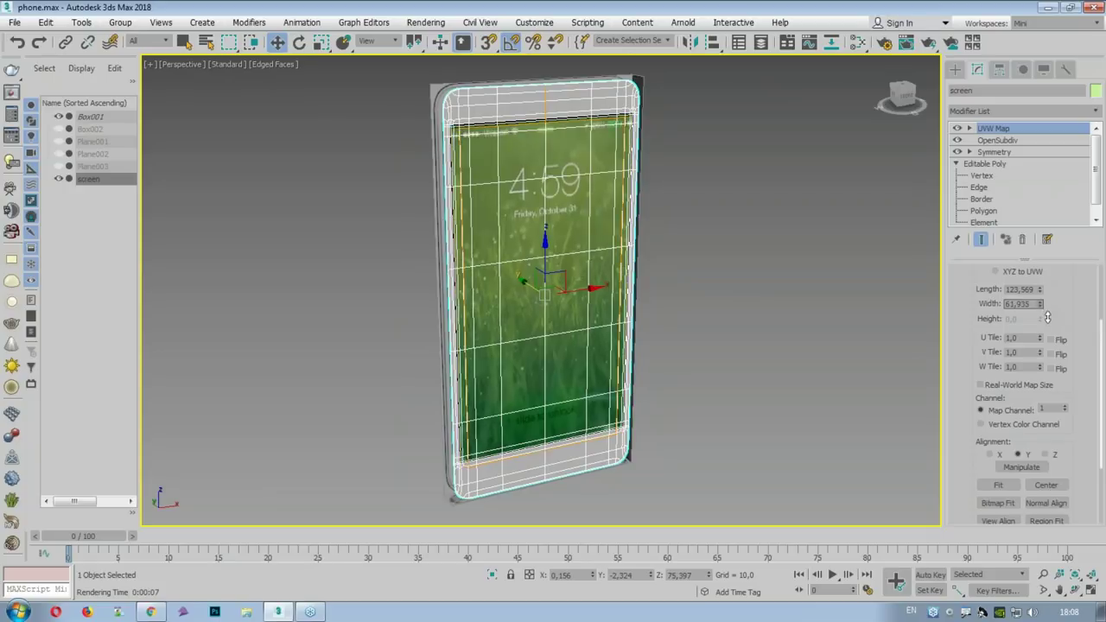
# Step: Turn off edged faces and move the UVW Map gizmo up to position the lock-screen image
pyautogui.moveTo(841, 270)
pyautogui.keyDown('alt'); pyautogui.mouseDown(button='middle')
pyautogui.moveTo(690, 217)
pyautogui.moveTo(696, 196)
pyautogui.mouseUp(button='middle'); pyautogui.keyUp('alt')
pyautogui.press('F4')
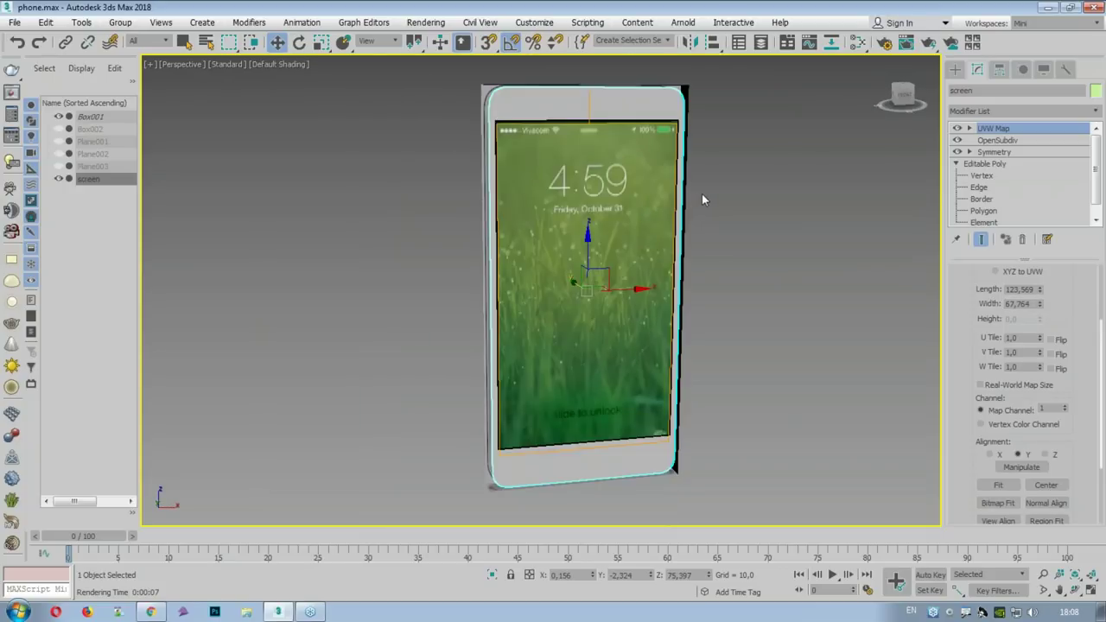
pyautogui.press('1')
pyautogui.moveTo(590, 247)
pyautogui.mouseDown()
pyautogui.moveTo(584, 220)
pyautogui.moveTo(584, 248)
pyautogui.mouseUp()
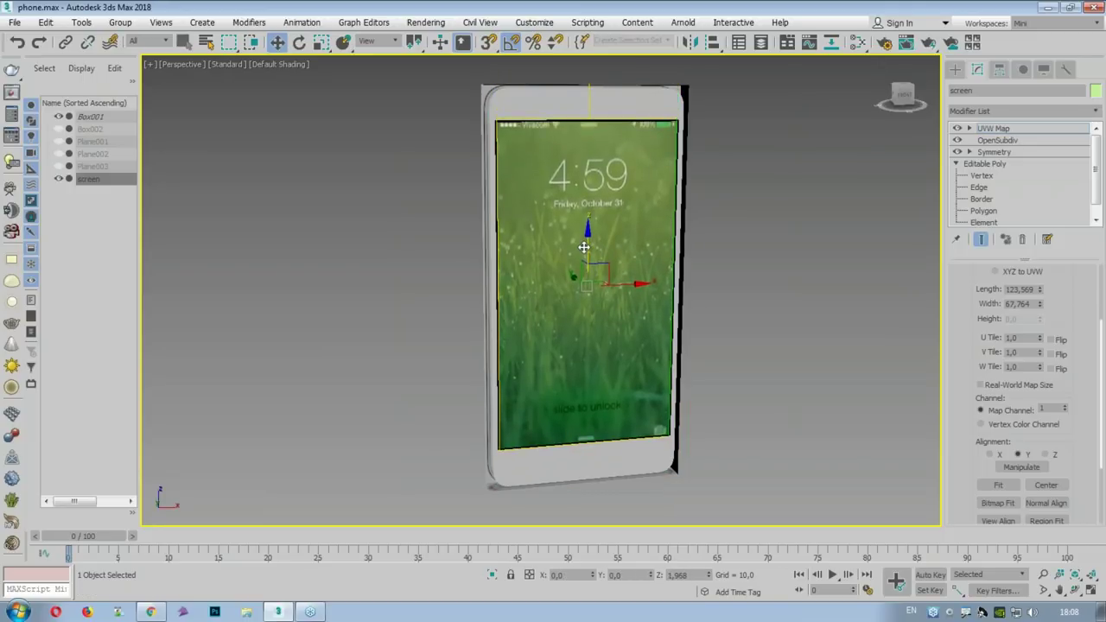
pyautogui.moveTo(584, 248)
pyautogui.keyDown('alt'); pyautogui.mouseDown(button='middle')
pyautogui.moveTo(541, 247)
pyautogui.moveTo(566, 322)
pyautogui.mouseUp(button='middle'); pyautogui.keyUp('alt')
pyautogui.scroll(3, 584, 223)
pyautogui.scroll(3, 572, 268)
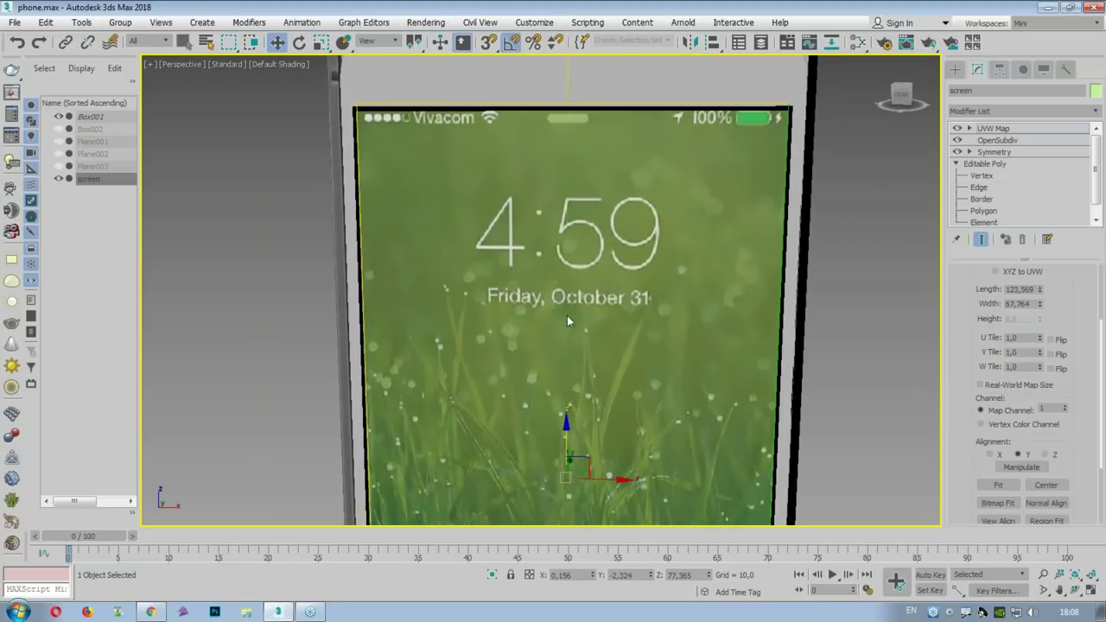
pyautogui.click(1004, 128)
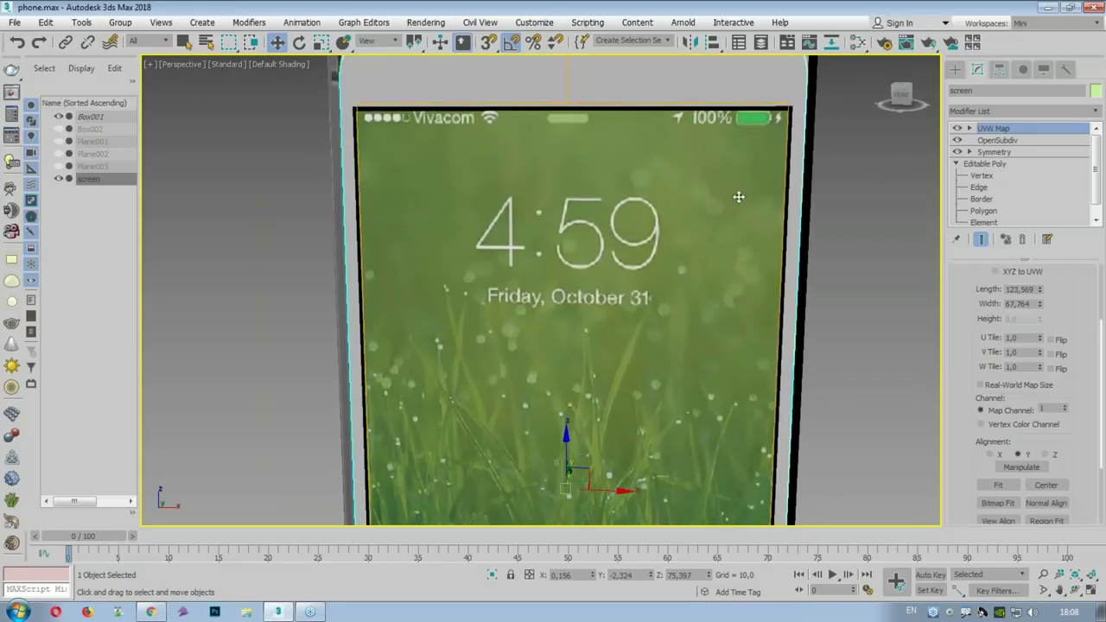
pyautogui.scroll(-4, 797, 241)
pyautogui.keyDown('alt'); pyautogui.moveTo(797, 241); pyautogui.dragTo(783, 221, button='middle'); pyautogui.keyUp('alt')
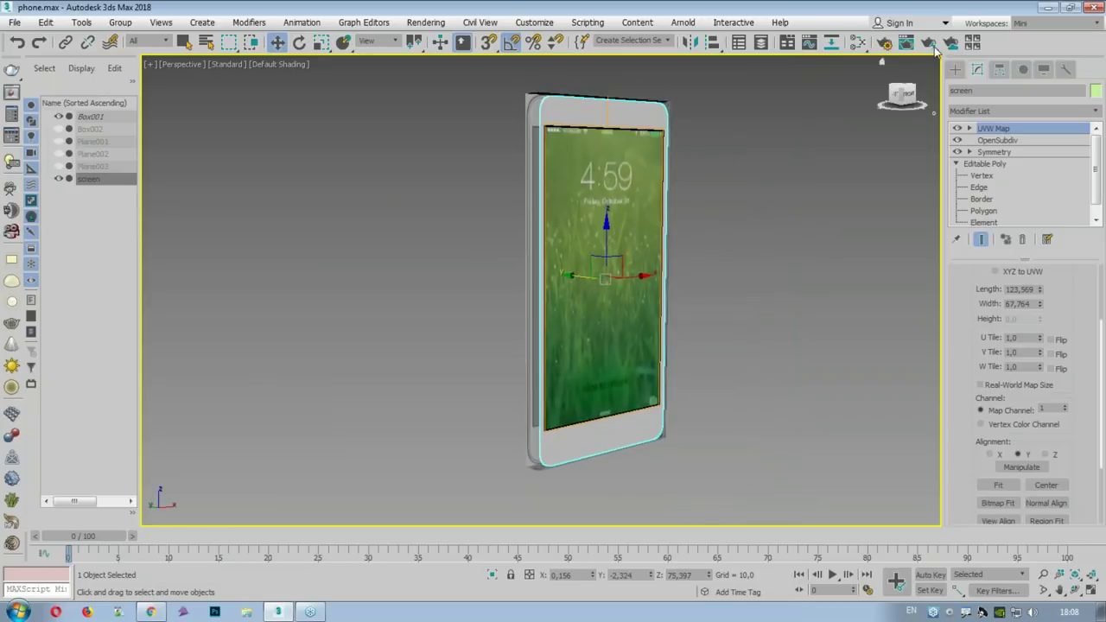
pyautogui.click(927, 42)
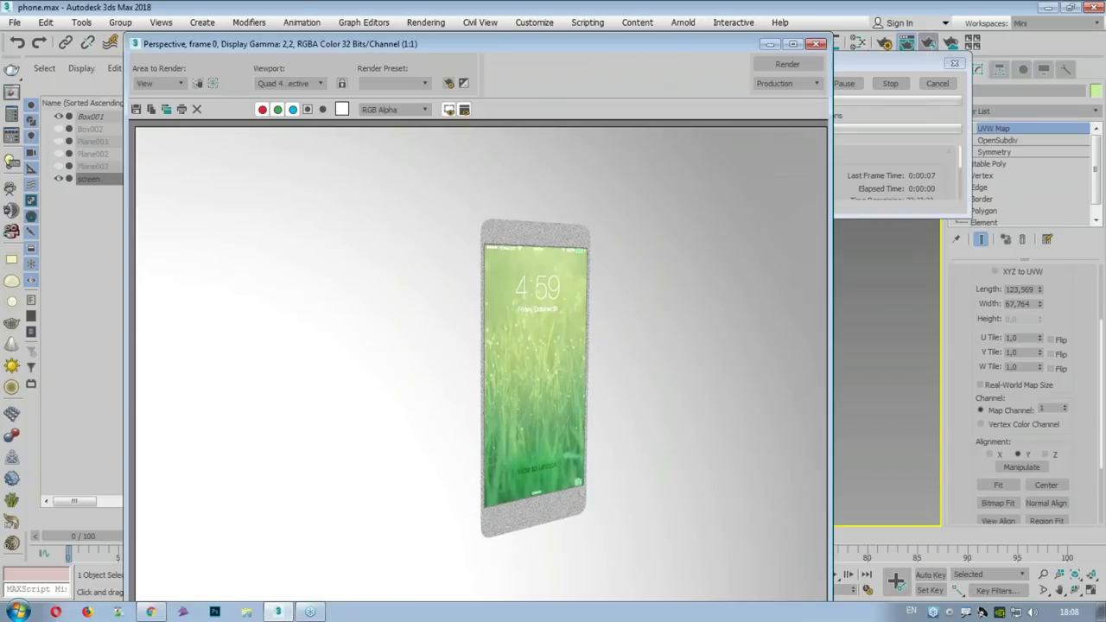
pyautogui.click(816, 44)
pyautogui.rightClick(716, 144)
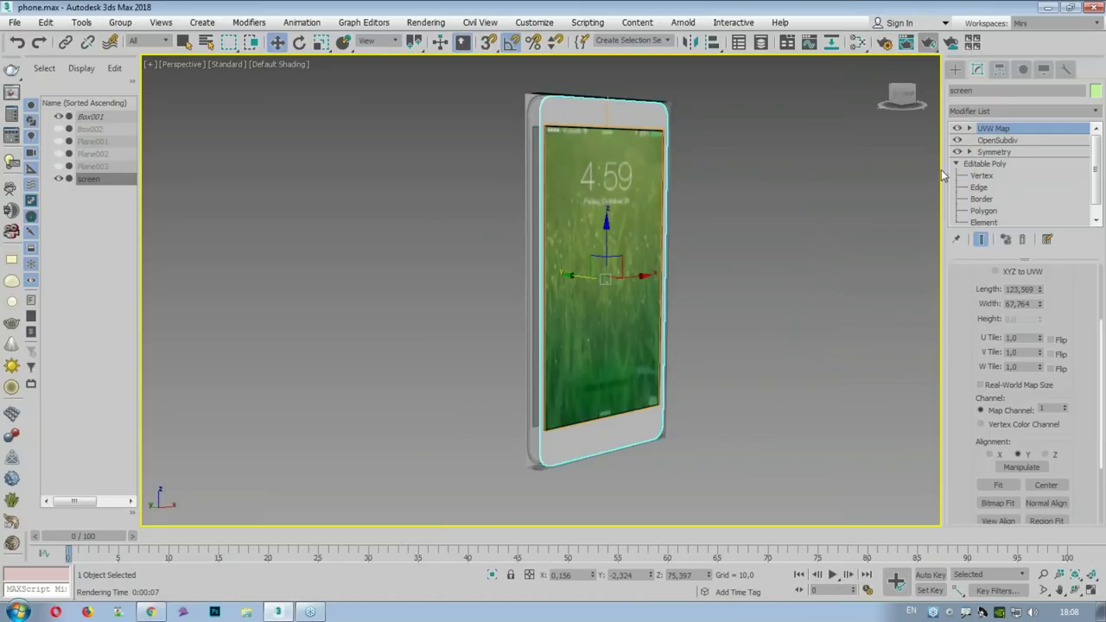
pyautogui.moveTo(1002, 259); pyautogui.dragTo(992, 350)
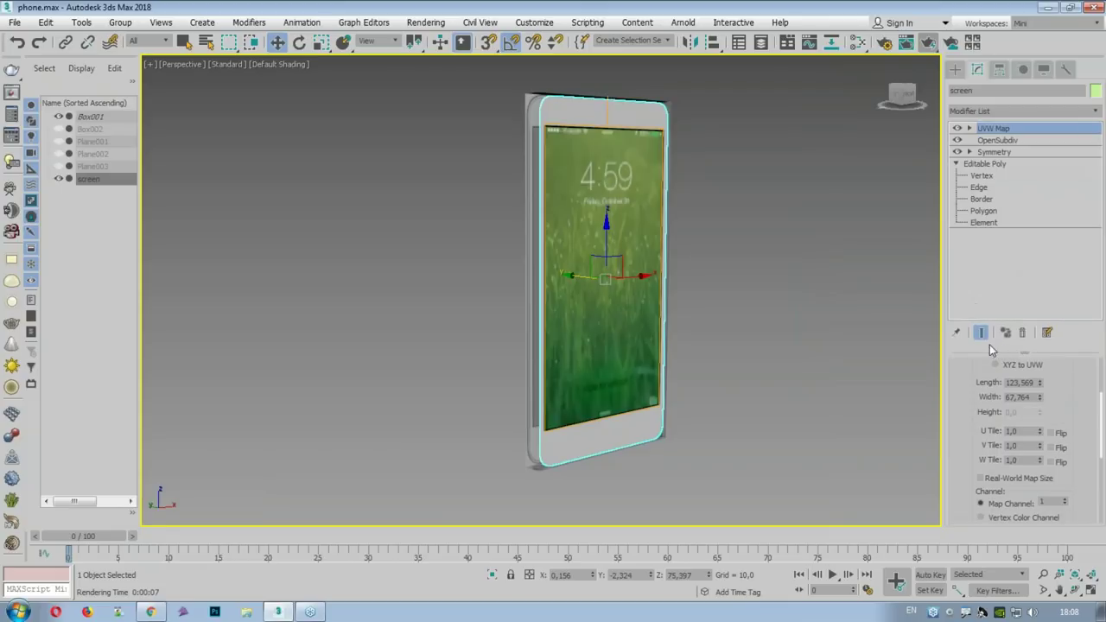
# Step: In Polygon mode with edged faces on, box-select the top, left and bottom border polygons
pyautogui.click(983, 211)
pyautogui.moveTo(881, 216)
pyautogui.keyDown('alt'); pyautogui.mouseDown(button='middle')
pyautogui.moveTo(727, 186)
pyautogui.moveTo(684, 150)
pyautogui.mouseUp(button='middle'); pyautogui.keyUp('alt')
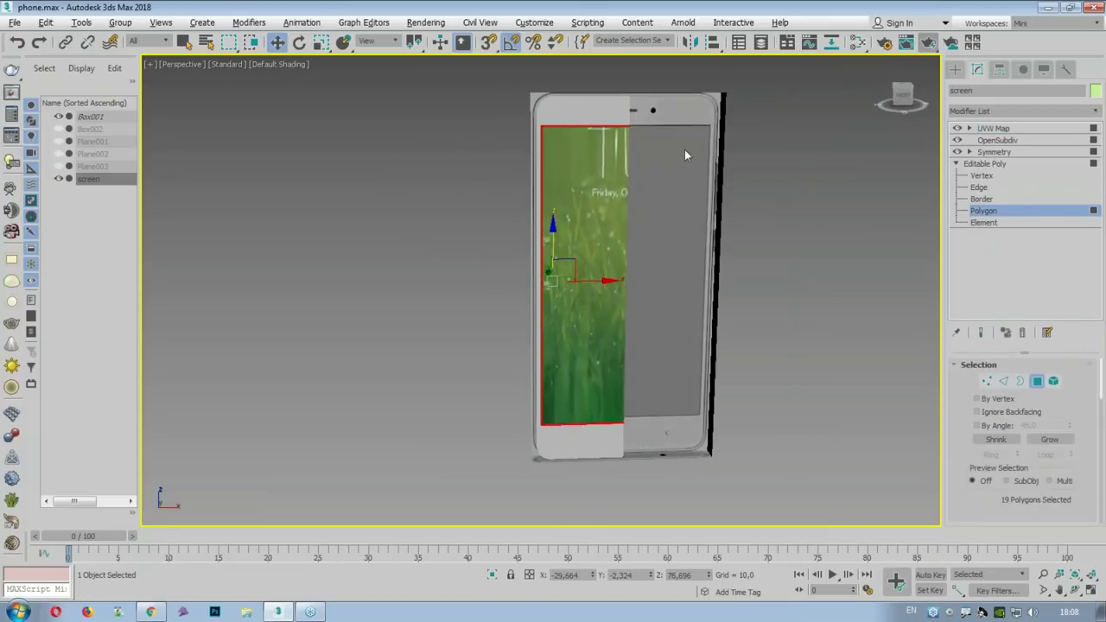
pyautogui.press('F4')
pyautogui.scroll(3, 496, 86)
pyautogui.moveTo(483, 99); pyautogui.dragTo(699, 179)
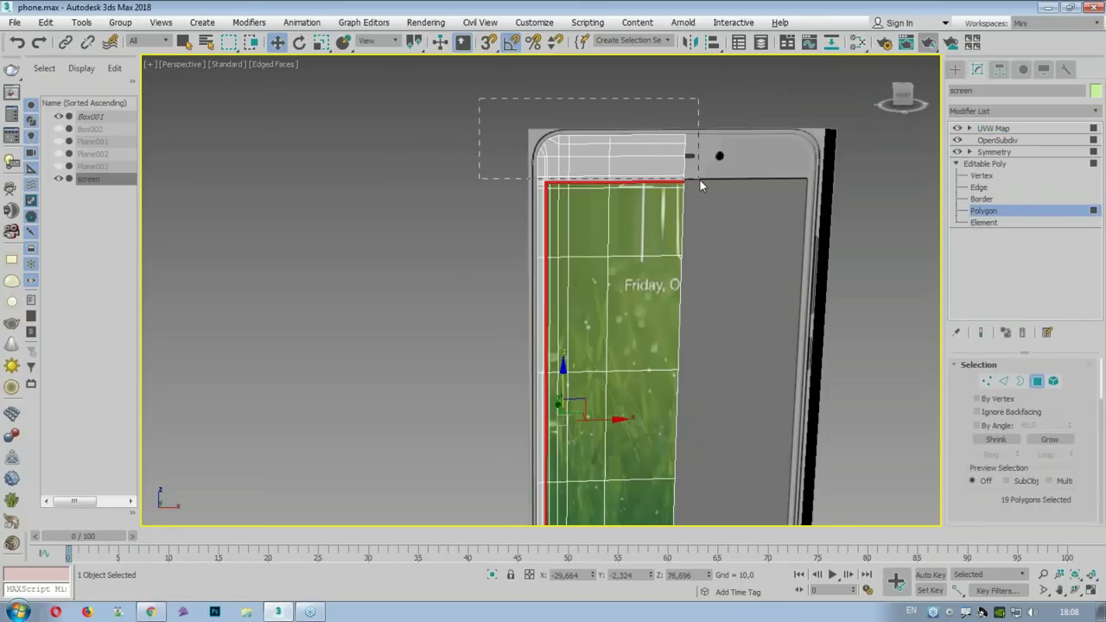
pyautogui.scroll(-4, 536, 117)
pyautogui.keyDown('ctrl'); pyautogui.moveTo(546, 385); pyautogui.dragTo(547, 389); pyautogui.keyUp('ctrl')
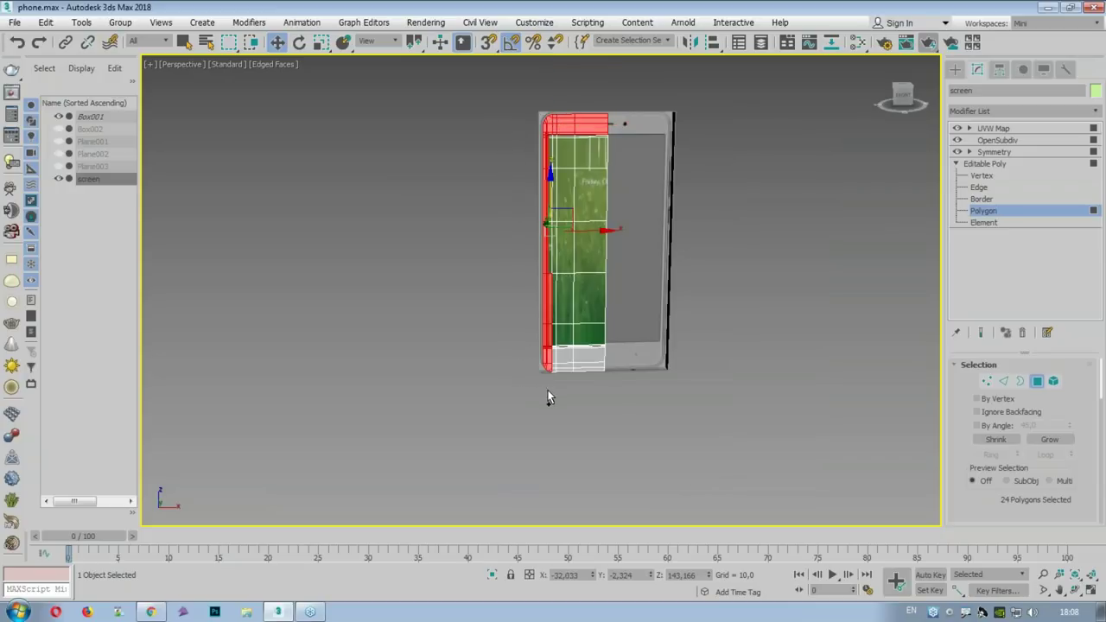
pyautogui.keyDown('ctrl'); pyautogui.moveTo(617, 390); pyautogui.dragTo(544, 370); pyautogui.keyUp('ctrl')
pyautogui.scroll(4, 540, 372)
pyautogui.moveTo(540, 380); pyautogui.dragTo(307, 361, button='middle')
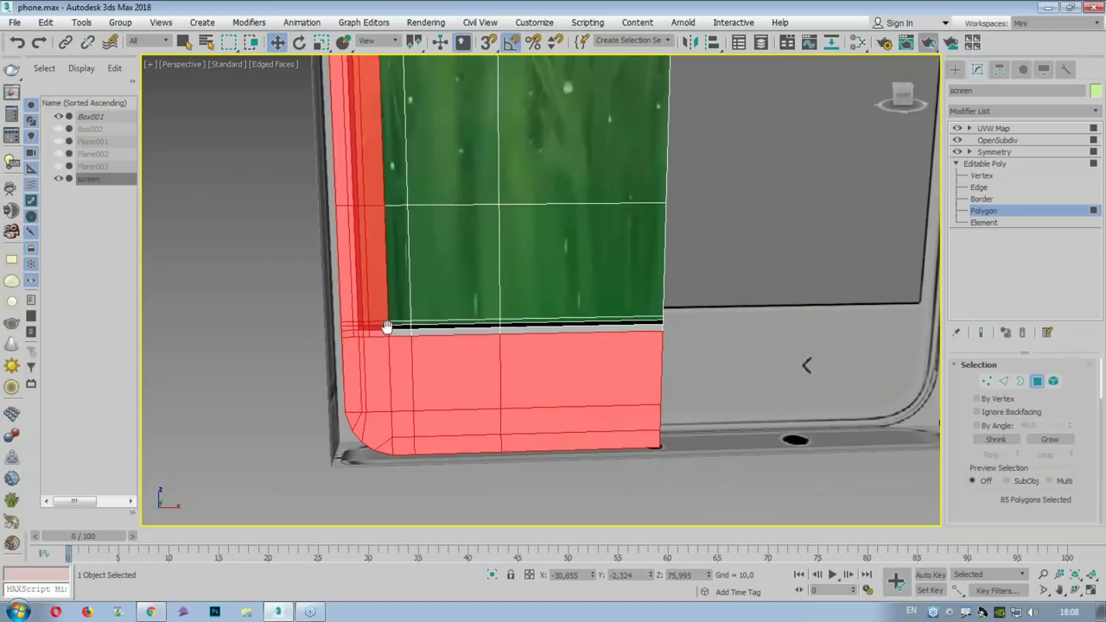
pyautogui.moveTo(699, 399); pyautogui.dragTo(465, 367)
pyautogui.keyDown('ctrl'); pyautogui.moveTo(347, 339); pyautogui.dragTo(347, 338); pyautogui.keyUp('ctrl')
pyautogui.keyDown('ctrl'); pyautogui.moveTo(756, 203); pyautogui.dragTo(354, 316); pyautogui.keyUp('ctrl')
# Step: Maximize the Front view and start removing the screen-image polygons from the selection
pyautogui.hotkey('alt', 'w')
pyautogui.rightClick(580, 185)
pyautogui.hotkey('alt', 'w')
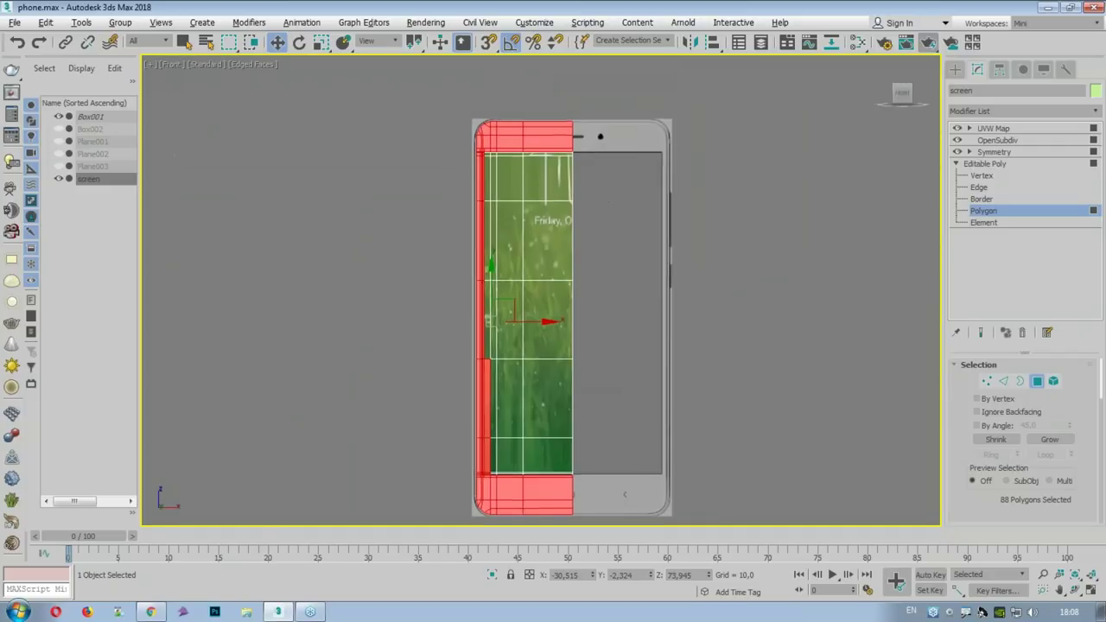
pyautogui.scroll(4, 618, 192)
pyautogui.keyDown('alt'); pyautogui.moveTo(372, 224); pyautogui.dragTo(372, 225); pyautogui.keyUp('alt')
pyautogui.moveTo(366, 138); pyautogui.dragTo(368, 131)
pyautogui.scroll(-2, 519, 170)
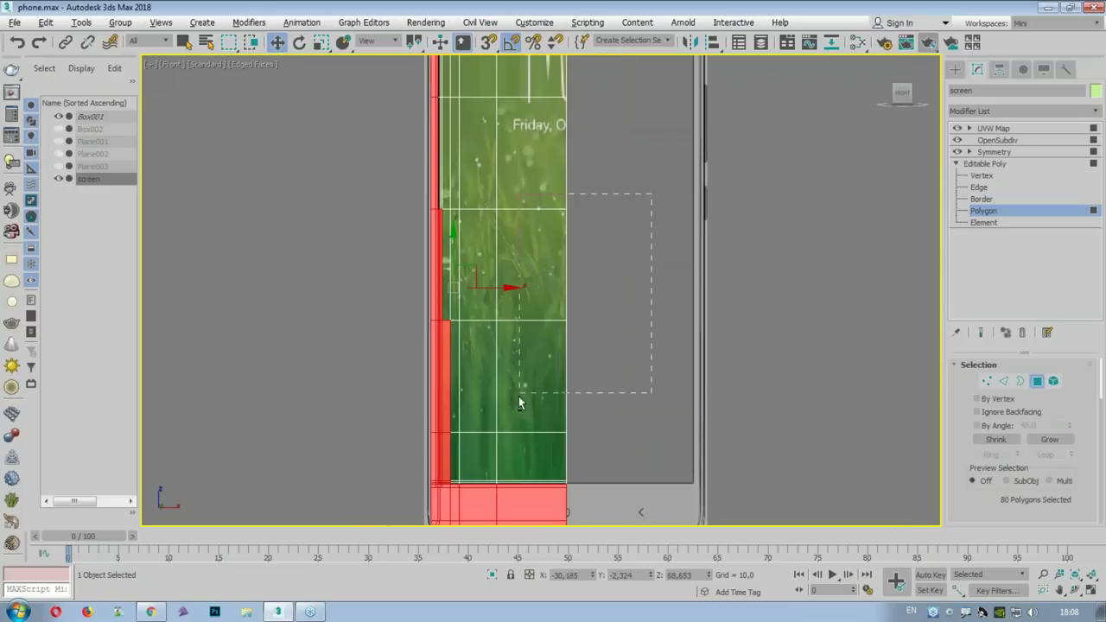
pyautogui.keyDown('alt'); pyautogui.moveTo(447, 473); pyautogui.dragTo(442, 469); pyautogui.keyUp('alt')
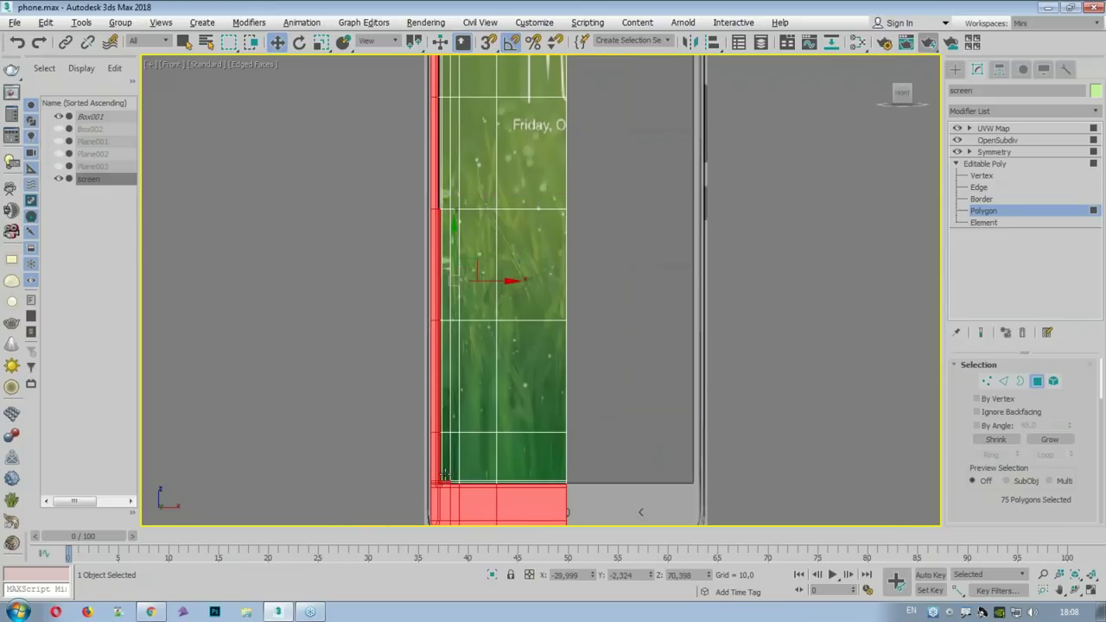
pyautogui.moveTo(441, 469); pyautogui.dragTo(448, 448, button='middle')
pyautogui.scroll(2, 475, 221)
# Step: Deselect the remaining left-strip and black under-screen strip polygons, leaving only the bezel selected
pyautogui.keyDown('alt'); pyautogui.click(415, 190); pyautogui.keyUp('alt')
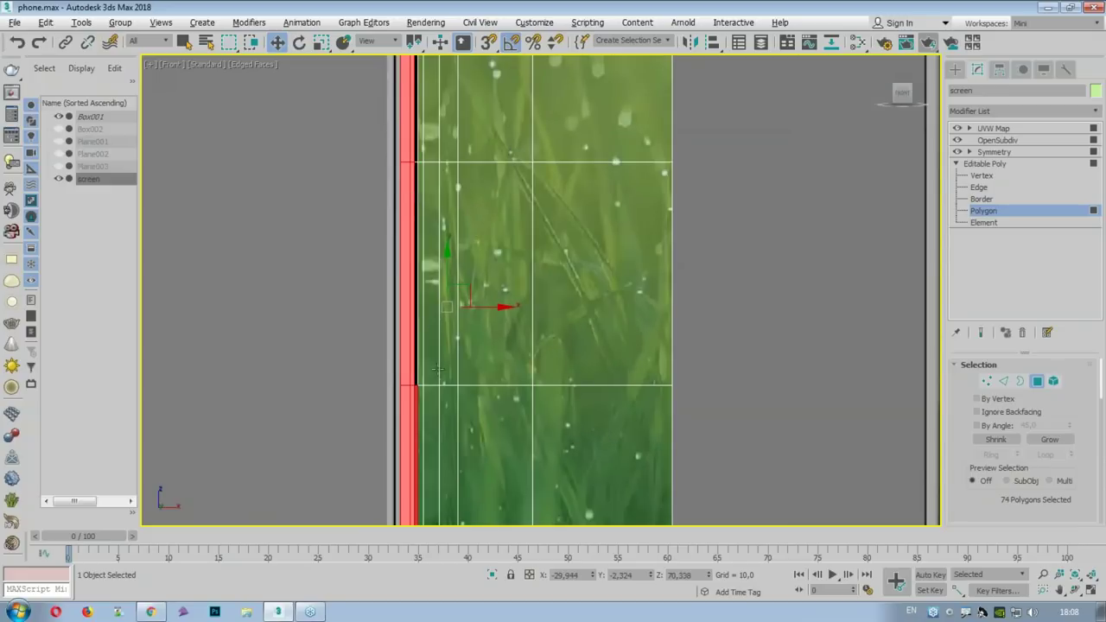
pyautogui.moveTo(439, 372); pyautogui.dragTo(456, 216, button='middle')
pyautogui.moveTo(460, 263); pyautogui.dragTo(463, 229, button='middle')
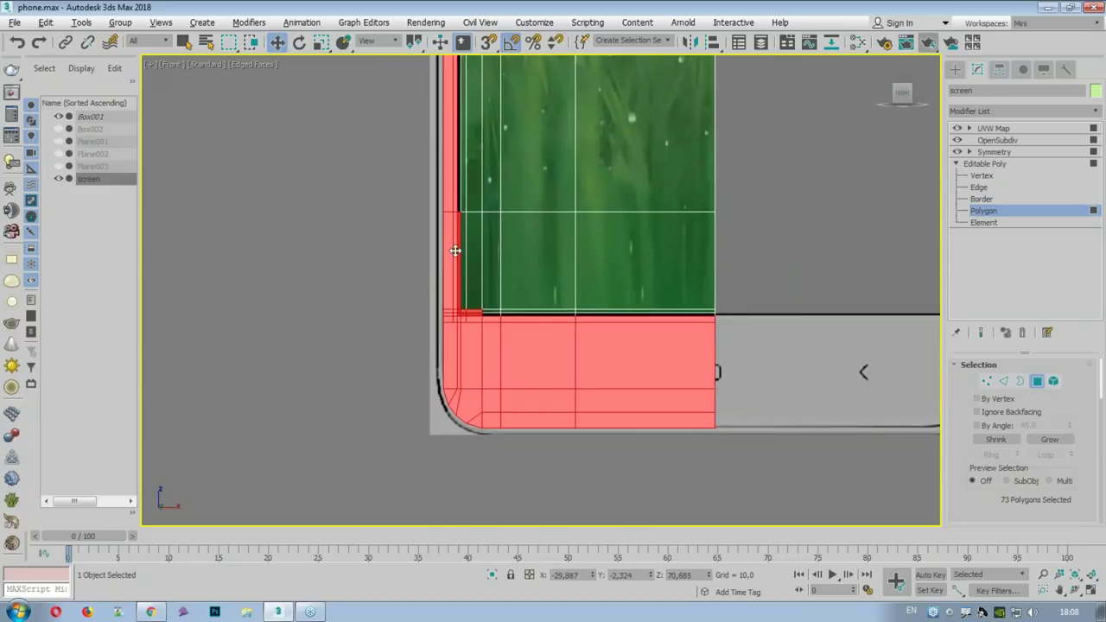
pyautogui.keyDown('alt'); pyautogui.click(457, 257); pyautogui.keyUp('alt')
pyautogui.scroll(3, 557, 221)
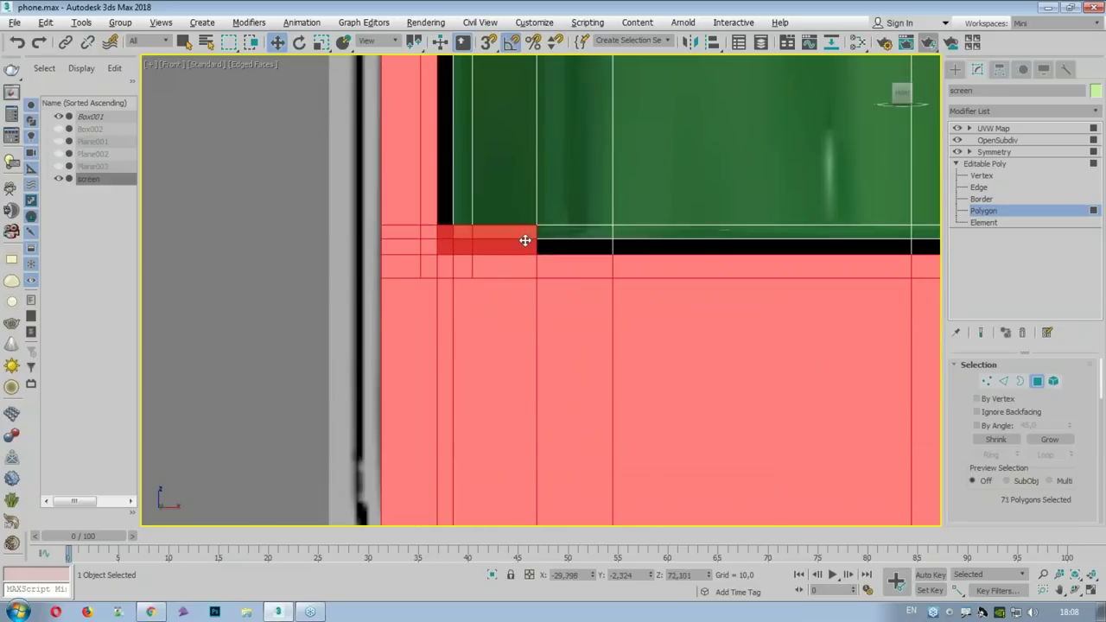
pyautogui.keyDown('alt'); pyautogui.click(524, 240); pyautogui.keyUp('alt')
pyautogui.keyDown('alt'); pyautogui.click(465, 235); pyautogui.keyUp('alt')
pyautogui.keyDown('alt'); pyautogui.click(448, 247); pyautogui.keyUp('alt')
pyautogui.keyDown('alt'); pyautogui.click(463, 247); pyautogui.keyUp('alt')
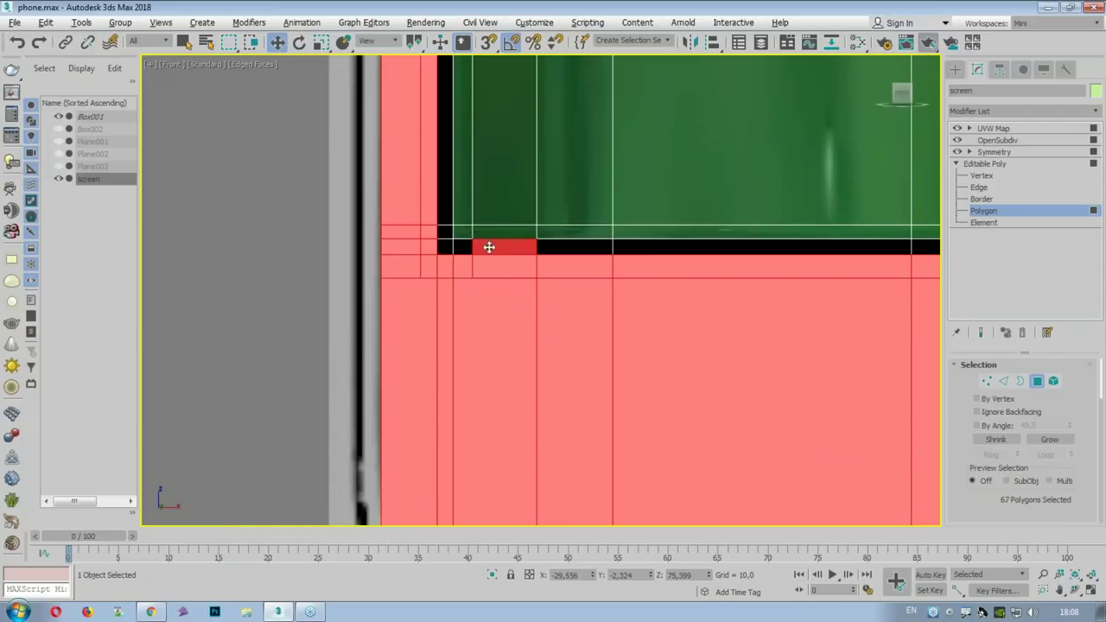
pyautogui.keyDown('alt'); pyautogui.click(493, 247); pyautogui.keyUp('alt')
# Step: Inspect the white shiny plastic material in the Slate editor, then return to the UVW Map level
pyautogui.press('m')
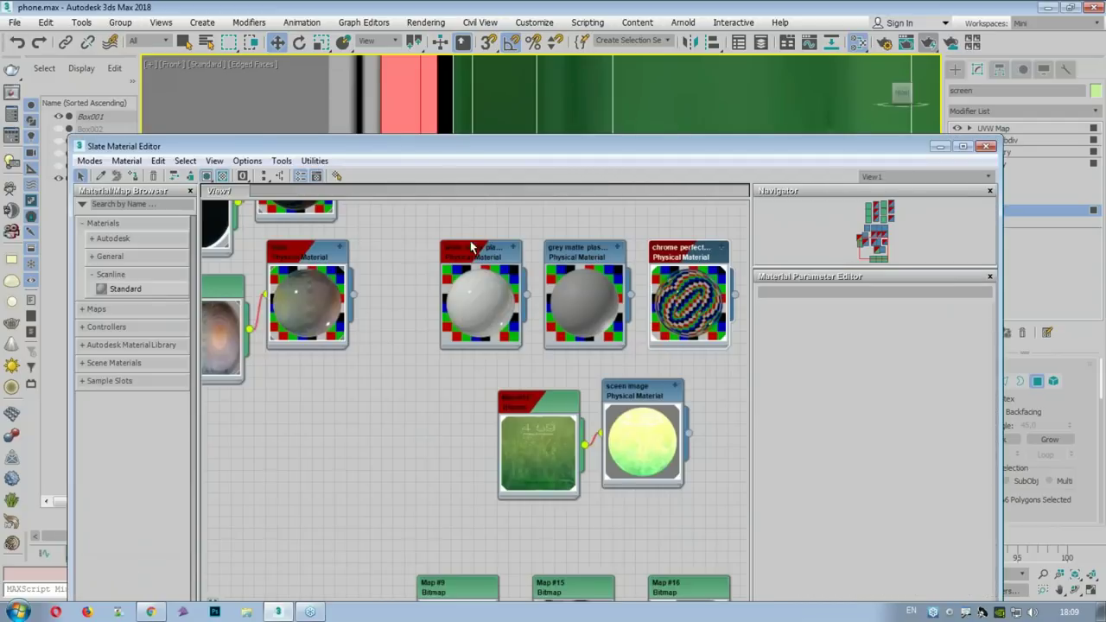
pyautogui.click(471, 247)
pyautogui.moveTo(485, 256); pyautogui.dragTo(474, 257)
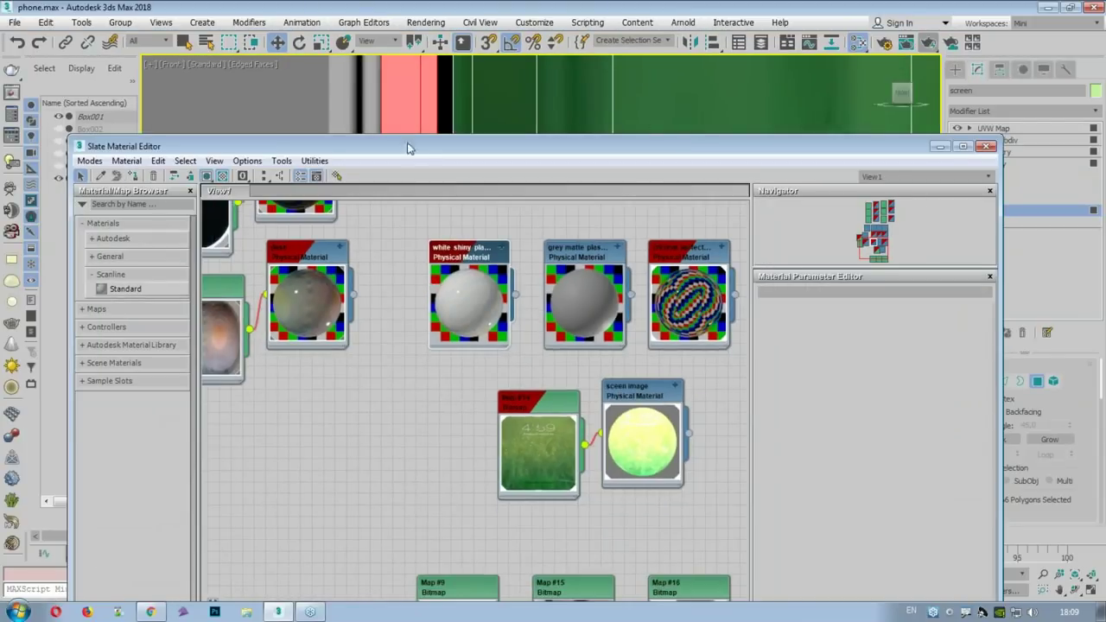
pyautogui.click(982, 147)
pyautogui.click(985, 164)
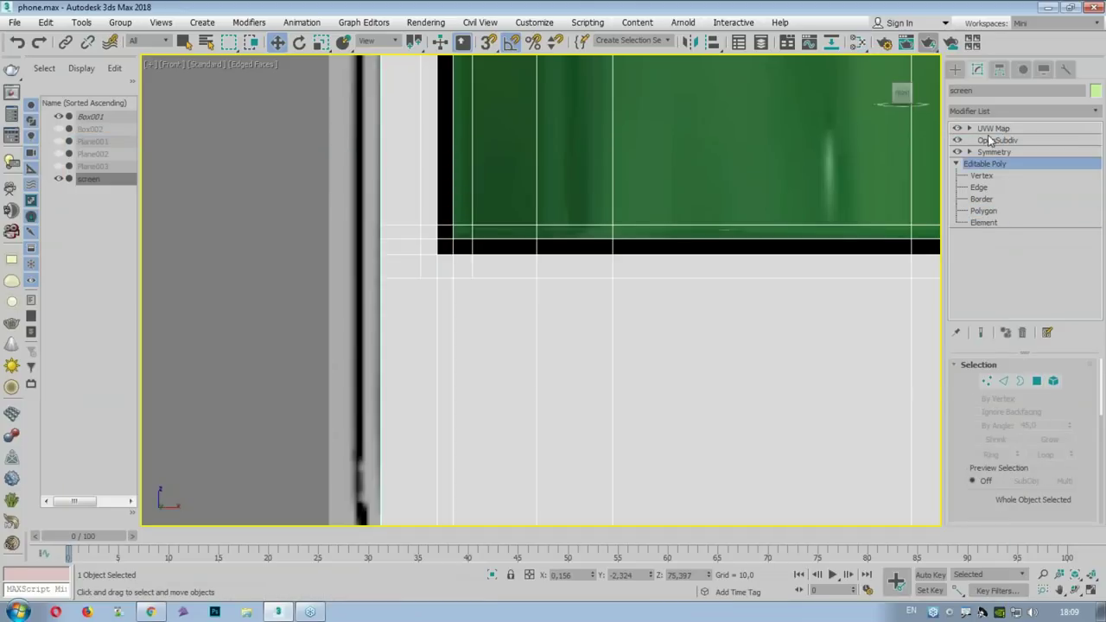
pyautogui.click(993, 128)
# Step: At Edge level, select the screen's complete outer border edge loop
pyautogui.moveTo(501, 172); pyautogui.dragTo(616, 223, button='middle')
pyautogui.scroll(-5, 617, 224)
pyautogui.keyDown('alt'); pyautogui.moveTo(466, 197); pyautogui.dragTo(530, 276, button='middle'); pyautogui.keyUp('alt')
pyautogui.scroll(2, 491, 230)
pyautogui.scroll(2, 505, 186)
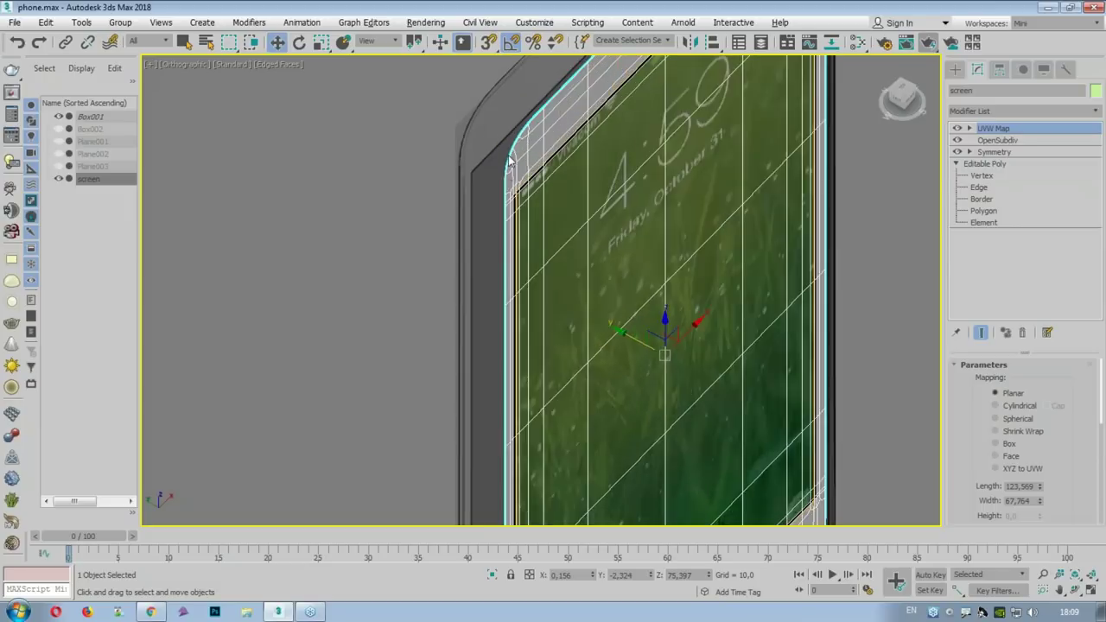
pyautogui.scroll(3, 518, 140)
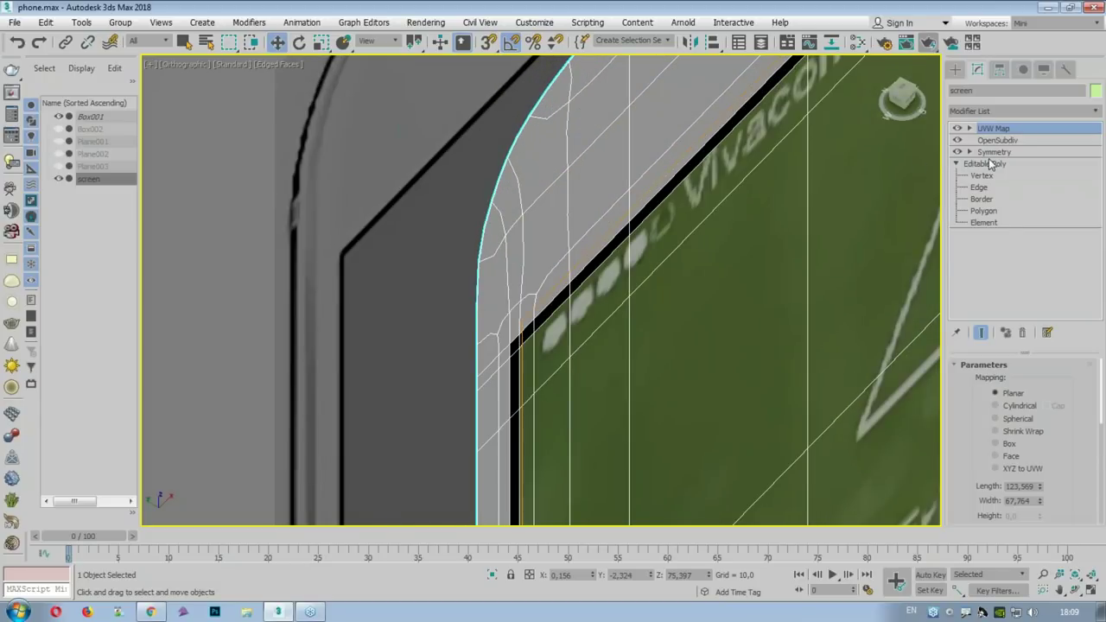
pyautogui.click(996, 184)
pyautogui.scroll(-3, 510, 213)
pyautogui.click(539, 112)
pyautogui.doubleClick(544, 108)
# Step: Move the screen's border edge loop along Y toward the phone's frame
pyautogui.scroll(-3, 543, 181)
pyautogui.moveTo(503, 311)
pyautogui.keyDown('alt'); pyautogui.mouseDown(button='middle')
pyautogui.moveTo(545, 66)
pyautogui.moveTo(543, 190)
pyautogui.moveTo(513, 308)
pyautogui.mouseUp(button='middle'); pyautogui.keyUp('alt')
pyautogui.scroll(4, 519, 437)
pyautogui.scroll(1, 533, 420)
pyautogui.moveTo(532, 421); pyautogui.dragTo(563, 329, button='middle')
pyautogui.moveTo(564, 330); pyautogui.dragTo(527, 328)
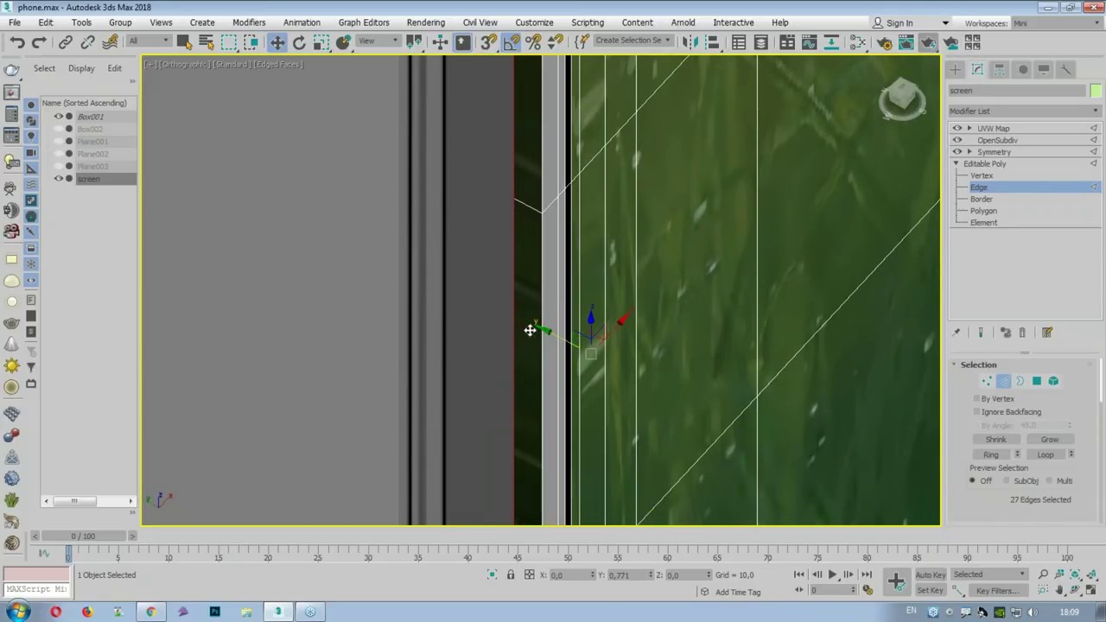
pyautogui.scroll(-2, 536, 324)
pyautogui.moveTo(538, 321)
pyautogui.keyDown('alt'); pyautogui.mouseDown(button='middle')
pyautogui.moveTo(549, 319)
pyautogui.moveTo(566, 214)
pyautogui.moveTo(532, 302)
pyautogui.mouseUp(button='middle'); pyautogui.keyUp('alt')
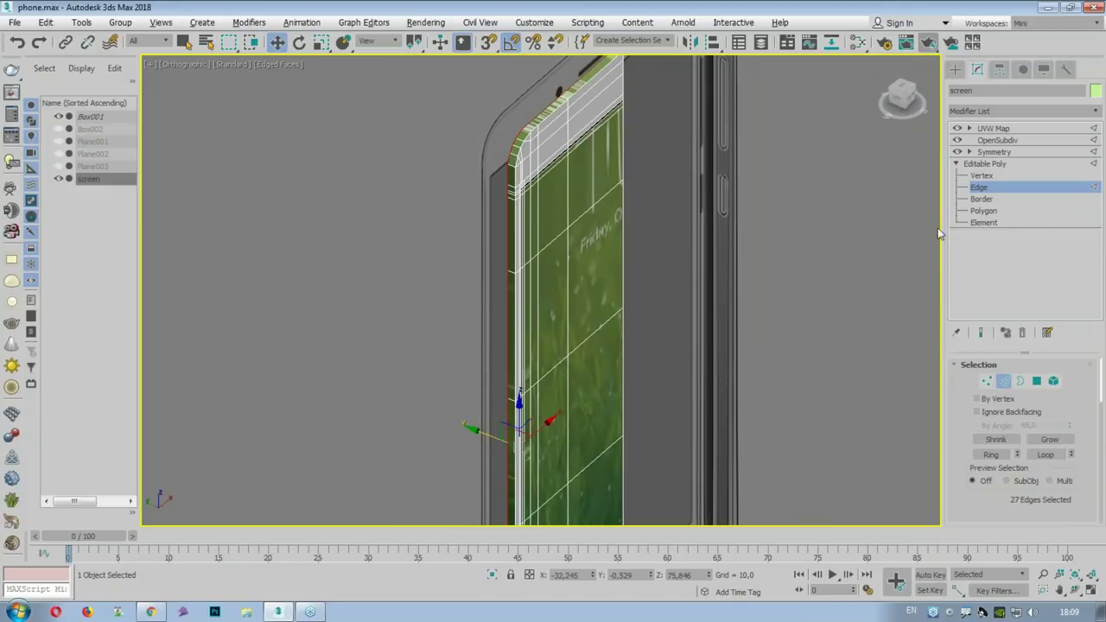
# Step: Select the screen's border polygons from the Top view, then maximize Perspective and check materials
pyautogui.click(982, 211)
pyautogui.hotkey('alt', 'w')
pyautogui.scroll(1, 181, 164)
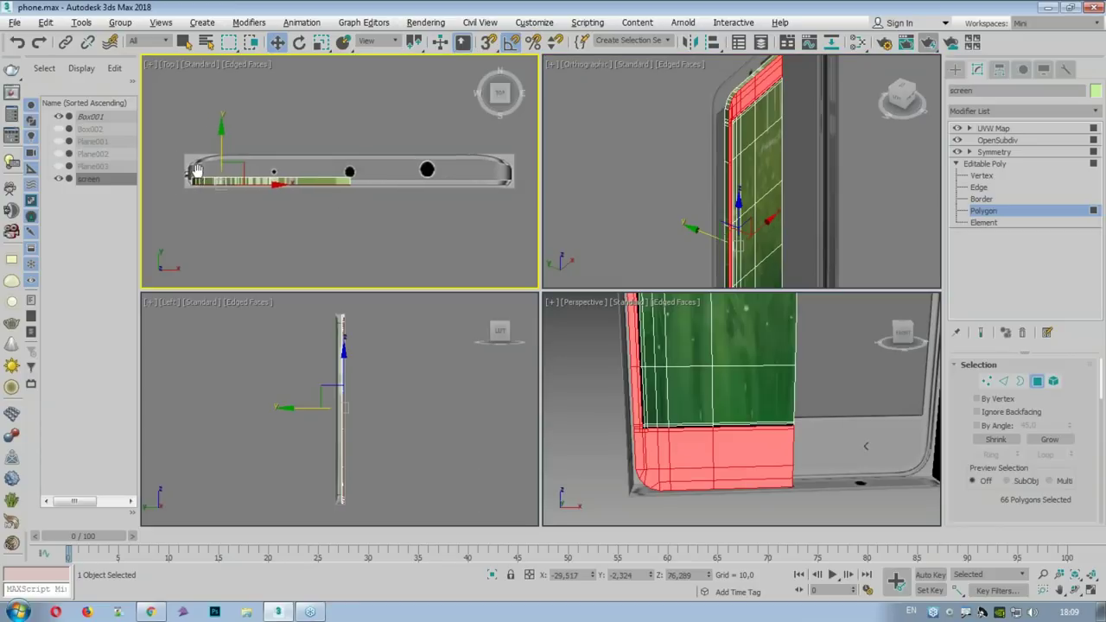
pyautogui.scroll(1, 177, 164)
pyautogui.moveTo(544, 192); pyautogui.dragTo(549, 184)
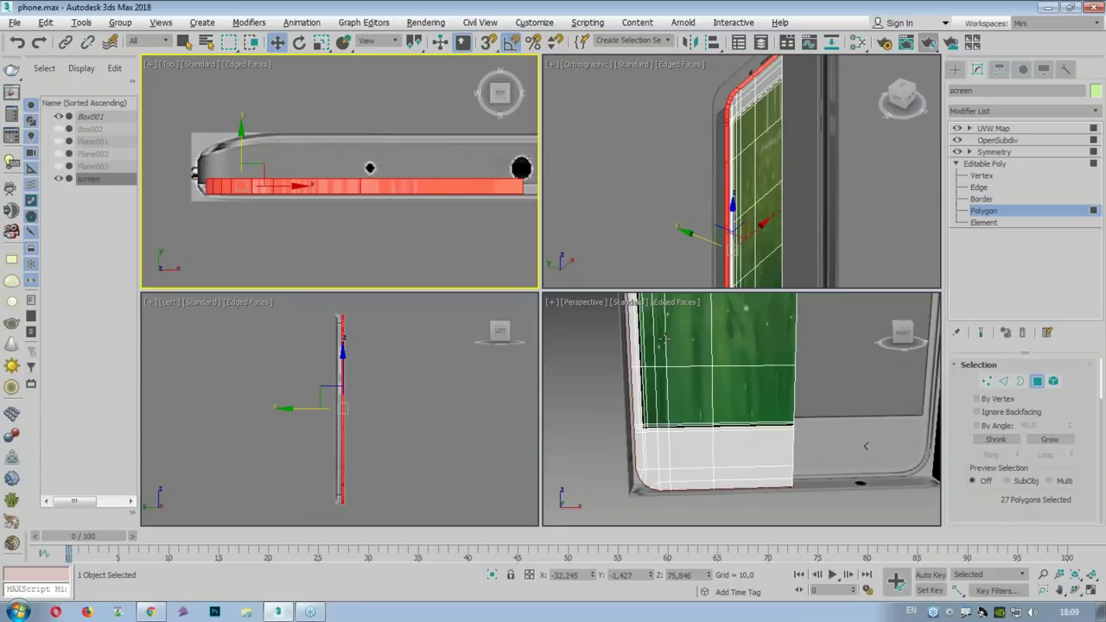
pyautogui.rightClick(667, 338)
pyautogui.hotkey('alt', 'w')
pyautogui.press('m')
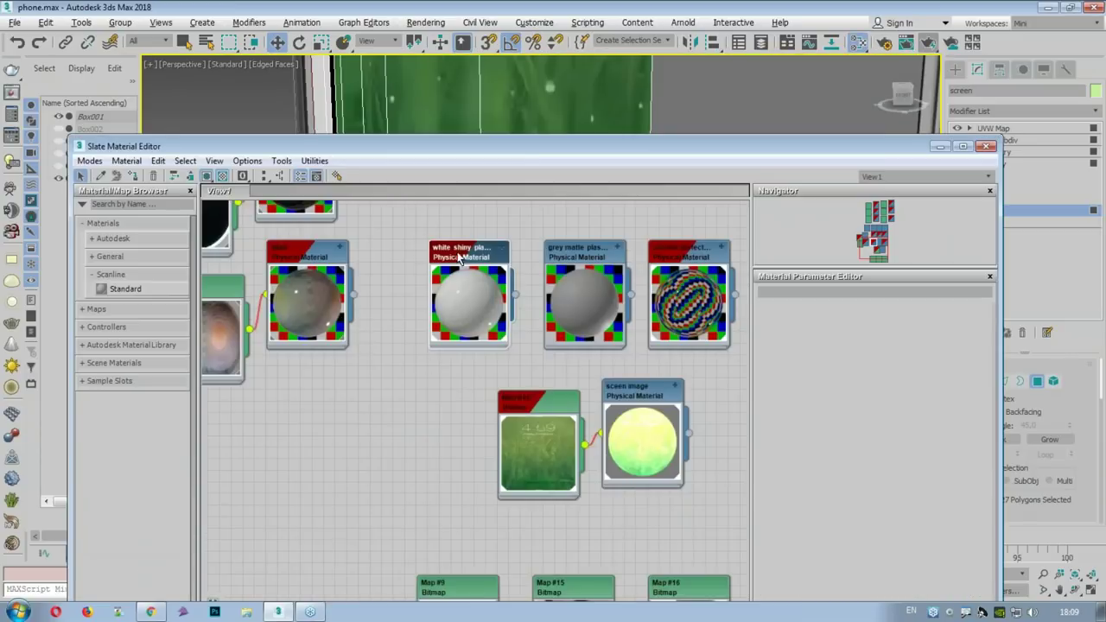
pyautogui.click(986, 146)
# Step: Back at Edge level, move the screen's edge loop back along Y
pyautogui.click(978, 188)
pyautogui.moveTo(360, 193)
pyautogui.mouseDown(button='middle')
pyautogui.moveTo(530, 452)
pyautogui.moveTo(504, 249)
pyautogui.moveTo(537, 432)
pyautogui.mouseUp(button='middle')
pyautogui.scroll(-5, 537, 432)
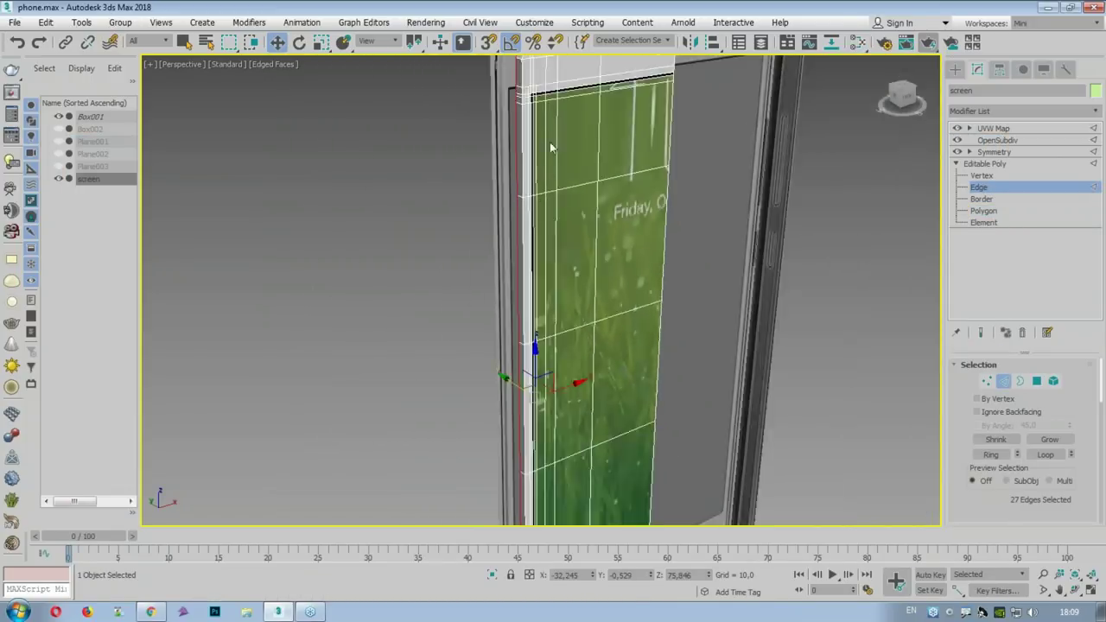
pyautogui.scroll(3, 549, 129)
pyautogui.moveTo(533, 134); pyautogui.dragTo(880, 315)
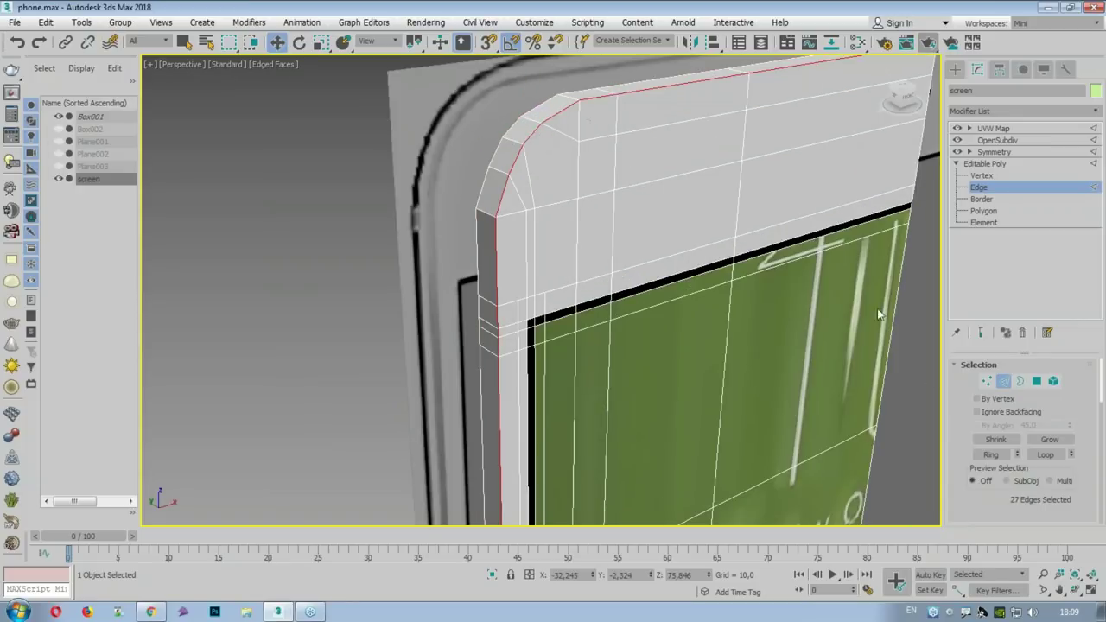
pyautogui.scroll(-5, 958, 478)
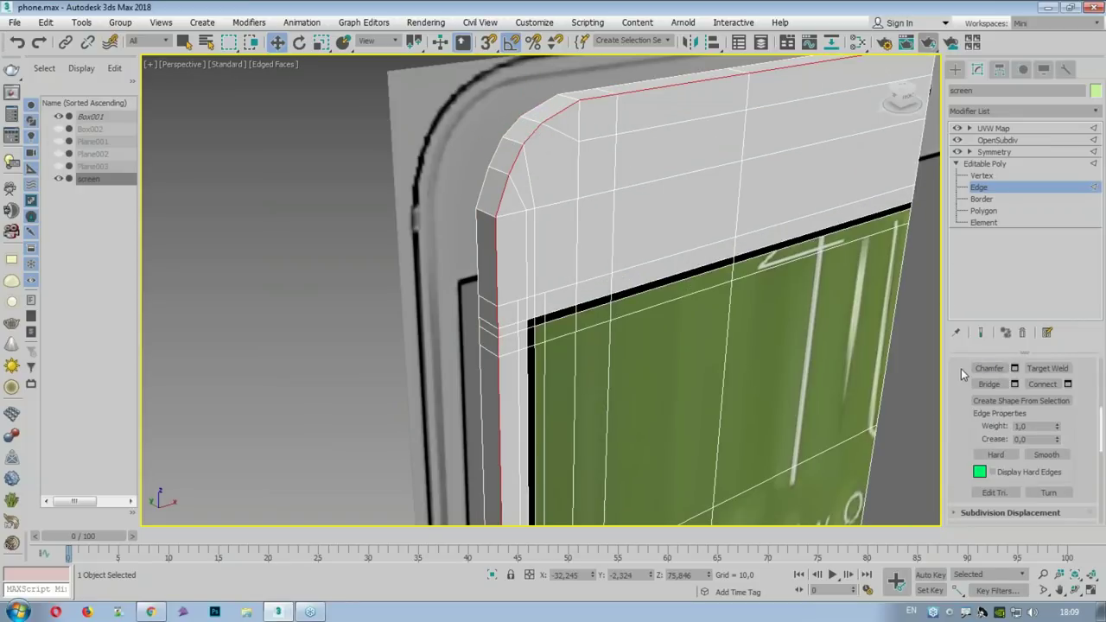
pyautogui.scroll(2, 961, 369)
# Step: Extrude the edge loop with Height 0 and Width 0.561, then return to the UVW Map modifier
pyautogui.click(1014, 449)
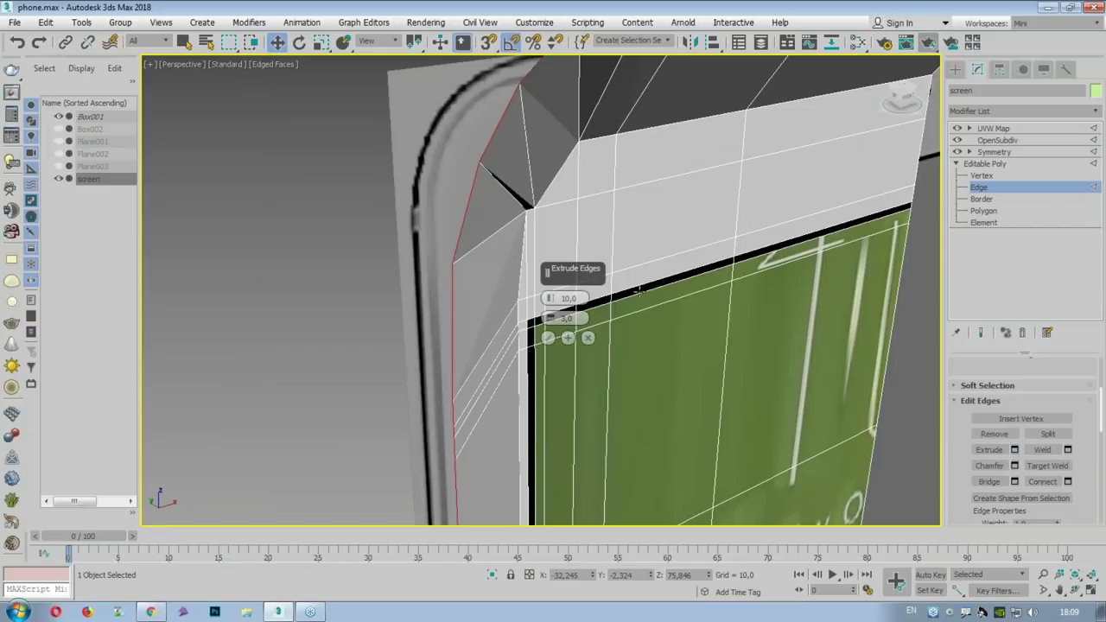
pyautogui.rightClick(549, 298)
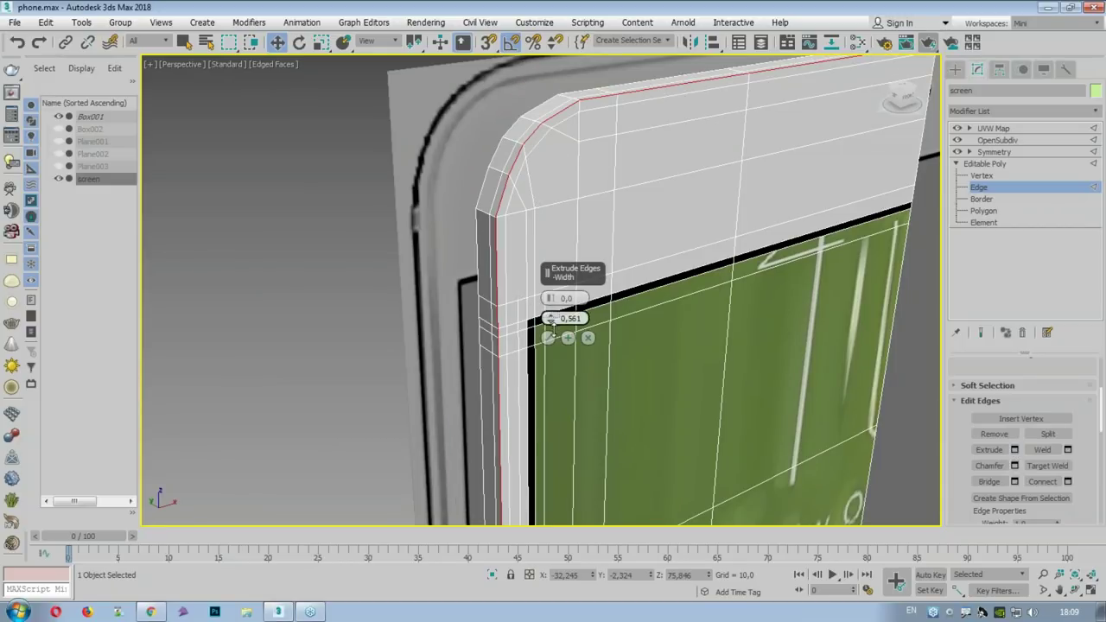
pyautogui.click(548, 337)
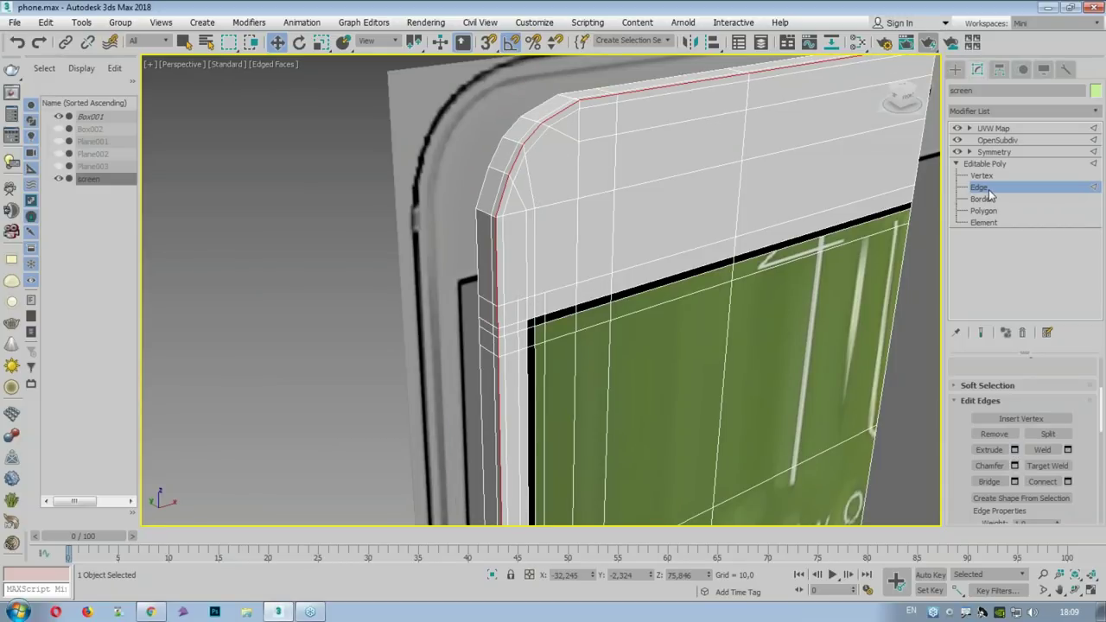
pyautogui.click(990, 188)
pyautogui.click(994, 128)
pyautogui.moveTo(749, 205)
pyautogui.keyDown('alt'); pyautogui.mouseDown(button='middle')
pyautogui.moveTo(409, 243)
pyautogui.moveTo(771, 239)
pyautogui.mouseUp(button='middle'); pyautogui.keyUp('alt')
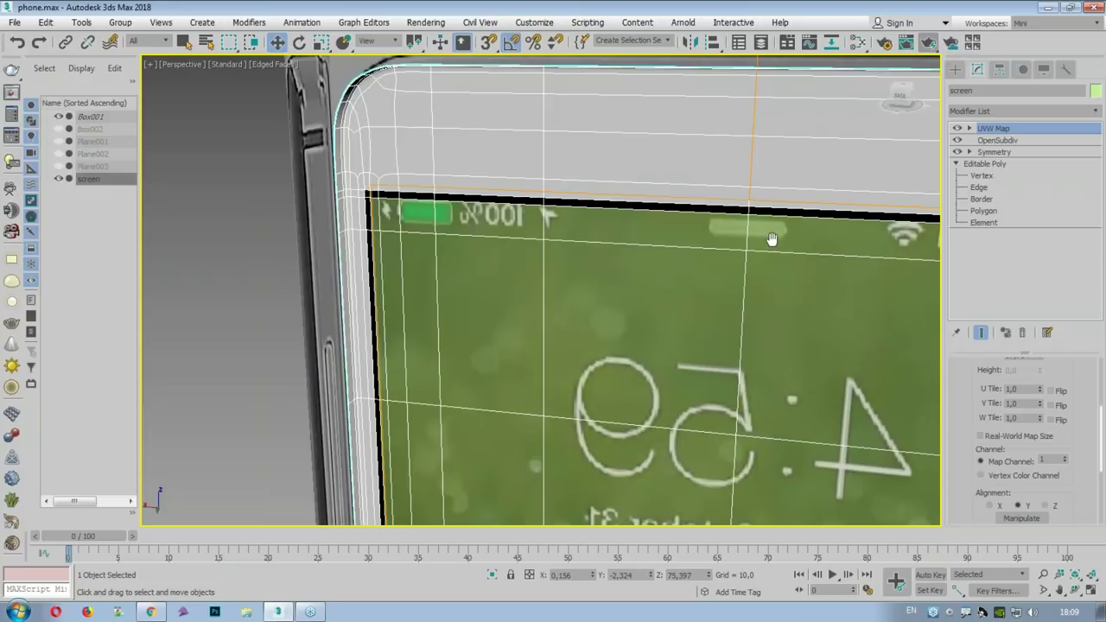
# Step: Unhide all the phone's parts, clear the selection and turn off Edged Faces
pyautogui.moveTo(771, 239)
pyautogui.keyDown('alt'); pyautogui.mouseDown(button='middle')
pyautogui.moveTo(671, 247)
pyautogui.moveTo(602, 236)
pyautogui.mouseUp(button='middle'); pyautogui.keyUp('alt')
pyautogui.rightClick(602, 236)
pyautogui.click(627, 147)
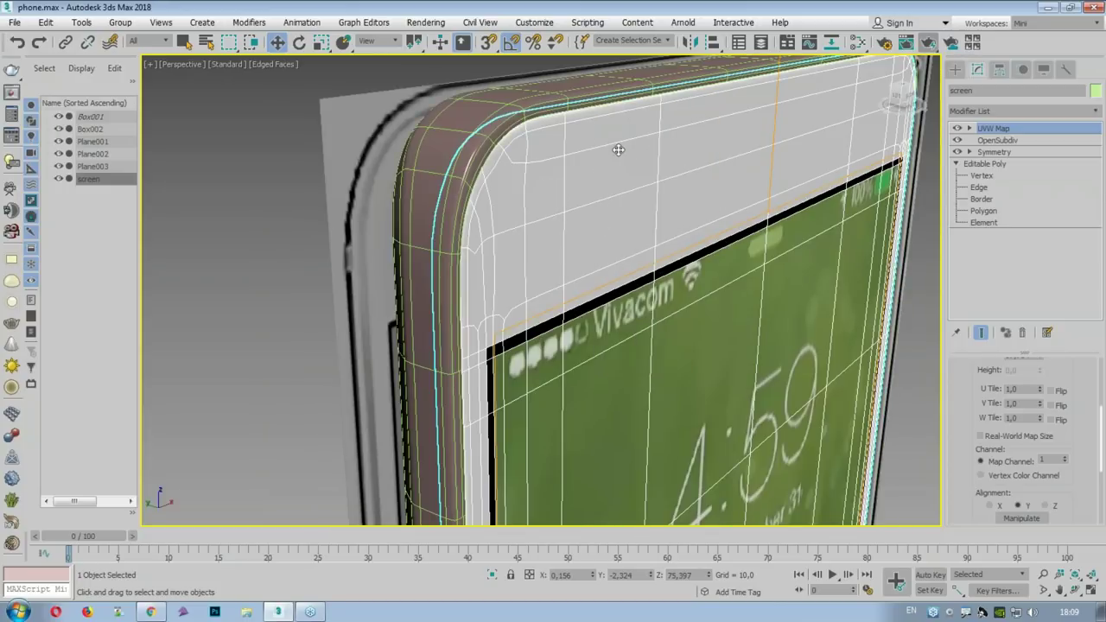
pyautogui.scroll(3, 612, 150)
pyautogui.scroll(2, 553, 147)
pyautogui.click(231, 140)
pyautogui.press('F4')
# Step: Orbit and zoom in on the border strip along the screen's rounded bottom corner and lower edge
pyautogui.moveTo(231, 141)
pyautogui.keyDown('alt'); pyautogui.mouseDown(button='middle')
pyautogui.moveTo(254, 131)
pyautogui.moveTo(407, 161)
pyautogui.moveTo(460, 111)
pyautogui.moveTo(519, 103)
pyautogui.moveTo(476, 173)
pyautogui.moveTo(450, 169)
pyautogui.moveTo(424, 271)
pyautogui.moveTo(358, 193)
pyautogui.moveTo(190, 352)
pyautogui.mouseUp(button='middle'); pyautogui.keyUp('alt')
pyautogui.scroll(2, 190, 351)
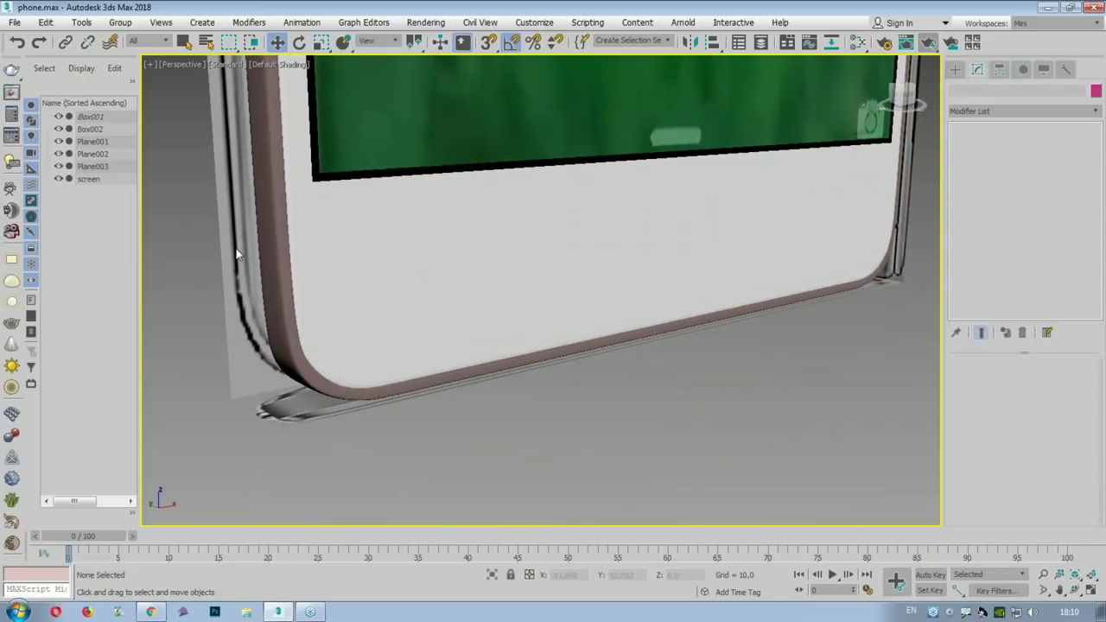
pyautogui.scroll(3, 405, 330)
pyautogui.scroll(3, 405, 330)
pyautogui.moveTo(417, 304)
pyautogui.mouseDown()
pyautogui.moveTo(363, 432)
pyautogui.moveTo(338, 433)
pyautogui.mouseUp()
pyautogui.moveTo(322, 512)
pyautogui.mouseDown()
pyautogui.moveTo(345, 484)
pyautogui.moveTo(345, 442)
pyautogui.moveTo(368, 460)
pyautogui.mouseUp()
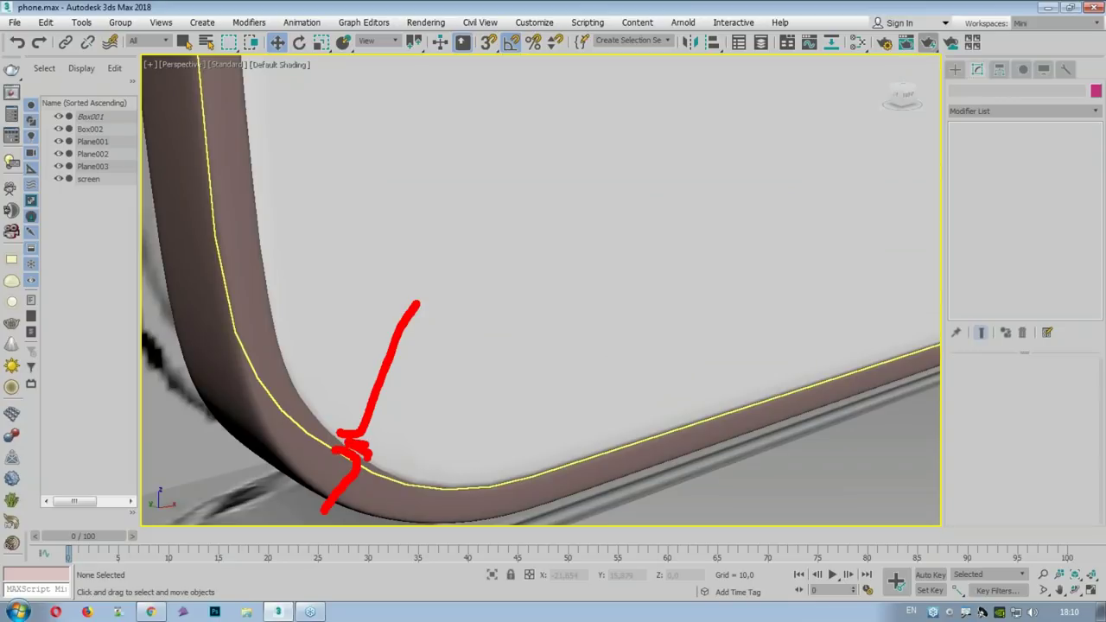
pyautogui.moveTo(597, 281)
pyautogui.keyDown('alt'); pyautogui.mouseDown(button='middle')
pyautogui.moveTo(625, 363)
pyautogui.moveTo(761, 443)
pyautogui.mouseUp(button='middle'); pyautogui.keyUp('alt')
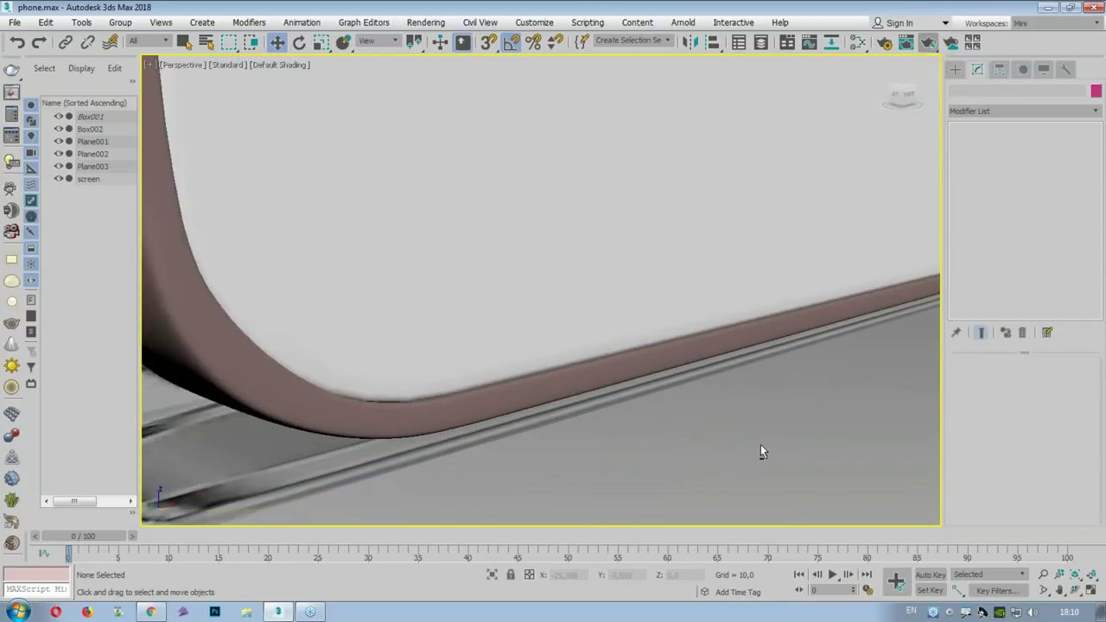
pyautogui.click(1043, 574)
pyautogui.moveTo(838, 328); pyautogui.dragTo(835, 317)
pyautogui.press('w')
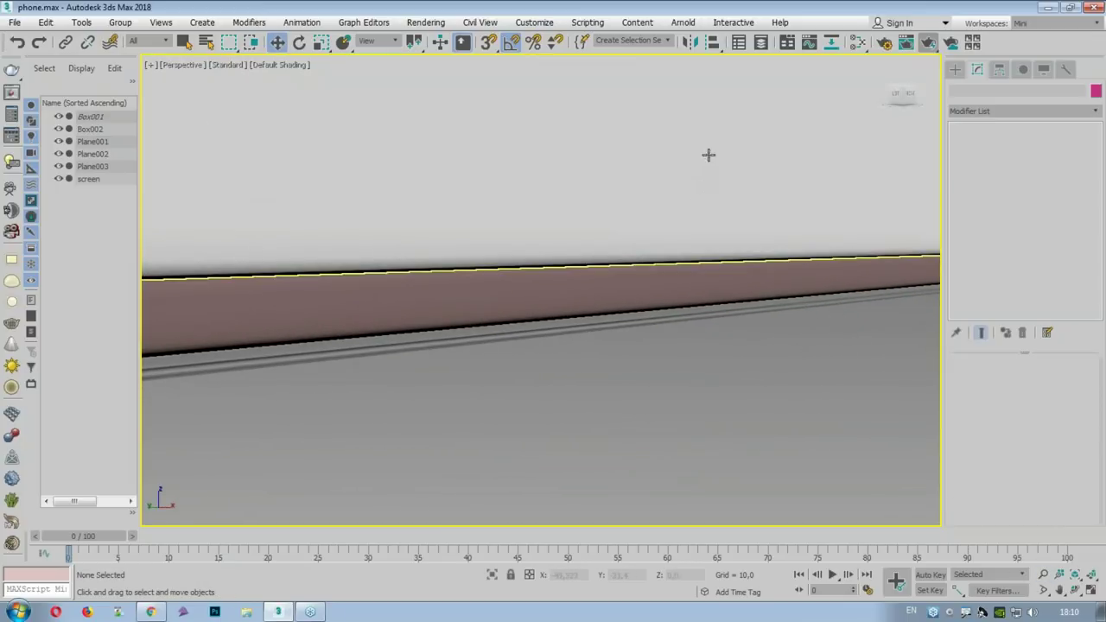
# Step: Render the phone's front, recentre it in Perspective and render the full phone again
pyautogui.click(929, 44)
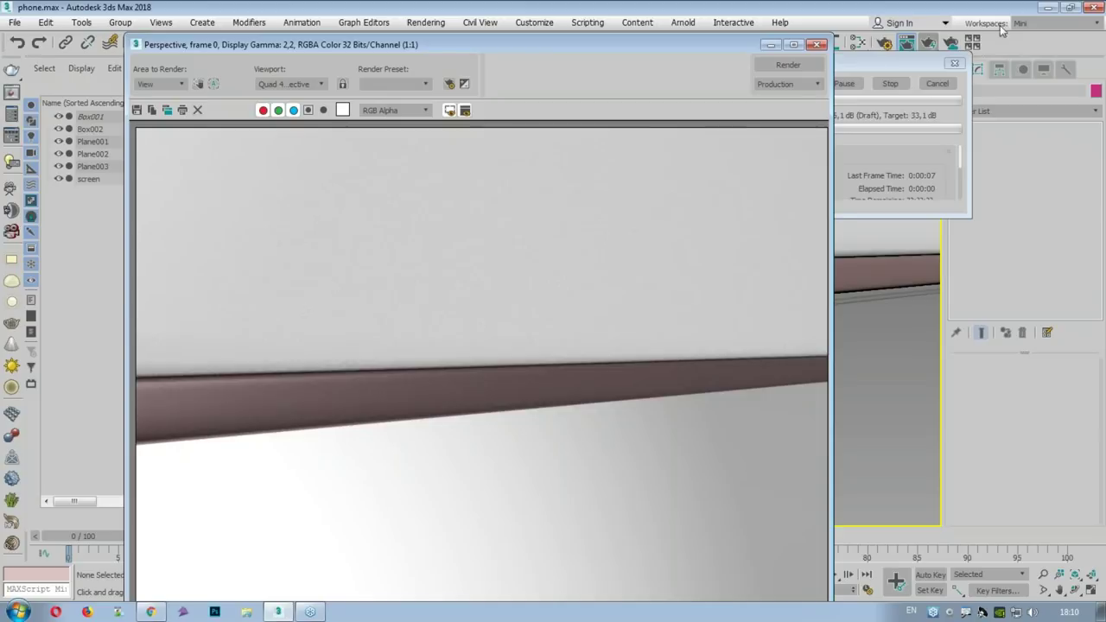
pyautogui.click(816, 44)
pyautogui.scroll(-5, 713, 253)
pyautogui.moveTo(770, 174)
pyautogui.mouseDown(button='middle')
pyautogui.moveTo(666, 352)
pyautogui.moveTo(524, 394)
pyautogui.mouseUp(button='middle')
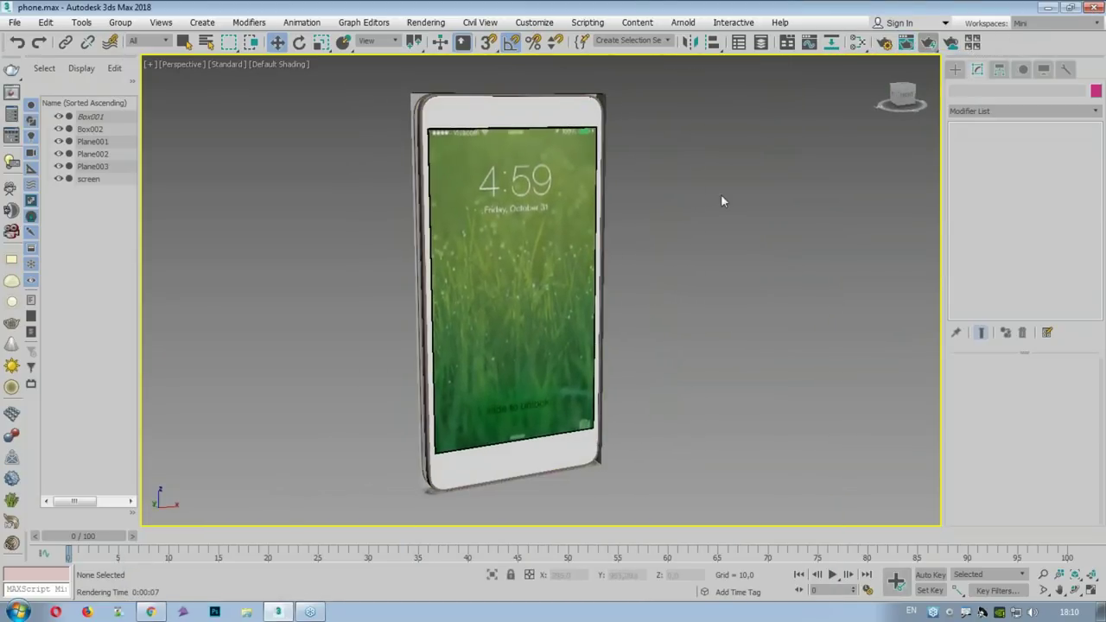
pyautogui.click(928, 43)
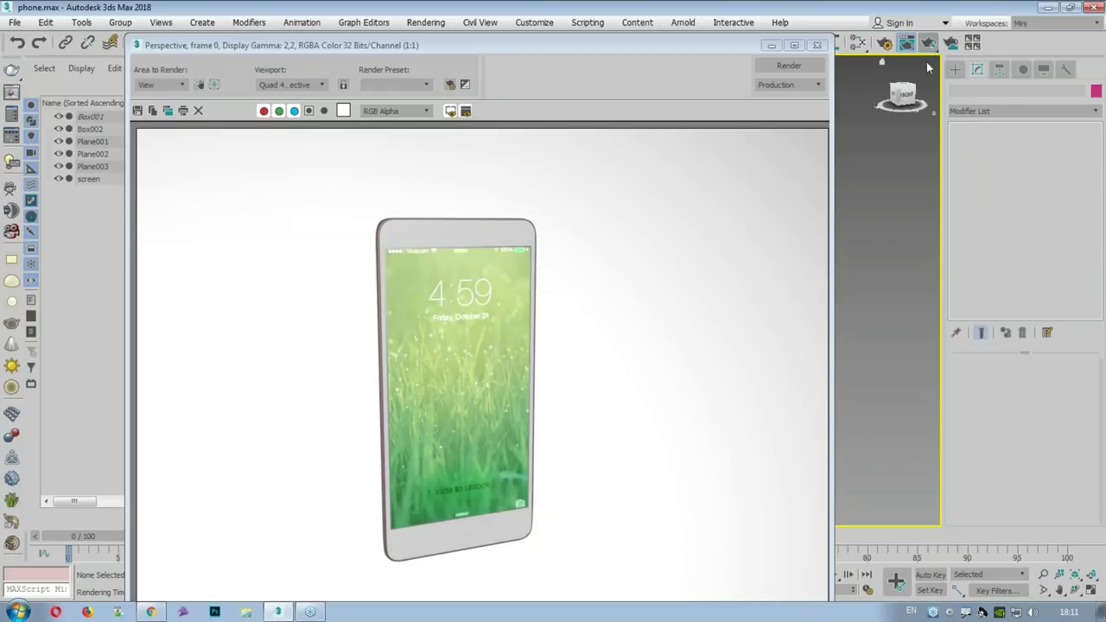
# Step: Turn to the phone's back with Edged Faces on and render its camera, flash and fingerprint side
pyautogui.click(816, 45)
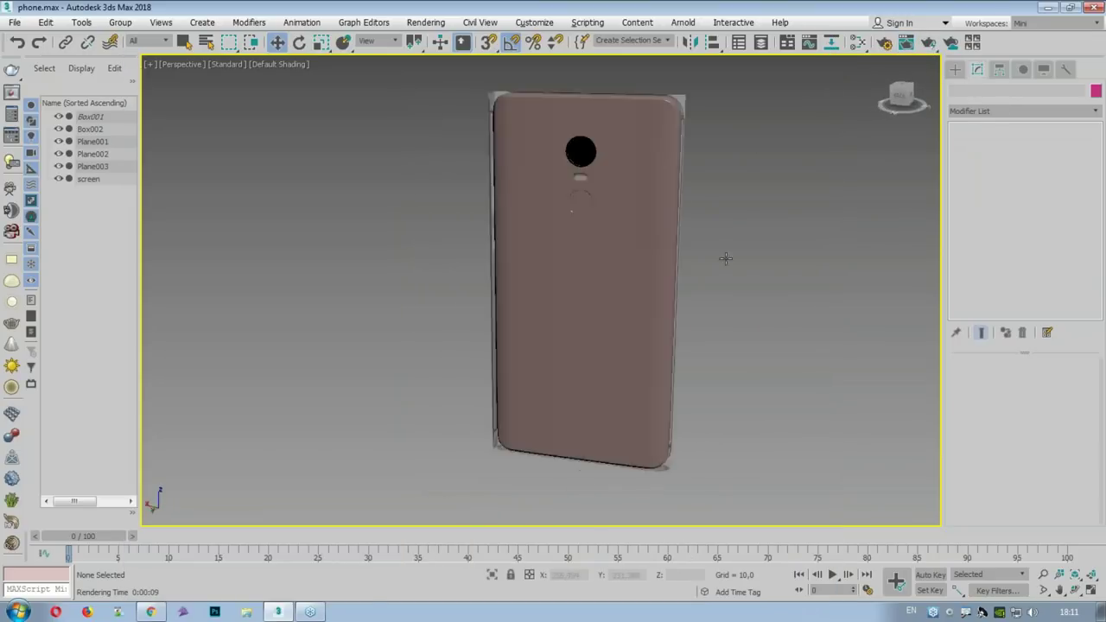
pyautogui.hotkey('ctrl', '1')
pyautogui.moveTo(657, 325); pyautogui.dragTo(432, 91)
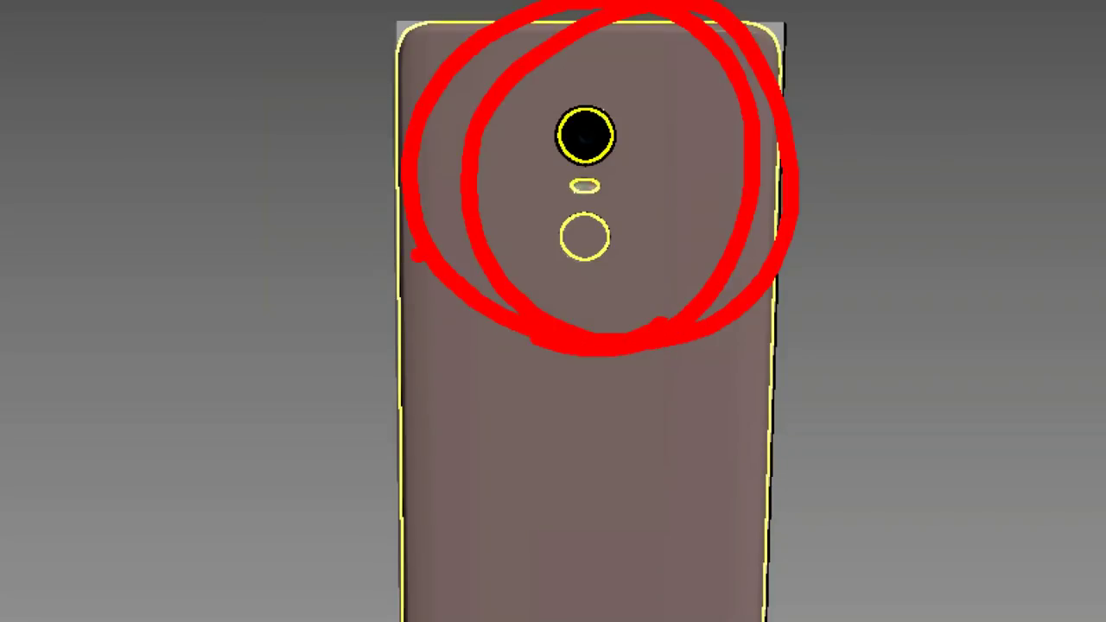
pyautogui.press('F4')
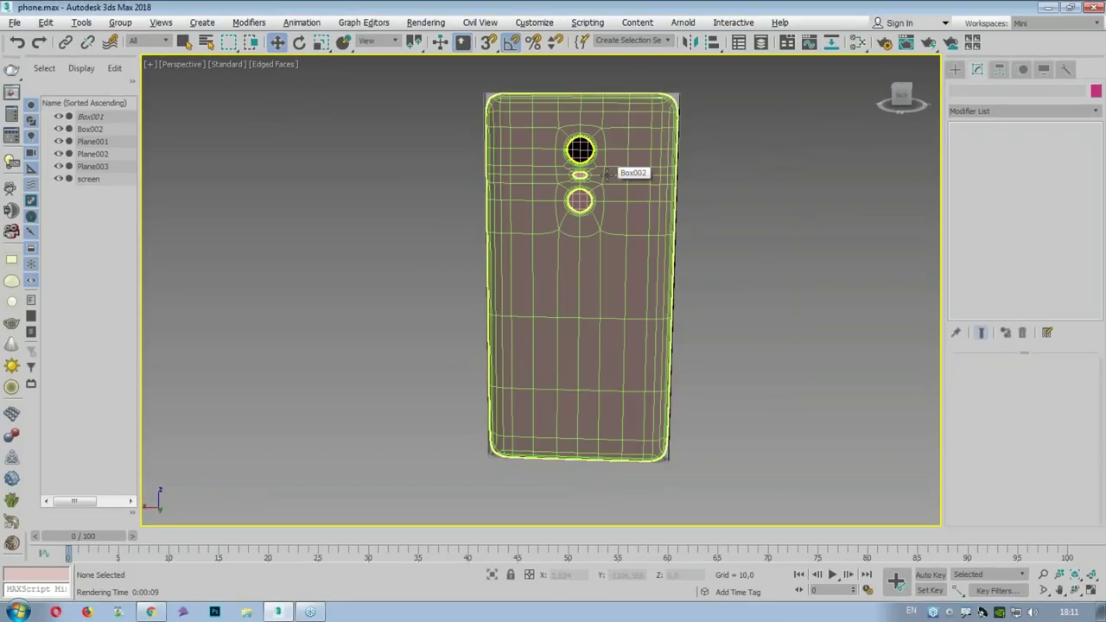
pyautogui.keyDown('alt'); pyautogui.moveTo(607, 175); pyautogui.dragTo(606, 197, button='middle'); pyautogui.keyUp('alt')
pyautogui.scroll(5, 606, 182)
pyautogui.scroll(-3, 606, 197)
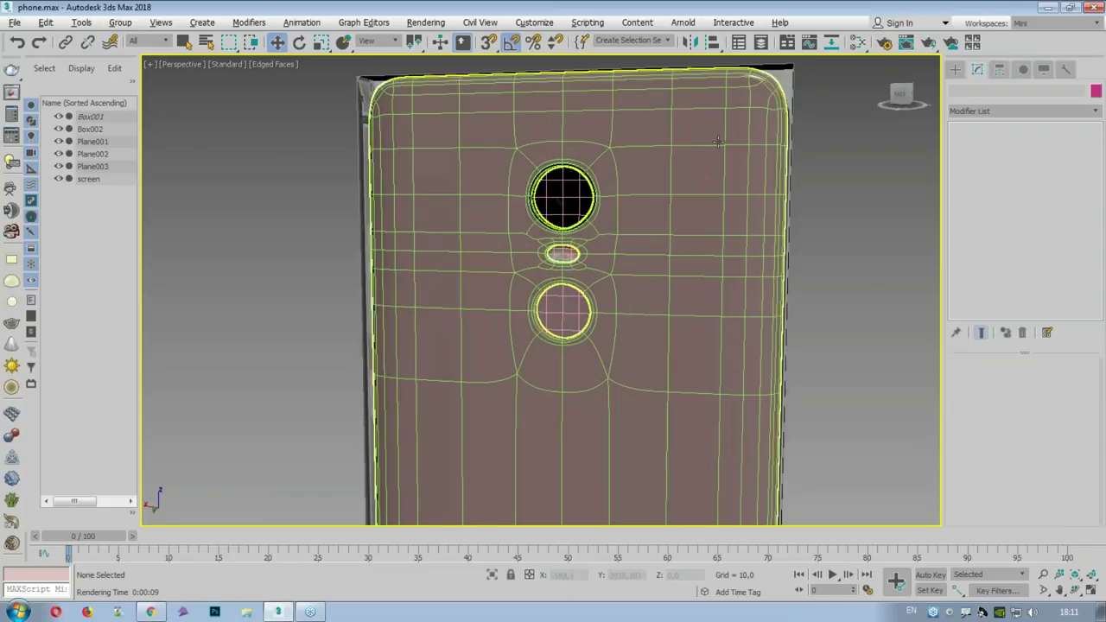
pyautogui.click(926, 43)
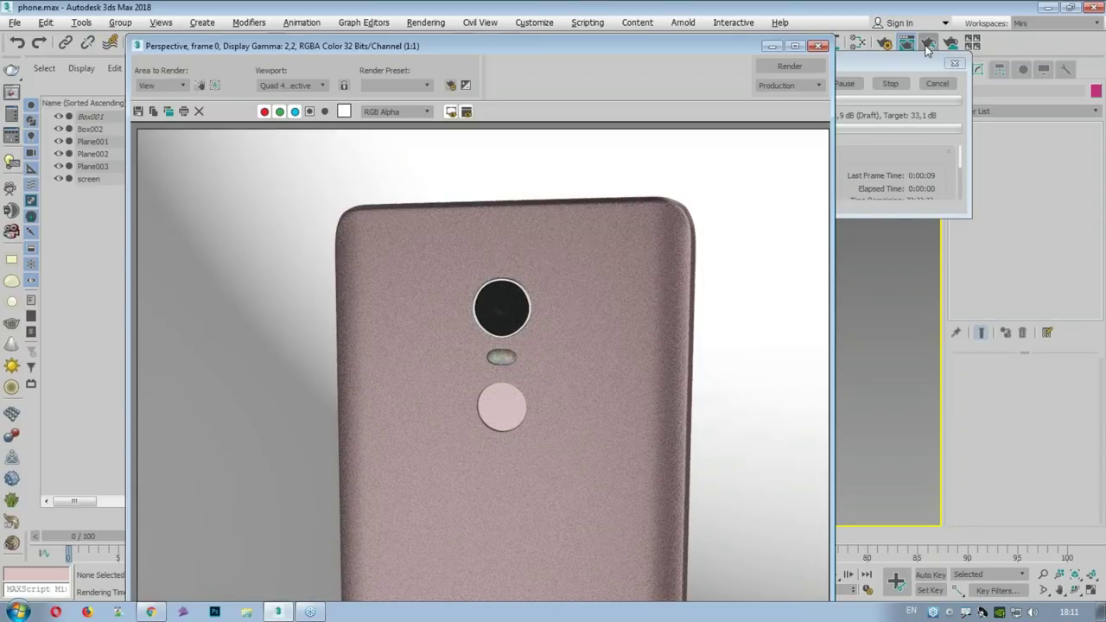
pyautogui.click(820, 46)
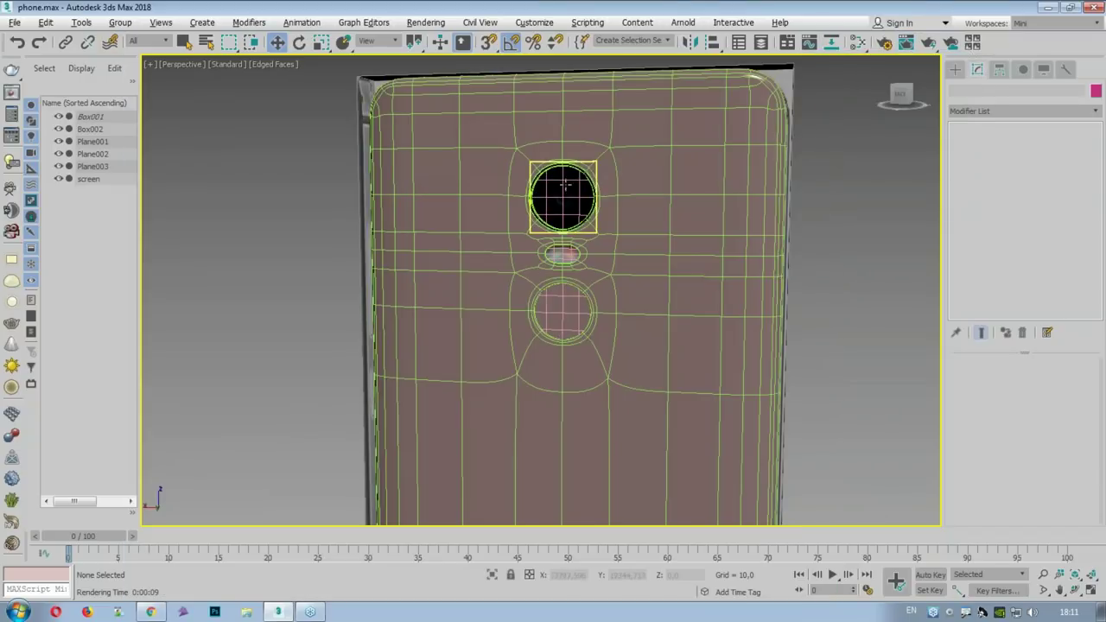
# Step: Orbit back to the phone's front and zoom onto the plain white bezel beneath the lock screen
pyautogui.hotkey('ctrl', '1')
pyautogui.moveTo(529, 153); pyautogui.dragTo(520, 146)
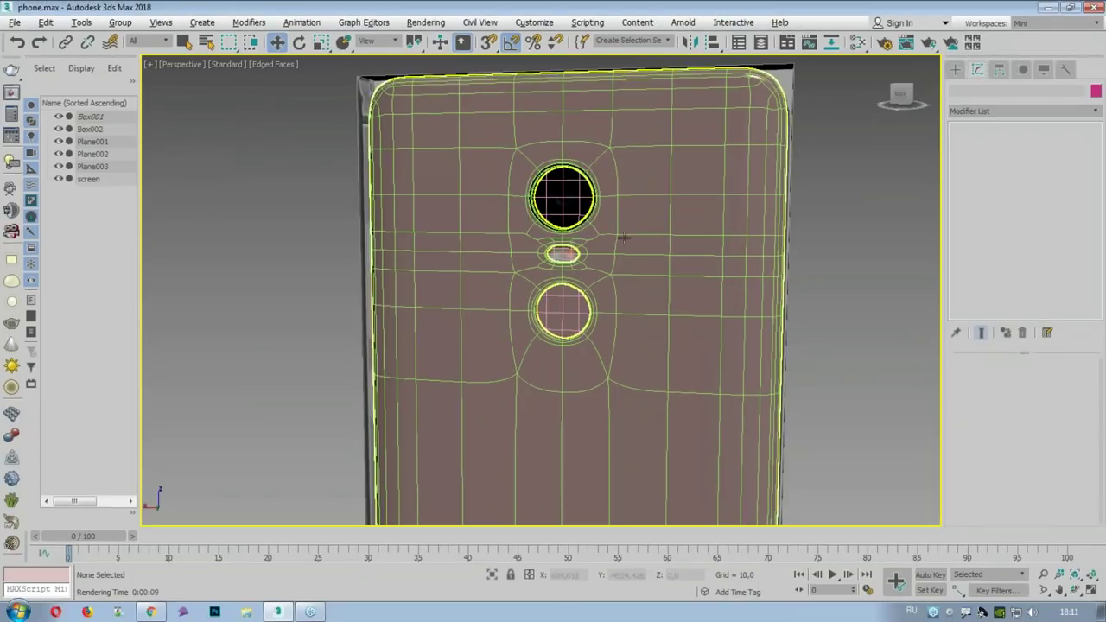
pyautogui.keyDown('alt'); pyautogui.moveTo(432, 285); pyautogui.dragTo(657, 285, button='middle'); pyautogui.keyUp('alt')
pyautogui.scroll(-3, 484, 285)
pyautogui.moveTo(547, 443); pyautogui.dragTo(548, 288, button='middle')
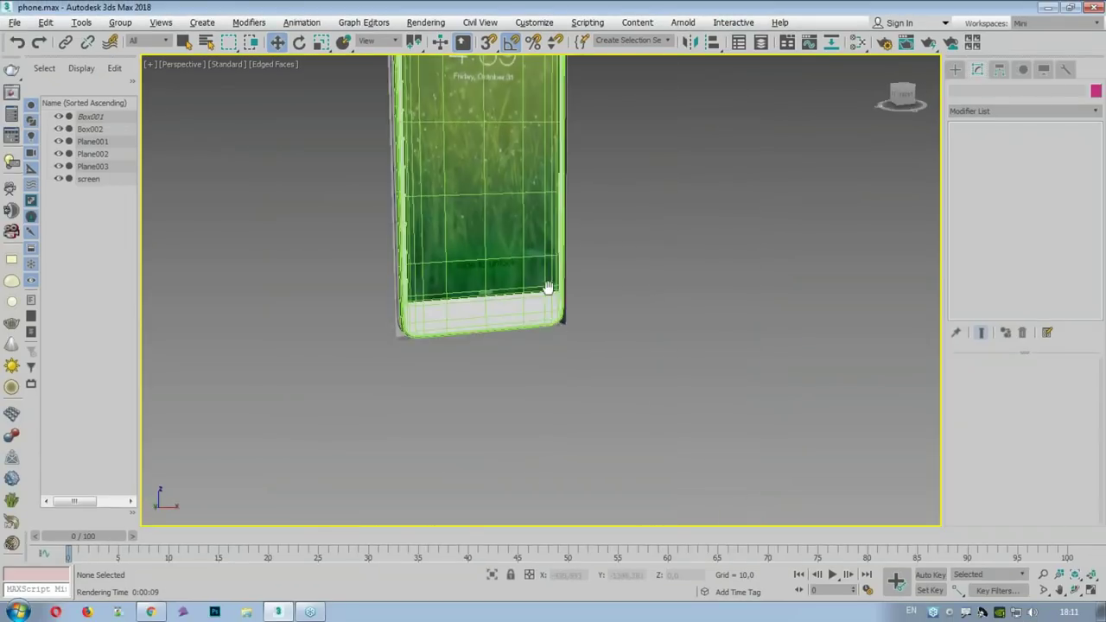
pyautogui.scroll(2, 472, 306)
pyautogui.scroll(5, 385, 317)
pyautogui.moveTo(393, 309)
pyautogui.mouseDown()
pyautogui.moveTo(350, 321)
pyautogui.moveTo(398, 336)
pyautogui.mouseUp()
pyautogui.moveTo(513, 293)
pyautogui.mouseDown()
pyautogui.moveTo(550, 302)
pyautogui.moveTo(538, 305)
pyautogui.mouseUp()
pyautogui.moveTo(648, 285); pyautogui.dragTo(667, 264)
pyautogui.moveTo(665, 264); pyautogui.dragTo(662, 302)
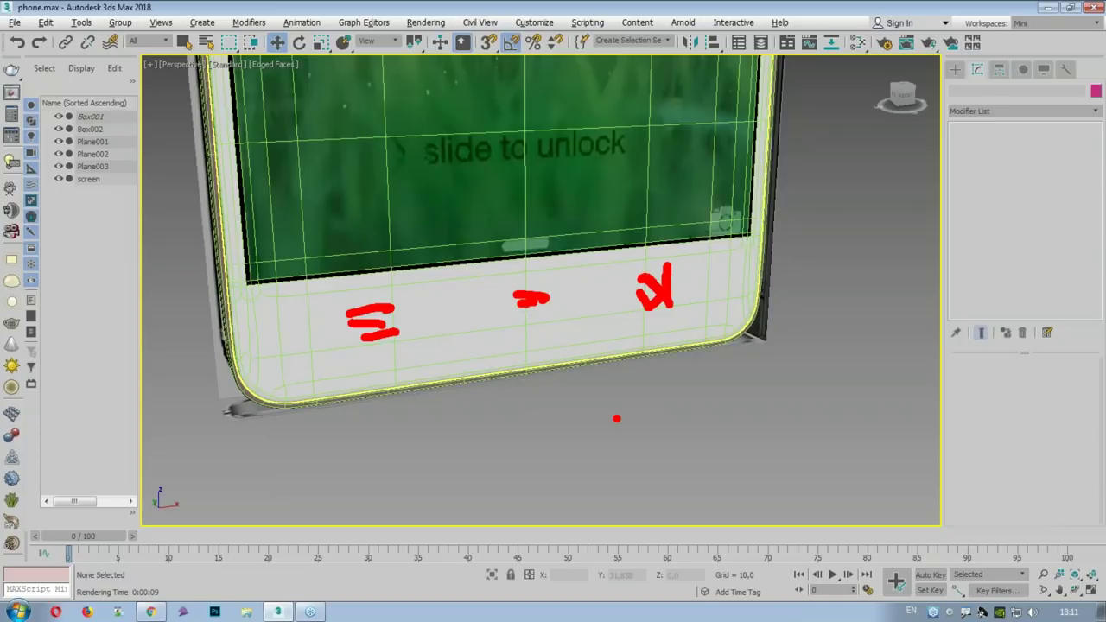
pyautogui.press('Escape')
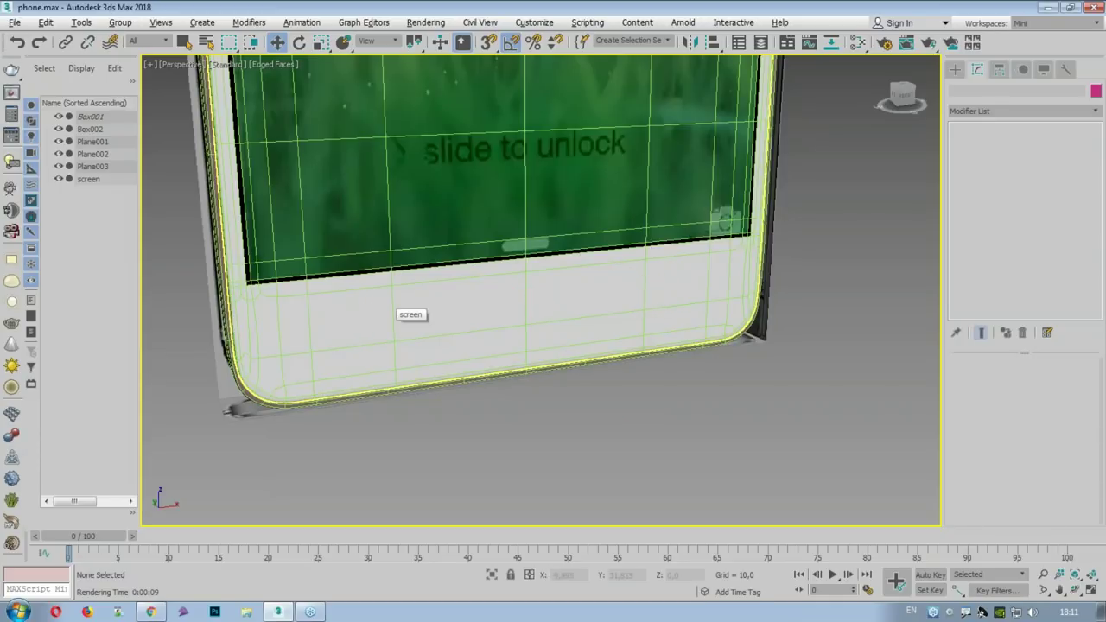
# Step: Open the Slate Material Editor and bring the white shiny plastic node into view
pyautogui.click(857, 42)
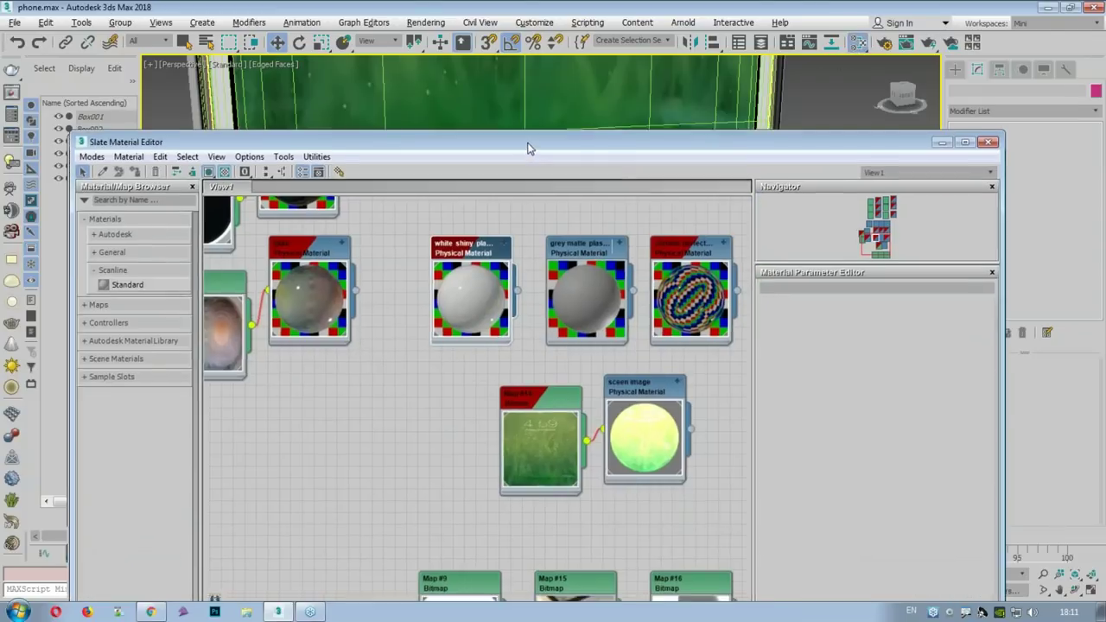
pyautogui.moveTo(525, 146); pyautogui.dragTo(595, 20)
pyautogui.moveTo(535, 128); pyautogui.dragTo(362, 346)
pyautogui.moveTo(394, 304); pyautogui.dragTo(656, 113, button='middle')
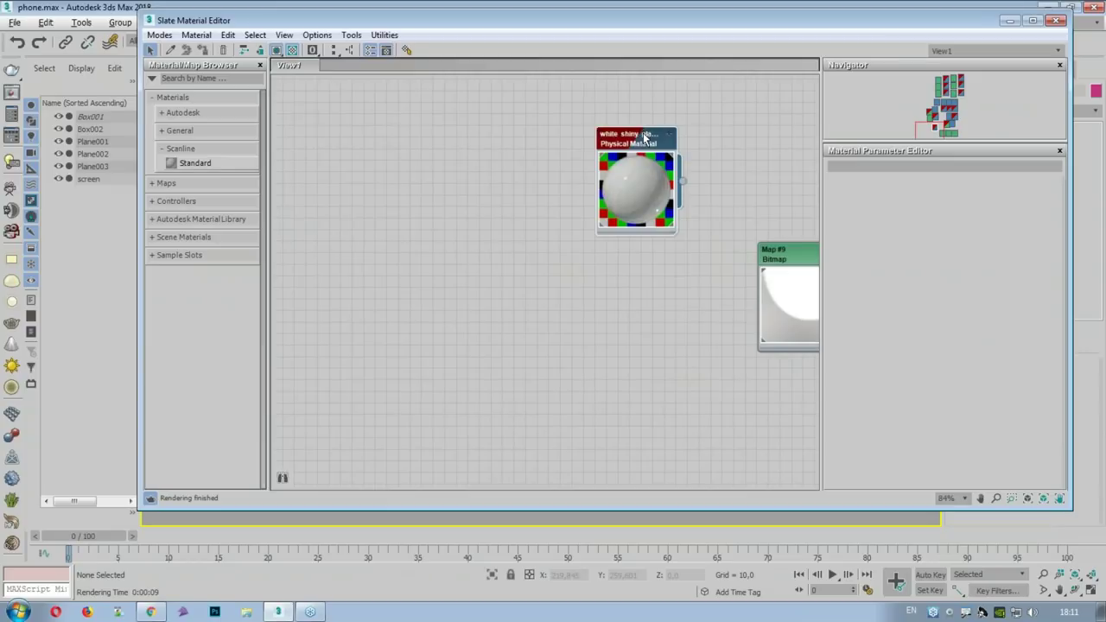
pyautogui.moveTo(634, 141); pyautogui.dragTo(459, 214)
pyautogui.moveTo(443, 346)
pyautogui.mouseDown()
pyautogui.moveTo(473, 348)
pyautogui.moveTo(480, 326)
pyautogui.mouseUp()
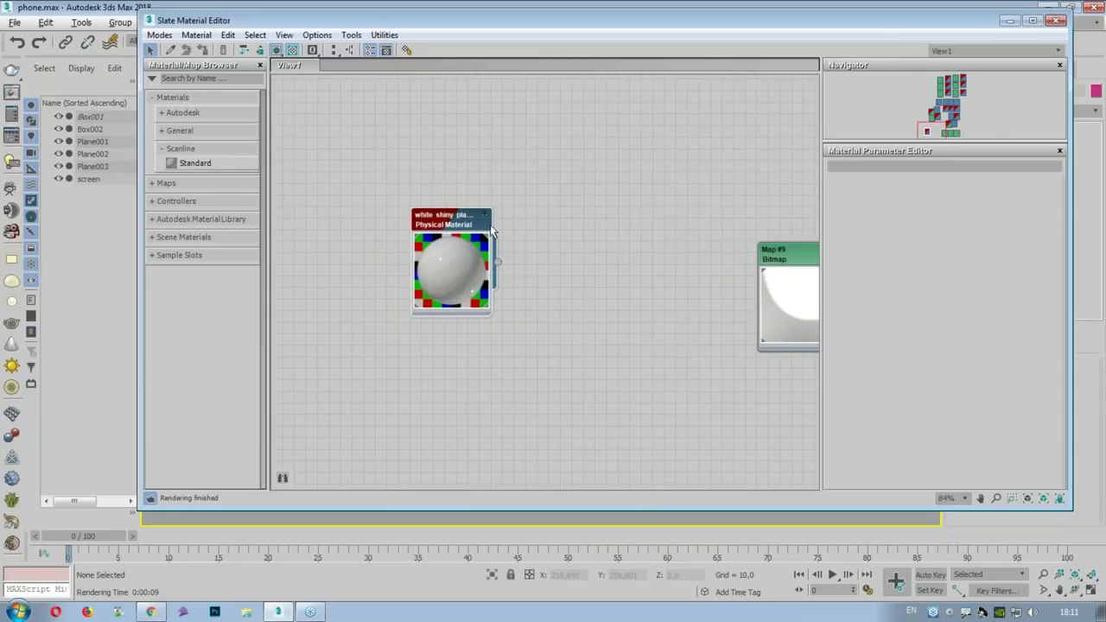
# Step: Convert white shiny plastic to a Blend keeping the old material, and delete the Standard sub-material
pyautogui.rightClick(462, 224)
pyautogui.click(493, 259)
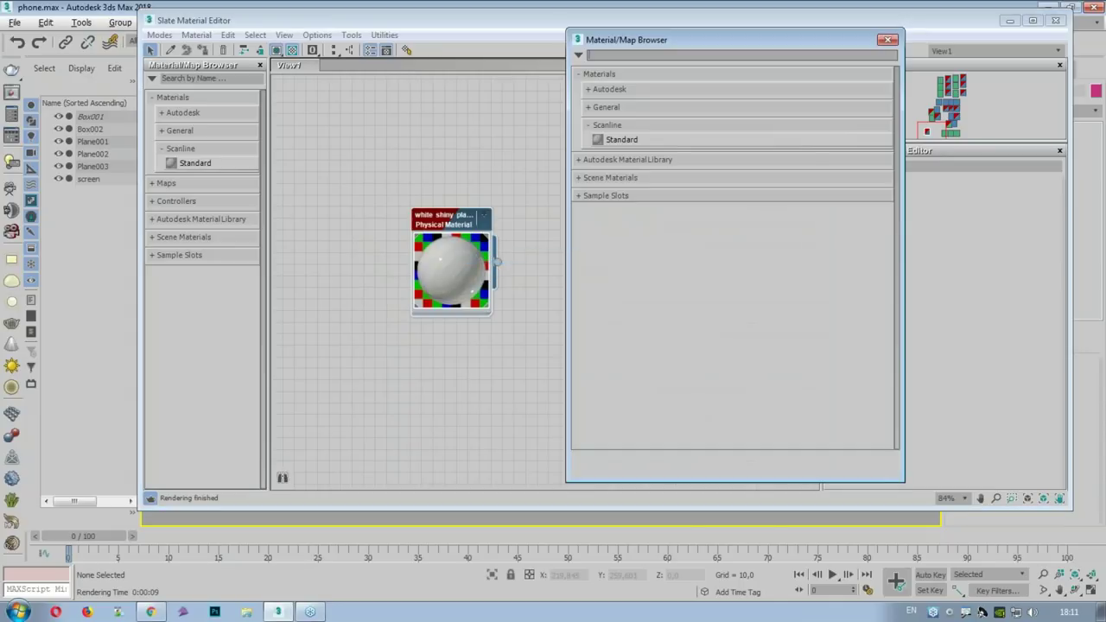
pyautogui.click(632, 107)
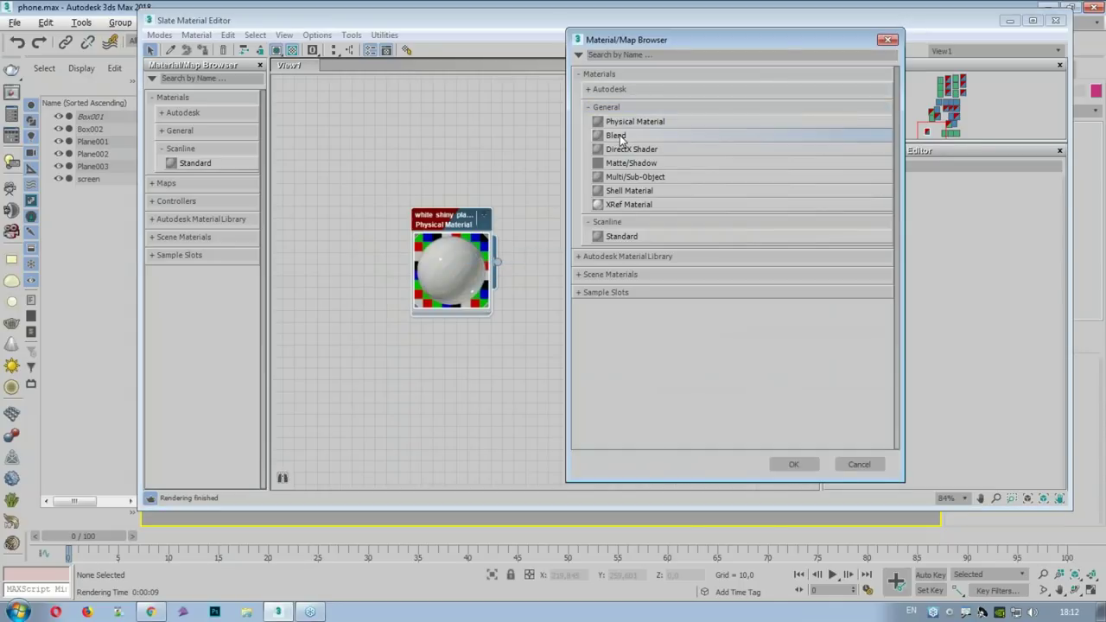
pyautogui.doubleClick(619, 138)
pyautogui.click(530, 346)
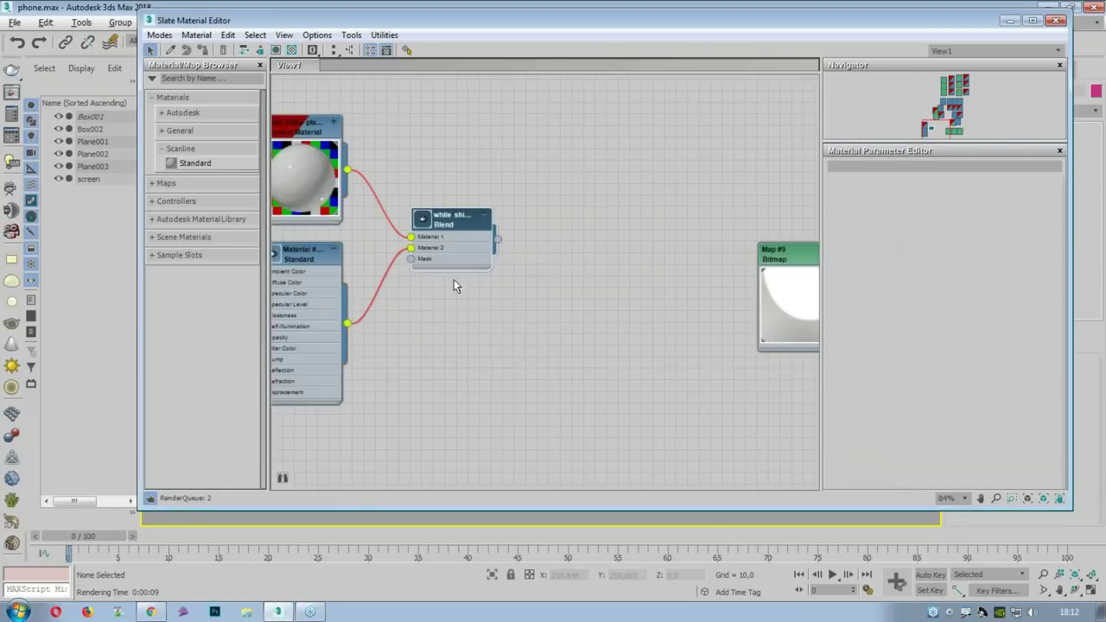
pyautogui.moveTo(394, 209); pyautogui.dragTo(553, 203, button='middle')
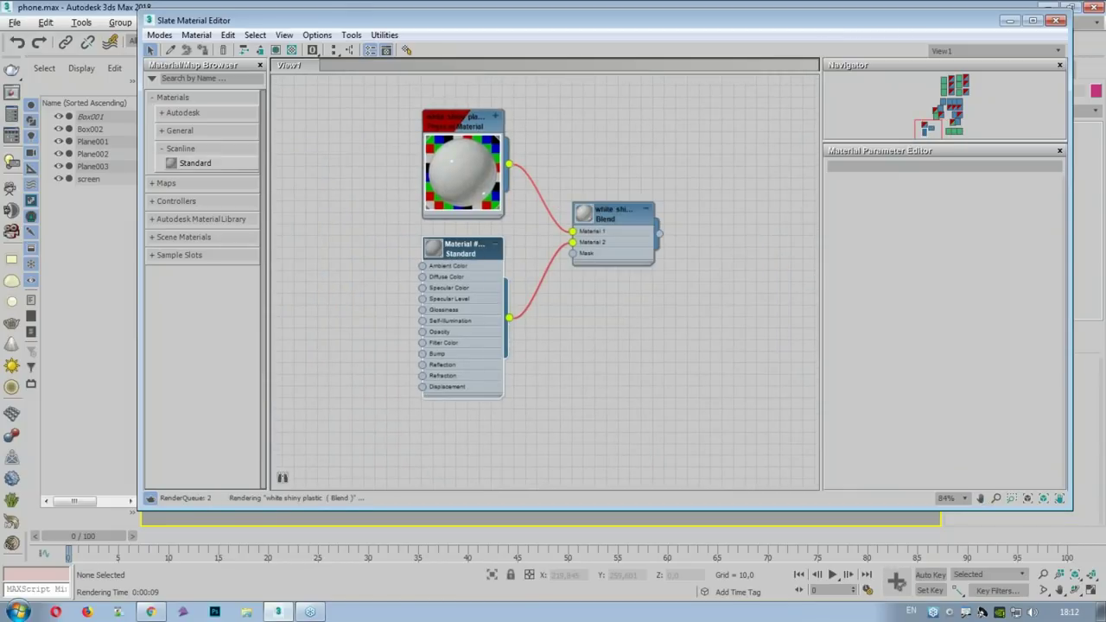
pyautogui.press('Delete')
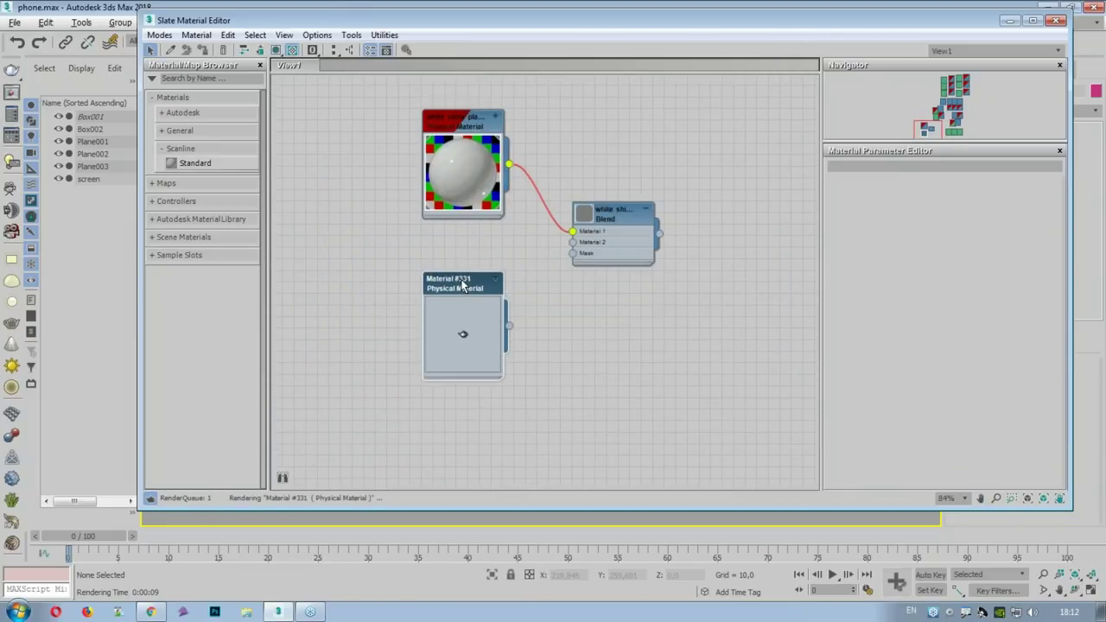
# Step: Give Material #331 a near-black base colour and an IOR of 1,2
pyautogui.doubleClick(463, 292)
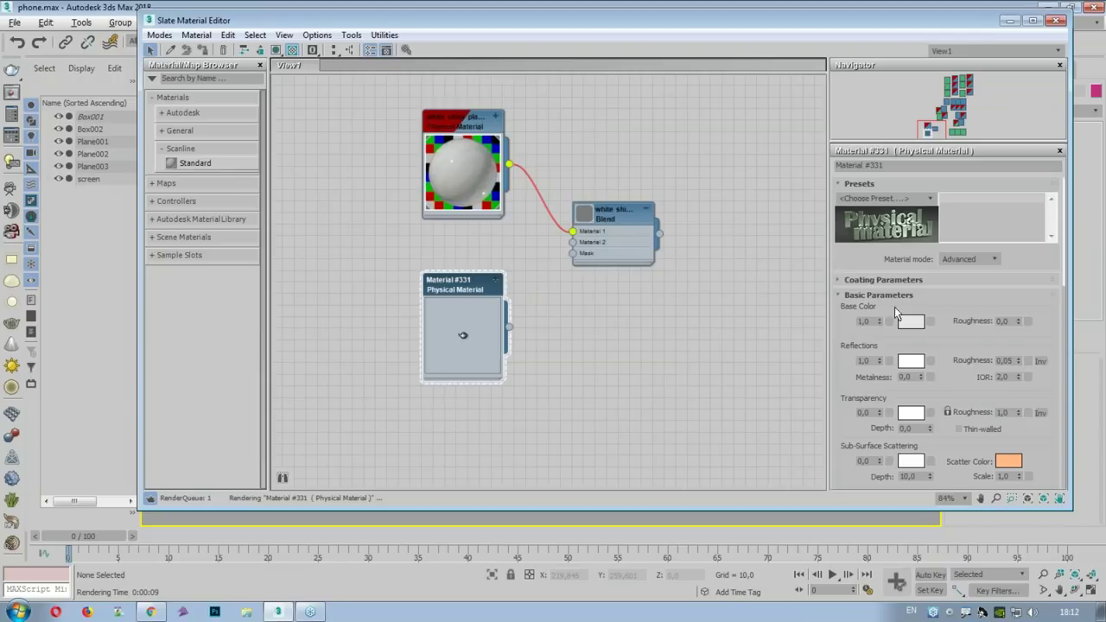
pyautogui.click(910, 321)
pyautogui.click(441, 169)
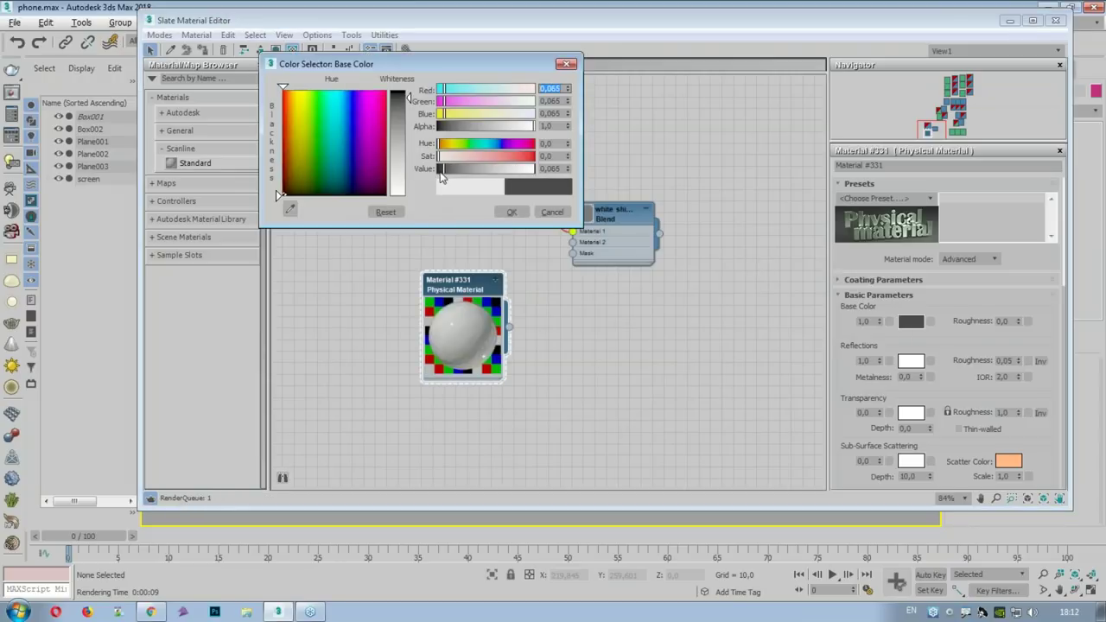
pyautogui.click(512, 212)
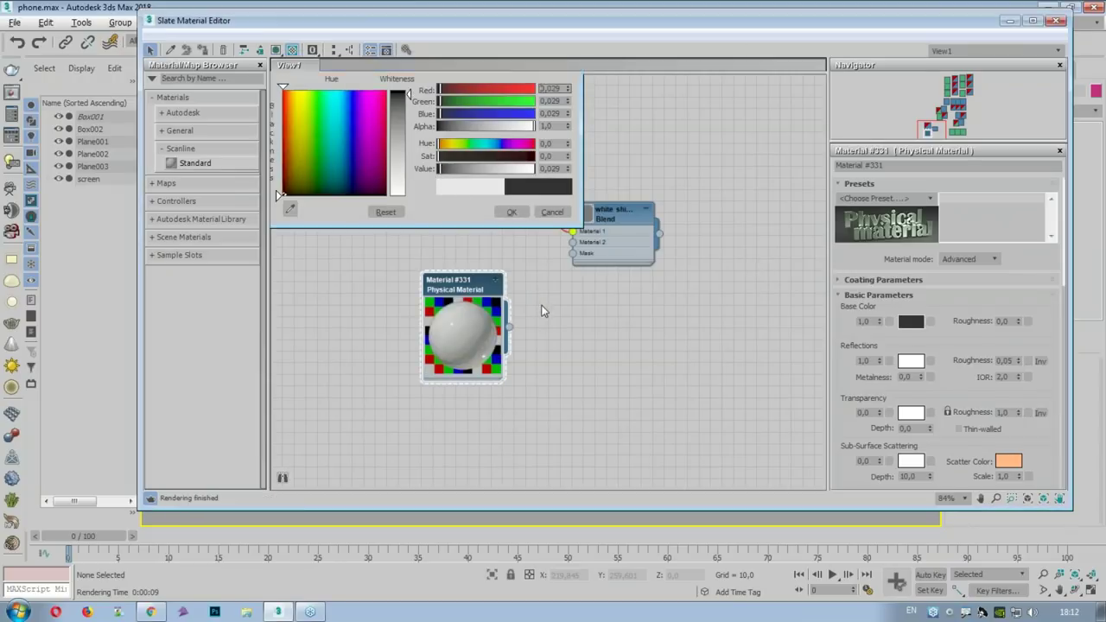
pyautogui.scroll(2, 542, 310)
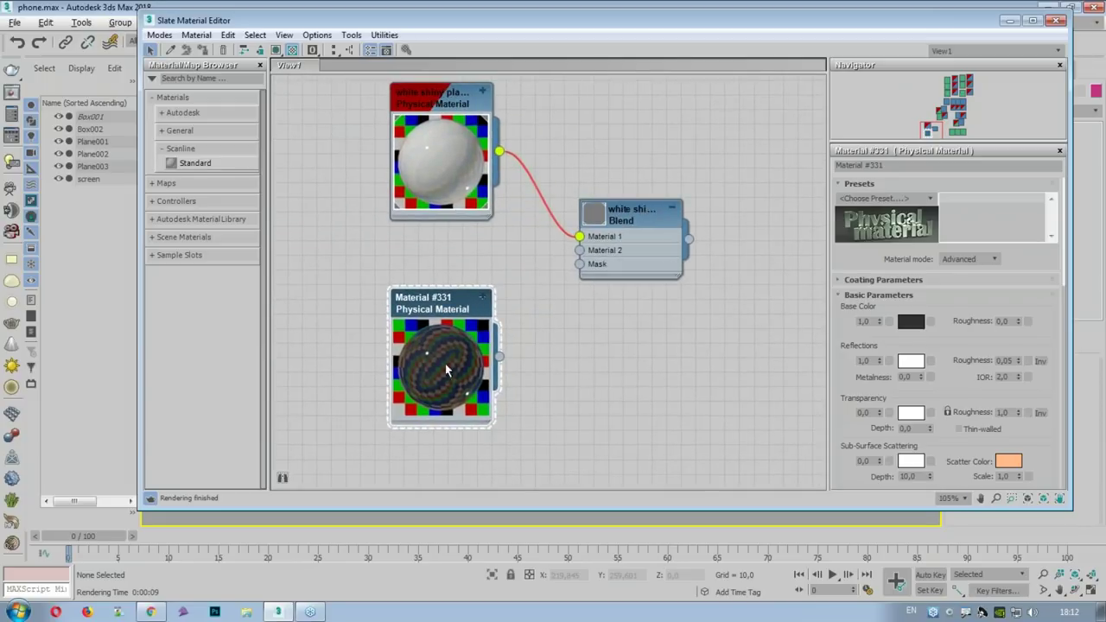
pyautogui.doubleClick(1000, 377)
pyautogui.write('1,2')
pyautogui.press('Return')
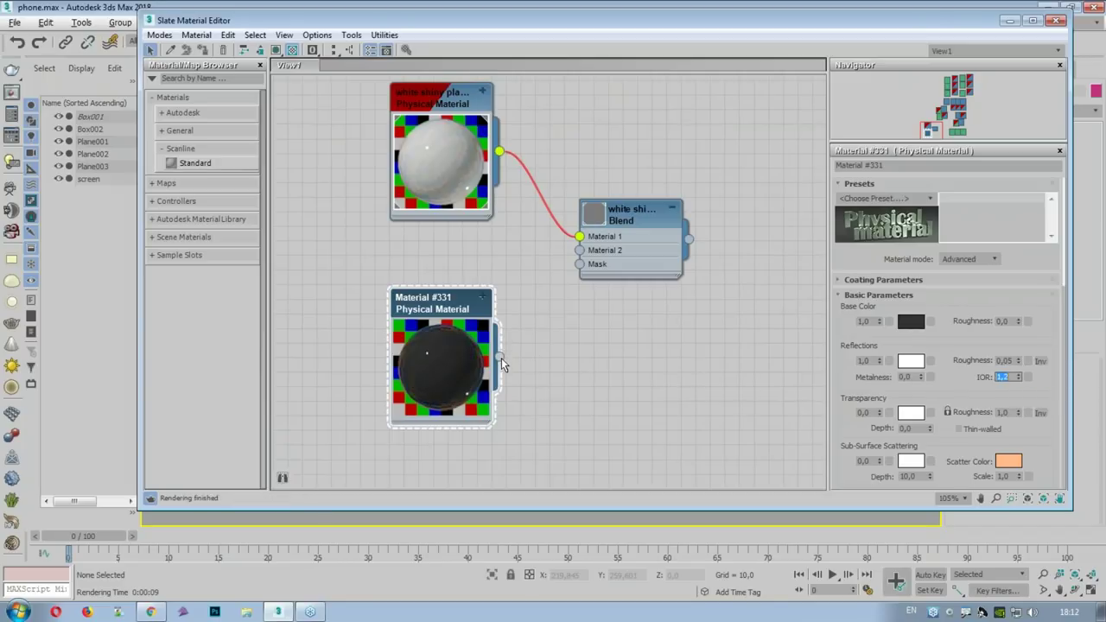
# Step: Wire Material #331 into the Blend's Material 2 socket
pyautogui.moveTo(500, 357); pyautogui.dragTo(579, 249)
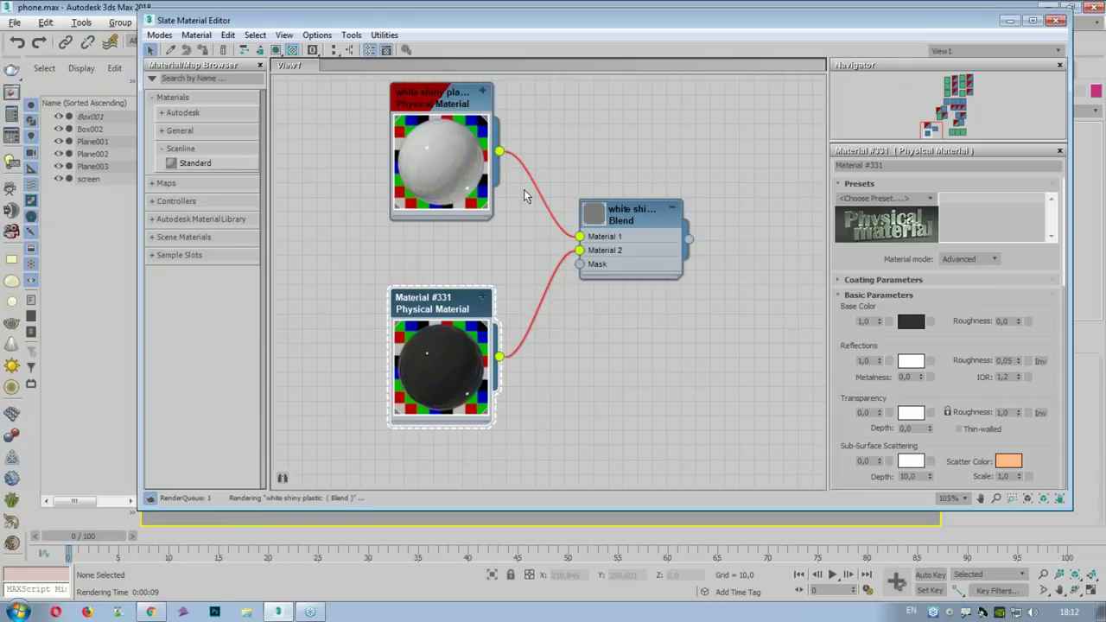
pyautogui.moveTo(471, 130); pyautogui.dragTo(466, 177)
pyautogui.moveTo(471, 324)
pyautogui.mouseDown()
pyautogui.moveTo(505, 373)
pyautogui.moveTo(429, 361)
pyautogui.mouseUp()
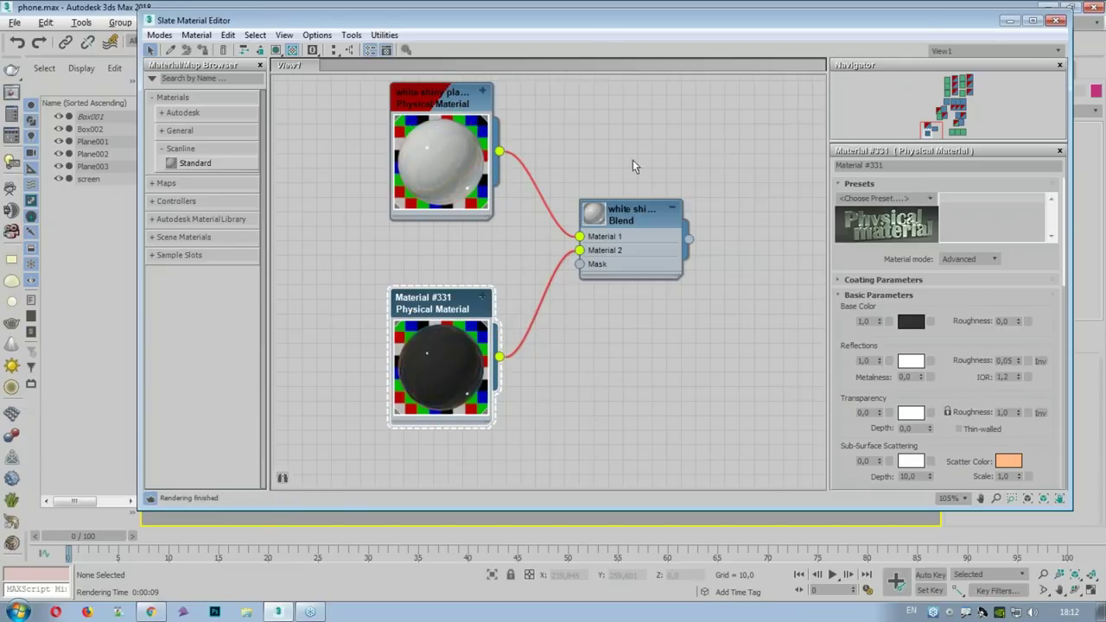
# Step: Add a Bitmap to the Blend's Mask and preview buttons.png from the Технологическое моделирование folder
pyautogui.click(581, 264)
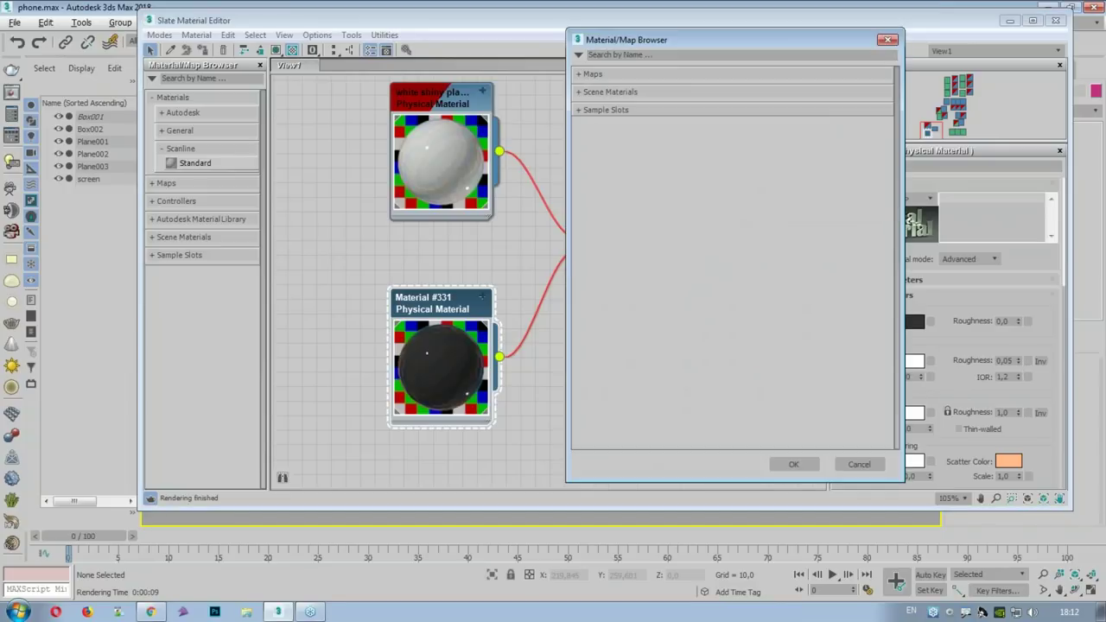
pyautogui.click(596, 71)
pyautogui.doubleClick(600, 103)
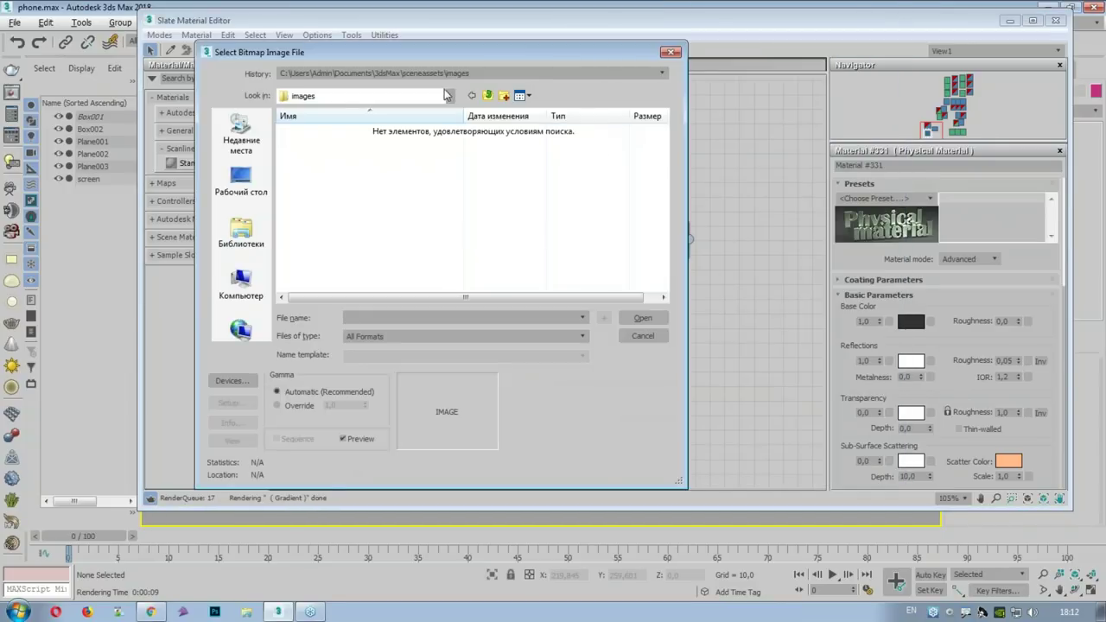
pyautogui.click(439, 74)
pyautogui.click(363, 102)
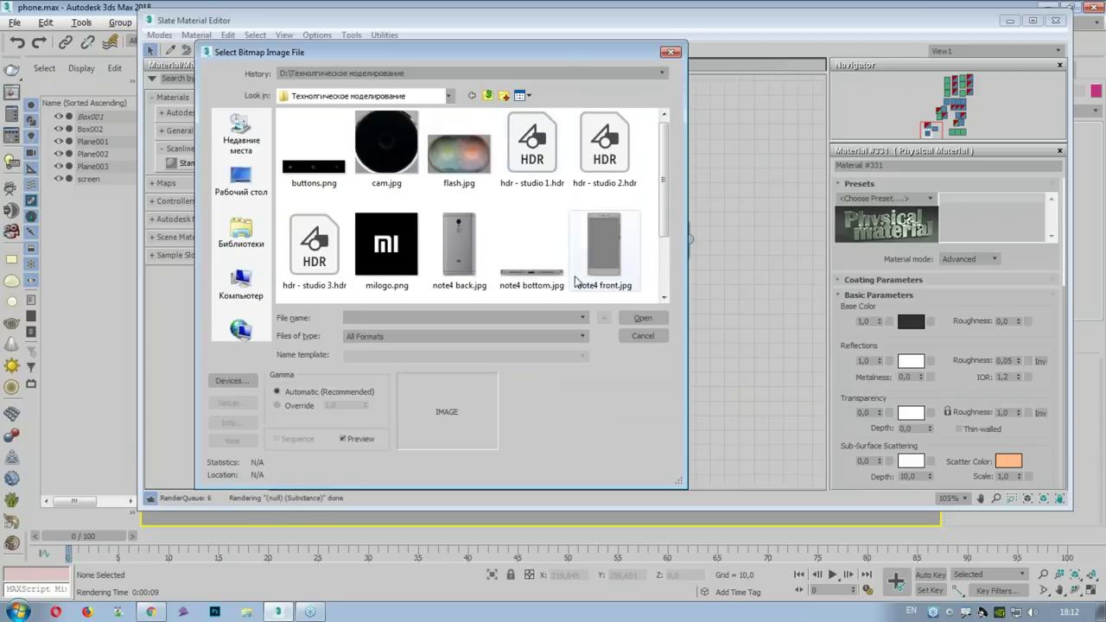
pyautogui.click(314, 147)
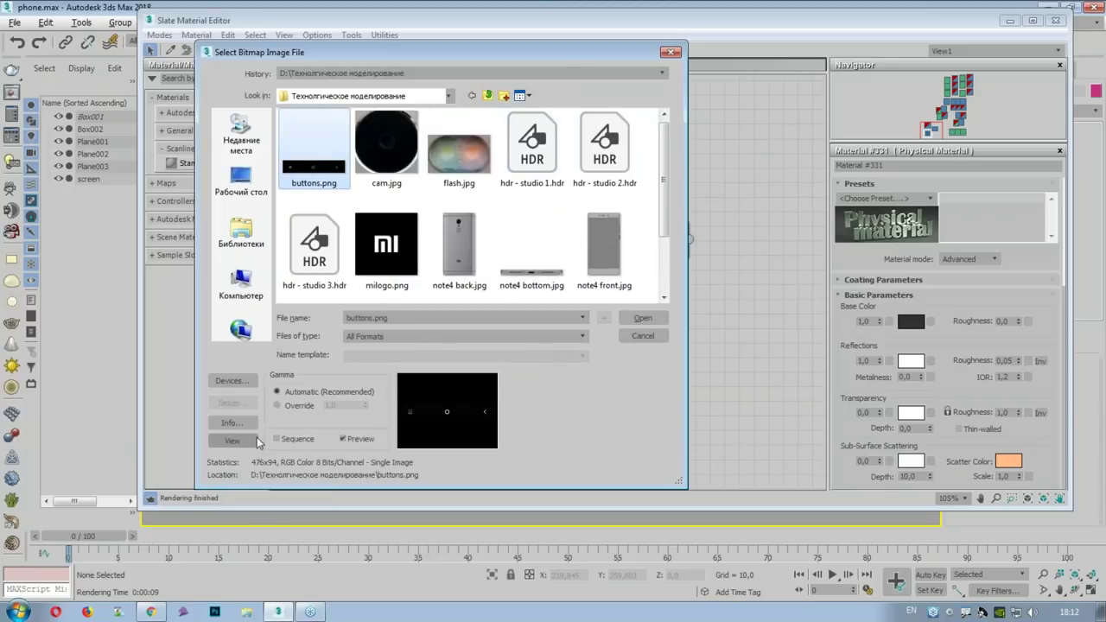
pyautogui.click(255, 438)
pyautogui.moveTo(887, 263); pyautogui.dragTo(323, 138)
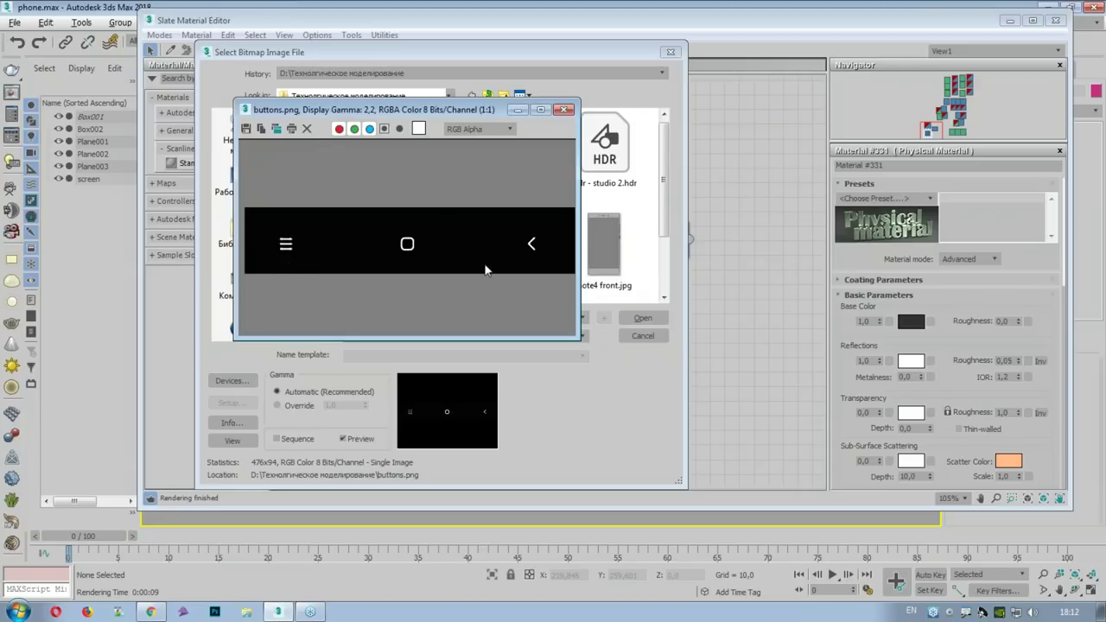
pyautogui.click(563, 109)
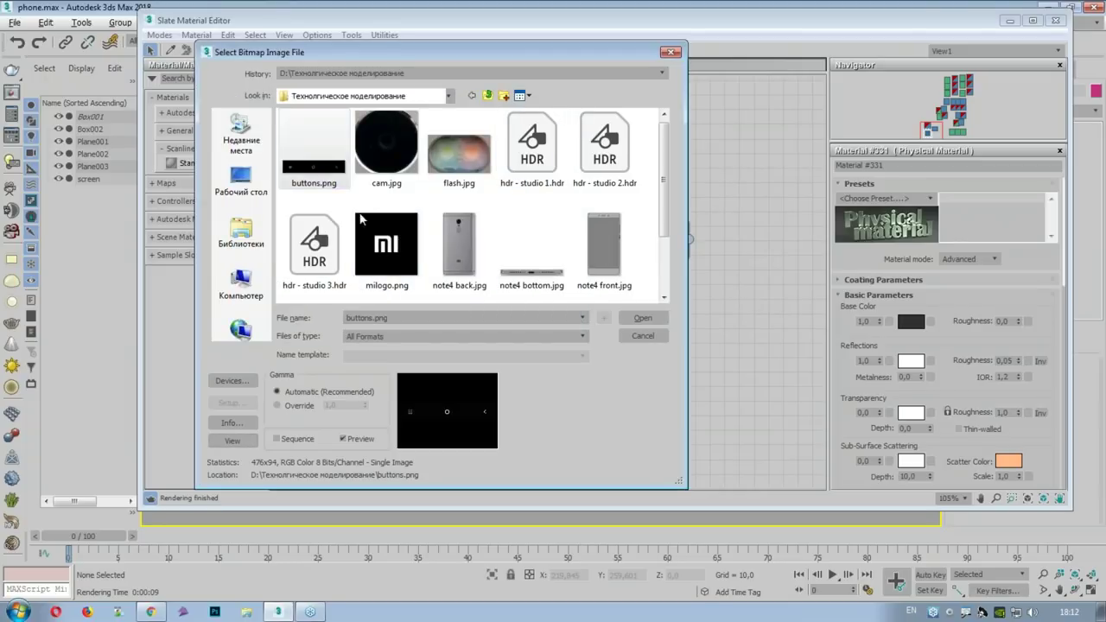
# Step: Preview milogo.png, then load buttons.png as the Blend's mask image
pyautogui.click(386, 247)
pyautogui.click(231, 441)
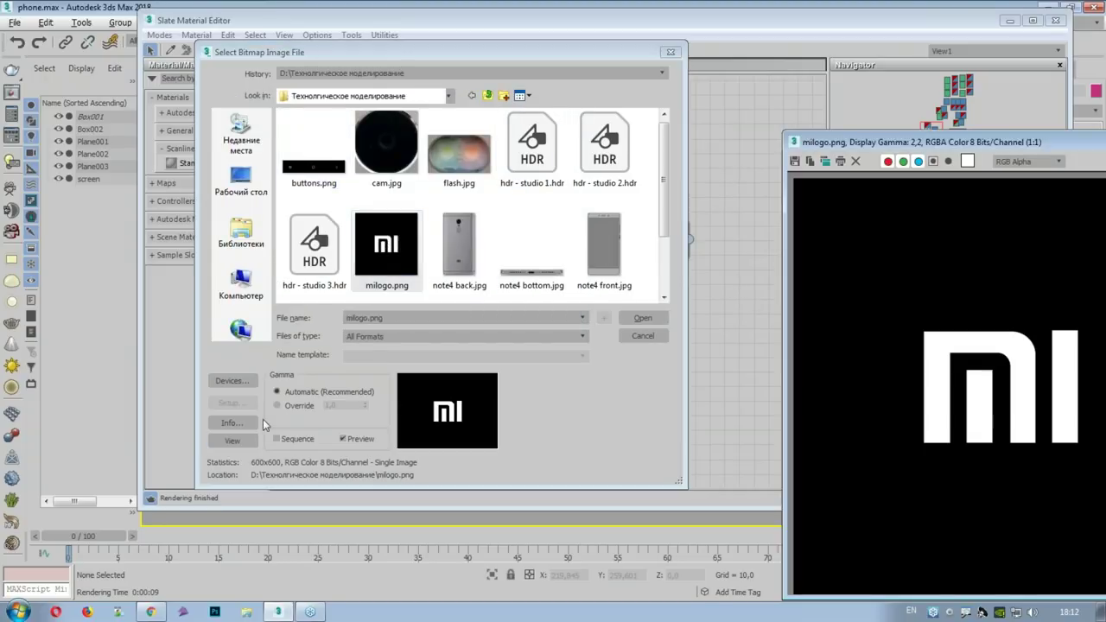
pyautogui.click(825, 160)
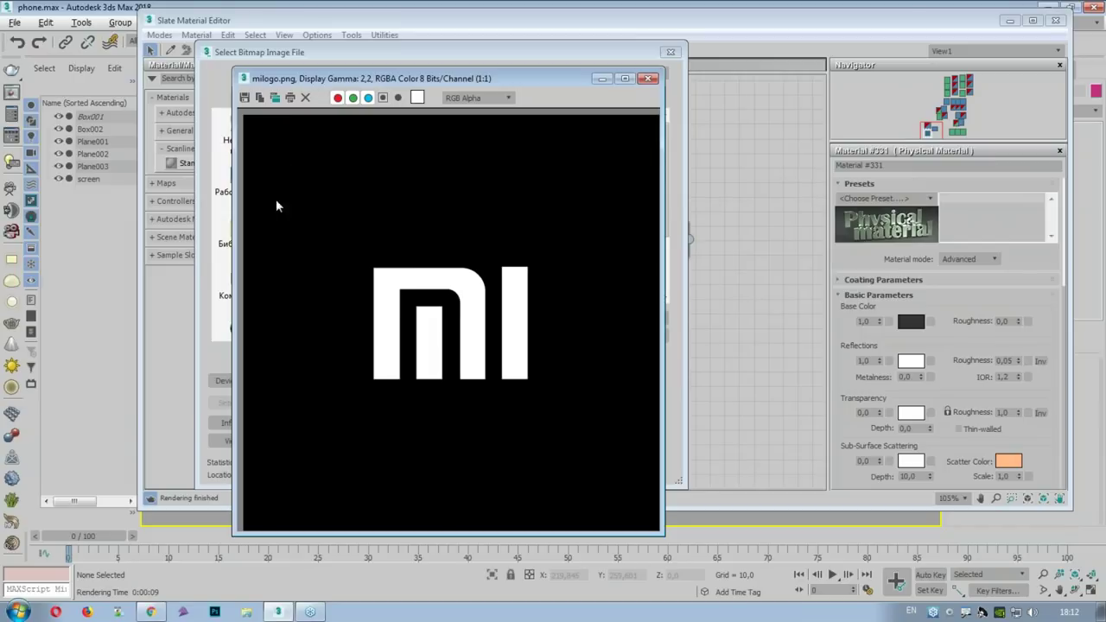
pyautogui.moveTo(385, 168)
pyautogui.mouseDown()
pyautogui.moveTo(514, 138)
pyautogui.moveTo(527, 428)
pyautogui.moveTo(289, 457)
pyautogui.moveTo(283, 259)
pyautogui.mouseUp()
pyautogui.moveTo(370, 255)
pyautogui.mouseDown()
pyautogui.moveTo(531, 398)
pyautogui.moveTo(378, 247)
pyautogui.mouseUp()
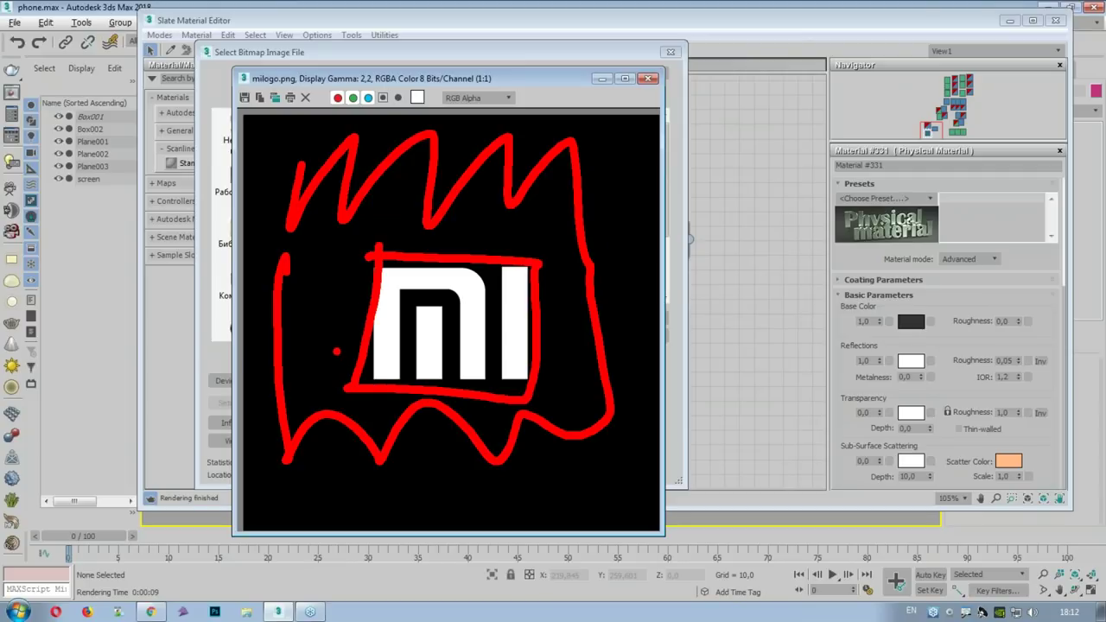
pyautogui.click(648, 78)
pyautogui.doubleClick(328, 173)
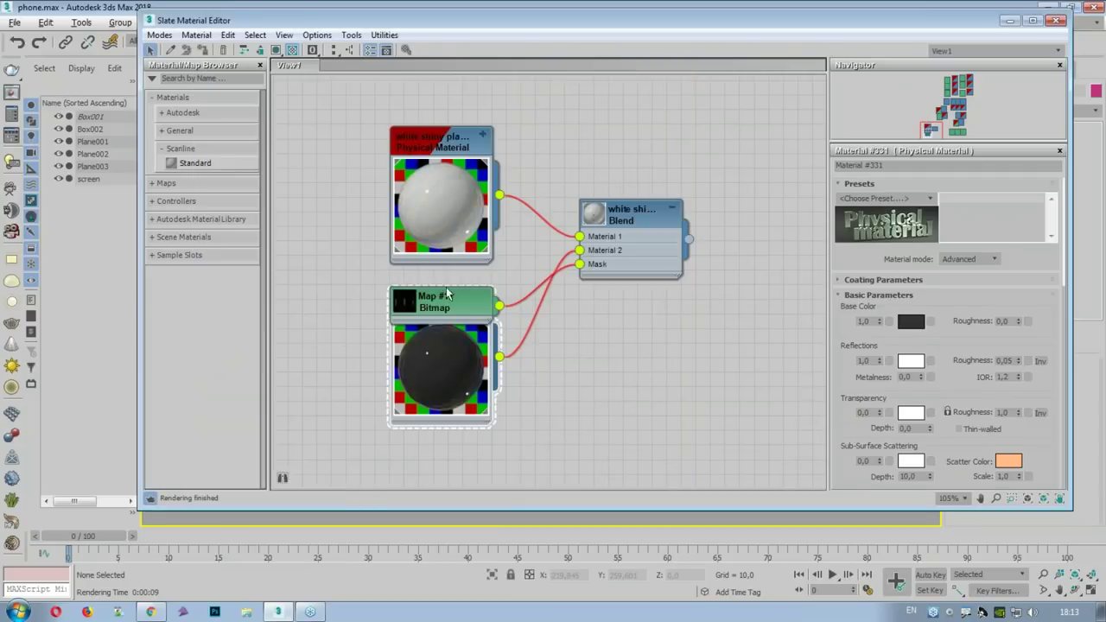
# Step: Show the buttons.png Map #11 in the viewport and enlarge the Blend node's preview
pyautogui.moveTo(459, 313); pyautogui.dragTo(329, 268)
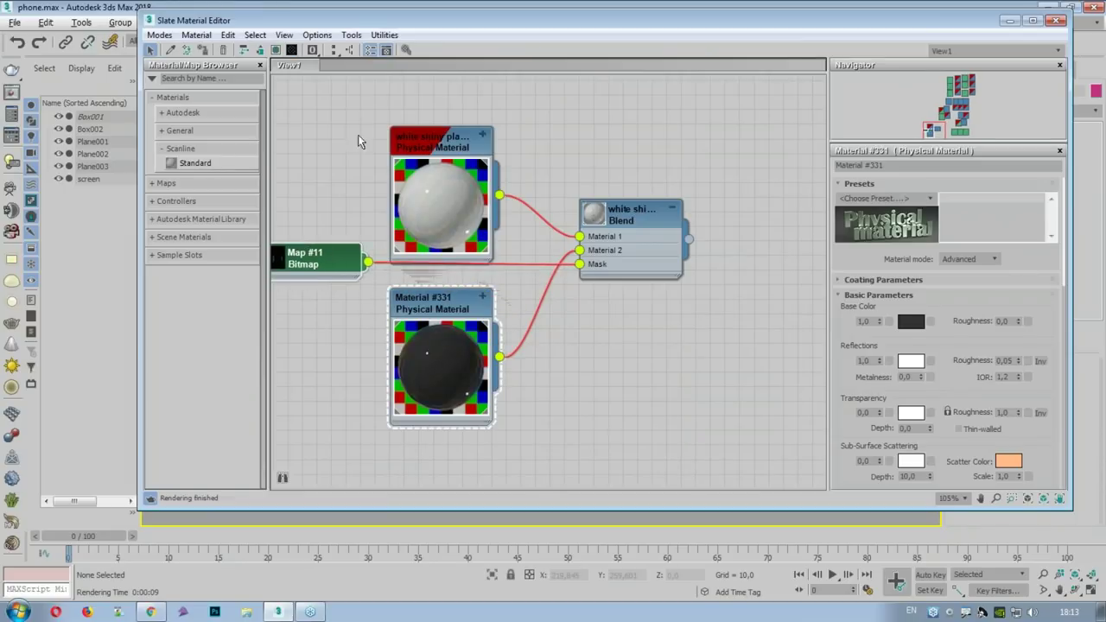
pyautogui.click(276, 49)
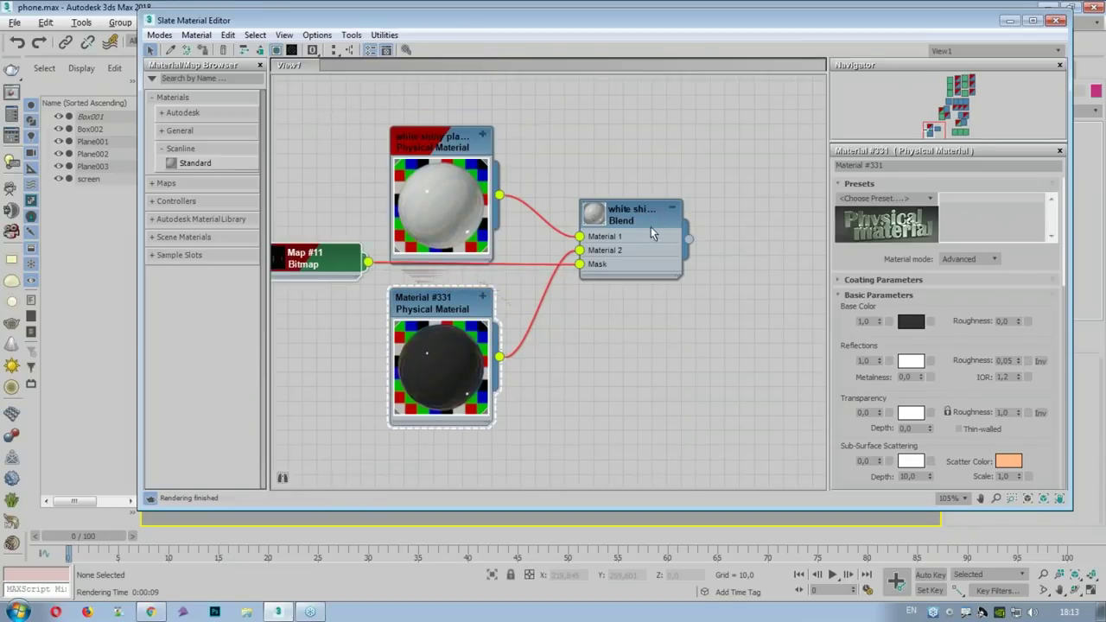
pyautogui.doubleClick(624, 212)
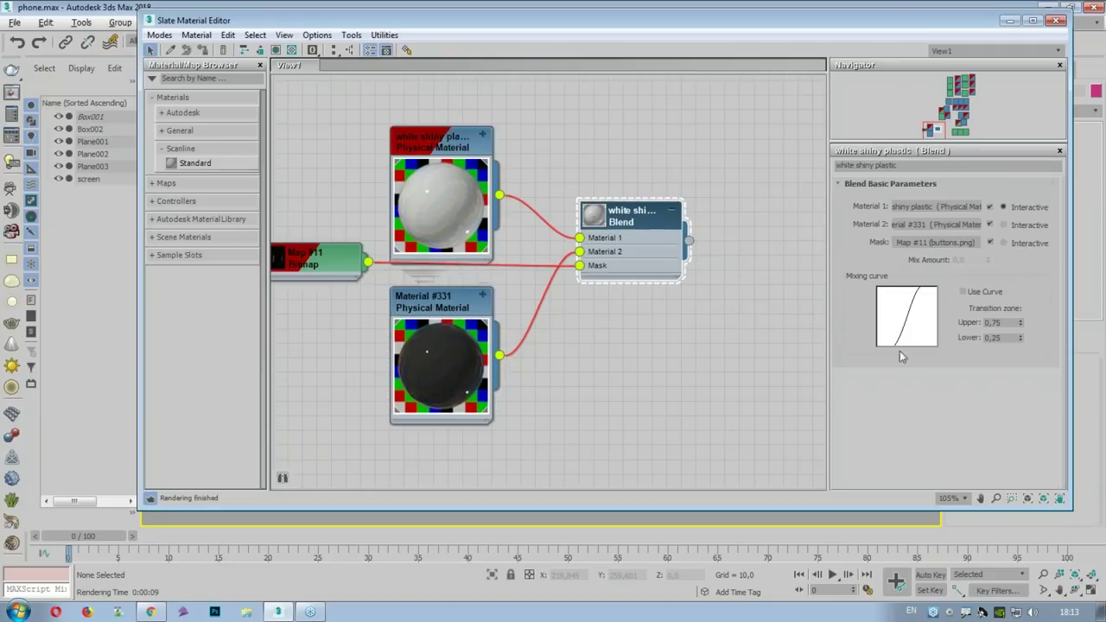
pyautogui.doubleClick(595, 218)
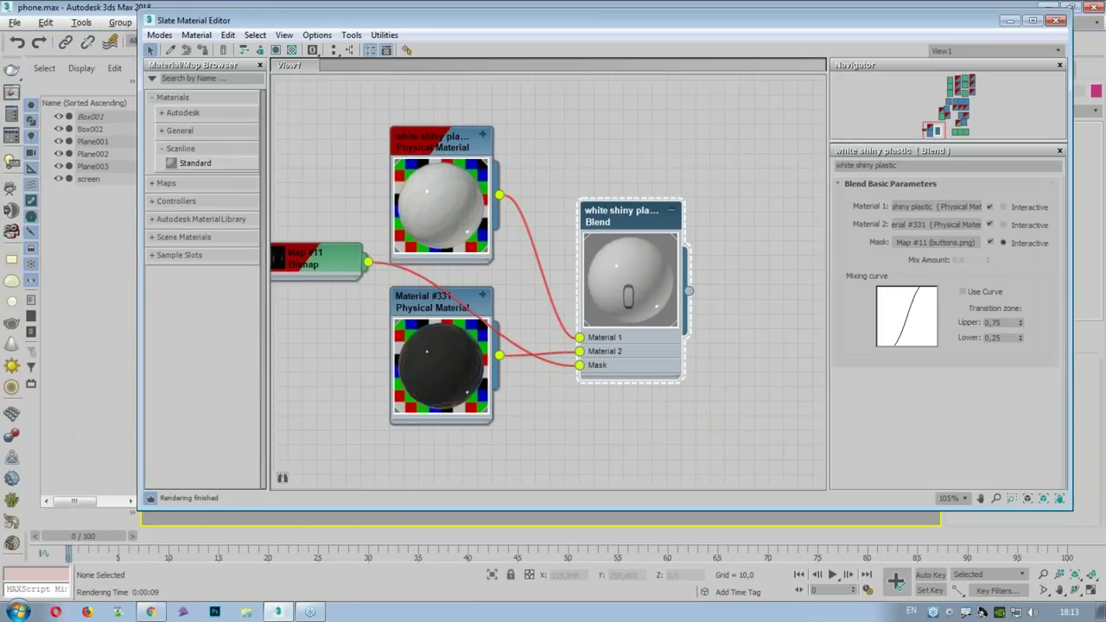
pyautogui.click(1045, 24)
# Step: Select the phone's screen object and add an Unwrap UVW modifier to it
pyautogui.moveTo(801, 239)
pyautogui.keyDown('alt'); pyautogui.mouseDown(button='middle')
pyautogui.moveTo(612, 231)
pyautogui.moveTo(412, 309)
pyautogui.mouseUp(button='middle'); pyautogui.keyUp('alt')
pyautogui.click(412, 308)
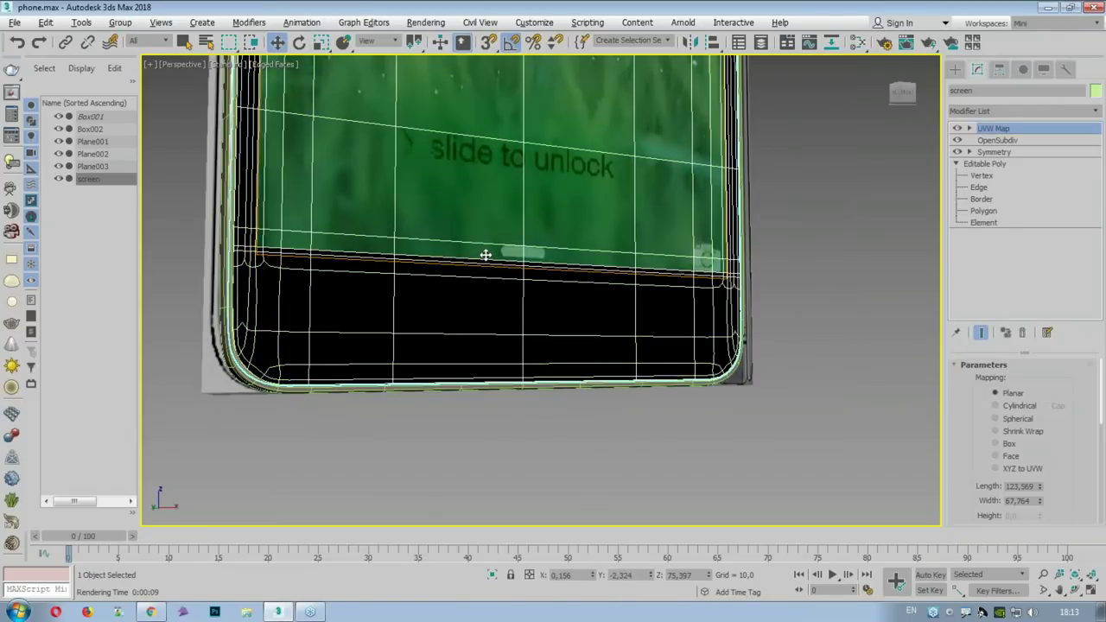
pyautogui.scroll(-5, 486, 255)
pyautogui.moveTo(543, 173); pyautogui.dragTo(518, 339, button='middle')
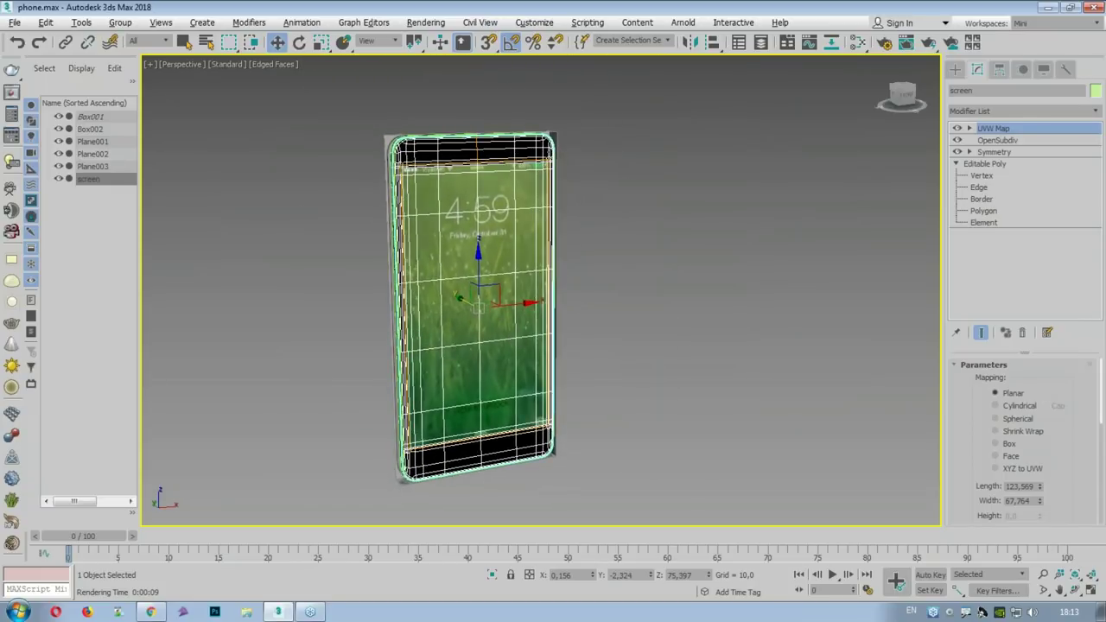
pyautogui.click(1004, 114)
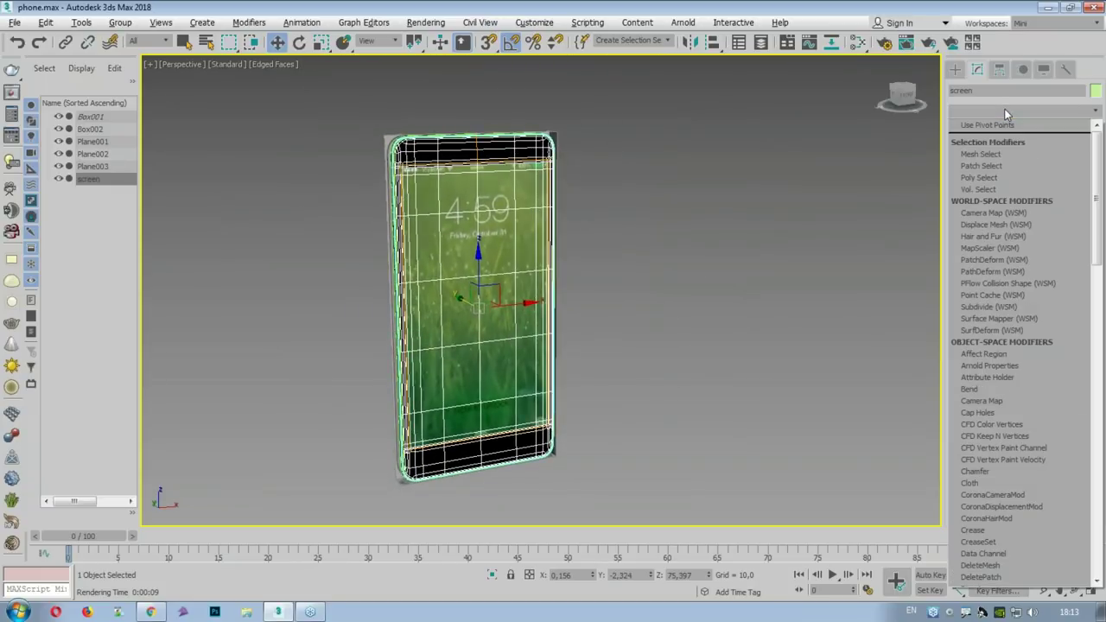
pyautogui.press('u')
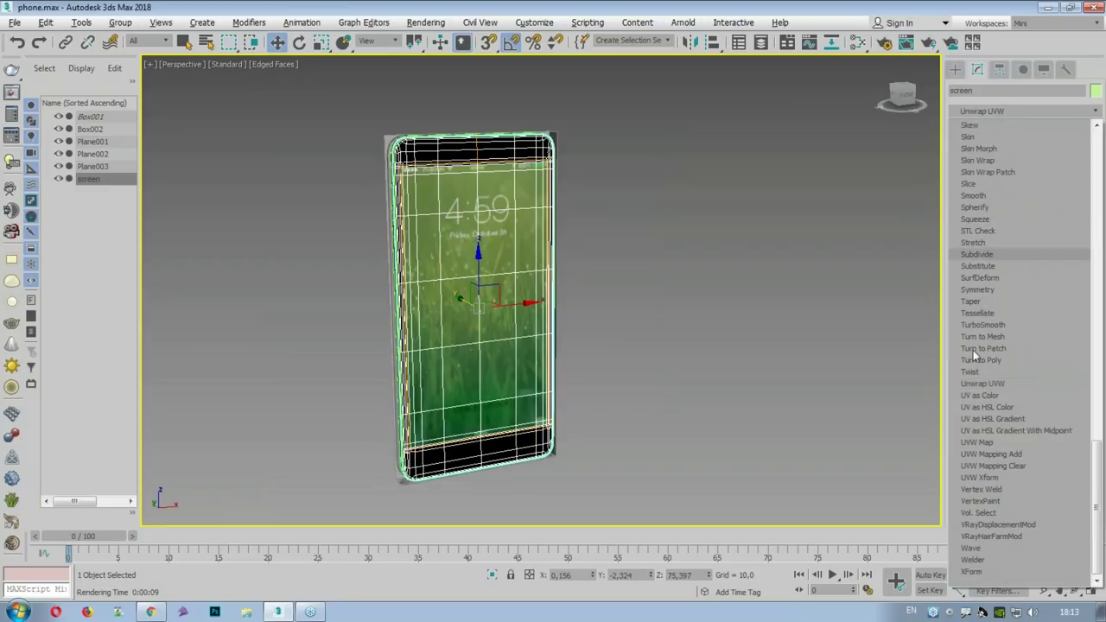
pyautogui.click(986, 383)
pyautogui.press('q')
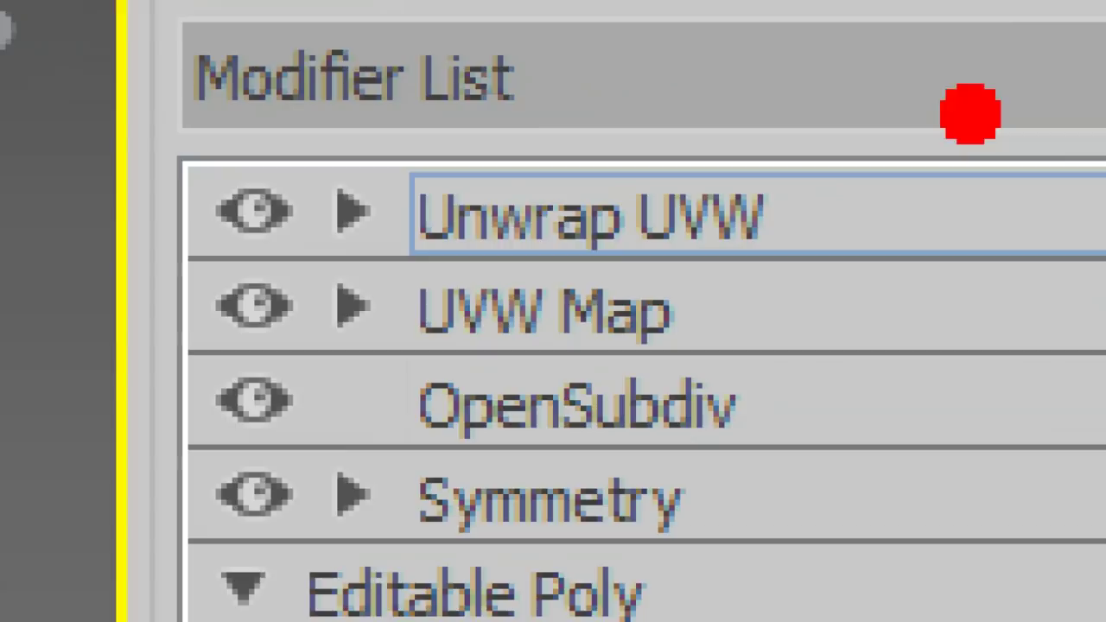
pyautogui.moveTo(960, 65); pyautogui.dragTo(1101, 39)
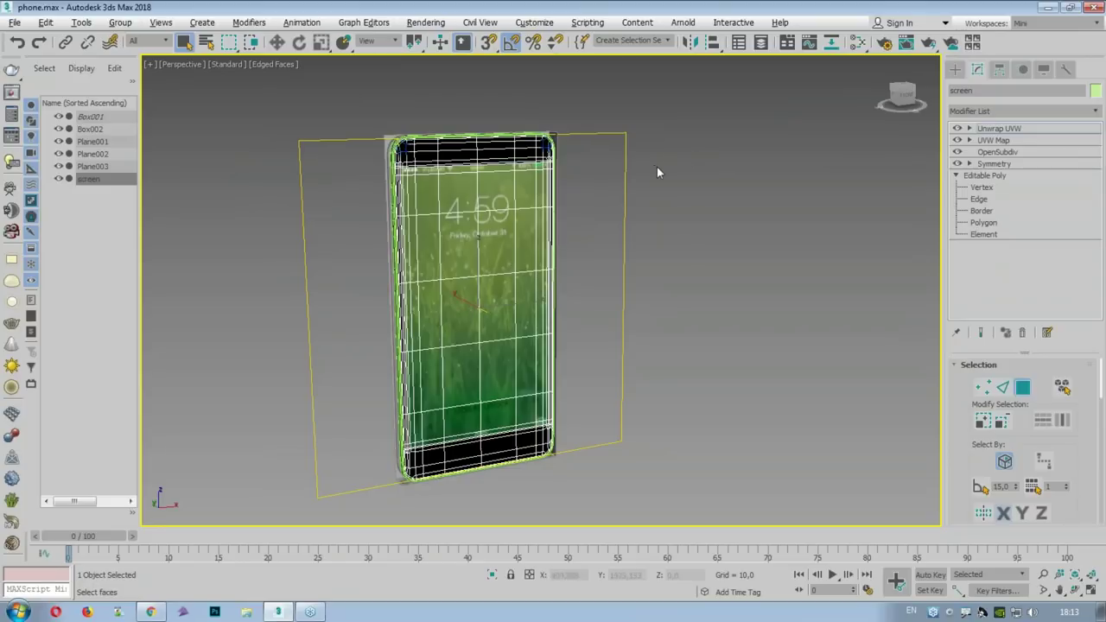
# Step: Hide every object except the screen and select a face on its top bezel
pyautogui.keyDown('alt'); pyautogui.moveTo(656, 171); pyautogui.dragTo(870, 375, button='middle'); pyautogui.keyUp('alt')
pyautogui.moveTo(966, 356); pyautogui.dragTo(965, 246)
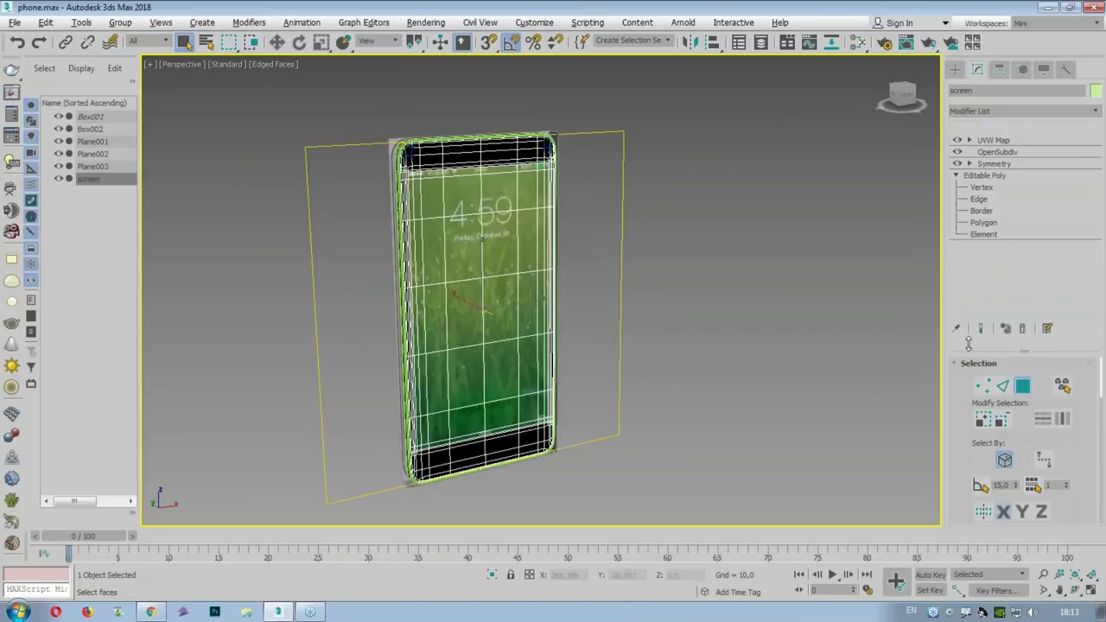
pyautogui.rightClick(501, 145)
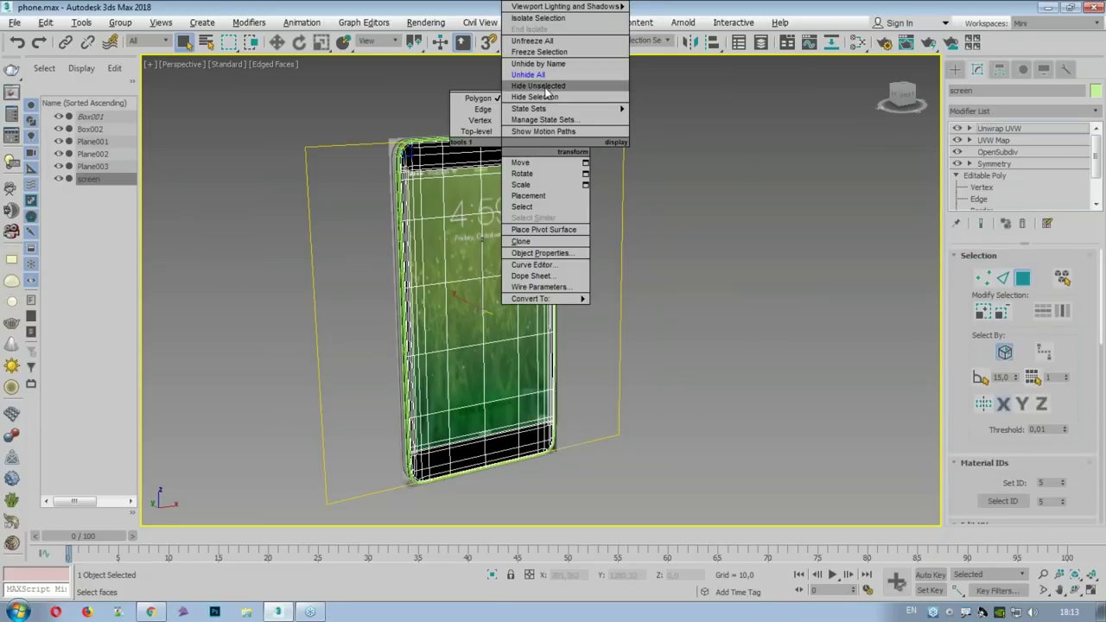
pyautogui.click(537, 85)
pyautogui.moveTo(537, 86)
pyautogui.keyDown('alt'); pyautogui.mouseDown(button='middle')
pyautogui.moveTo(504, 147)
pyautogui.moveTo(430, 175)
pyautogui.mouseUp(button='middle'); pyautogui.keyUp('alt')
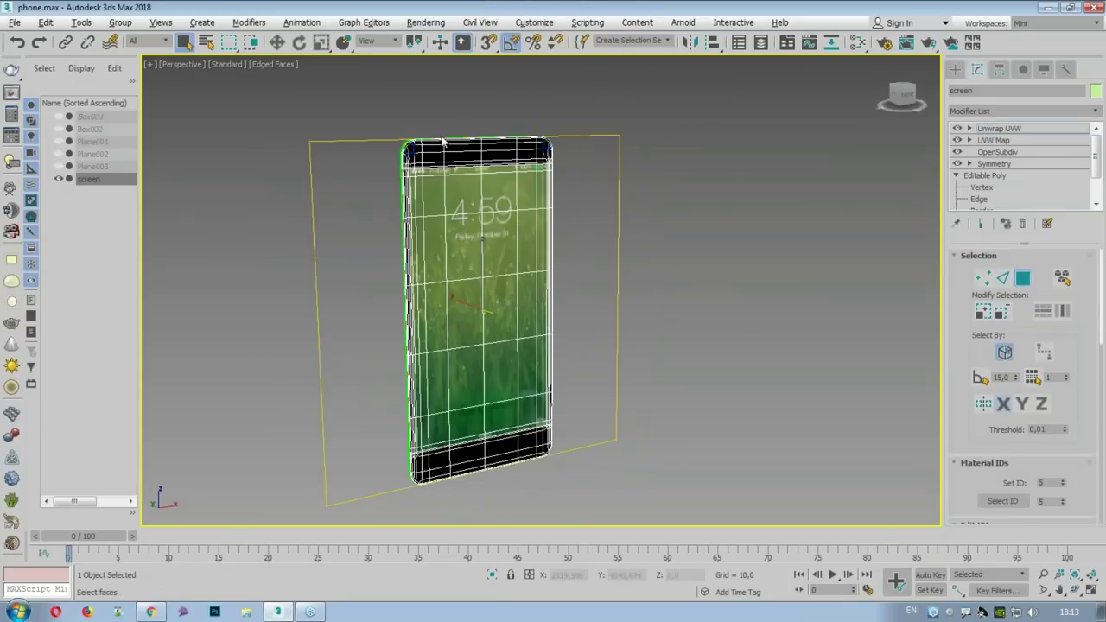
pyautogui.scroll(10, 430, 175)
pyautogui.press('F4')
pyautogui.press('F4')
pyautogui.hotkey('ctrl', 'd')
pyautogui.scroll(-3, 649, 219)
pyautogui.click(716, 201)
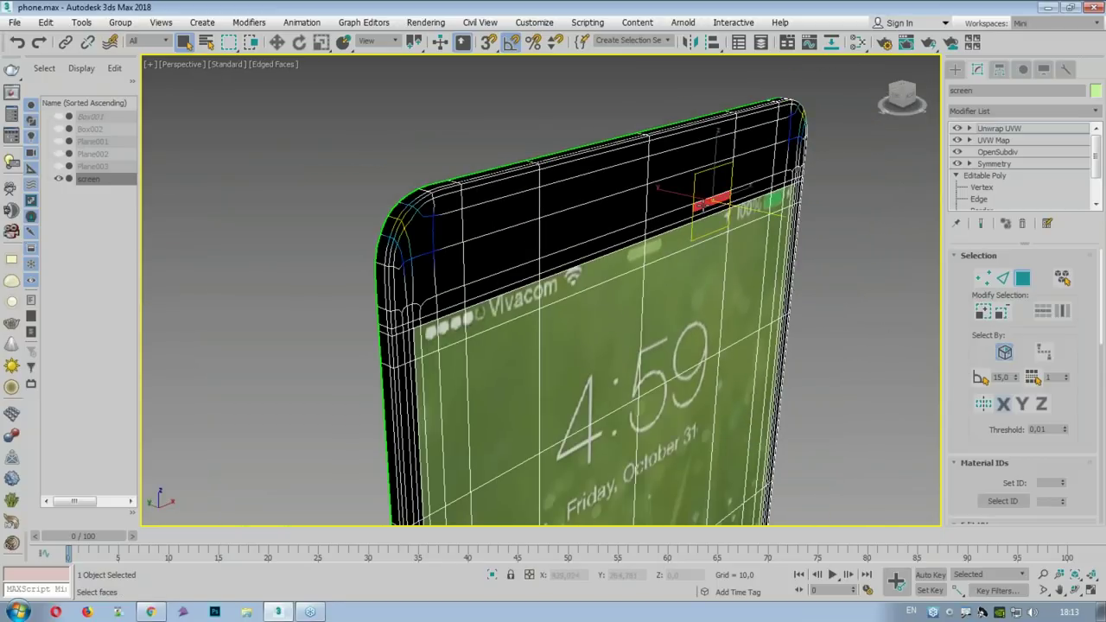
pyautogui.click(580, 180)
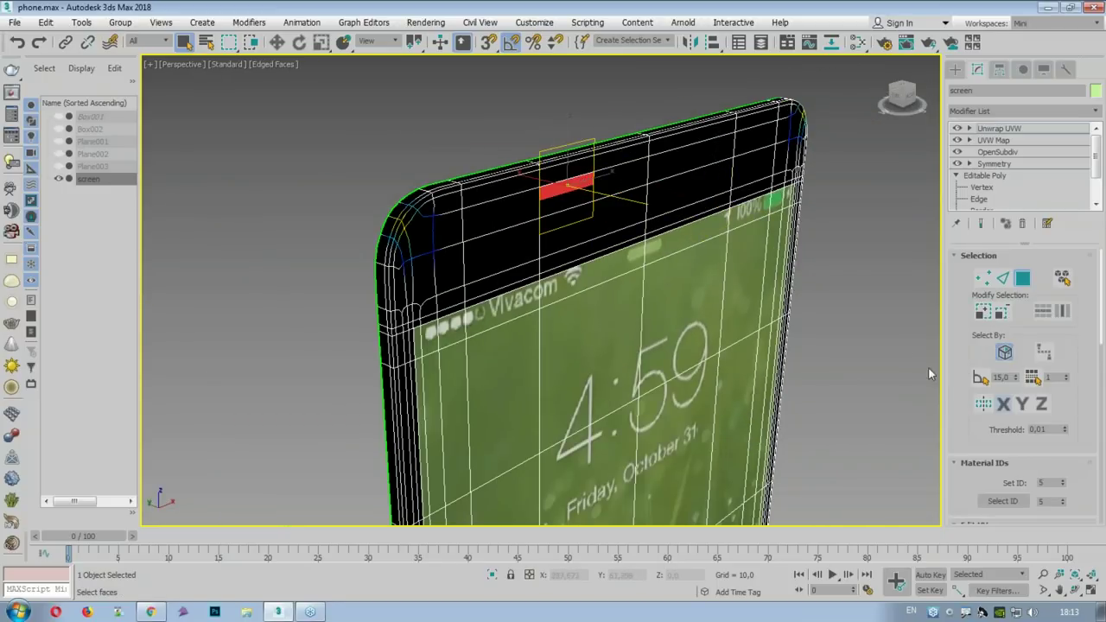
pyautogui.scroll(-3, 1019, 346)
pyautogui.scroll(-3, 1020, 345)
# Step: Open and widen the Edit UVWs window, showing the buttons.png Map #11 texture behind the UVs
pyautogui.click(1019, 307)
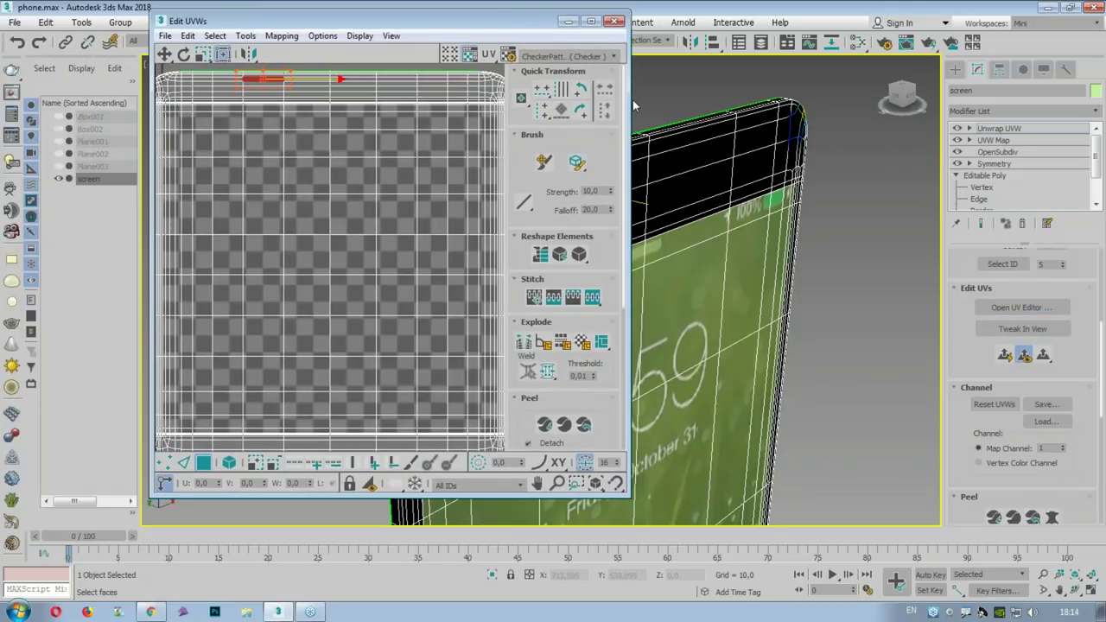
pyautogui.moveTo(630, 99); pyautogui.dragTo(855, 130)
pyautogui.scroll(-3, 594, 152)
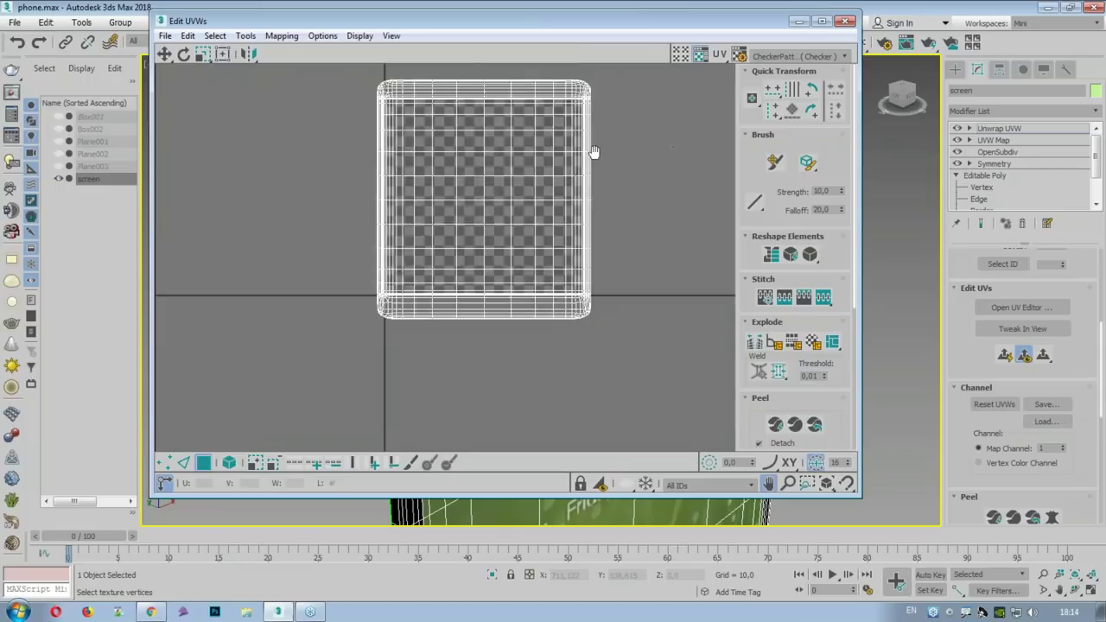
pyautogui.scroll(2, 614, 115)
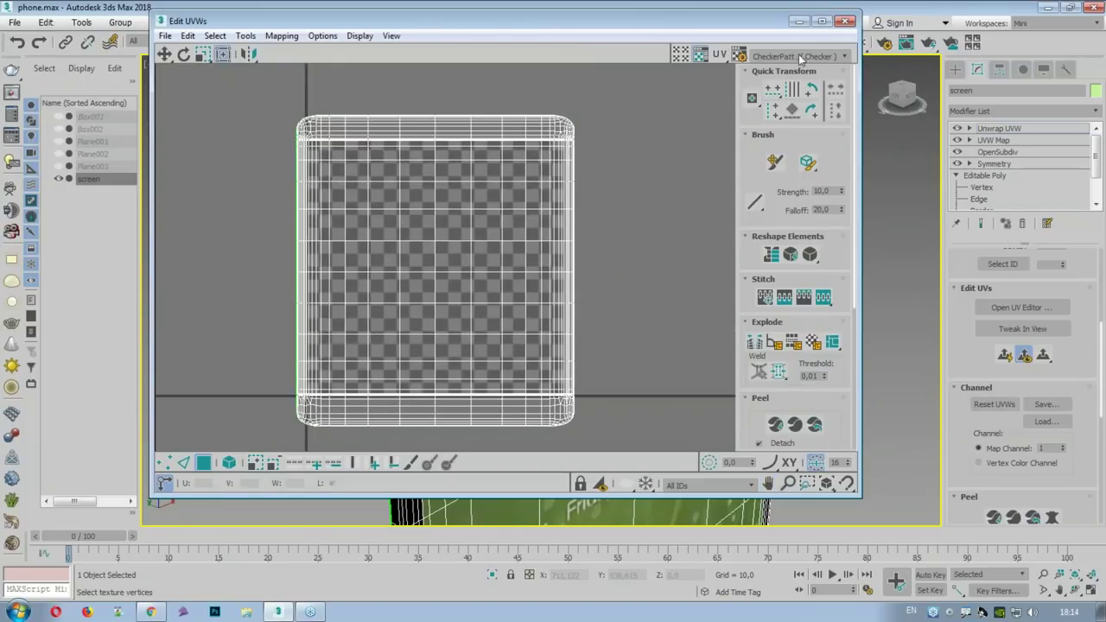
pyautogui.click(802, 57)
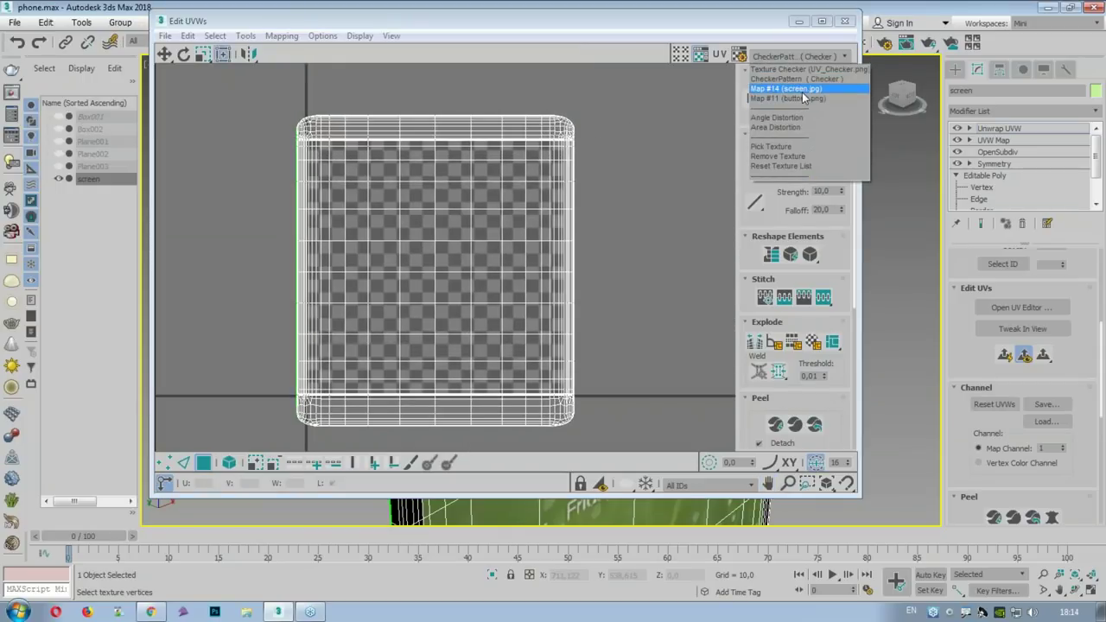
pyautogui.click(796, 98)
pyautogui.scroll(-3, 709, 171)
pyautogui.scroll(-2, 609, 290)
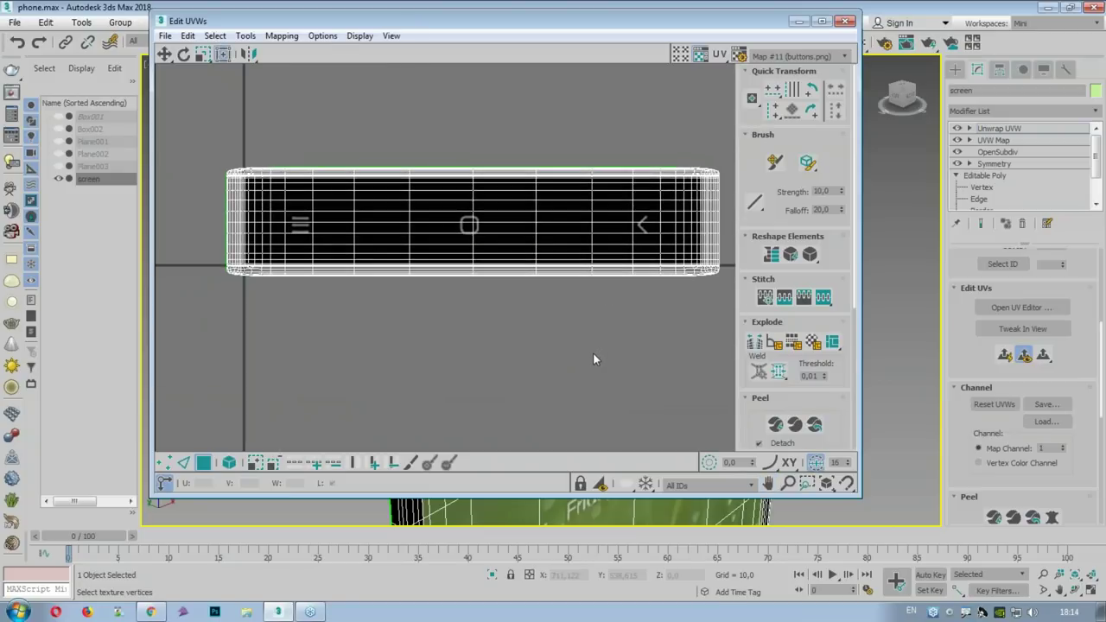
pyautogui.moveTo(756, 33); pyautogui.dragTo(784, 442)
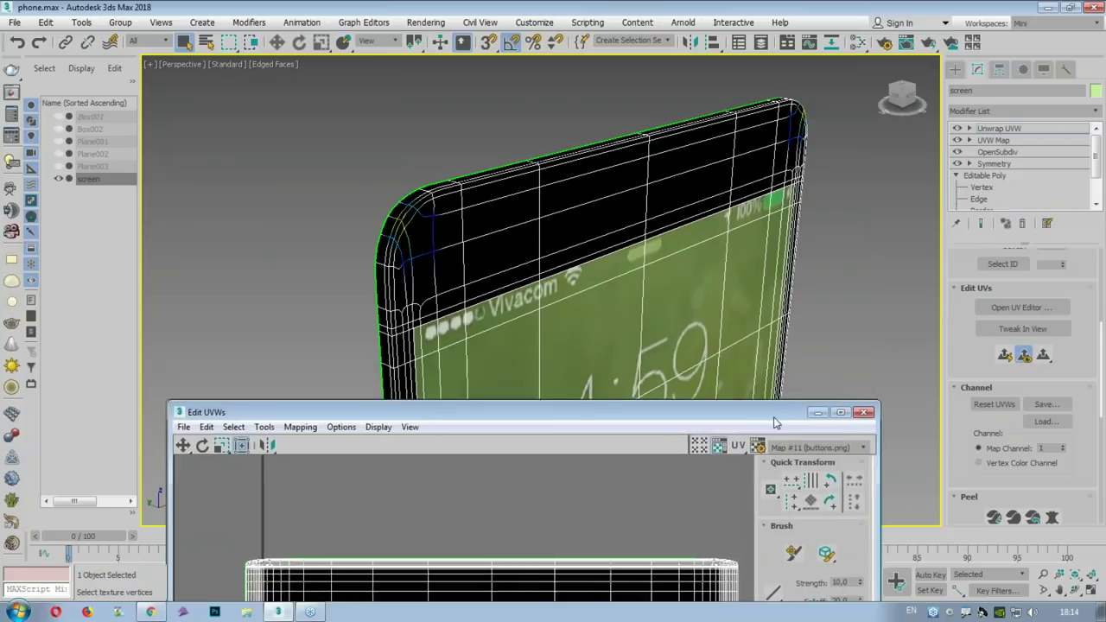
pyautogui.click(513, 235)
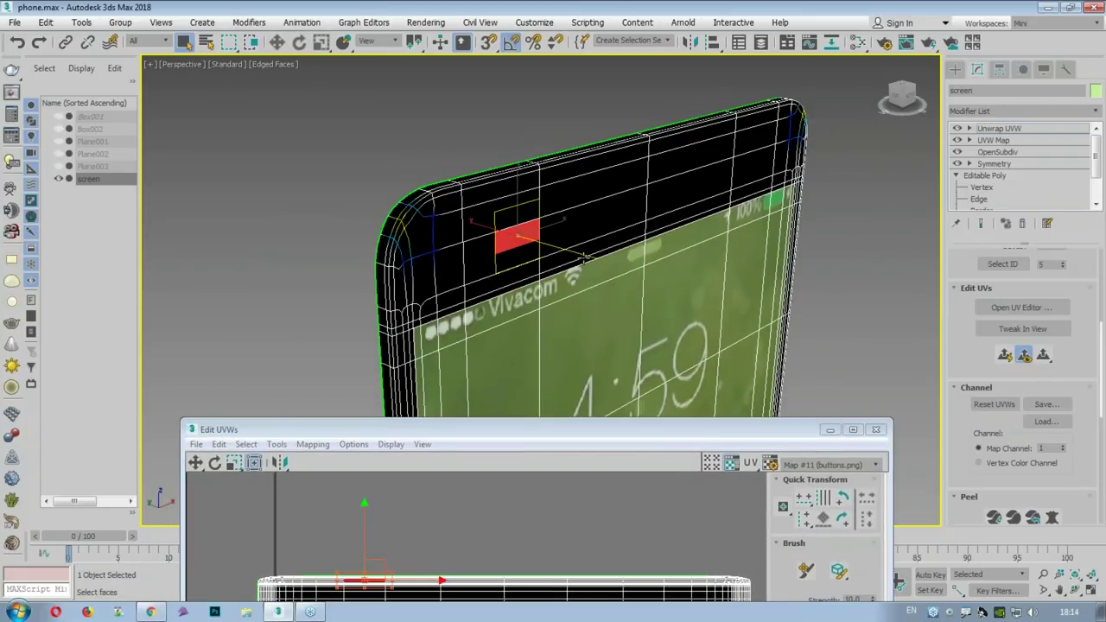
# Step: Step the Select ID spinner through material IDs 1, 2 and 3 to select the ID 5 bezel faces
pyautogui.scroll(-2, 966, 294)
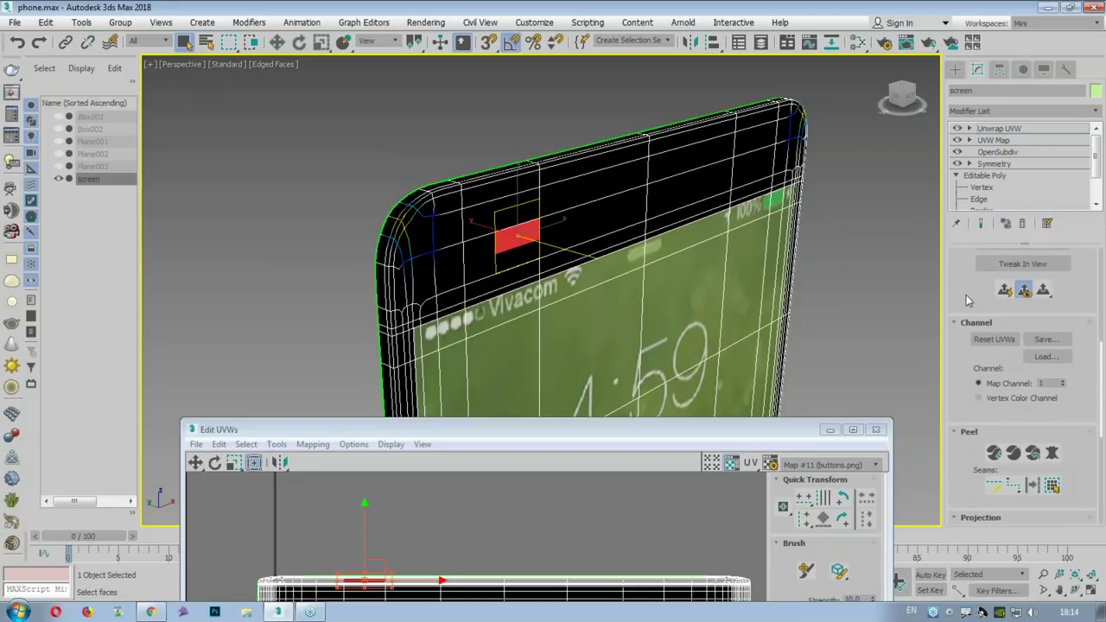
pyautogui.scroll(-3, 961, 366)
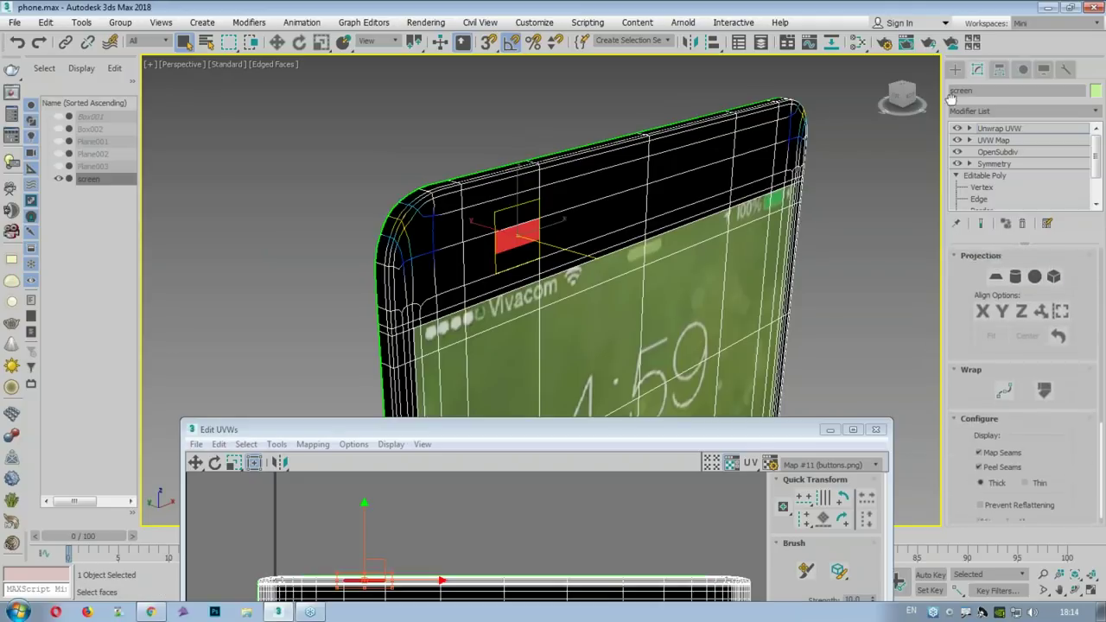
pyautogui.moveTo(974, 247)
pyautogui.mouseDown()
pyautogui.moveTo(959, 282)
pyautogui.moveTo(957, 455)
pyautogui.mouseUp()
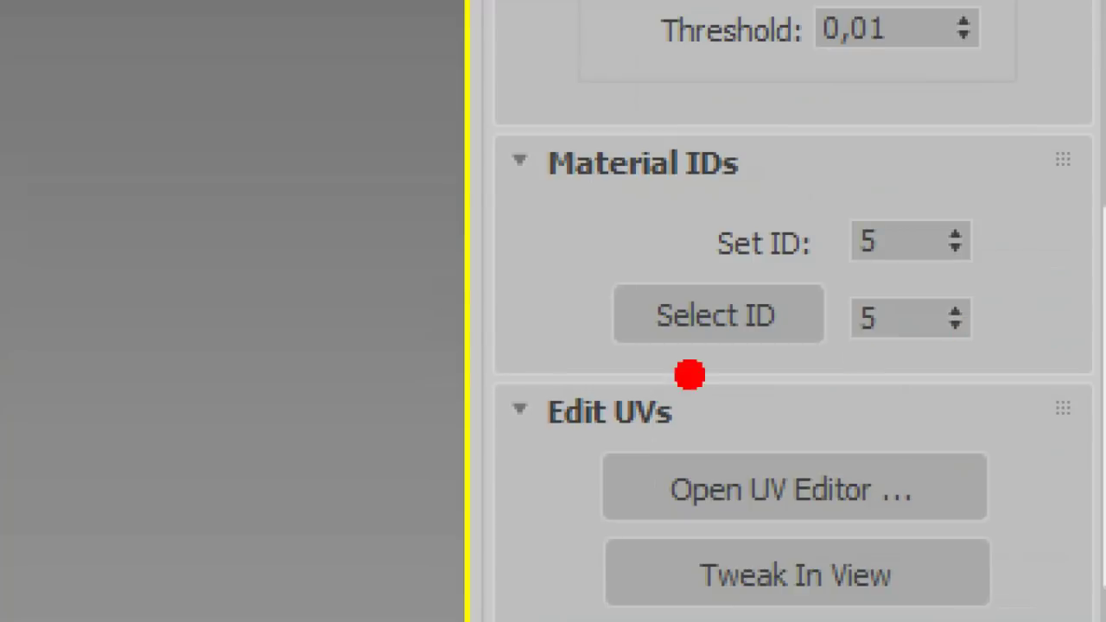
pyautogui.moveTo(827, 348); pyautogui.dragTo(1035, 347)
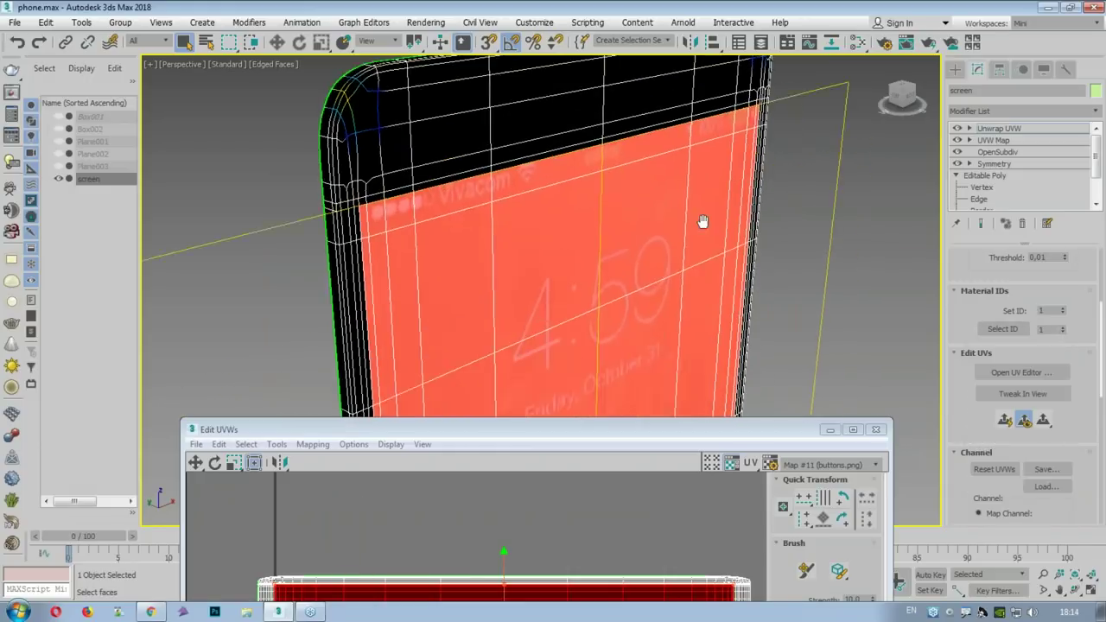
pyautogui.moveTo(702, 221); pyautogui.dragTo(727, 260, button='middle')
pyautogui.click(1062, 327)
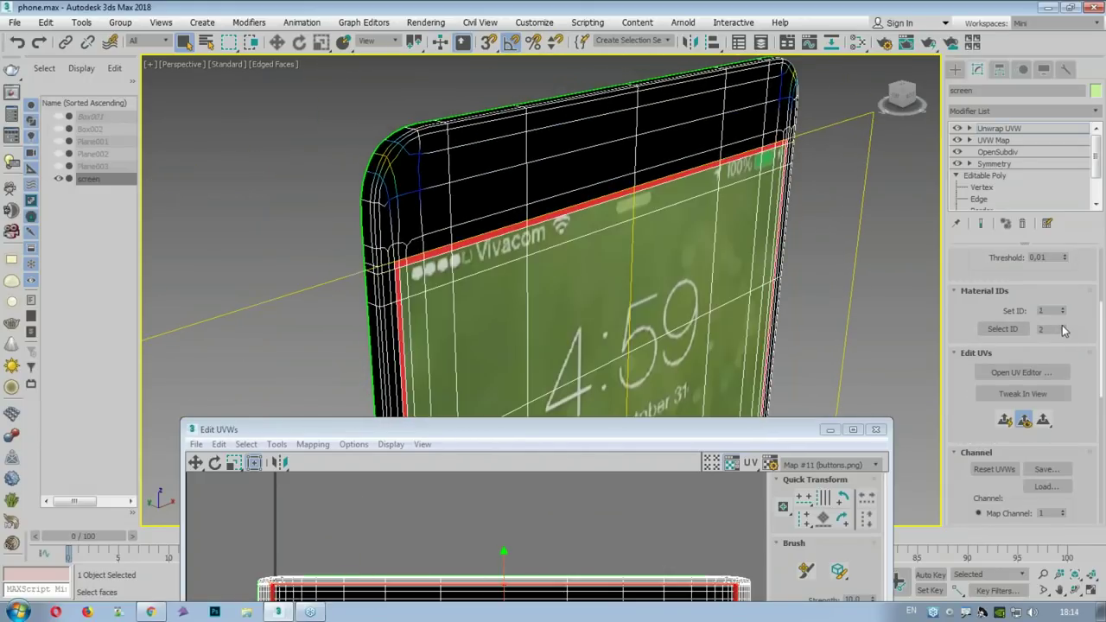
pyautogui.click(1062, 328)
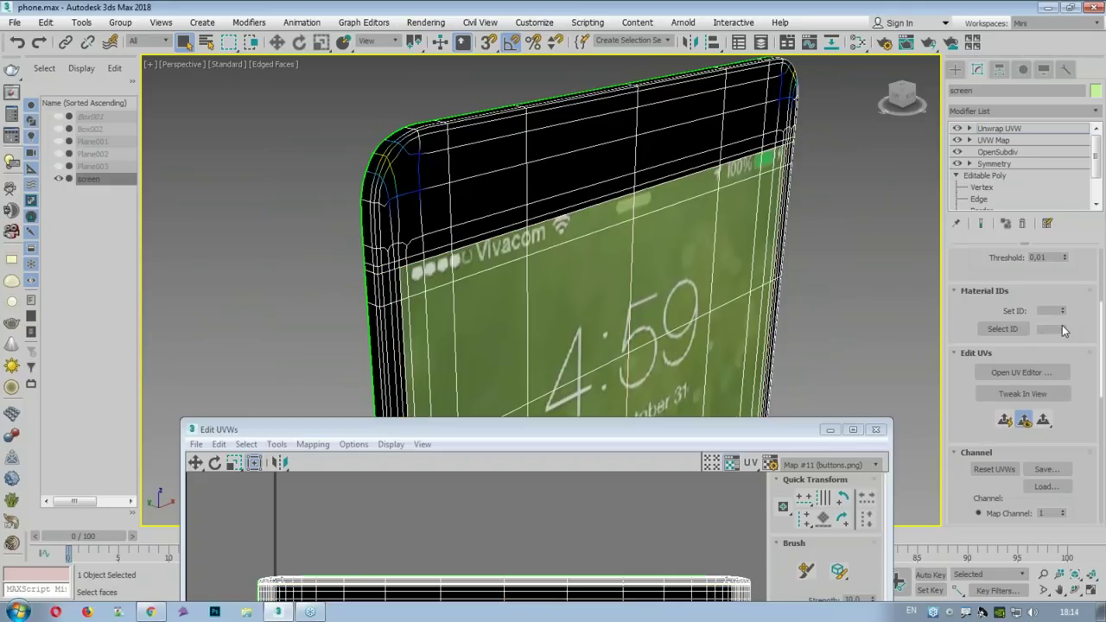
pyautogui.click(1062, 329)
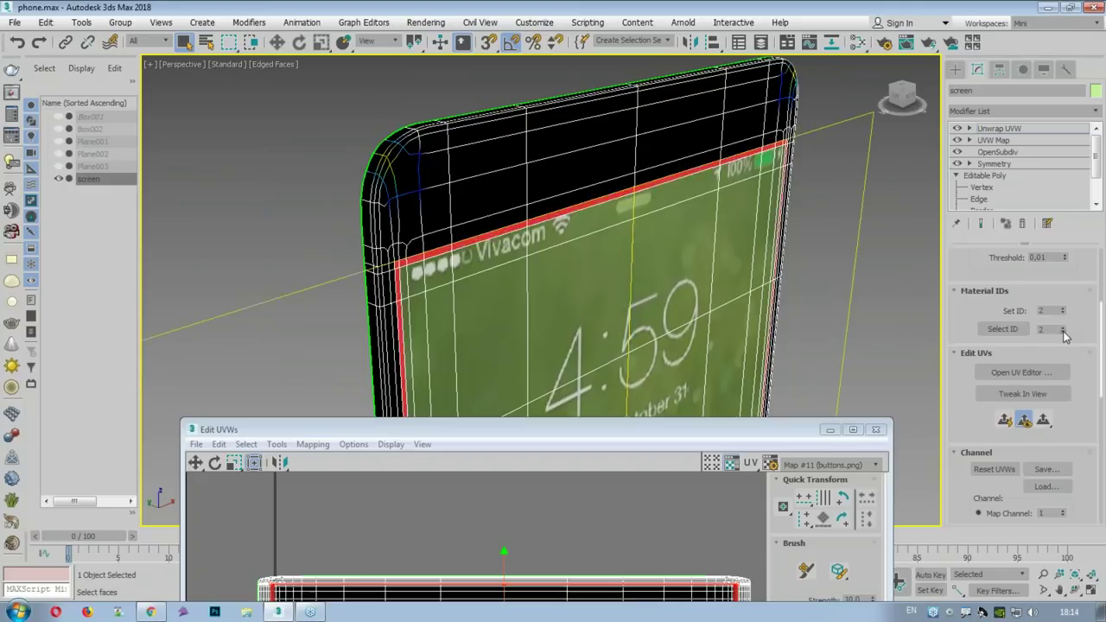
pyautogui.click(1061, 329)
pyautogui.click(1063, 326)
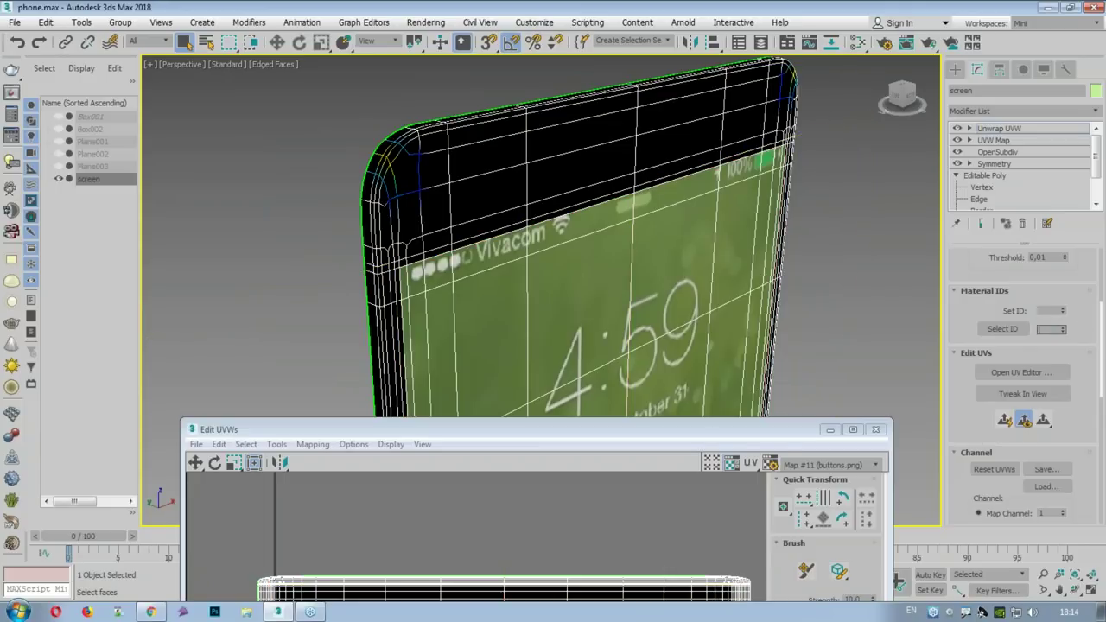
pyautogui.click(1063, 326)
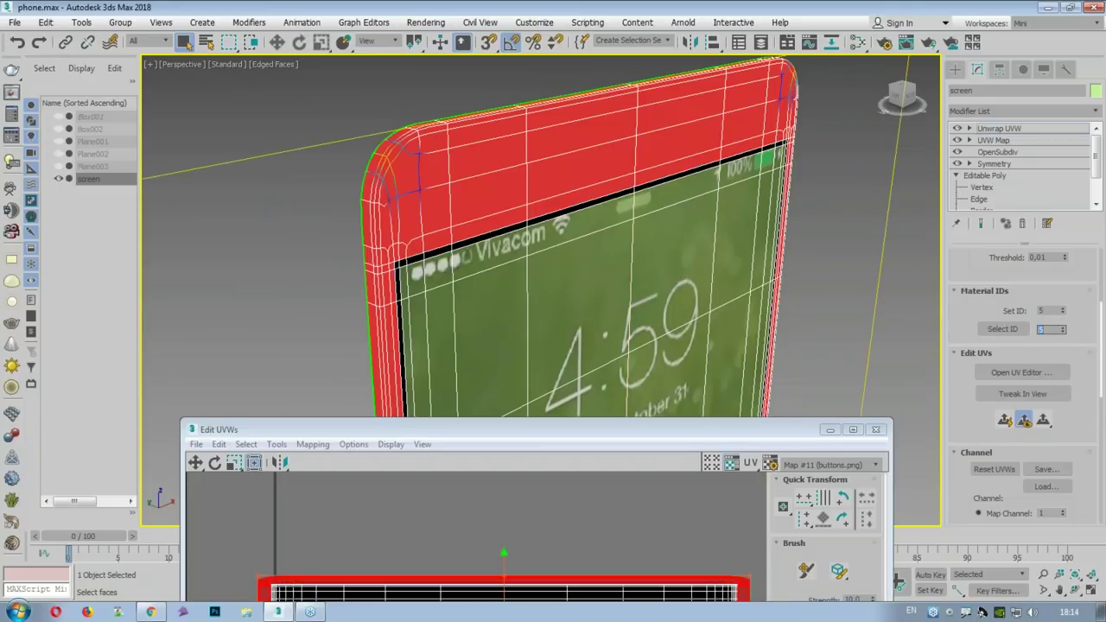
# Step: Orbit to show the whole phone and clock screen, and move the UV editor to the upper left
pyautogui.scroll(-3, 749, 119)
pyautogui.keyDown('alt'); pyautogui.moveTo(748, 119); pyautogui.dragTo(530, 147, button='middle'); pyautogui.keyUp('alt')
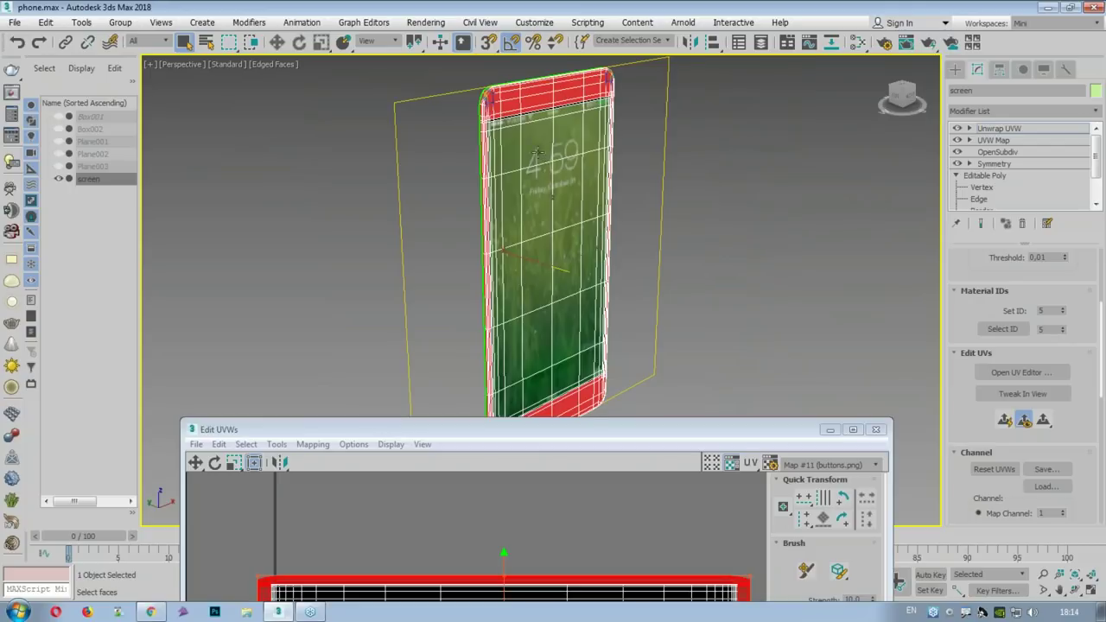
pyautogui.scroll(3, 489, 108)
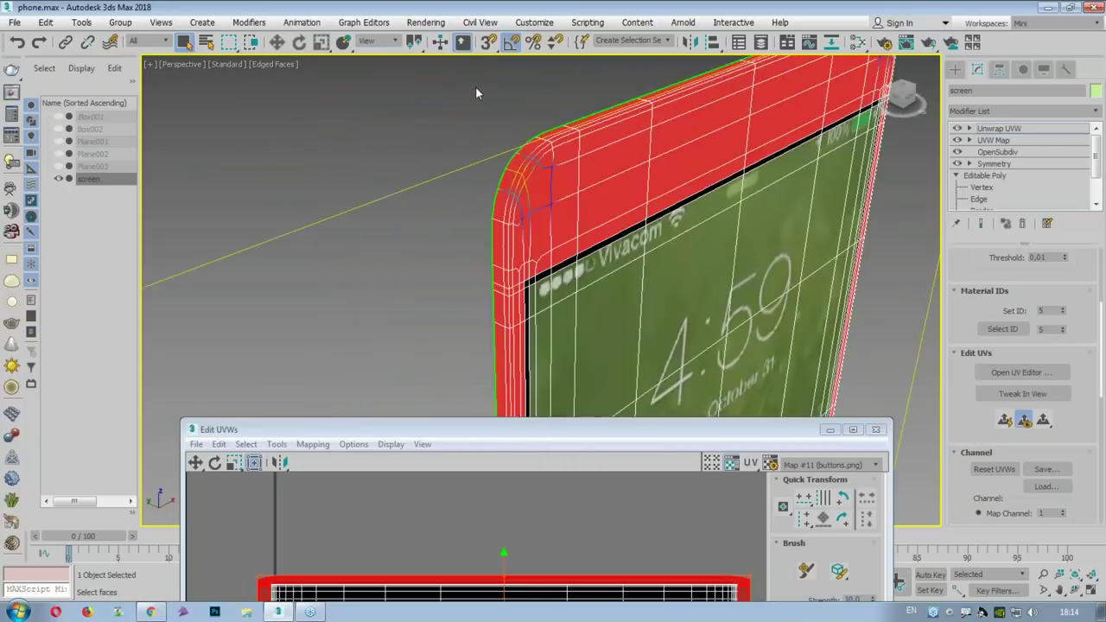
pyautogui.scroll(3, 603, 237)
pyautogui.scroll(-2, 637, 251)
pyautogui.keyDown('alt'); pyautogui.moveTo(636, 249); pyautogui.dragTo(482, 410, button='middle'); pyautogui.keyUp('alt')
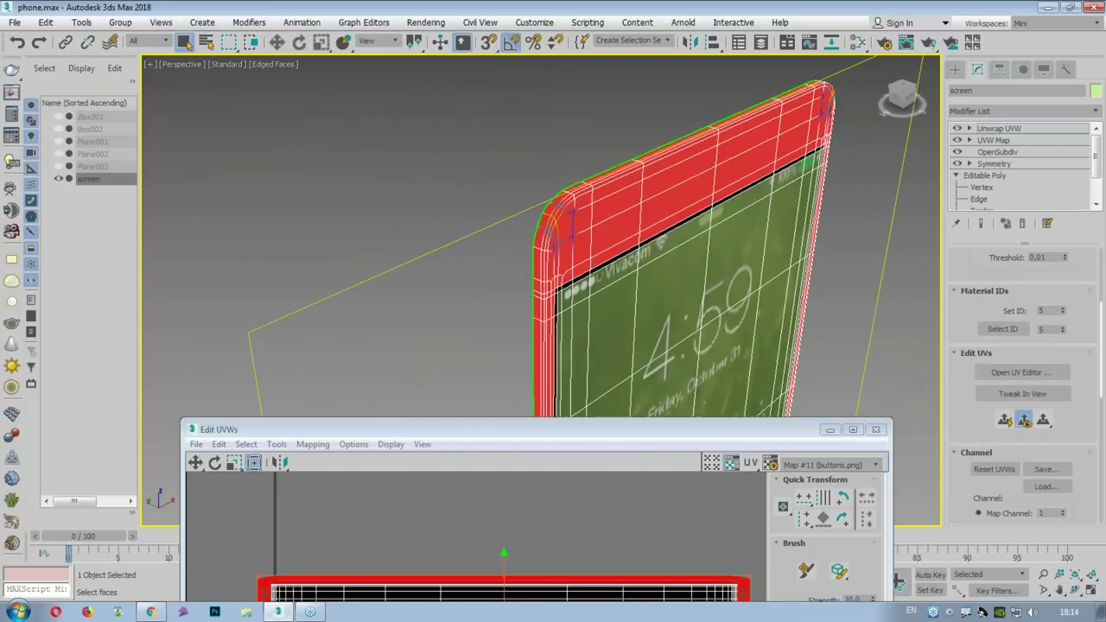
pyautogui.moveTo(504, 430); pyautogui.dragTo(393, 50)
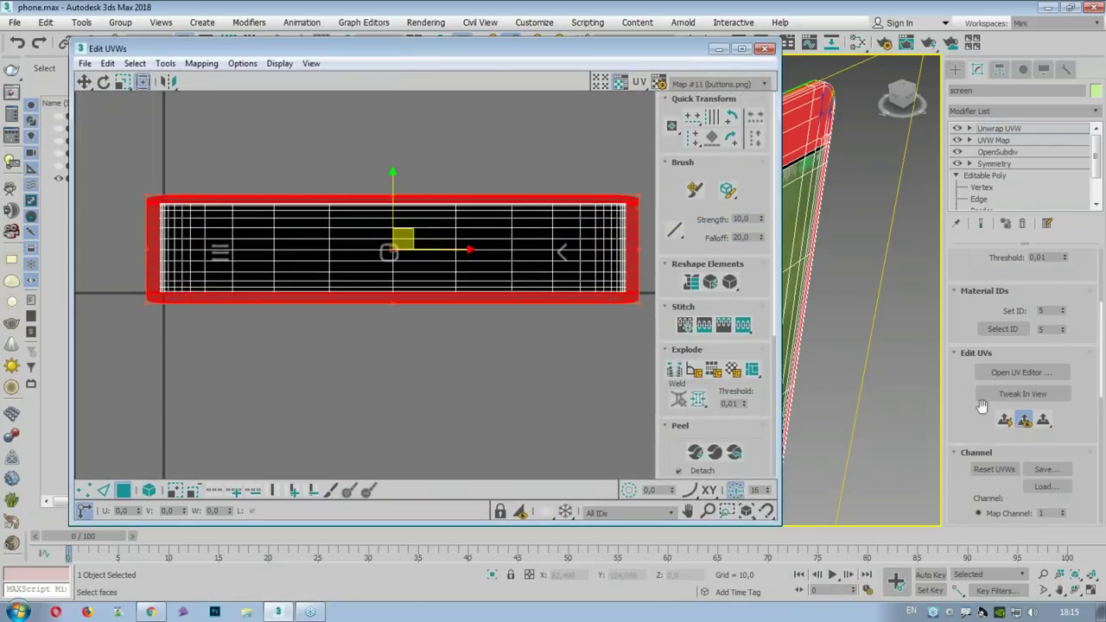
# Step: Planar-map the selected bezel faces' UVs
pyautogui.moveTo(964, 423)
pyautogui.mouseDown()
pyautogui.moveTo(954, 105)
pyautogui.moveTo(995, 193)
pyautogui.mouseUp()
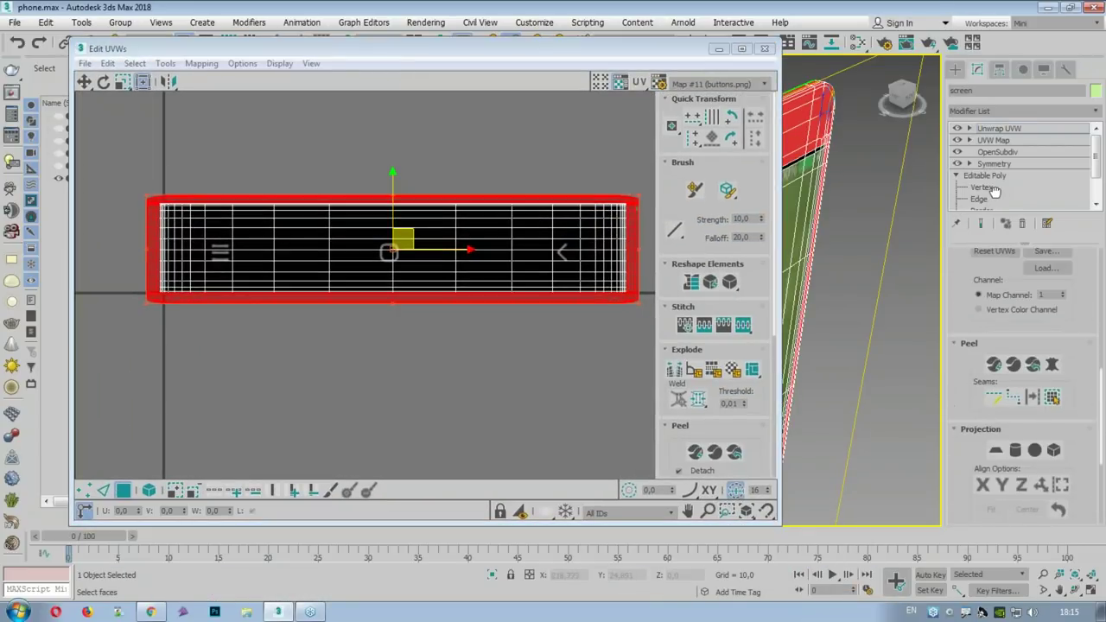
pyautogui.moveTo(964, 294); pyautogui.dragTo(963, 328)
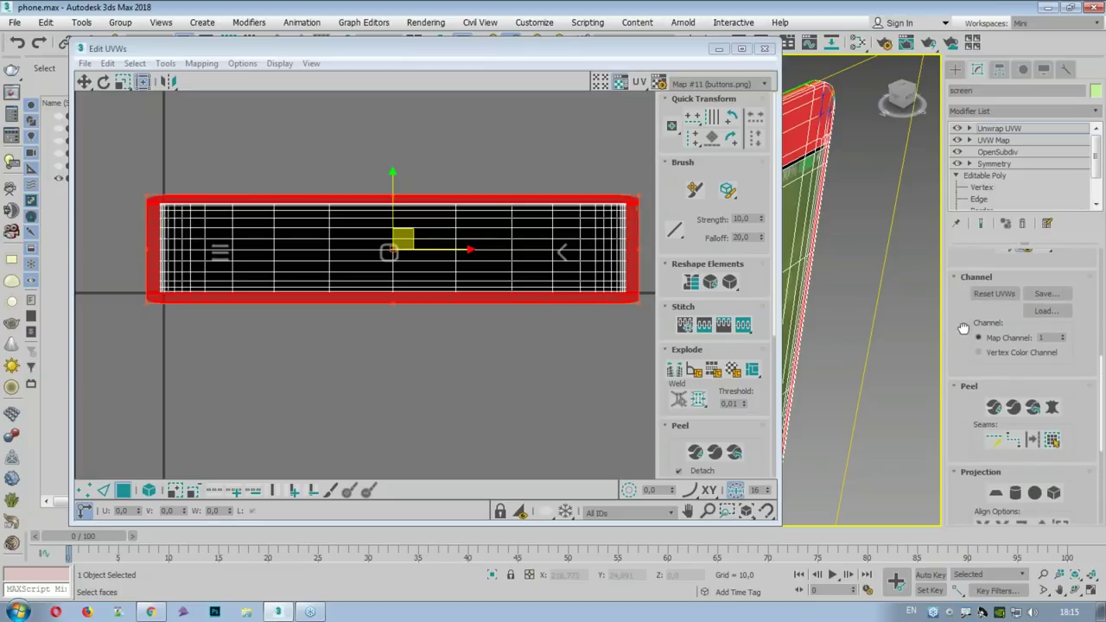
pyautogui.scroll(2, 960, 319)
pyautogui.scroll(1, 1002, 307)
pyautogui.click(1010, 300)
pyautogui.scroll(-3, 428, 225)
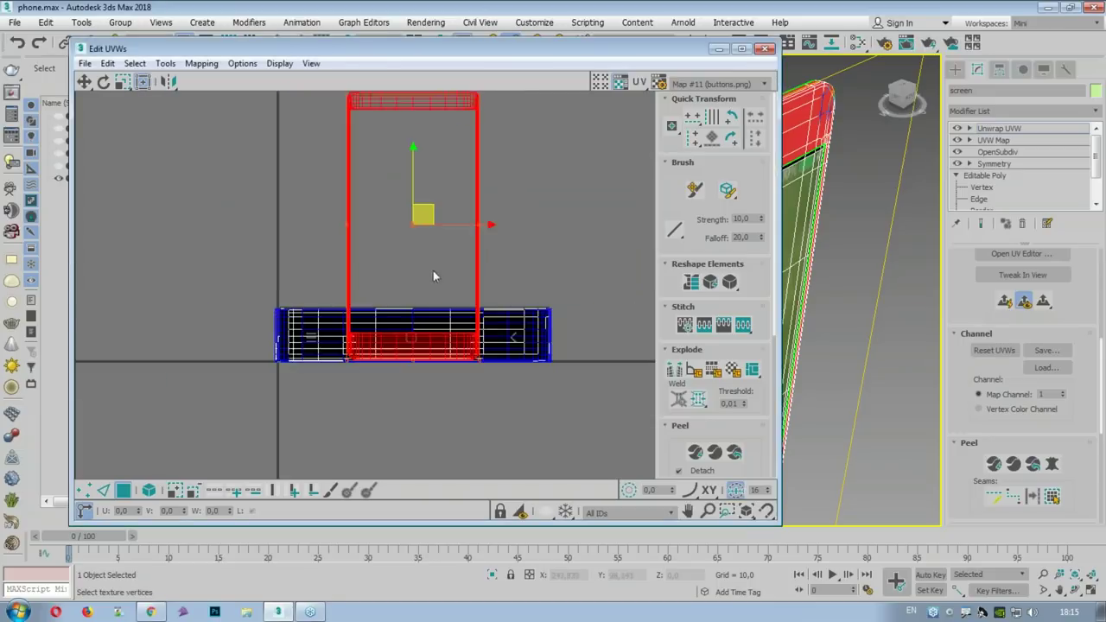
pyautogui.scroll(-2, 441, 246)
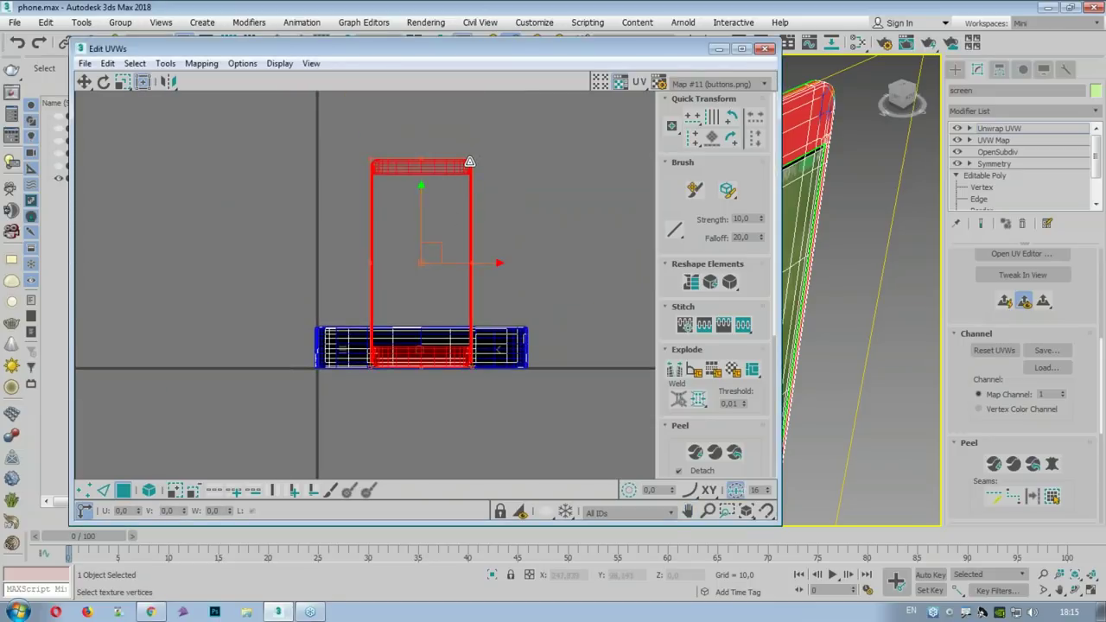
# Step: Scale the UV selection down to a small rectangle and move it onto the black area of buttons.png
pyautogui.moveTo(469, 162); pyautogui.dragTo(391, 345)
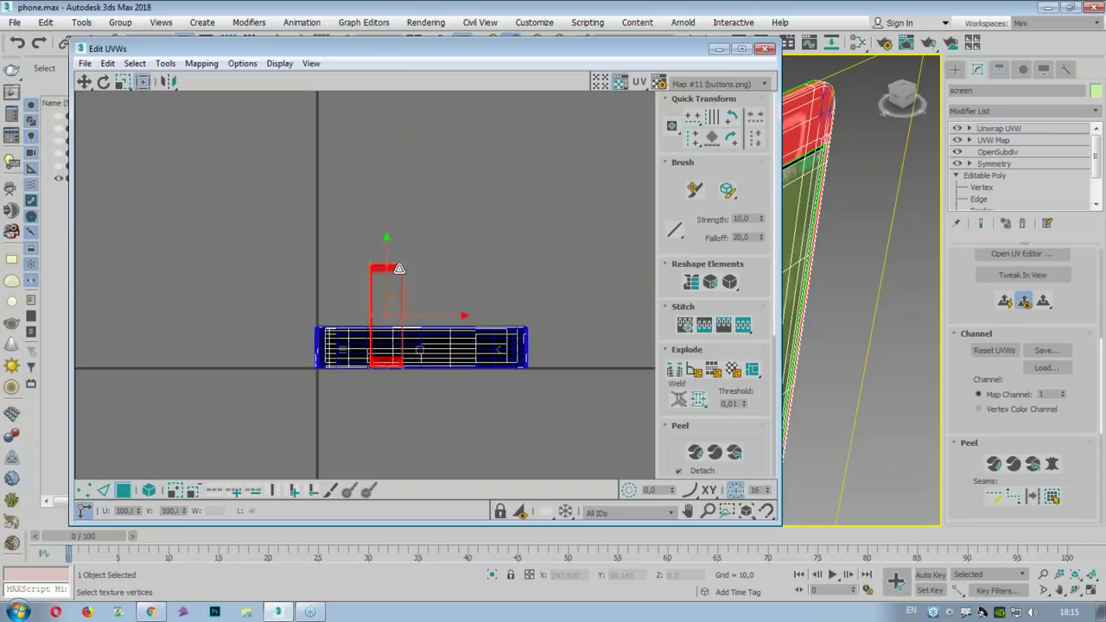
pyautogui.scroll(5, 390, 345)
pyautogui.moveTo(415, 296); pyautogui.dragTo(464, 308, button='middle')
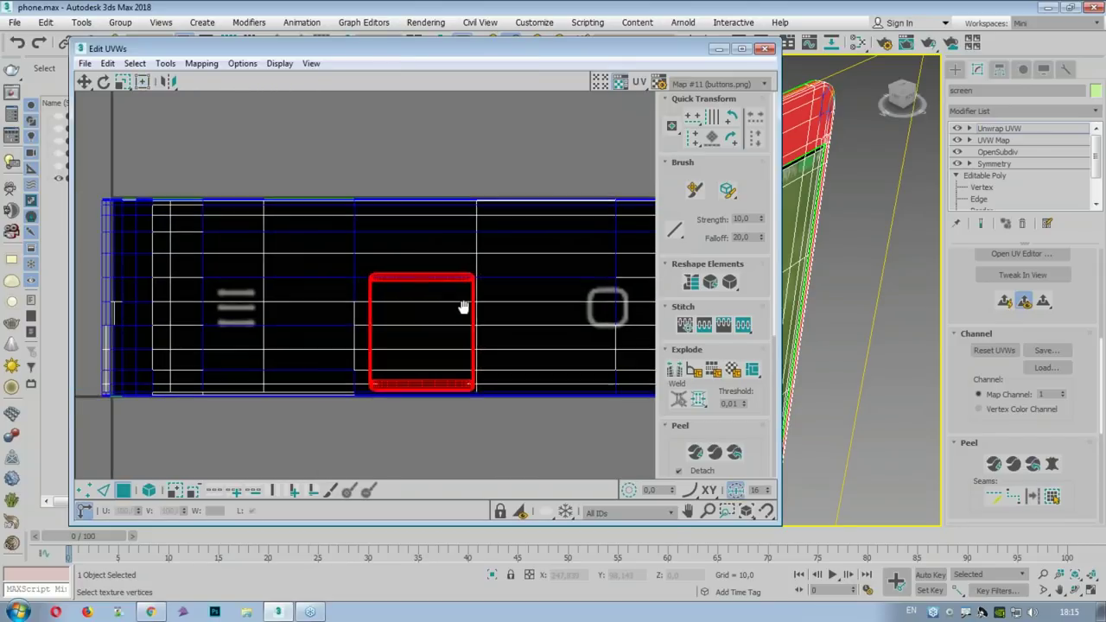
pyautogui.moveTo(476, 278); pyautogui.dragTo(407, 346)
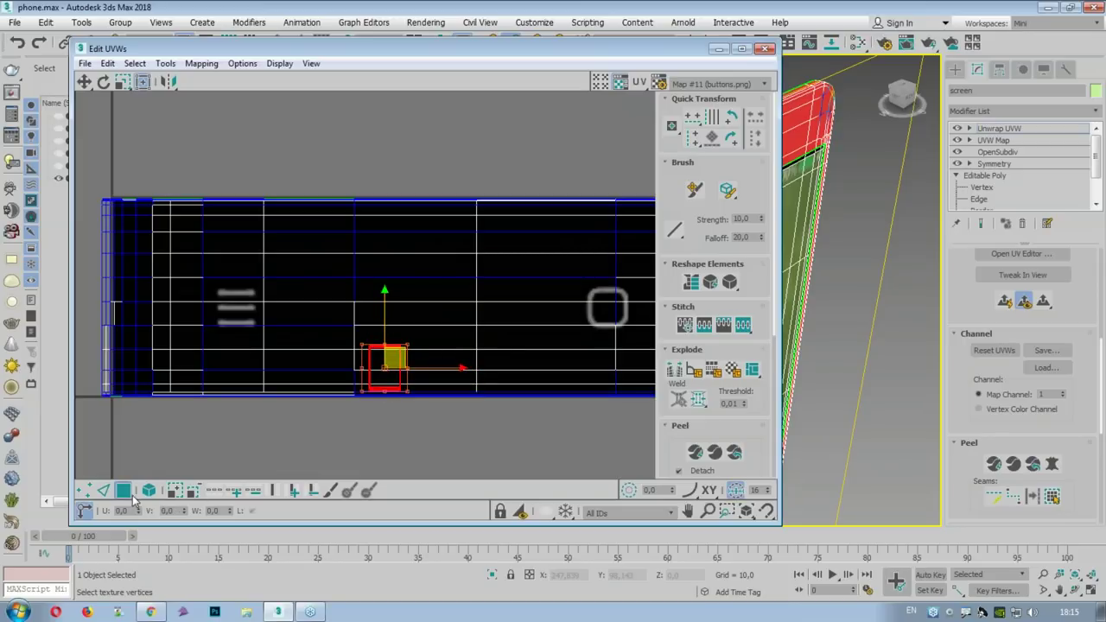
pyautogui.click(519, 511)
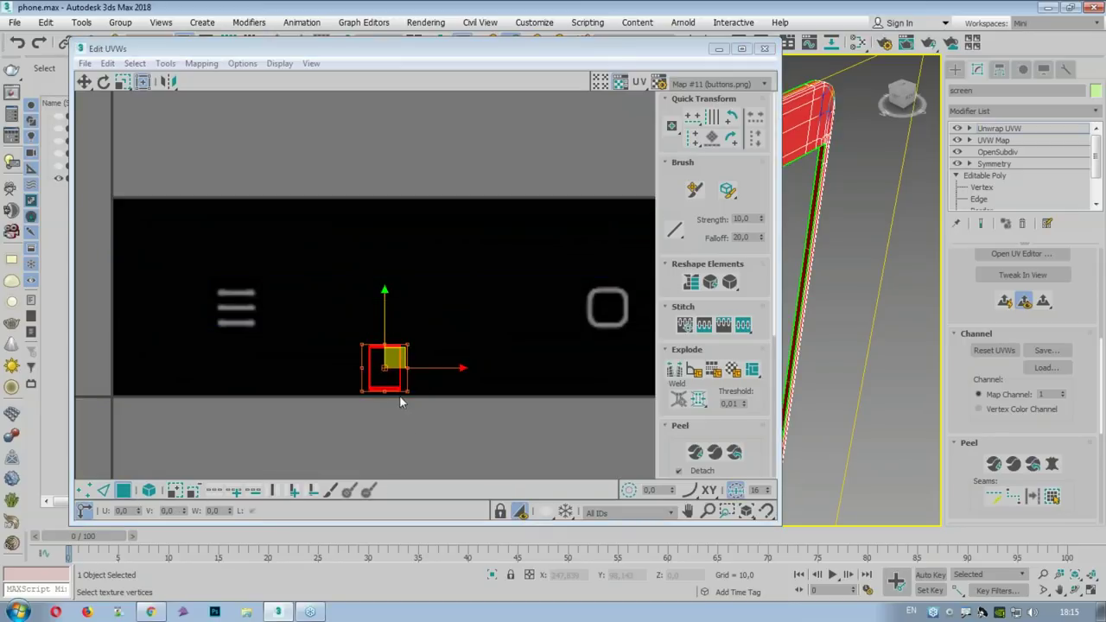
pyautogui.moveTo(393, 388); pyautogui.dragTo(156, 261)
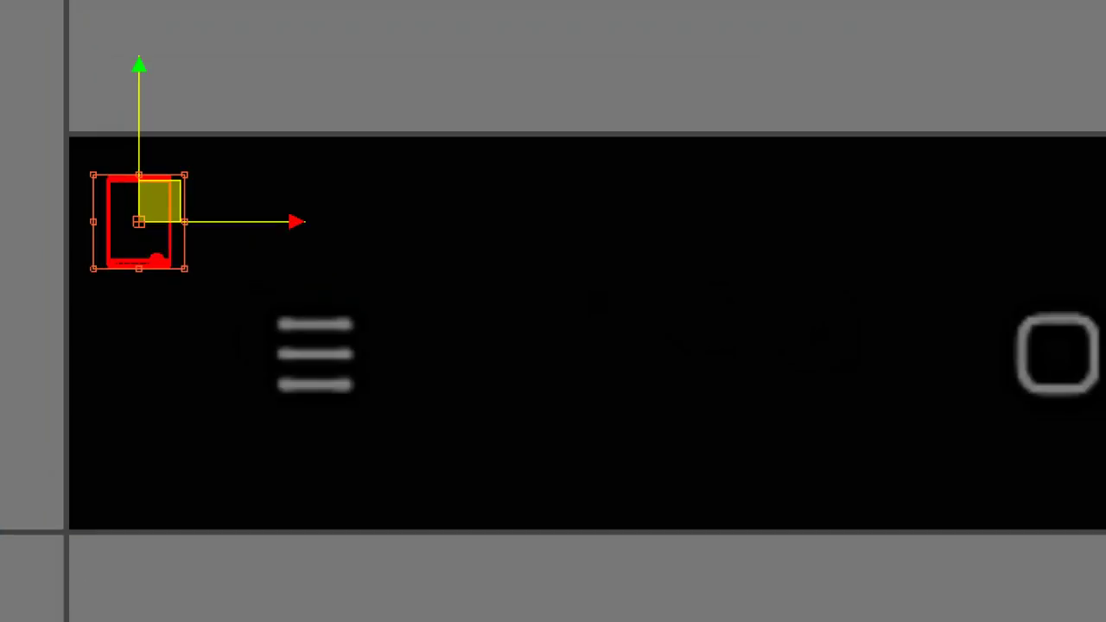
# Step: Settle the small UV patch into the black top-left corner of the buttons texture
pyautogui.moveTo(364, 189)
pyautogui.mouseDown()
pyautogui.moveTo(546, 185)
pyautogui.moveTo(643, 258)
pyautogui.mouseUp()
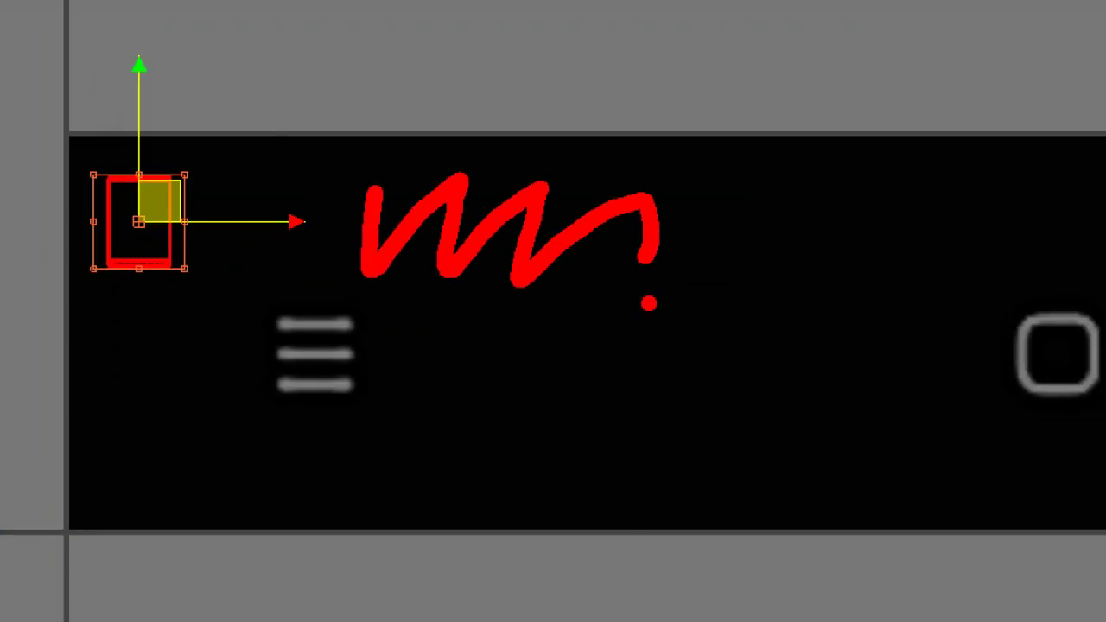
pyautogui.moveTo(370, 416)
pyautogui.mouseDown()
pyautogui.moveTo(320, 415)
pyautogui.moveTo(397, 385)
pyautogui.moveTo(294, 432)
pyautogui.mouseUp()
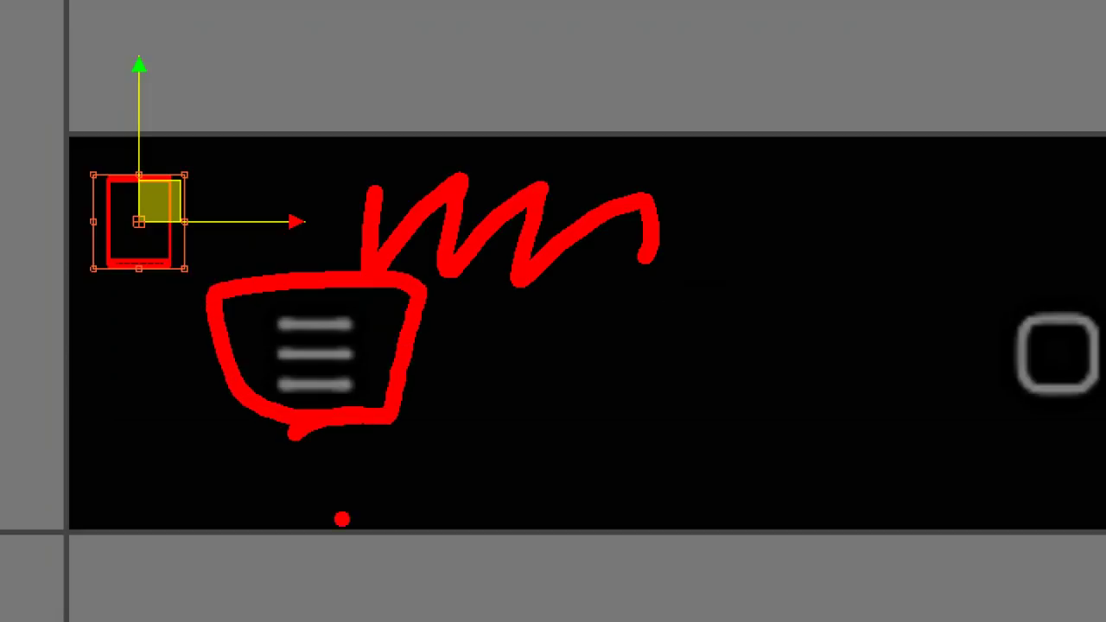
pyautogui.moveTo(84, 151)
pyautogui.mouseDown()
pyautogui.moveTo(70, 298)
pyautogui.moveTo(74, 135)
pyautogui.mouseUp()
pyautogui.click(123, 238)
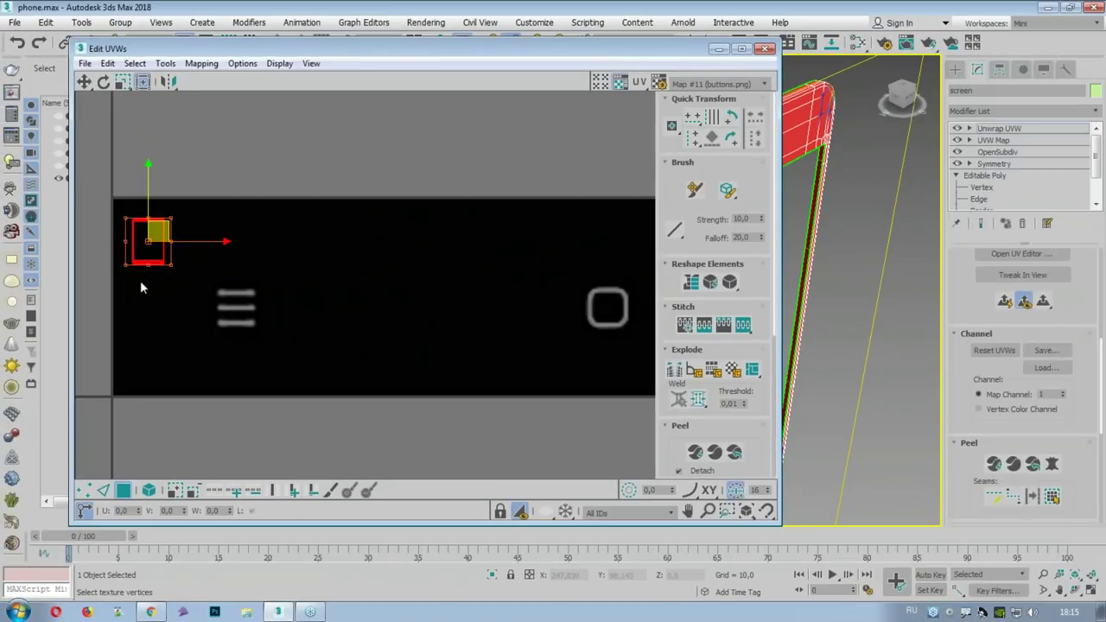
pyautogui.moveTo(160, 265)
pyautogui.mouseDown()
pyautogui.moveTo(397, 350)
pyautogui.moveTo(403, 333)
pyautogui.moveTo(298, 313)
pyautogui.moveTo(228, 328)
pyautogui.moveTo(157, 258)
pyautogui.mouseUp()
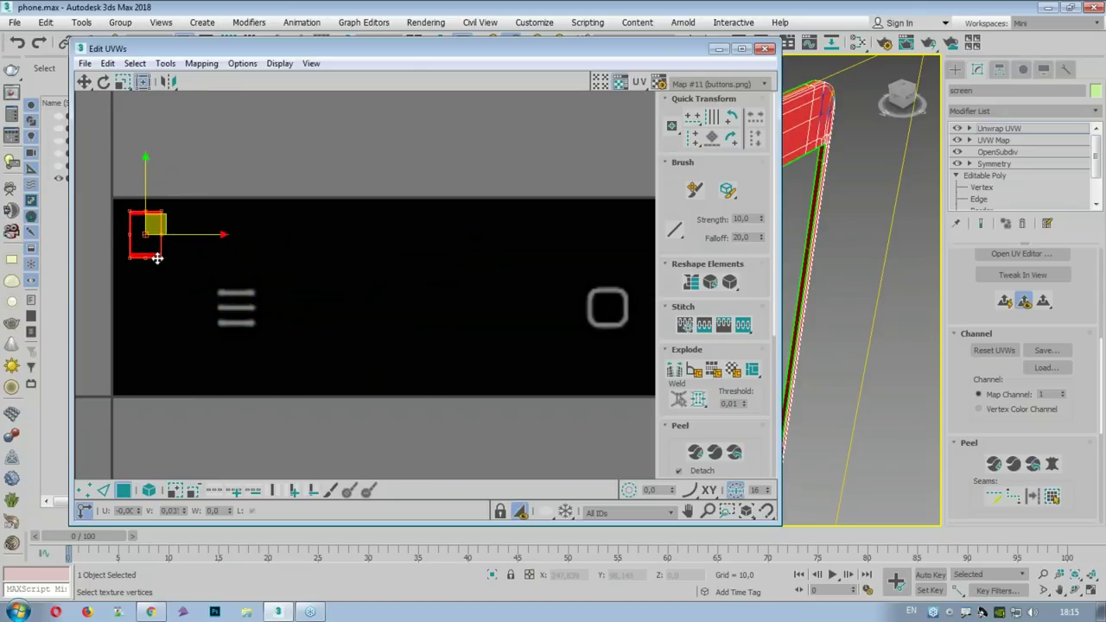
# Step: Deselect the patch, close the Edit UVWs window and bring the phone's bottom edge into view
pyautogui.click(358, 273)
pyautogui.click(766, 48)
pyautogui.scroll(-4, 726, 244)
pyautogui.moveTo(639, 313); pyautogui.dragTo(526, 180, button='middle')
pyautogui.scroll(4, 526, 179)
# Step: Select all the faces of the screen's bottom strip, including the corner faces
pyautogui.moveTo(466, 225); pyautogui.dragTo(397, 176, button='middle')
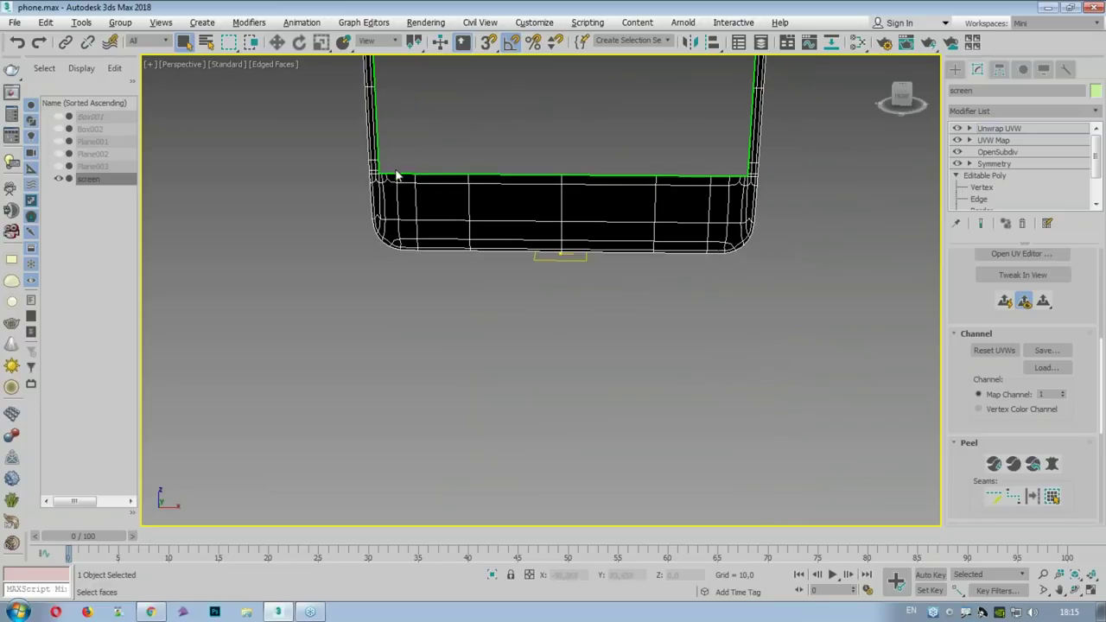
pyautogui.moveTo(564, 225); pyautogui.dragTo(742, 243)
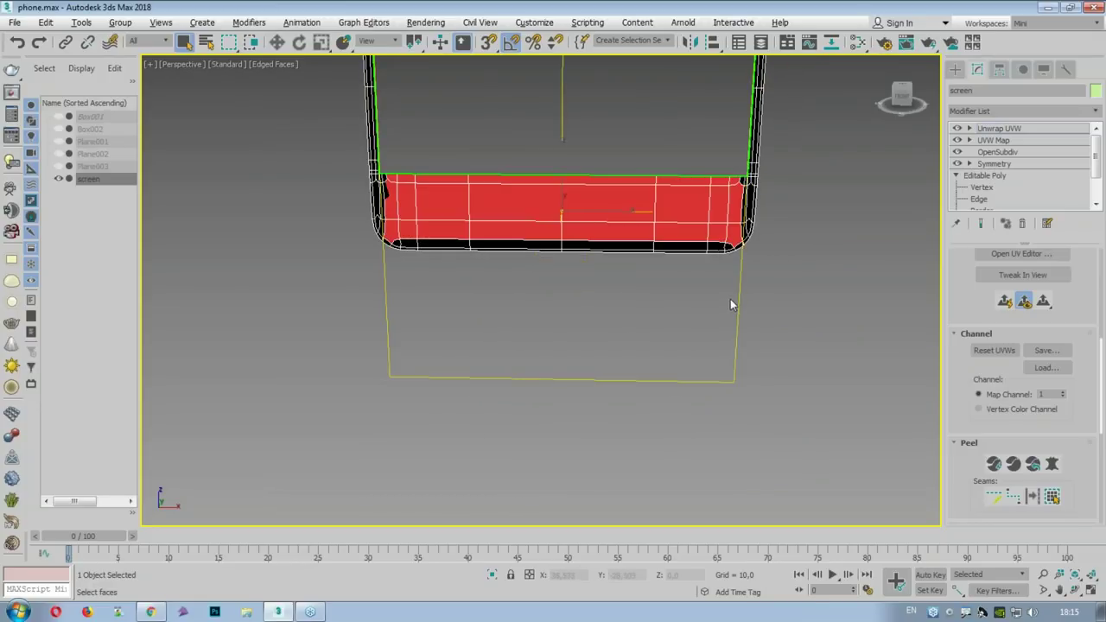
pyautogui.scroll(2, 407, 169)
pyautogui.keyDown('ctrl'); pyautogui.moveTo(397, 162); pyautogui.dragTo(373, 226); pyautogui.keyUp('ctrl')
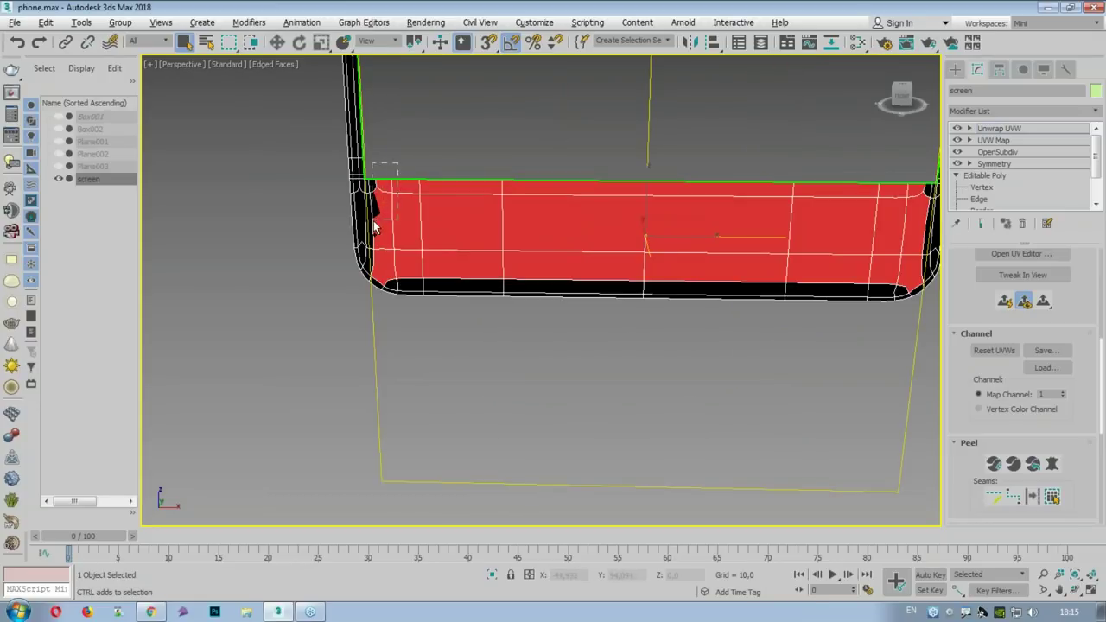
pyautogui.keyDown('ctrl'); pyautogui.moveTo(380, 174); pyautogui.dragTo(374, 195); pyautogui.keyUp('ctrl')
pyautogui.moveTo(374, 195); pyautogui.dragTo(252, 181, button='middle')
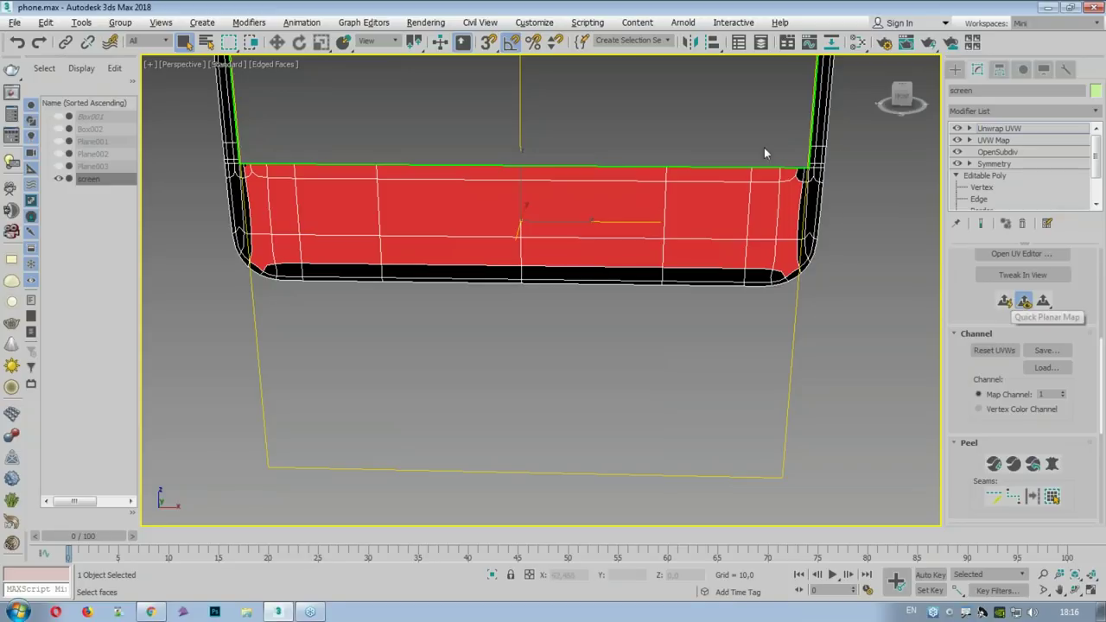
pyautogui.moveTo(793, 170)
pyautogui.mouseDown()
pyautogui.moveTo(795, 271)
pyautogui.moveTo(247, 267)
pyautogui.moveTo(257, 152)
pyautogui.moveTo(246, 121)
pyautogui.mouseUp()
pyautogui.press('Escape')
# Step: Quick Planar Map the bottom strip and shift its UVs down to reveal the button icons
pyautogui.click(1005, 300)
pyautogui.scroll(2, 961, 314)
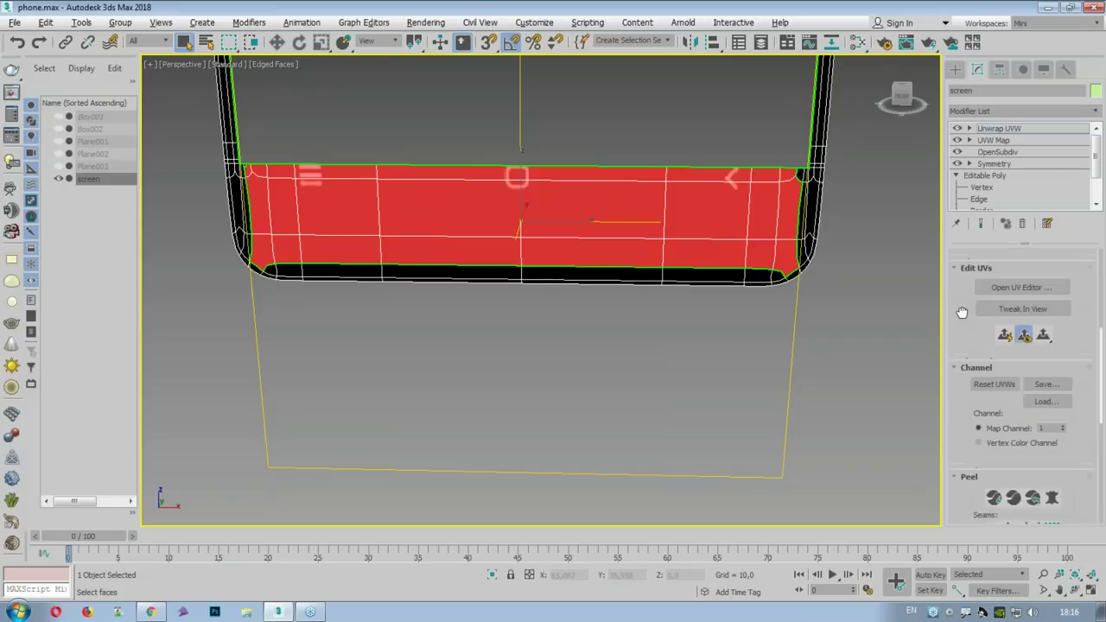
pyautogui.click(1022, 309)
pyautogui.scroll(-3, 447, 190)
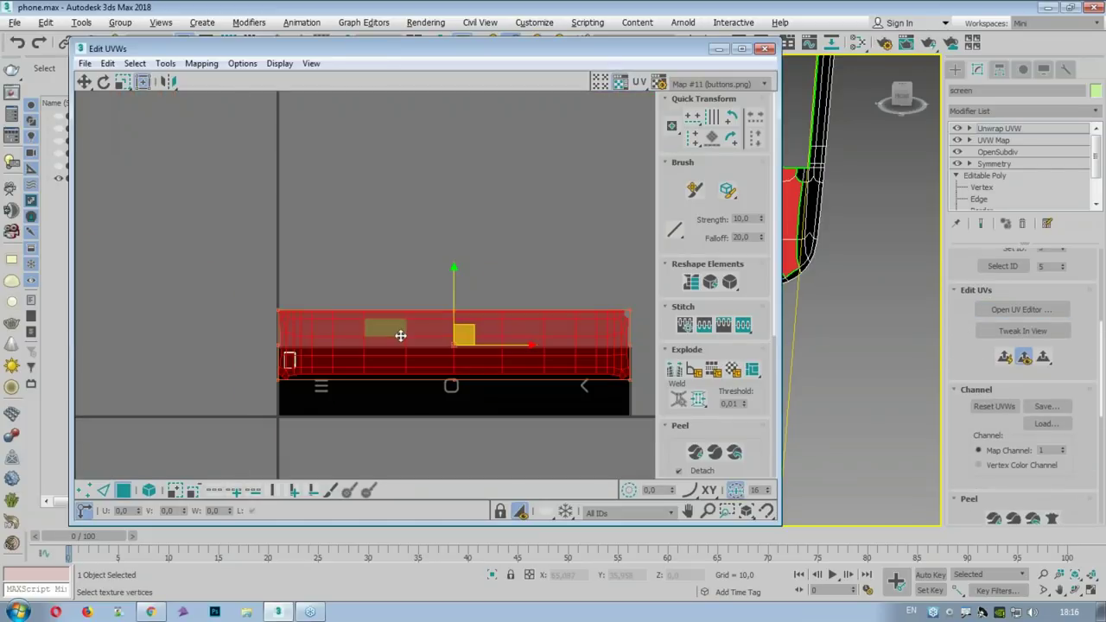
pyautogui.scroll(-1, 486, 358)
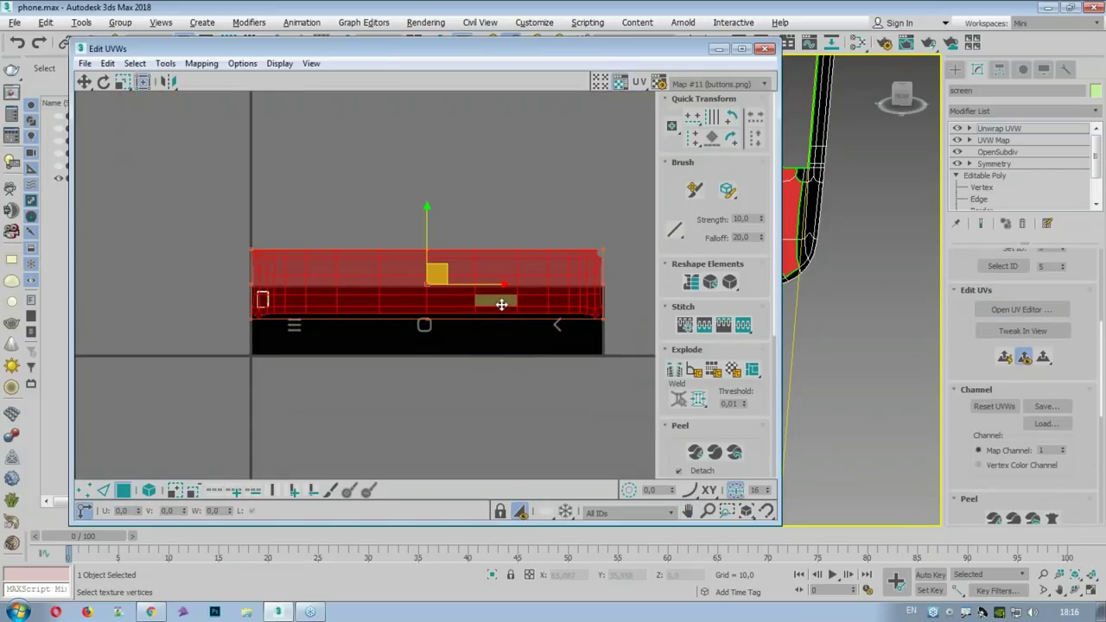
pyautogui.moveTo(501, 304); pyautogui.dragTo(502, 342)
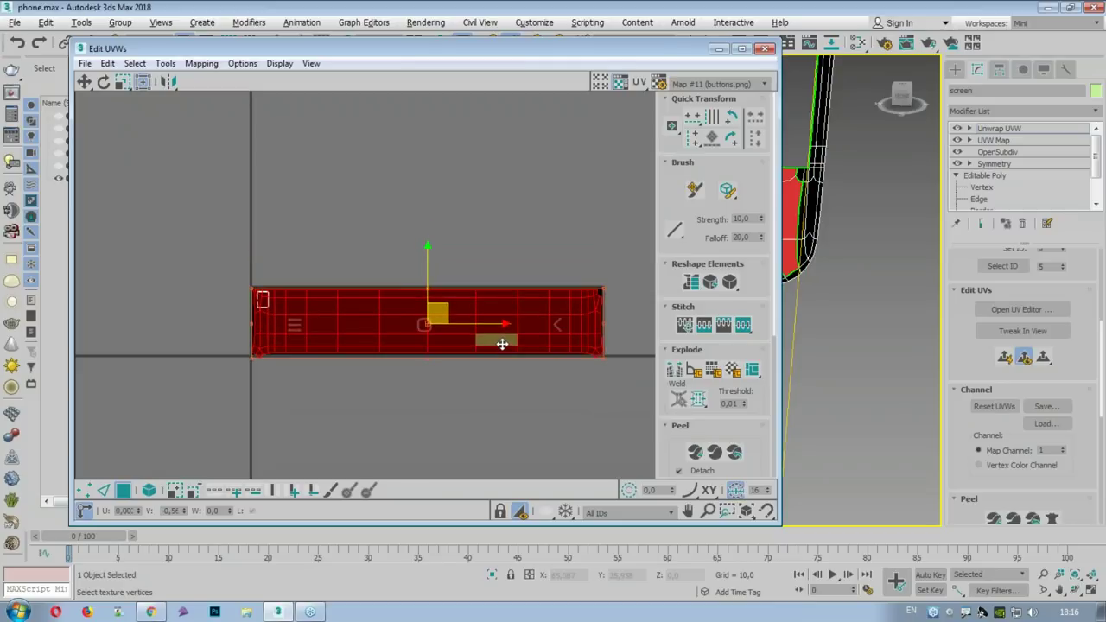
# Step: Nudge the UV strip to centre the menu, home and back icons, then close the editor and deselect
pyautogui.moveTo(639, 53)
pyautogui.mouseDown()
pyautogui.moveTo(256, 80)
pyautogui.moveTo(365, 439)
pyautogui.moveTo(703, 386)
pyautogui.moveTo(972, 197)
pyautogui.mouseUp()
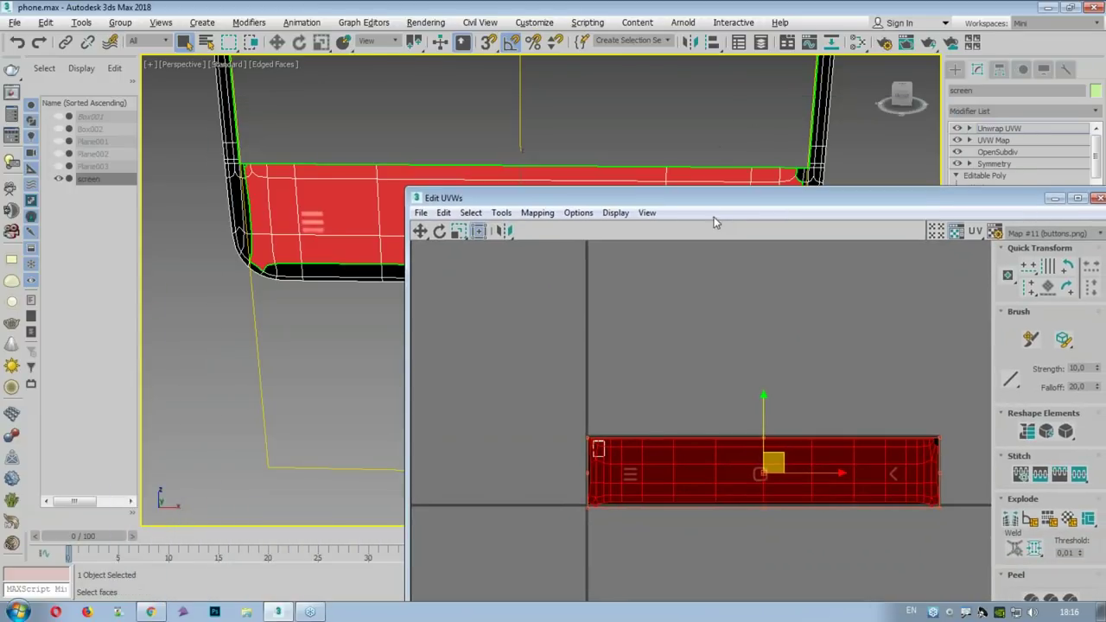
pyautogui.press('1')
pyautogui.moveTo(592, 444); pyautogui.dragTo(572, 429)
pyautogui.moveTo(656, 474); pyautogui.dragTo(662, 486)
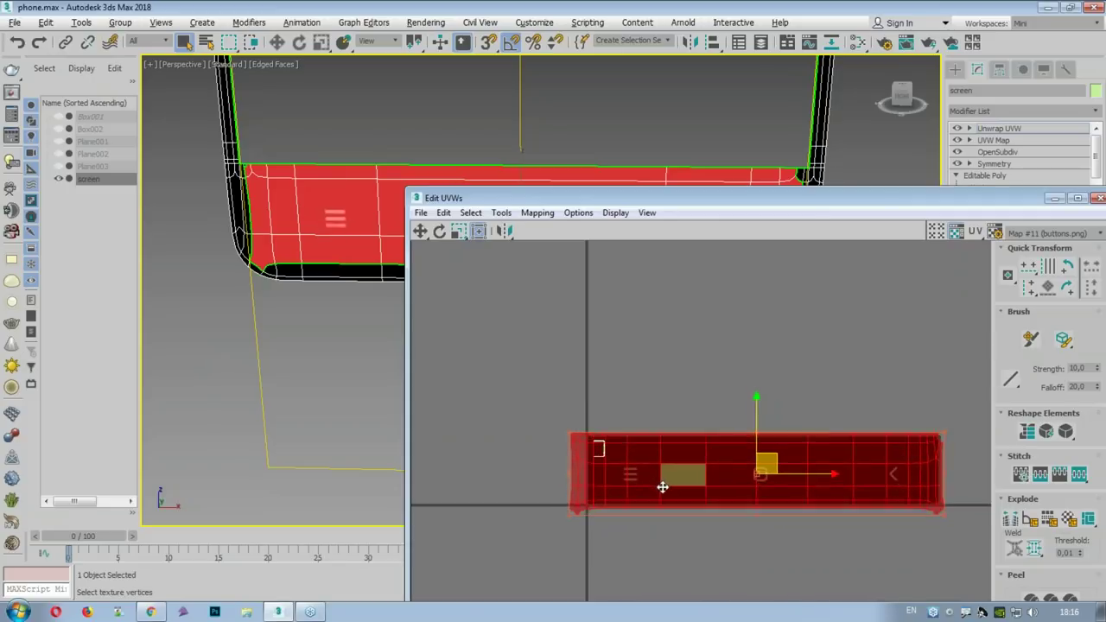
pyautogui.moveTo(617, 200)
pyautogui.mouseDown()
pyautogui.moveTo(564, 354)
pyautogui.moveTo(556, 302)
pyautogui.mouseUp()
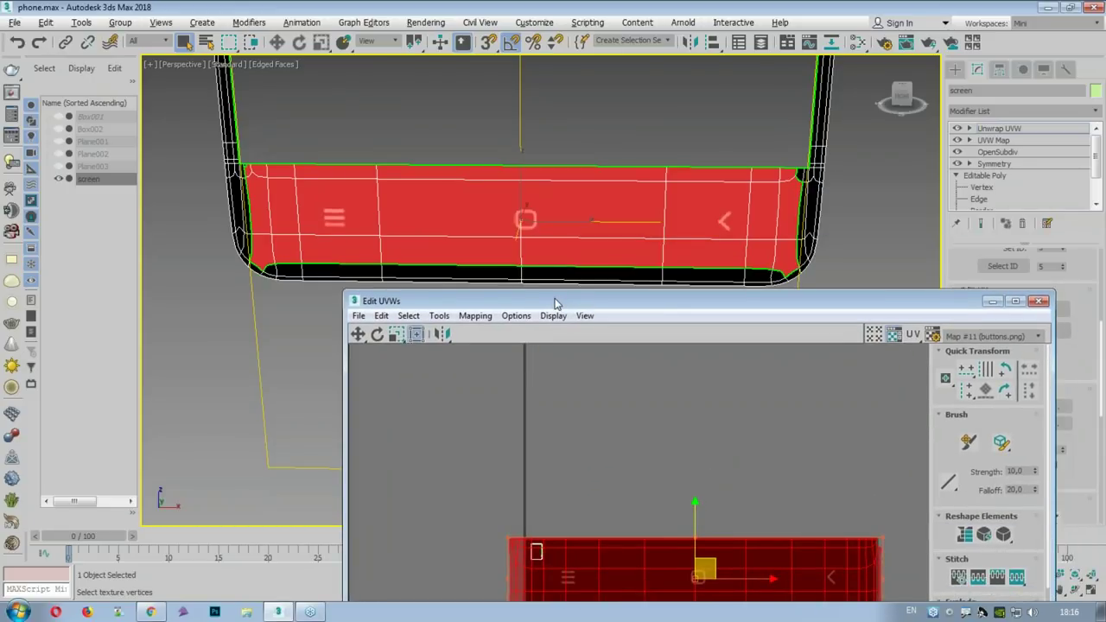
pyautogui.click(1039, 301)
pyautogui.click(852, 241)
pyautogui.scroll(-3, 671, 331)
pyautogui.scroll(-1, 724, 287)
pyautogui.scroll(1, 536, 343)
pyautogui.scroll(2, 536, 344)
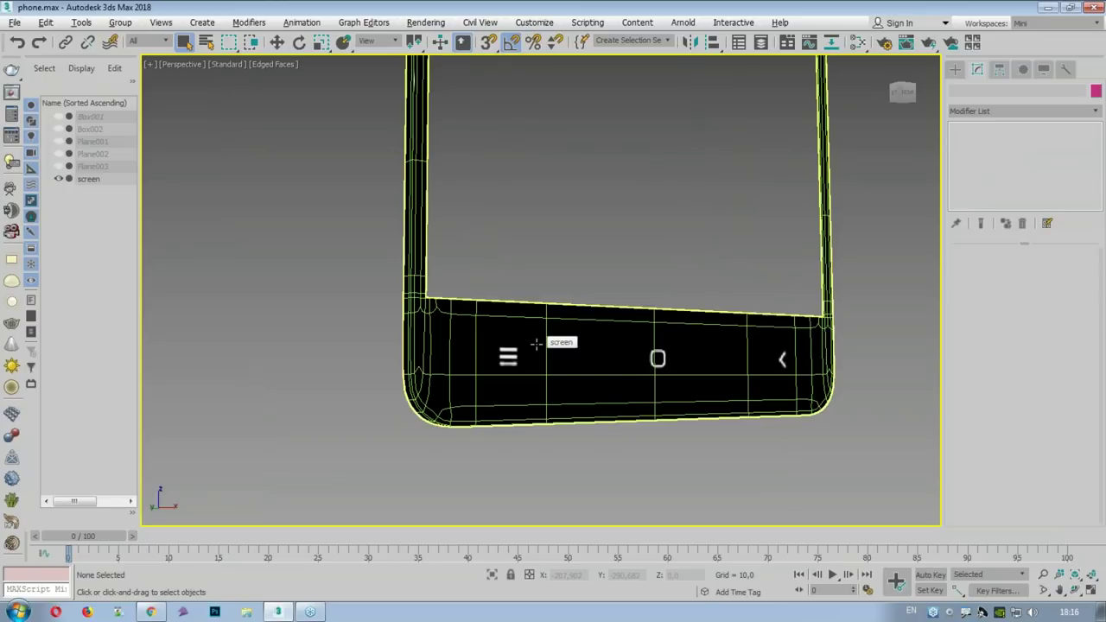
# Step: Select the screen object, check its UV layout in the UV editor, then deselect it
pyautogui.scroll(-2, 535, 344)
pyautogui.moveTo(585, 291)
pyautogui.mouseDown(button='middle')
pyautogui.moveTo(543, 323)
pyautogui.moveTo(550, 301)
pyautogui.moveTo(532, 363)
pyautogui.moveTo(562, 328)
pyautogui.mouseUp(button='middle')
pyautogui.moveTo(647, 389); pyautogui.dragTo(504, 455)
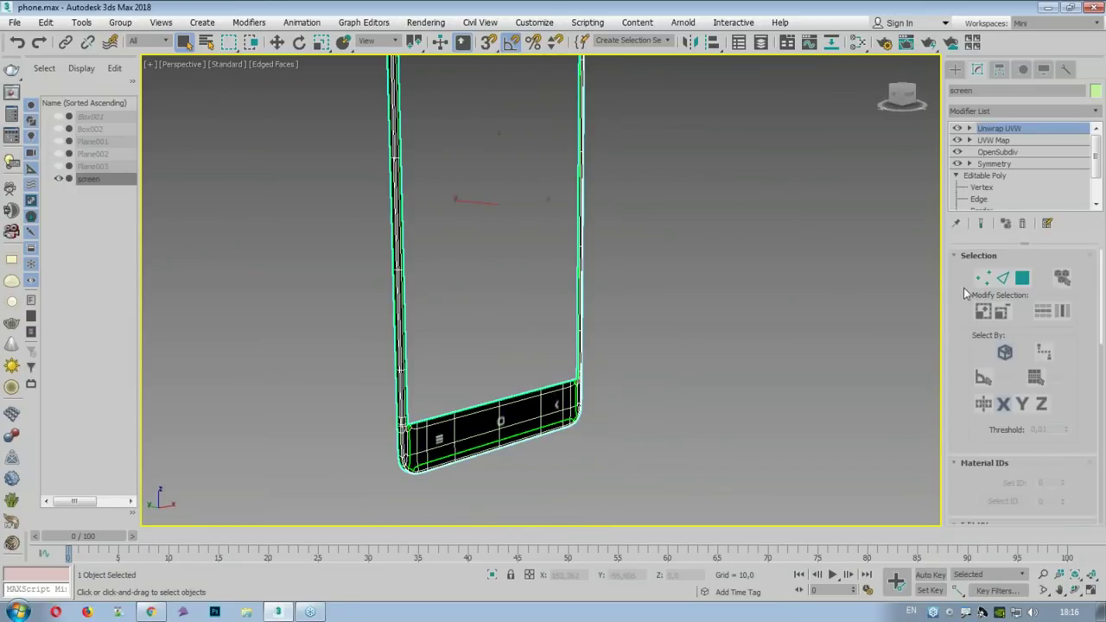
pyautogui.scroll(-5, 976, 285)
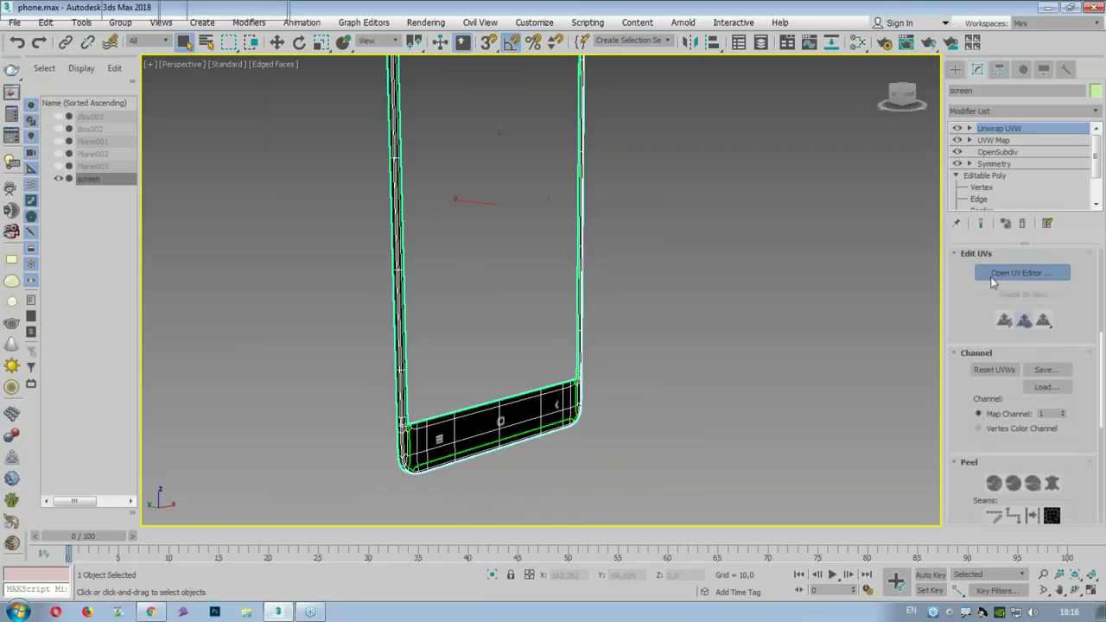
pyautogui.click(991, 273)
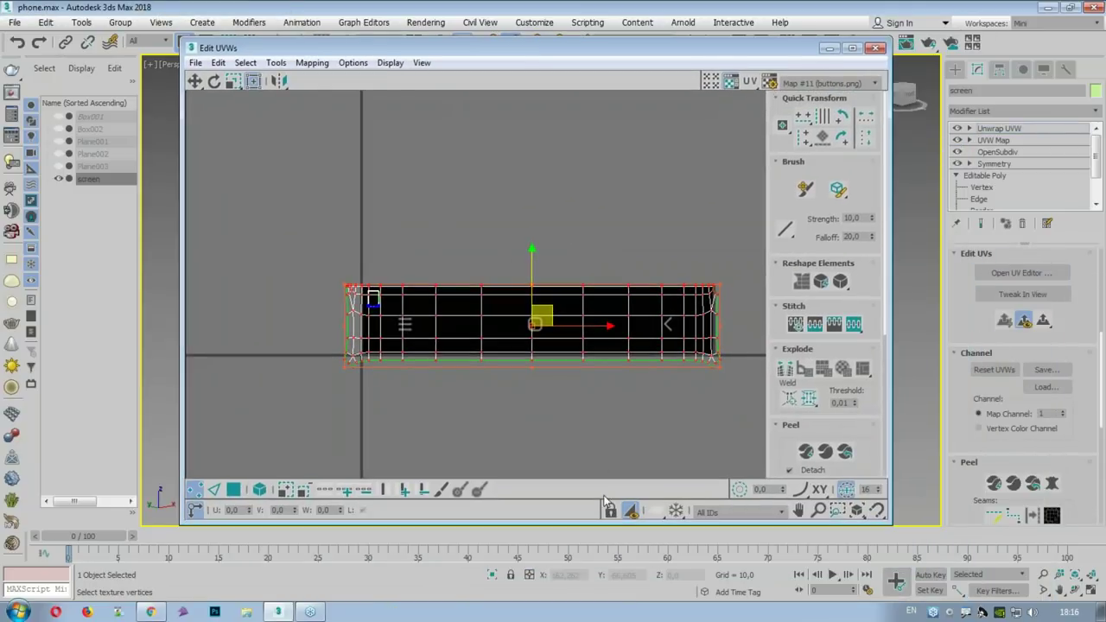
pyautogui.click(874, 48)
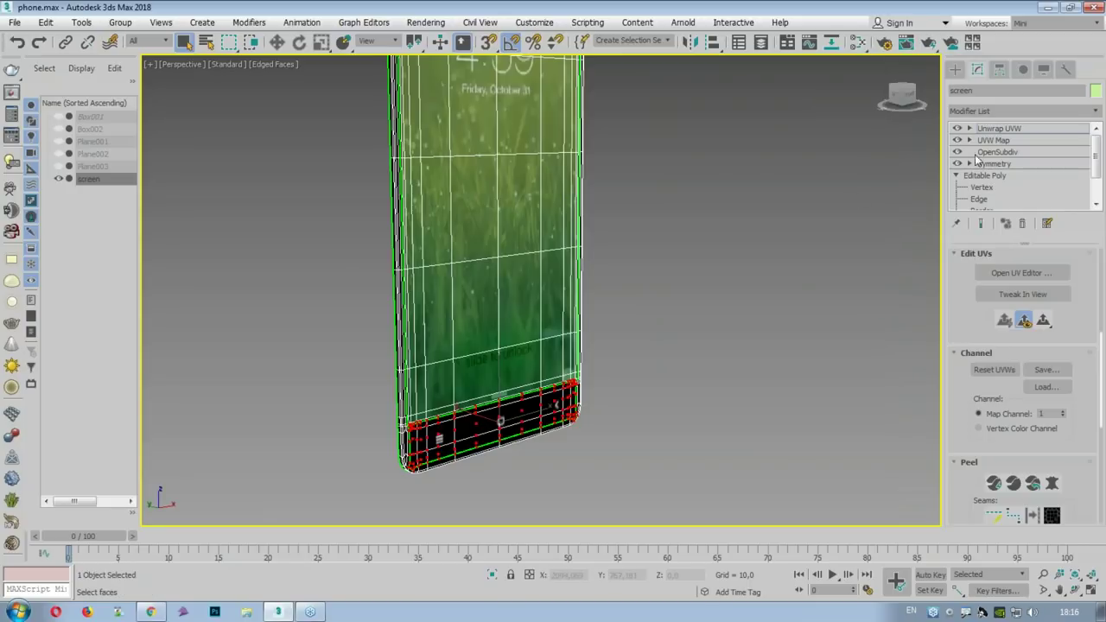
pyautogui.click(643, 370)
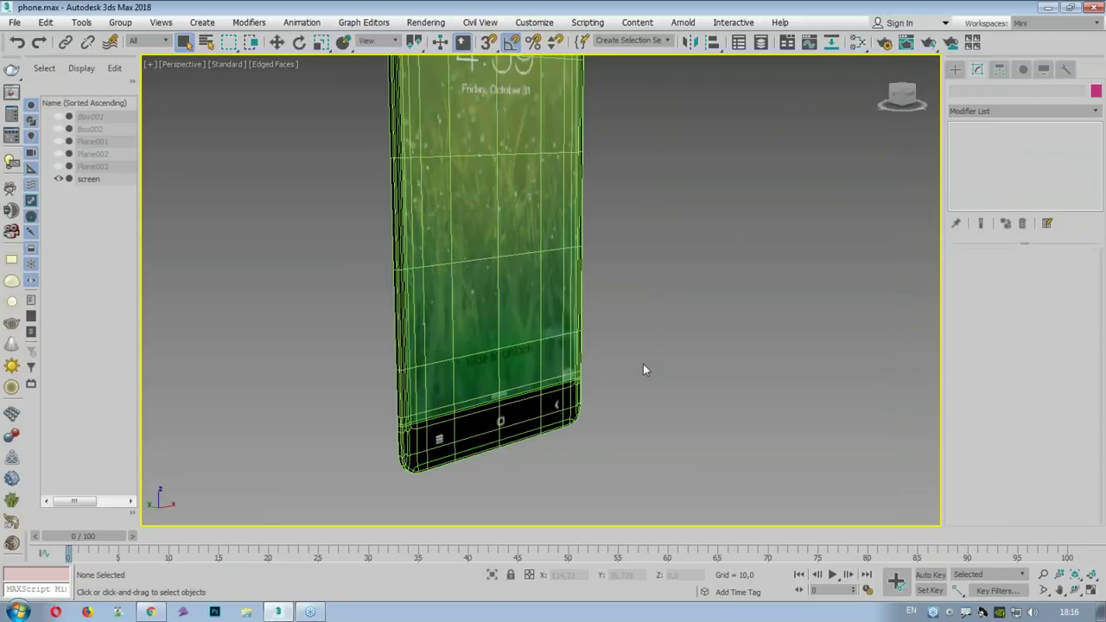
# Step: Switch the viewport shading with F4, inspect the phone, and run a production render
pyautogui.press('F4')
pyautogui.press('F4')
pyautogui.scroll(2, 642, 363)
pyautogui.scroll(2, 642, 362)
pyautogui.scroll(2, 629, 358)
pyautogui.scroll(-2, 596, 322)
pyautogui.scroll(-1, 630, 302)
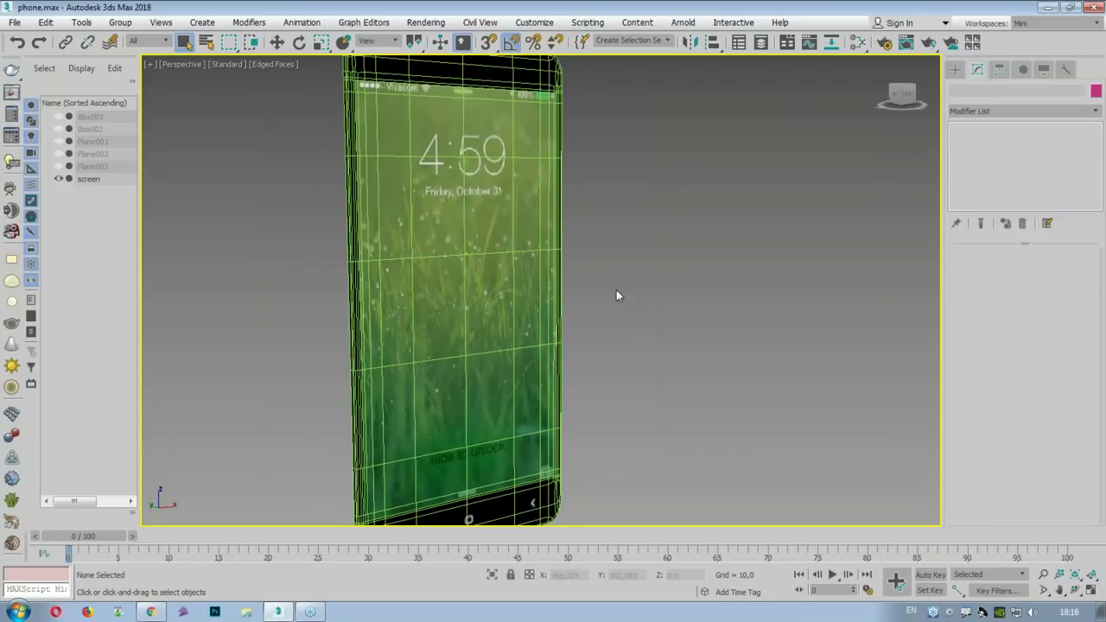
pyautogui.scroll(-2, 617, 194)
pyautogui.scroll(2, 617, 195)
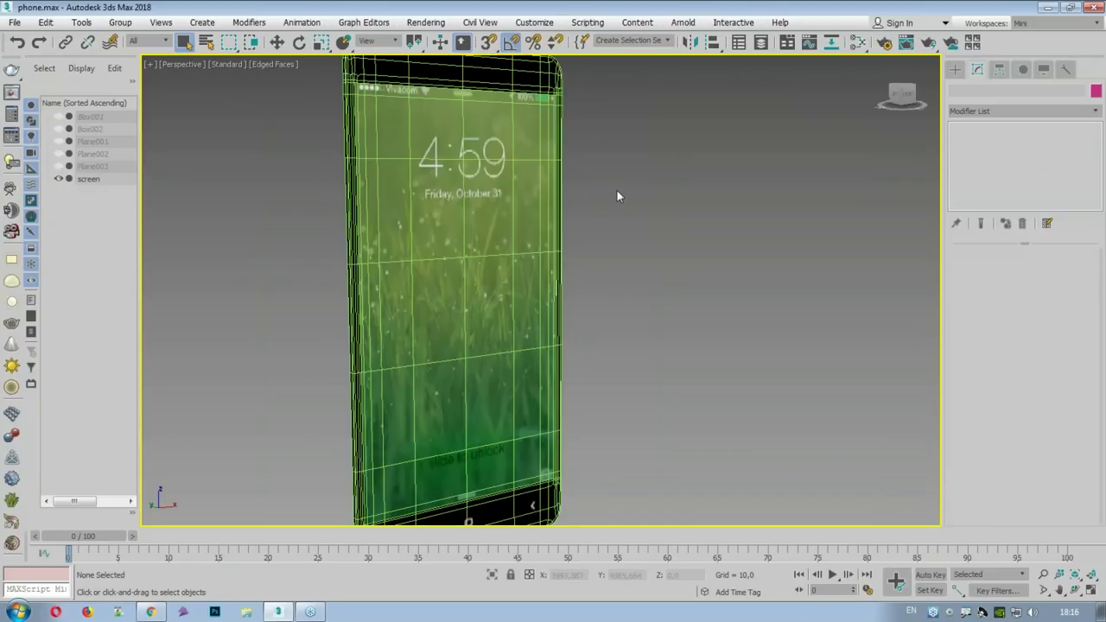
pyautogui.scroll(2, 605, 380)
pyautogui.scroll(2, 639, 354)
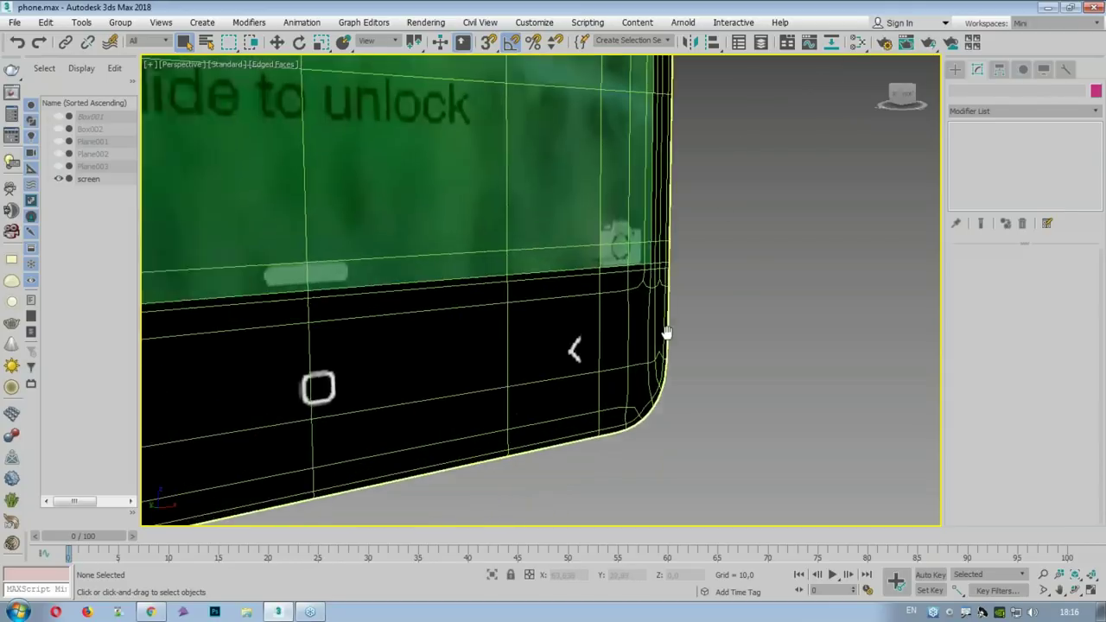
pyautogui.scroll(2, 751, 294)
pyautogui.scroll(-1, 845, 258)
pyautogui.scroll(-2, 853, 256)
pyautogui.scroll(-2, 889, 181)
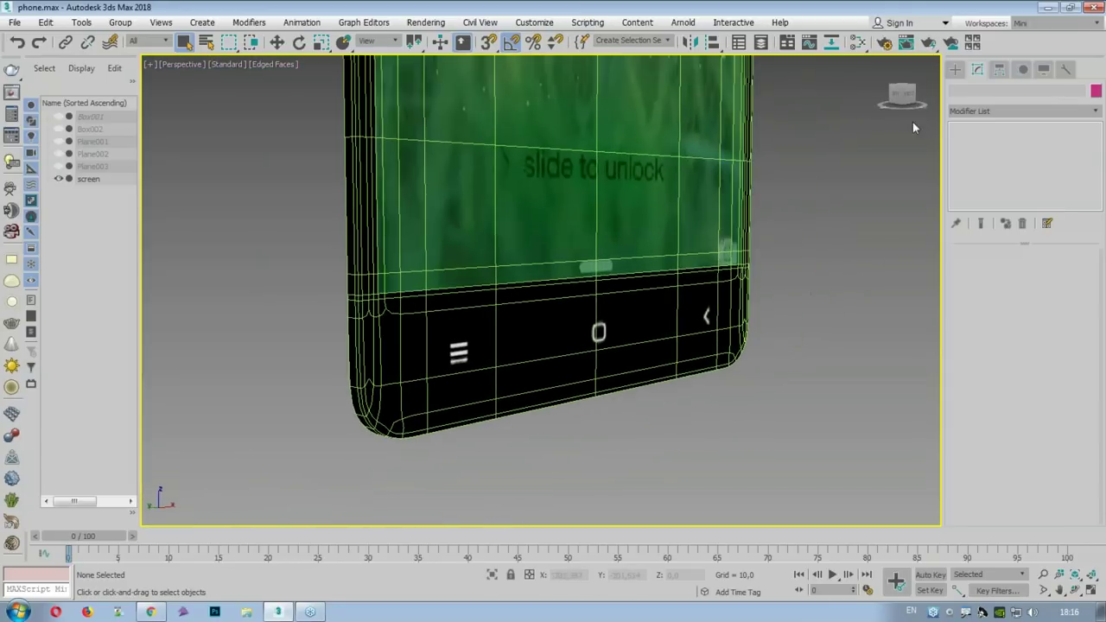
pyautogui.click(929, 44)
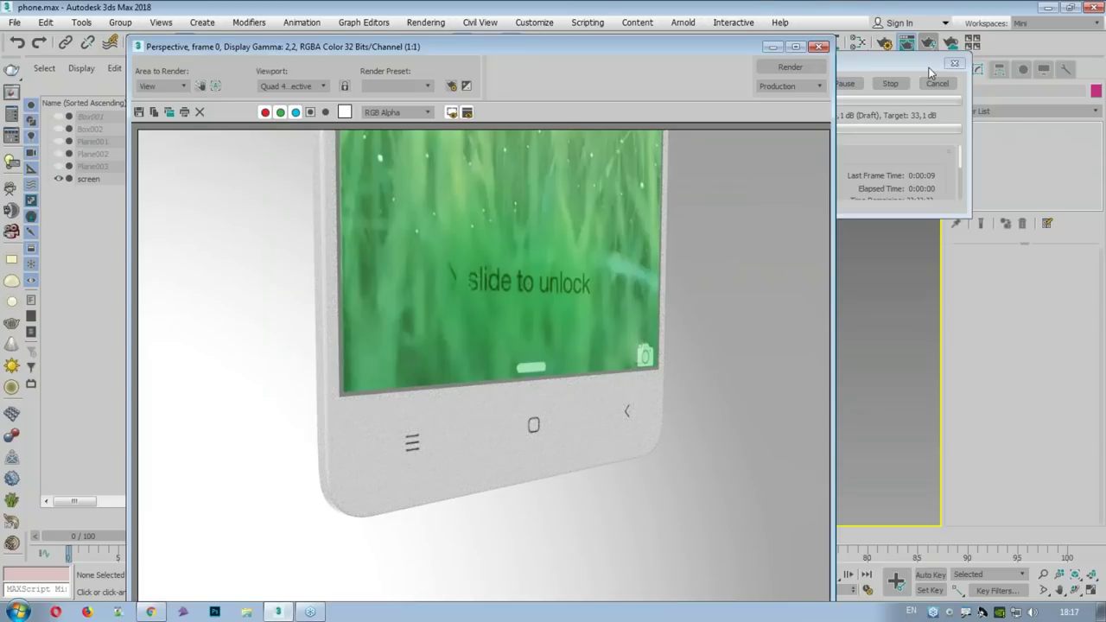
# Step: Close the render windows and open Material #331 in the Slate Material Editor
pyautogui.click(938, 83)
pyautogui.click(819, 45)
pyautogui.press('m')
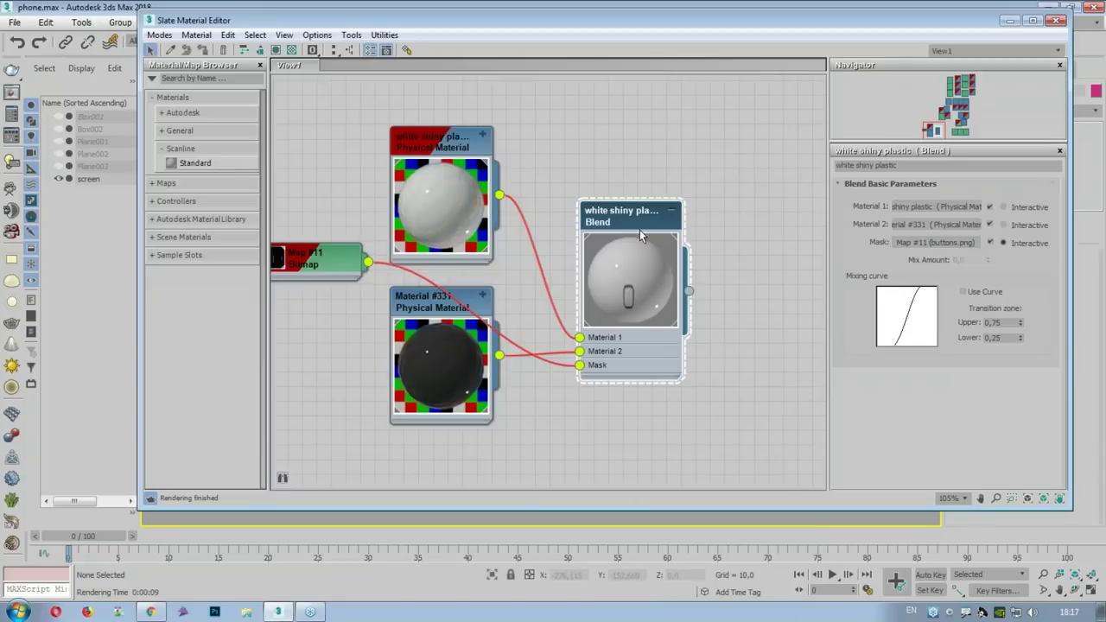
pyautogui.doubleClick(429, 313)
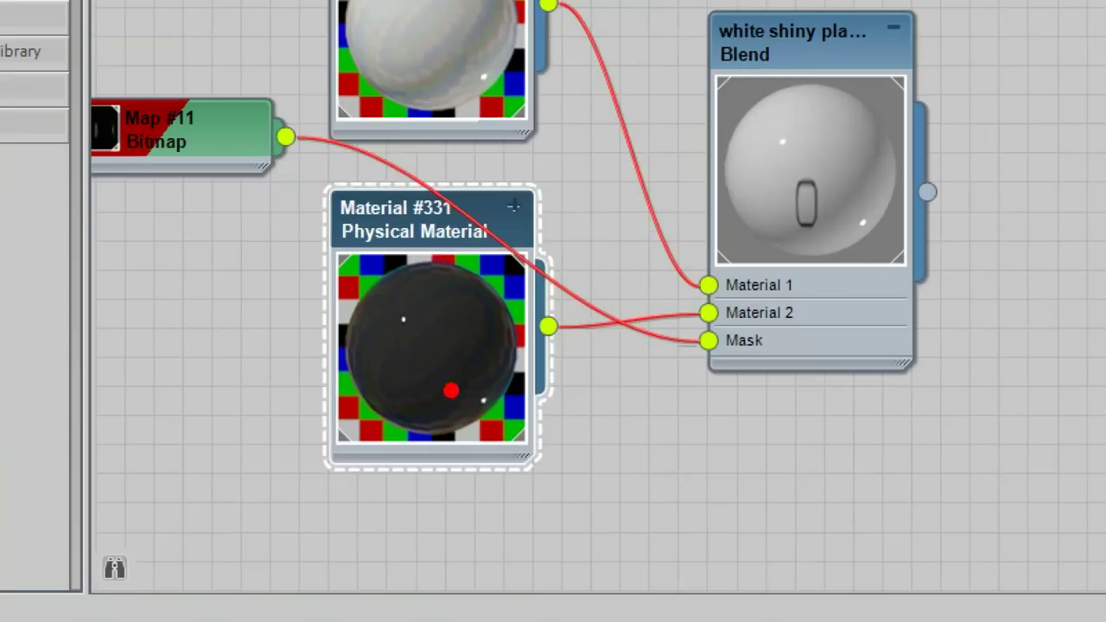
pyautogui.moveTo(323, 367)
pyautogui.mouseDown()
pyautogui.moveTo(570, 268)
pyautogui.moveTo(376, 410)
pyautogui.mouseUp()
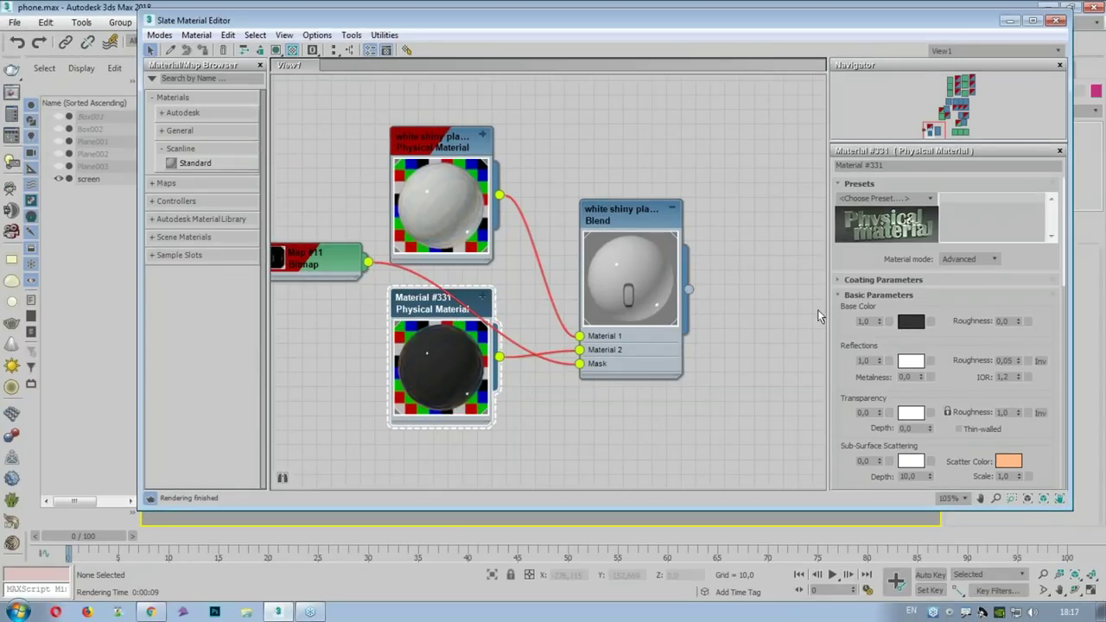
pyautogui.click(910, 321)
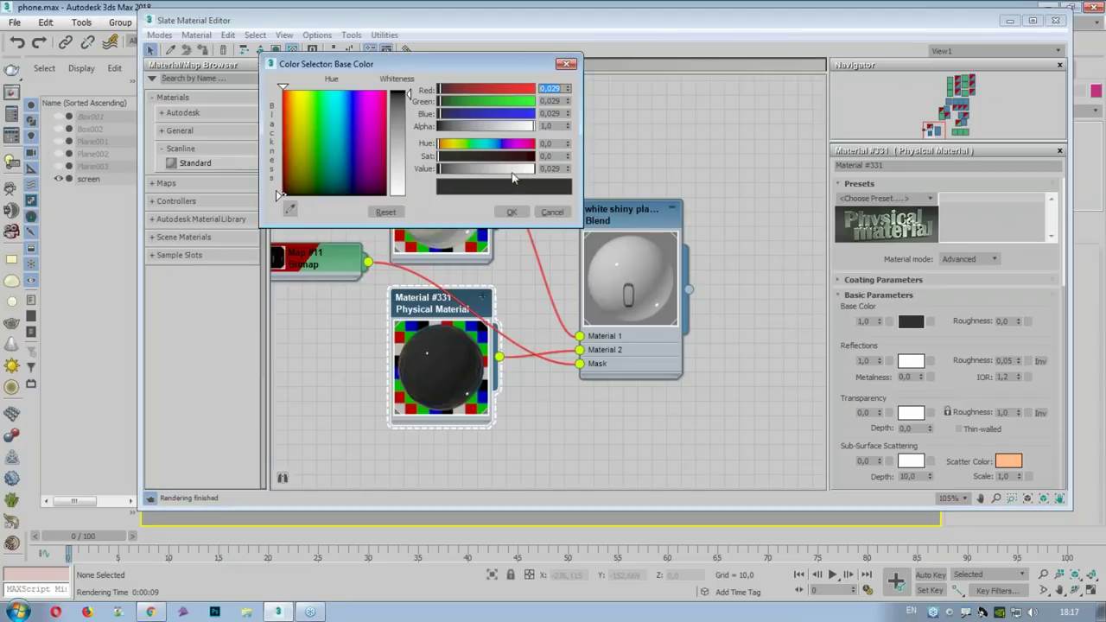
pyautogui.click(512, 212)
# Step: Give Material #331 emission weight 1,0 with a light-blue colour and render to check the glow
pyautogui.scroll(-4, 864, 362)
pyautogui.doubleClick(869, 334)
pyautogui.write('1')
pyautogui.press('Return')
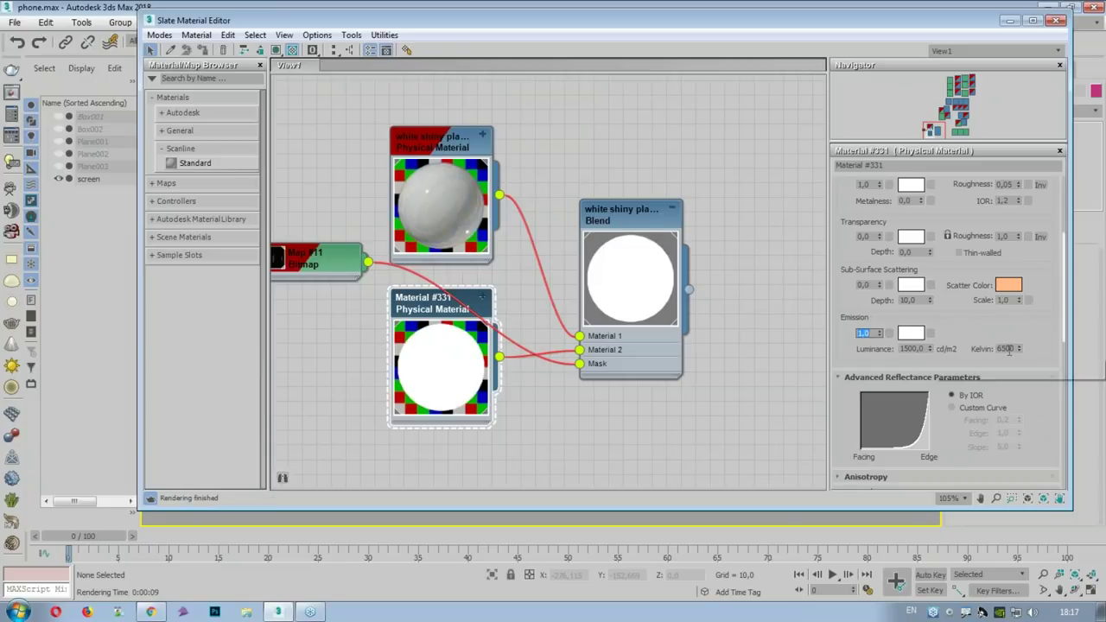
pyautogui.click(914, 335)
pyautogui.moveTo(495, 143); pyautogui.dragTo(499, 143)
pyautogui.click(487, 157)
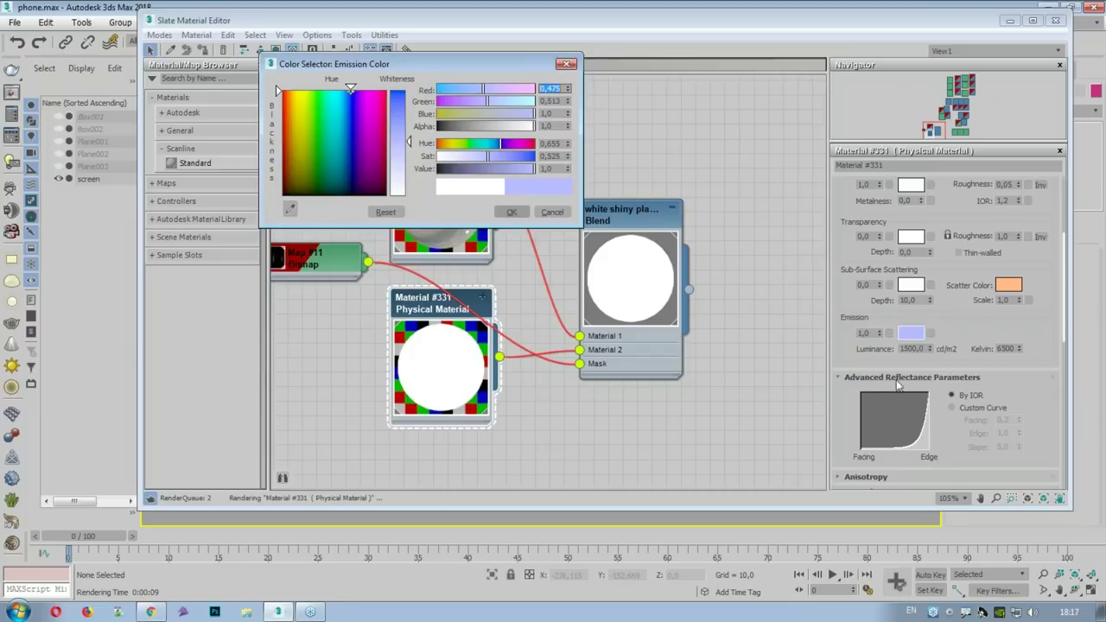
pyautogui.press('Return')
pyautogui.doubleClick(911, 348)
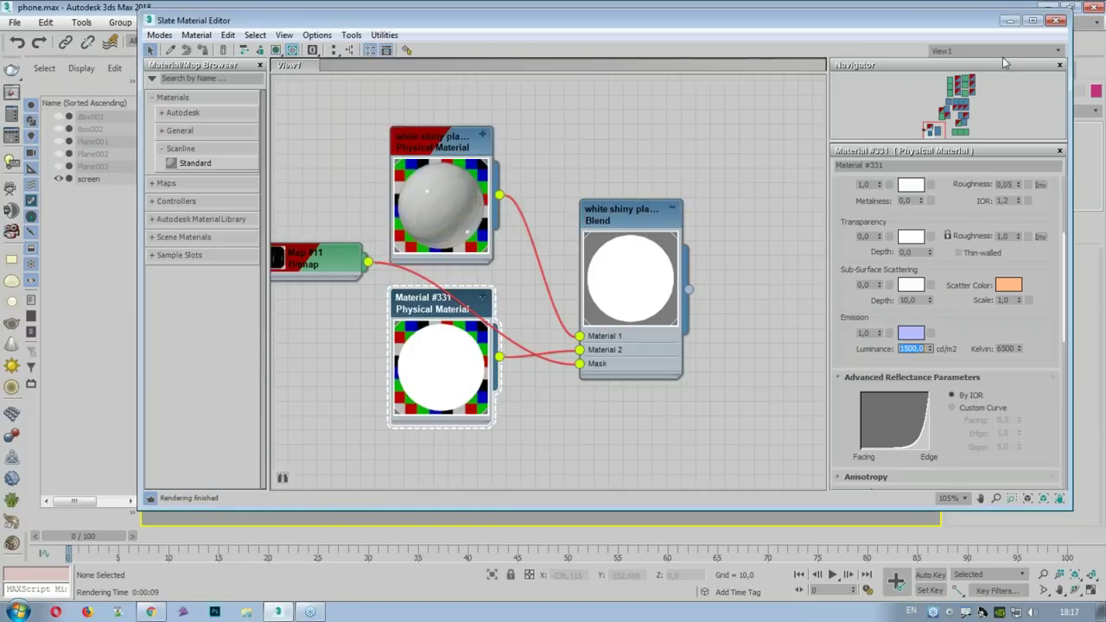
pyautogui.click(1055, 22)
pyautogui.click(929, 43)
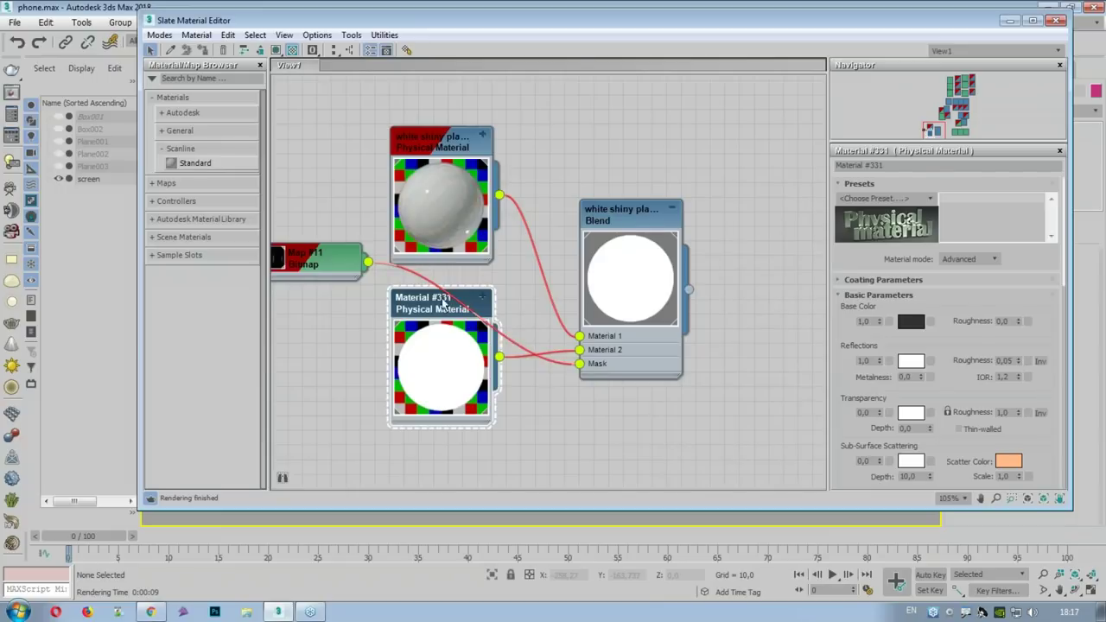
# Step: Set Material #331's emission weight back to 0
pyautogui.scroll(-5, 848, 446)
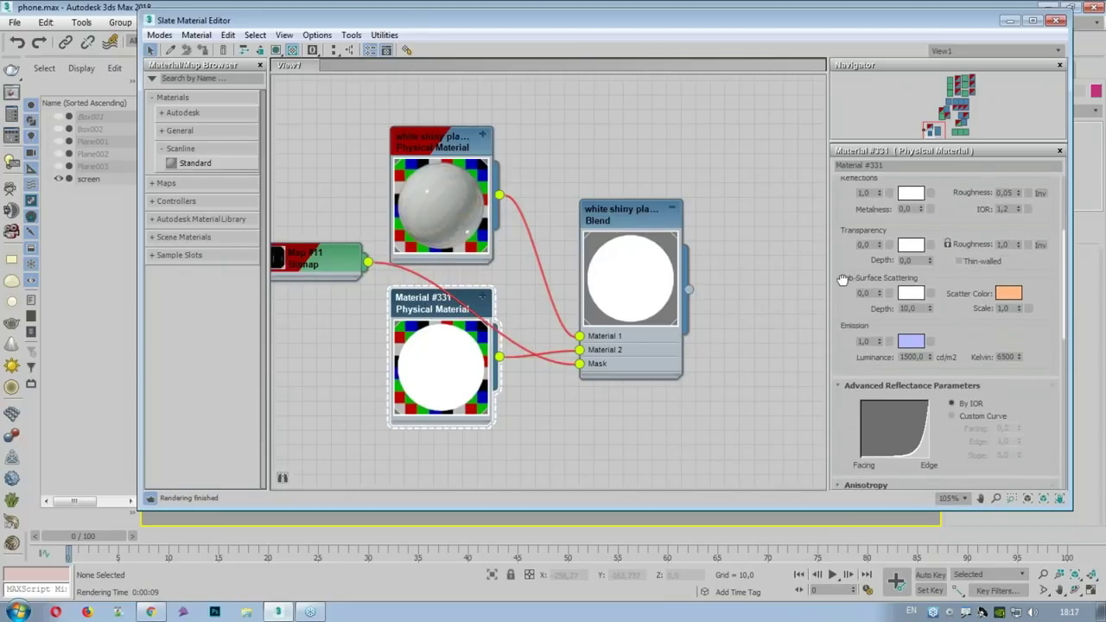
pyautogui.doubleClick(864, 344)
pyautogui.write('0')
pyautogui.press('Return')
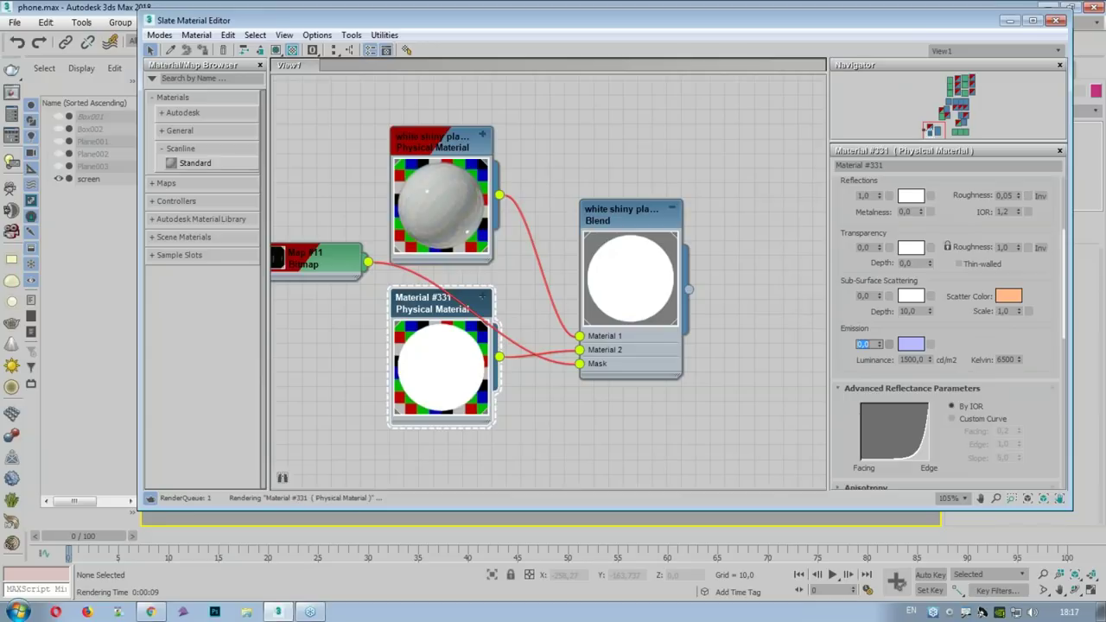
# Step: Reopen Material #331's parameters in the Slate node view
pyautogui.click(630, 212)
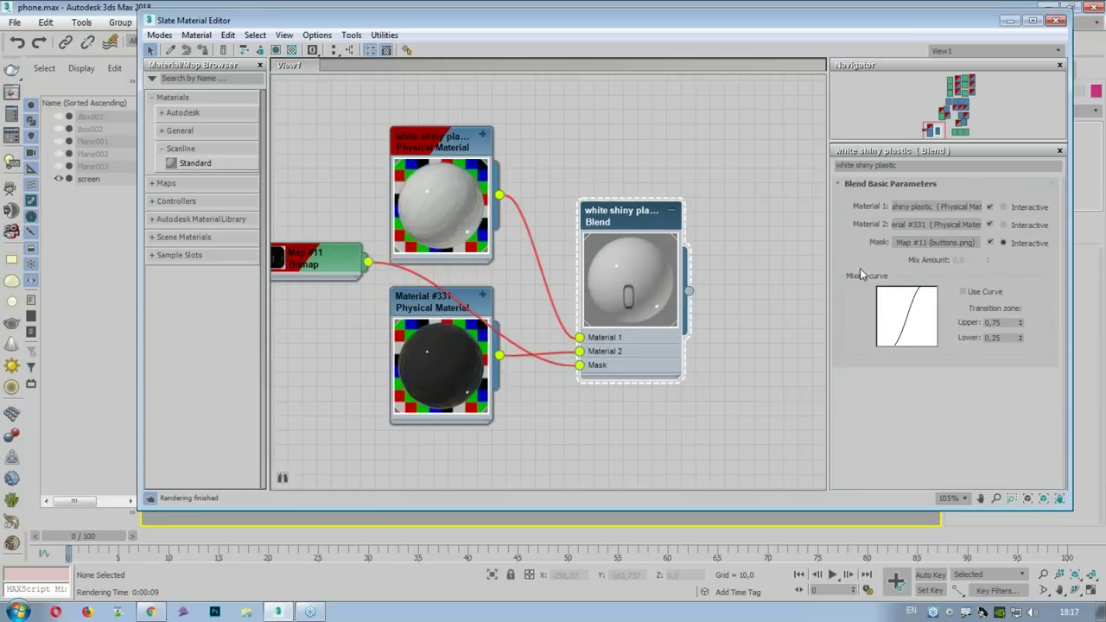
pyautogui.moveTo(414, 320); pyautogui.dragTo(413, 335)
pyautogui.click(414, 335)
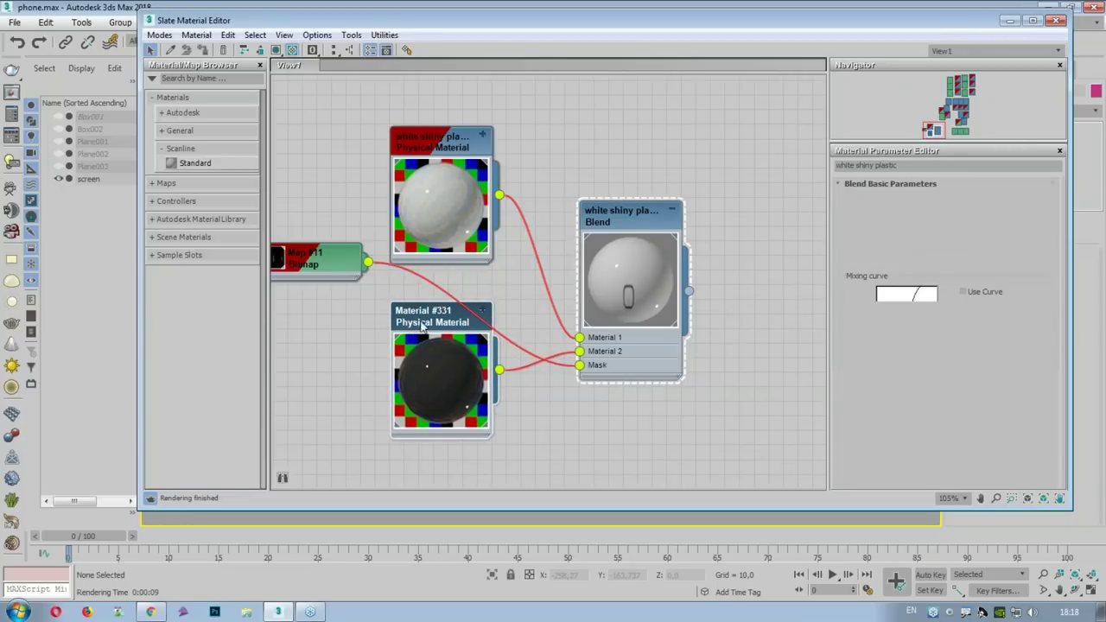
pyautogui.click(329, 258)
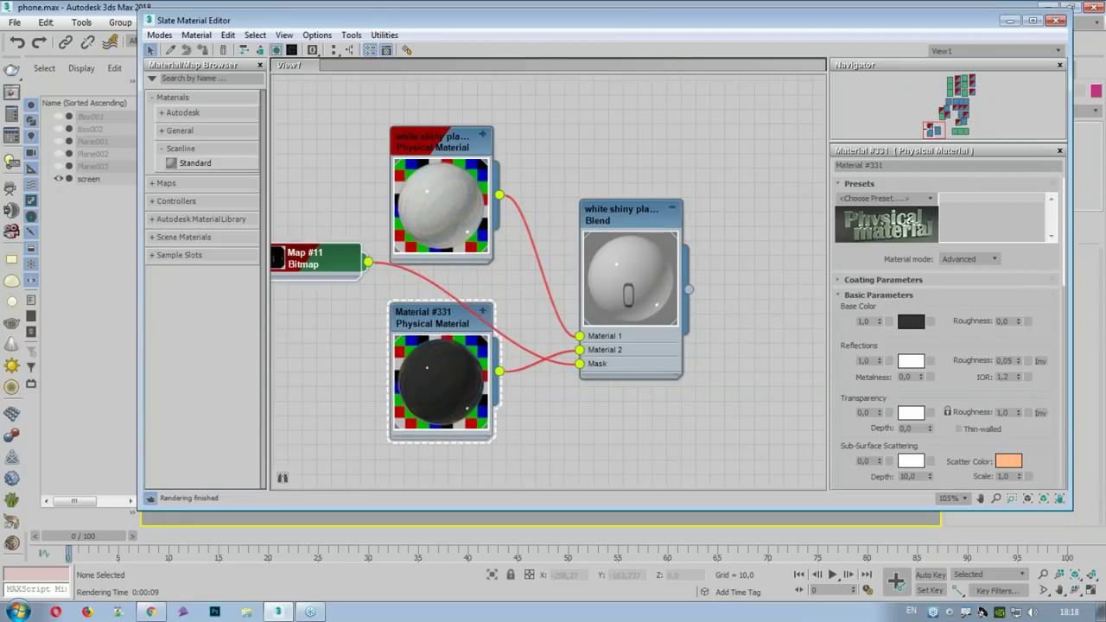
pyautogui.click(421, 321)
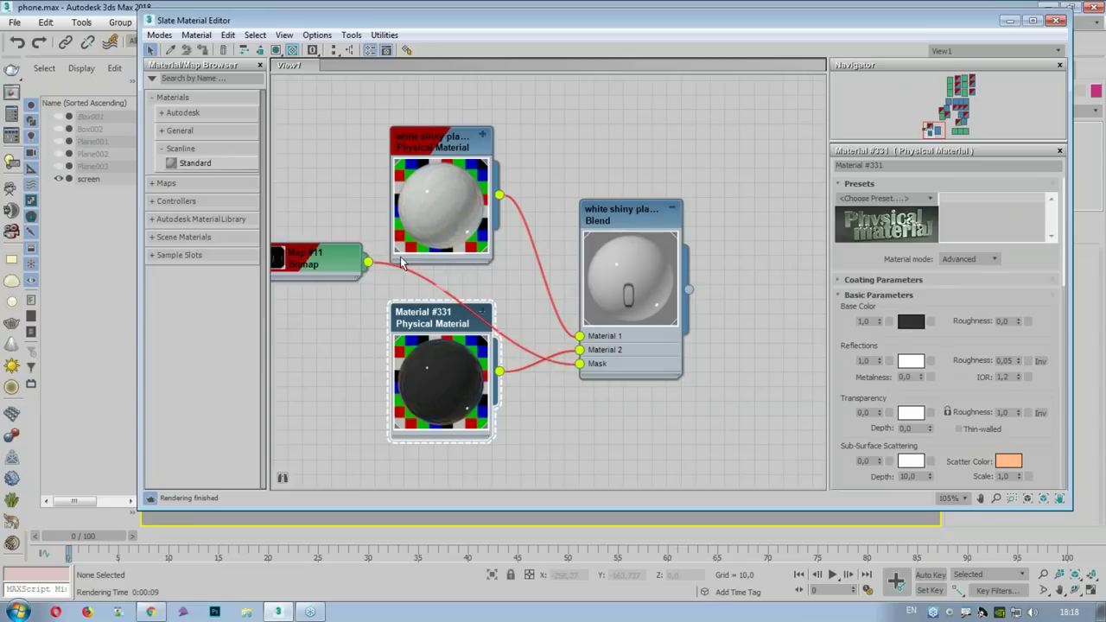
# Step: Set the base colour to dark blue (Hue 0.669, Sat 0.827) and render the phone again
pyautogui.click(911, 321)
pyautogui.click(503, 144)
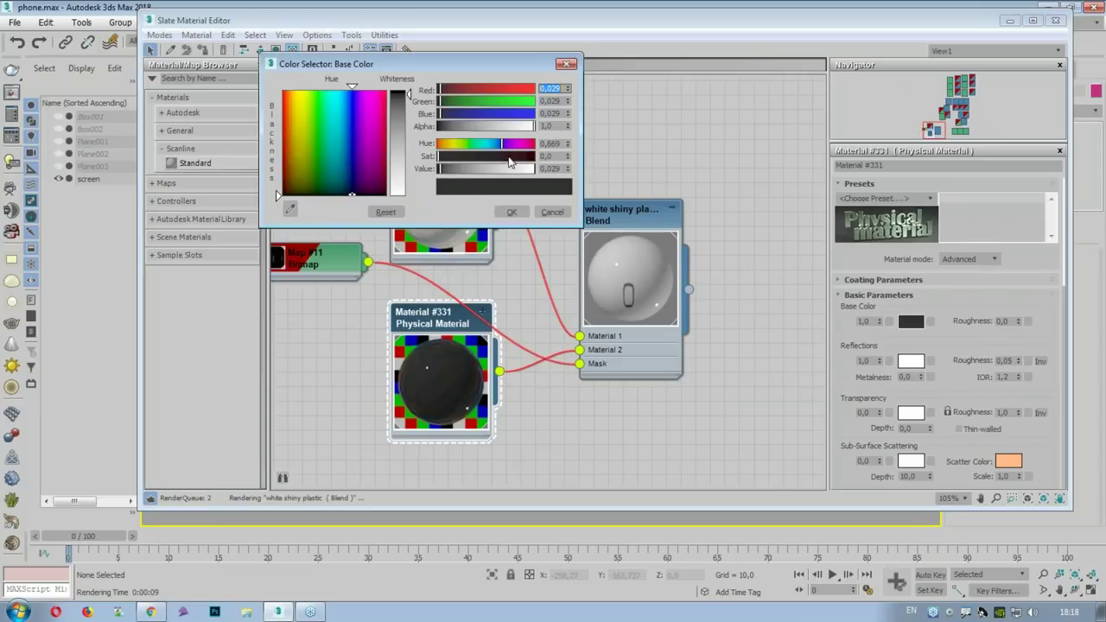
pyautogui.moveTo(490, 157)
pyautogui.mouseDown()
pyautogui.moveTo(518, 156)
pyautogui.moveTo(448, 169)
pyautogui.mouseUp()
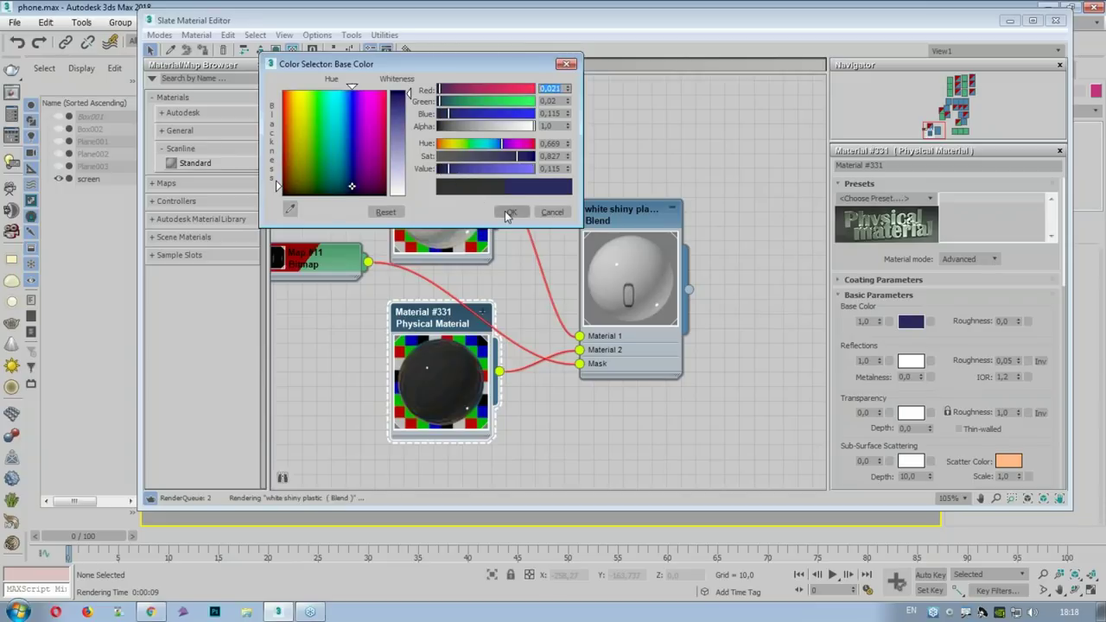
pyautogui.click(508, 214)
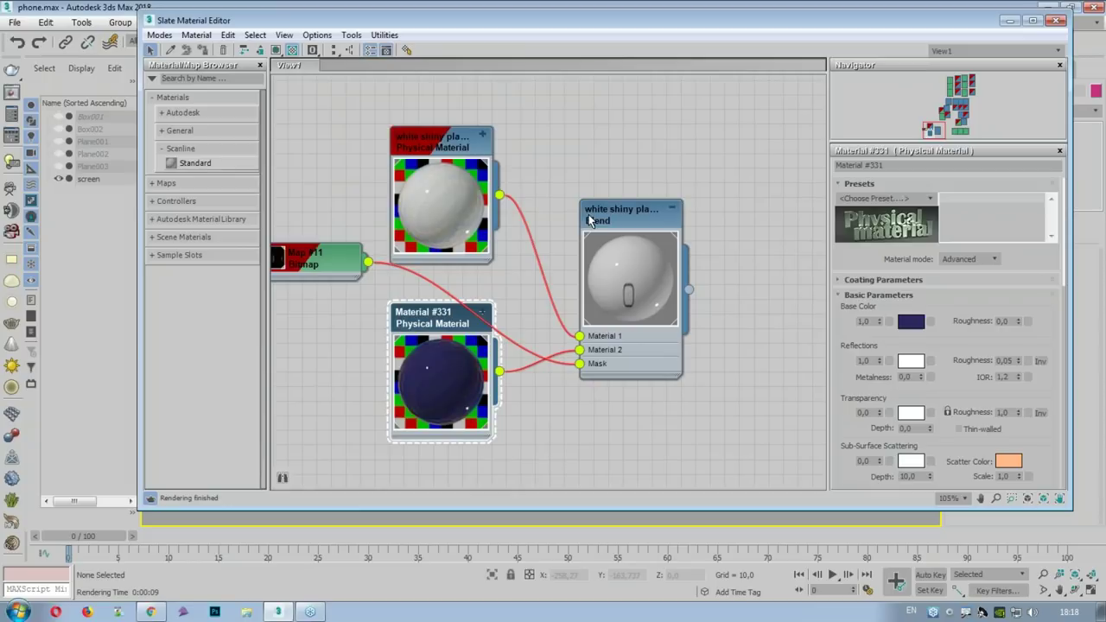
pyautogui.click(1056, 20)
pyautogui.click(929, 42)
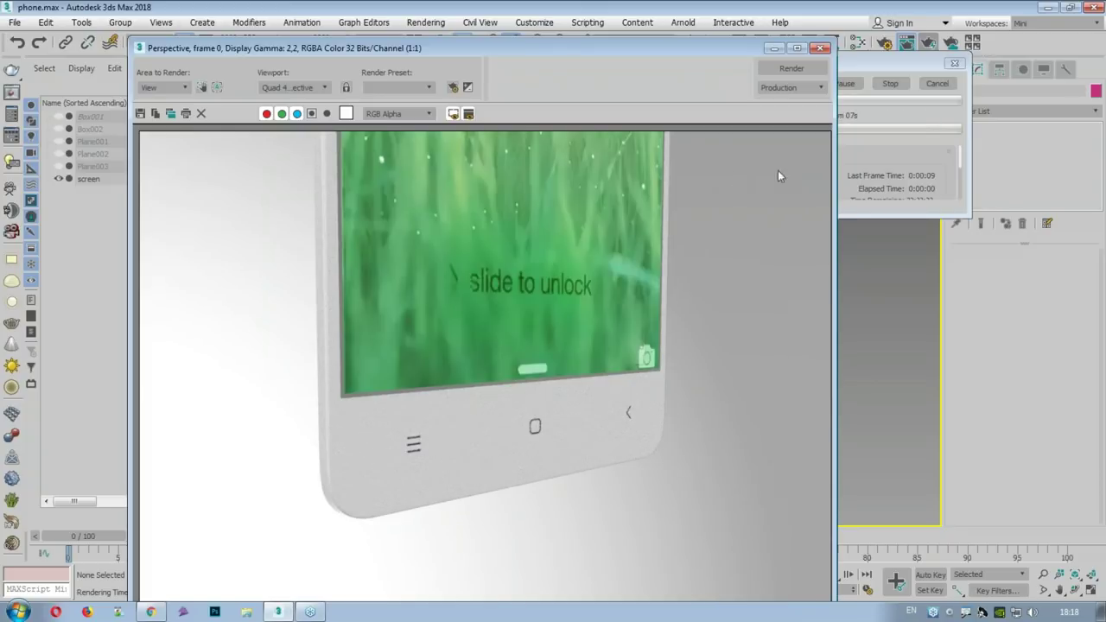
# Step: Close the render window and unhide all the phone parts
pyautogui.click(821, 47)
pyautogui.scroll(-5, 596, 311)
pyautogui.rightClick(649, 318)
pyautogui.click(681, 259)
pyautogui.scroll(3, 674, 294)
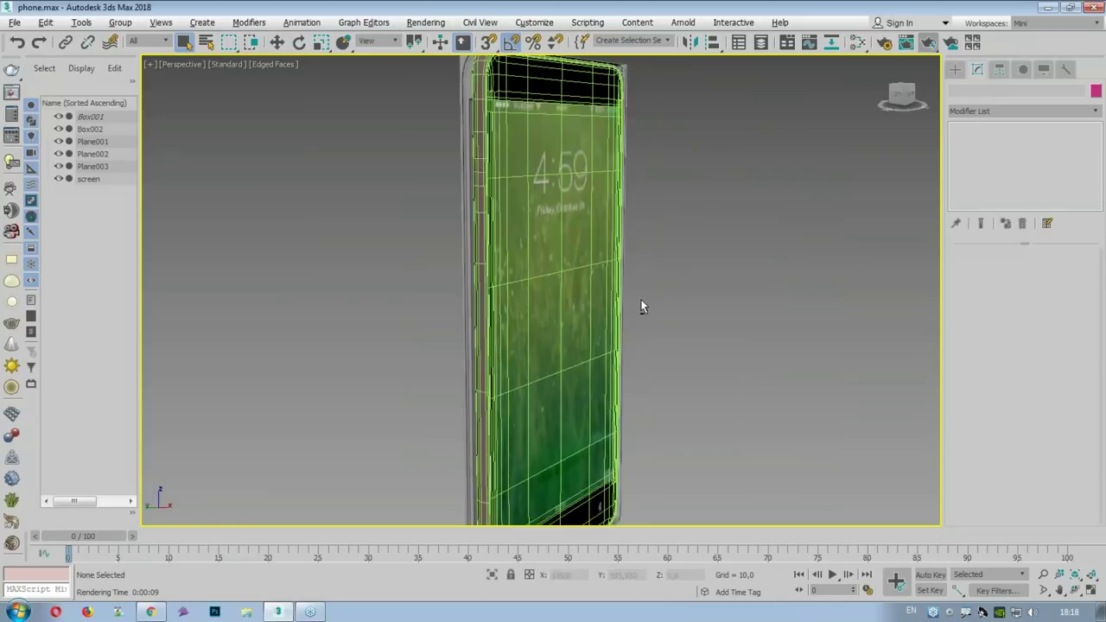
pyautogui.moveTo(640, 299); pyautogui.dragTo(572, 299, button='middle')
pyautogui.scroll(-3, 618, 153)
# Step: Group the five phone parts as Group001
pyautogui.moveTo(647, 62); pyautogui.dragTo(412, 260)
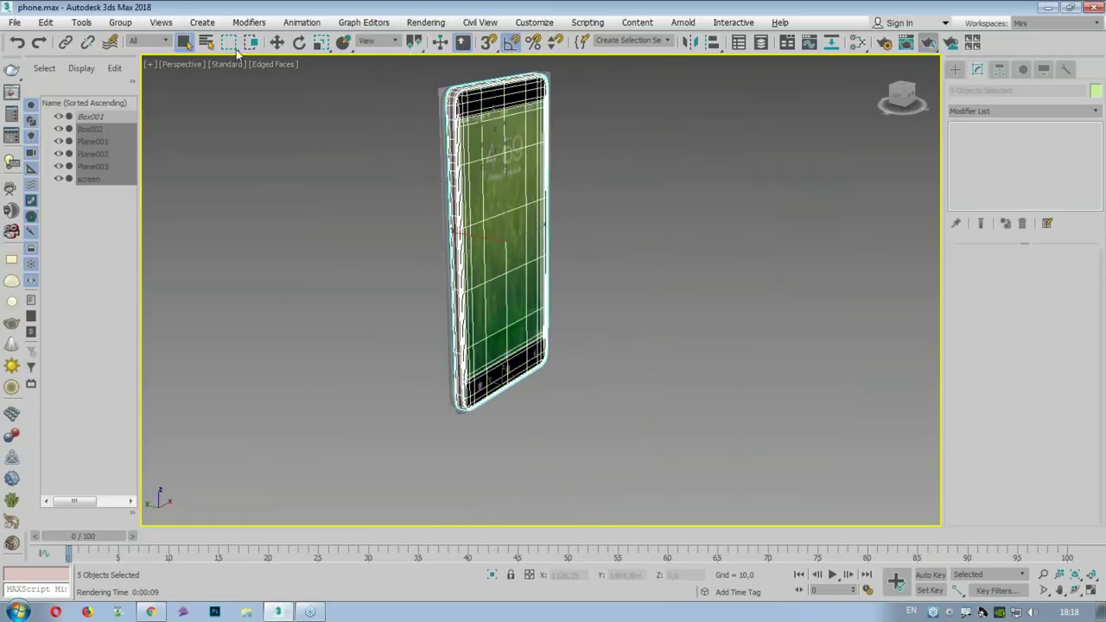
pyautogui.click(121, 21)
pyautogui.click(130, 43)
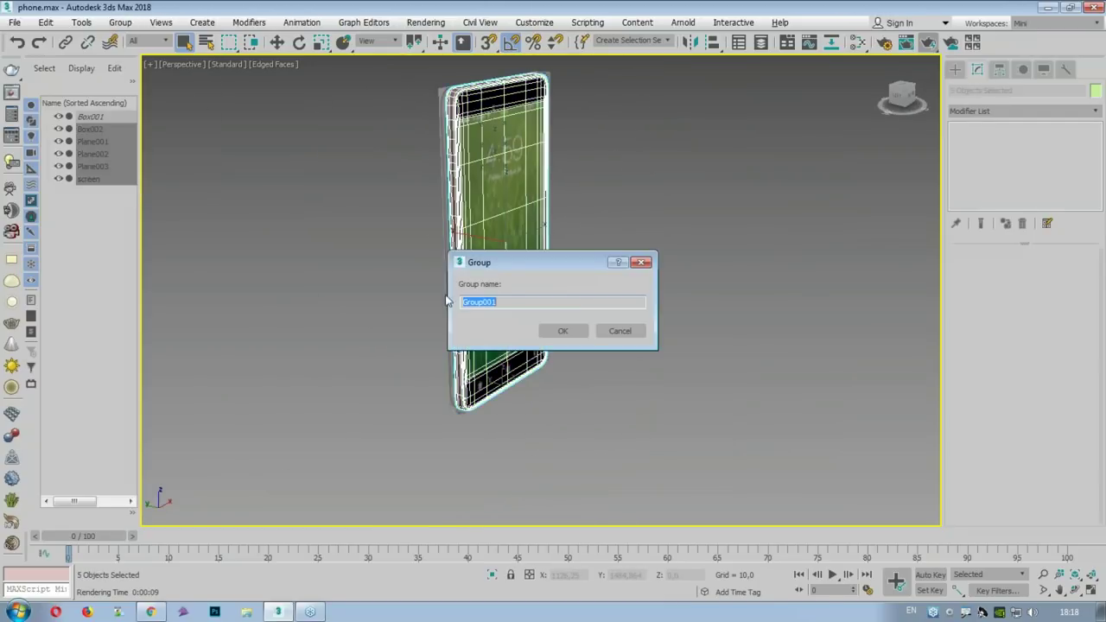
pyautogui.click(542, 334)
pyautogui.keyDown('alt'); pyautogui.moveTo(542, 334); pyautogui.dragTo(449, 285, button='middle'); pyautogui.keyUp('alt')
# Step: In an enlarged Top view, Shift-drag a clone of the phone as Group002
pyautogui.press('w')
pyautogui.hotkey('alt', 'w')
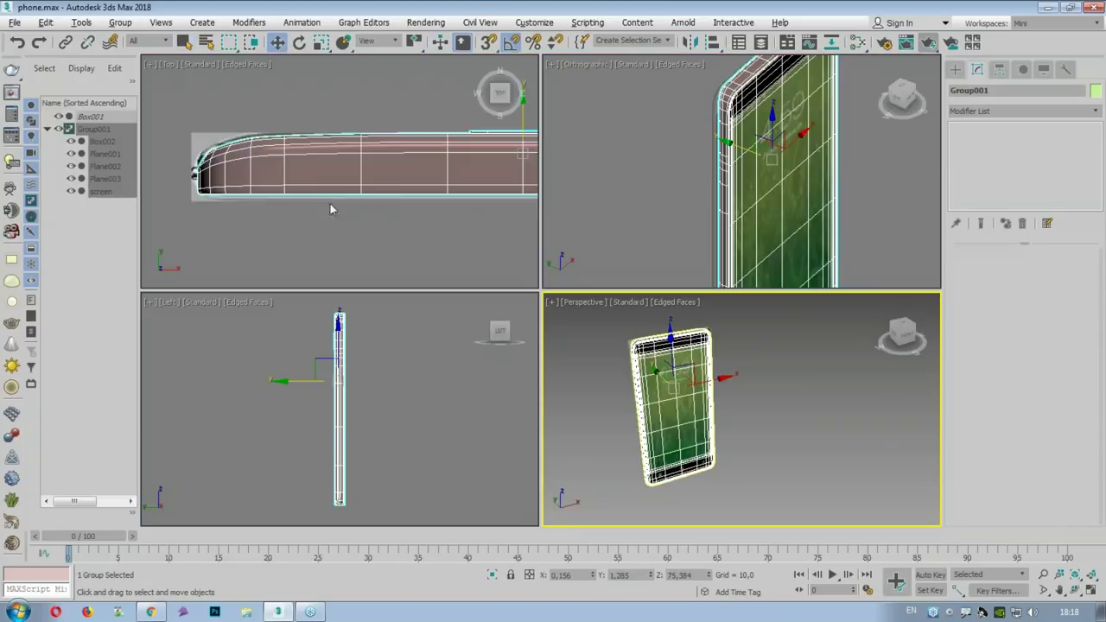
pyautogui.hotkey('alt', 'w')
pyautogui.scroll(-5, 442, 199)
pyautogui.moveTo(367, 192)
pyautogui.keyDown('shift'); pyautogui.mouseDown()
pyautogui.moveTo(431, 207)
pyautogui.moveTo(581, 190)
pyautogui.moveTo(588, 166)
pyautogui.mouseUp(); pyautogui.keyUp('shift')
pyautogui.click(561, 366)
# Step: Rotate the copy -230° to show its back, move it beside the original, then switch to Perspective
pyautogui.press('e')
pyautogui.rightClick(588, 166)
pyautogui.click(523, 171)
pyautogui.moveTo(573, 163); pyautogui.dragTo(681, 312)
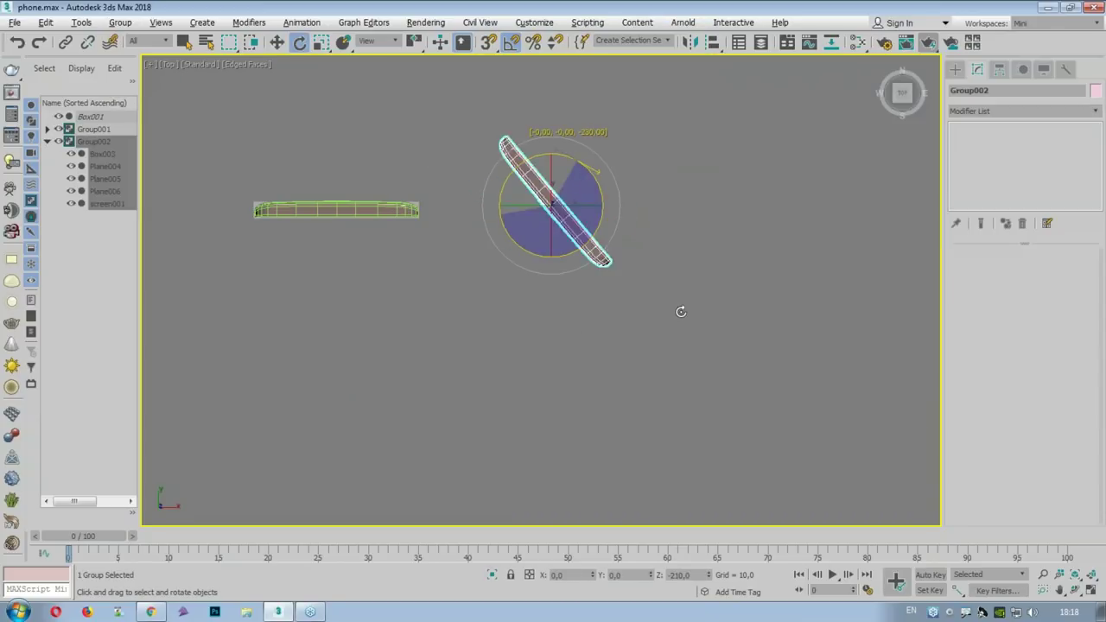
pyautogui.press('w')
pyautogui.moveTo(568, 187); pyautogui.dragTo(530, 279)
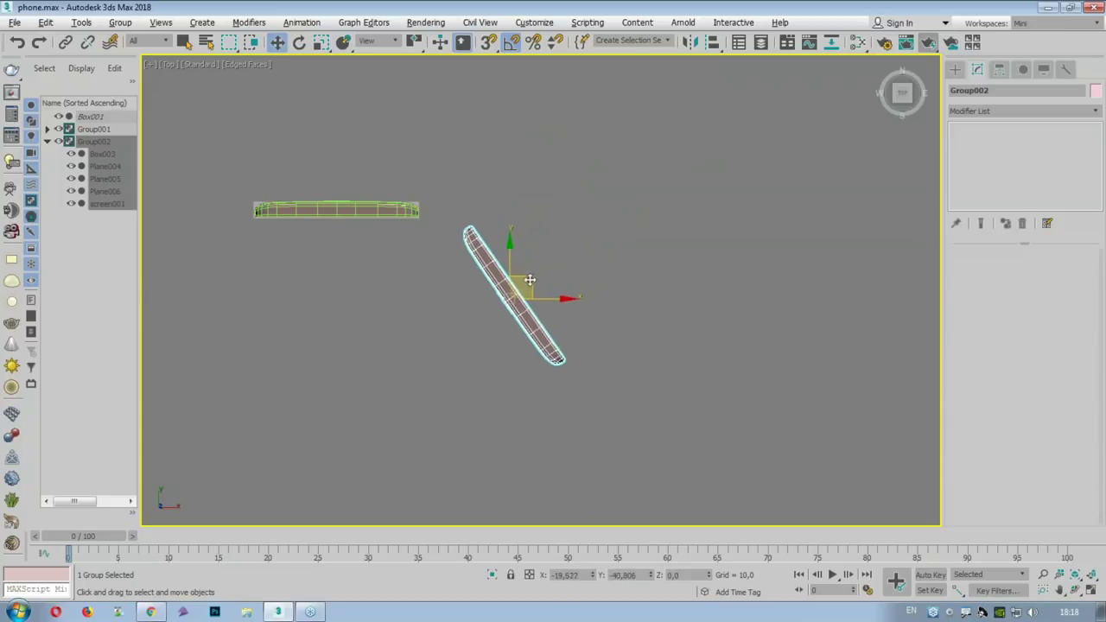
pyautogui.press('p')
pyautogui.moveTo(682, 401)
pyautogui.keyDown('alt'); pyautogui.mouseDown(button='middle')
pyautogui.moveTo(636, 353)
pyautogui.moveTo(659, 365)
pyautogui.moveTo(708, 354)
pyautogui.mouseUp(button='middle'); pyautogui.keyUp('alt')
# Step: Deselect everything and render the Perspective view showing both phones
pyautogui.scroll(3, 611, 328)
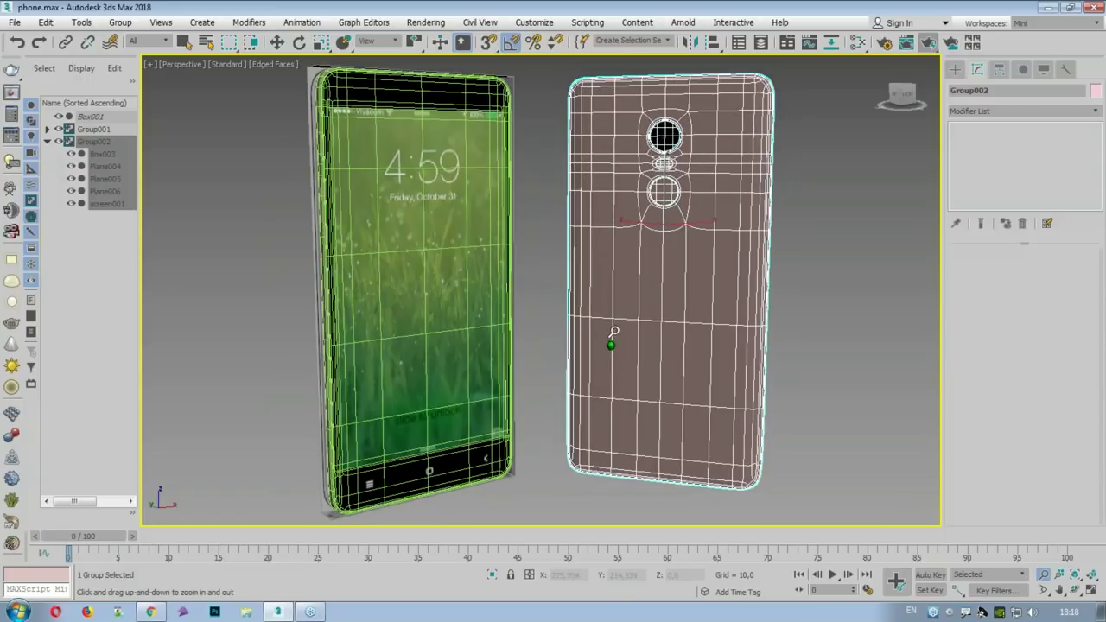
pyautogui.click(812, 229)
pyautogui.click(928, 42)
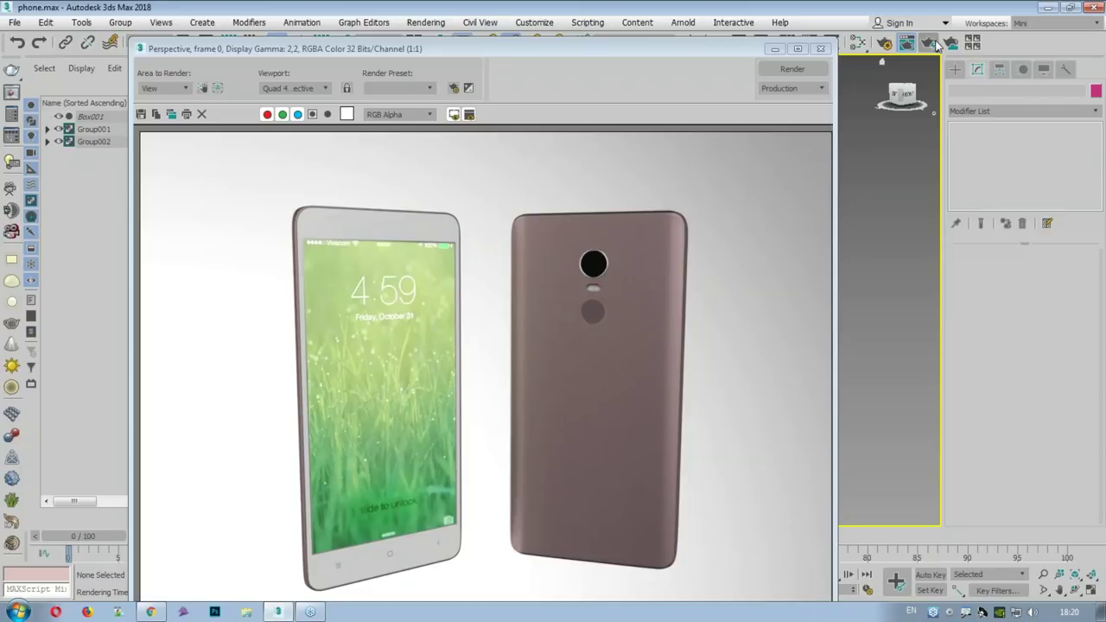
pyautogui.click(934, 41)
pyautogui.hotkey('alt', 'shift')
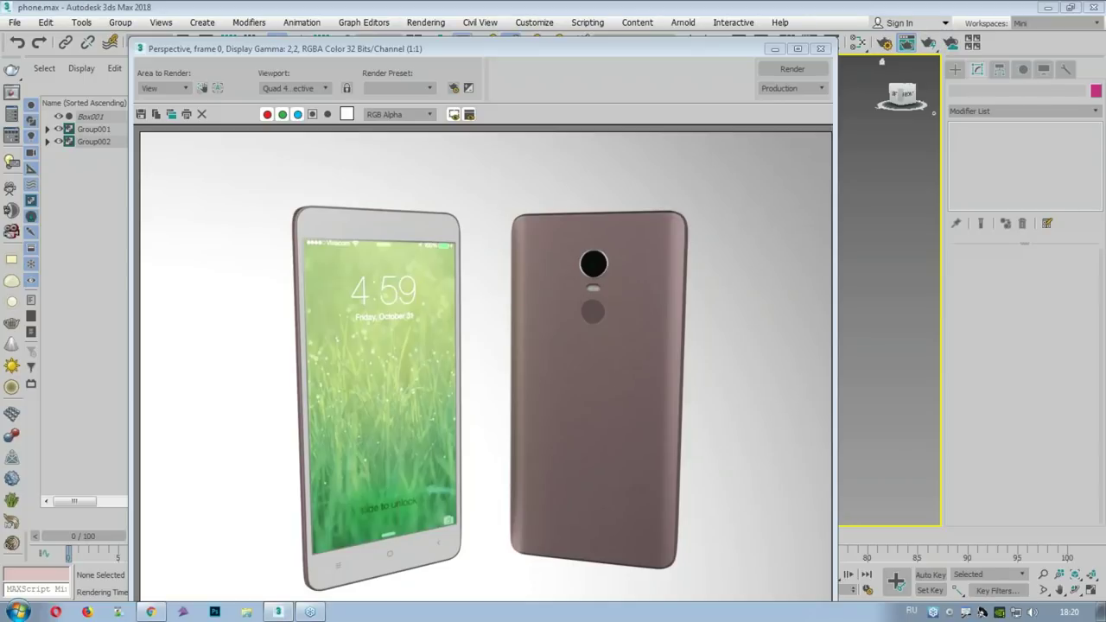